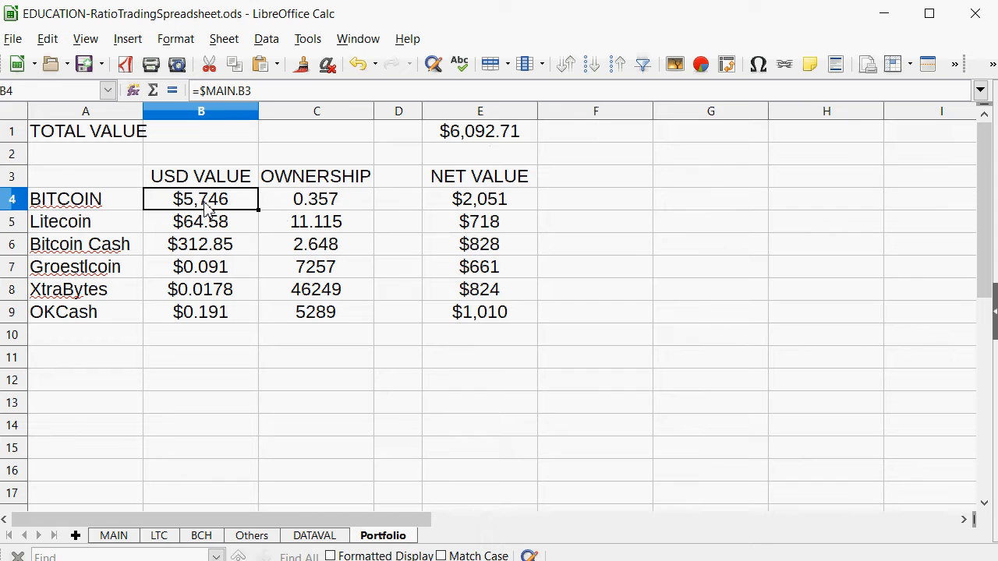
# Step: Review the Portfolio sheet's Bitcoin and Litecoin USD values, the total value formula, and the OKCash row
pyautogui.moveTo(231, 201); pyautogui.dragTo(205, 201)
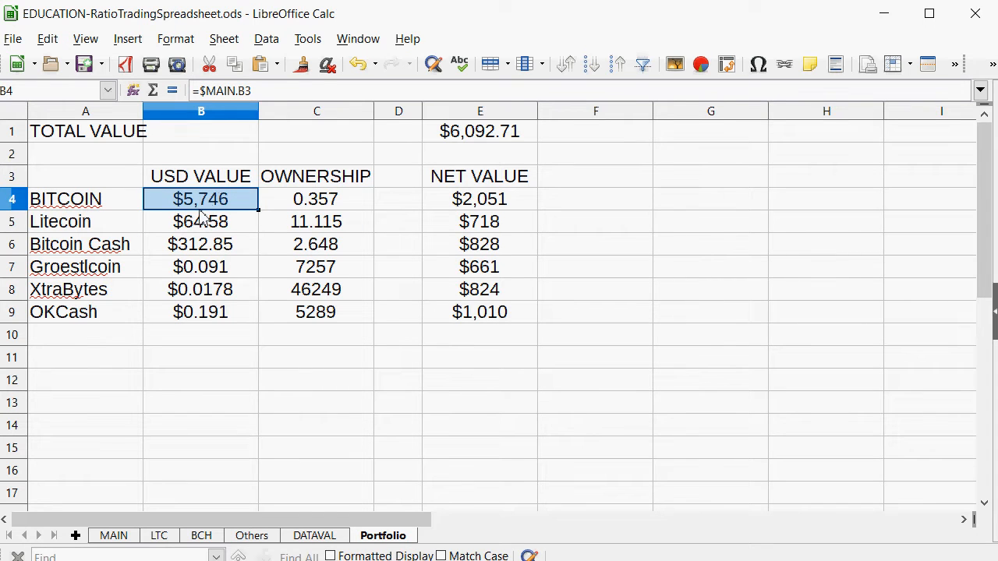
pyautogui.click(207, 218)
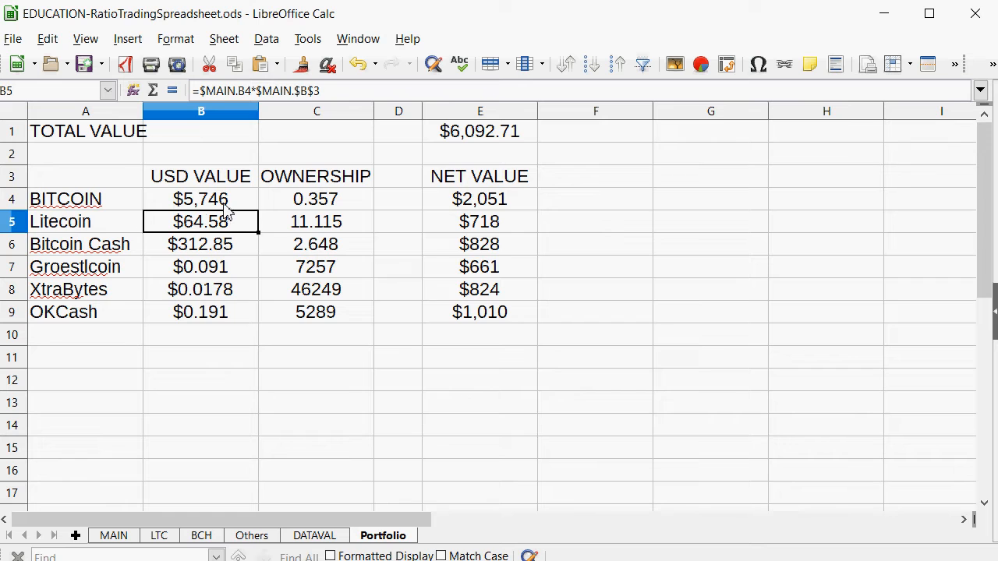
pyautogui.click(224, 207)
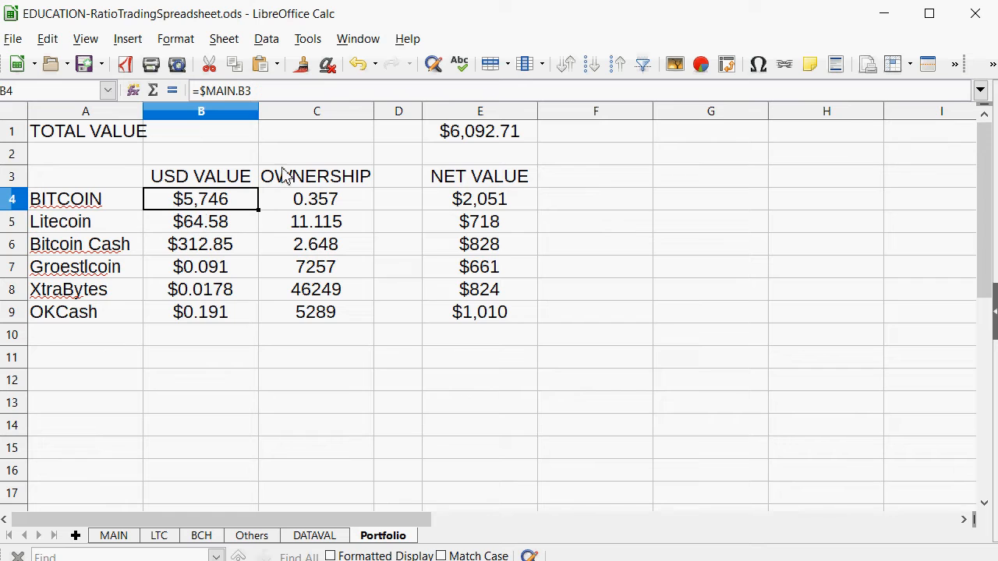
pyautogui.click(486, 133)
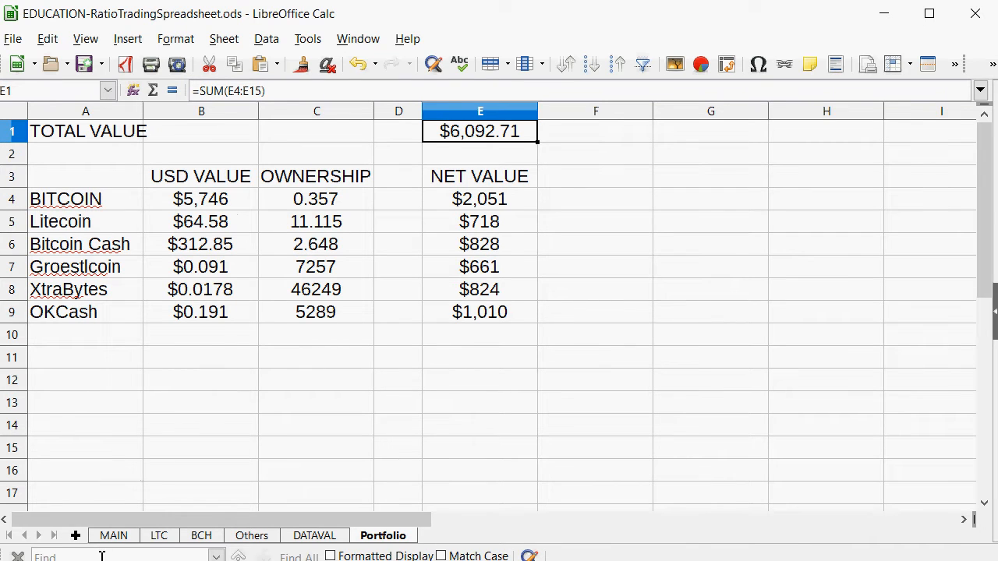
pyautogui.moveTo(68, 316); pyautogui.dragTo(494, 318)
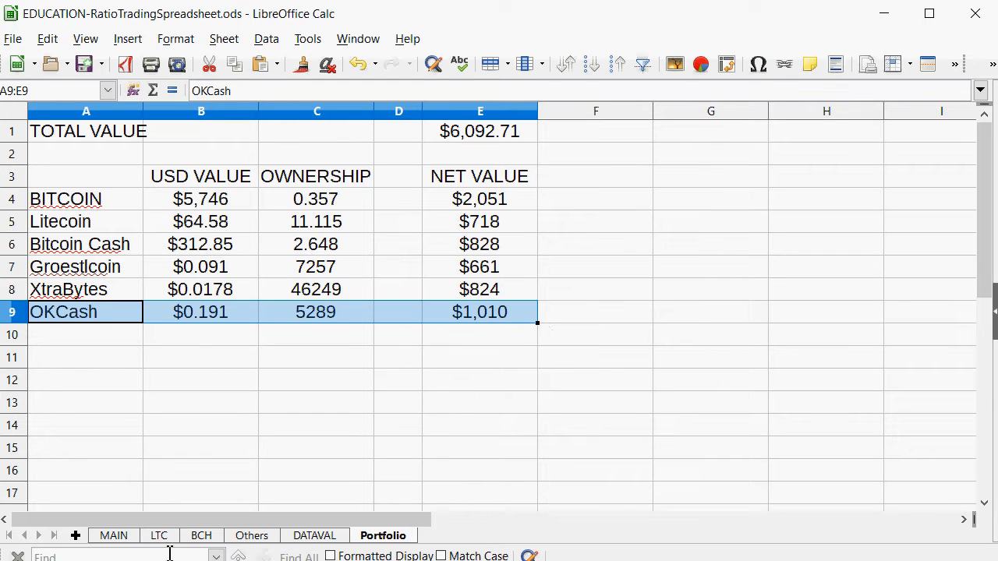
# Step: Review the coin prices and percentage changes on the MAIN sheet, and check Bitcoin's ownership on the Portfolio sheet
pyautogui.click(113, 536)
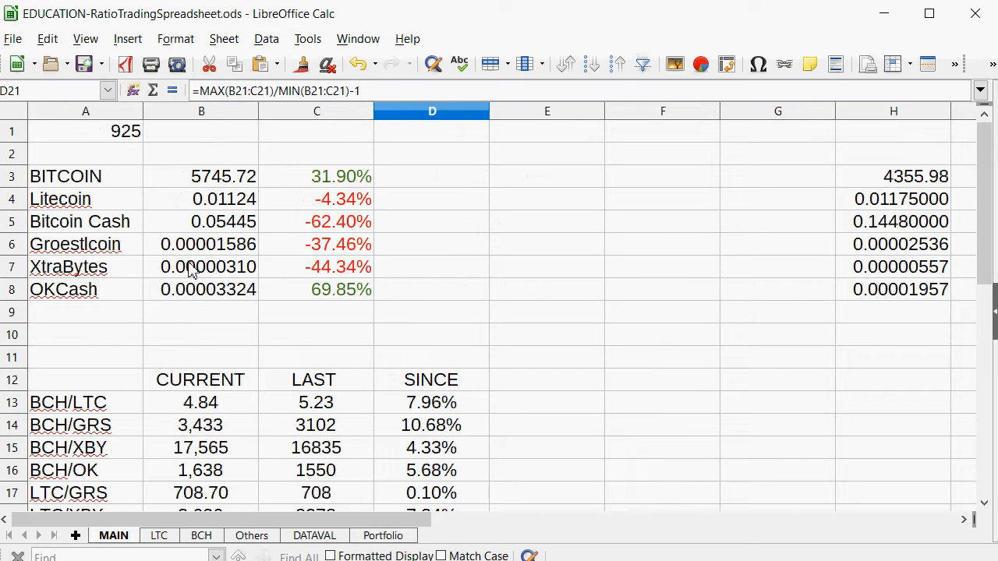
pyautogui.scroll(-3, 243, 199)
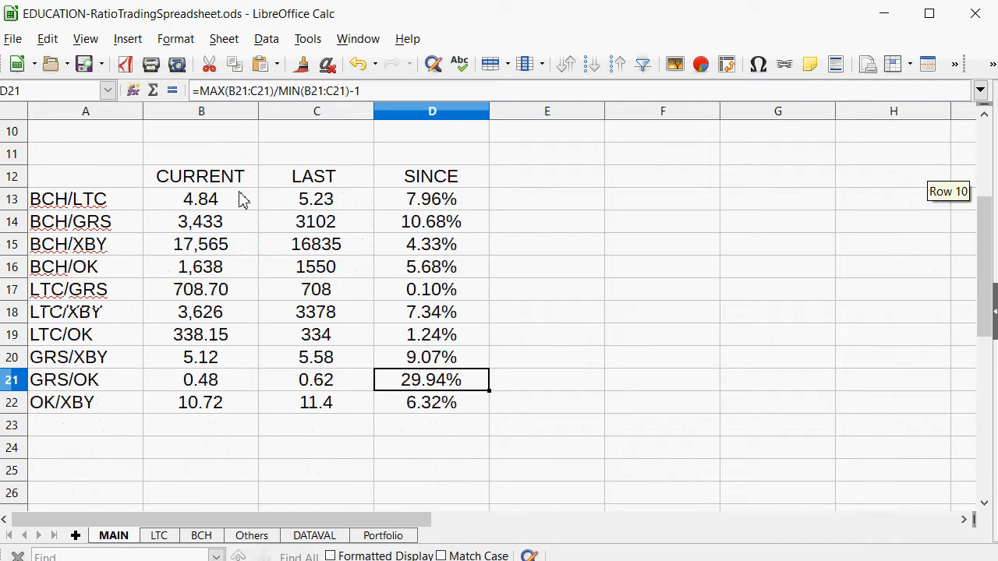
pyautogui.scroll(3, 238, 204)
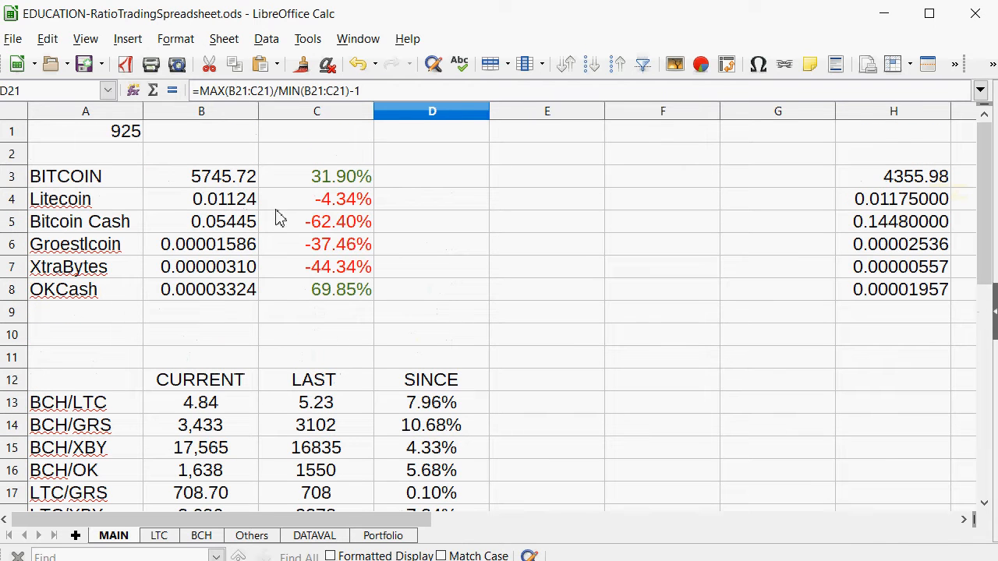
pyautogui.moveTo(337, 295); pyautogui.dragTo(341, 179)
pyautogui.click(320, 244)
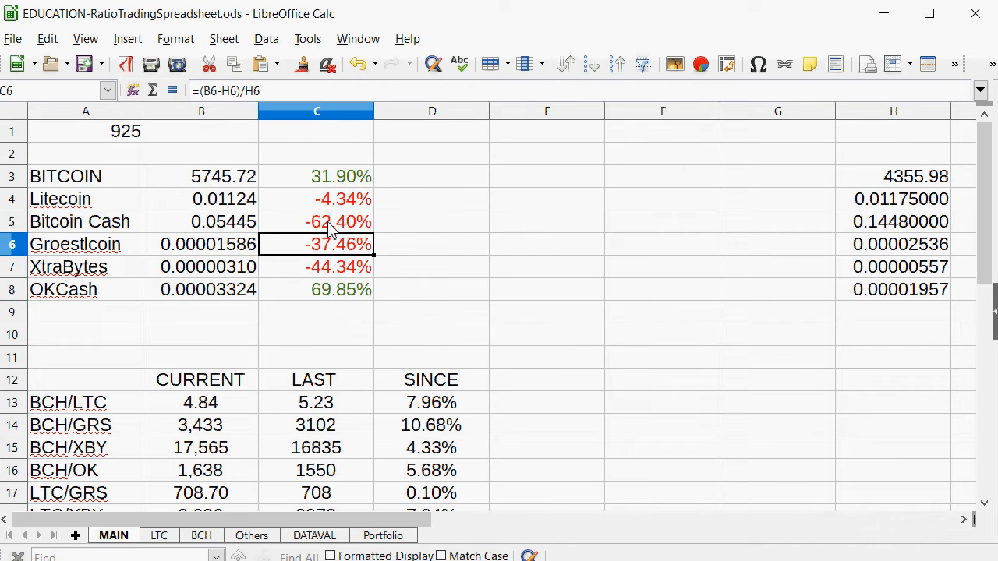
pyautogui.moveTo(323, 222); pyautogui.dragTo(89, 232)
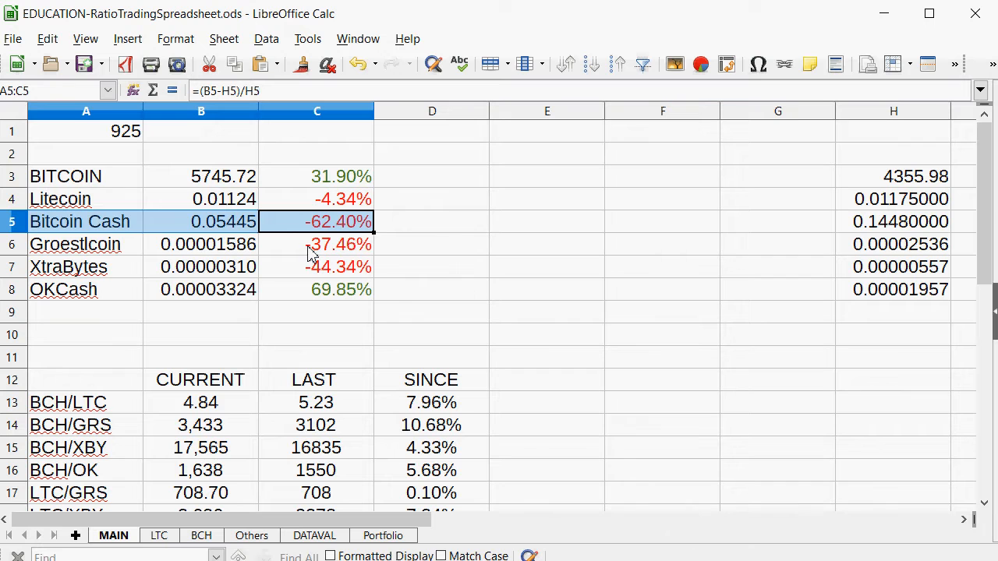
pyautogui.moveTo(316, 268); pyautogui.dragTo(78, 244)
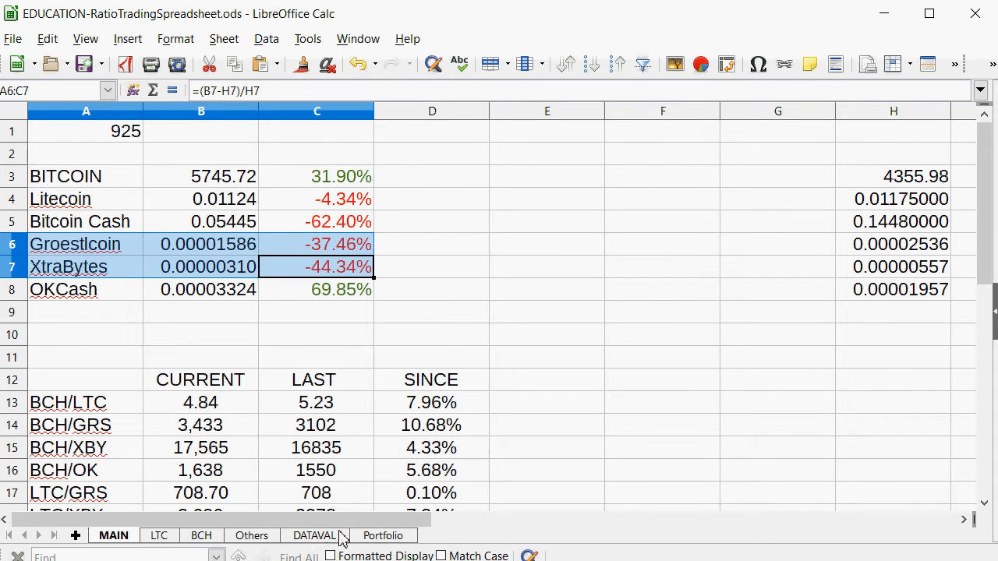
pyautogui.click(380, 537)
pyautogui.click(341, 202)
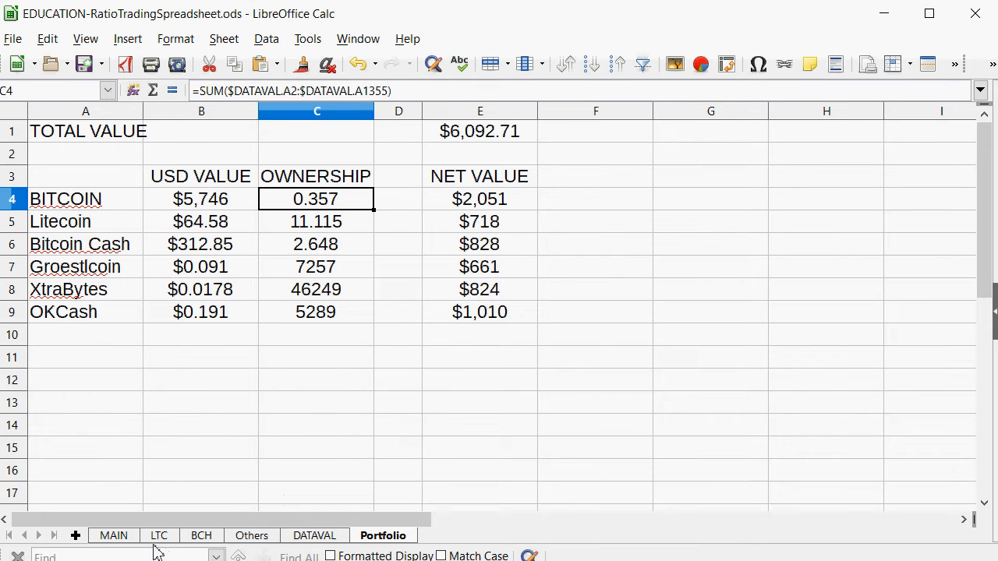
# Step: Try to copy the five prices 0.01001 to 0.00003012 from the gamprices Notepad file into MAIN from cell B3, and undo the paste
pyautogui.click(126, 536)
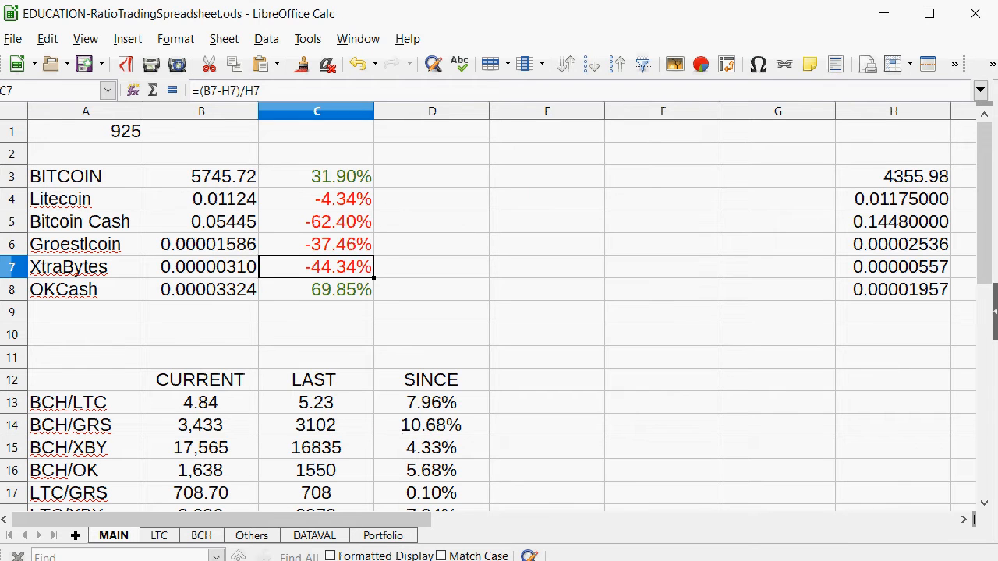
pyautogui.click(486, 560)
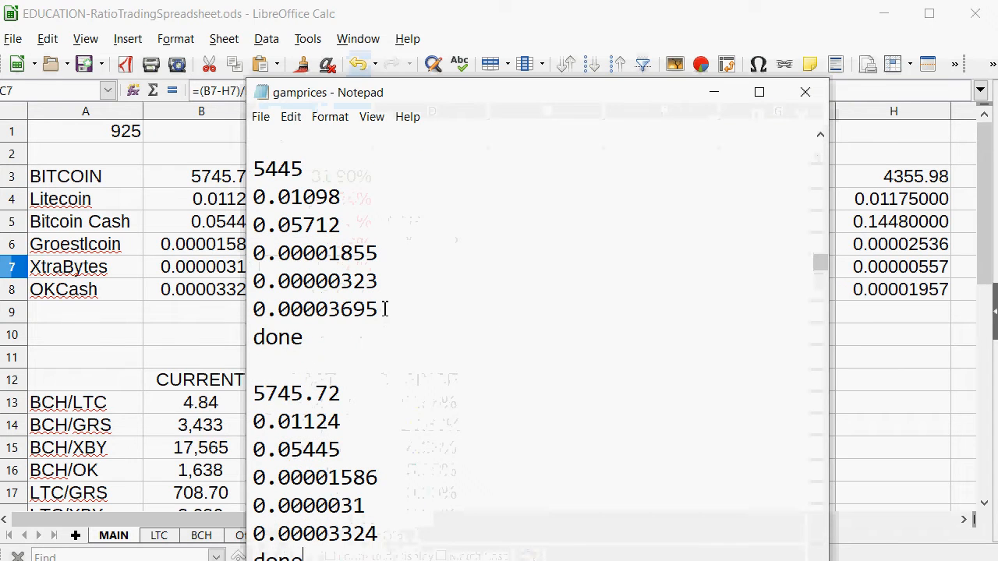
pyautogui.scroll(-3, 385, 348)
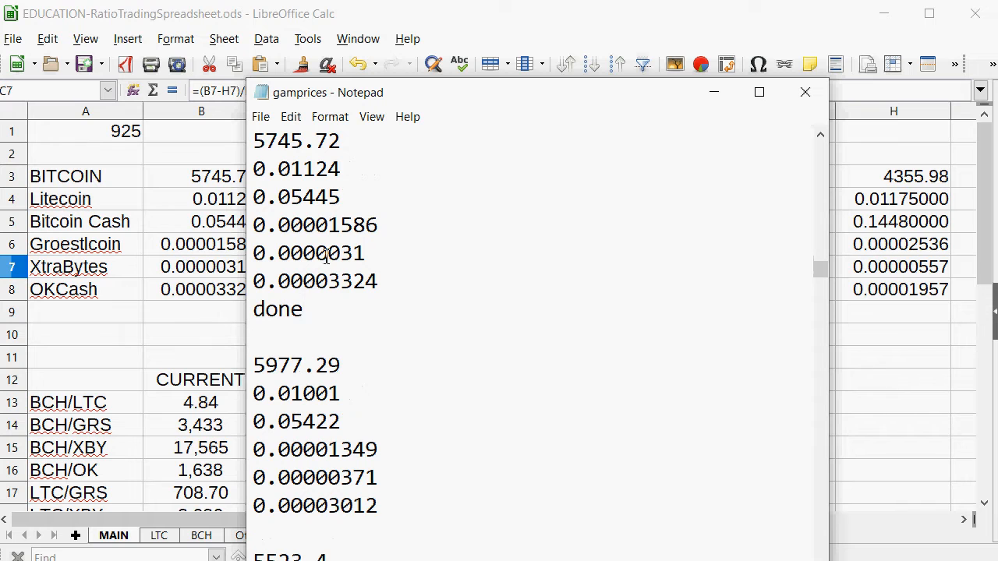
pyautogui.moveTo(383, 508); pyautogui.dragTo(252, 393)
pyautogui.rightClick(321, 421)
pyautogui.click(379, 475)
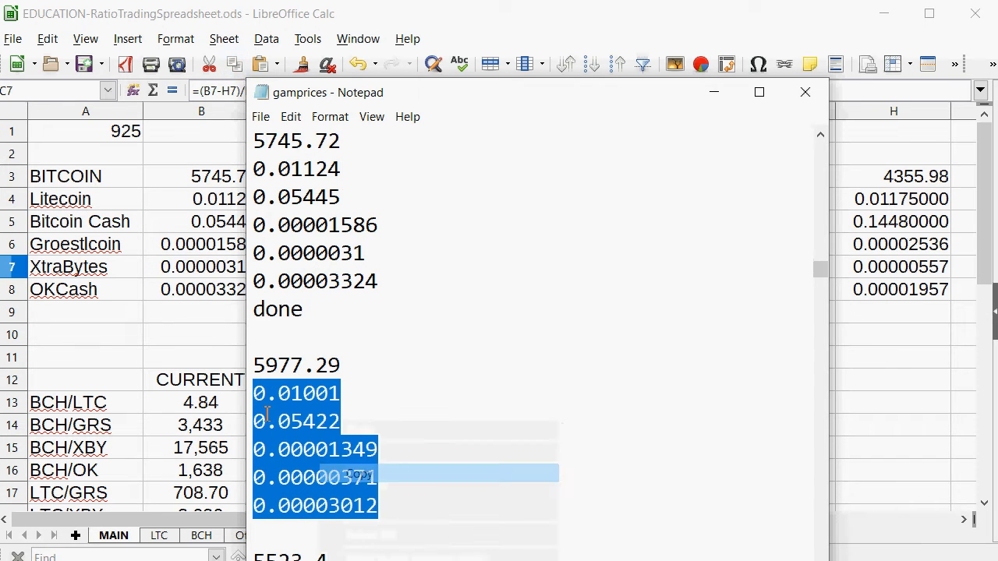
pyautogui.click(117, 208)
pyautogui.rightClick(184, 176)
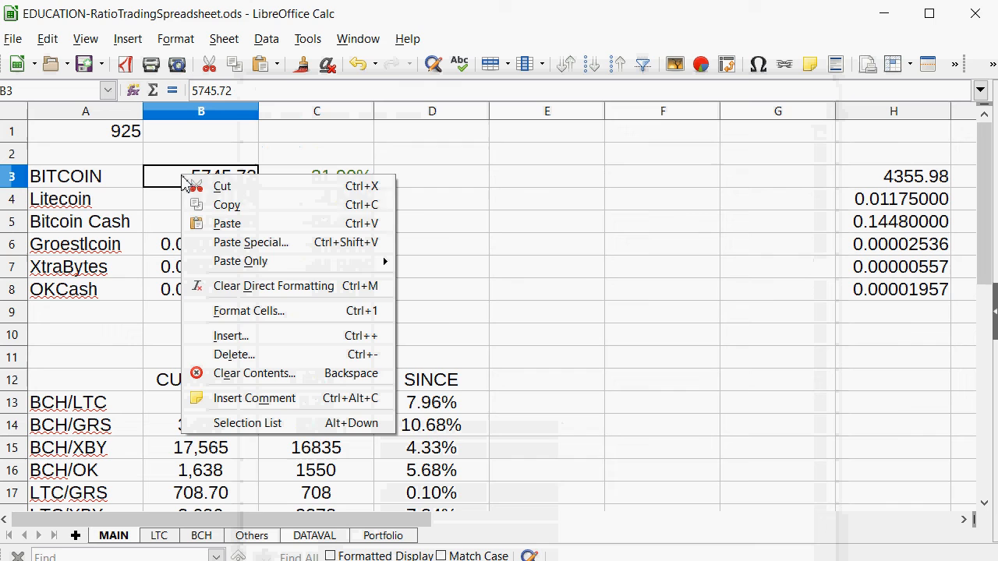
pyautogui.click(226, 220)
pyautogui.click(606, 541)
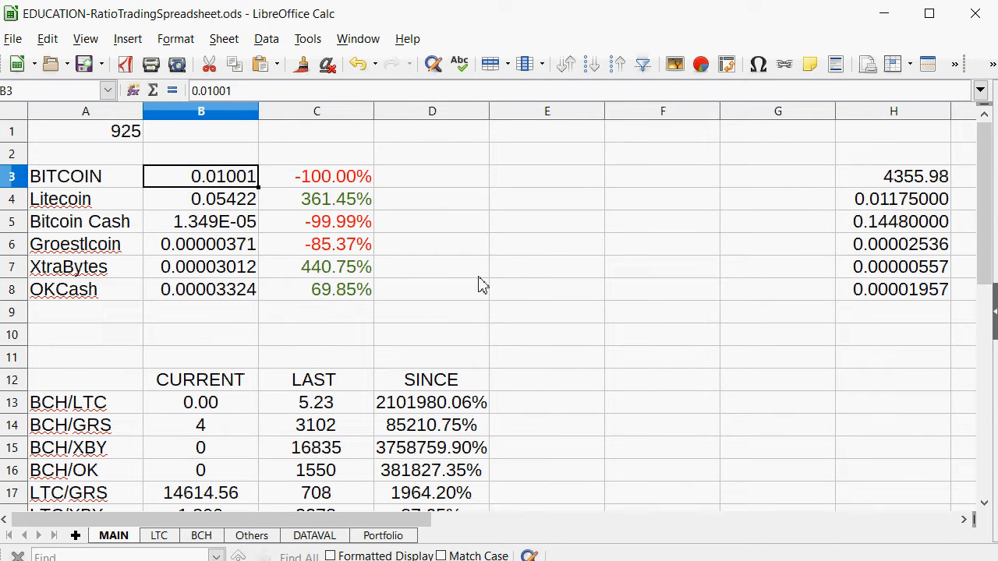
pyautogui.scroll(-2, 478, 285)
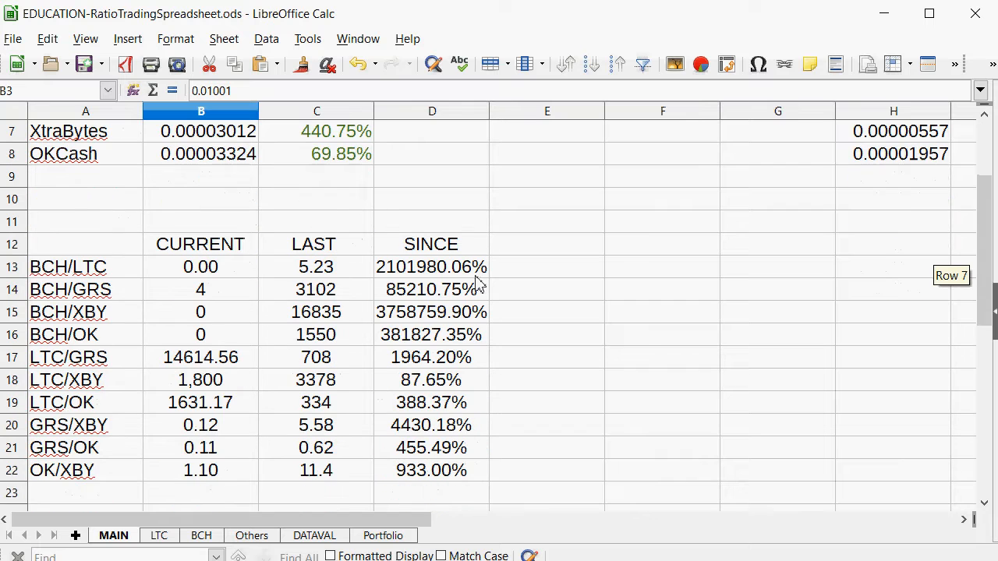
pyautogui.scroll(2, 478, 285)
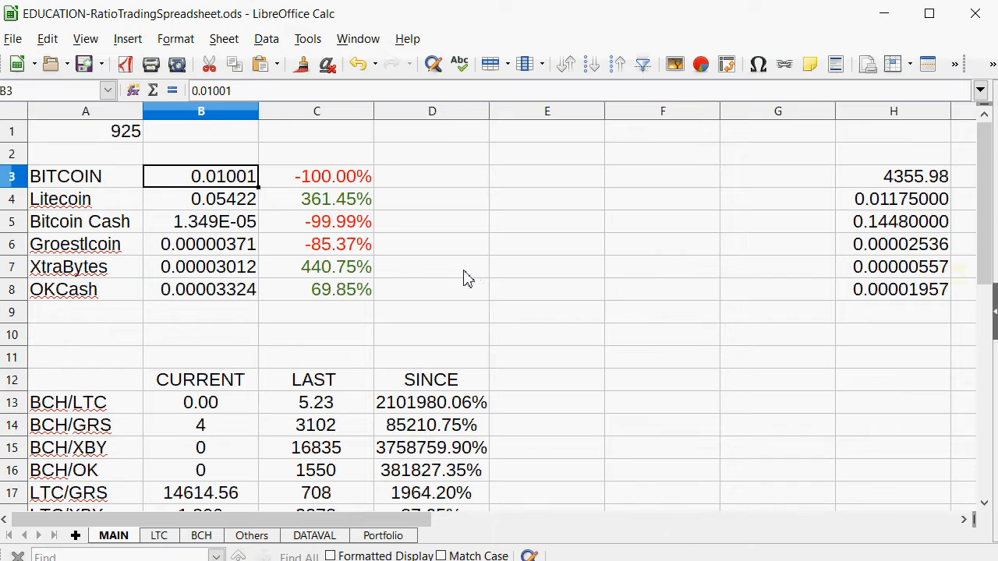
pyautogui.hotkey('ctrl', 'v')
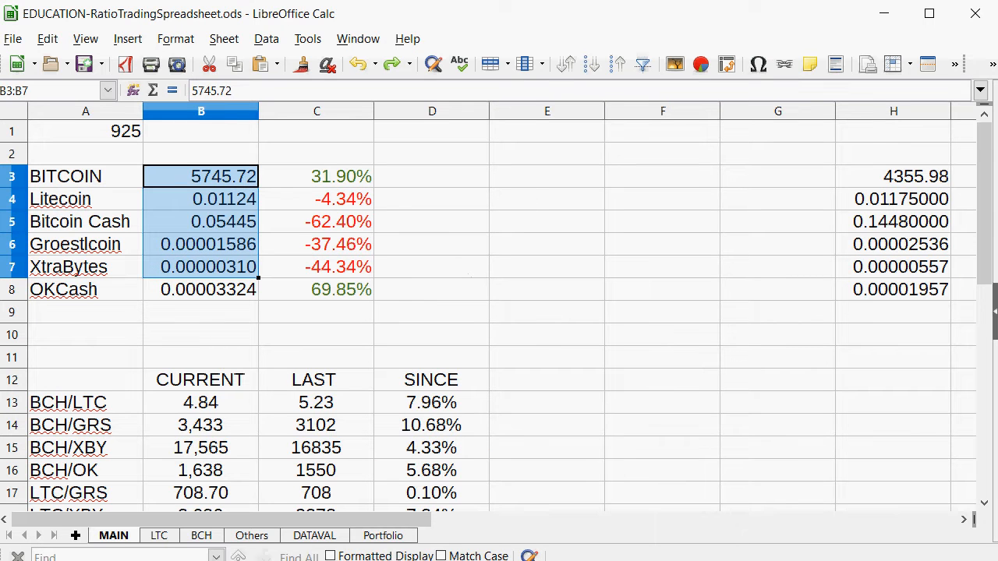
# Step: Switch to the gamprices Notepad file and copy the complete block of six prices from 5977.29 to 0.00003012
pyautogui.hotkey('alt', 'Tab')
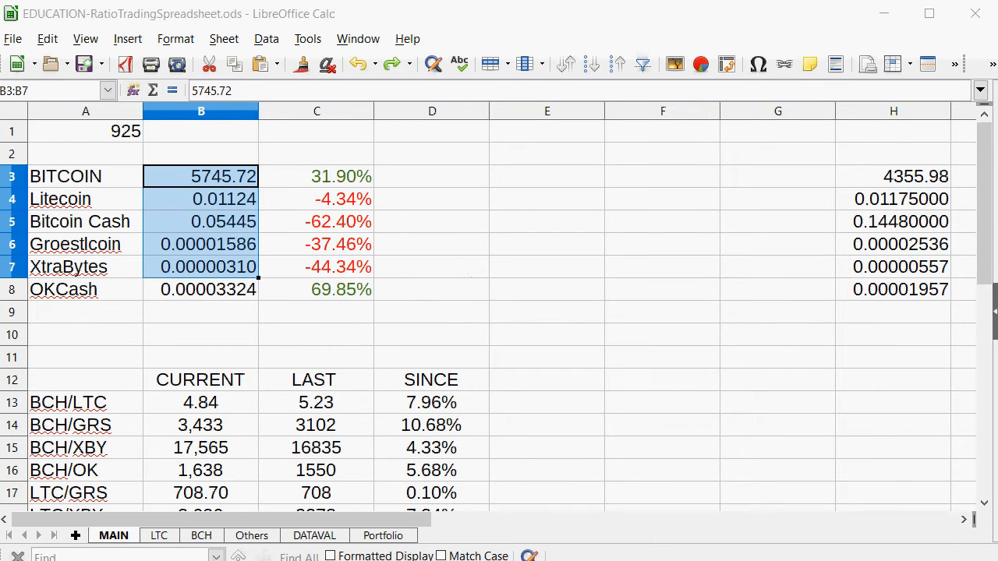
pyautogui.moveTo(390, 508); pyautogui.dragTo(221, 346)
pyautogui.click(415, 443)
pyautogui.moveTo(408, 508); pyautogui.dragTo(216, 350)
pyautogui.click(444, 499)
pyautogui.moveTo(411, 511); pyautogui.dragTo(233, 368)
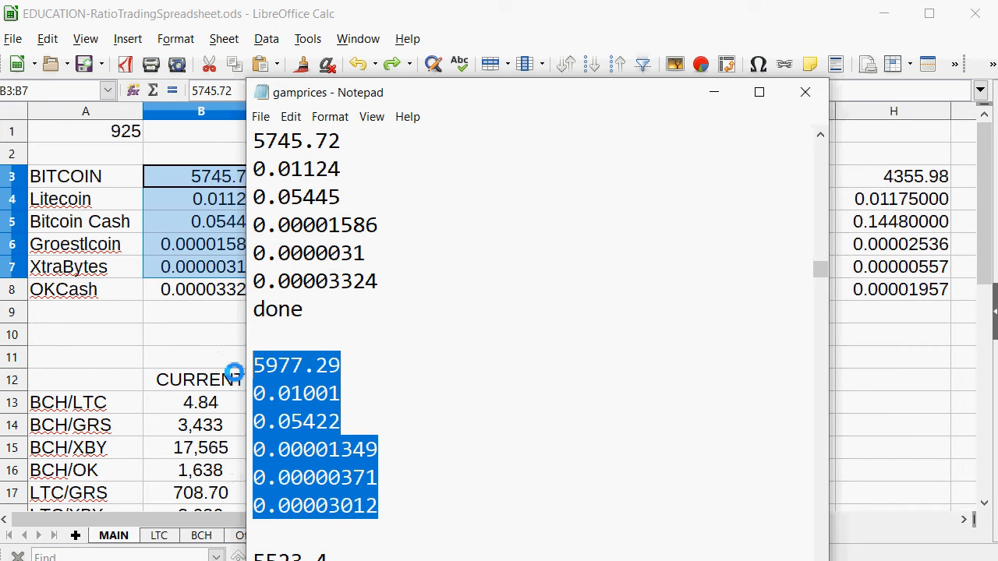
pyautogui.rightClick(282, 410)
pyautogui.click(314, 467)
# Step: Paste the six copied prices into the MAIN sheet's price column from cell B3, accepting the Text Import settings
pyautogui.click(145, 345)
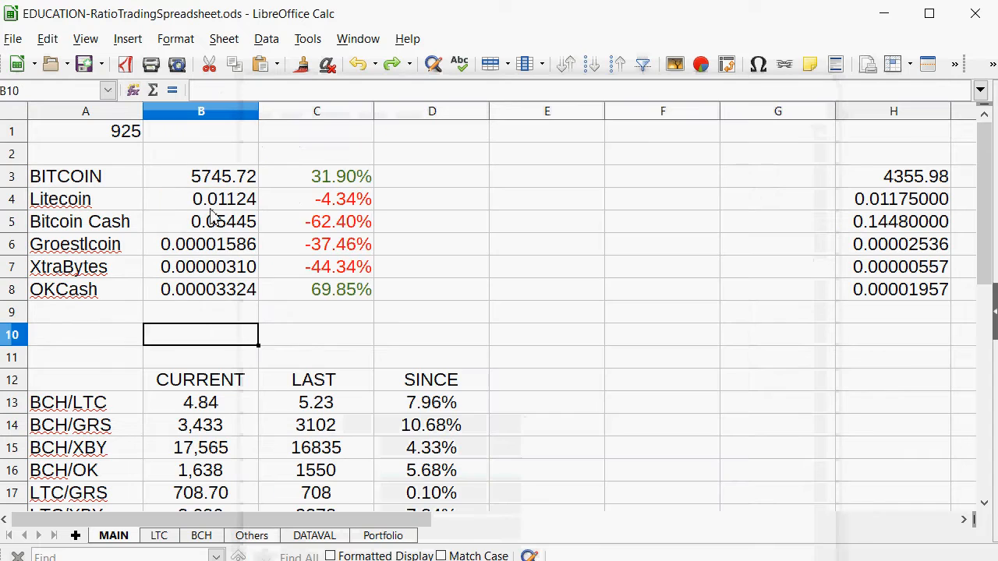
pyautogui.click(222, 178)
pyautogui.rightClick(226, 176)
pyautogui.click(270, 224)
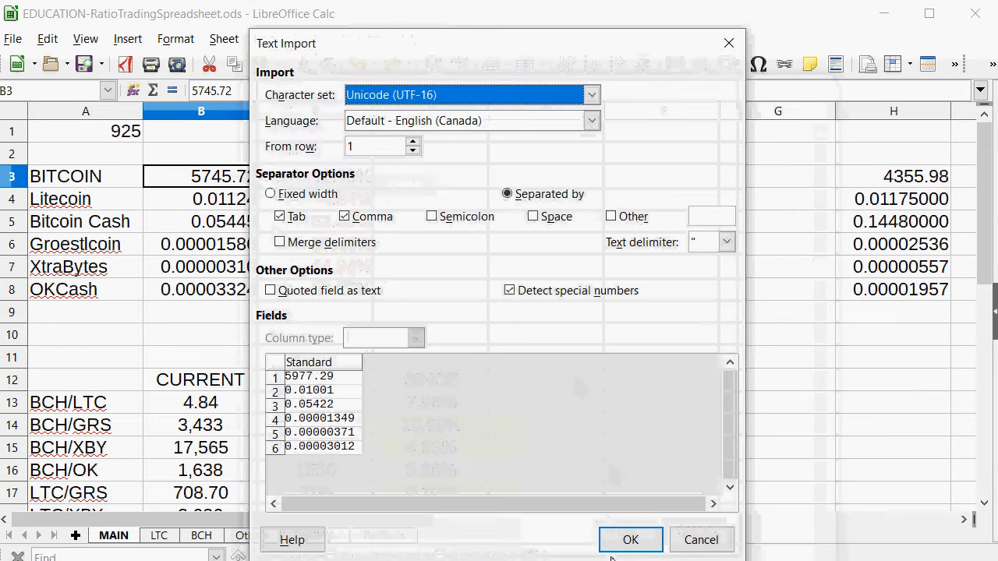
pyautogui.click(630, 540)
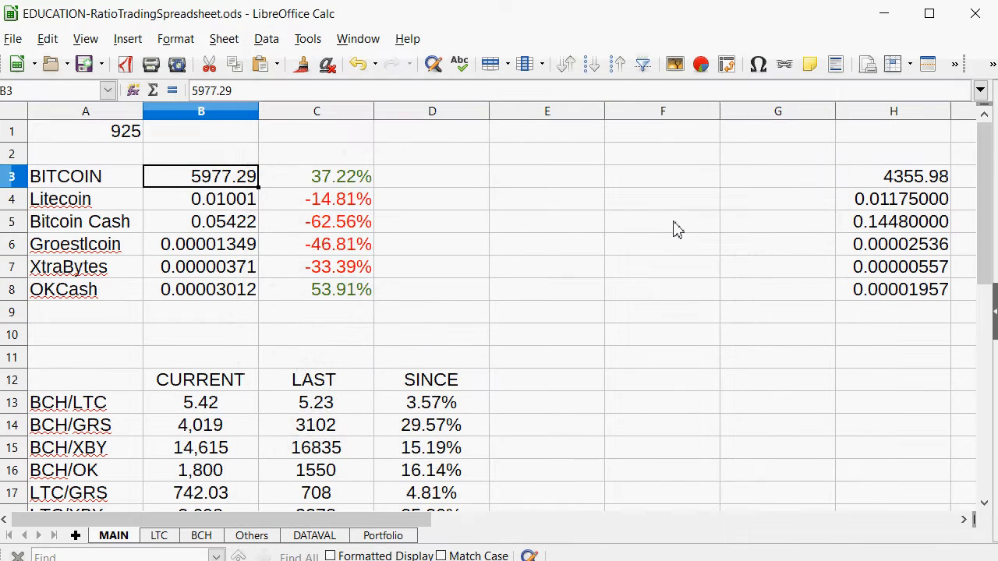
# Step: Compare the current and last ratios of the coin pairs on the MAIN sheet, focusing on the GRS/XBY row
pyautogui.scroll(-2, 673, 227)
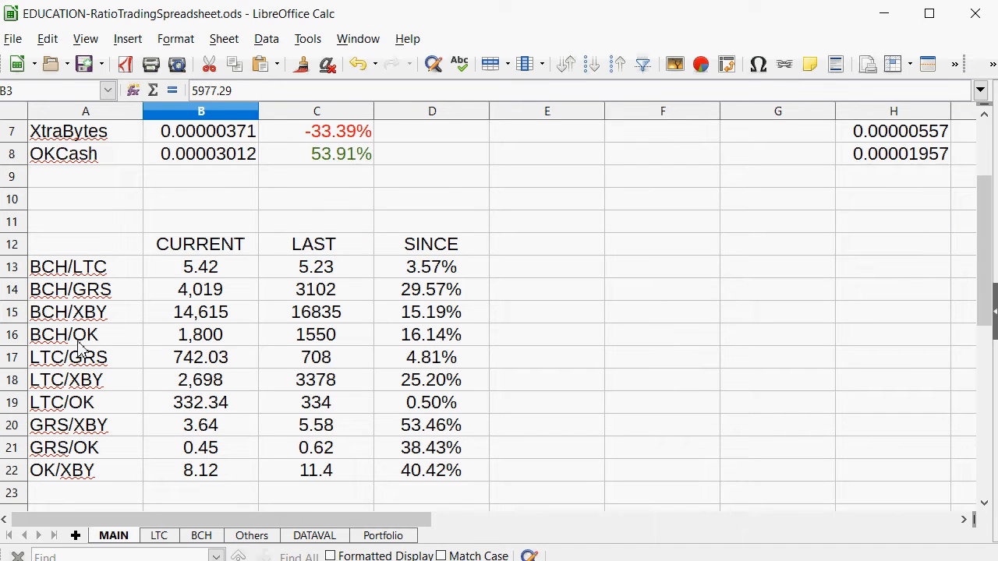
pyautogui.click(445, 406)
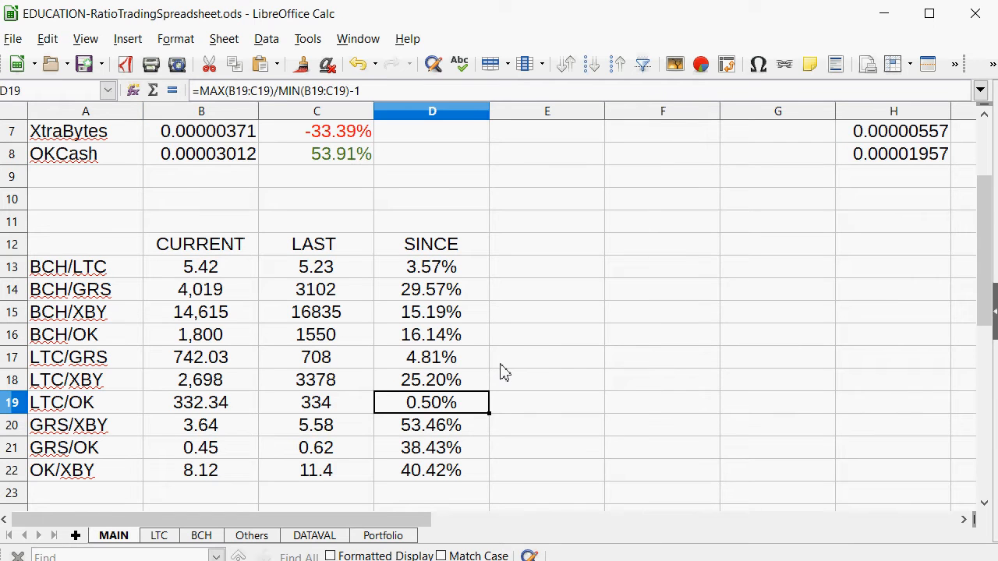
pyautogui.click(509, 342)
pyautogui.moveTo(382, 267); pyautogui.dragTo(26, 295)
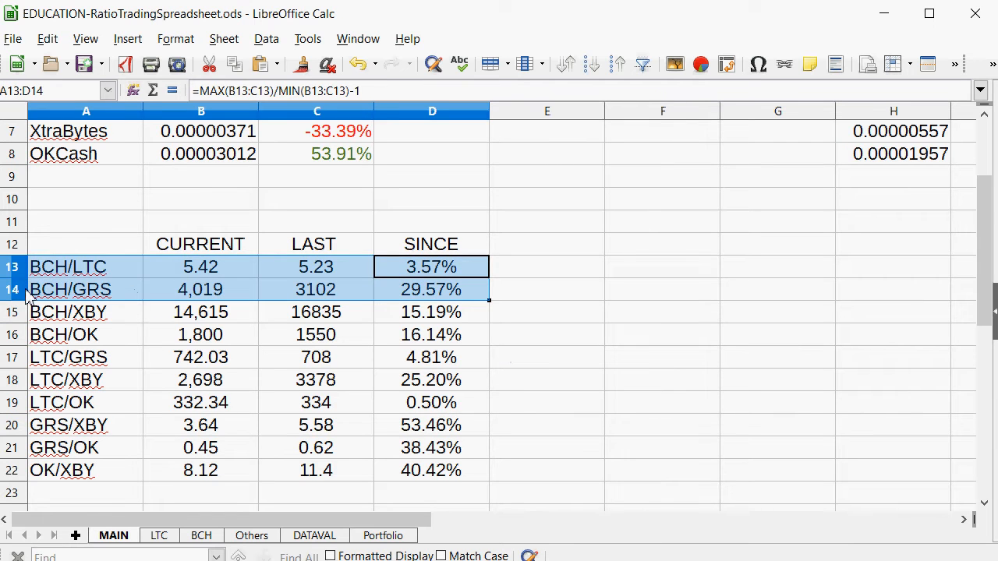
pyautogui.click(418, 431)
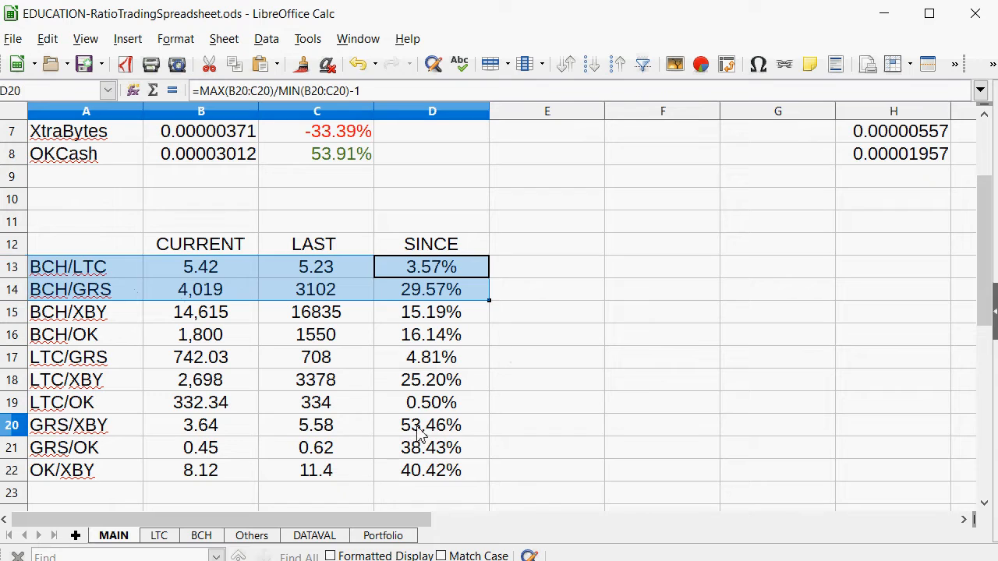
pyautogui.moveTo(422, 437); pyautogui.dragTo(29, 429)
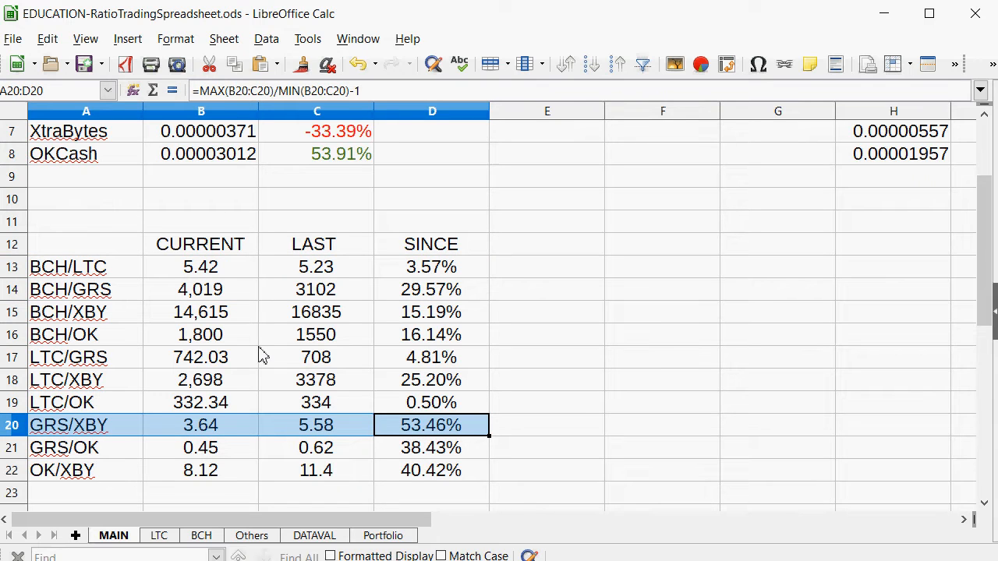
pyautogui.click(309, 410)
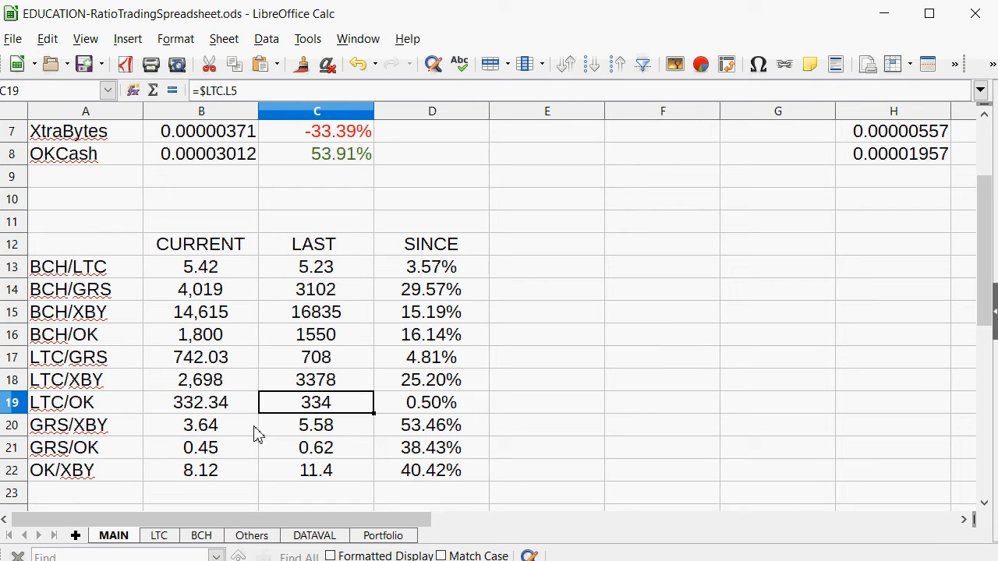
# Step: Open the GRS/XBY trade table on the Others sheet and check the formula behind its XBY holdings
pyautogui.click(252, 537)
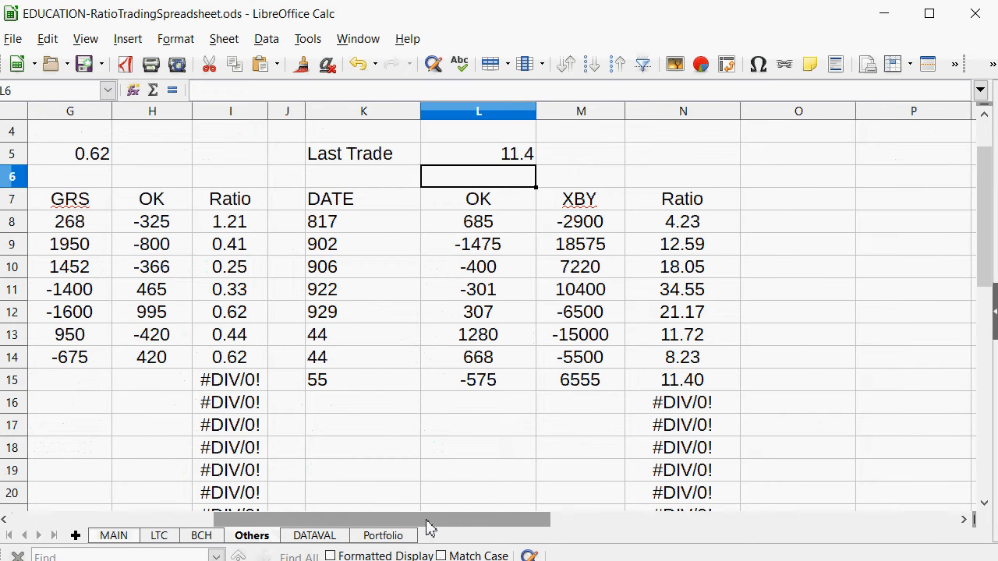
pyautogui.moveTo(432, 519); pyautogui.dragTo(17, 506)
pyautogui.scroll(1, 98, 322)
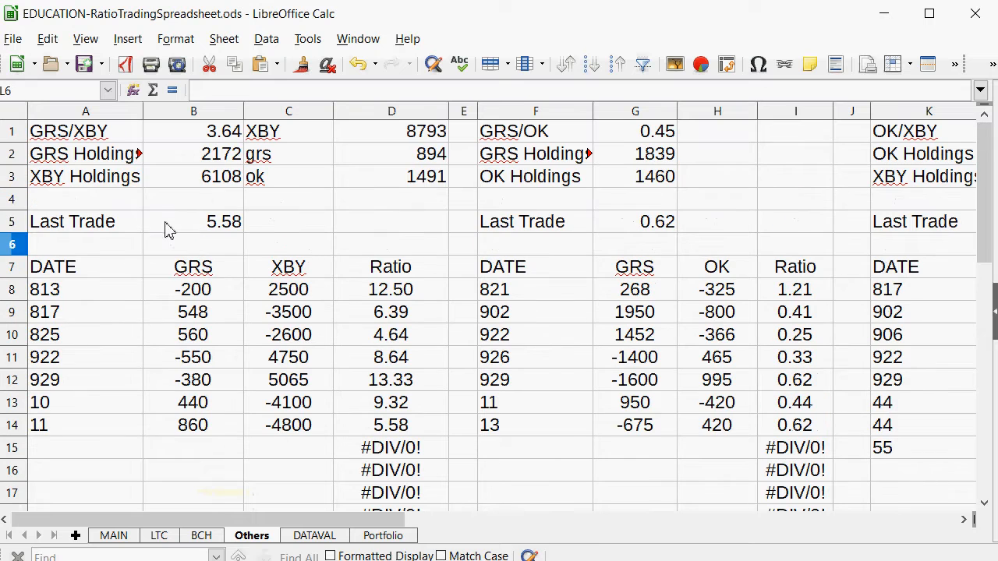
pyautogui.click(215, 183)
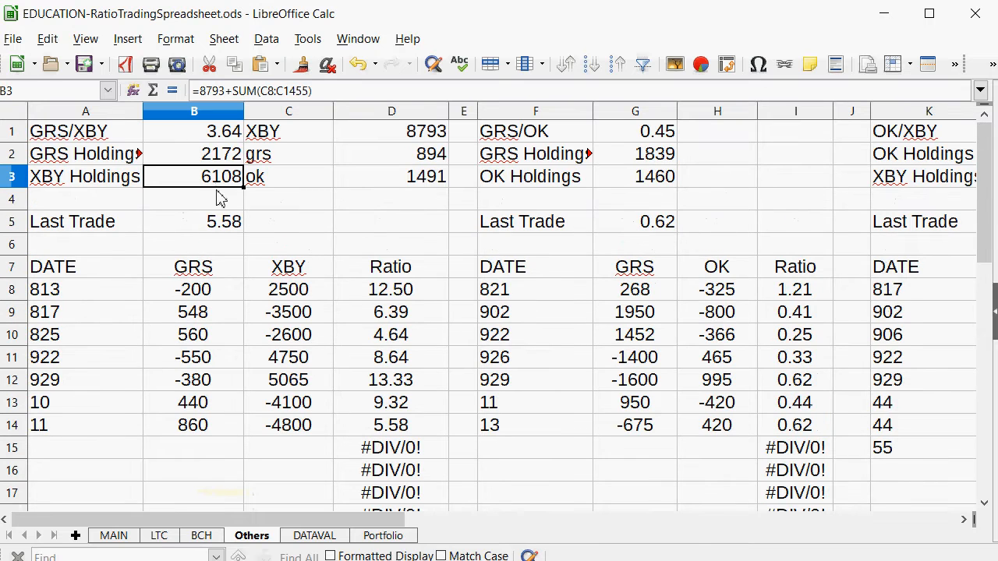
# Step: Record a new GRS/XBY trade in row 15 of the Others sheet with date 12 and an XBY amount of -2750
pyautogui.click(269, 446)
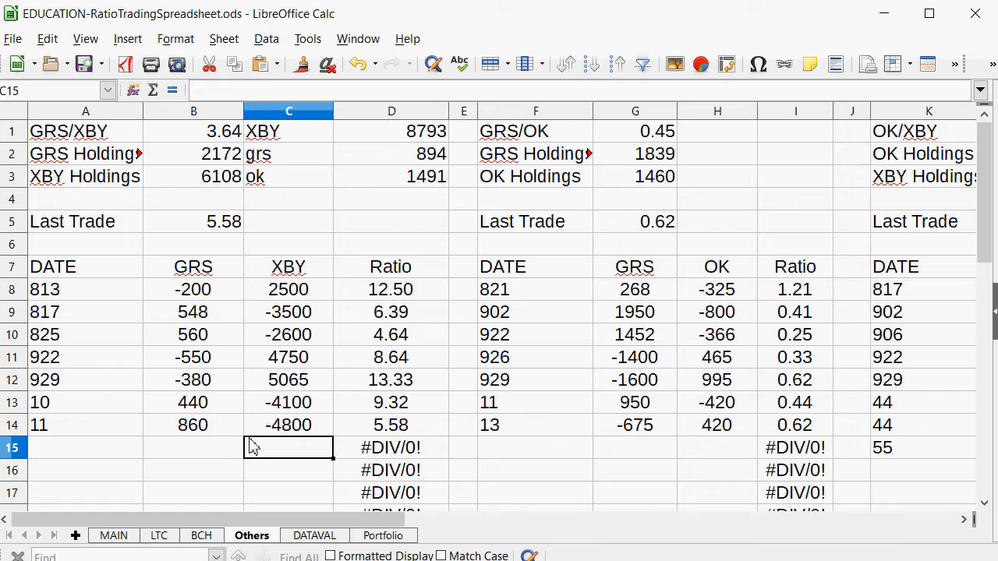
pyautogui.write('-2750')
pyautogui.press('Left')
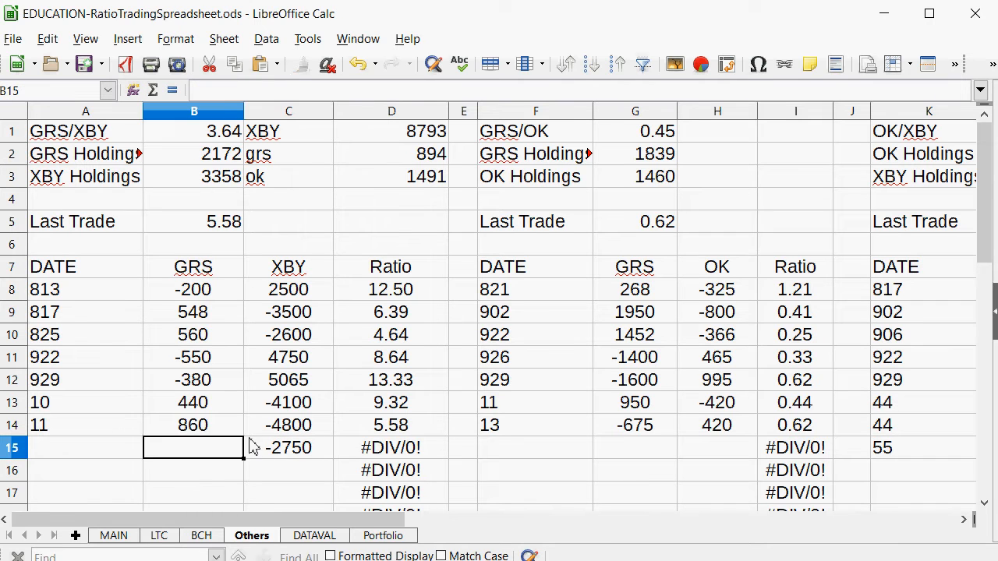
pyautogui.press('Left')
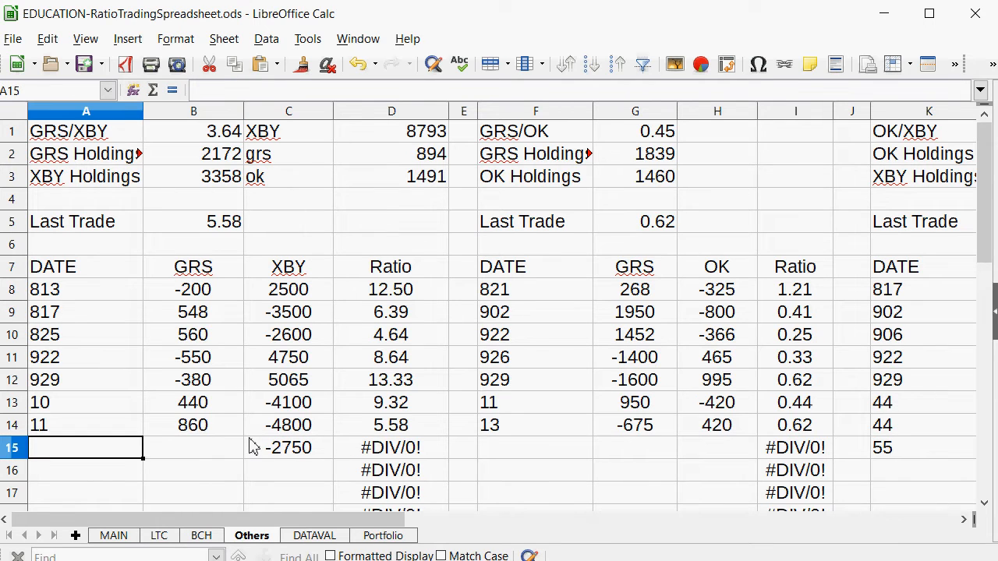
pyautogui.write('12')
pyautogui.press('Right')
# Step: Calculate the GRS amount in B15 with =C15/3.64, and replace the formula with the fixed value 750
pyautogui.write('=')
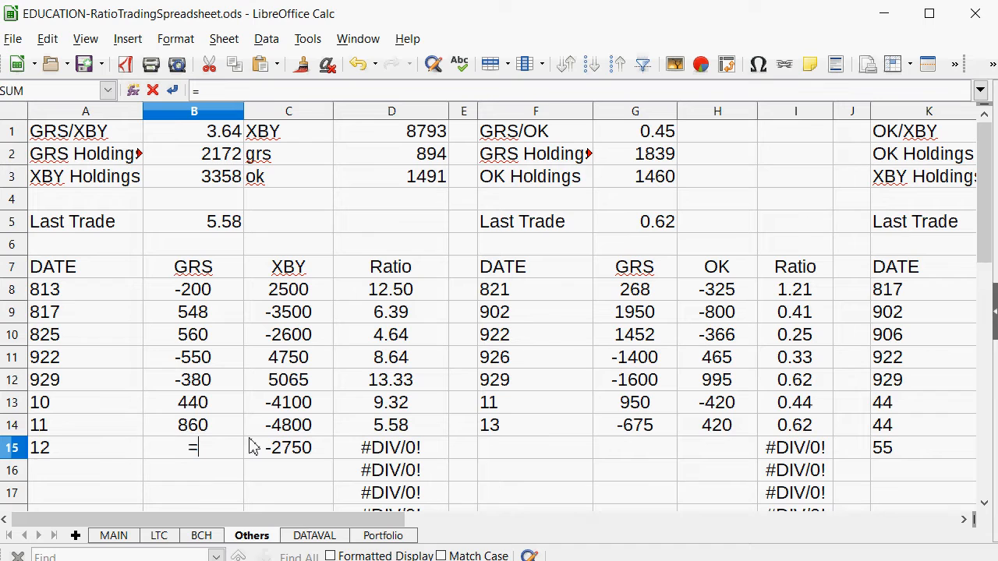
pyautogui.click(288, 446)
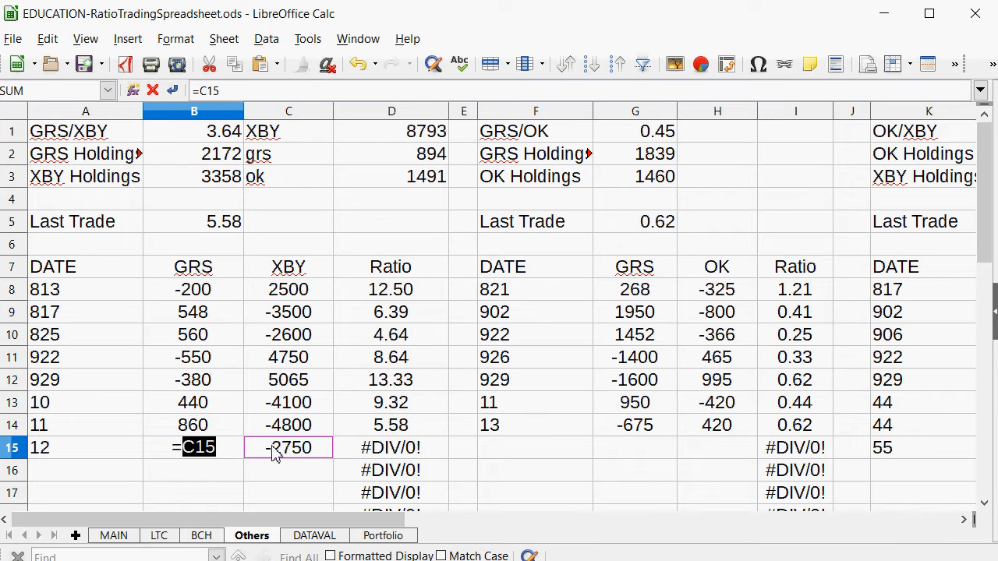
pyautogui.write('/3.64')
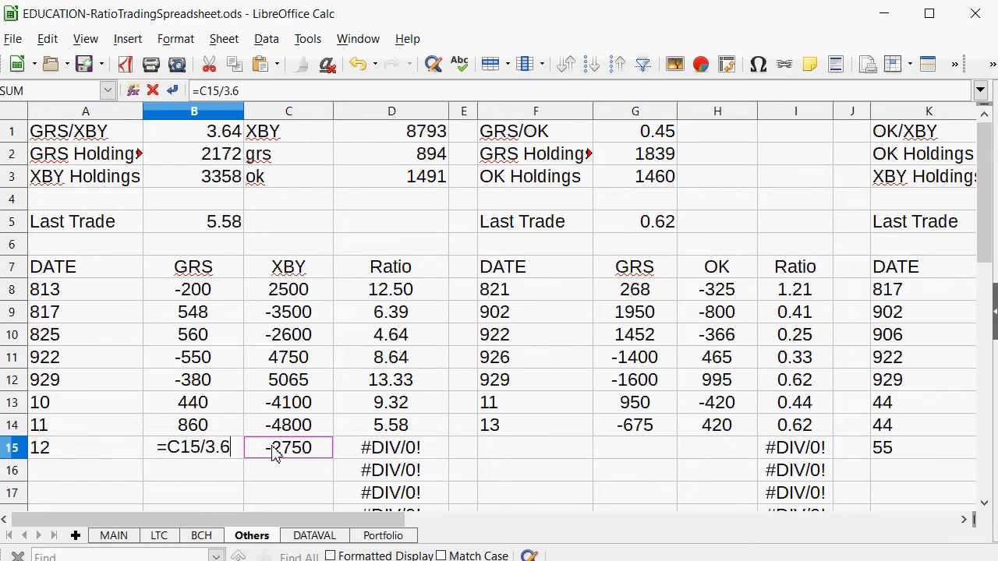
pyautogui.press('Return')
pyautogui.press('Up')
pyautogui.write('750')
pyautogui.press('Return')
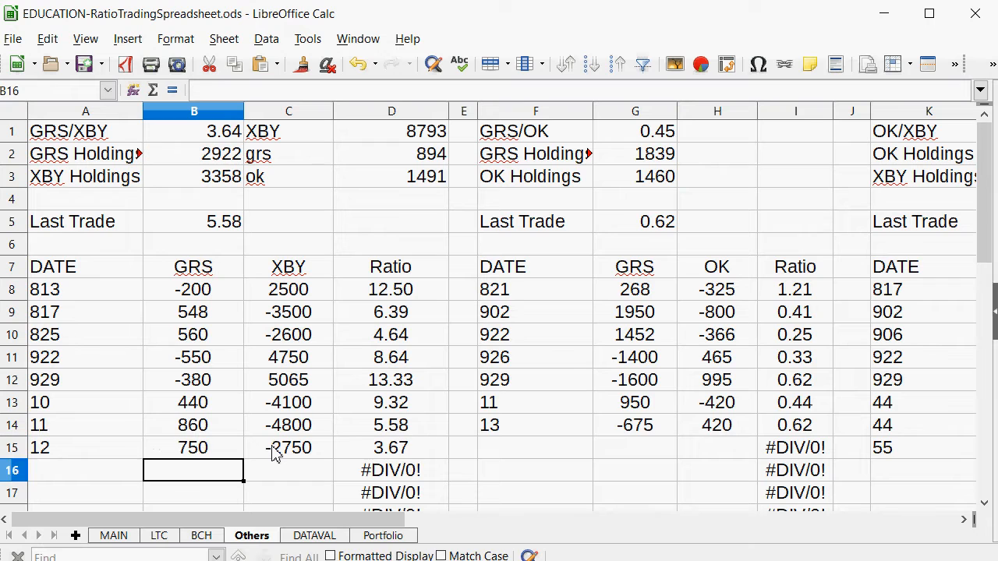
# Step: Set the GRS/XBY table's Last Trade ratio in B5 to 3.67
pyautogui.press('Up')
pyautogui.press('Up')
pyautogui.press('Up')
pyautogui.press('Up')
pyautogui.press('Up')
pyautogui.press('Up')
pyautogui.press('Up')
pyautogui.press('Up')
pyautogui.press('Up')
pyautogui.press('Up')
pyautogui.press('Up')
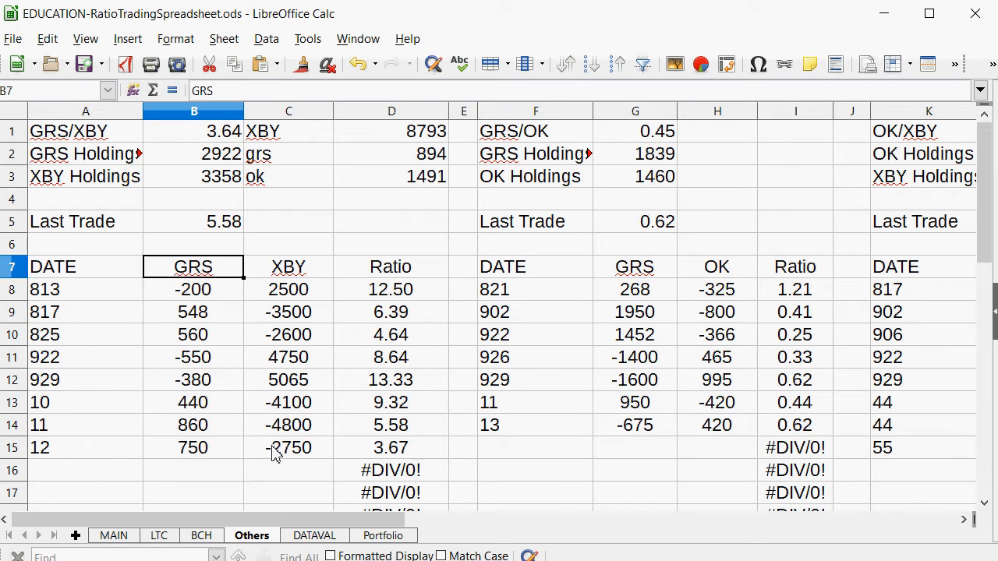
pyautogui.write('3.67')
pyautogui.press('Tab')
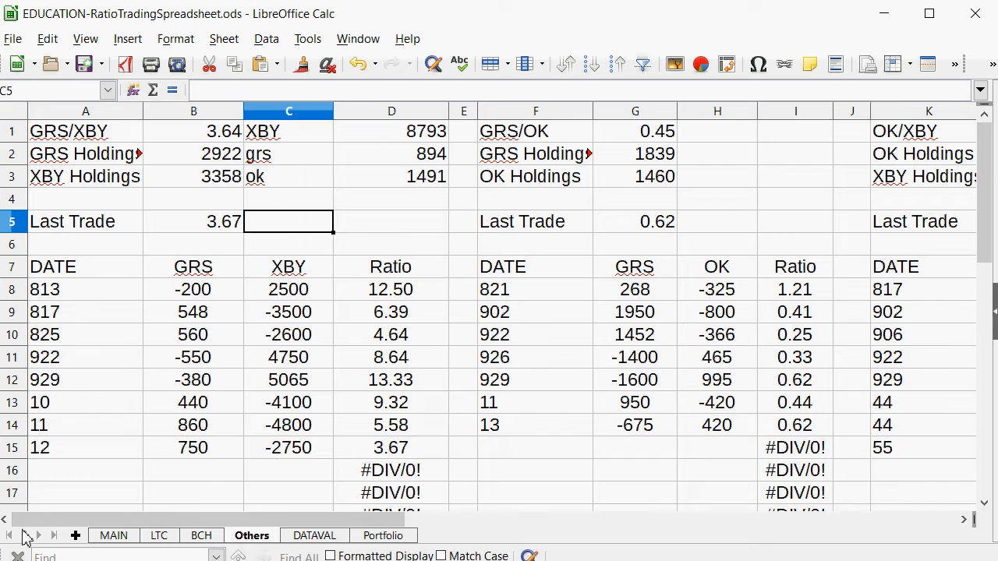
# Step: Review the ratio changes on the MAIN sheet, highlighting the OK/XBY row from A22 to D22
pyautogui.click(111, 538)
pyautogui.click(410, 475)
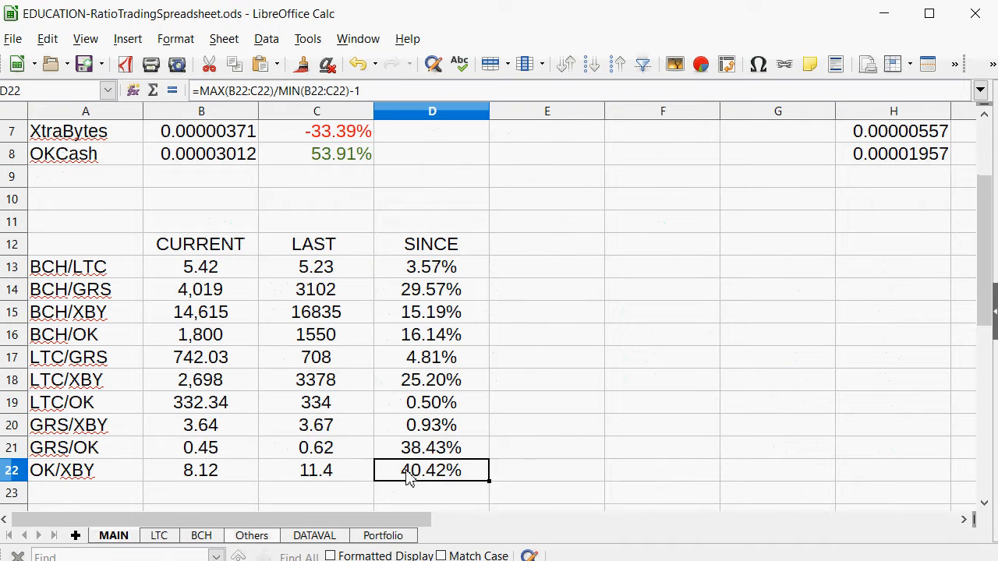
pyautogui.moveTo(407, 478); pyautogui.dragTo(117, 474)
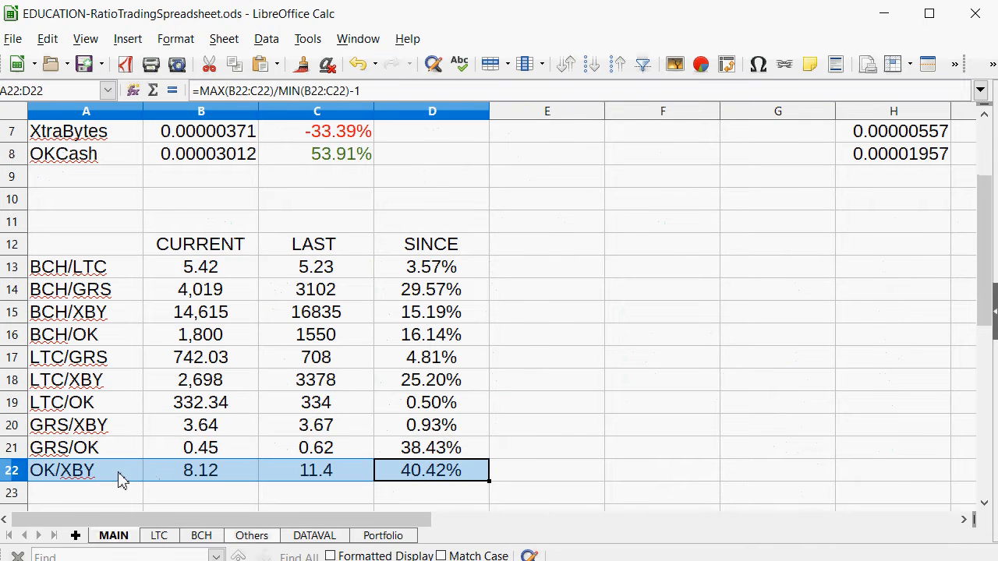
# Step: Record a new OK/XBY trade in row 16 of the Others sheet with date 55 and an XBY amount of -6500
pyautogui.click(244, 539)
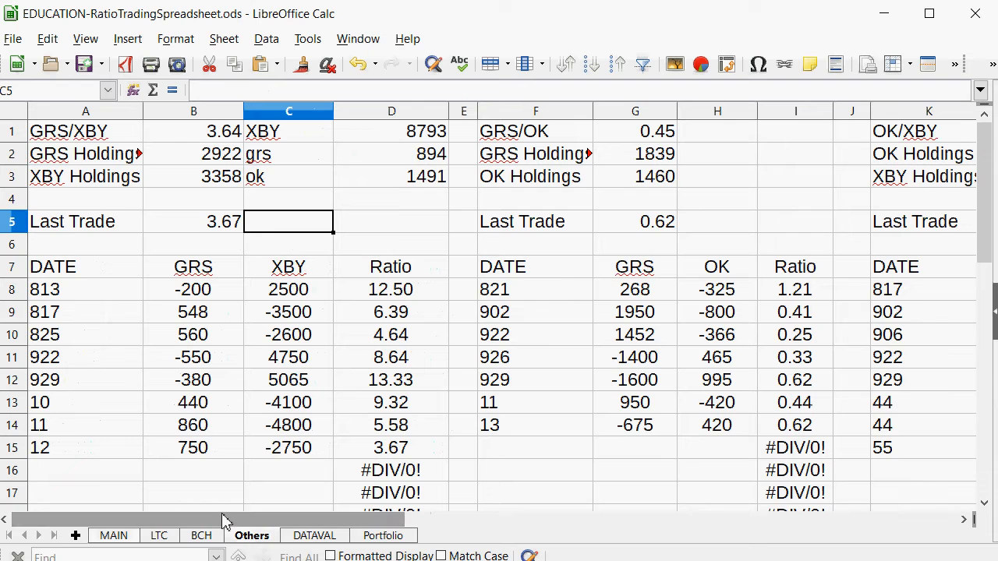
pyautogui.moveTo(223, 519); pyautogui.dragTo(472, 517)
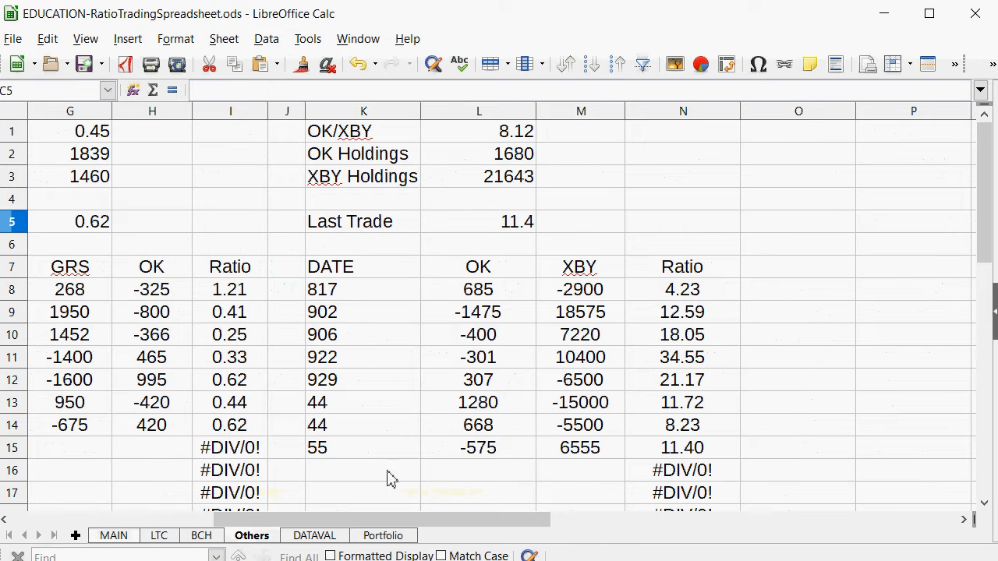
pyautogui.click(337, 493)
pyautogui.press('Up')
pyautogui.write('55')
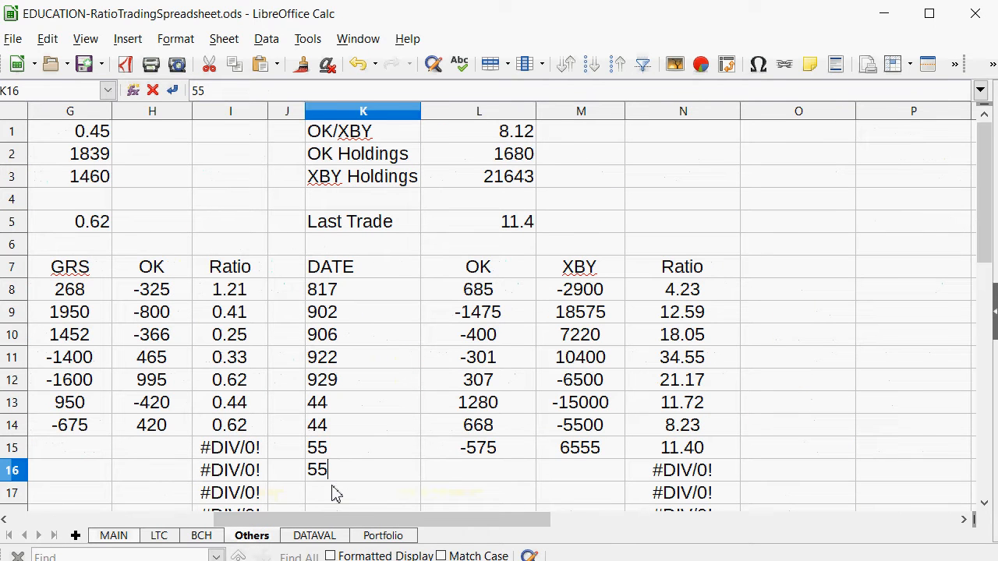
pyautogui.press('Tab')
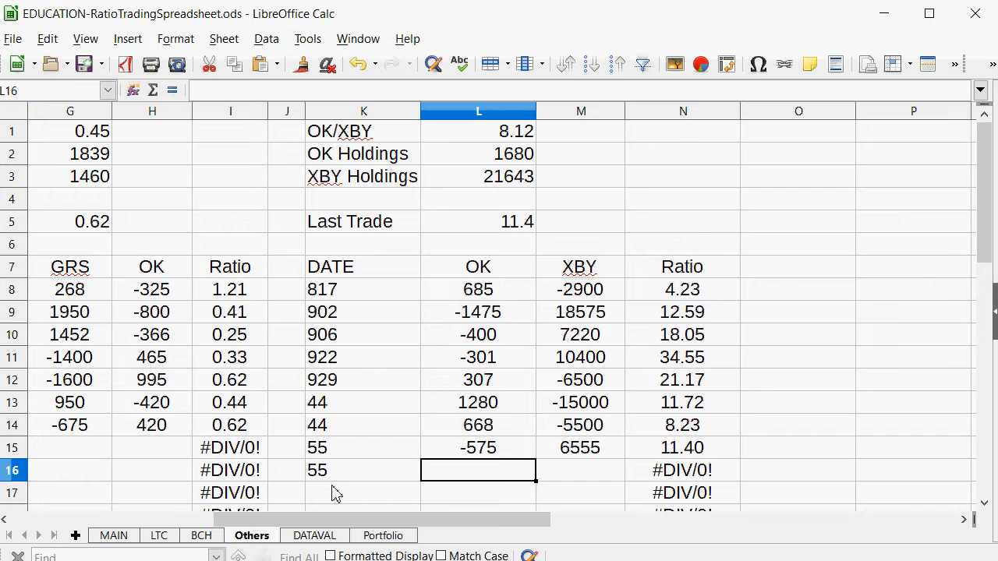
pyautogui.press('Tab')
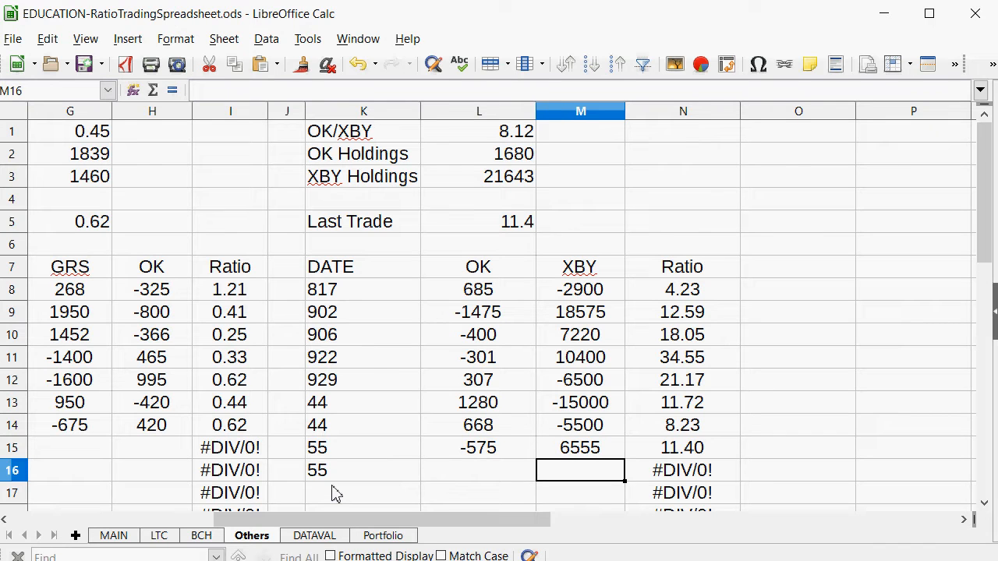
pyautogui.write('-')
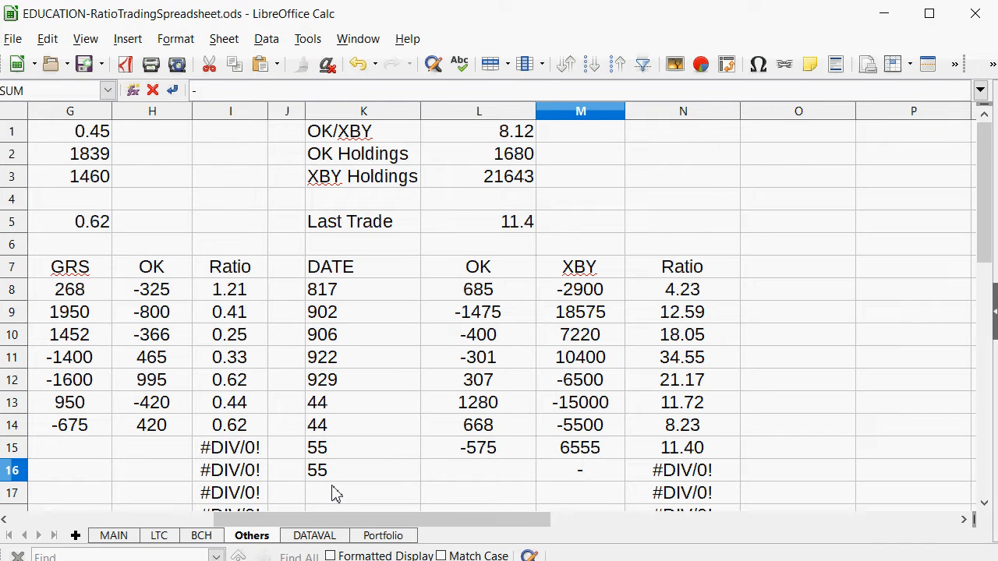
pyautogui.write('6500')
pyautogui.hotkey('shift', 'Tab')
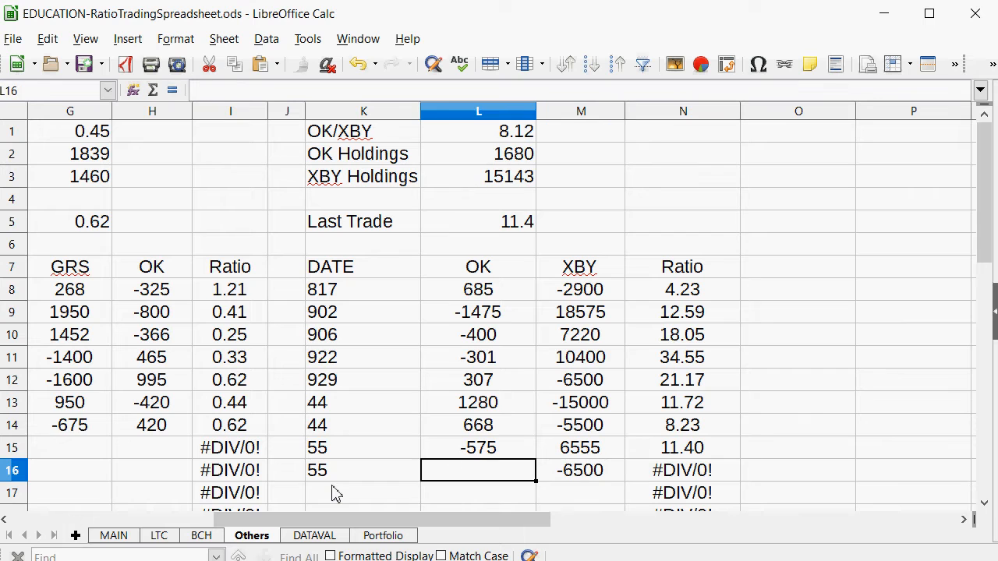
# Step: Calculate the OK amount in L16 with =M16/8.12, and replace the formula with the fixed value 798
pyautogui.write('=')
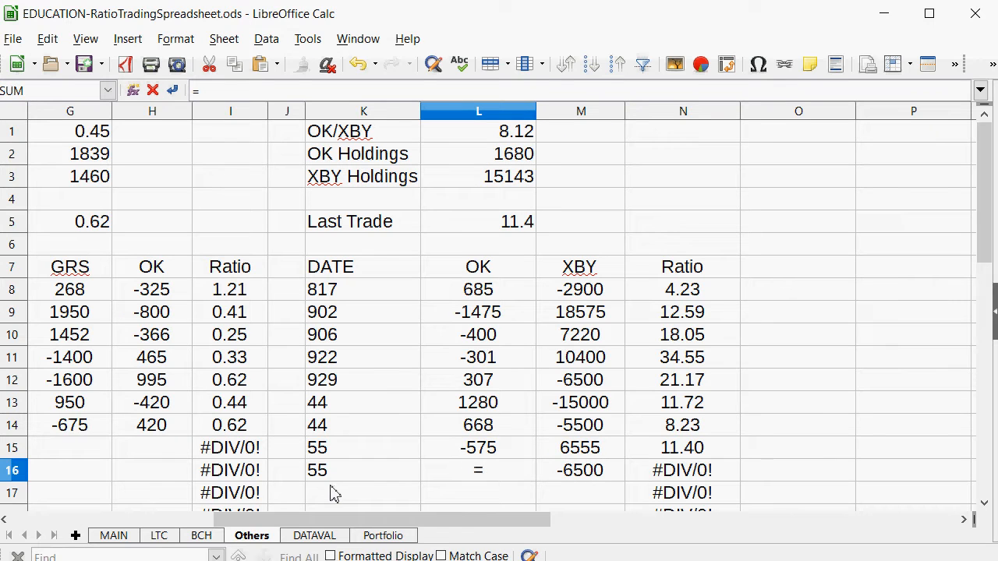
pyautogui.click(577, 474)
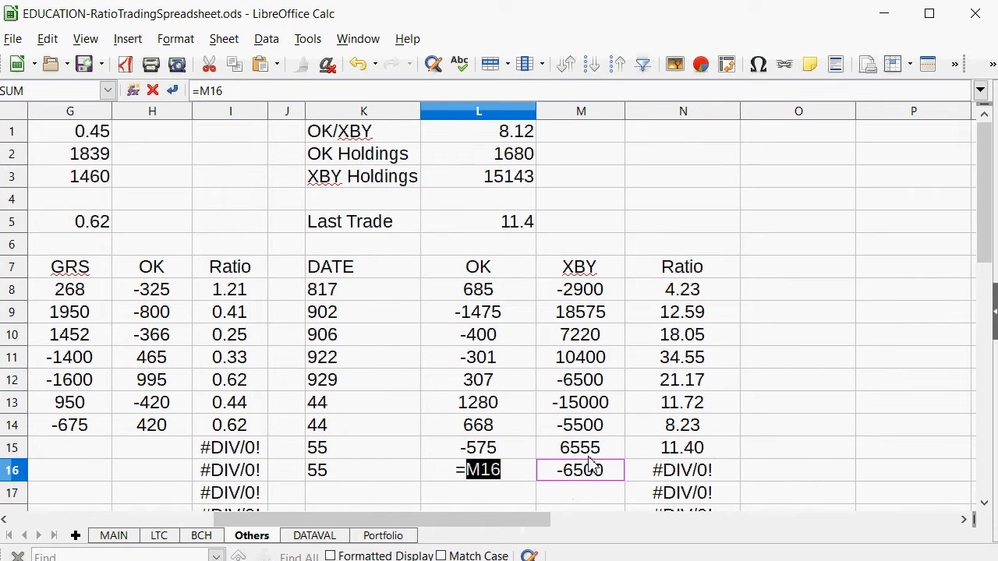
pyautogui.write('/8.12')
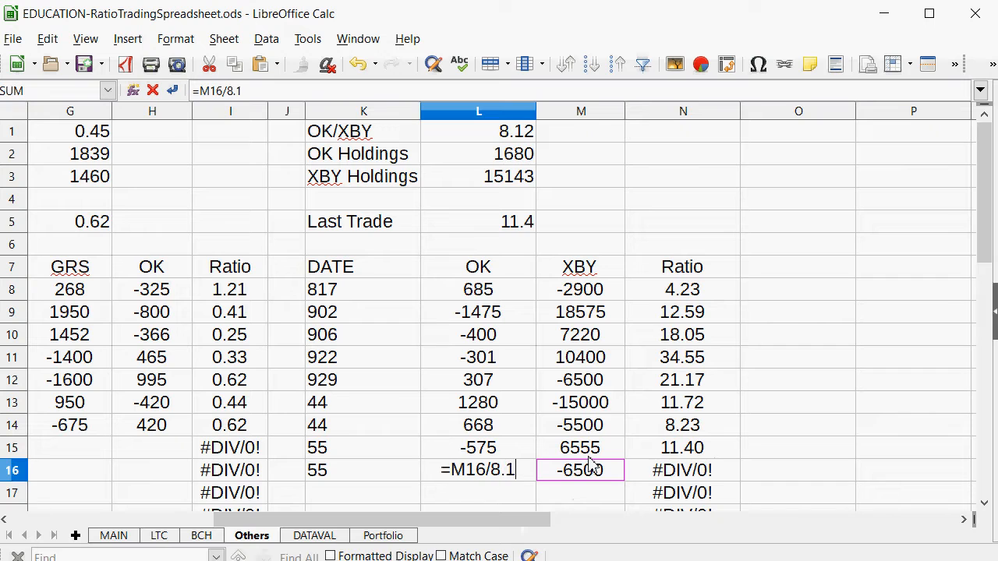
pyautogui.press('Return')
pyautogui.press('Up')
pyautogui.write('798')
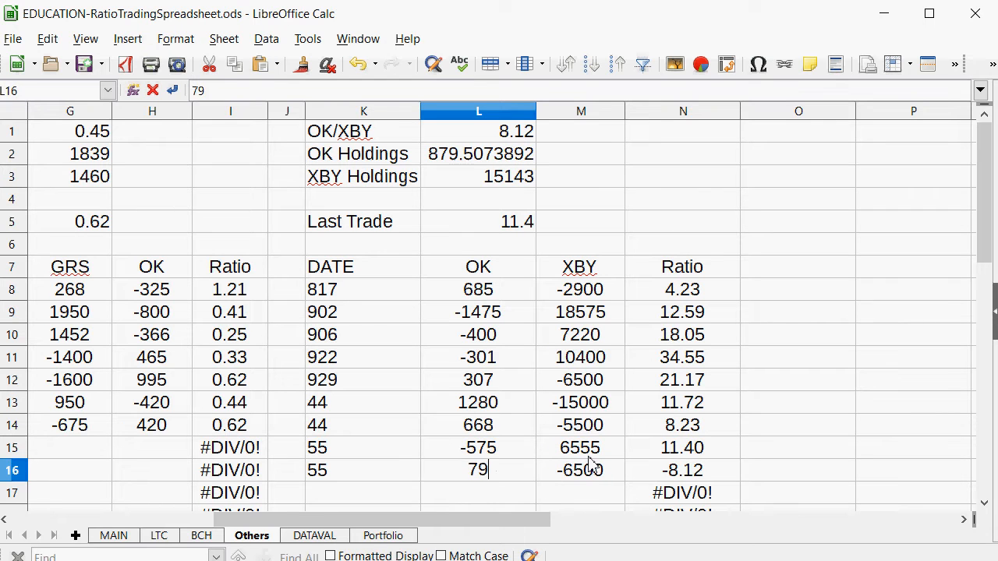
pyautogui.press('Return')
# Step: Set the OK/XBY table's Last Trade ratio in L5 to 8.15
pyautogui.press('Up')
pyautogui.press('Up')
pyautogui.press('Up')
pyautogui.press('Up')
pyautogui.press('Up')
pyautogui.press('Up')
pyautogui.press('Up')
pyautogui.press('Up')
pyautogui.press('Up')
pyautogui.press('Up')
pyautogui.press('Up')
pyautogui.press('Up')
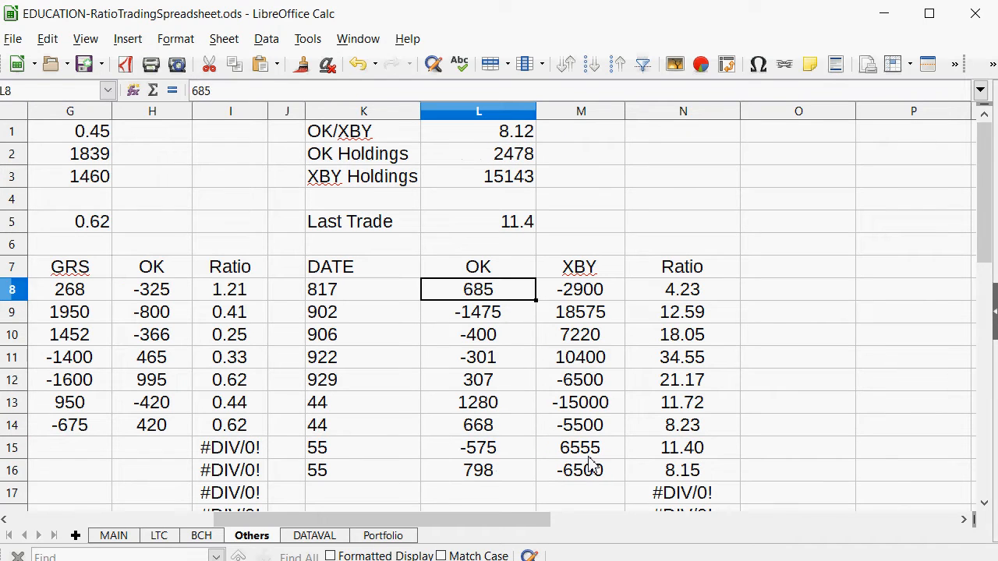
pyautogui.write('8.15')
pyautogui.press('Return')
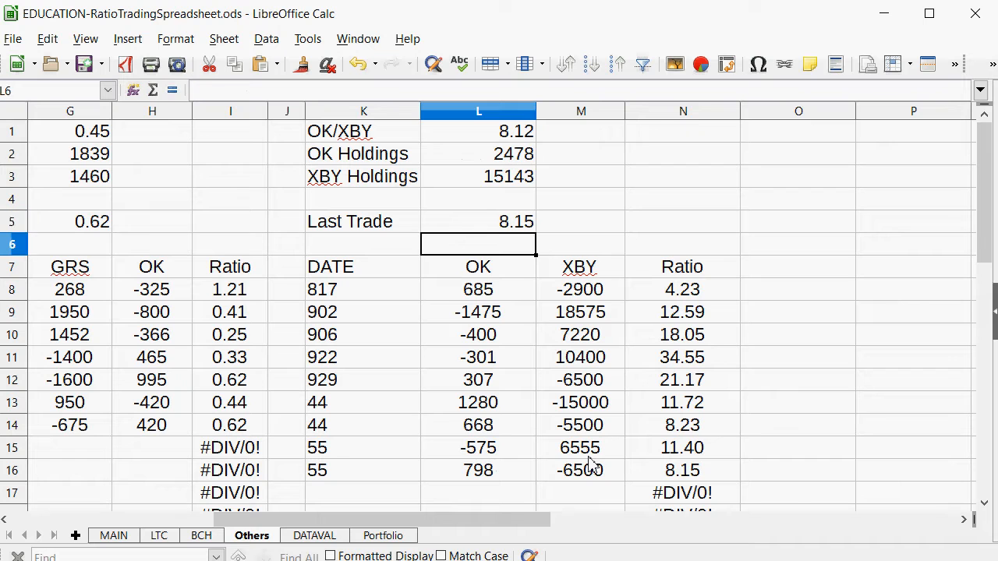
# Step: Check the GRS/OK row on the MAIN sheet, and start a GRS/OK trade dated 15 in row 15 of the Others sheet
pyautogui.click(115, 536)
pyautogui.moveTo(426, 456); pyautogui.dragTo(130, 448)
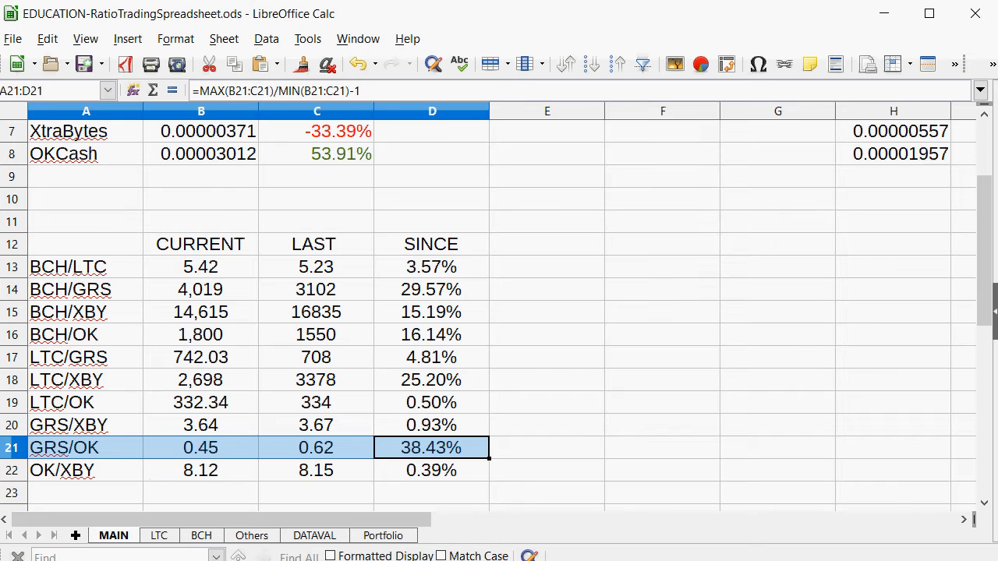
pyautogui.click(252, 536)
pyautogui.moveTo(476, 518); pyautogui.dragTo(292, 523)
pyautogui.click(393, 462)
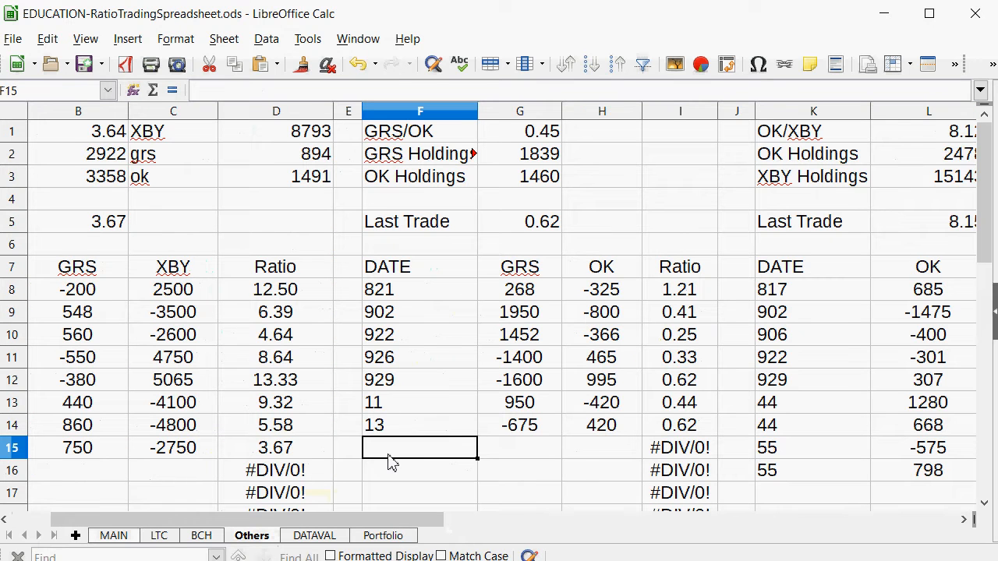
pyautogui.write('15')
pyautogui.press('Tab')
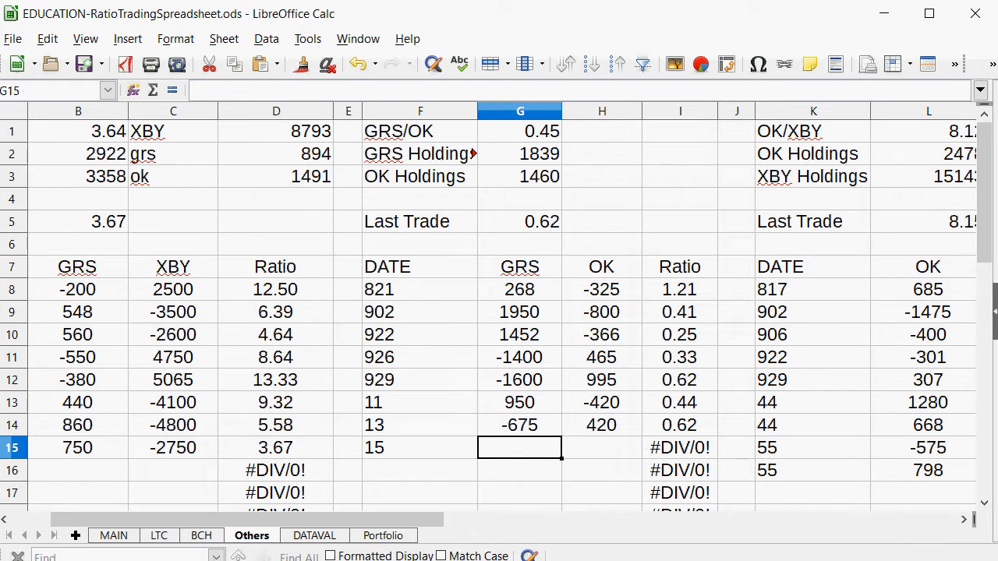
# Step: Enter -350 as the OK amount of the new GRS/OK trade in H15
pyautogui.click(650, 229)
pyautogui.press('Right')
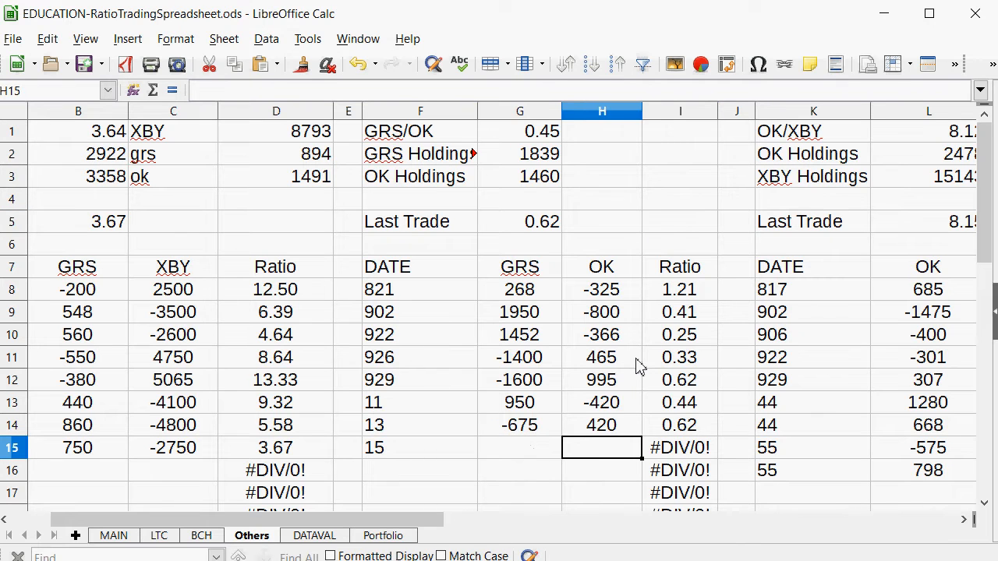
pyautogui.press('Left')
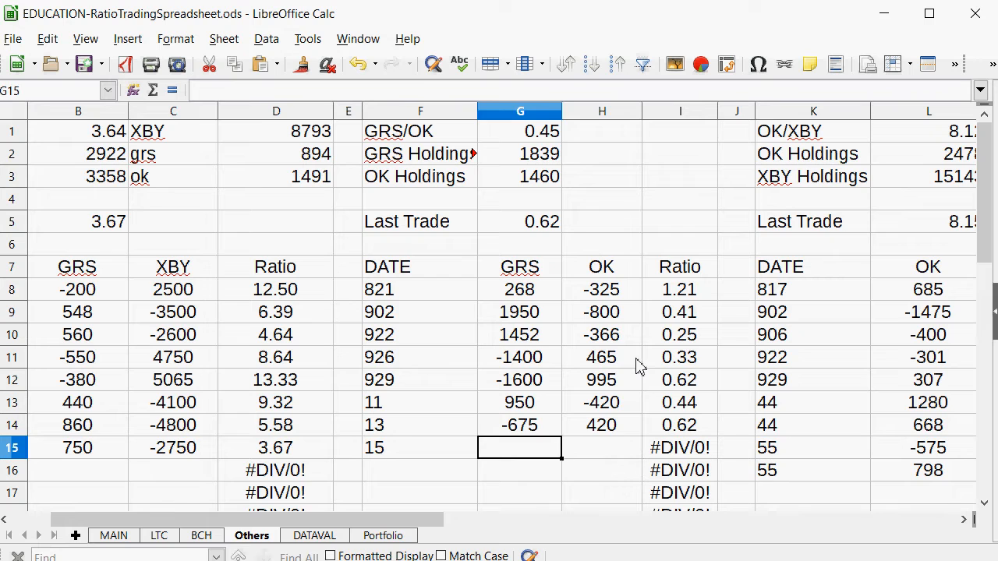
pyautogui.press('Right')
pyautogui.press('Left')
pyautogui.press('Right')
pyautogui.write('-')
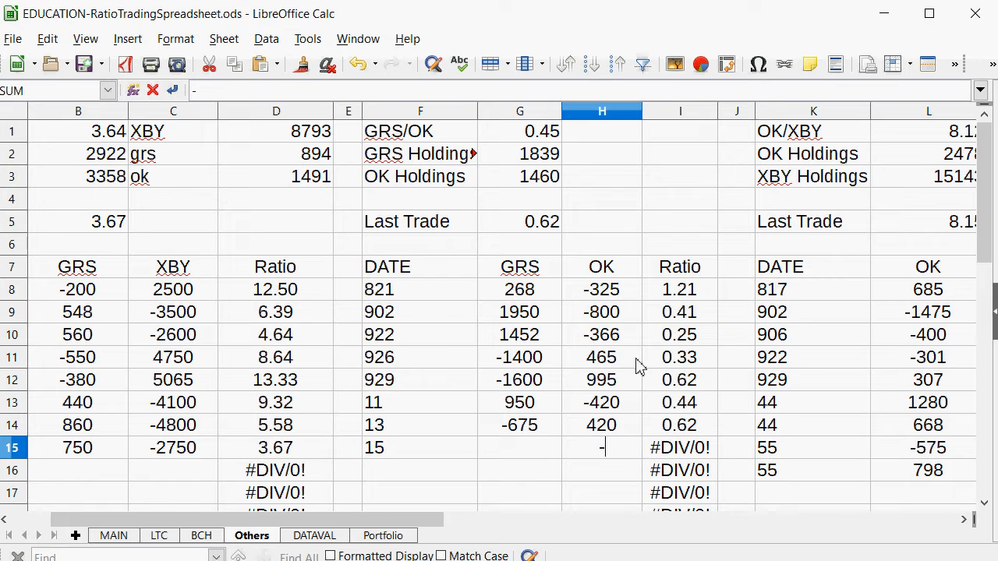
pyautogui.write('5')
pyautogui.press('BackSpace')
pyautogui.write('350')
pyautogui.press('Return')
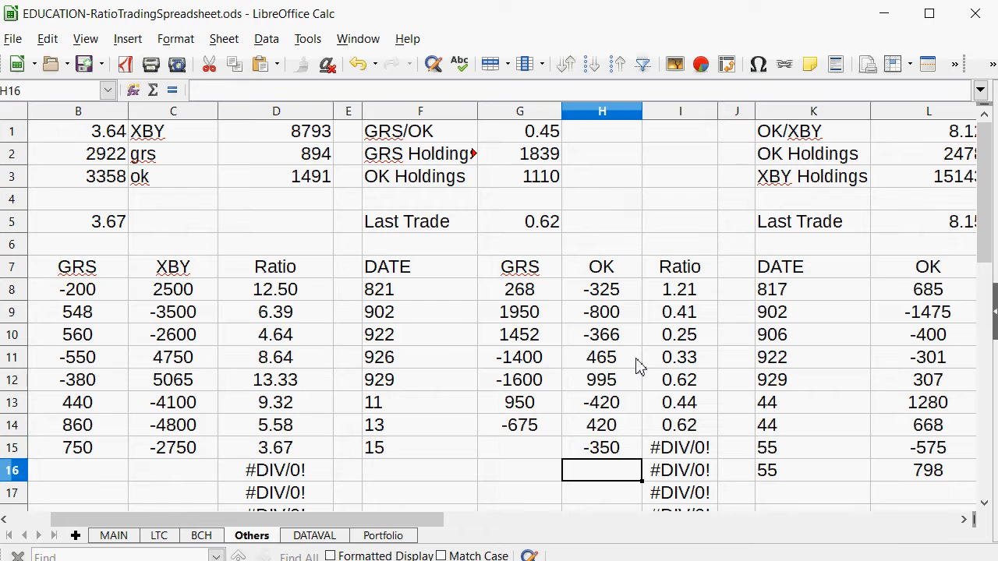
# Step: Calculate the GRS amount in G15 by dividing H15 by the GRS/OK ratio in G1, and replace the formula with 777
pyautogui.press('Left')
pyautogui.press('Up')
pyautogui.write('=')
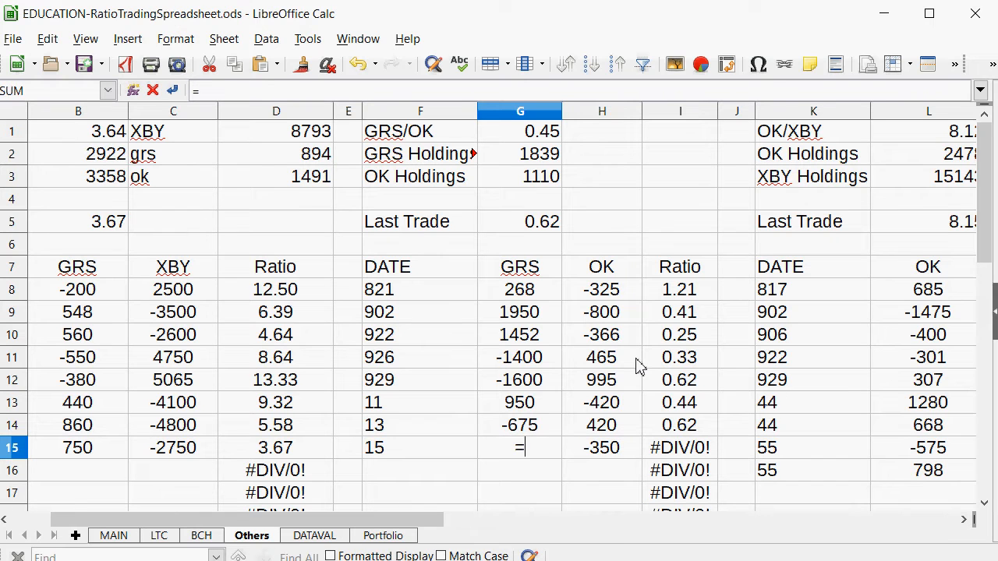
pyautogui.click(625, 454)
pyautogui.write('/')
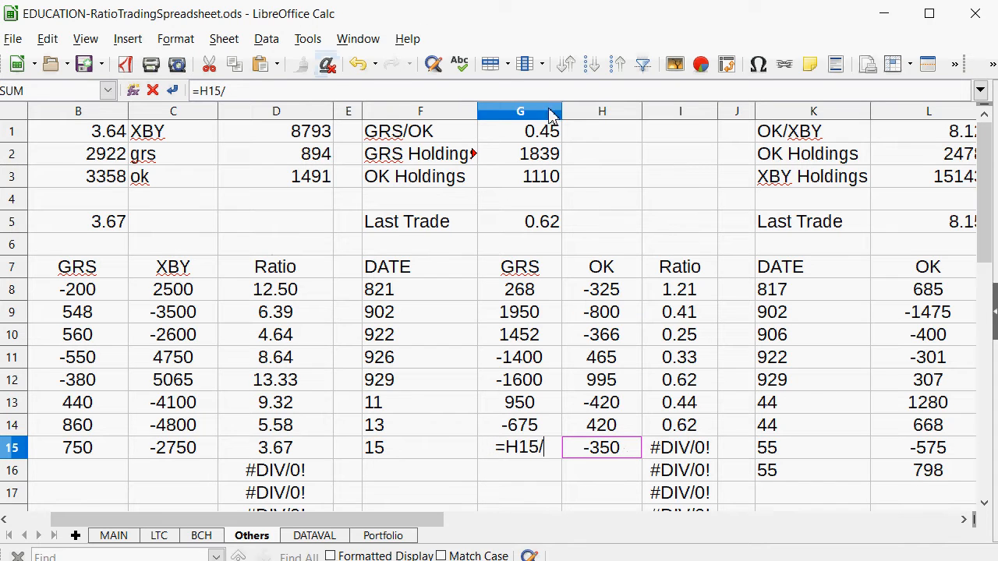
pyautogui.click(544, 134)
pyautogui.press('Return')
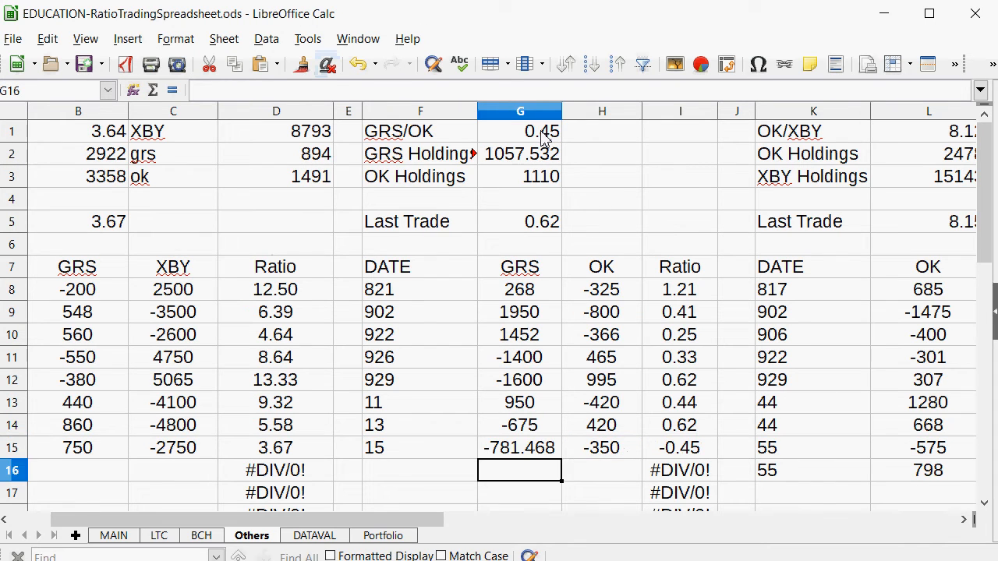
pyautogui.press('Up')
pyautogui.write('777')
pyautogui.press('Return')
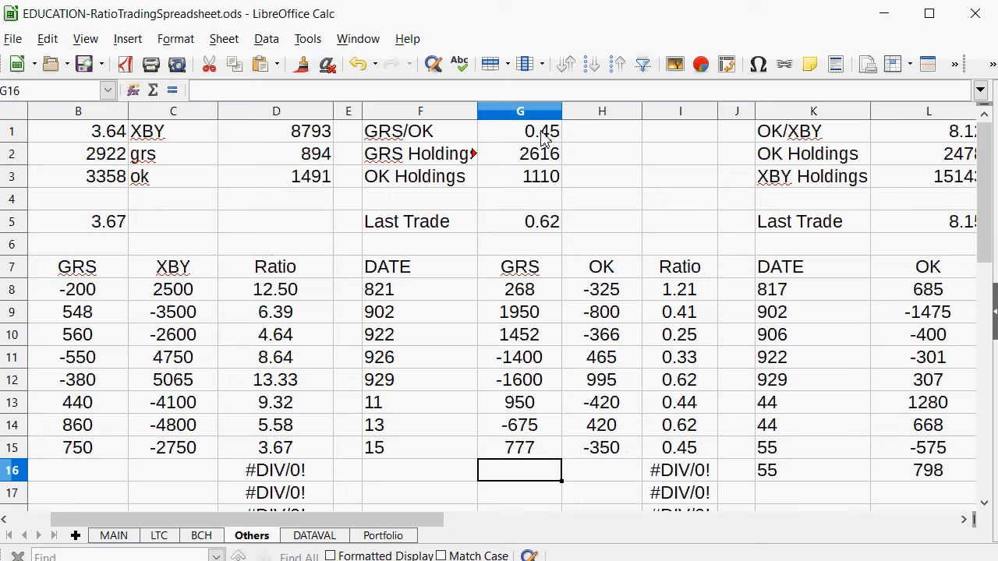
# Step: Set the GRS/OK table's Last Trade ratio in G5 to .45
pyautogui.click(549, 222)
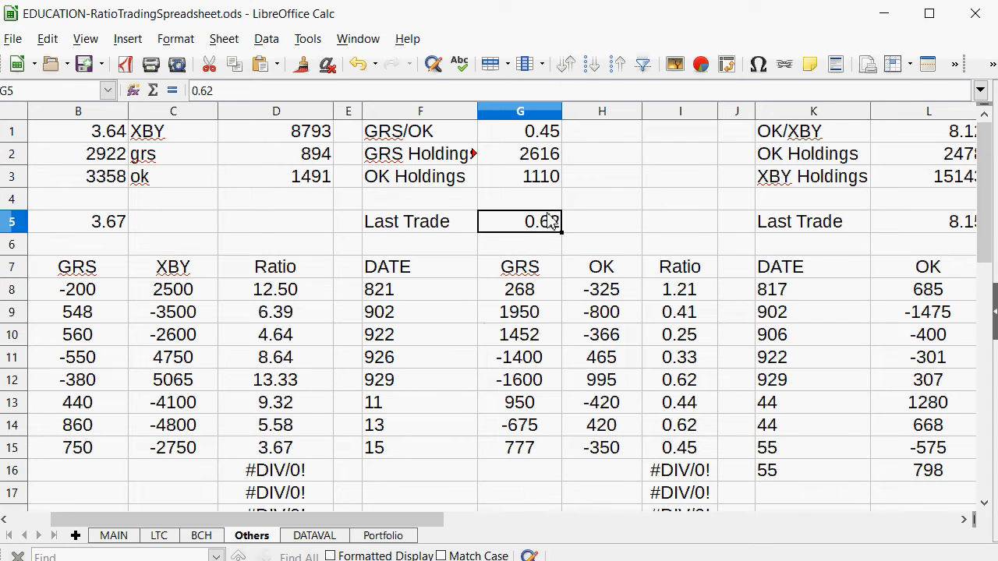
pyautogui.write('.45')
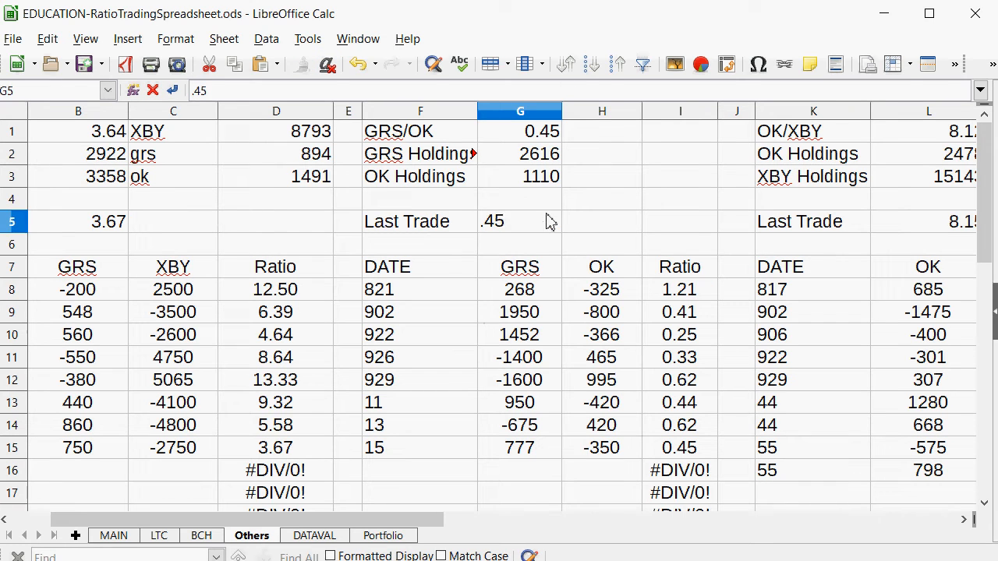
pyautogui.press('Return')
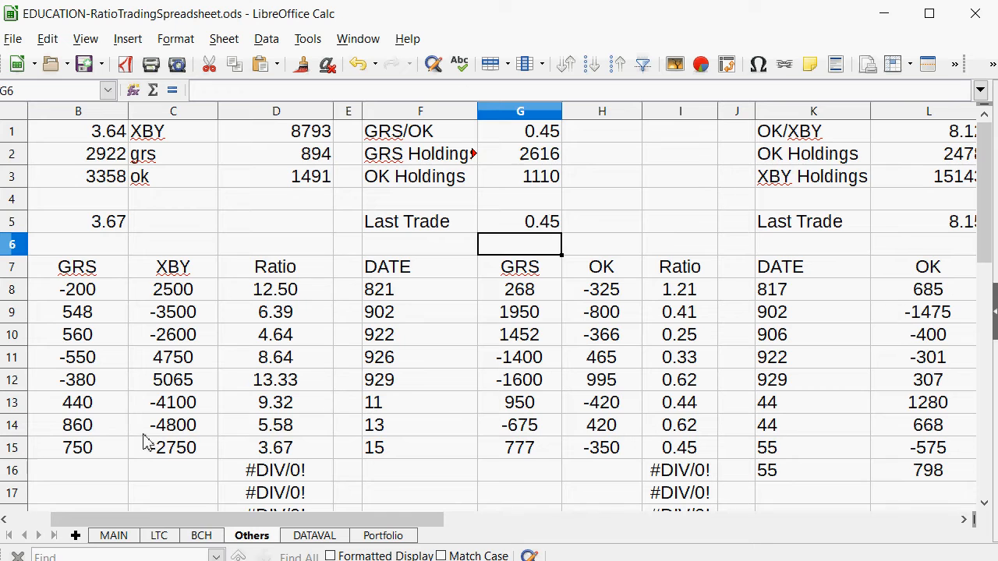
# Step: Review the ratio changes on the MAIN sheet and the coin holdings and total value on the Portfolio sheet
pyautogui.click(107, 544)
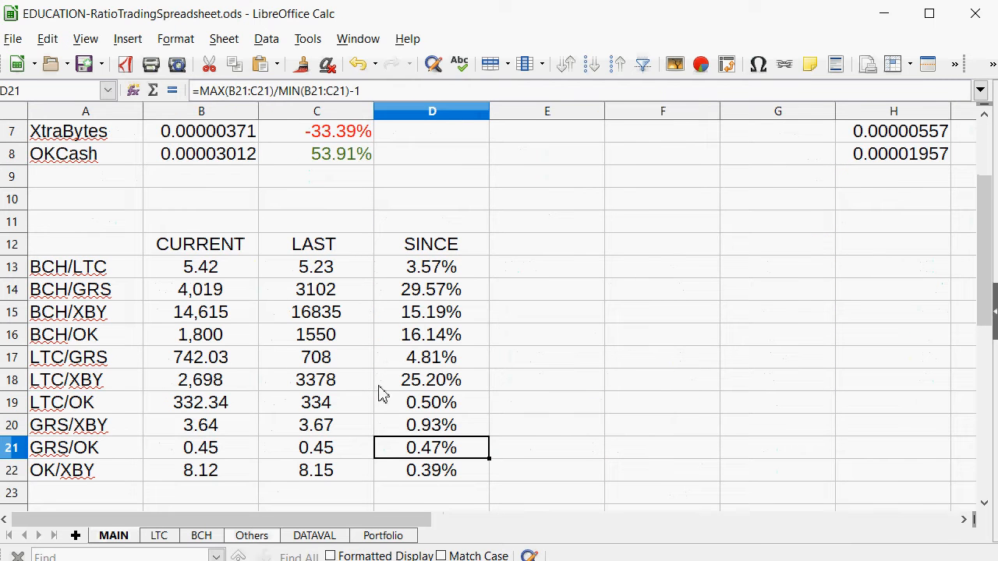
pyautogui.moveTo(383, 393); pyautogui.dragTo(88, 288)
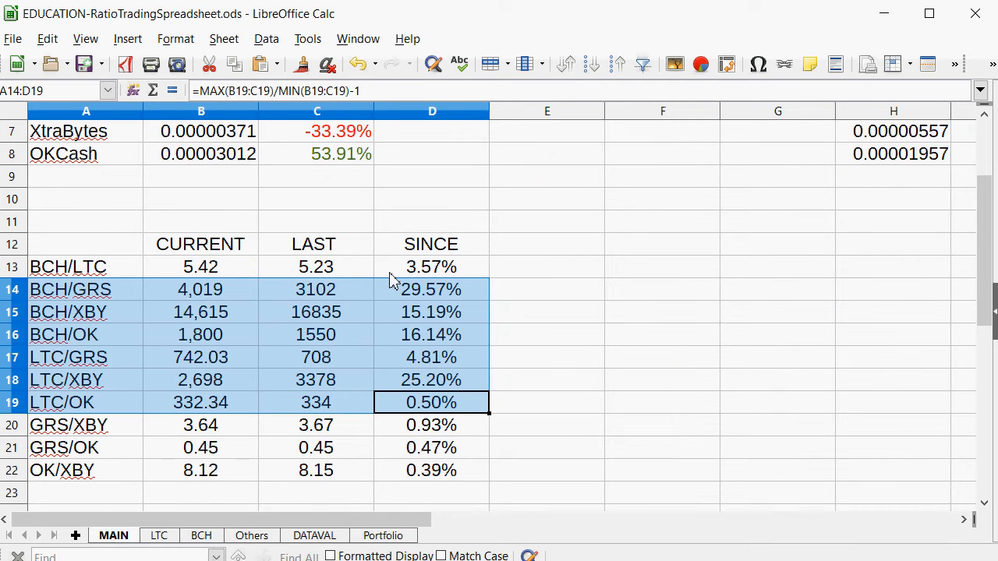
pyautogui.scroll(2, 392, 281)
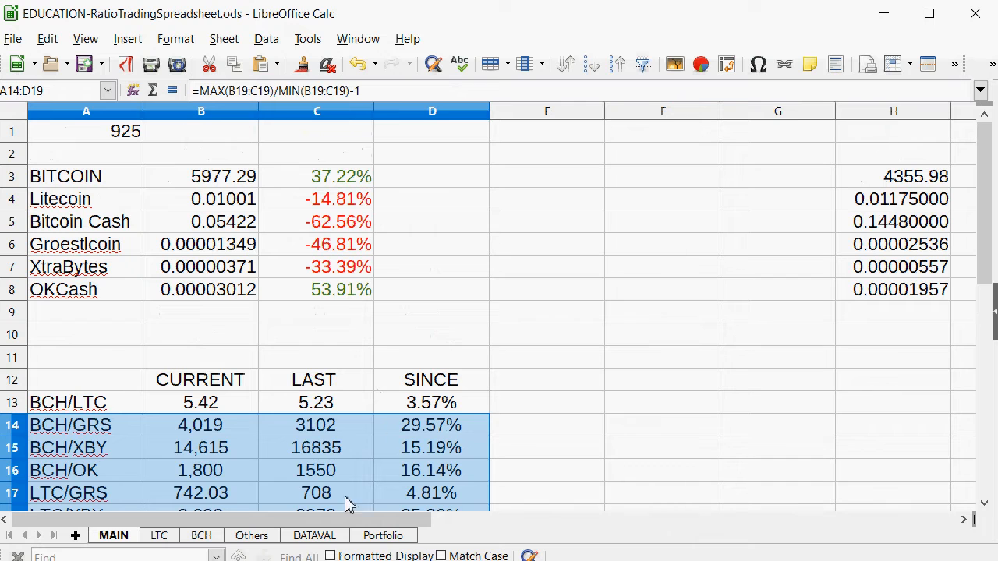
pyautogui.click(388, 537)
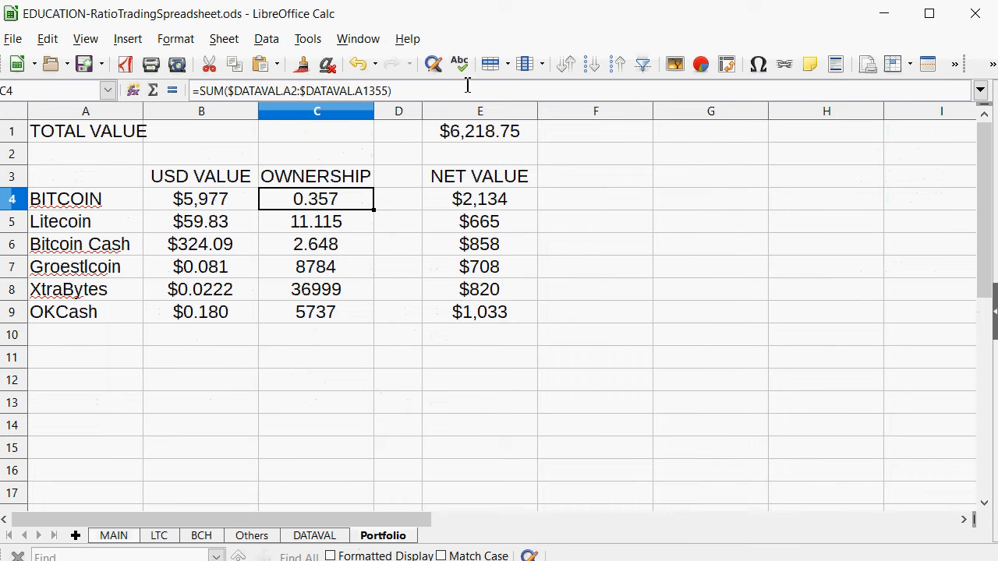
pyautogui.click(114, 536)
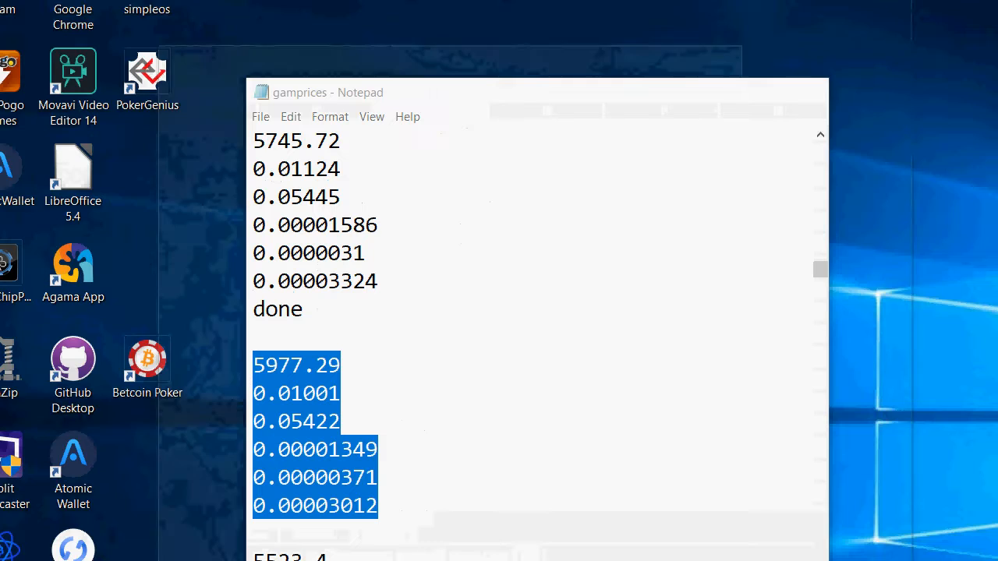
# Step: Switch to the gamprices file in Notepad and add "done" on a new line below the price block that starts with 5977.29
pyautogui.click(462, 560)
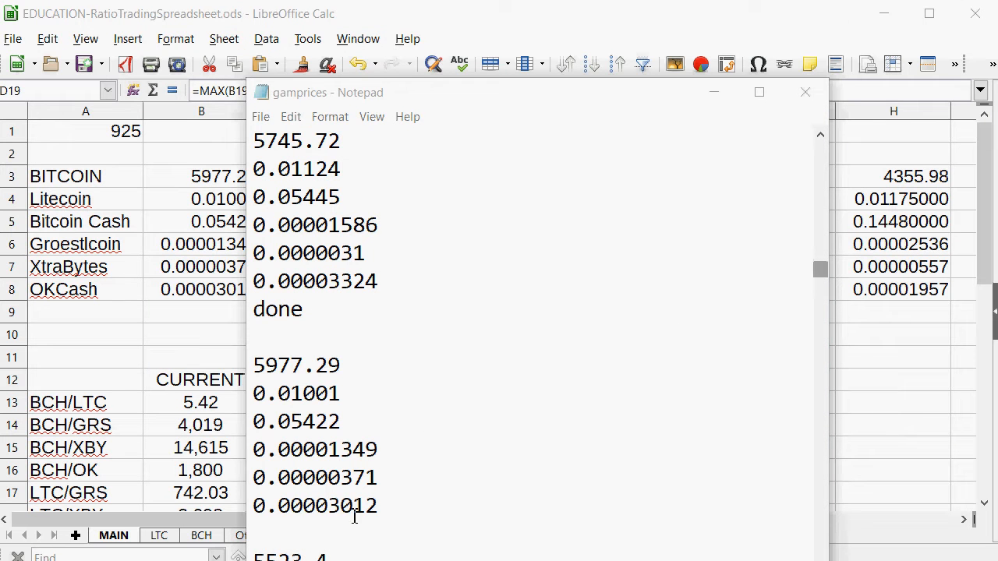
pyautogui.click(394, 504)
pyautogui.press('Return')
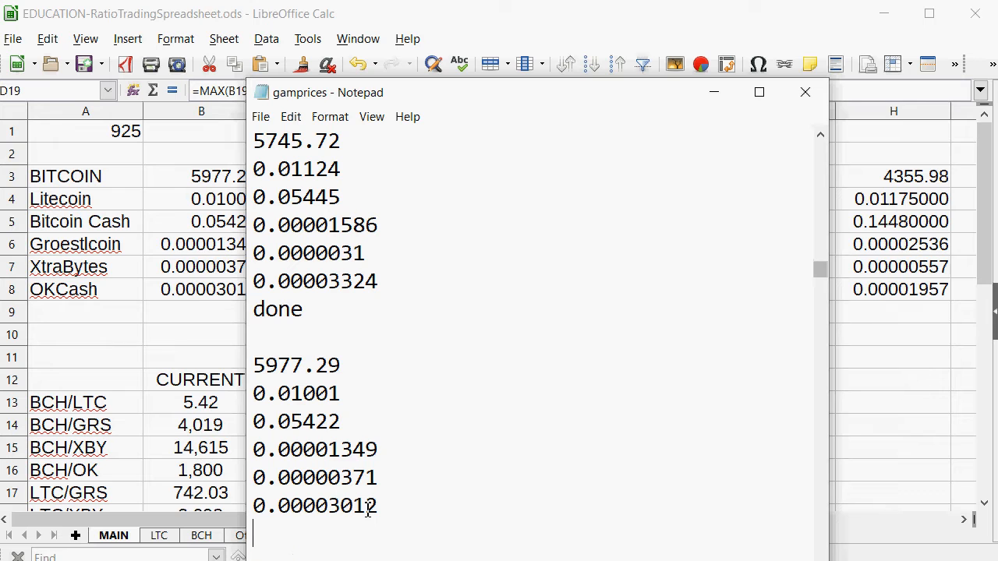
pyautogui.write('done')
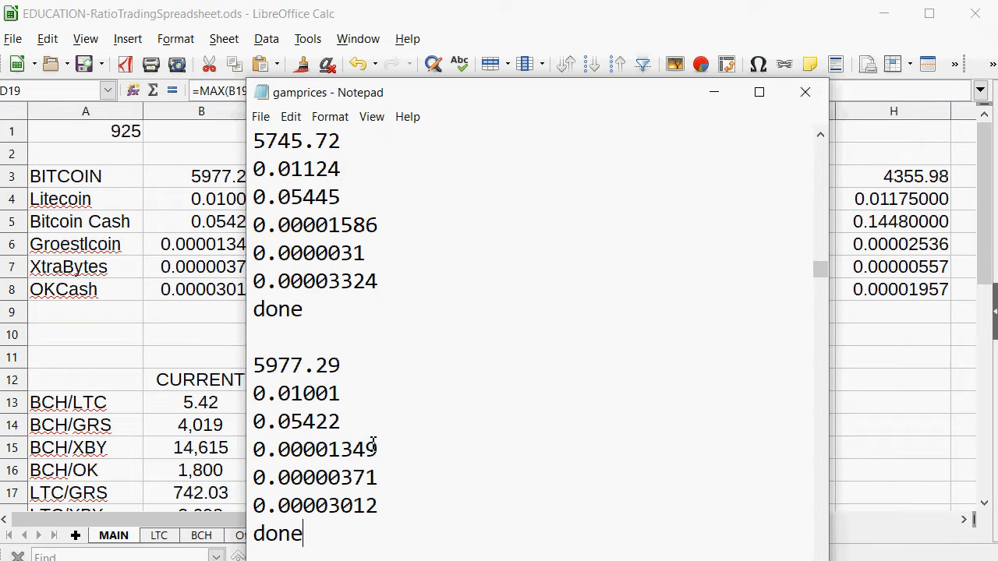
# Step: Copy the next block of six prices in gamprices, from 5523.4 to 0.00003317
pyautogui.scroll(-3, 418, 336)
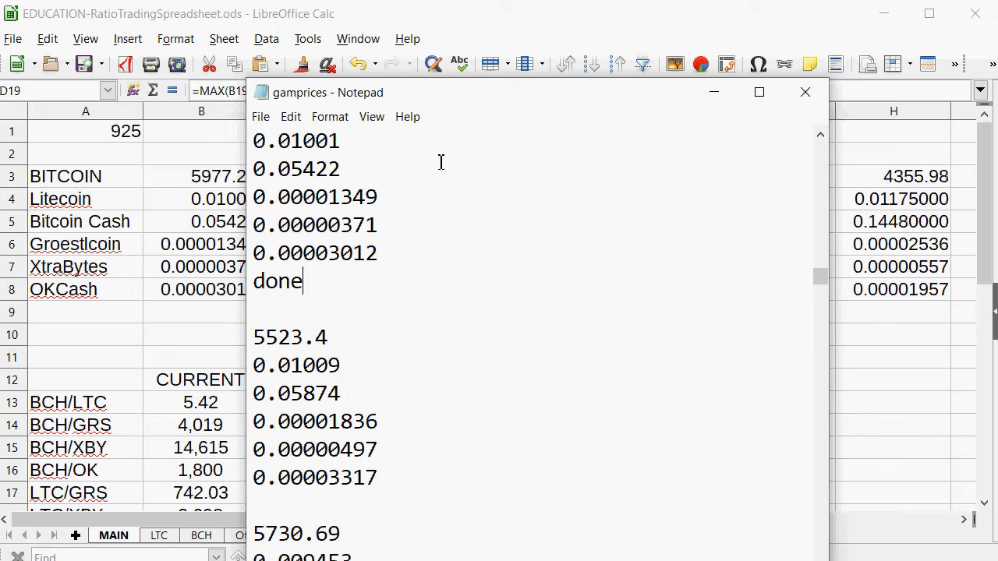
pyautogui.scroll(1, 425, 307)
pyautogui.scroll(-1, 428, 338)
pyautogui.moveTo(384, 485); pyautogui.dragTo(250, 346)
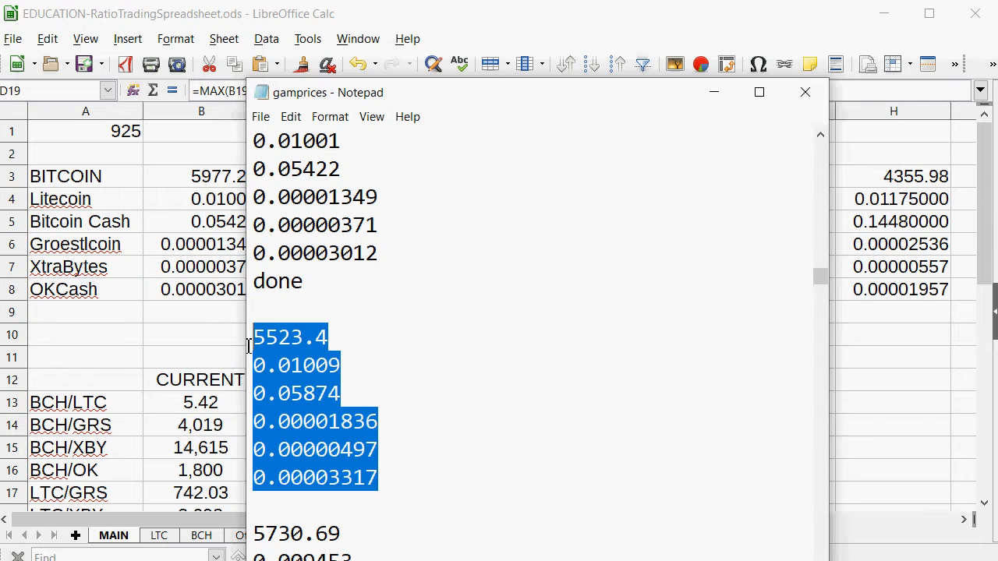
pyautogui.rightClick(312, 346)
pyautogui.click(343, 401)
# Step: Paste the copied prices into the MAIN sheet of the spreadsheet starting at B3, accepting the default text import settings
pyautogui.click(172, 162)
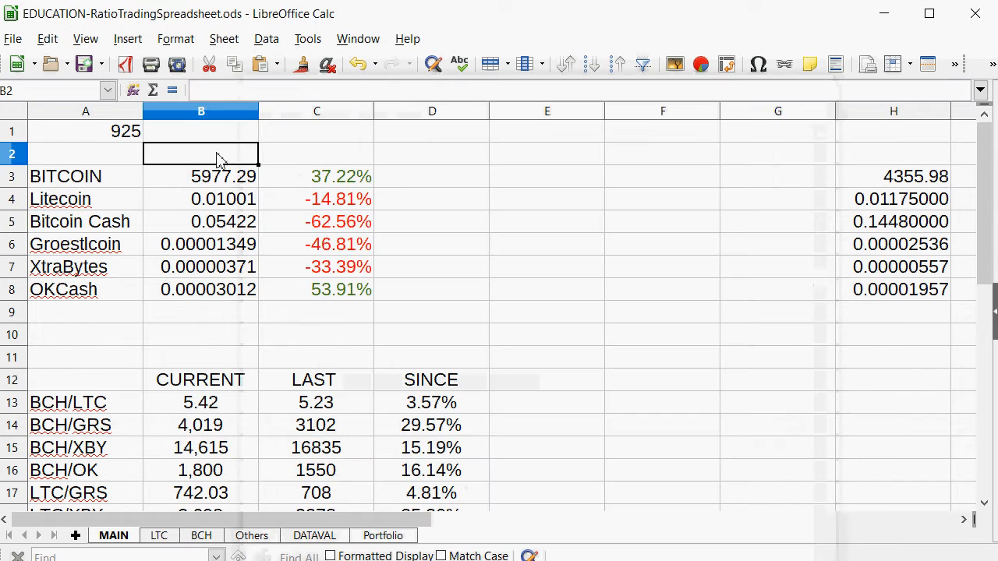
pyautogui.rightClick(236, 176)
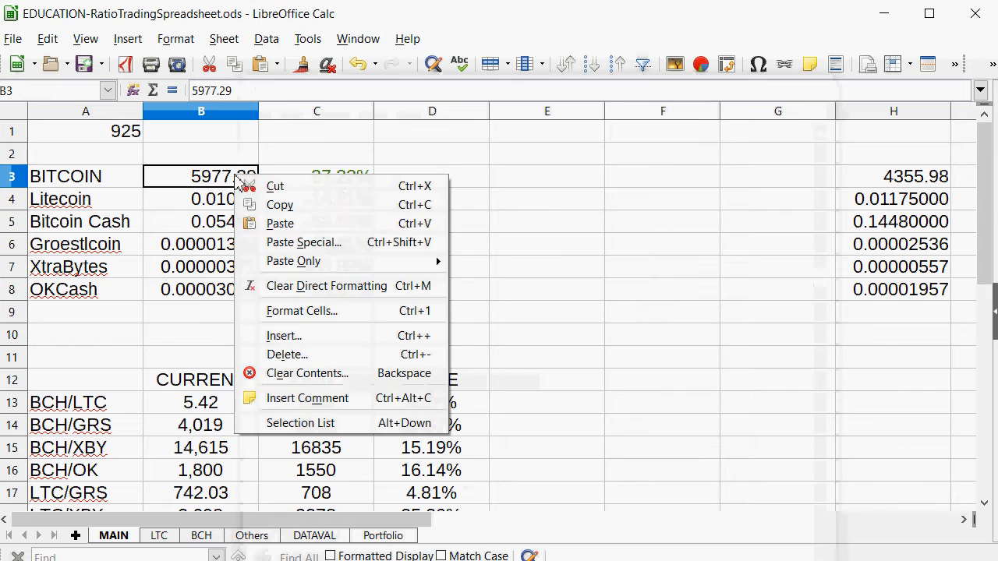
pyautogui.click(270, 226)
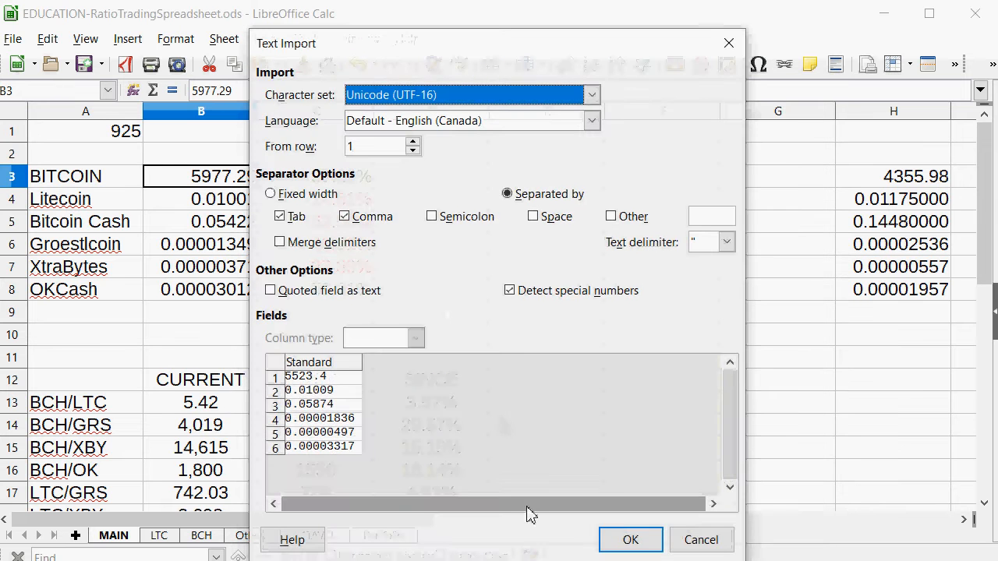
pyautogui.click(630, 540)
# Step: Examine the SINCE percentages of the LTC/XBY, BCH/XBY, GRS/OK and OK/XBY rows on the MAIN sheet
pyautogui.scroll(-2, 421, 269)
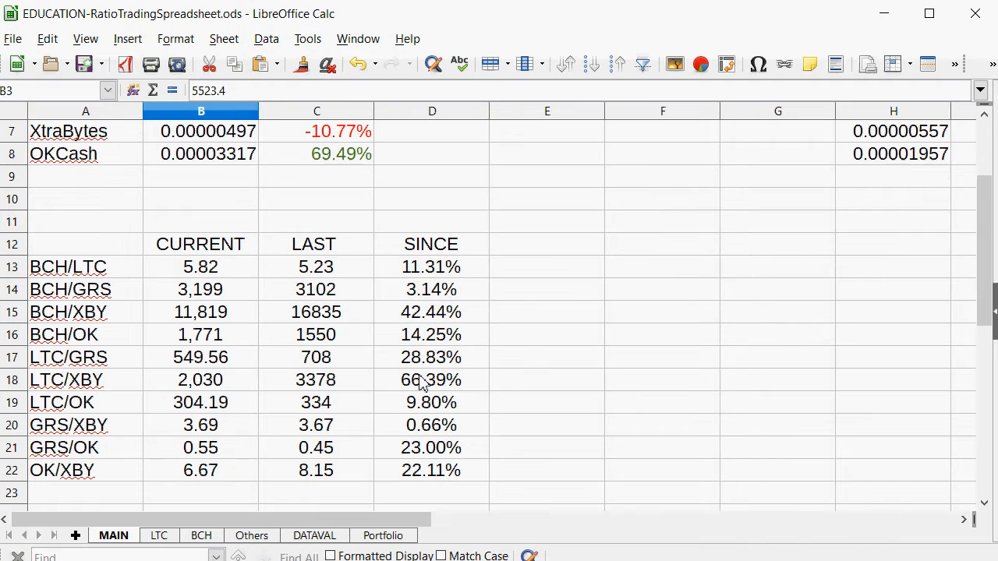
pyautogui.moveTo(422, 383); pyautogui.dragTo(48, 390)
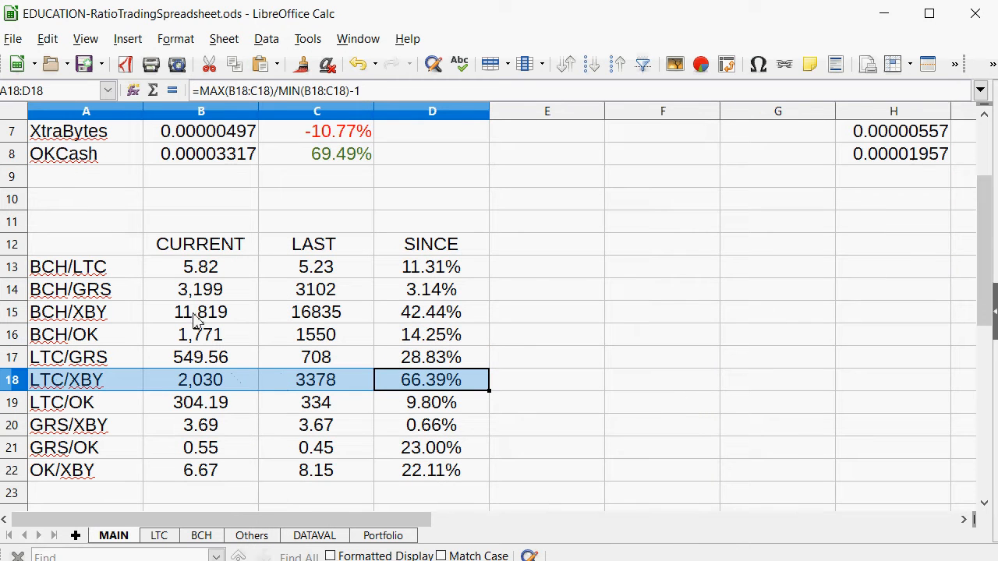
pyautogui.moveTo(432, 317); pyautogui.dragTo(103, 315)
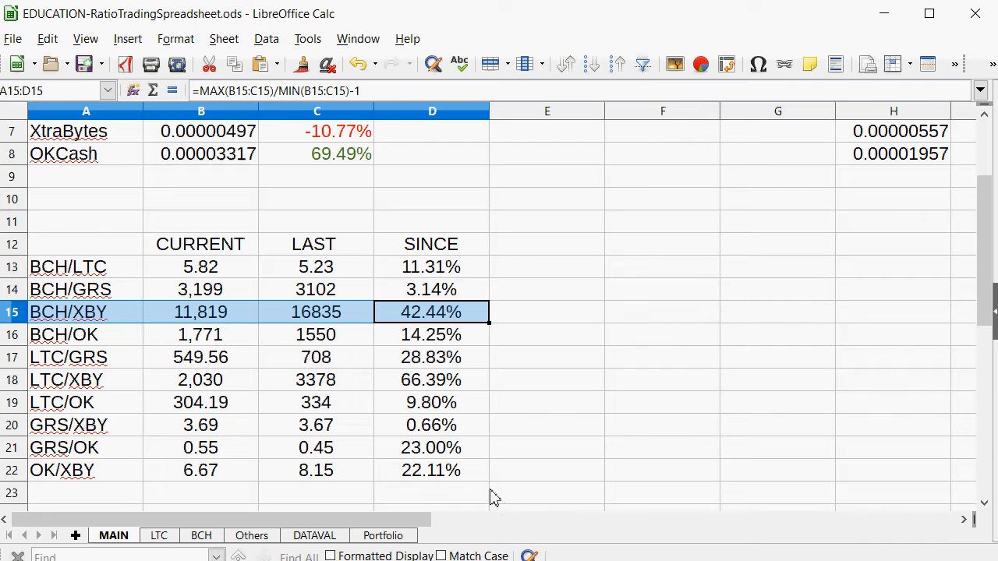
pyautogui.moveTo(408, 468); pyautogui.dragTo(47, 449)
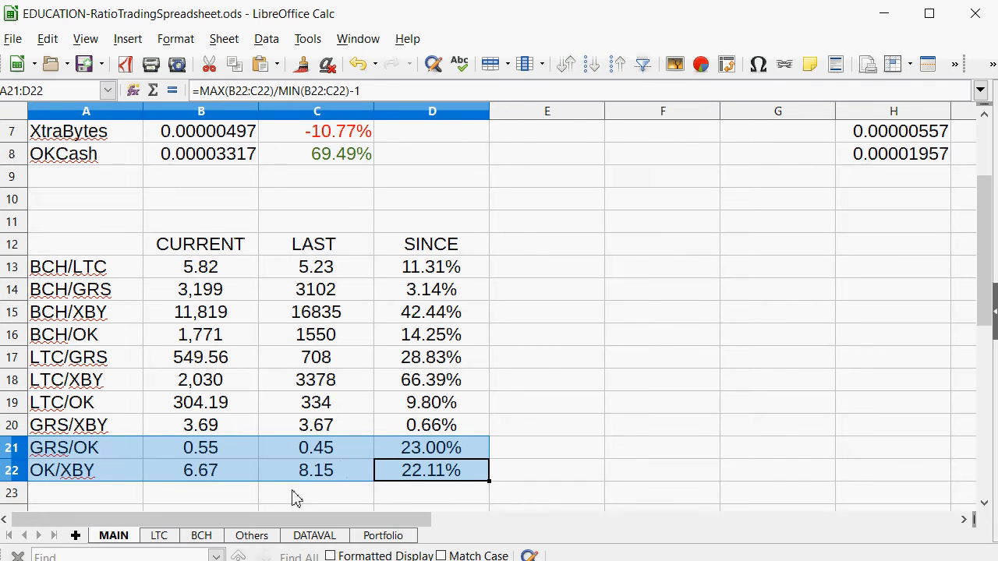
# Step: Check the holdings and latest trade of the LTC/XBY table on the LTC sheet, and compare them with the LTC/XBY row on MAIN
pyautogui.click(159, 536)
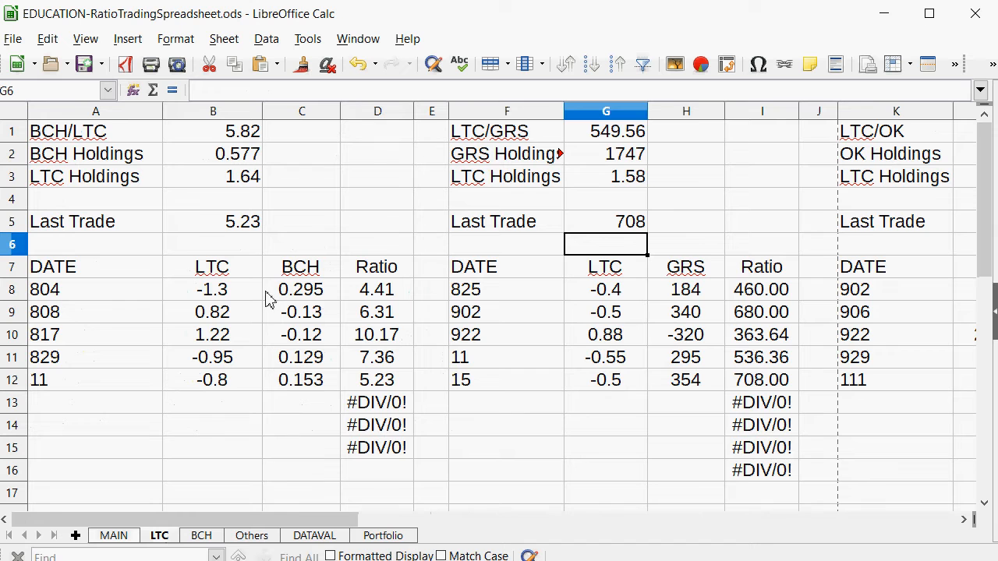
pyautogui.moveTo(261, 520); pyautogui.dragTo(561, 530)
pyautogui.click(682, 400)
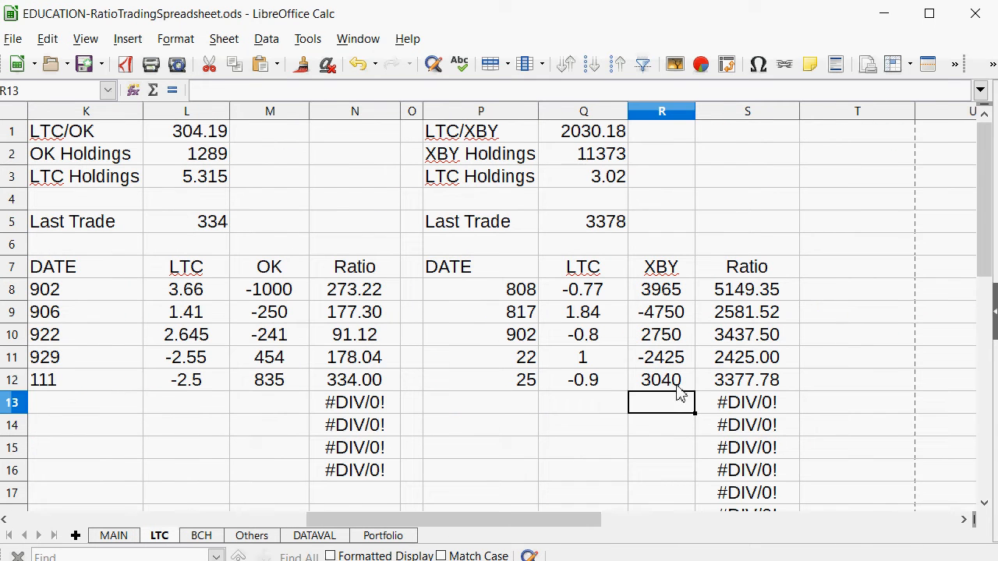
pyautogui.click(679, 385)
pyautogui.click(612, 159)
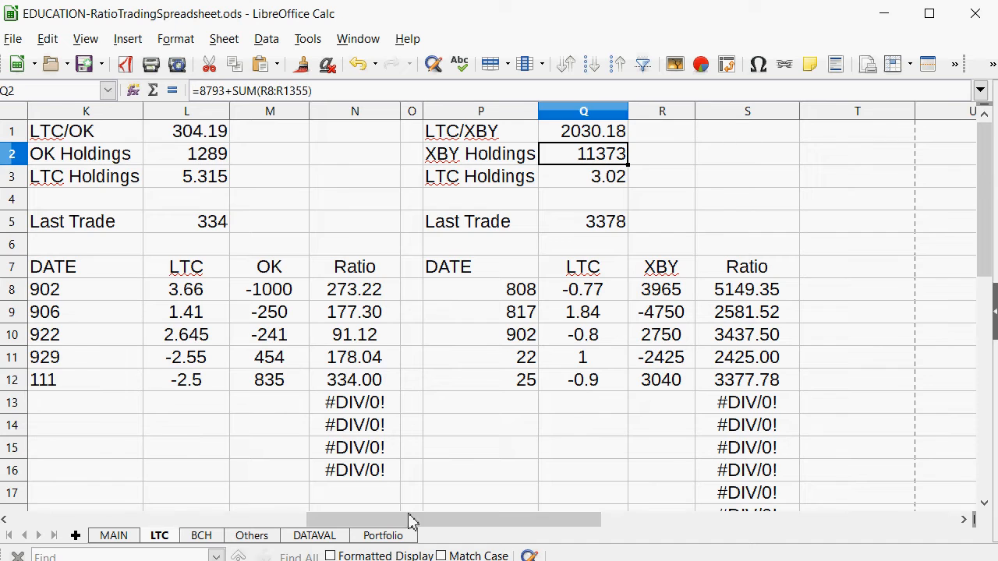
pyautogui.click(125, 537)
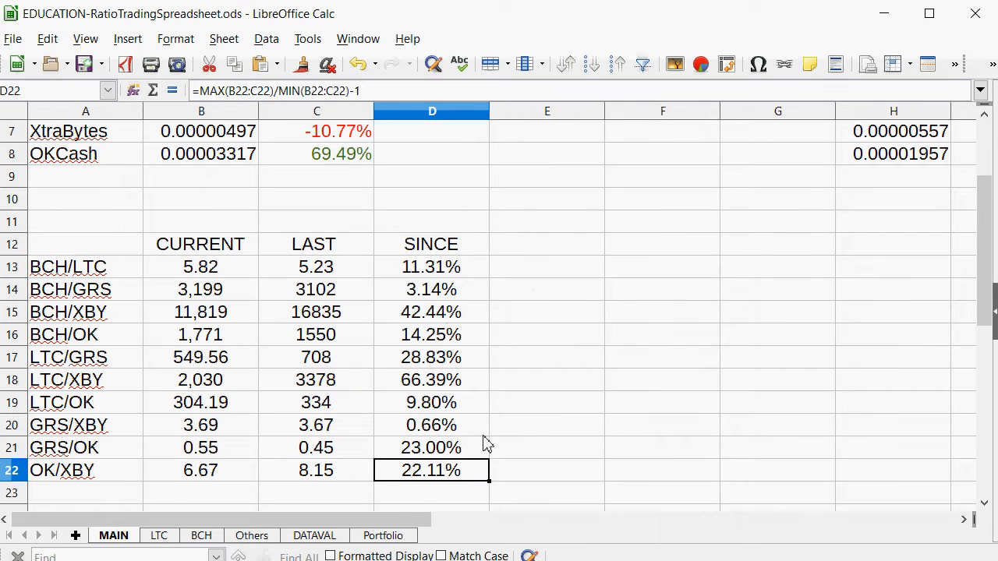
pyautogui.click(443, 382)
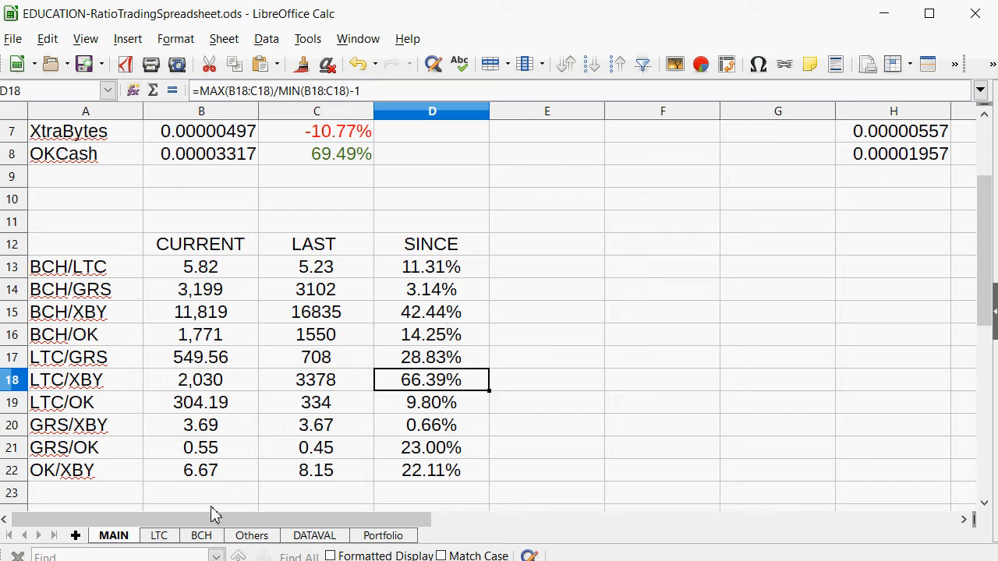
# Step: Enter -3750 as the XBY amount of a new LTC/XBY trade in R13 of the LTC sheet
pyautogui.click(251, 536)
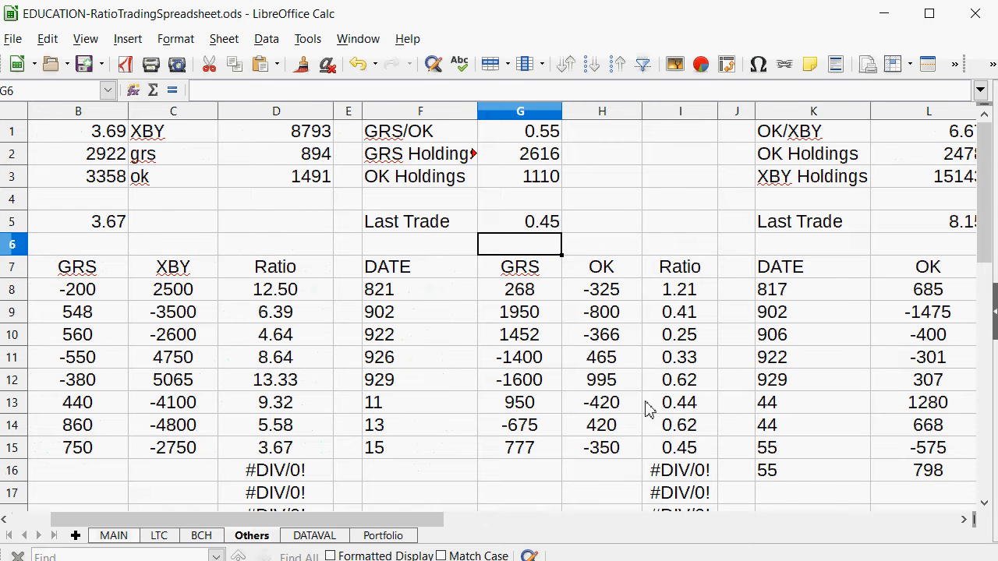
pyautogui.click(156, 538)
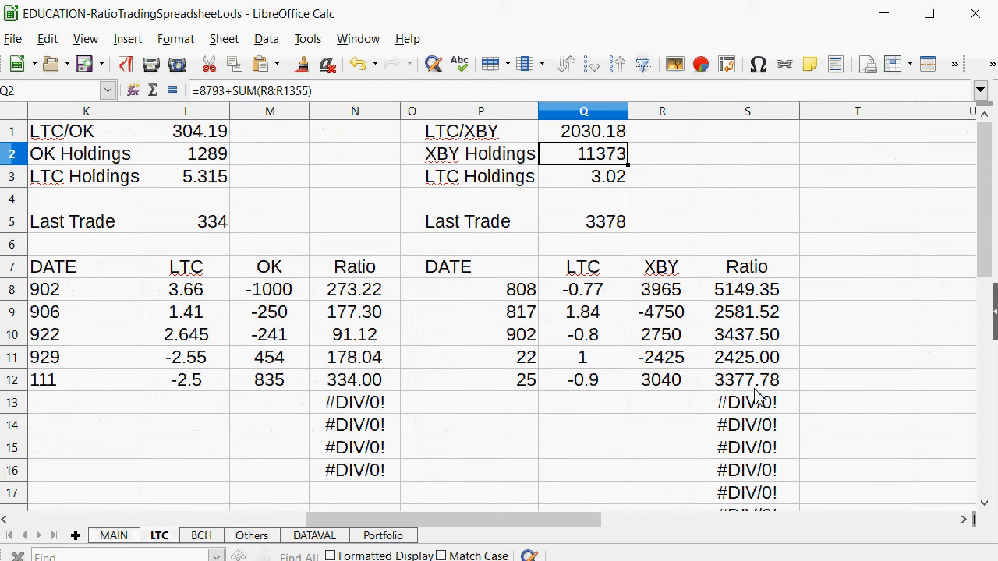
pyautogui.click(691, 404)
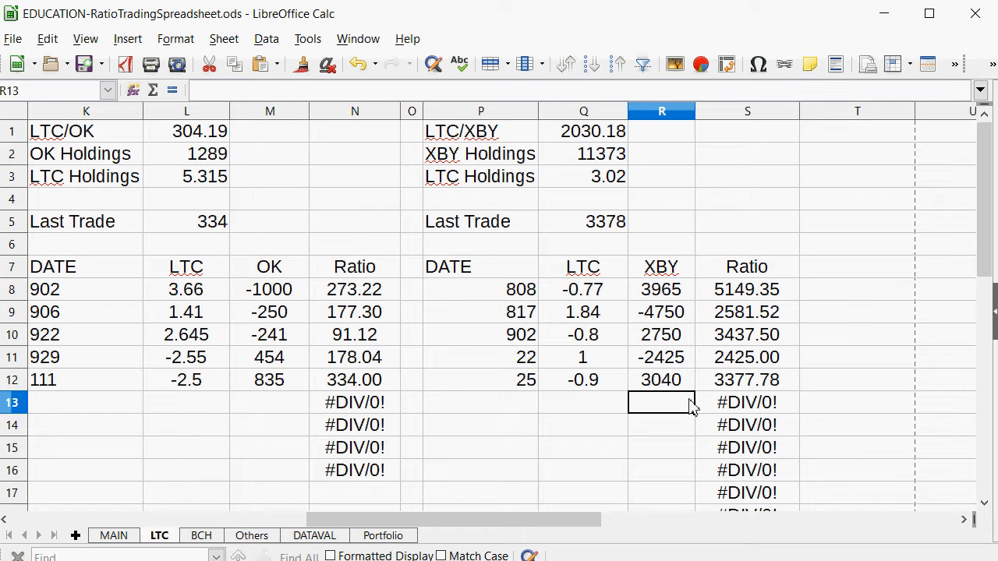
pyautogui.write('-')
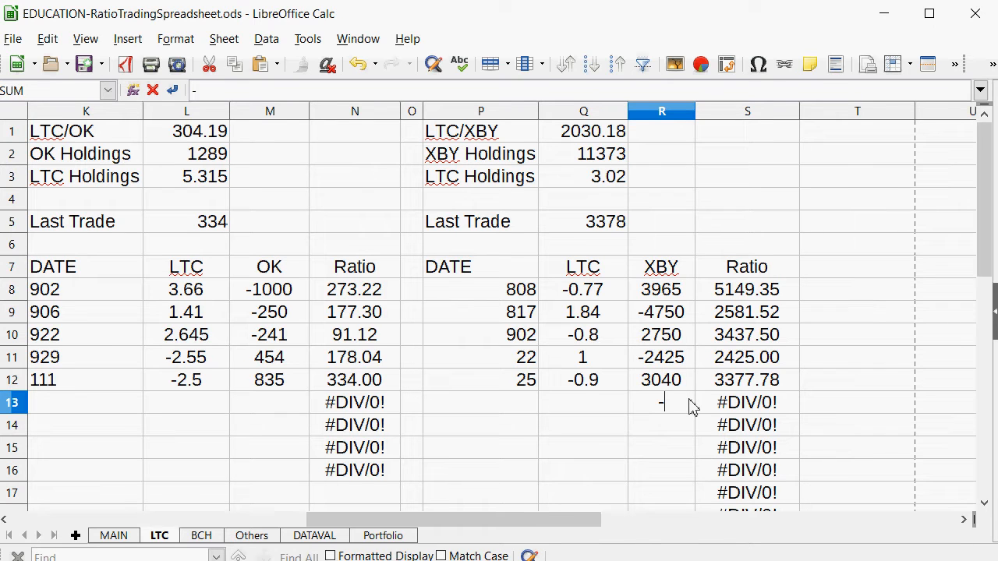
pyautogui.write('3750')
pyautogui.press('Return')
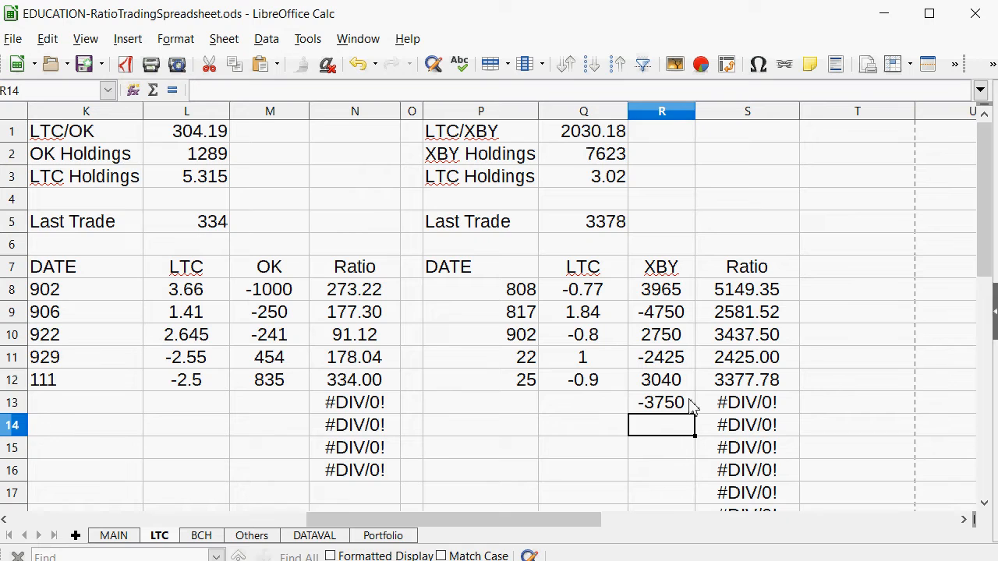
# Step: Calculate the LTC amount of the new LTC/XBY trade in Q13 with the formula =R13/Q1
pyautogui.press('Left')
pyautogui.press('Up')
pyautogui.write('=')
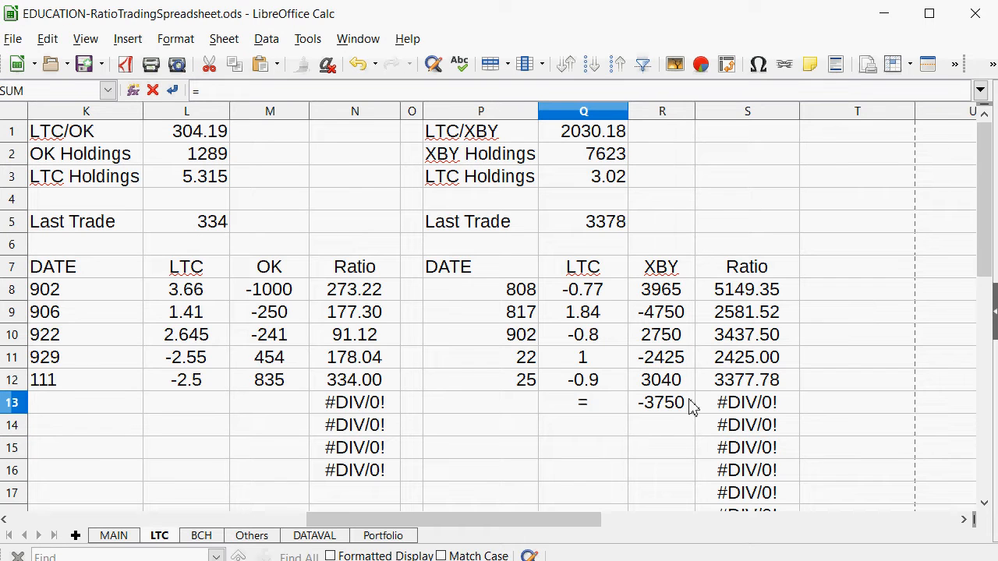
pyautogui.click(651, 410)
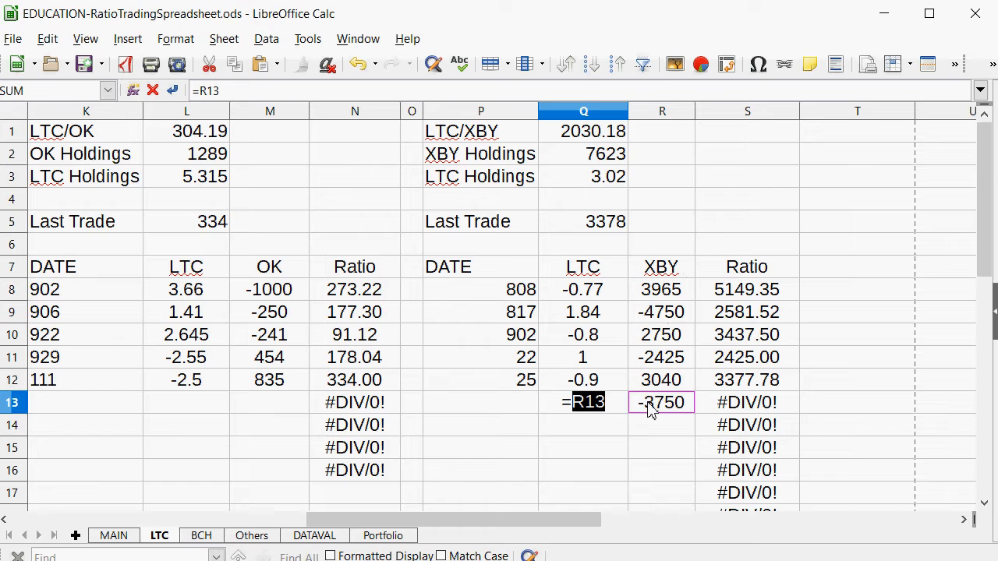
pyautogui.write('/')
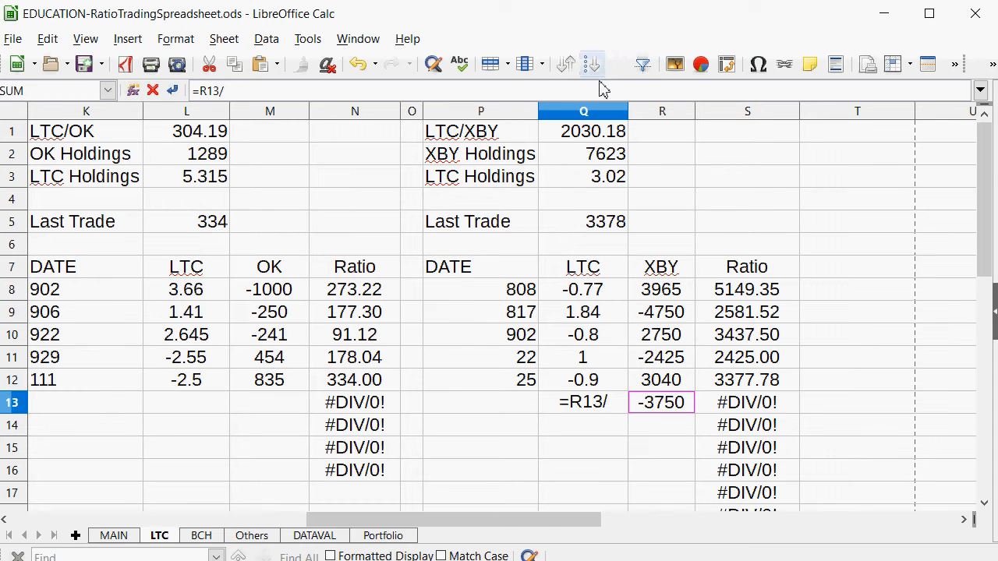
pyautogui.click(569, 139)
pyautogui.press('Return')
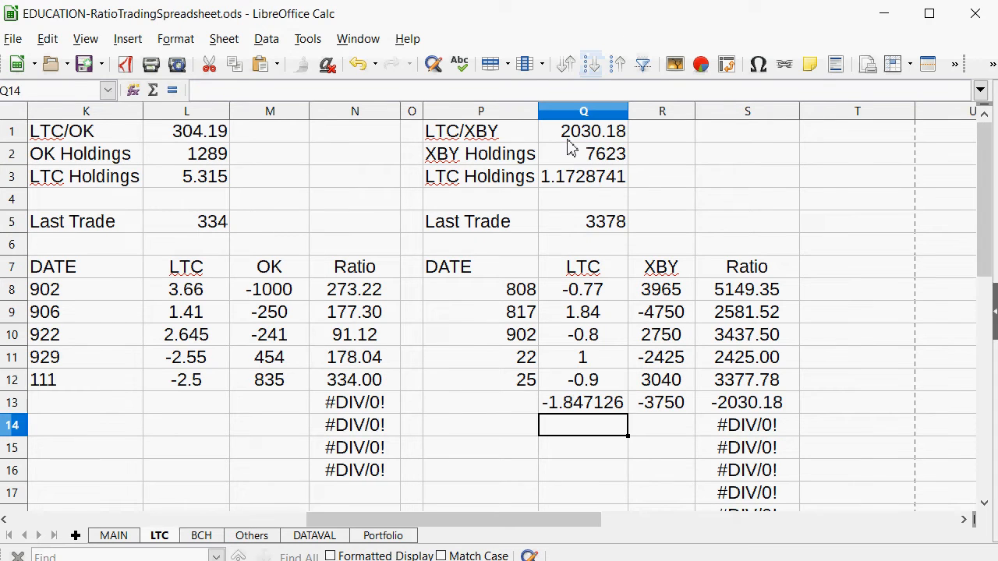
# Step: Replace the formula in Q13 with the positive fixed LTC amount 1.845
pyautogui.press('Up')
pyautogui.write('1.4')
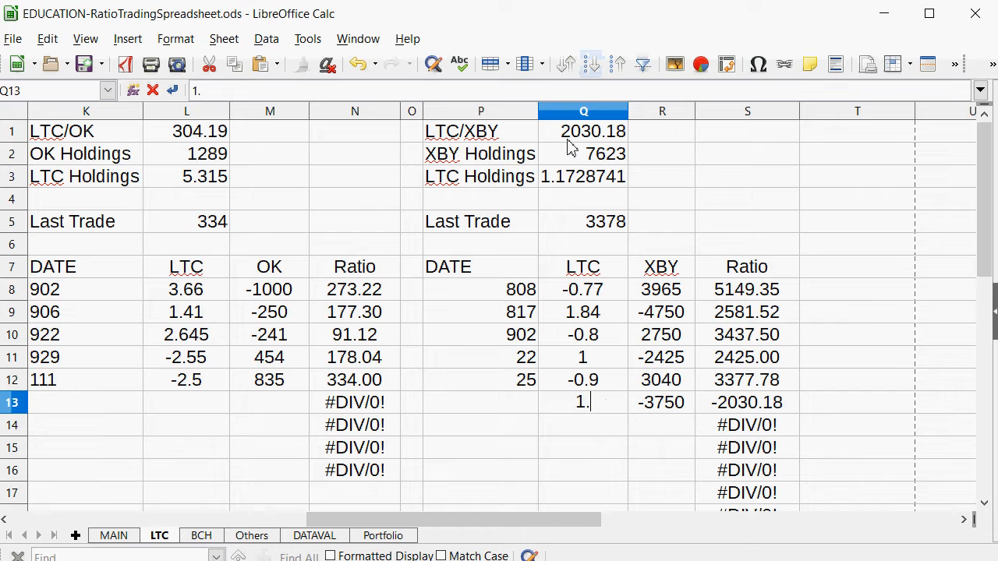
pyautogui.press('BackSpace')
pyautogui.write('845')
pyautogui.press('Return')
# Step: Update the Last Trade ratio of the LTC/XBY table in Q5 to 2032
pyautogui.press('Up')
pyautogui.press('Up')
pyautogui.press('Up')
pyautogui.press('Up')
pyautogui.press('Up')
pyautogui.press('Up')
pyautogui.press('Up')
pyautogui.press('Up')
pyautogui.press('Up')
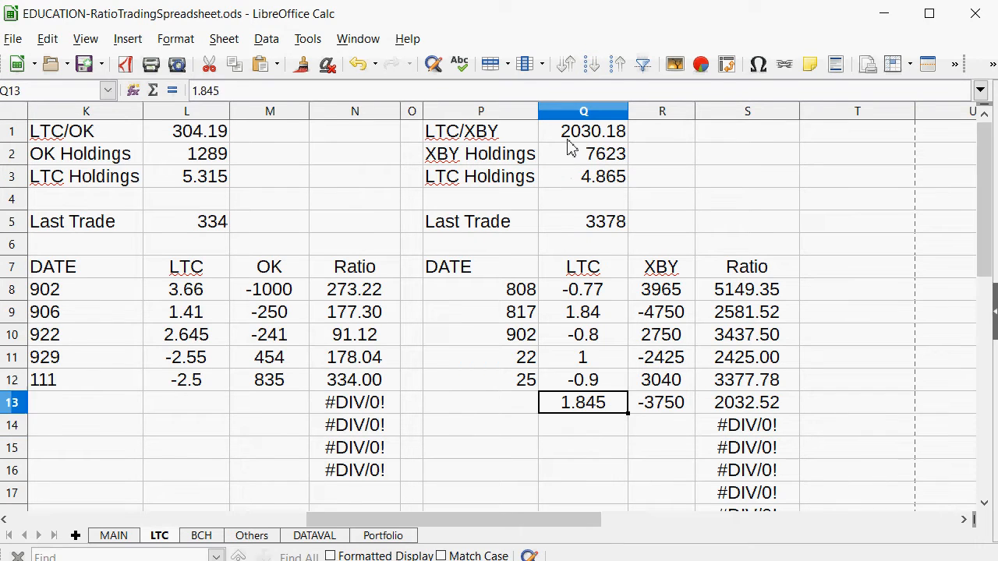
pyautogui.write('2032')
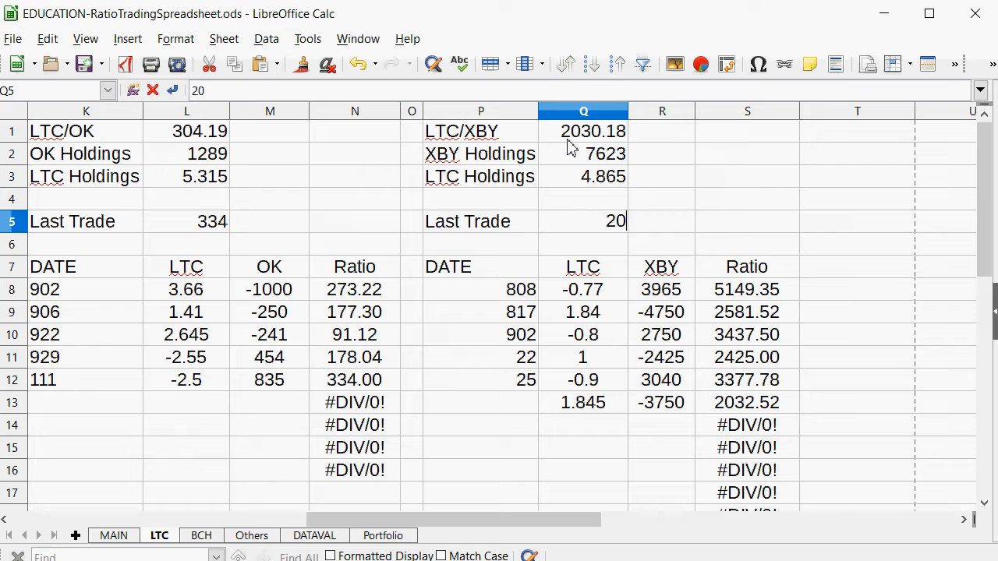
pyautogui.press('Left')
# Step: Enter 55 as the date of the new LTC/XBY trade in P13
pyautogui.press('Left')
pyautogui.press('Down')
pyautogui.press('Right')
pyautogui.press('Down')
pyautogui.press('Down')
pyautogui.press('Down')
pyautogui.press('Down')
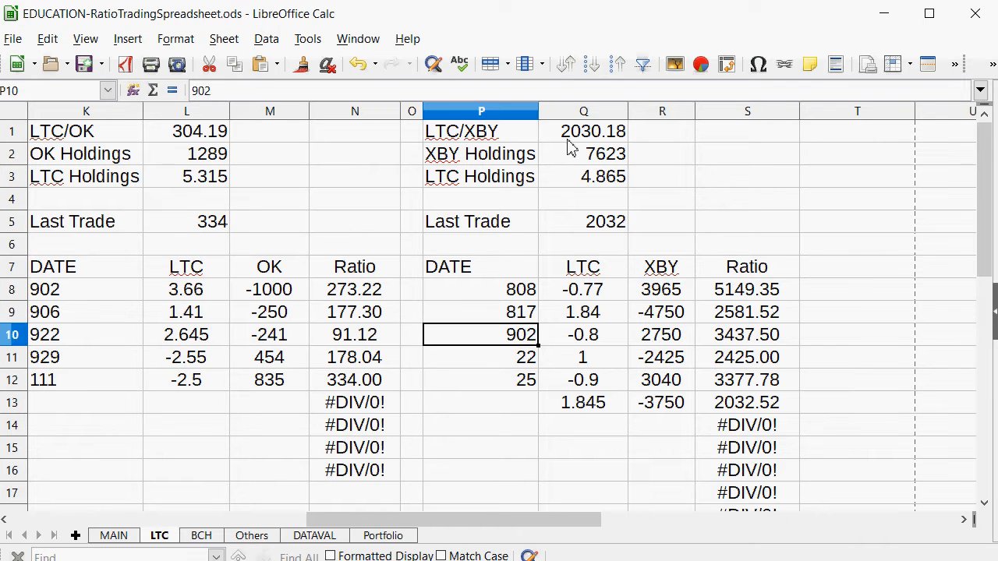
pyautogui.press('Down')
pyautogui.press('Down')
pyautogui.press('Down')
pyautogui.write('55')
pyautogui.press('Return')
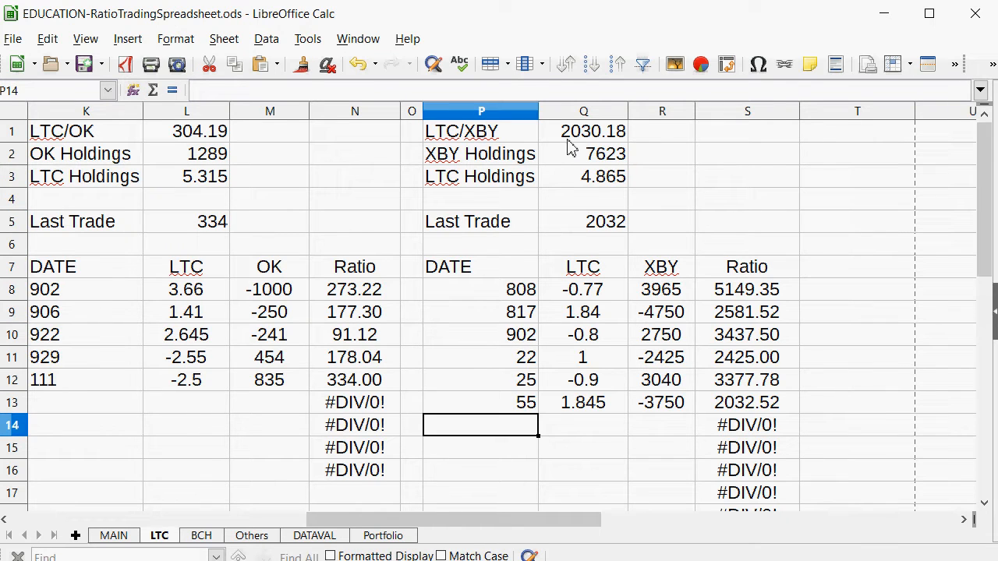
# Step: On the BCH sheet, start a new trade row in the BCH/XBY table by entering 22 as the date in K14
pyautogui.click(201, 538)
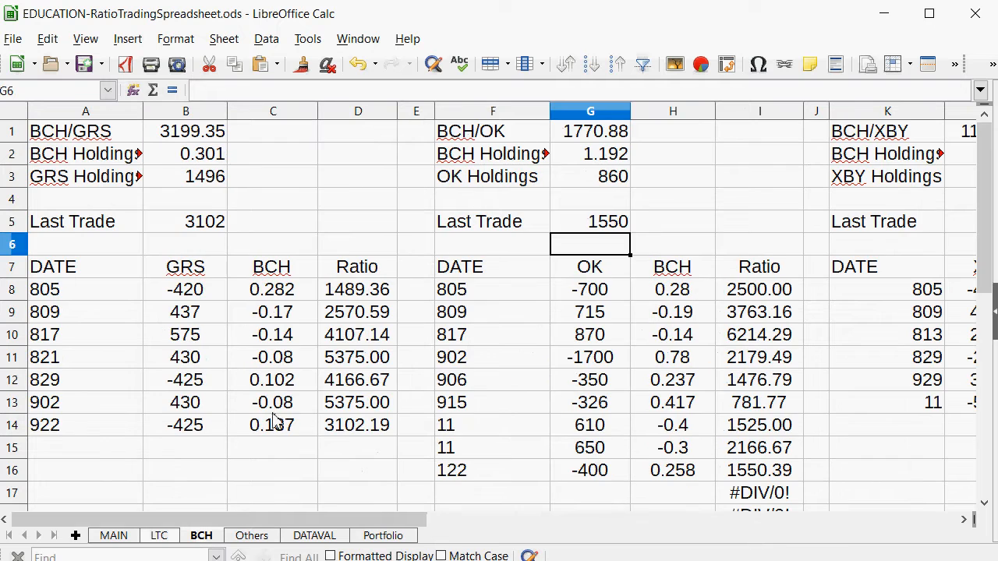
pyautogui.moveTo(334, 521); pyautogui.dragTo(527, 521)
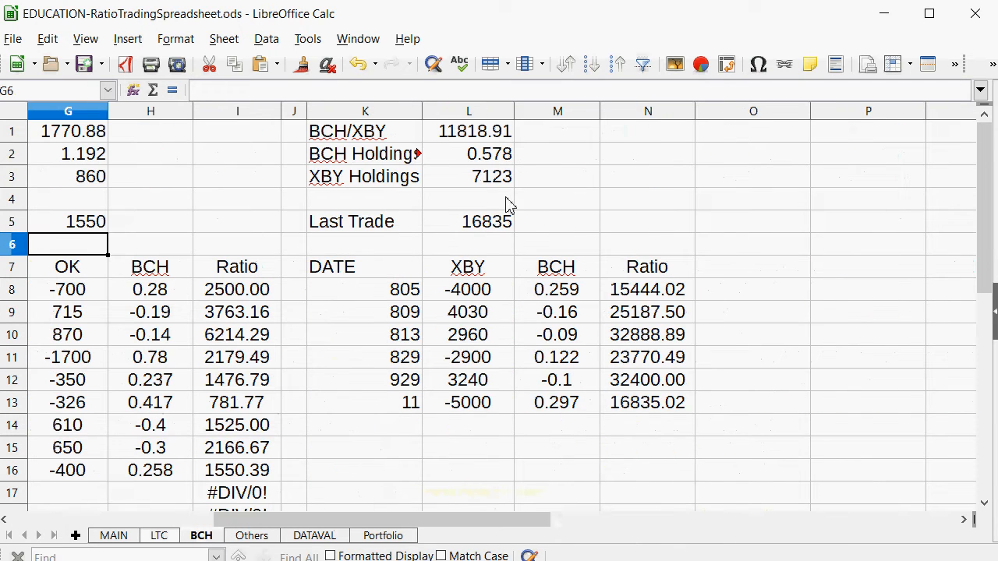
pyautogui.click(491, 226)
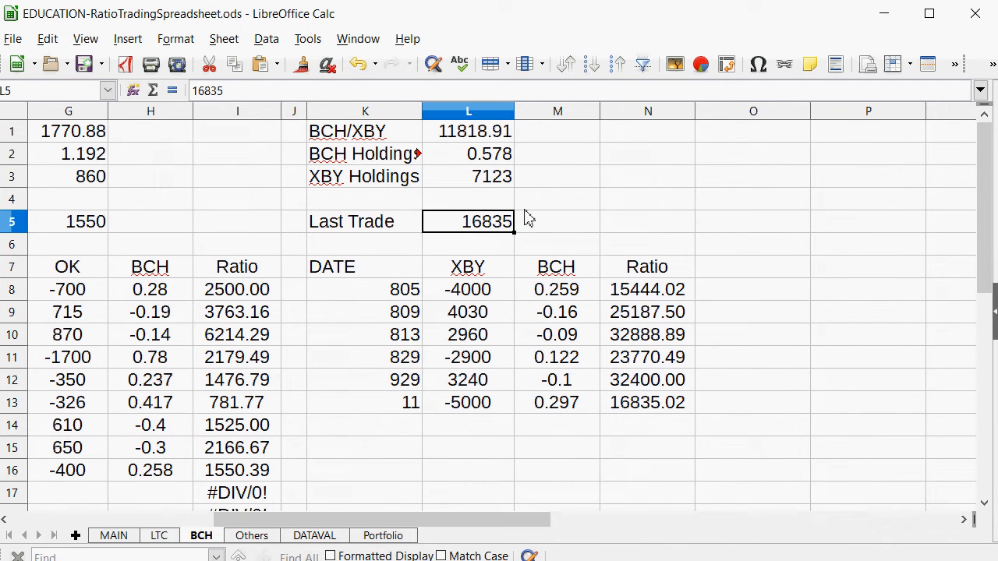
pyautogui.click(497, 141)
pyautogui.click(385, 430)
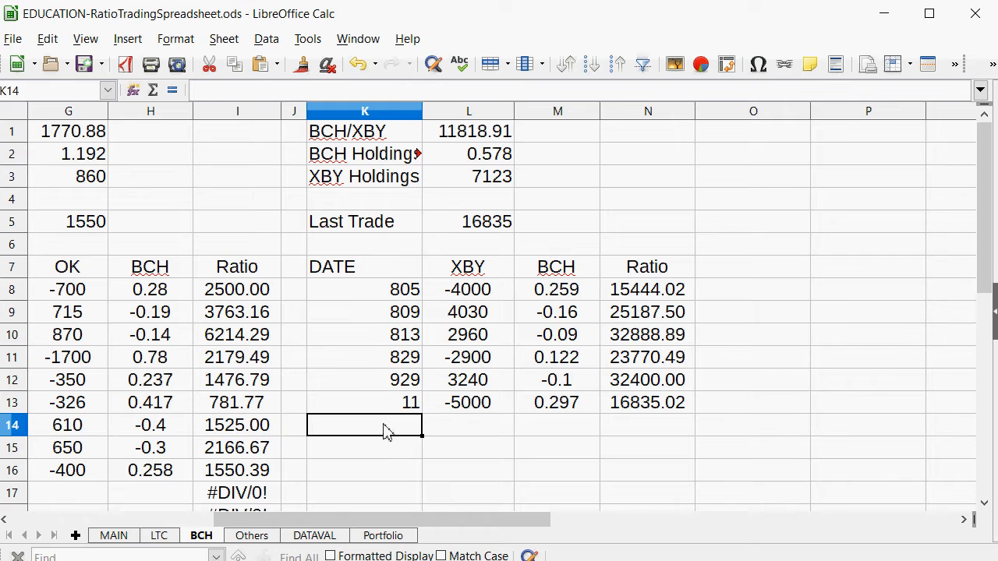
pyautogui.write('22')
pyautogui.press('Up')
# Step: Enter -2700 as the XBY amount of the new BCH/XBY trade in L14
pyautogui.press('Right')
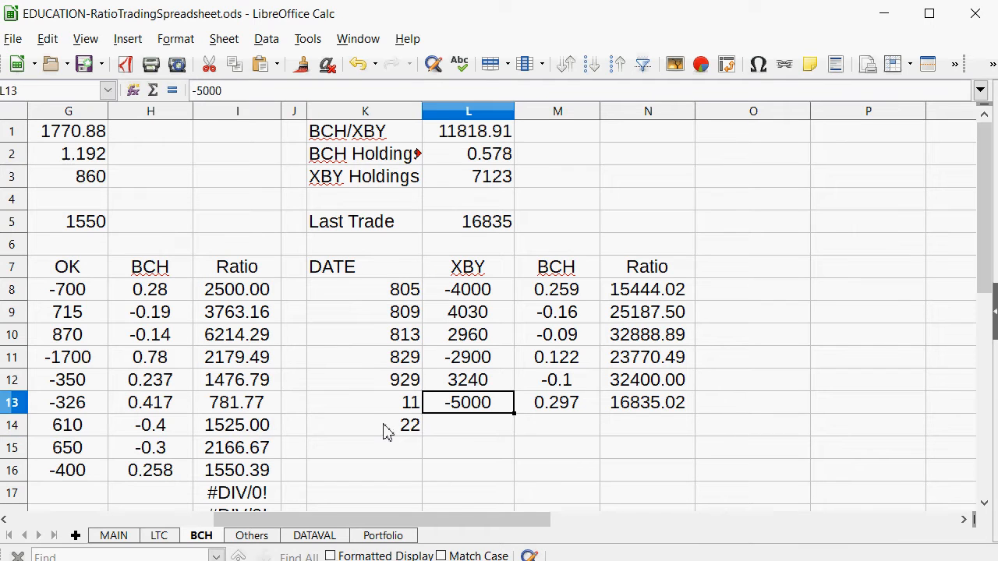
pyautogui.press('Down')
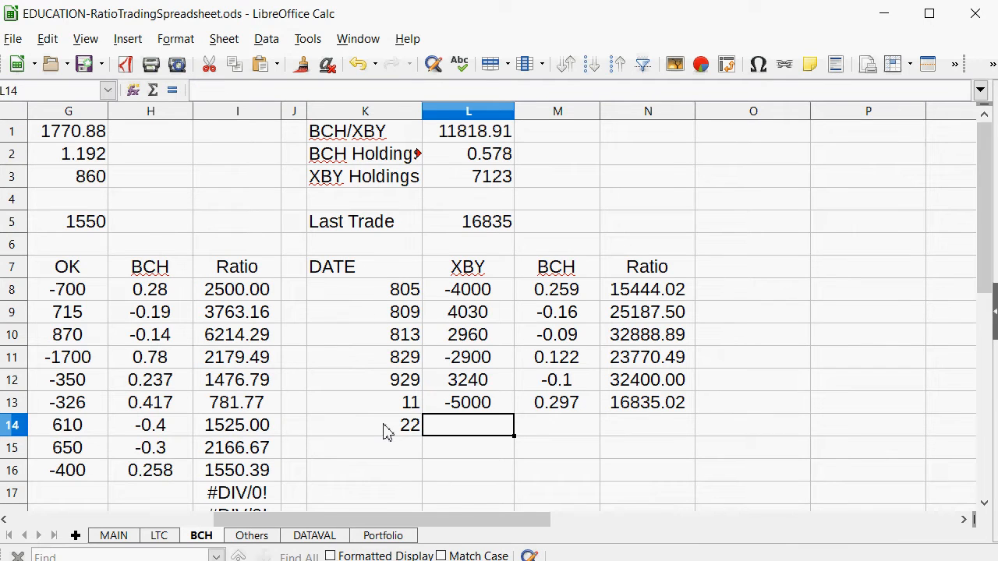
pyautogui.write('-2')
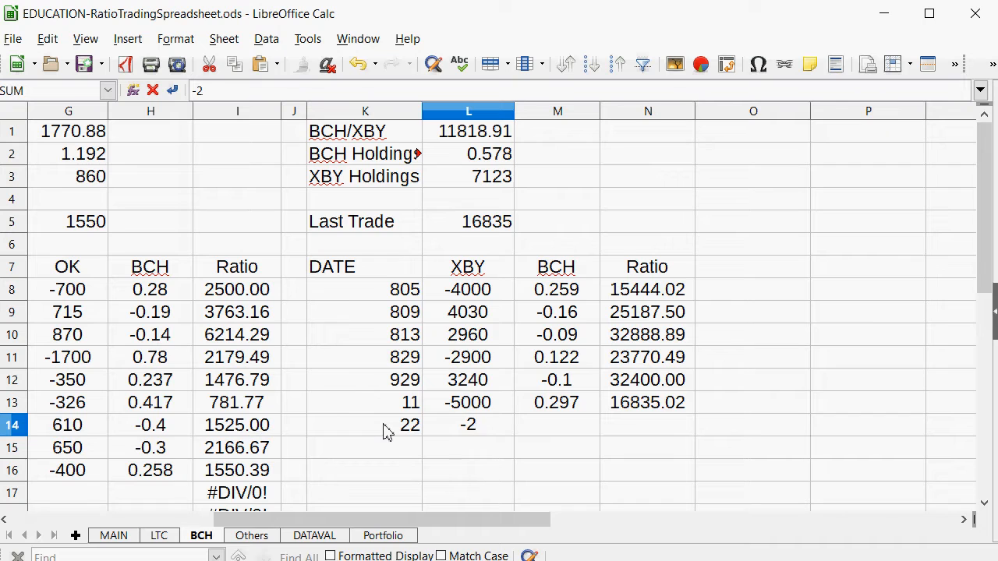
pyautogui.write('700')
pyautogui.press('Tab')
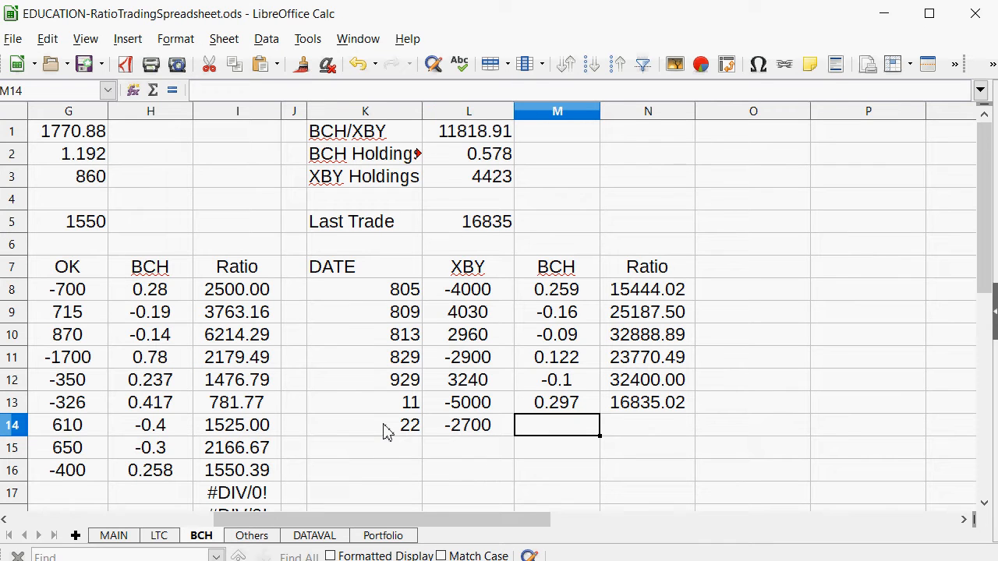
# Step: Calculate the BCH amount of the new BCH/XBY trade in M14 with the formula =L14/L1
pyautogui.write('=')
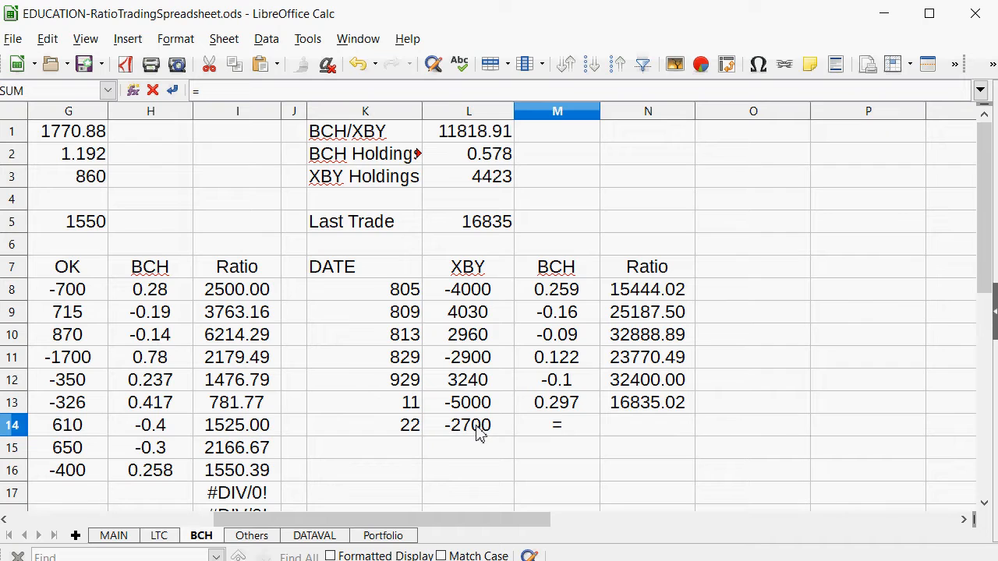
pyautogui.click(478, 431)
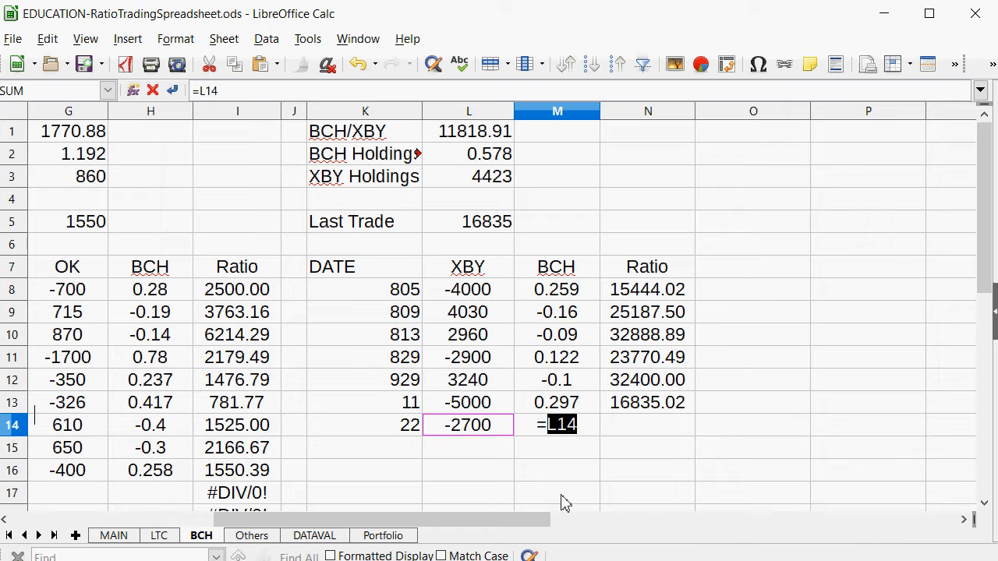
pyautogui.write('/')
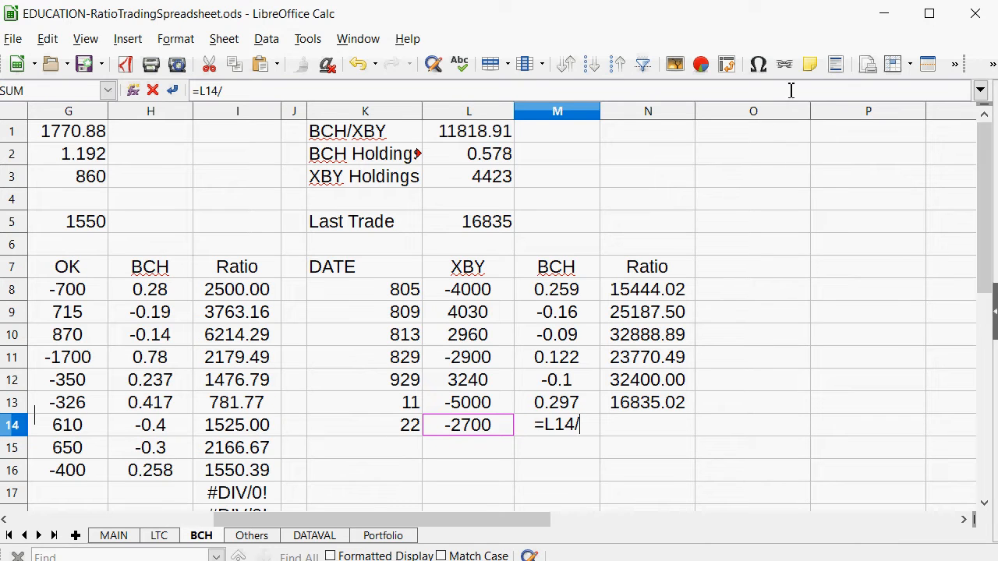
pyautogui.click(458, 140)
pyautogui.press('Return')
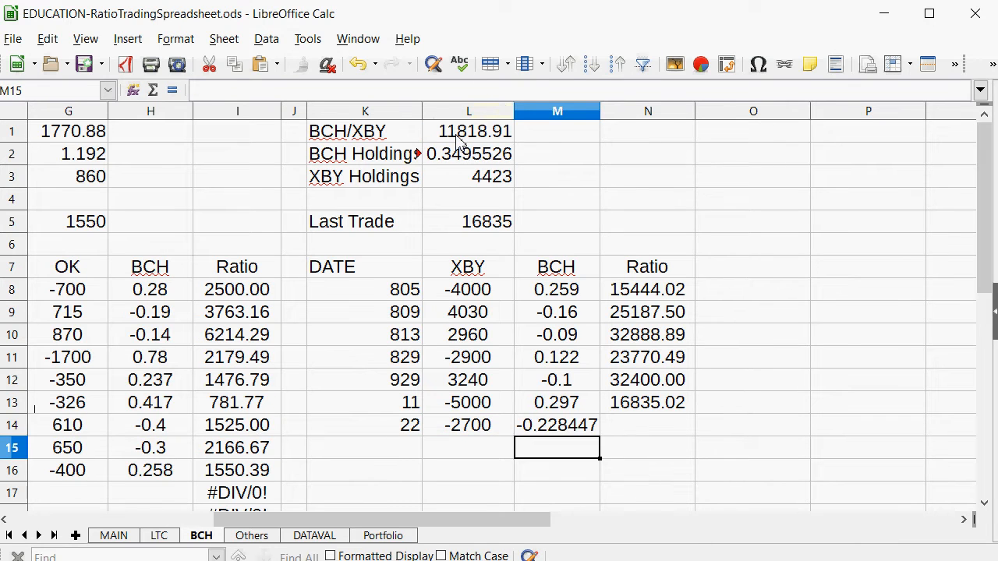
# Step: Replace the formula in M14 with the positive fixed BCH amount 0.228
pyautogui.press('Up')
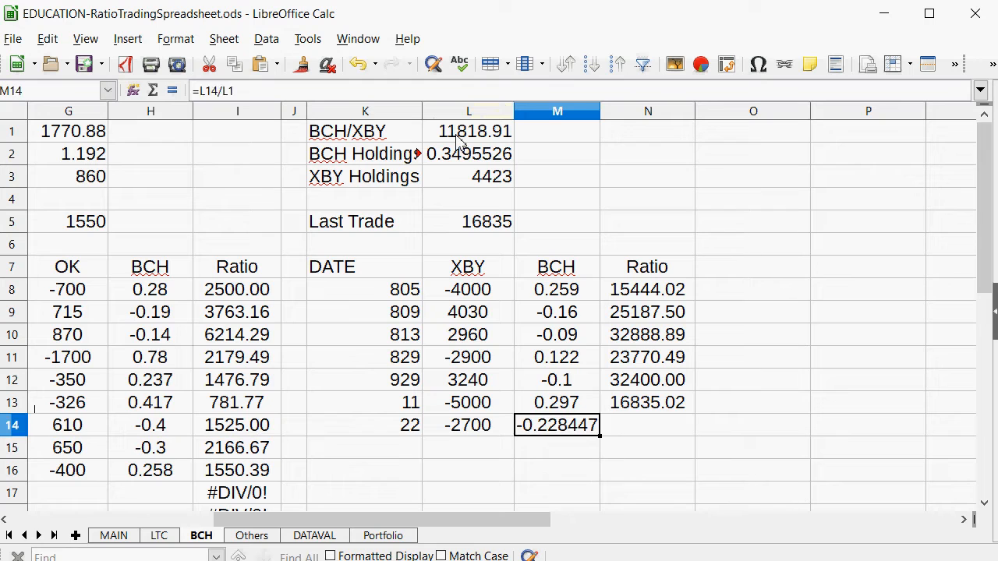
pyautogui.write('.228')
pyautogui.press('Tab')
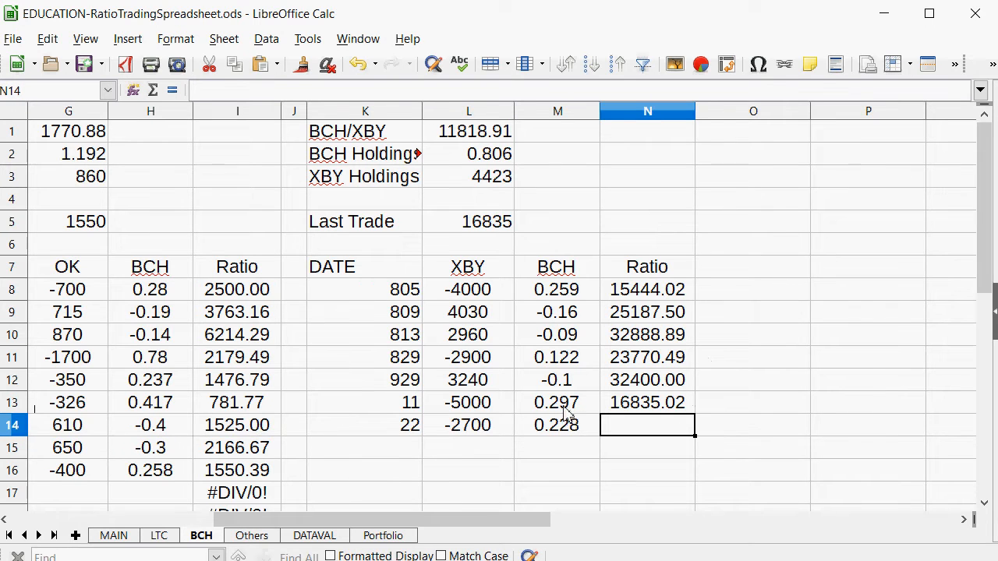
# Step: Copy the Ratio formula from N13 into N14:N19 of the BCH/XBY table
pyautogui.moveTo(452, 406); pyautogui.dragTo(466, 435)
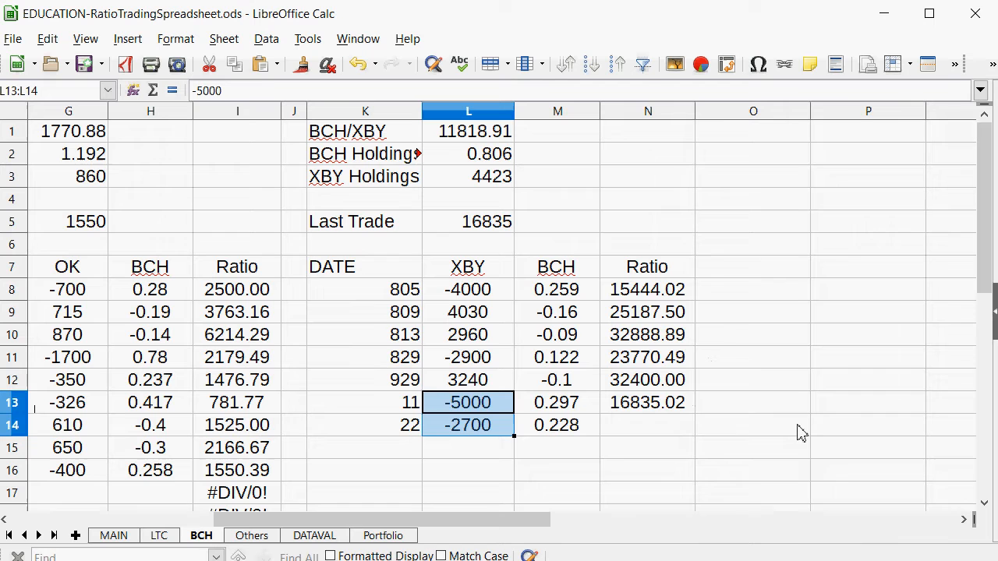
pyautogui.rightClick(641, 404)
pyautogui.click(673, 433)
pyautogui.moveTo(655, 426); pyautogui.dragTo(661, 503)
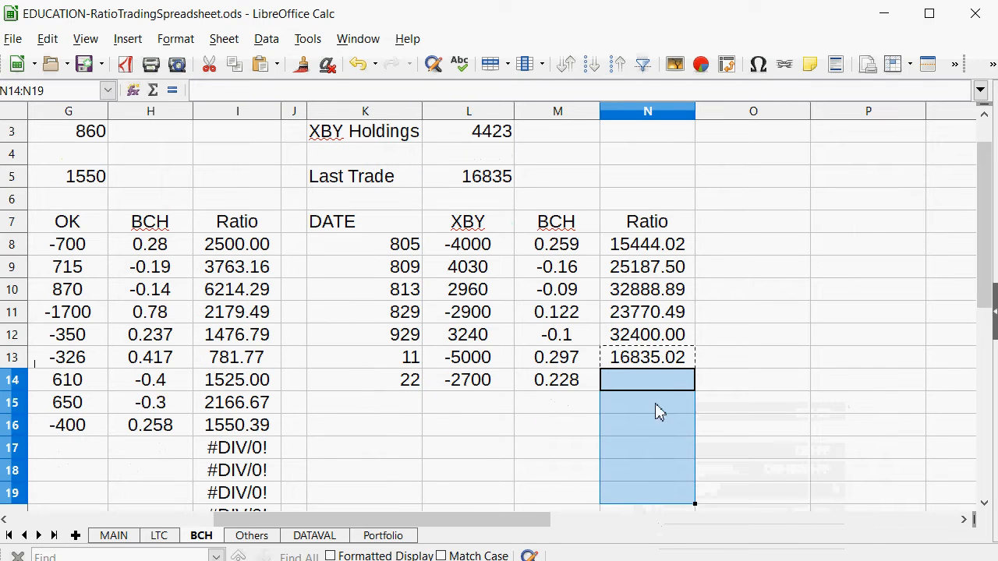
pyautogui.rightClick(660, 402)
pyautogui.click(677, 444)
# Step: Update the Last Trade ratio of the BCH/XBY table in L5 to 11842
pyautogui.scroll(1, 567, 284)
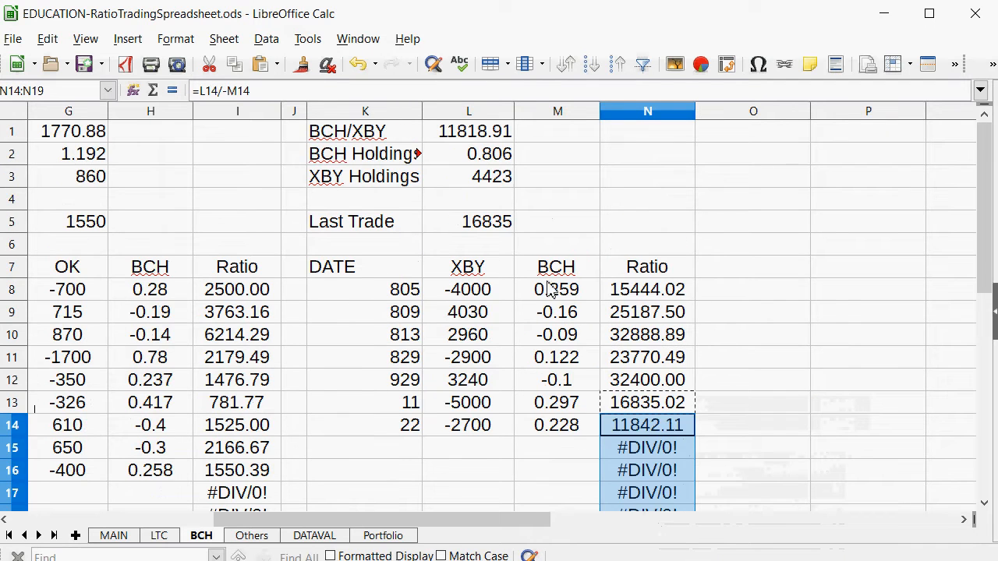
pyautogui.click(472, 221)
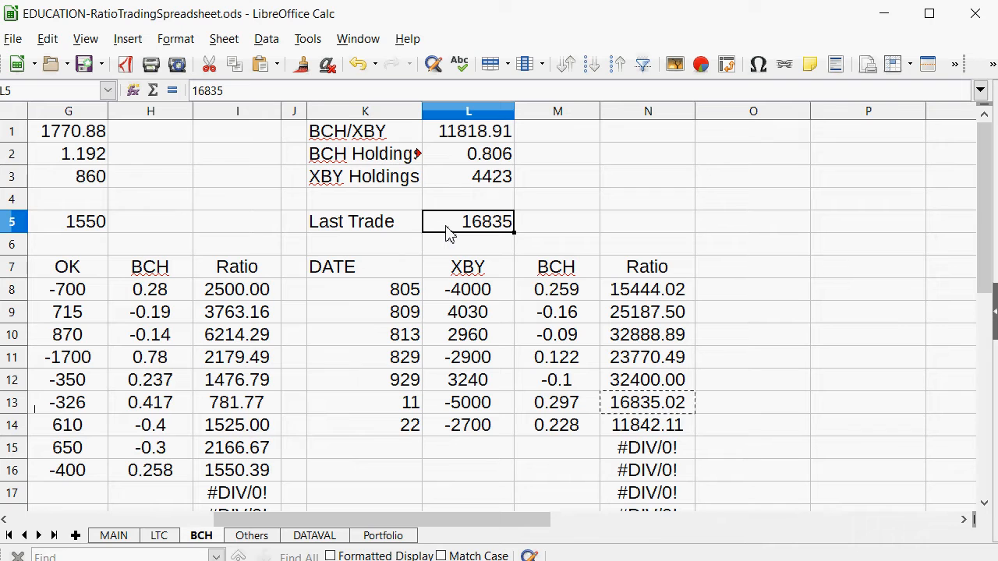
pyautogui.write('11842')
pyautogui.press('Return')
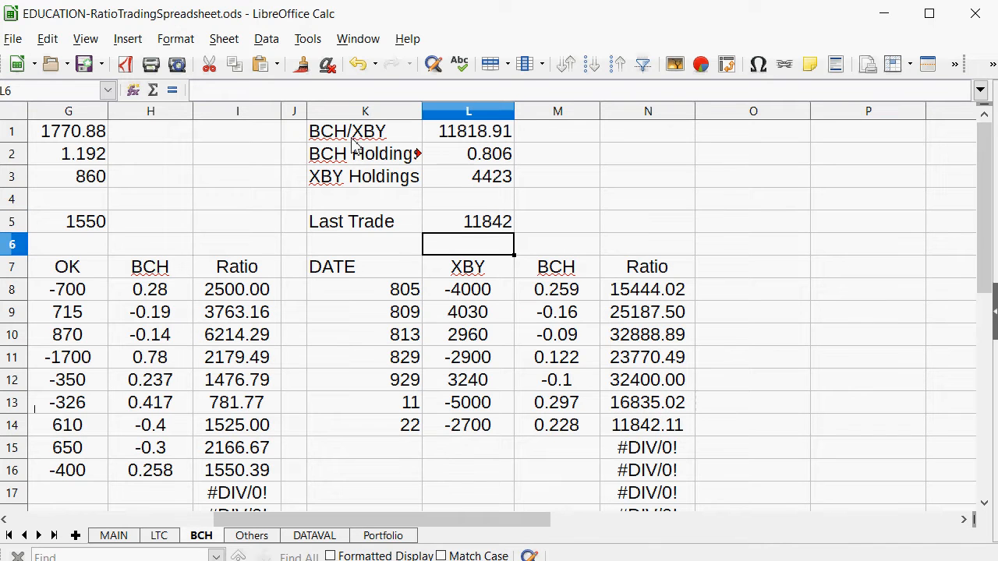
# Step: Review the SINCE percentages on the MAIN sheet, especially the rows from LTC/GRS to OK/XBY
pyautogui.click(113, 536)
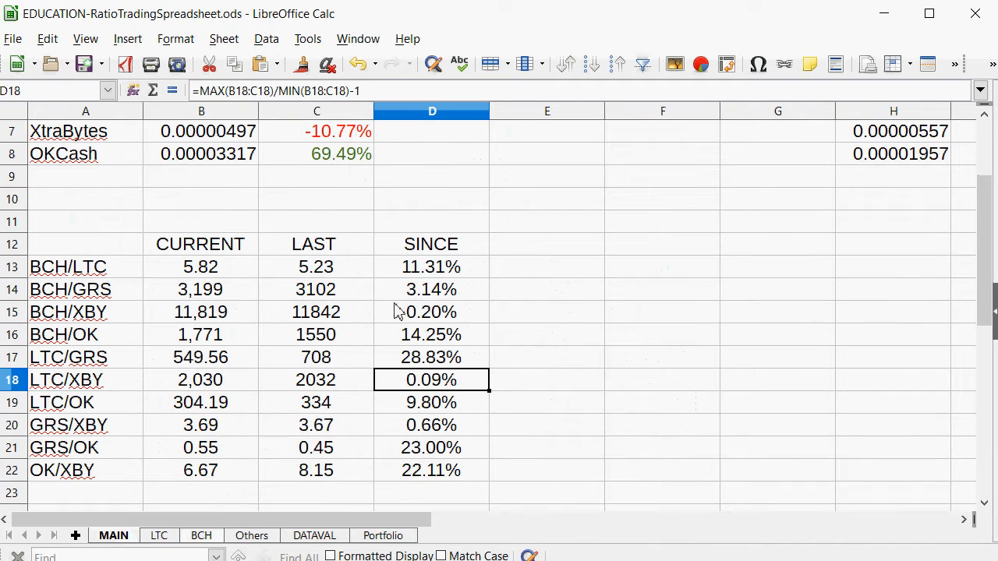
pyautogui.moveTo(433, 360); pyautogui.dragTo(435, 473)
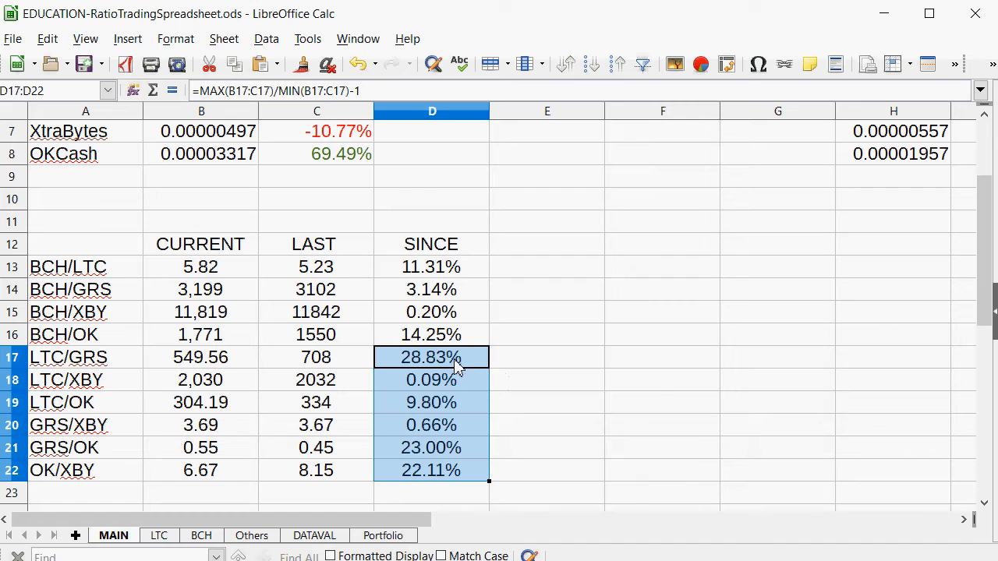
pyautogui.moveTo(460, 368)
pyautogui.mouseDown()
pyautogui.moveTo(239, 382)
pyautogui.moveTo(538, 367)
pyautogui.moveTo(464, 374)
pyautogui.mouseUp()
pyautogui.click(675, 336)
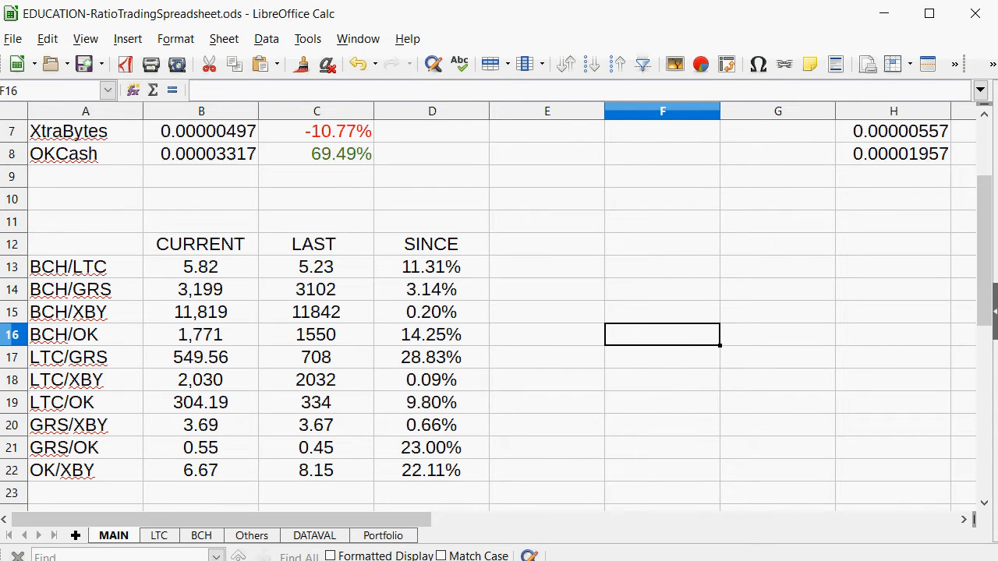
# Step: Examine the total value and the net value of each coin on the Portfolio sheet, including the Litecoin and XtraBytes rows
pyautogui.click(389, 536)
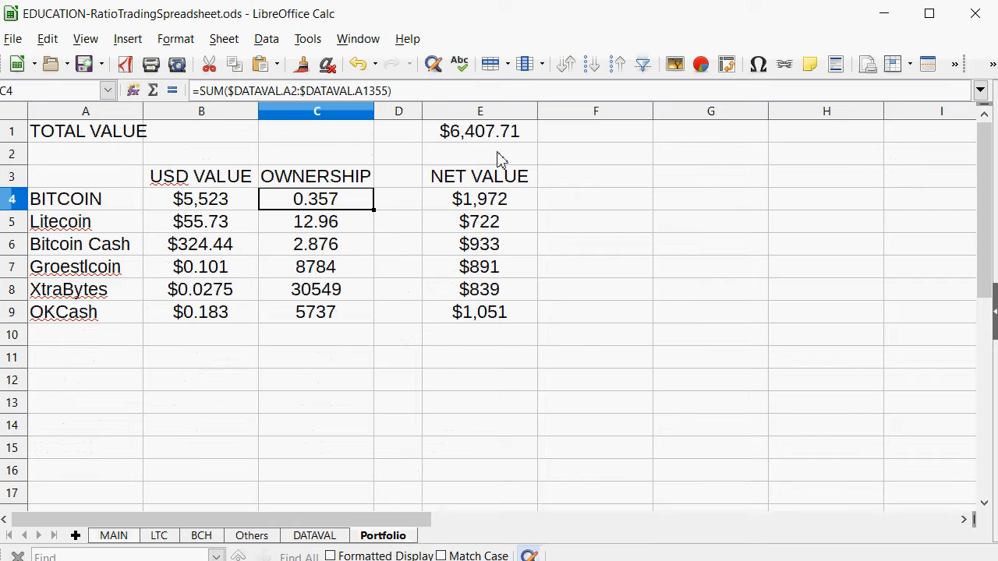
pyautogui.moveTo(498, 132); pyautogui.dragTo(494, 322)
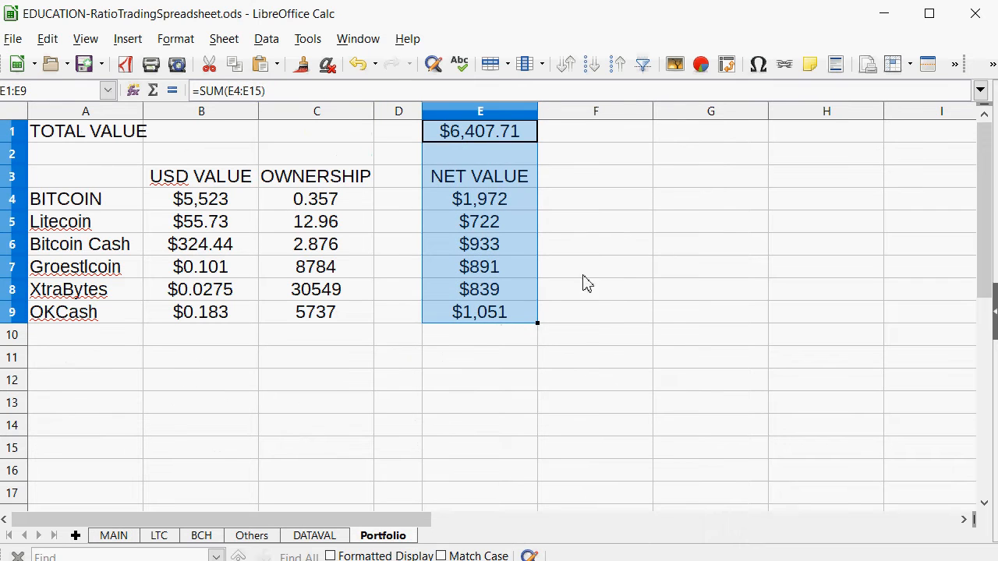
pyautogui.click(596, 251)
pyautogui.moveTo(499, 225); pyautogui.dragTo(44, 226)
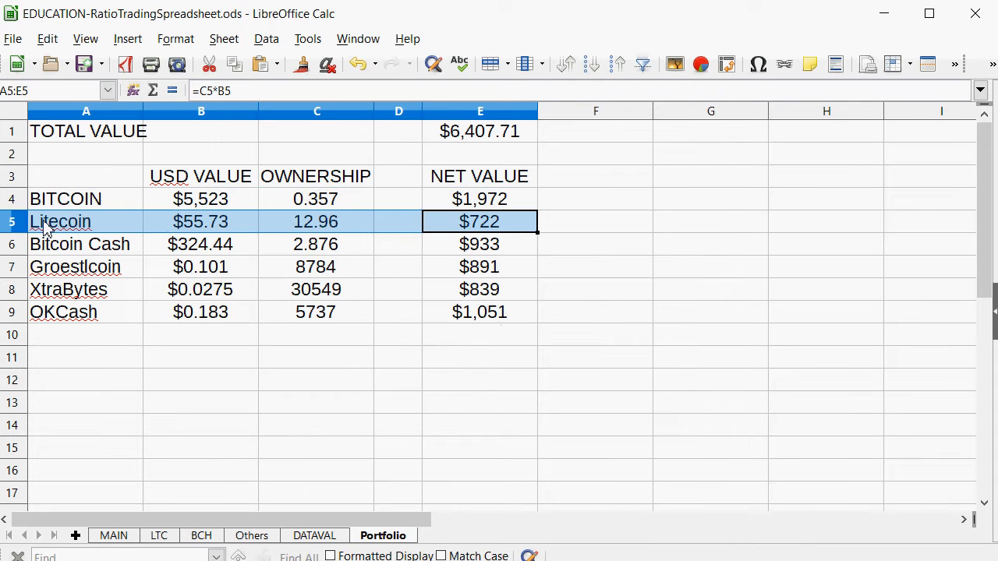
pyautogui.click(471, 296)
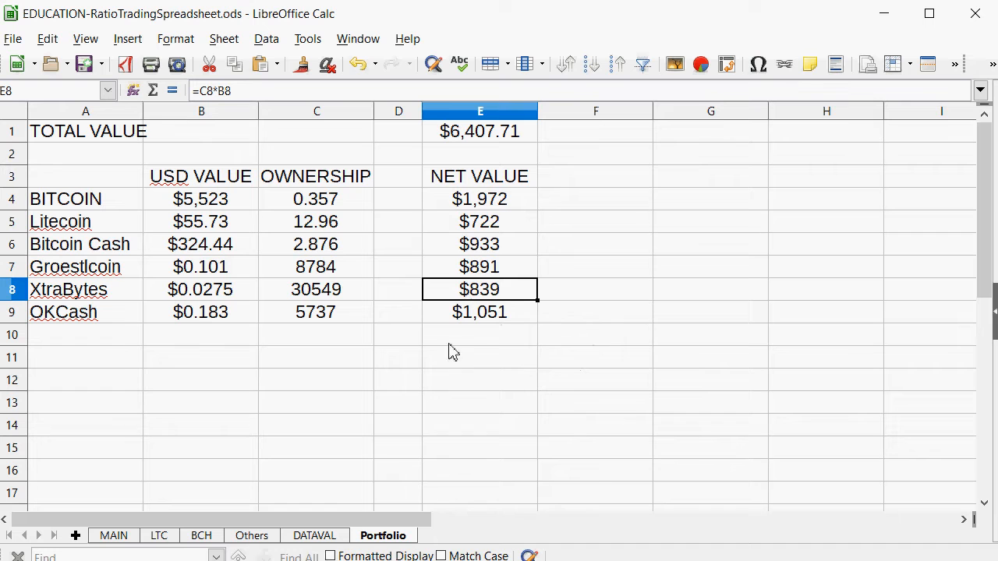
# Step: Switch to the gamprices Notepad file and add the line "done" below the price block that starts with 5523.4
pyautogui.click(114, 536)
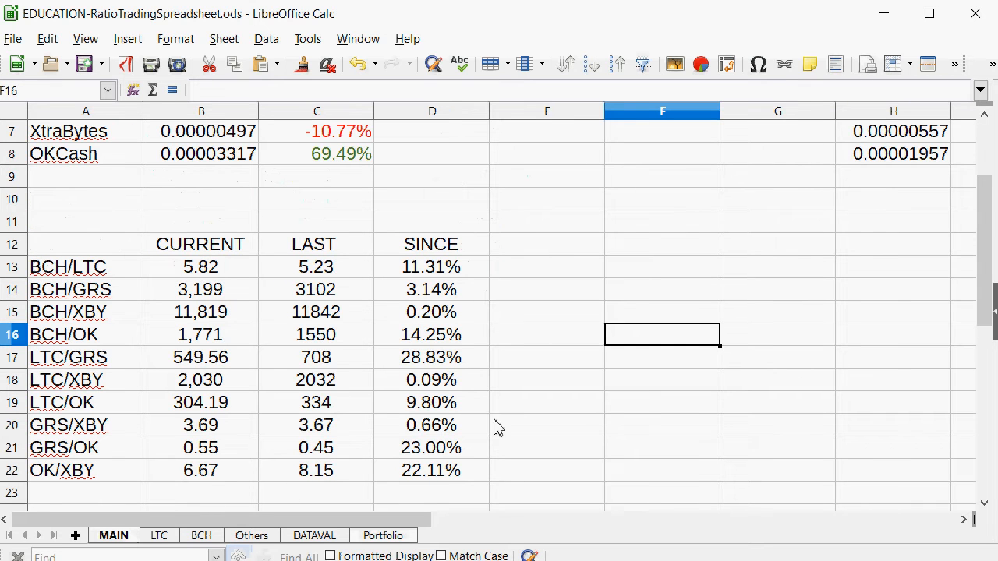
pyautogui.hotkey('alt', 'Tab')
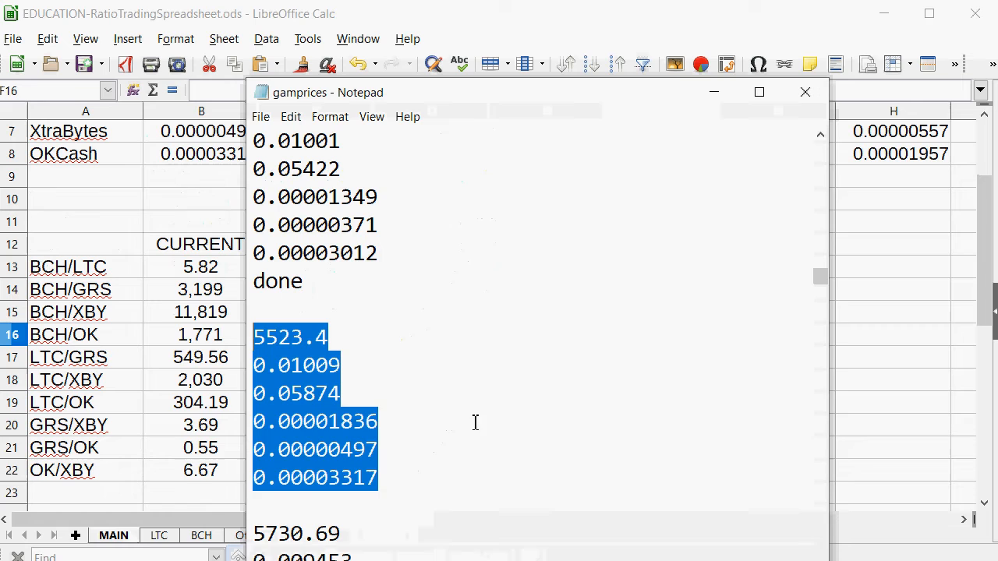
pyautogui.click(419, 475)
pyautogui.press('Return')
pyautogui.write('d')
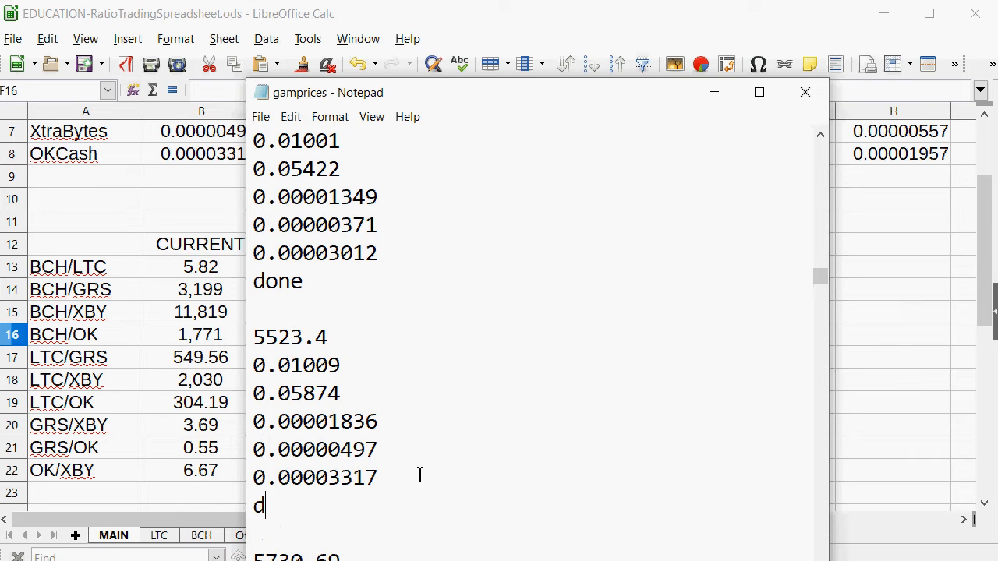
pyautogui.write('one')
# Step: Compare the fourth and fifth prices of the 5523.4 block with those of the 5730.69 block in gamprices
pyautogui.scroll(-2, 683, 386)
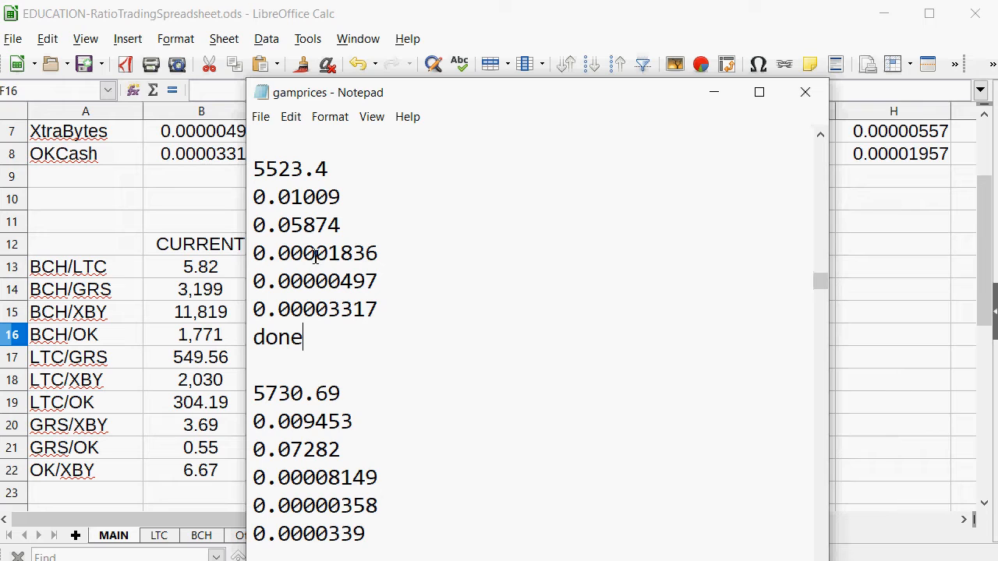
pyautogui.moveTo(338, 260); pyautogui.dragTo(309, 261)
pyautogui.click(285, 252)
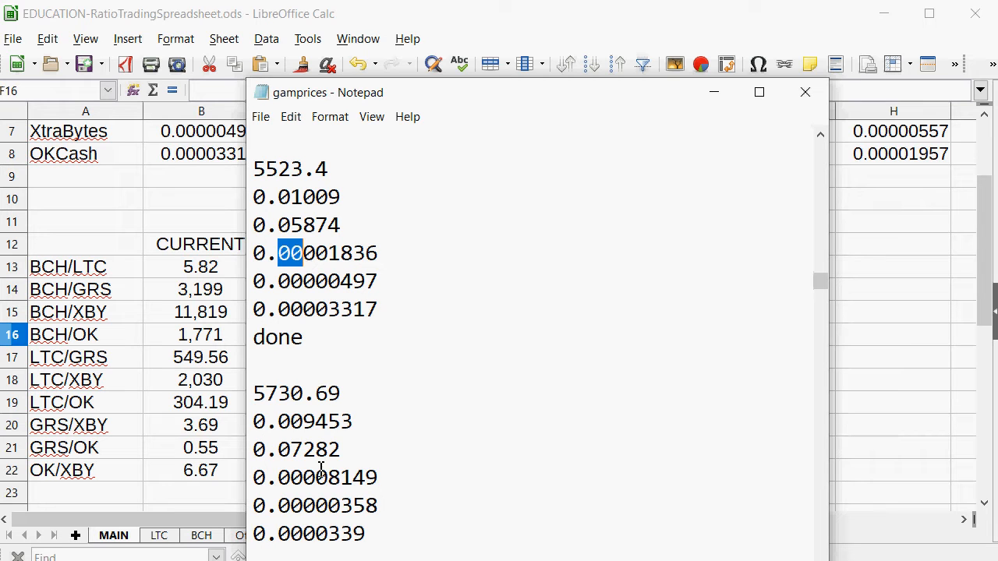
pyautogui.moveTo(327, 473); pyautogui.dragTo(279, 481)
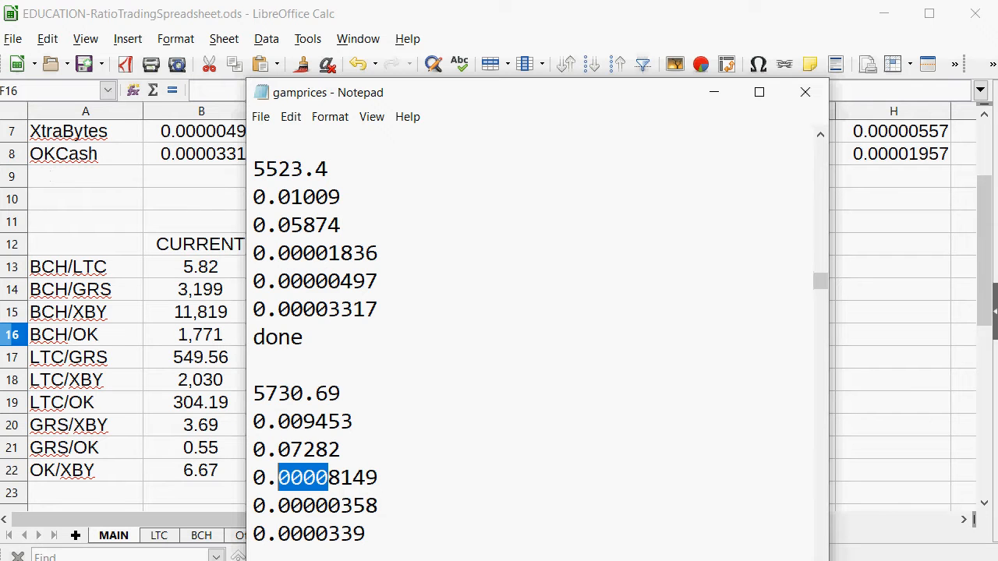
pyautogui.moveTo(484, 99); pyautogui.dragTo(414, 50)
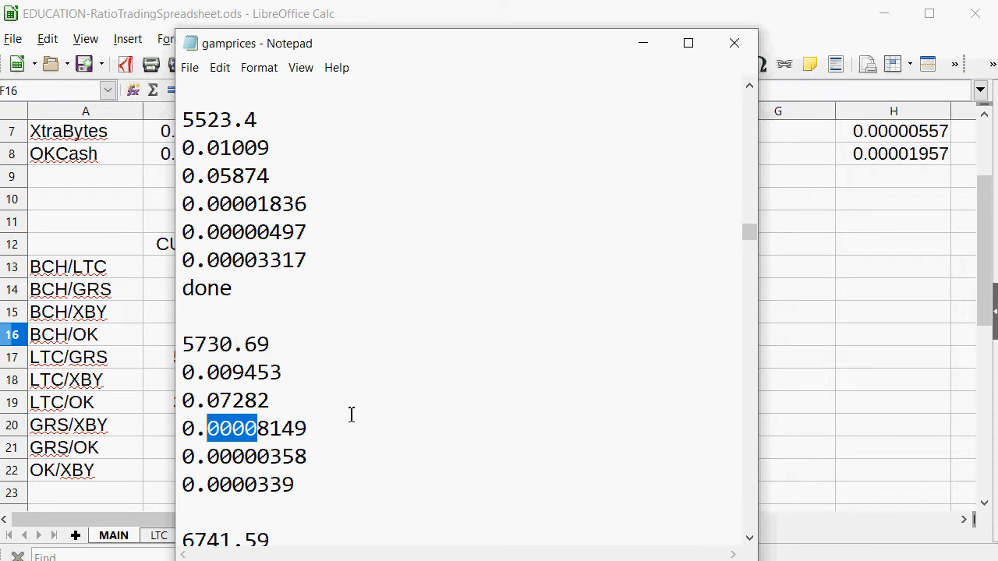
pyautogui.click(285, 425)
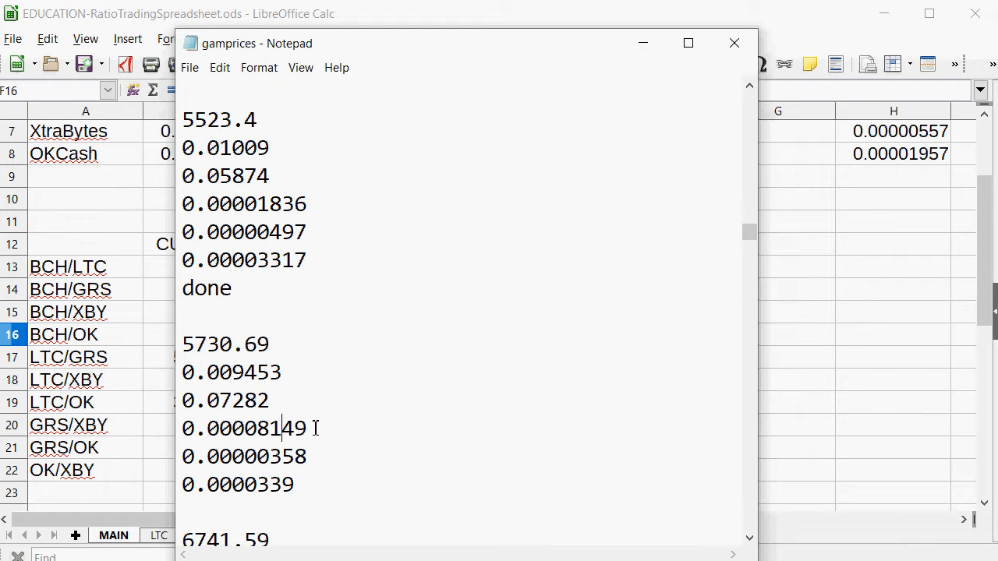
pyautogui.moveTo(316, 428); pyautogui.dragTo(256, 429)
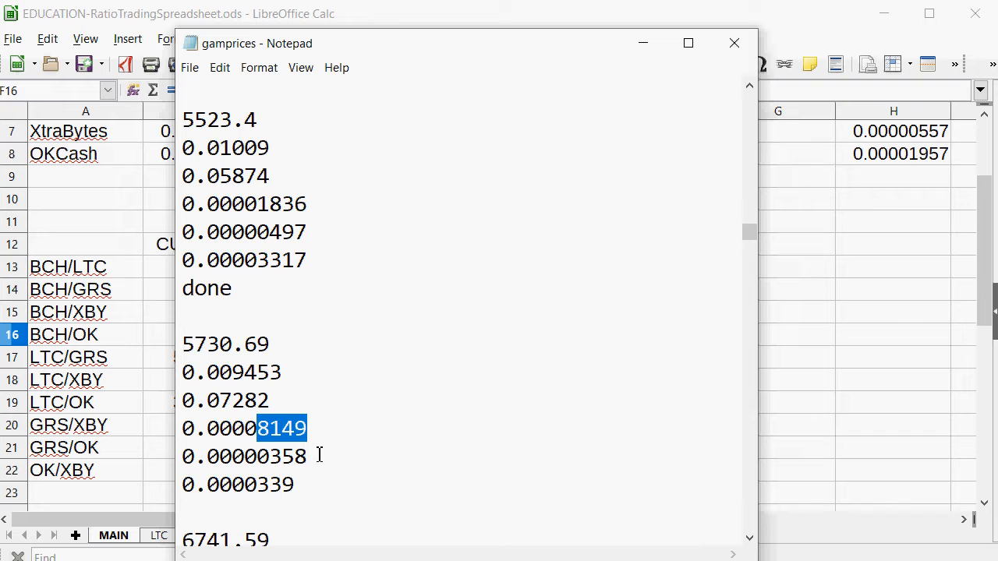
pyautogui.moveTo(310, 233); pyautogui.dragTo(269, 233)
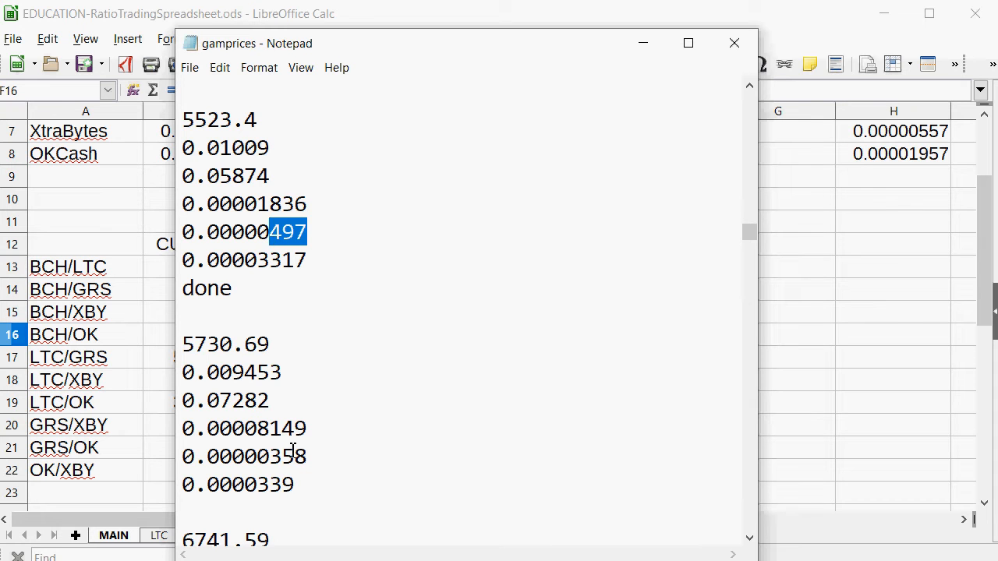
pyautogui.moveTo(318, 457); pyautogui.dragTo(268, 451)
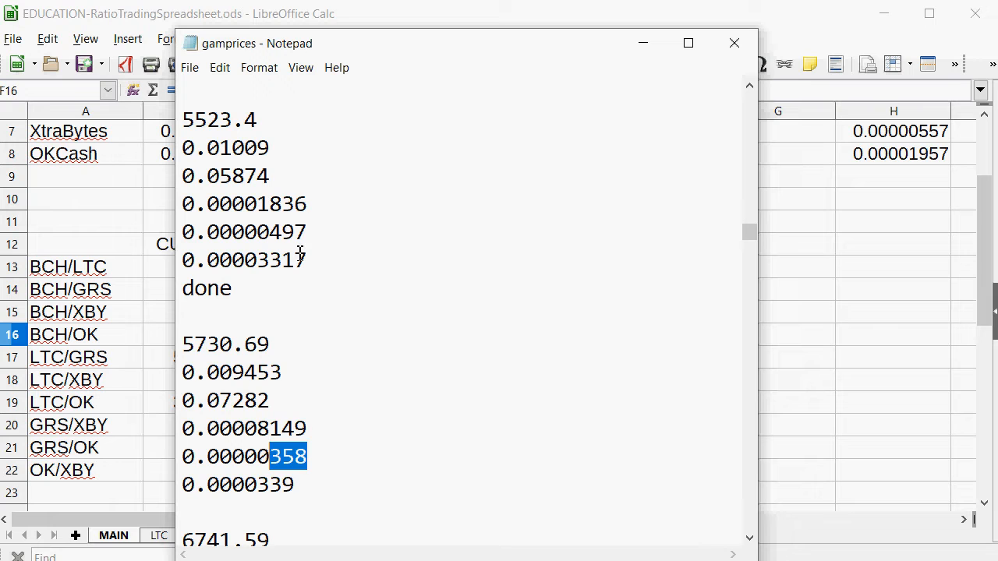
pyautogui.moveTo(307, 233); pyautogui.dragTo(220, 204)
pyautogui.click(296, 201)
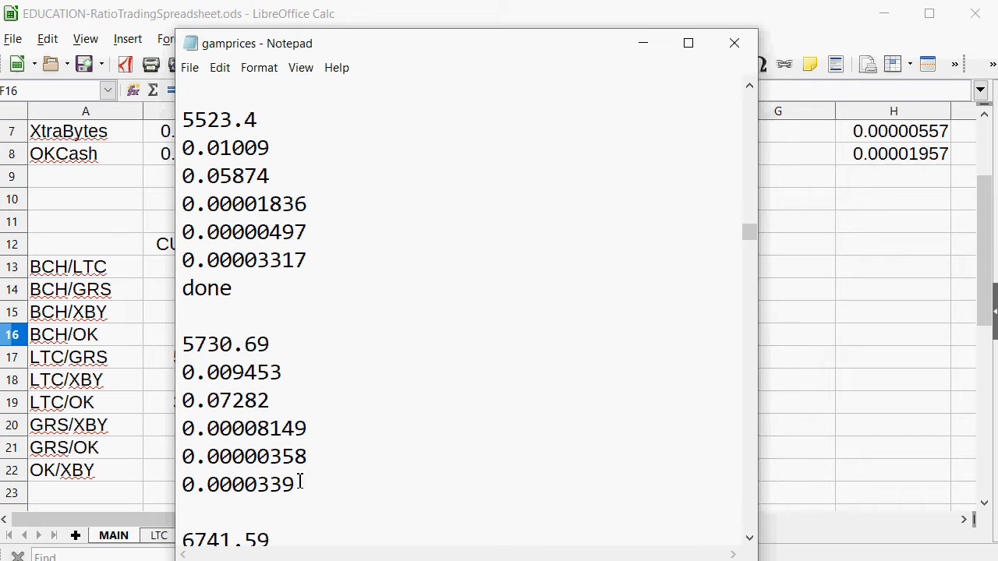
# Step: Copy the six prices from 5730.69 to 0.0000339 in gamprices and paste them into the MAIN sheet starting at B3
pyautogui.moveTo(296, 485); pyautogui.dragTo(184, 344)
pyautogui.rightClick(227, 348)
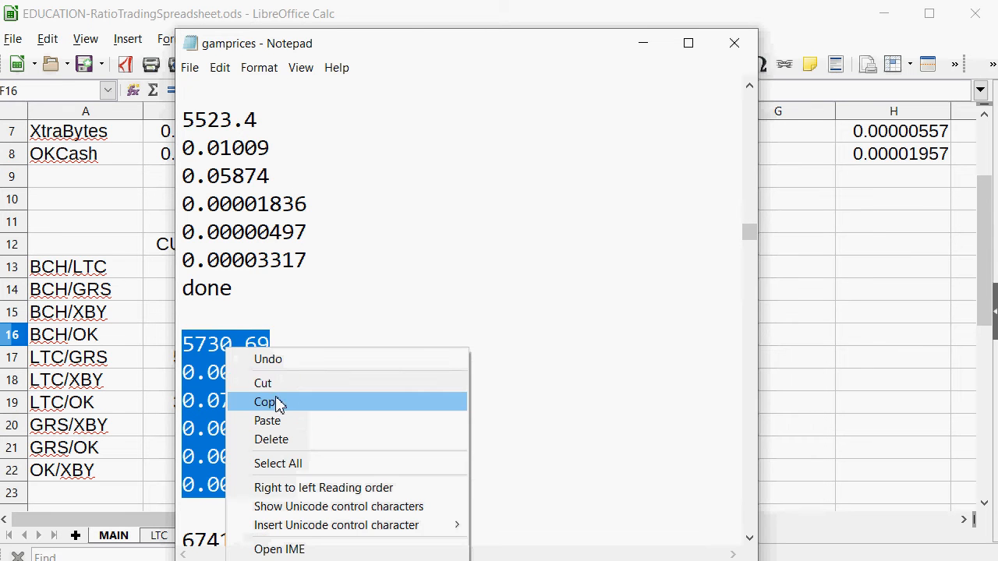
pyautogui.click(267, 402)
pyautogui.click(101, 334)
pyautogui.click(360, 541)
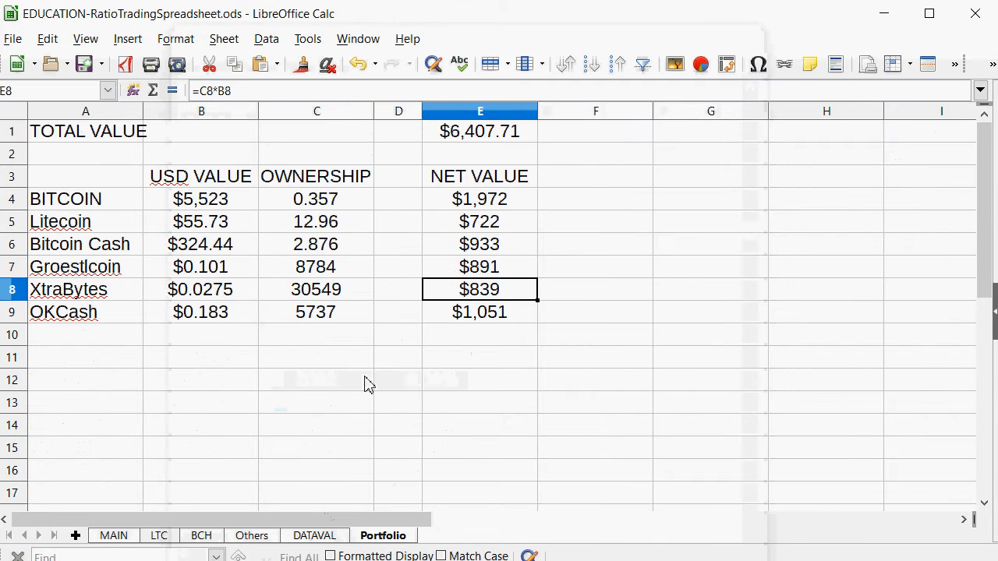
pyautogui.click(113, 536)
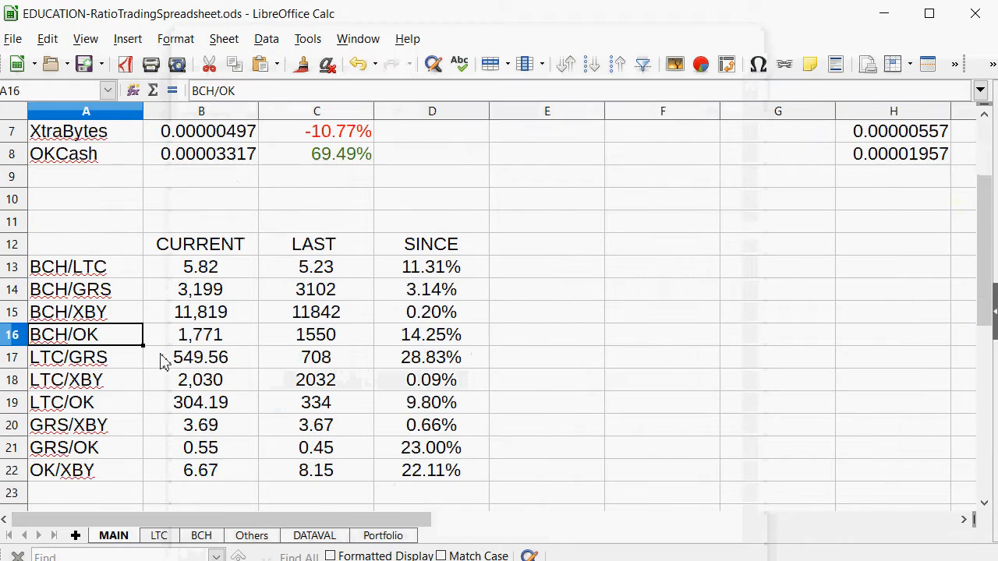
pyautogui.scroll(2, 190, 305)
pyautogui.click(207, 177)
pyautogui.rightClick(207, 177)
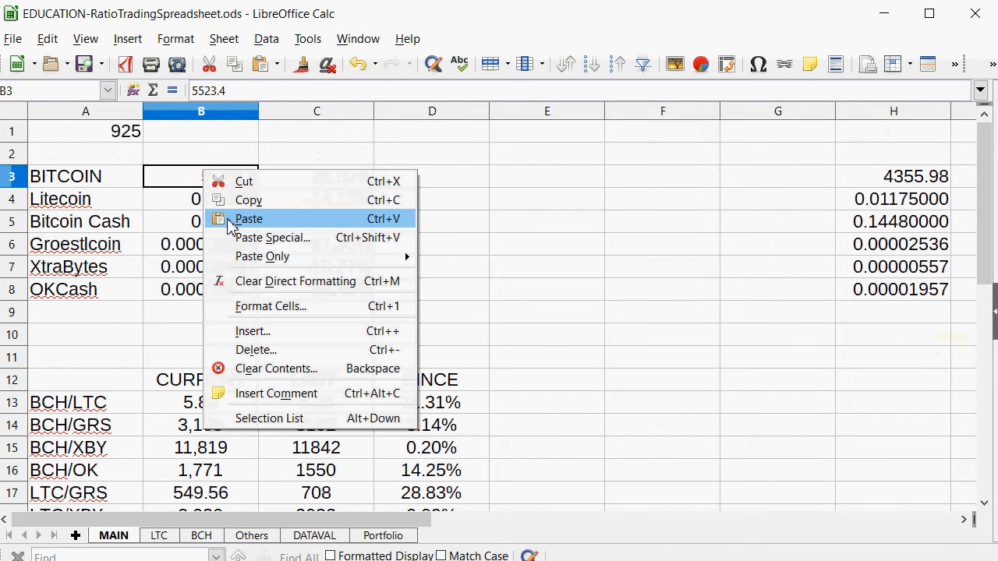
pyautogui.click(232, 217)
pyautogui.click(624, 541)
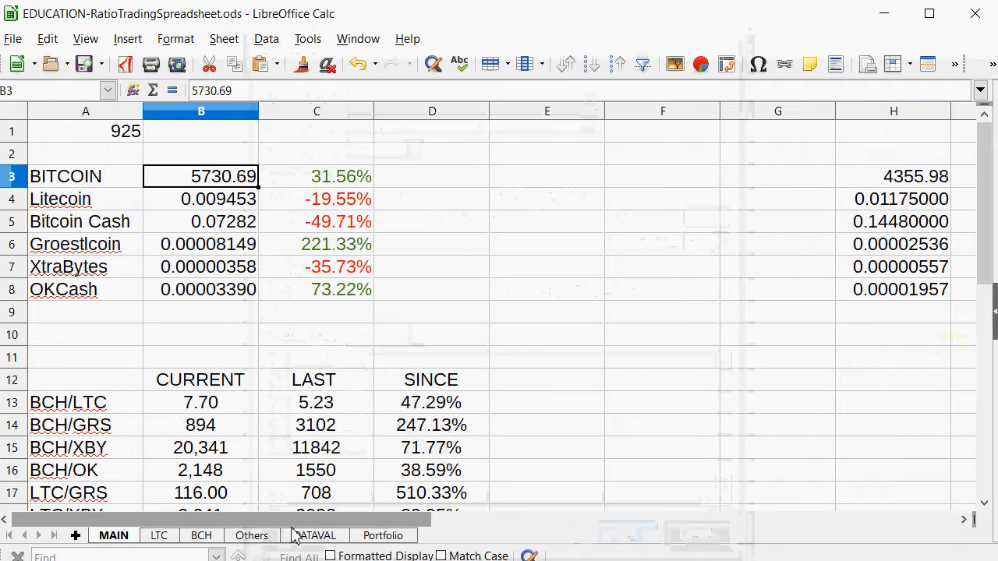
# Step: Examine the total value on the Portfolio sheet and the Bitcoin Cash and Groestlcoin rows
pyautogui.click(383, 536)
pyautogui.click(482, 141)
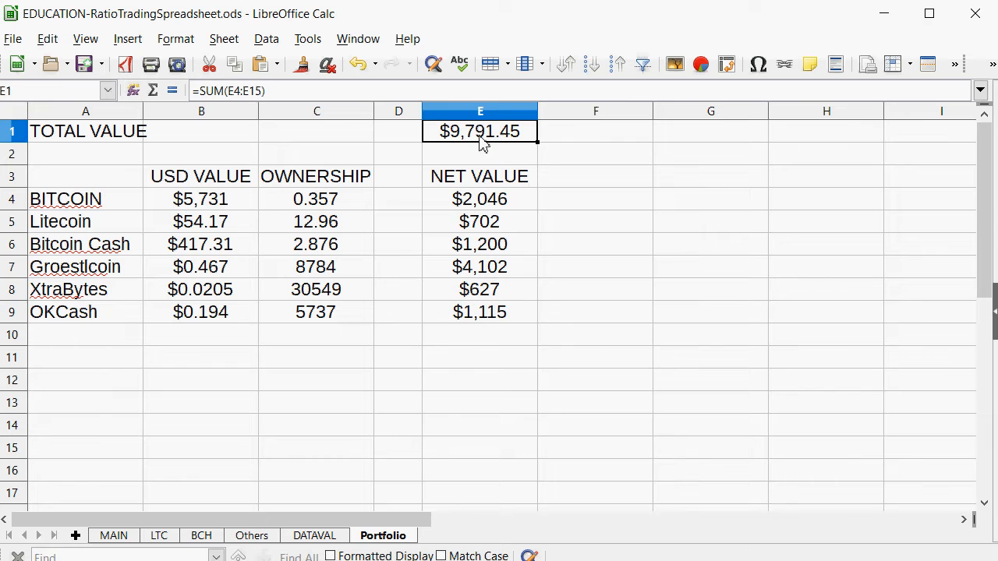
pyautogui.click(477, 249)
pyautogui.moveTo(478, 253); pyautogui.dragTo(6, 245)
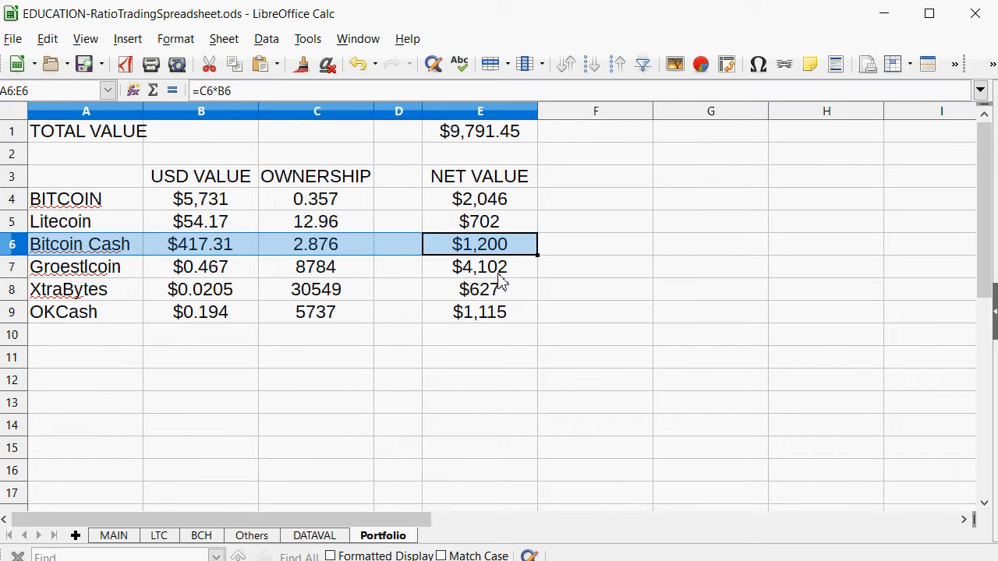
pyautogui.moveTo(499, 282); pyautogui.dragTo(62, 266)
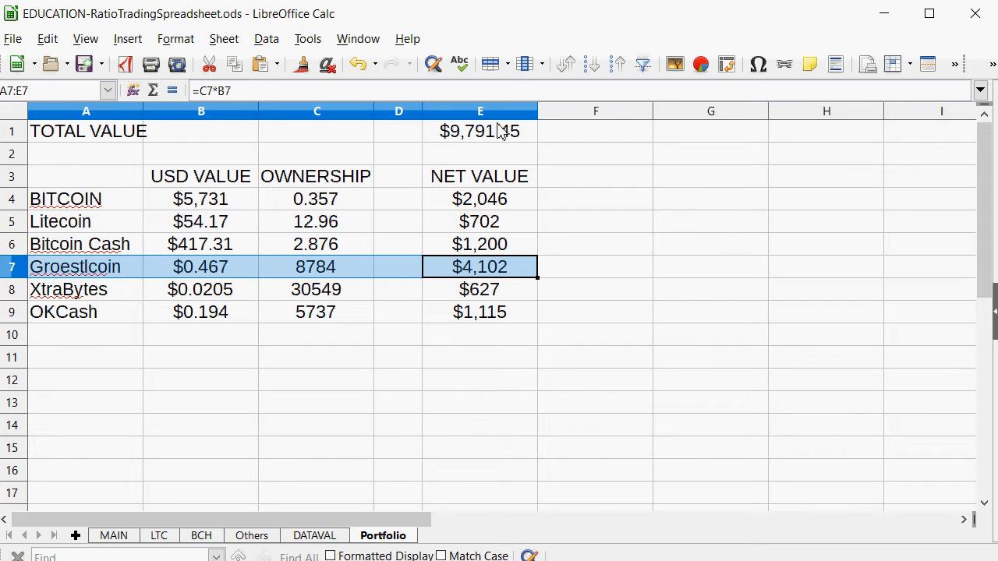
pyautogui.moveTo(500, 131); pyautogui.dragTo(78, 131)
pyautogui.moveTo(469, 270); pyautogui.dragTo(4, 266)
pyautogui.click(55, 341)
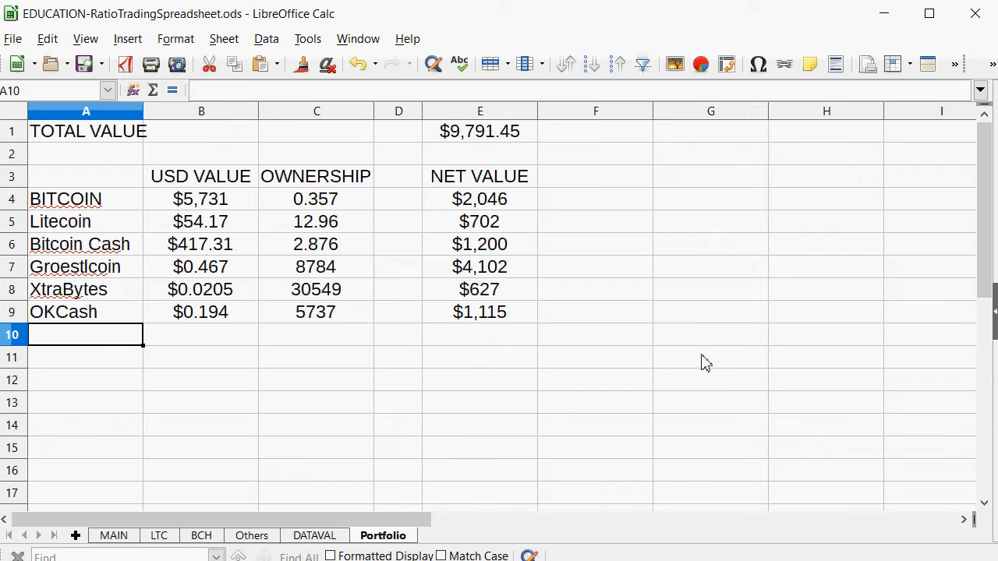
# Step: Review the CURRENT, LAST and SINCE figures on the MAIN sheet, especially for the GRS pairs, BCH/LTC and LTC/XBY
pyautogui.click(124, 536)
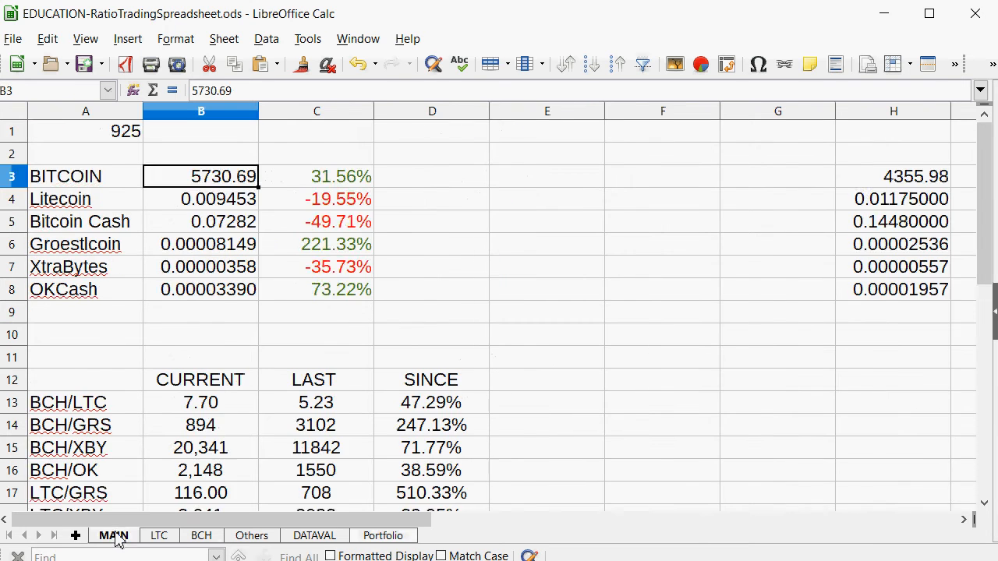
pyautogui.scroll(-3, 286, 359)
pyautogui.moveTo(412, 357); pyautogui.dragTo(100, 365)
pyautogui.moveTo(486, 387); pyautogui.dragTo(223, 385)
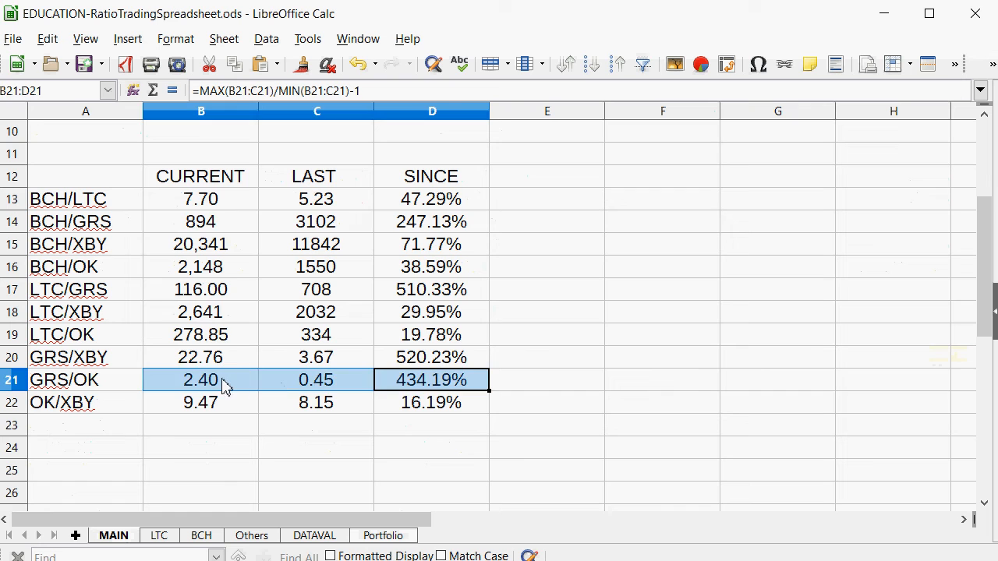
pyautogui.moveTo(434, 229); pyautogui.dragTo(28, 247)
pyautogui.moveTo(436, 315); pyautogui.dragTo(87, 293)
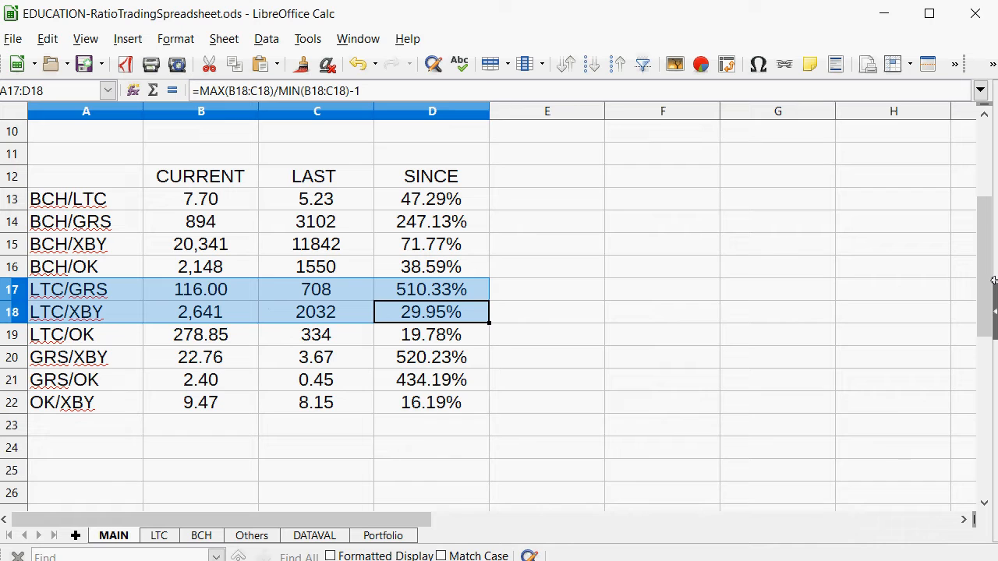
pyautogui.click(266, 203)
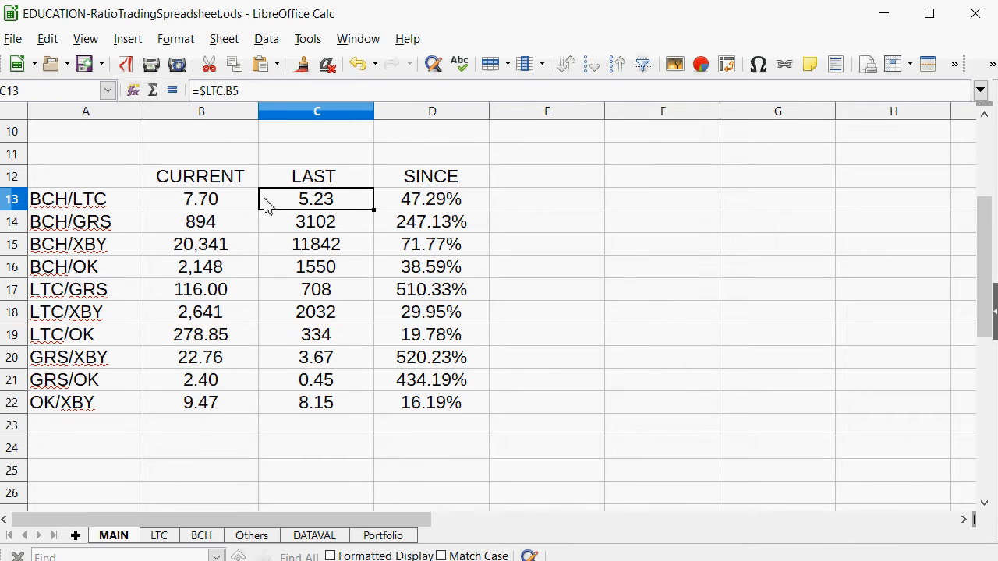
pyautogui.moveTo(411, 221); pyautogui.dragTo(78, 201)
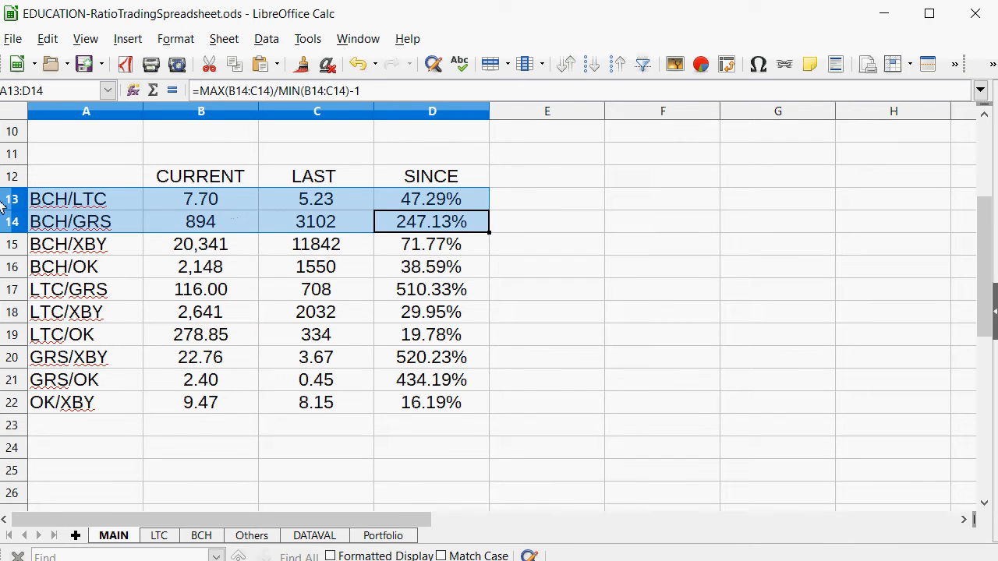
pyautogui.moveTo(2, 204); pyautogui.dragTo(34, 225)
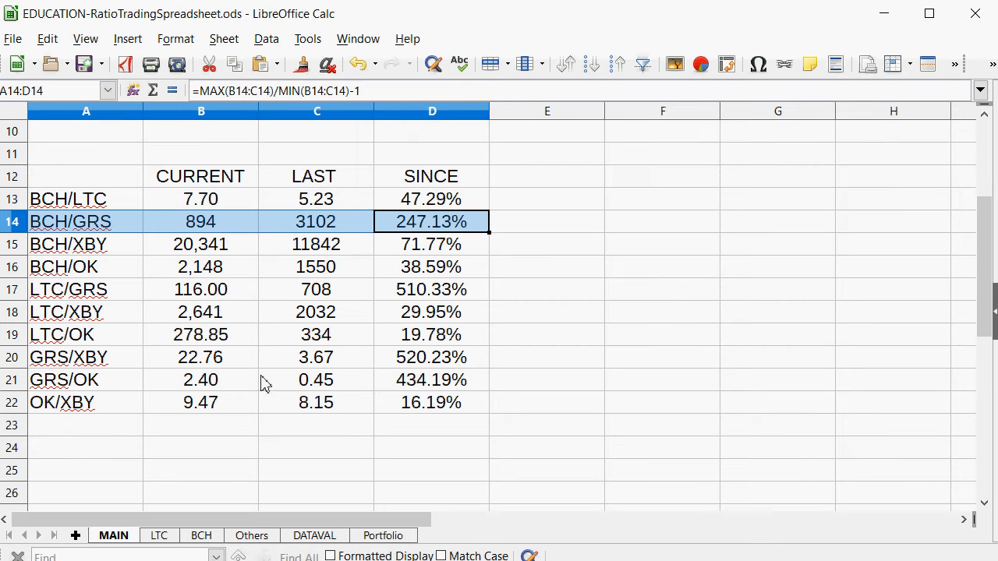
# Step: Add a trade in row 13 of the LTC sheet's LTC/GRS table with date 222 and GRS amount -850
pyautogui.click(159, 536)
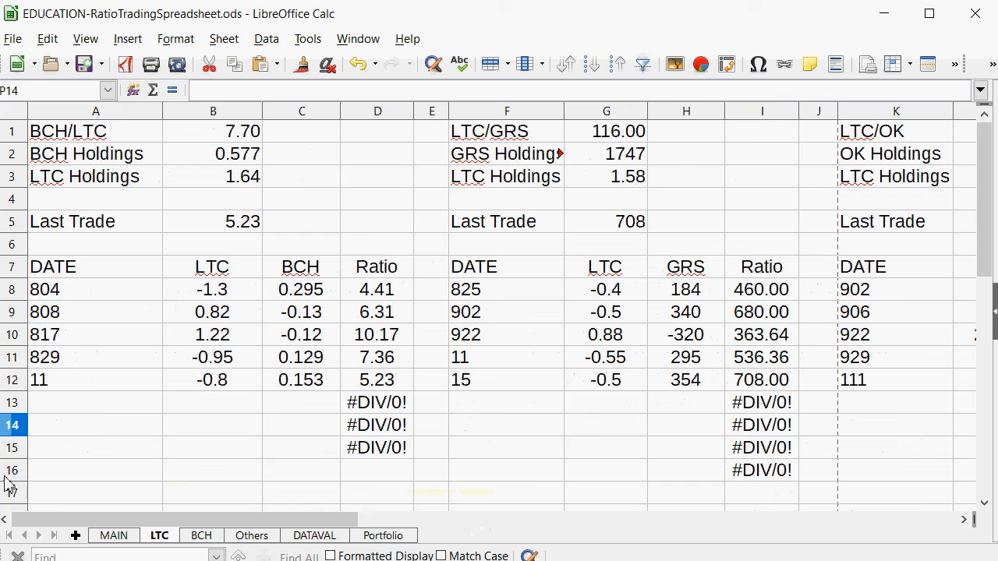
pyautogui.click(241, 226)
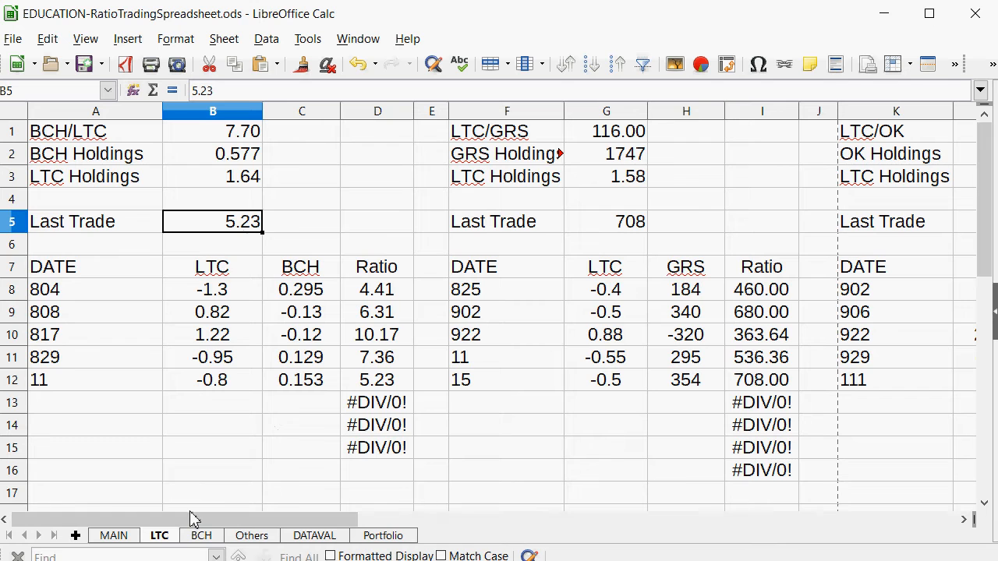
pyautogui.moveTo(195, 519); pyautogui.dragTo(341, 520)
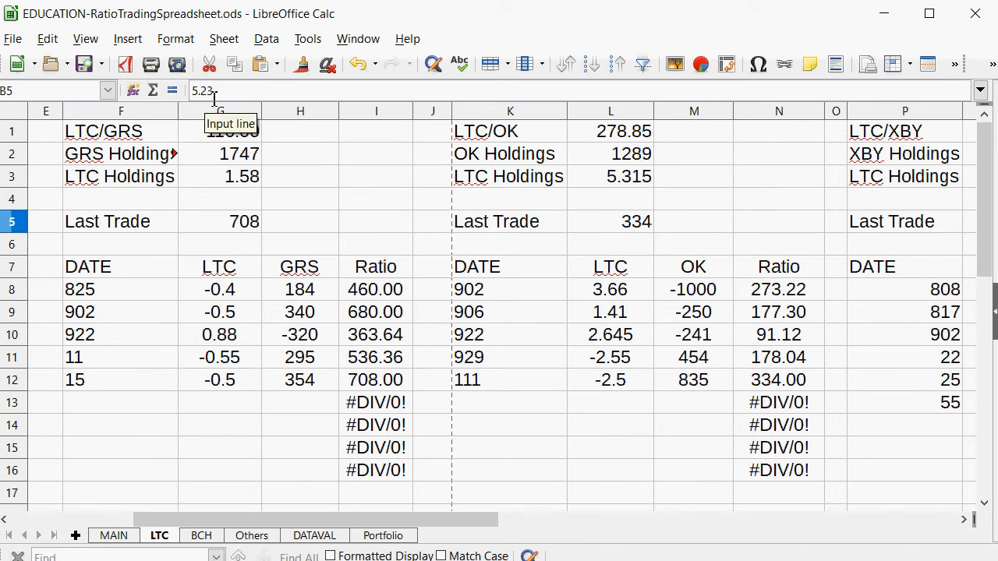
pyautogui.click(244, 117)
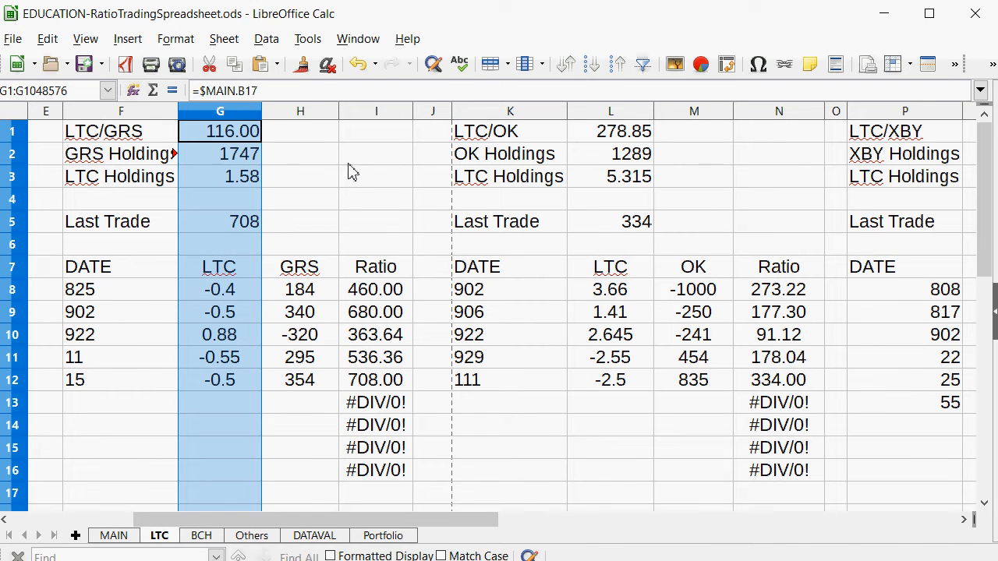
pyautogui.click(350, 162)
pyautogui.click(120, 401)
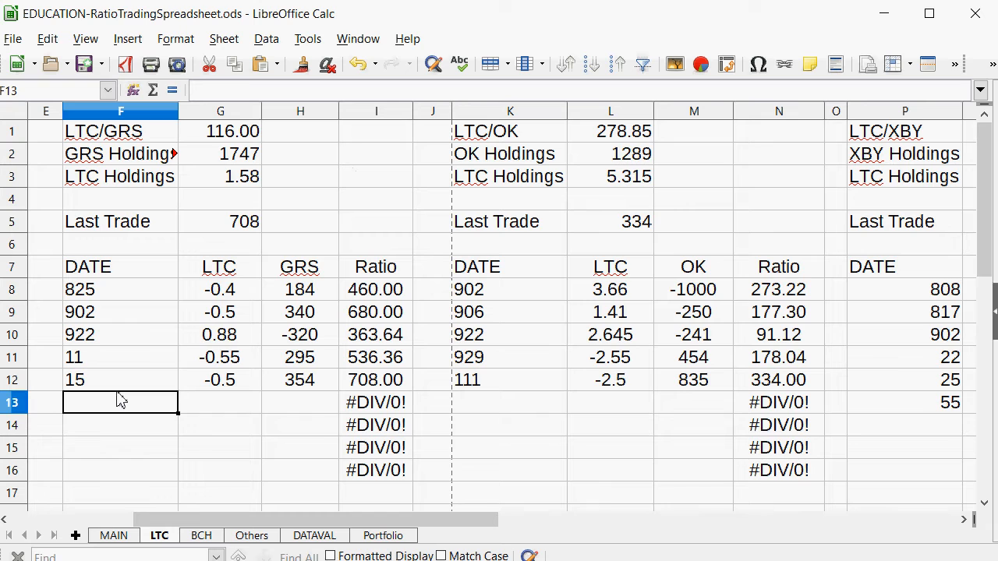
pyautogui.write('222')
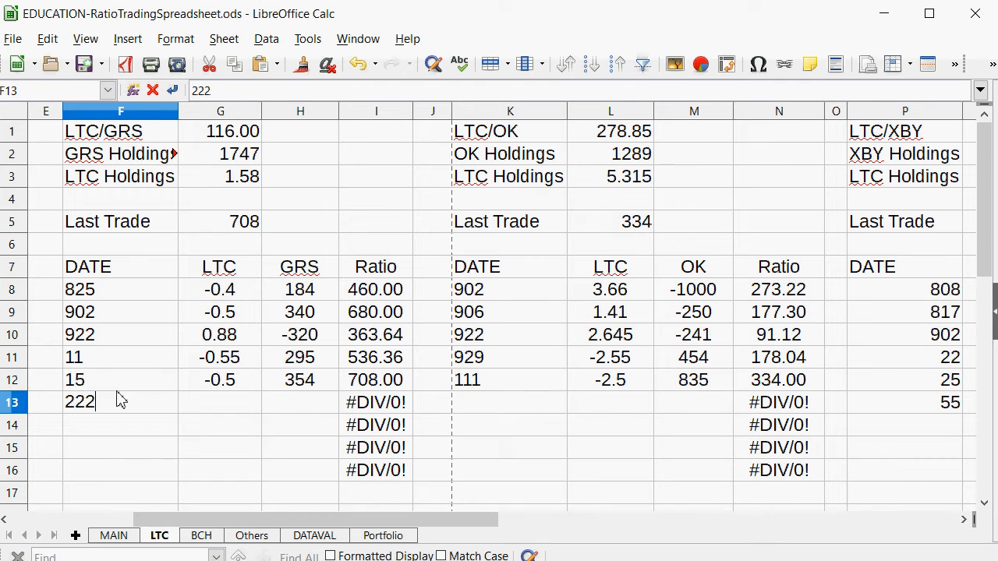
pyautogui.press('Tab')
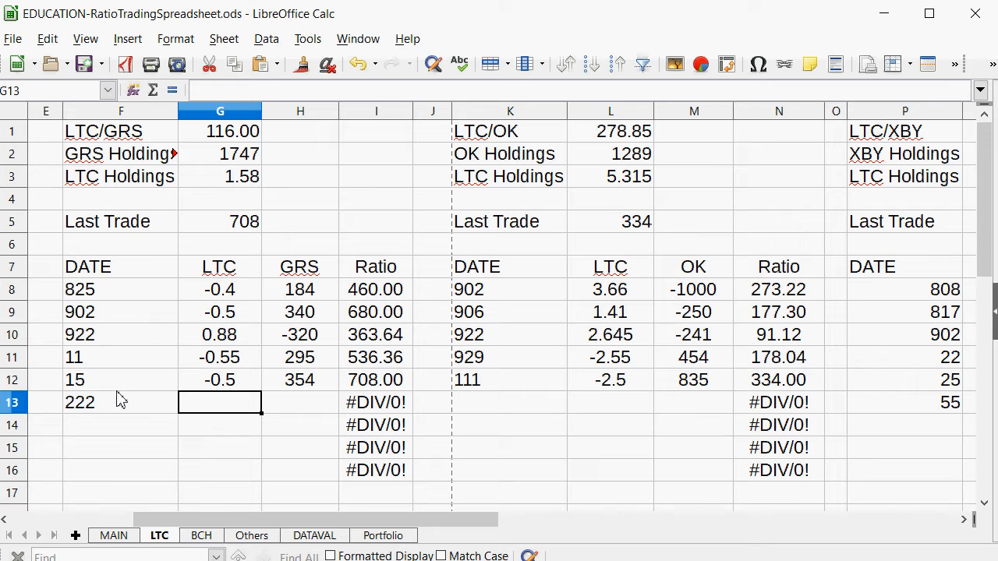
pyautogui.press('Right')
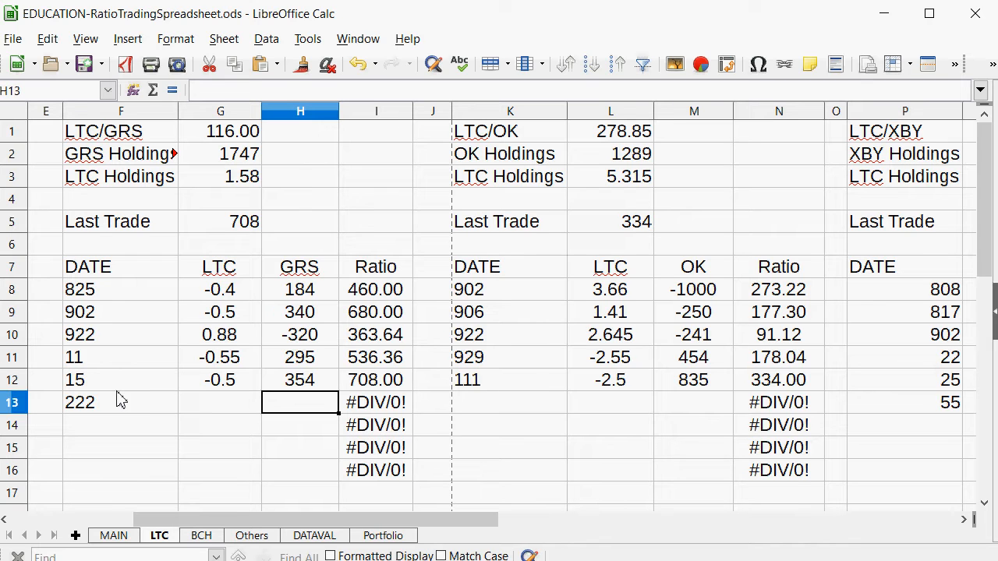
pyautogui.write('-850')
pyautogui.press('Return')
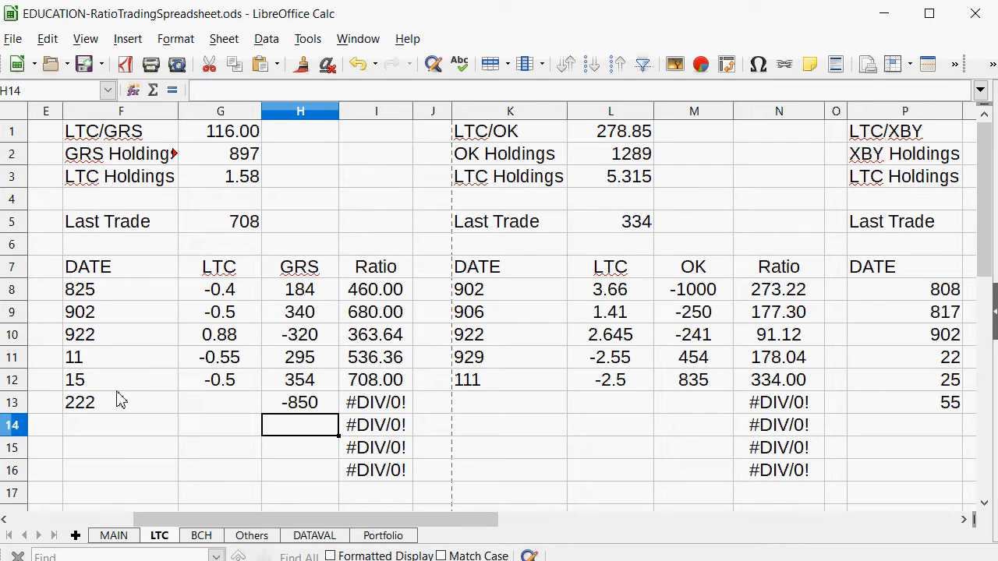
# Step: Calculate the LTC amount of the new trade in G13 with the formula =H13/G1
pyautogui.press('Up')
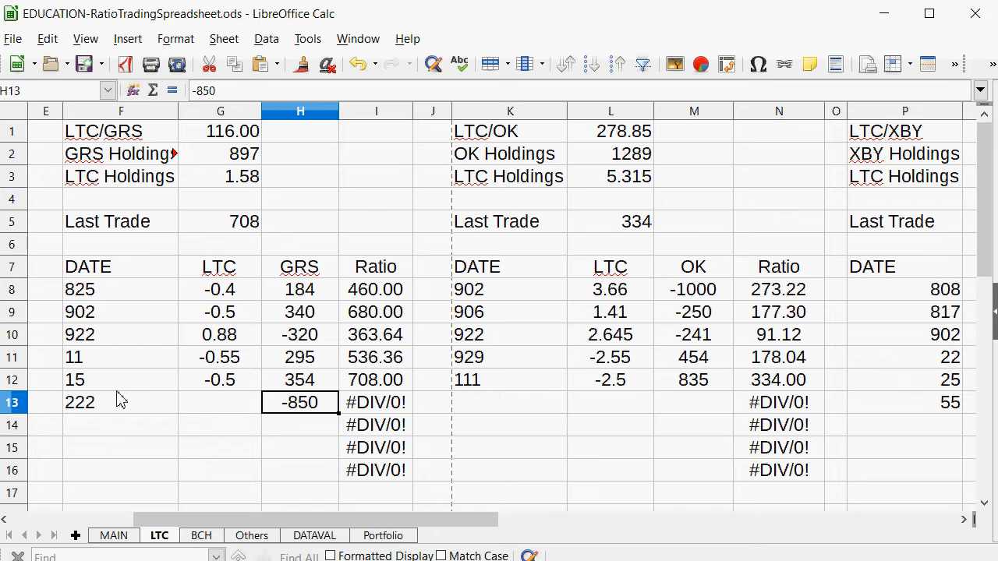
pyautogui.press('Left')
pyautogui.write('=')
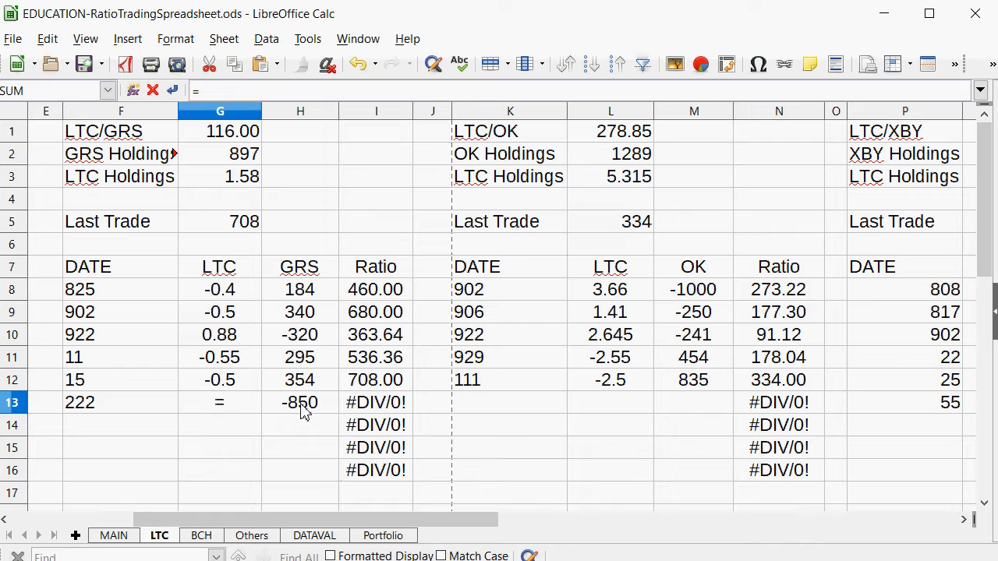
pyautogui.click(300, 406)
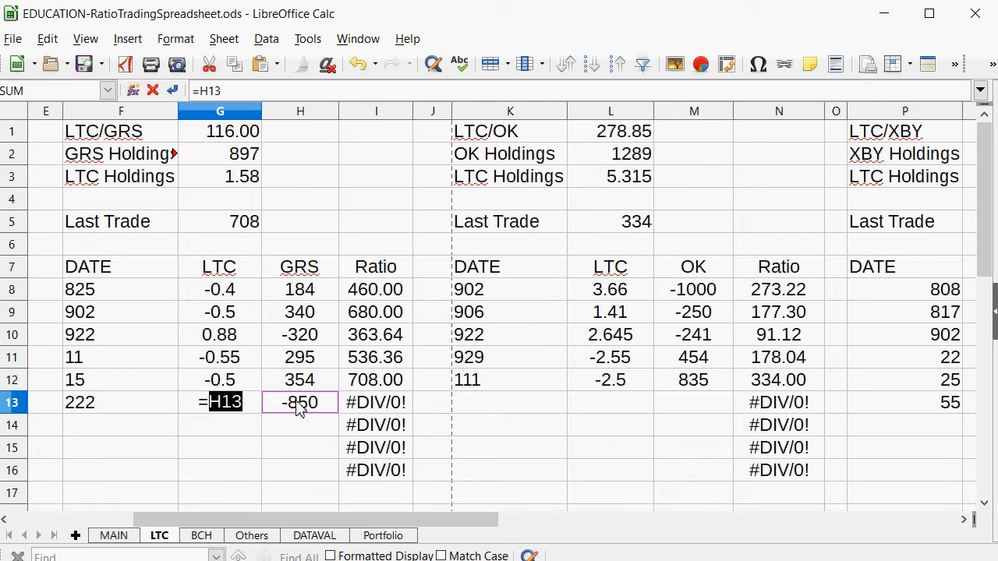
pyautogui.write('/')
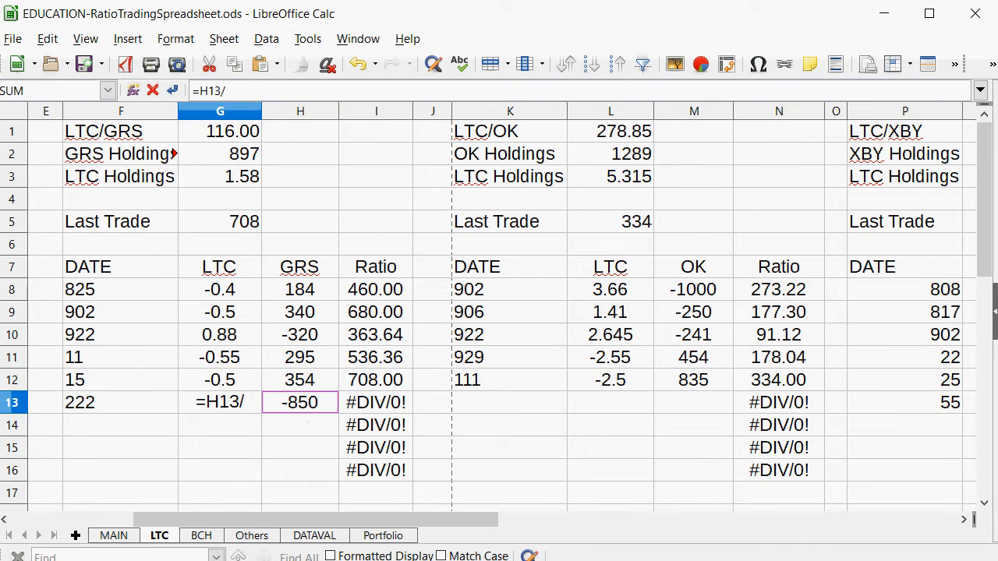
pyautogui.click(234, 132)
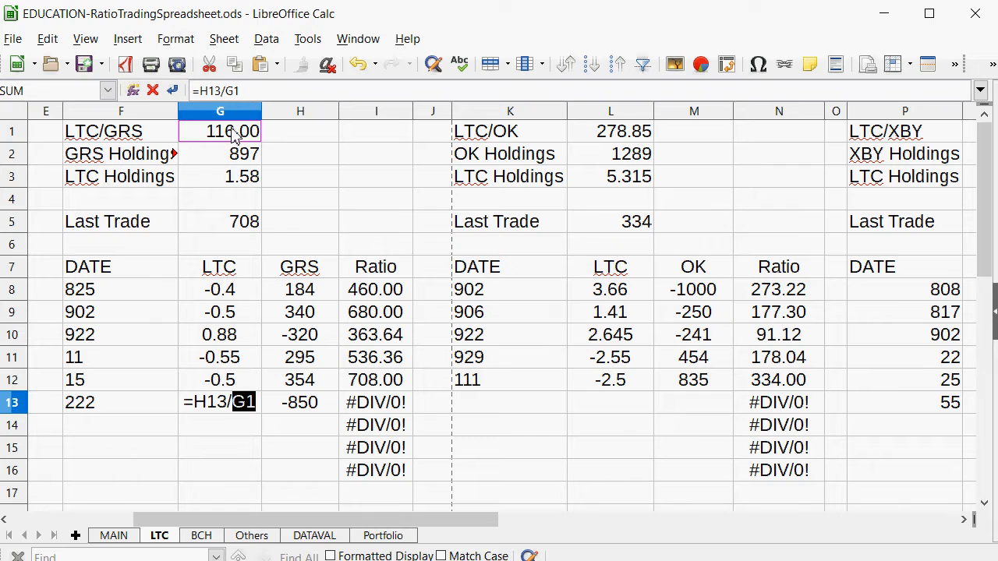
pyautogui.press('Return')
pyautogui.press('Up')
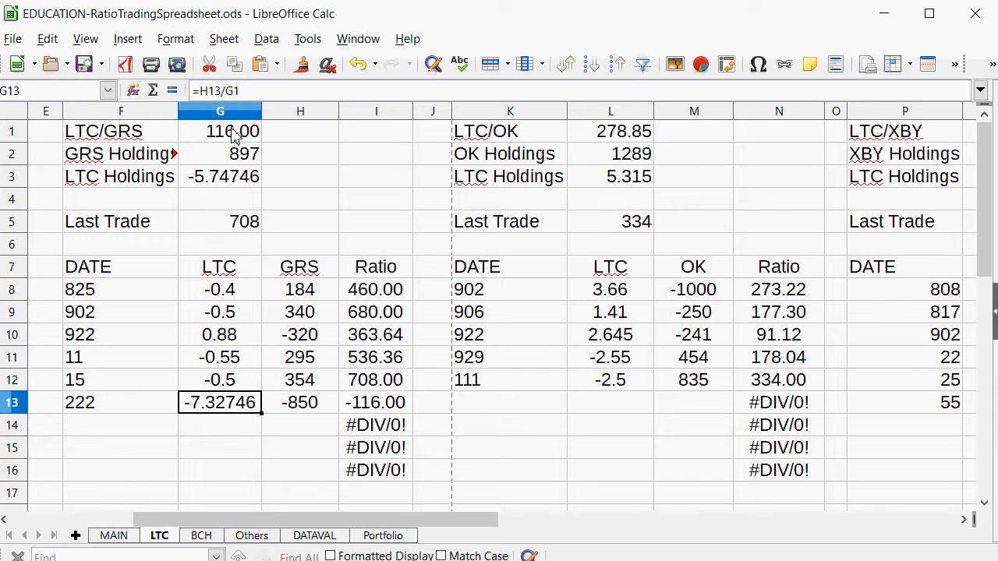
# Step: Replace the formula in G13 with the positive LTC amount 7.32
pyautogui.write('7.32')
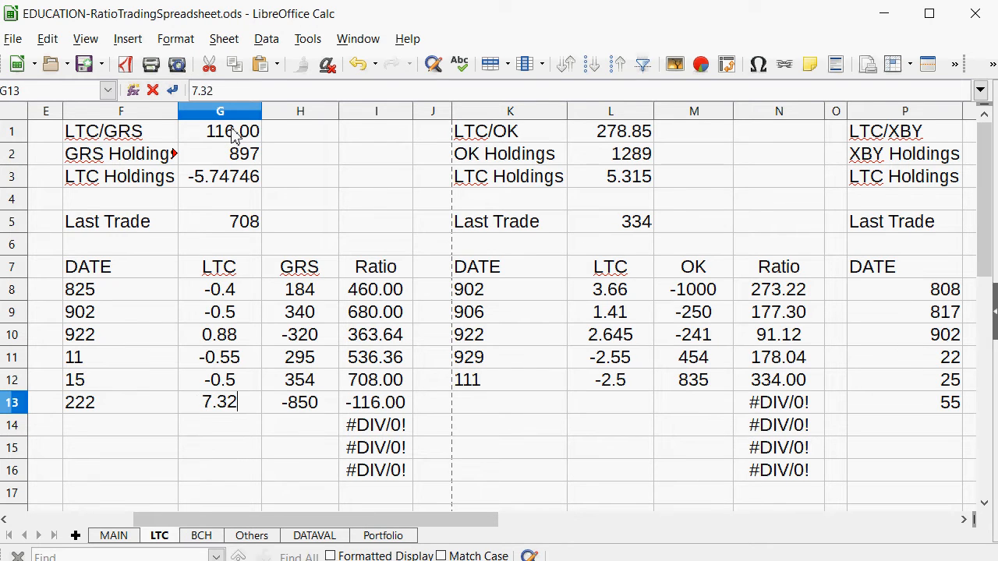
pyautogui.press('Return')
pyautogui.press('Up')
pyautogui.press('pagedown')
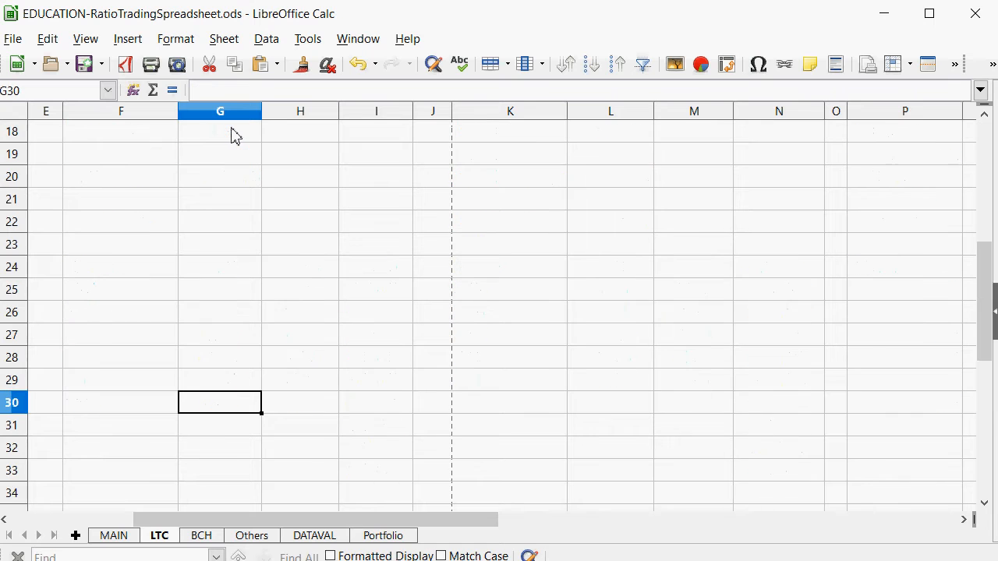
pyautogui.press('pageup')
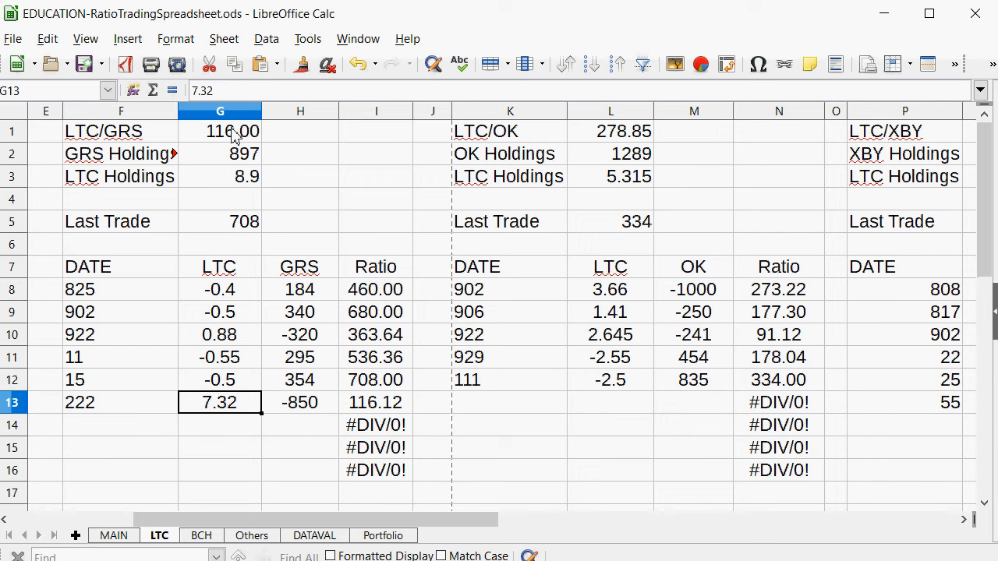
# Step: Shorten the LTC amount of the new LTC/GRS trade in G13 to 7.3
pyautogui.press('F2')
pyautogui.press('BackSpace')
pyautogui.press('BackSpace')
pyautogui.write('3')
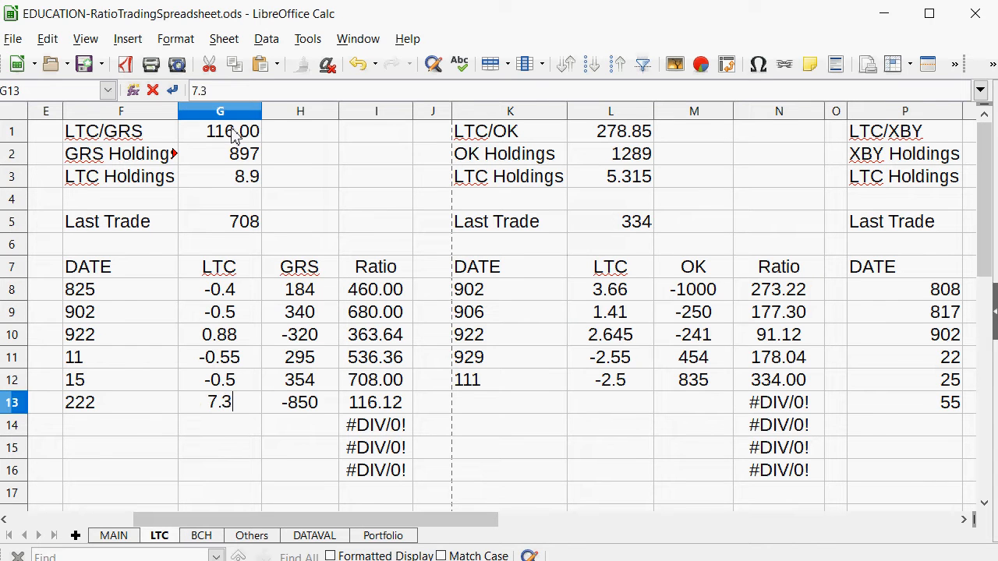
pyautogui.press('Return')
# Step: Set the LTC/GRS Last Trade value in G5 to 116.44
pyautogui.press('Up')
pyautogui.press('Up')
pyautogui.press('Up')
pyautogui.press('Up')
pyautogui.press('Up')
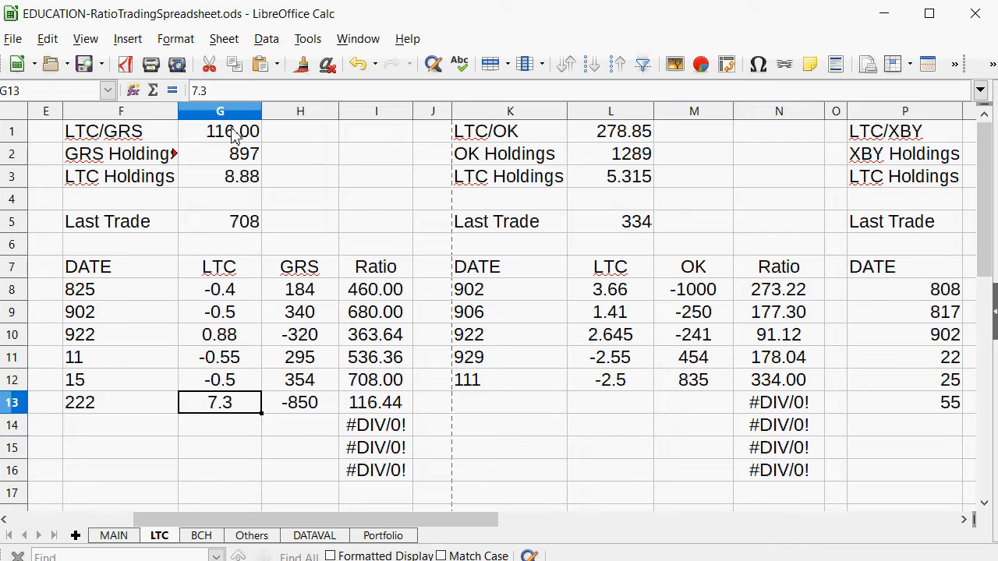
pyautogui.press('Up')
pyautogui.press('Up')
pyautogui.press('Up')
pyautogui.write('11')
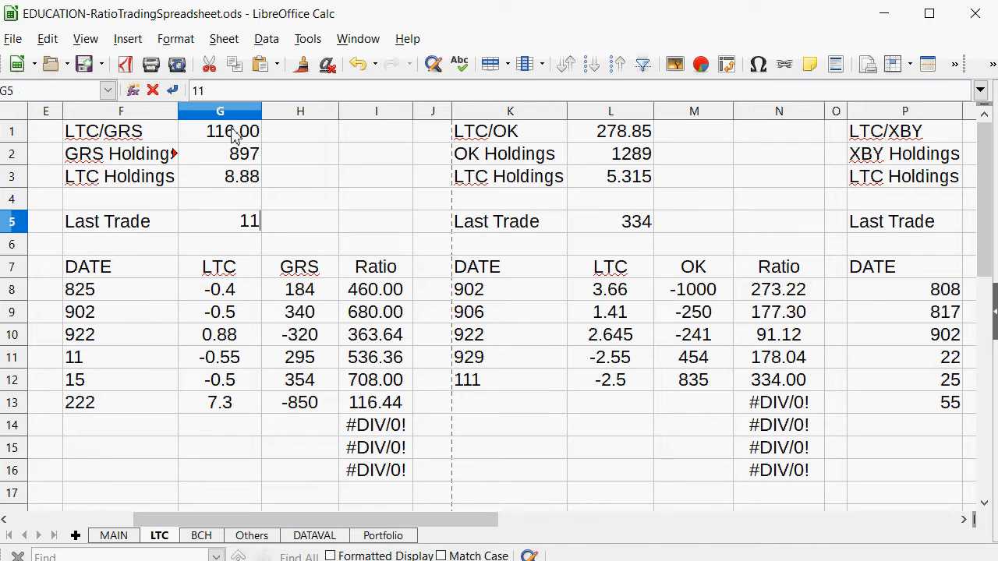
pyautogui.write('6.44')
pyautogui.press('Return')
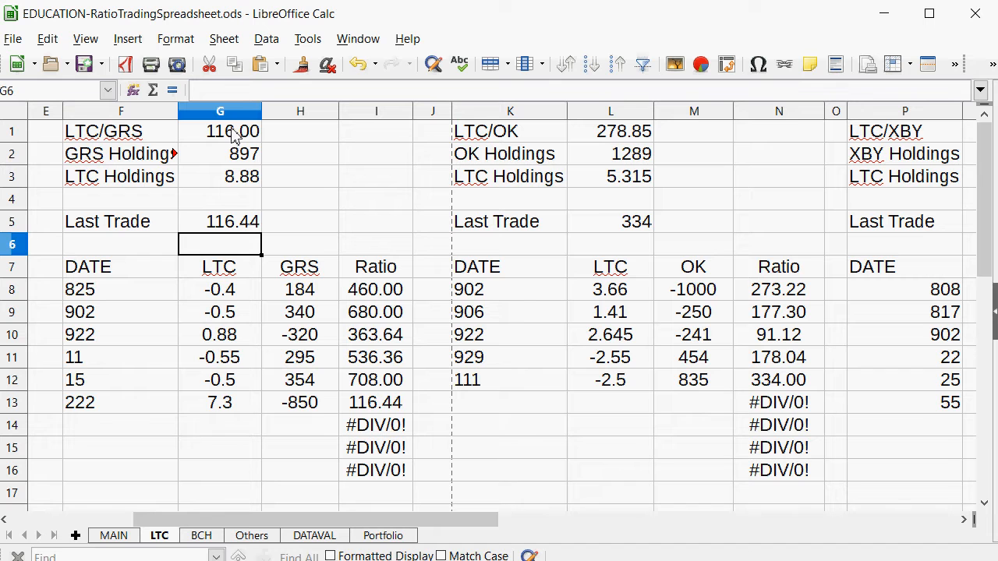
# Step: Start a new trade in row 15 of the BCH sheet's BCH/GRS table with date 55
pyautogui.click(204, 540)
pyautogui.moveTo(427, 520); pyautogui.dragTo(69, 515)
pyautogui.click(87, 359)
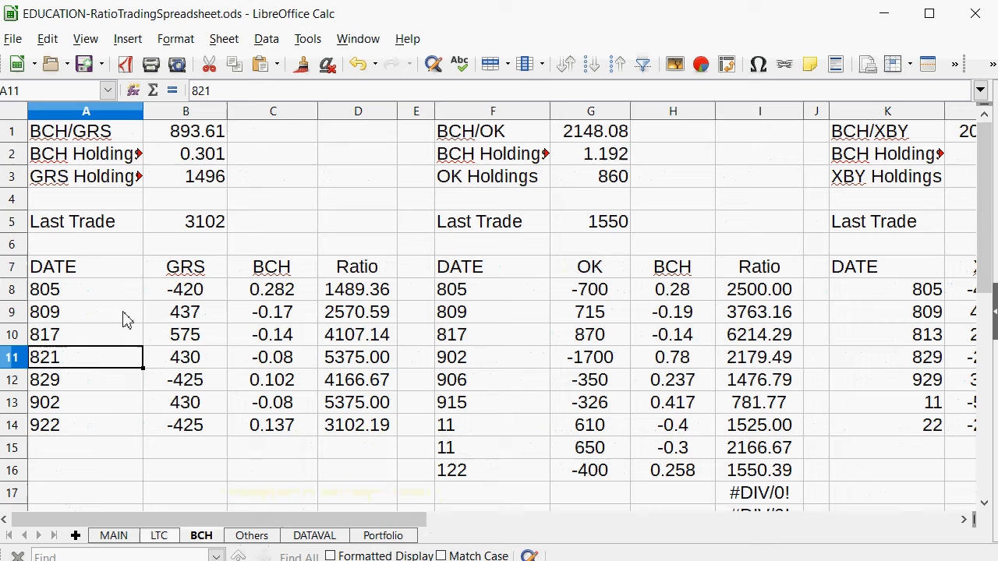
pyautogui.click(82, 452)
pyautogui.write('55')
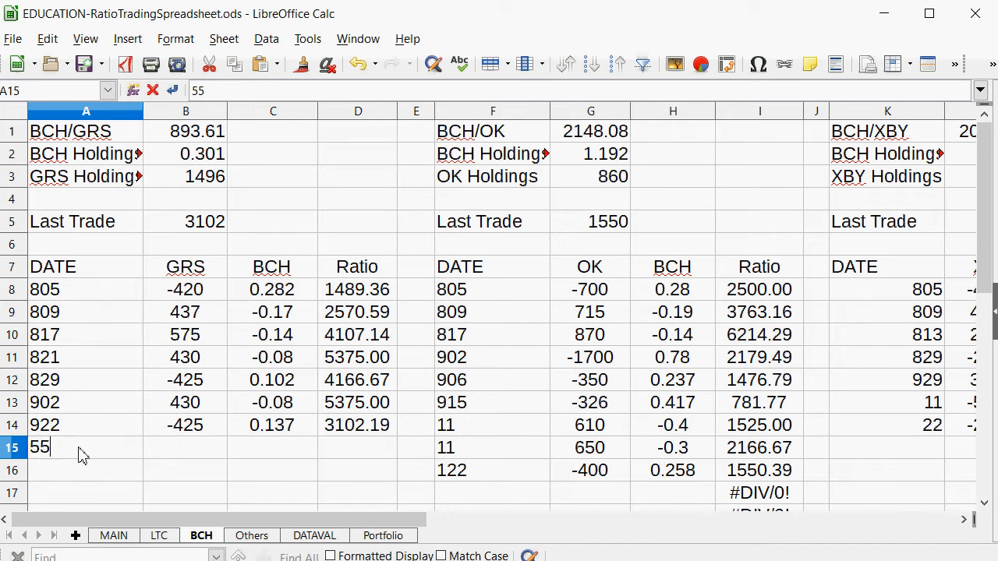
pyautogui.press('Tab')
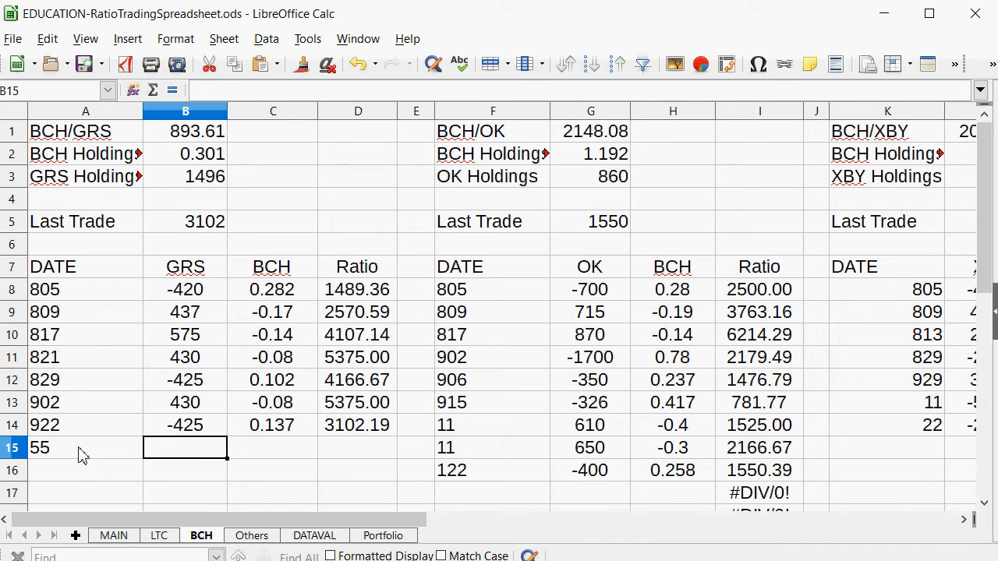
pyautogui.press('Tab')
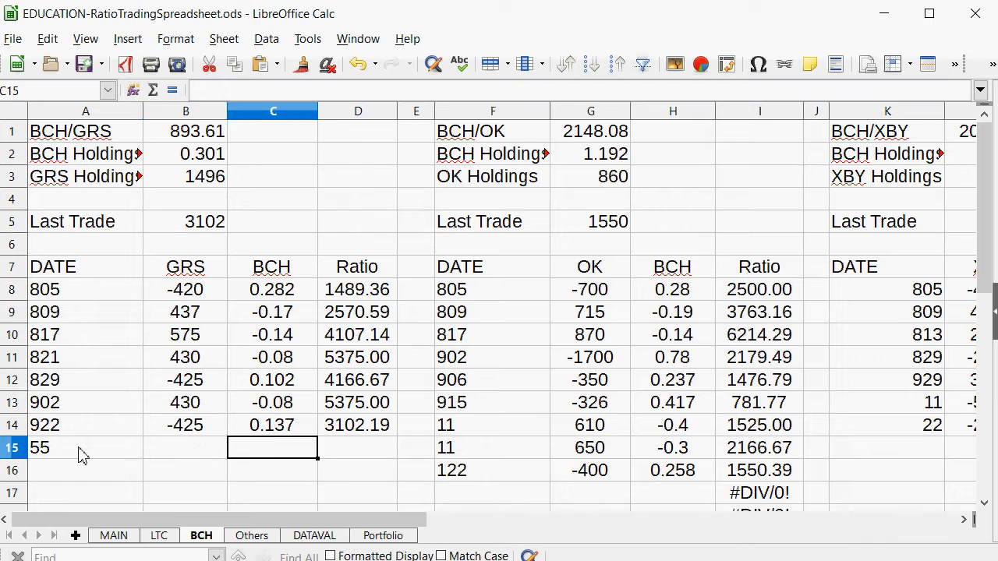
pyautogui.write('-777')
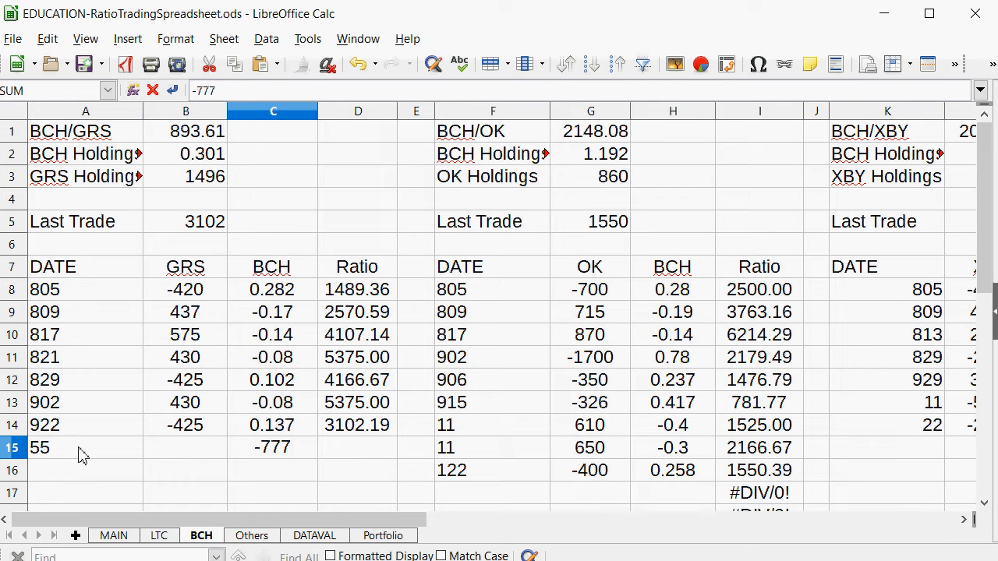
pyautogui.press('BackSpace')
pyautogui.press('BackSpace')
pyautogui.press('BackSpace')
pyautogui.press('BackSpace')
# Step: Enter -777 as the GRS amount of the new BCH/GRS trade in B15
pyautogui.press('Left')
pyautogui.write('-')
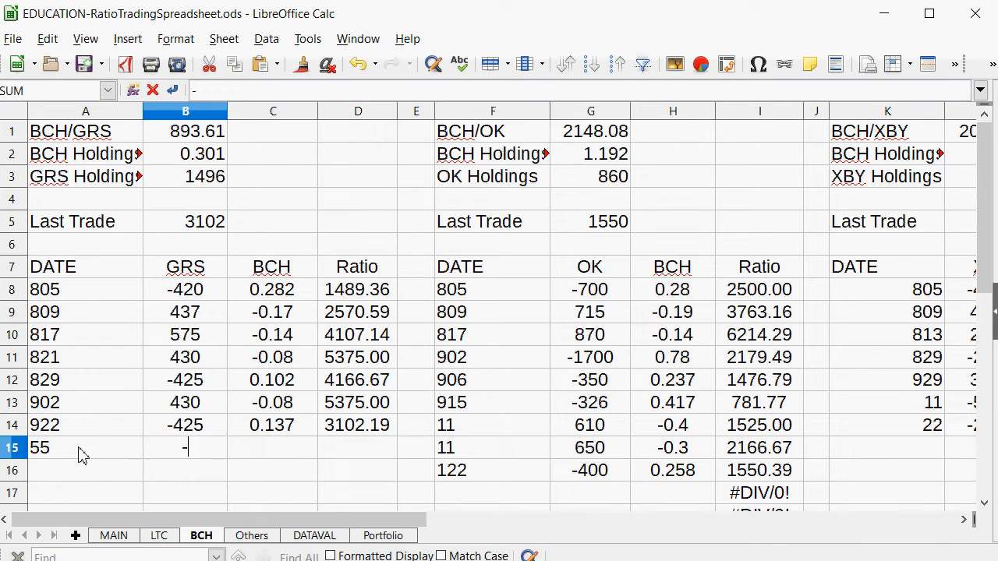
pyautogui.write('777')
pyautogui.press('Tab')
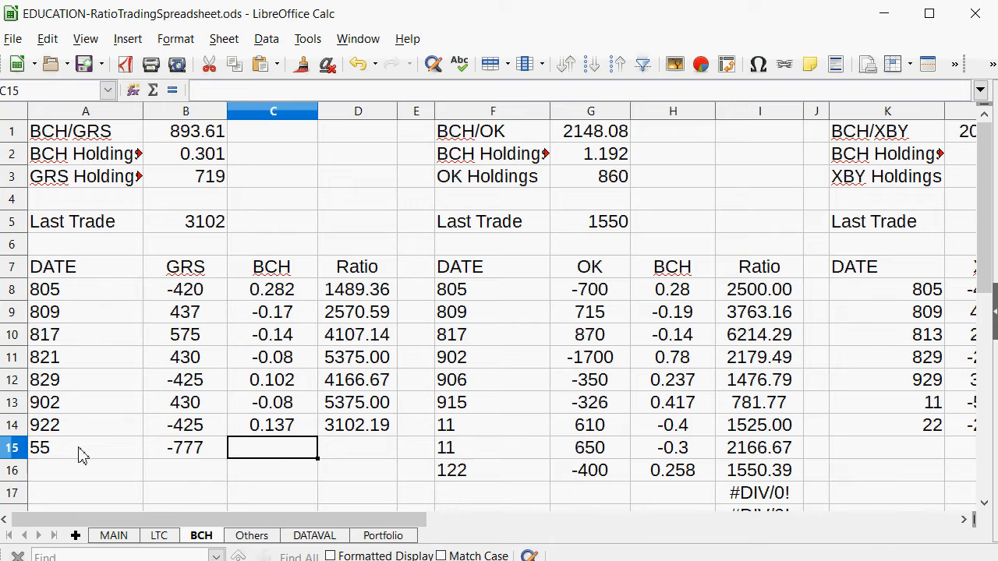
# Step: Calculate the BCH amount of the new trade in C15 with the formula =B15/B1
pyautogui.write('=')
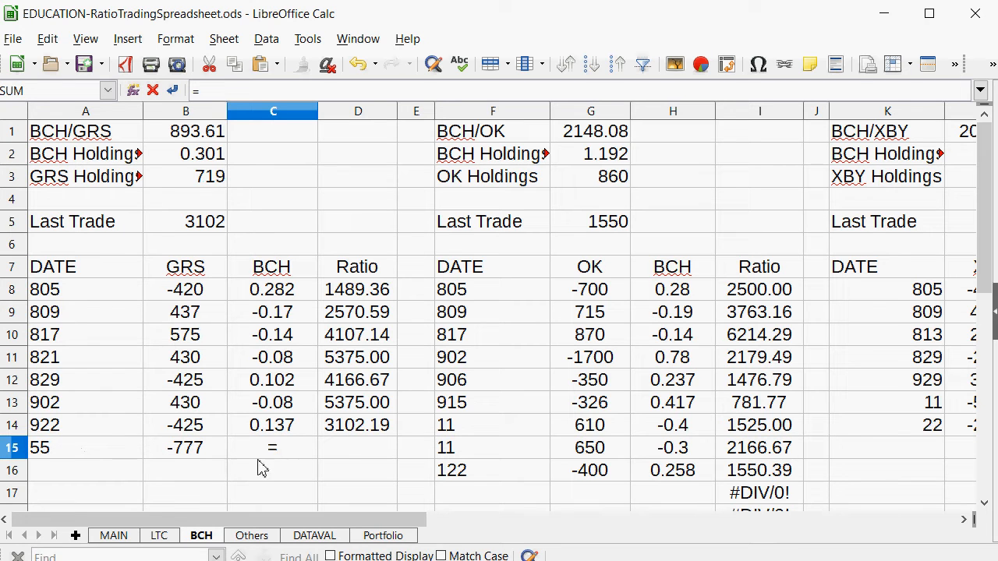
pyautogui.click(176, 456)
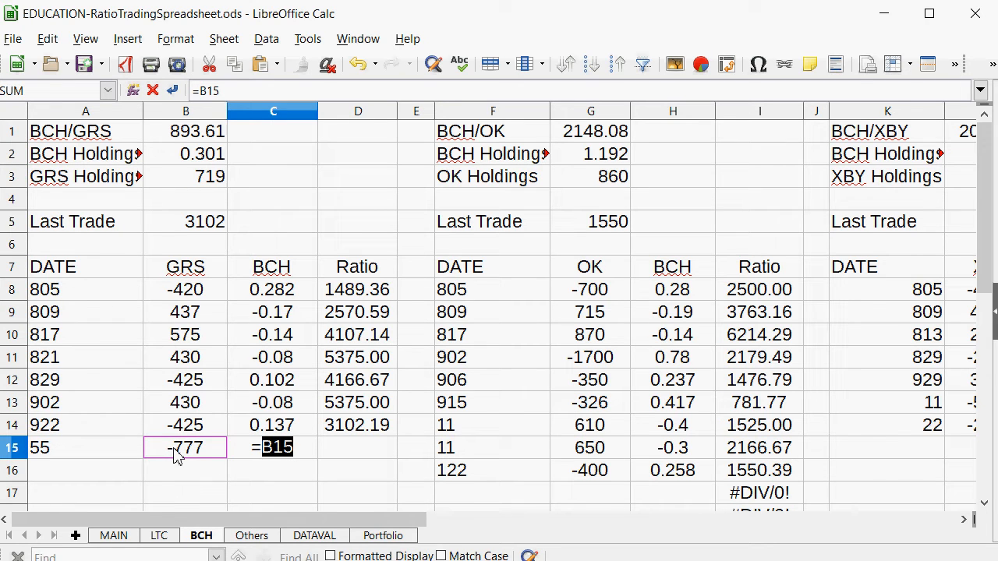
pyautogui.write('/')
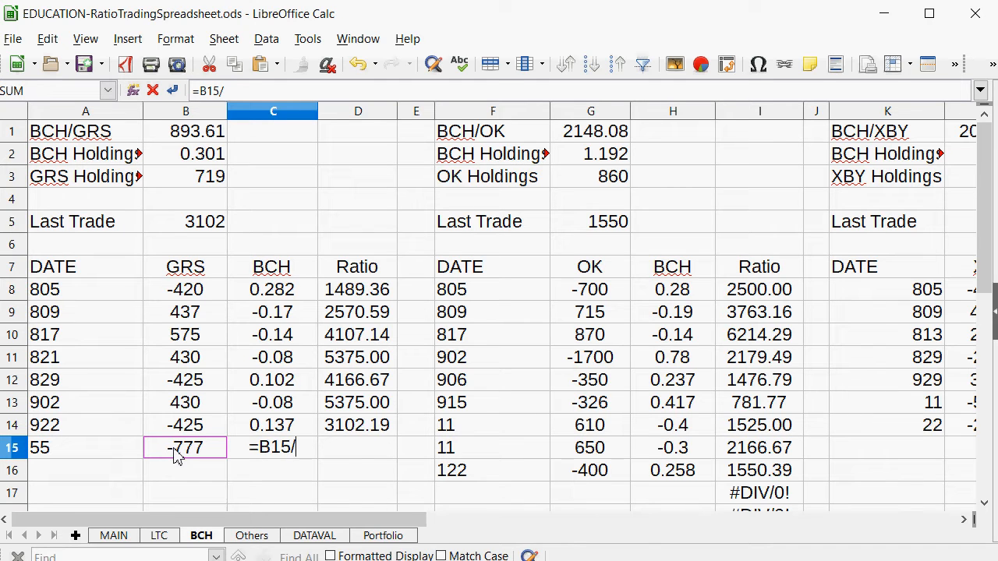
pyautogui.click(185, 134)
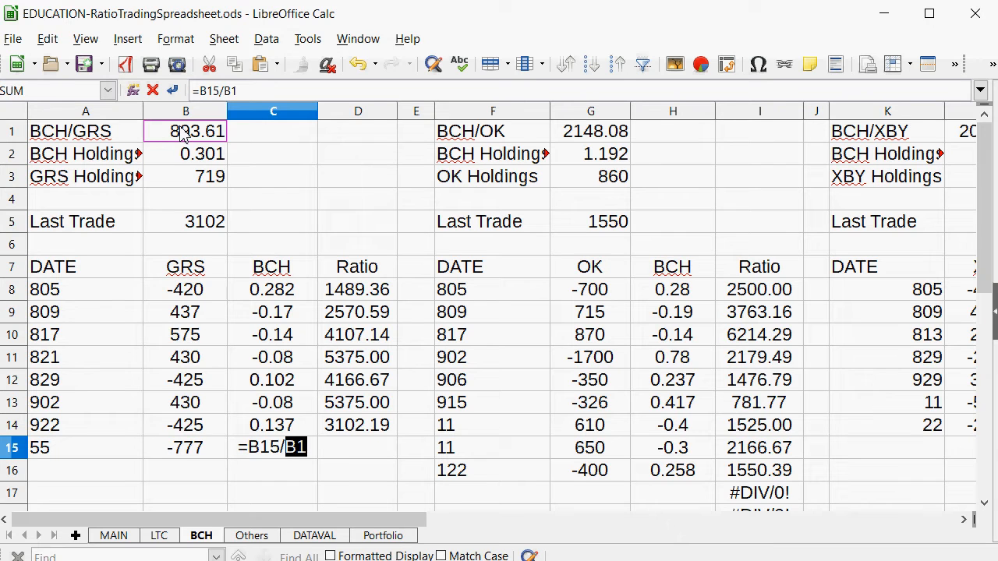
pyautogui.press('Return')
pyautogui.press('Up')
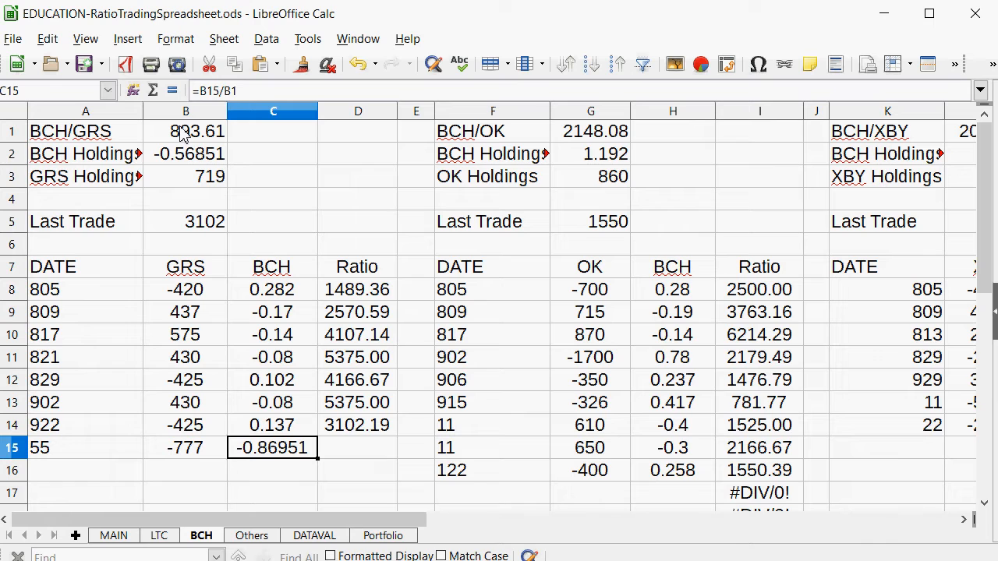
# Step: Replace the new BCH/GRS trade's BCH amount in C15 with .869 and copy the Ratio formula from D14 into D15
pyautogui.write('.869')
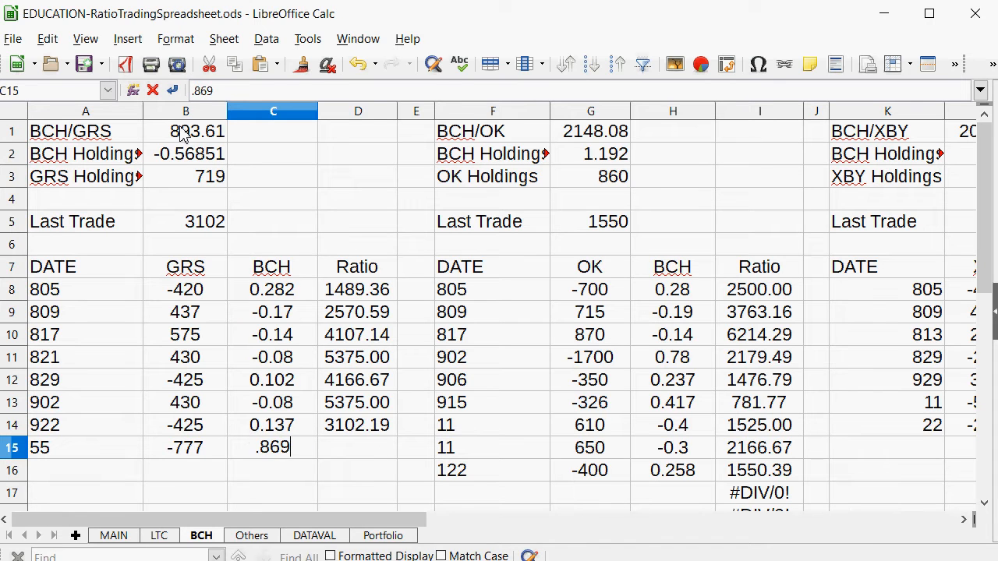
pyautogui.press('Return')
pyautogui.press('Up')
pyautogui.press('Up')
pyautogui.press('Up')
pyautogui.press('Right')
pyautogui.press('Right')
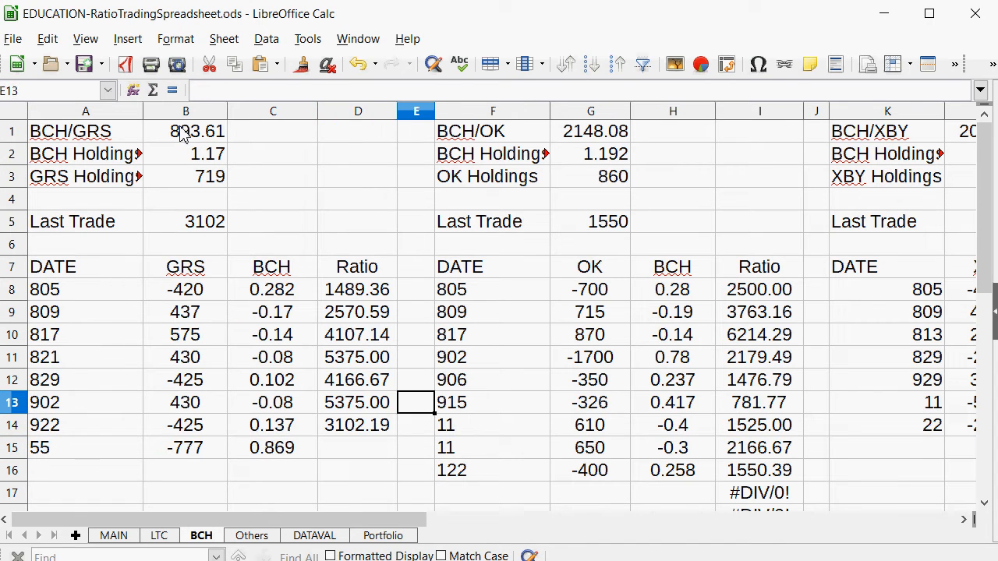
pyautogui.press('Down')
pyautogui.press('Left')
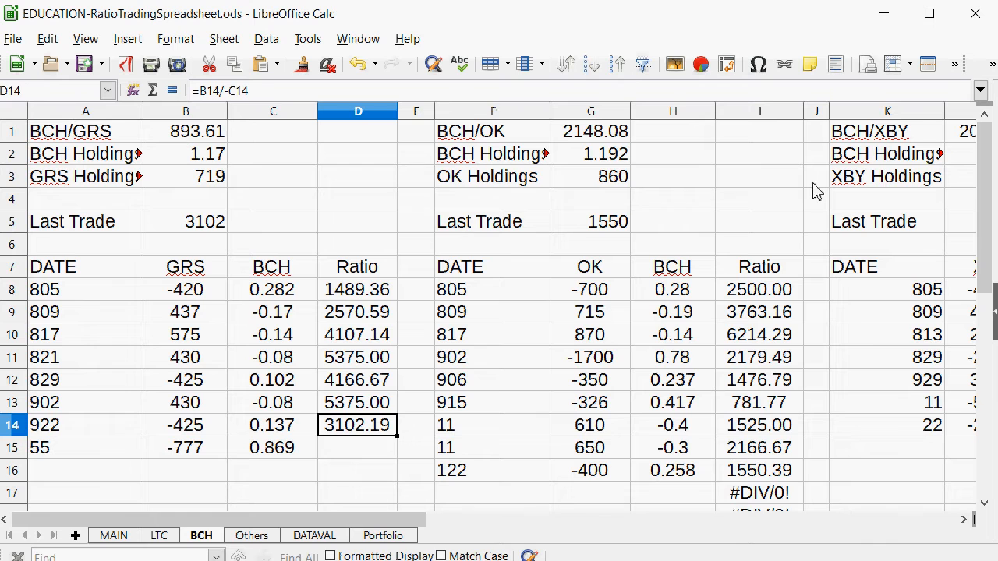
pyautogui.rightClick(359, 432)
pyautogui.click(394, 463)
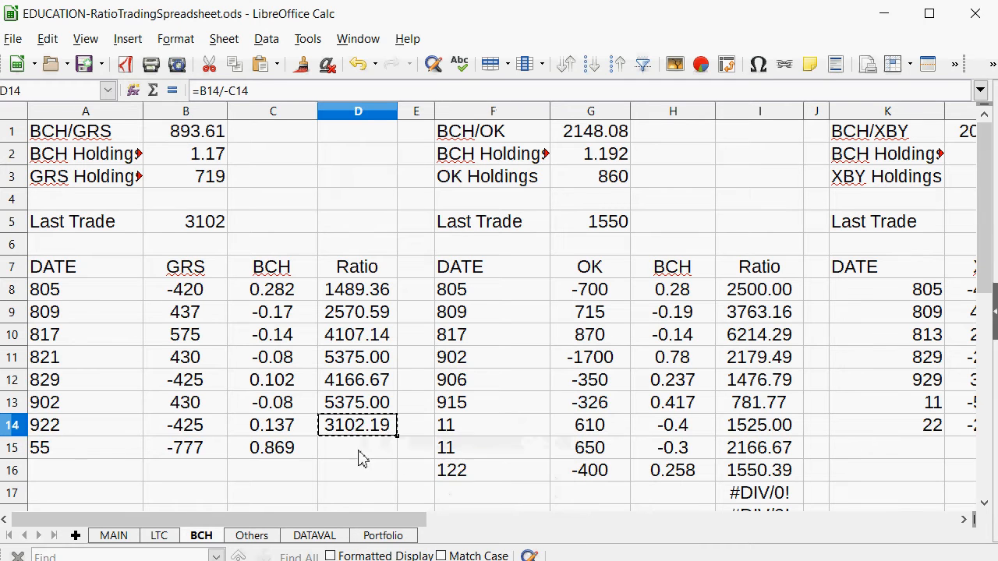
pyautogui.click(356, 448)
pyautogui.rightClick(357, 447)
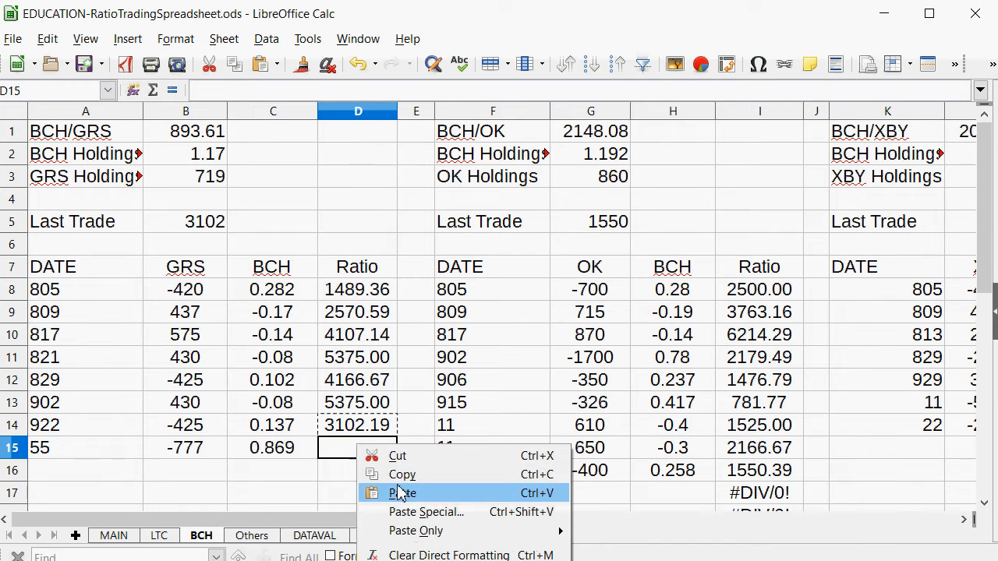
pyautogui.click(398, 493)
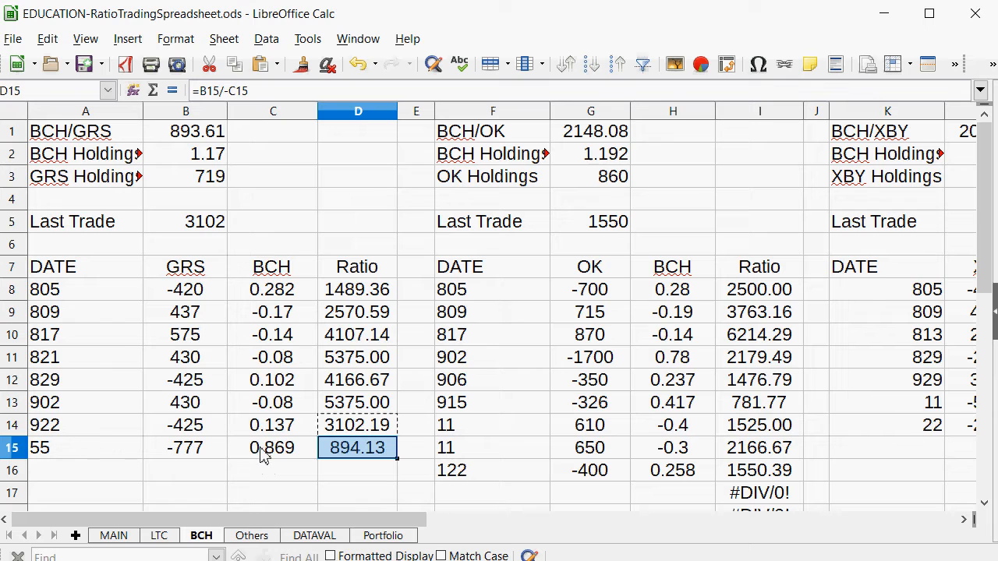
# Step: Set the BCH/GRS Last Trade value in B5 to 894
pyautogui.click(171, 231)
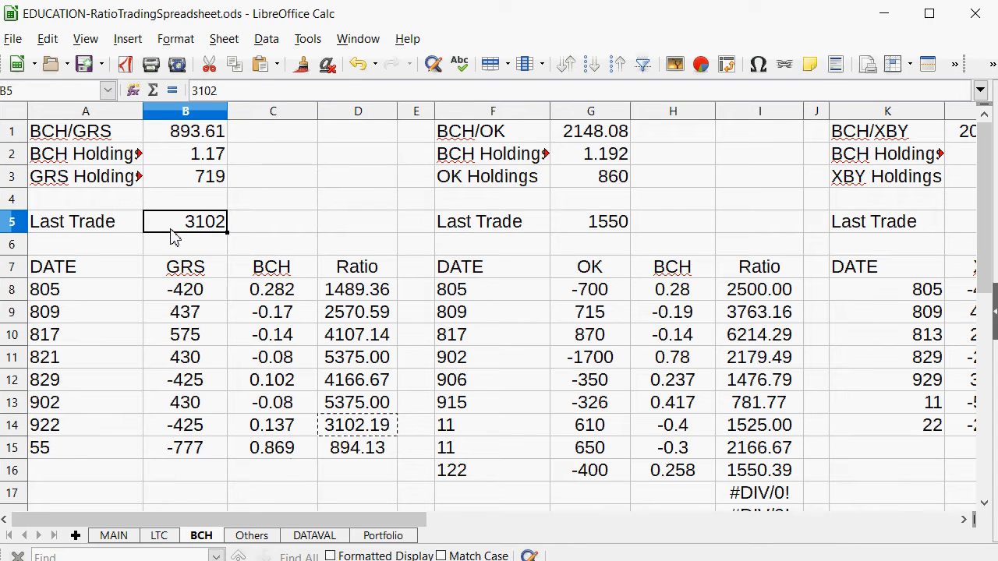
pyautogui.write('894')
pyautogui.press('Return')
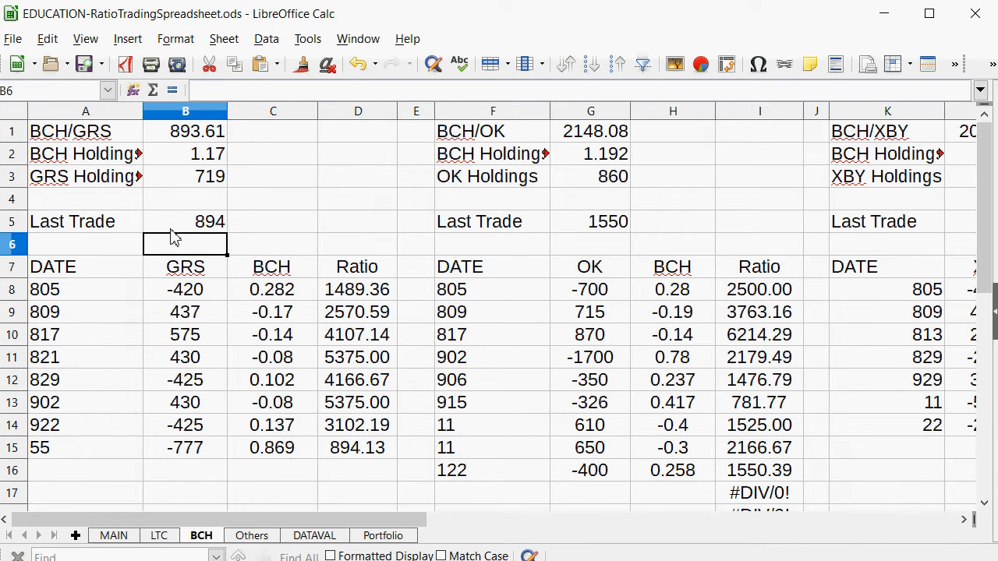
# Step: On the Others sheet, start a new GRS/OK trade in row 16 with date 15 and GRS amount 1300
pyautogui.click(253, 537)
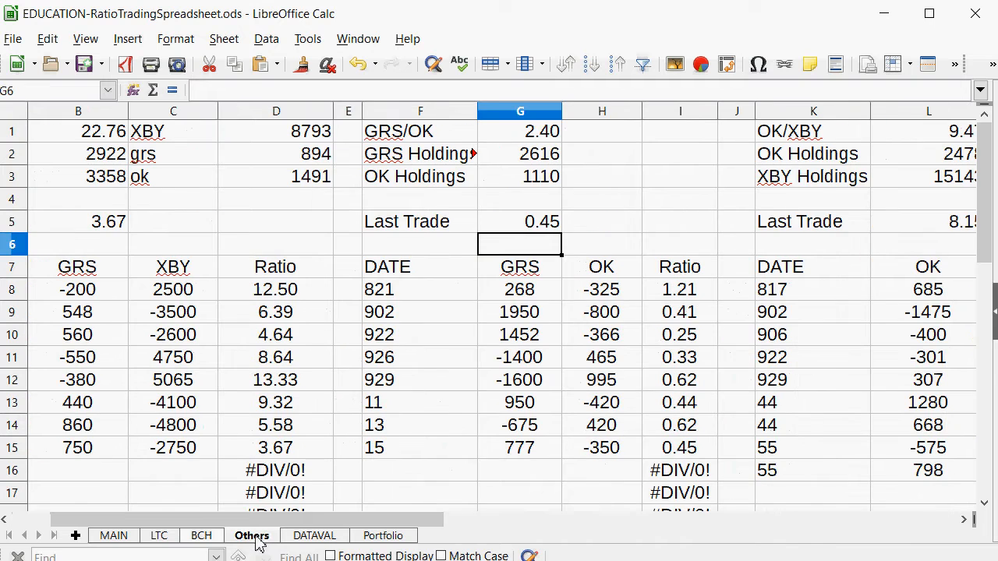
pyautogui.click(440, 163)
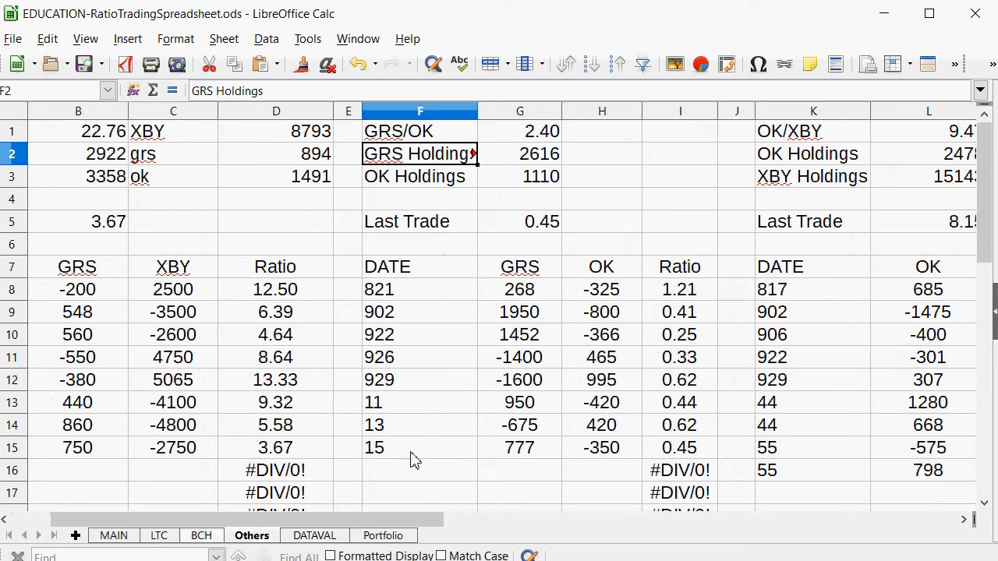
pyautogui.click(382, 469)
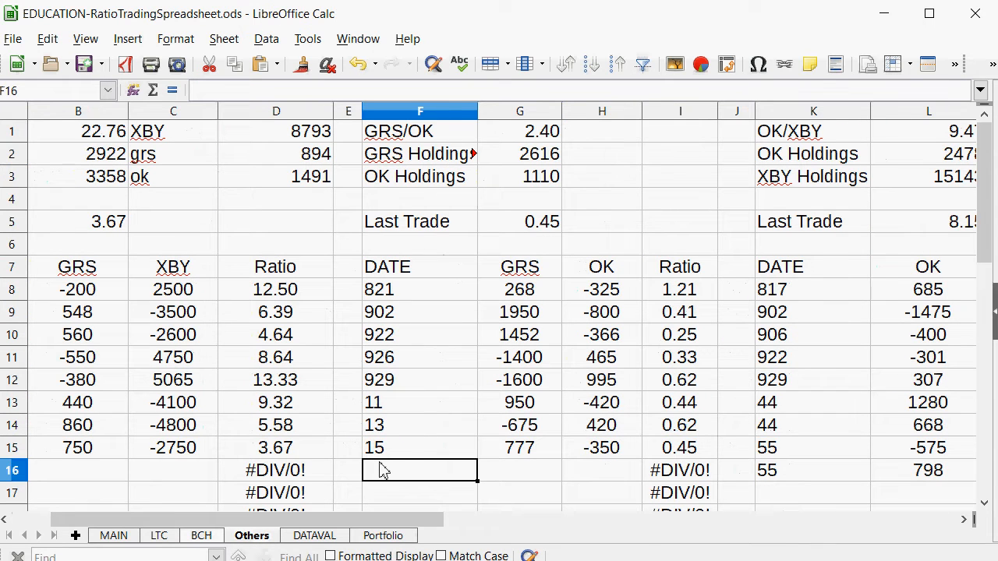
pyautogui.write('15')
pyautogui.press('Tab')
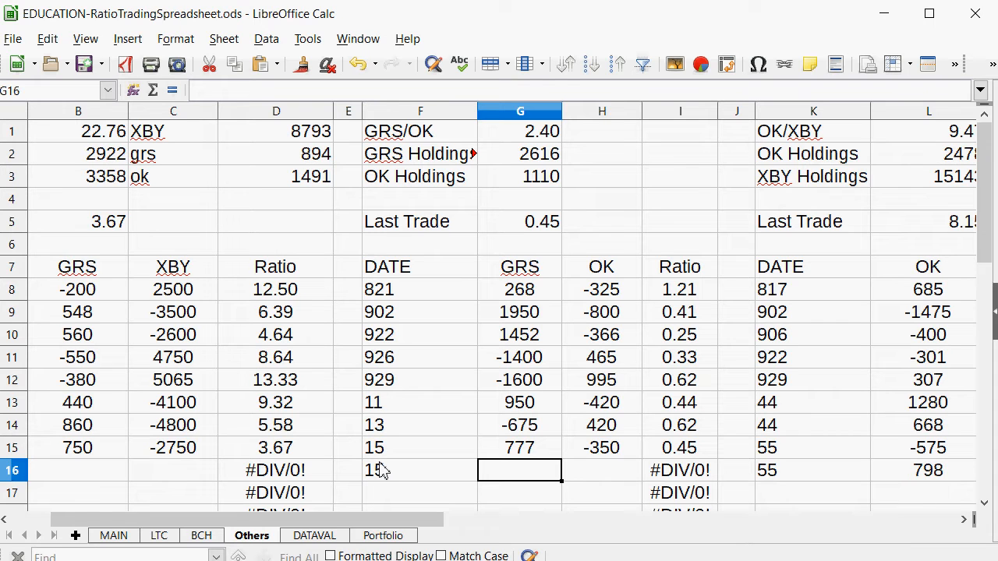
pyautogui.write('1300')
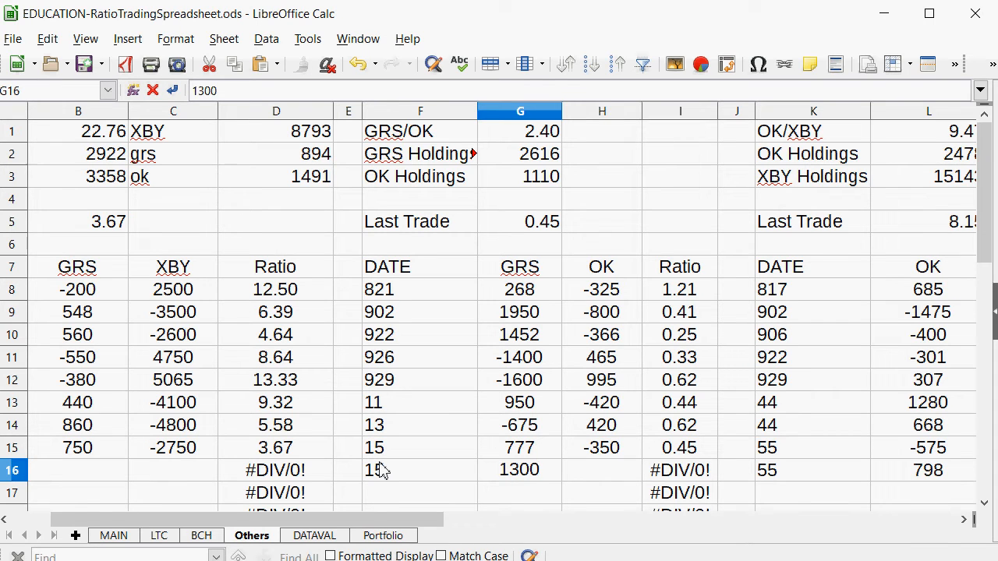
pyautogui.press('Tab')
# Step: Calculate the new trade's OK amount in H16 with =G16*2.4, and overwrite it with the rounded value 3100
pyautogui.write('=')
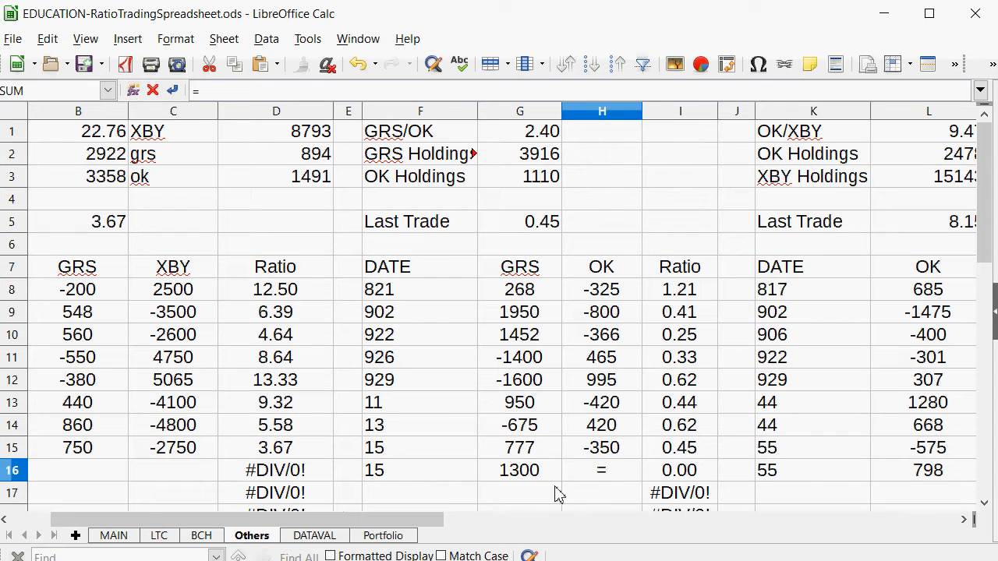
pyautogui.click(511, 475)
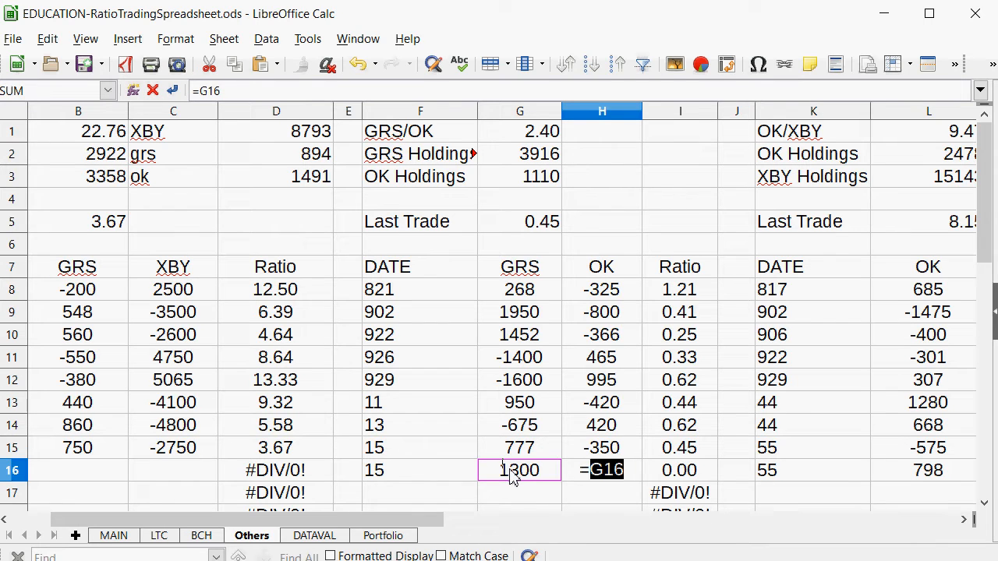
pyautogui.write('*2.4')
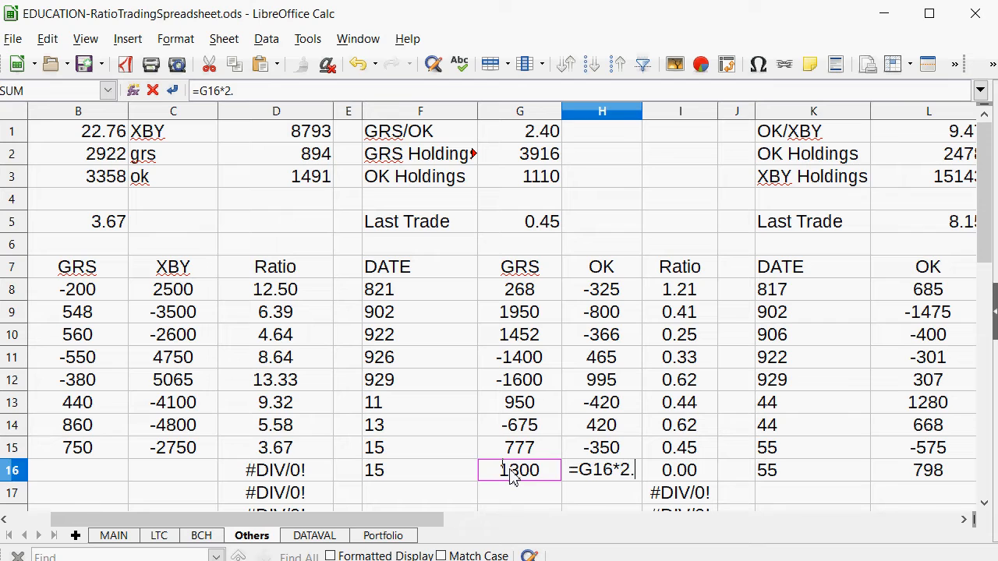
pyautogui.press('Return')
pyautogui.press('Up')
pyautogui.write('3100')
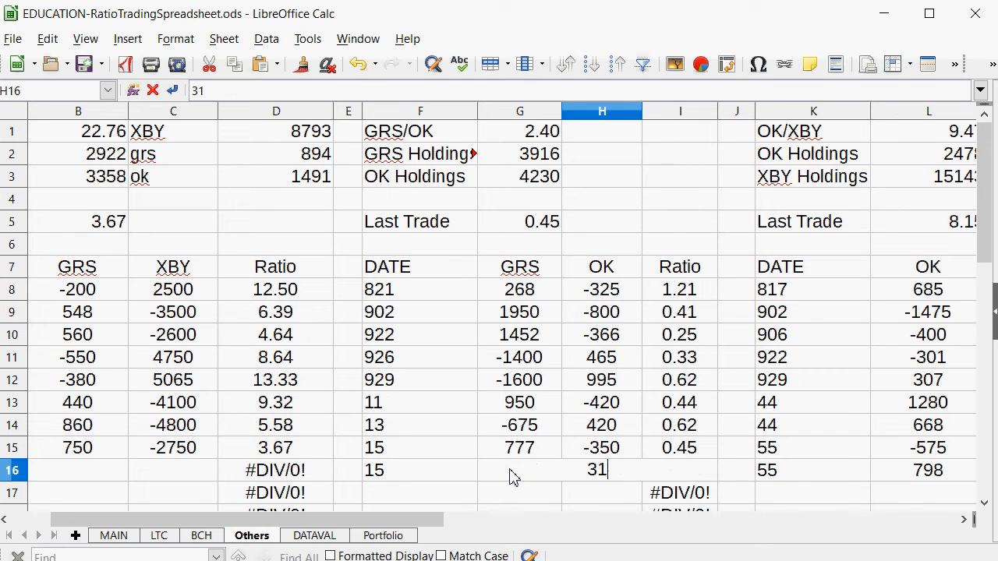
pyautogui.press('Return')
# Step: Set the GRS/OK Last Trade value in G5 to 2.38
pyautogui.press('Up')
pyautogui.press('Up')
pyautogui.press('Up')
pyautogui.press('Up')
pyautogui.press('Up')
pyautogui.press('Up')
pyautogui.press('Up')
pyautogui.press('Up')
pyautogui.press('Up')
pyautogui.press('Up')
pyautogui.press('Up')
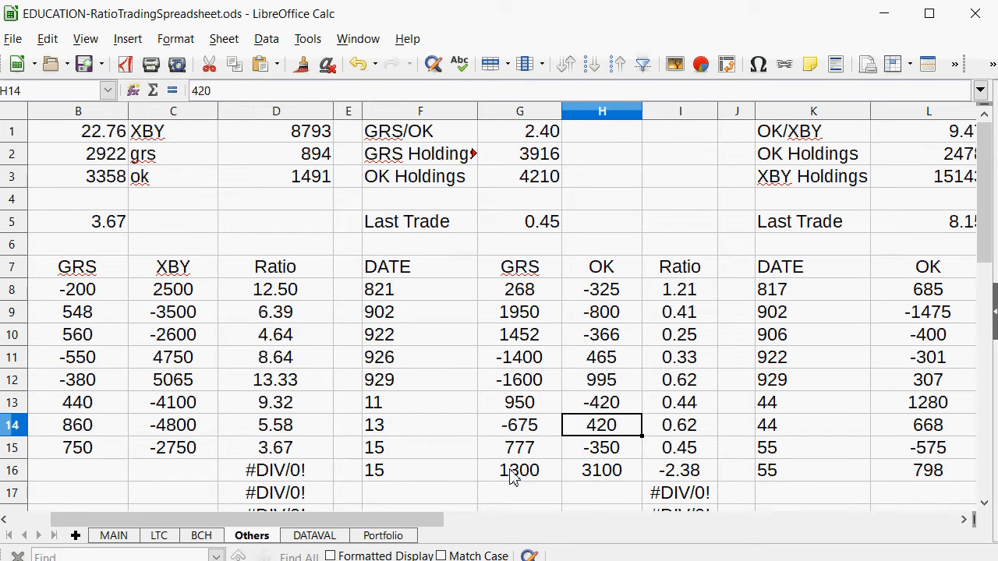
pyautogui.press('Left')
pyautogui.press('Up')
pyautogui.write('2.')
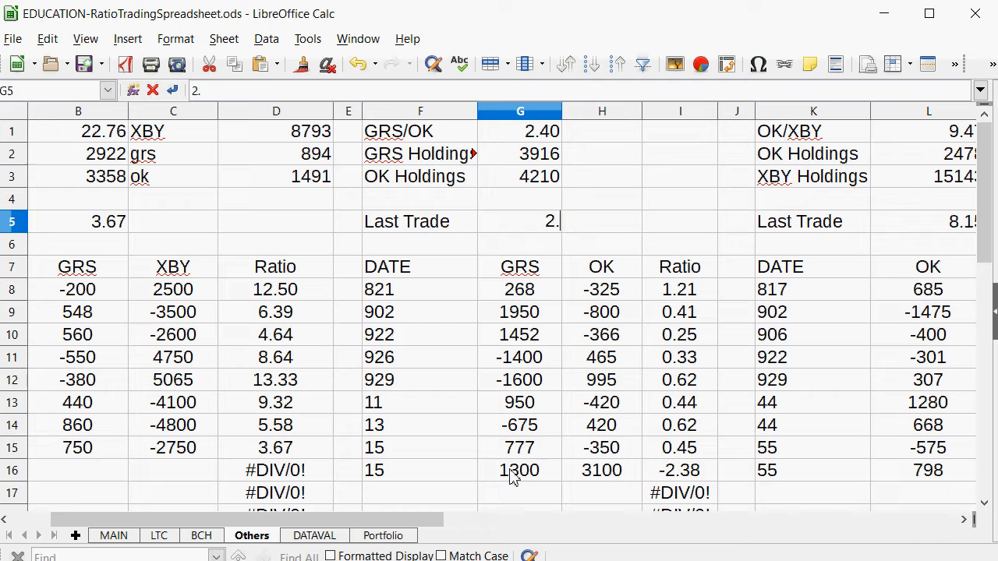
pyautogui.write('38')
pyautogui.press('Return')
# Step: Correct the GRS amount of the new GRS/OK trade in G16 to -1300
pyautogui.press('Down')
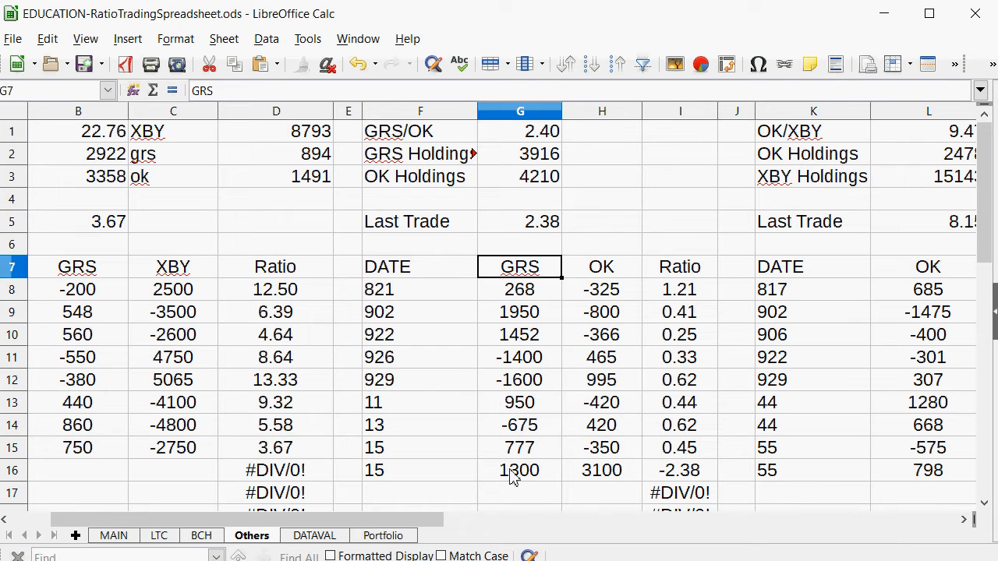
pyautogui.press('Down')
pyautogui.press('Down')
pyautogui.press('Down')
pyautogui.press('Down')
pyautogui.press('Down')
pyautogui.press('Down')
pyautogui.press('Down')
pyautogui.press('Down')
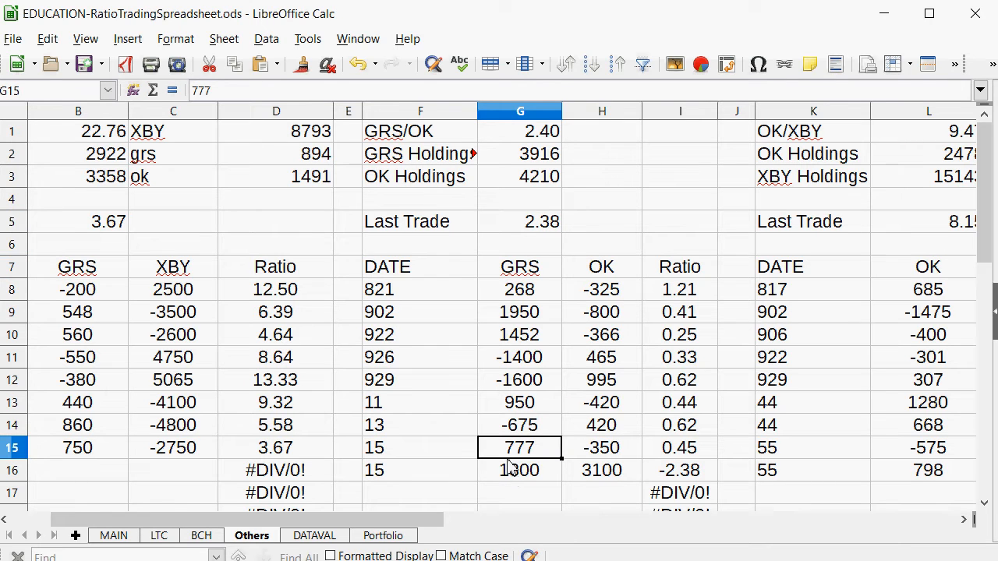
pyautogui.press('Down')
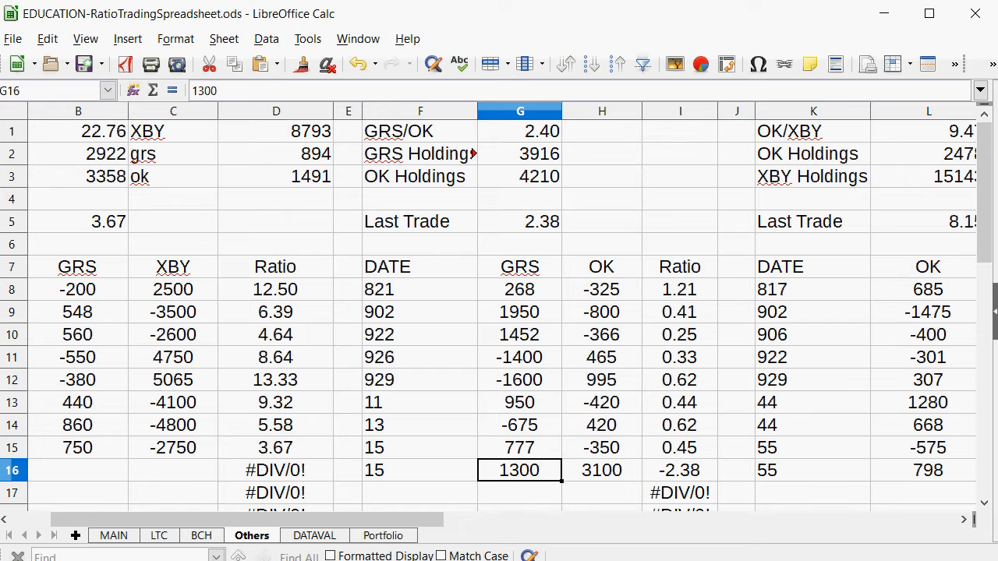
pyautogui.write('-1300')
pyautogui.press('Return')
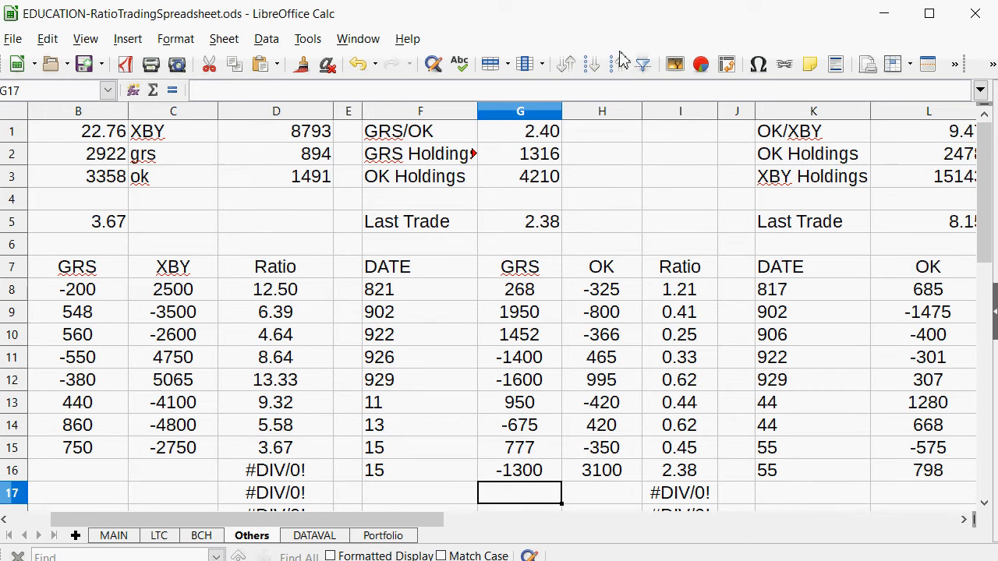
# Step: Start a new trade in row 16 of the GRS/XBY table with date 15
pyautogui.moveTo(335, 518); pyautogui.dragTo(147, 523)
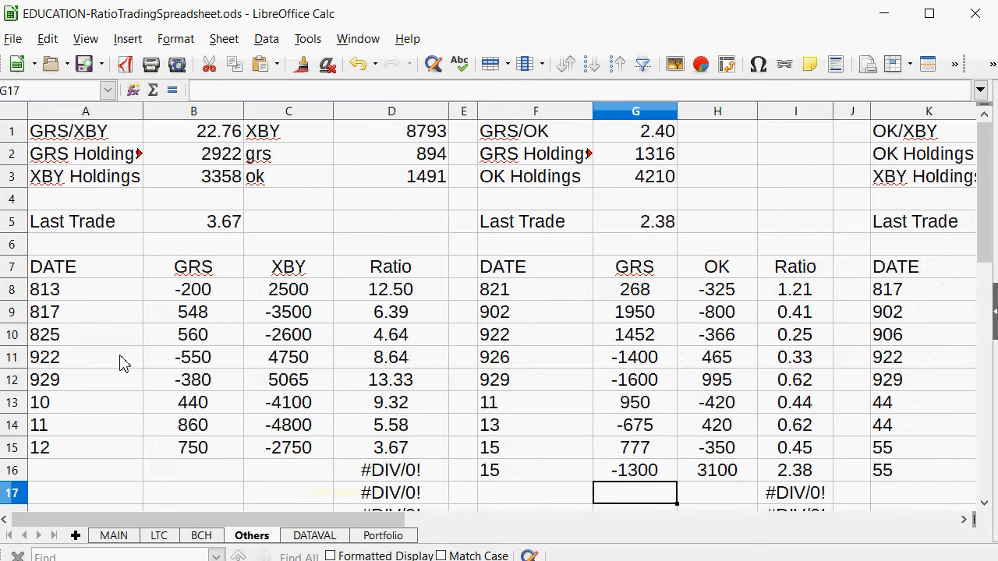
pyautogui.scroll(-2, 122, 364)
pyautogui.click(67, 349)
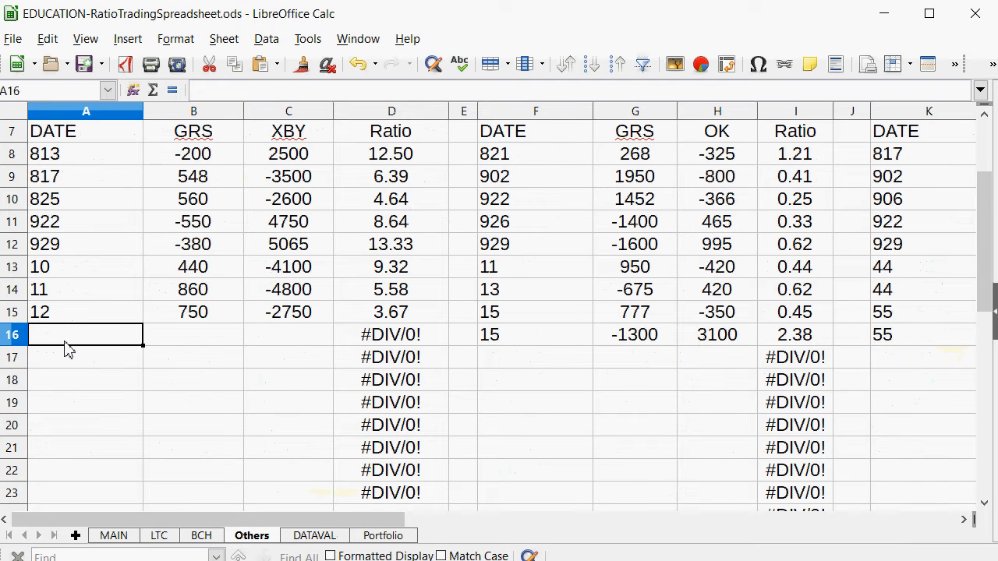
pyautogui.write('15')
pyautogui.press('Return')
pyautogui.scroll(2, 42, 322)
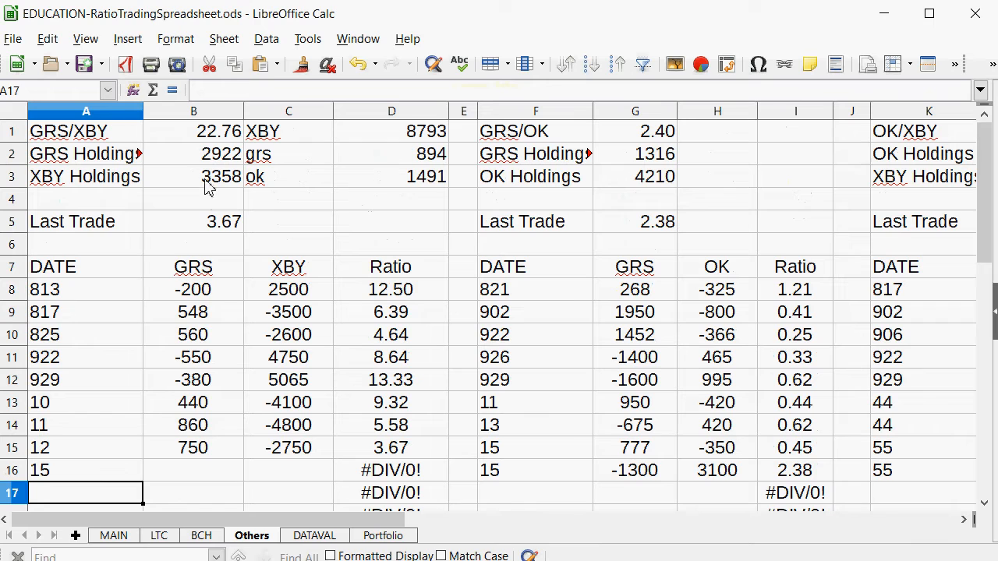
# Step: Check the GRS holdings and recent GRS amounts, and enter -1500 as the new GRS/XBY trade's GRS amount in B16
pyautogui.click(219, 162)
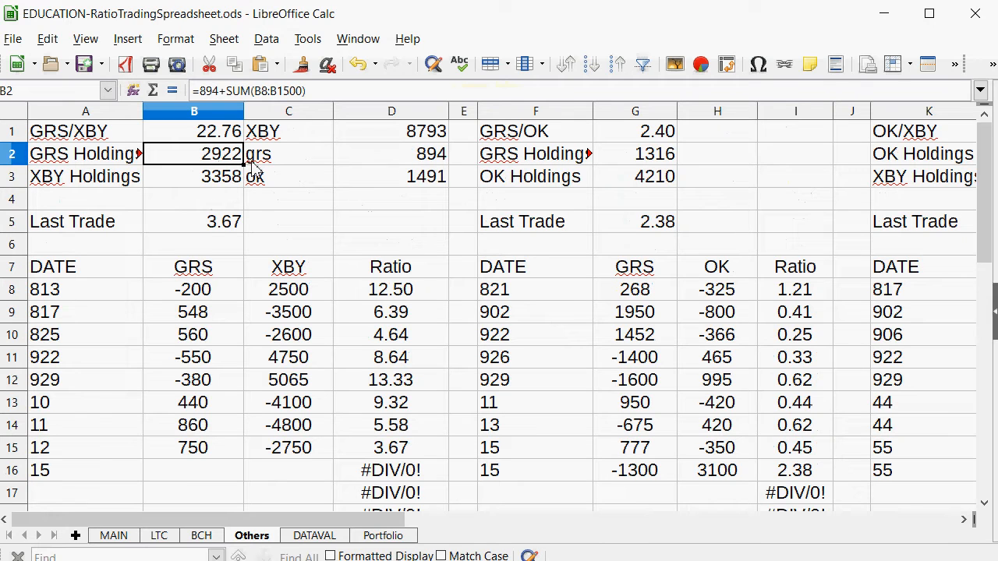
pyautogui.click(196, 493)
pyautogui.moveTo(197, 411); pyautogui.dragTo(196, 457)
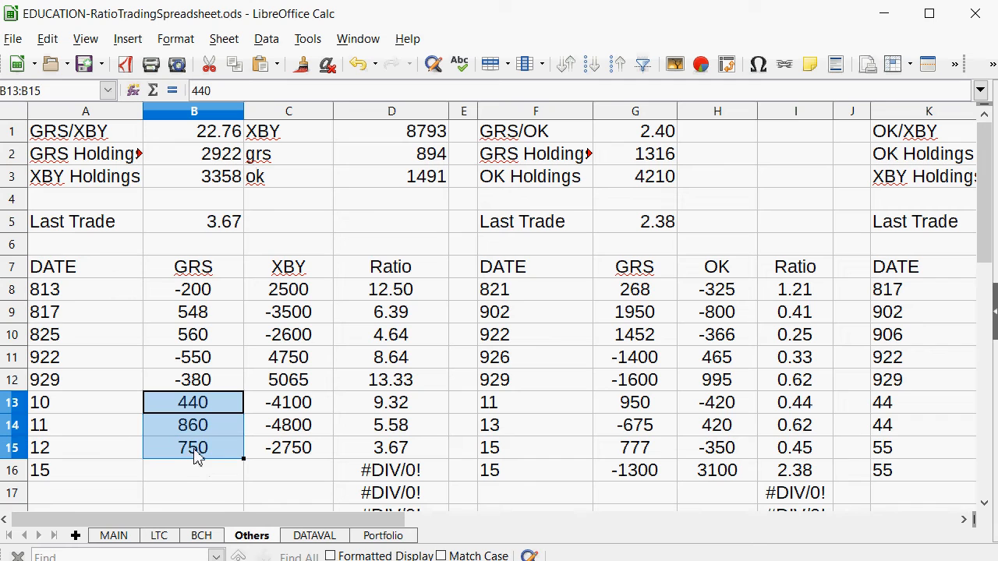
pyautogui.click(187, 480)
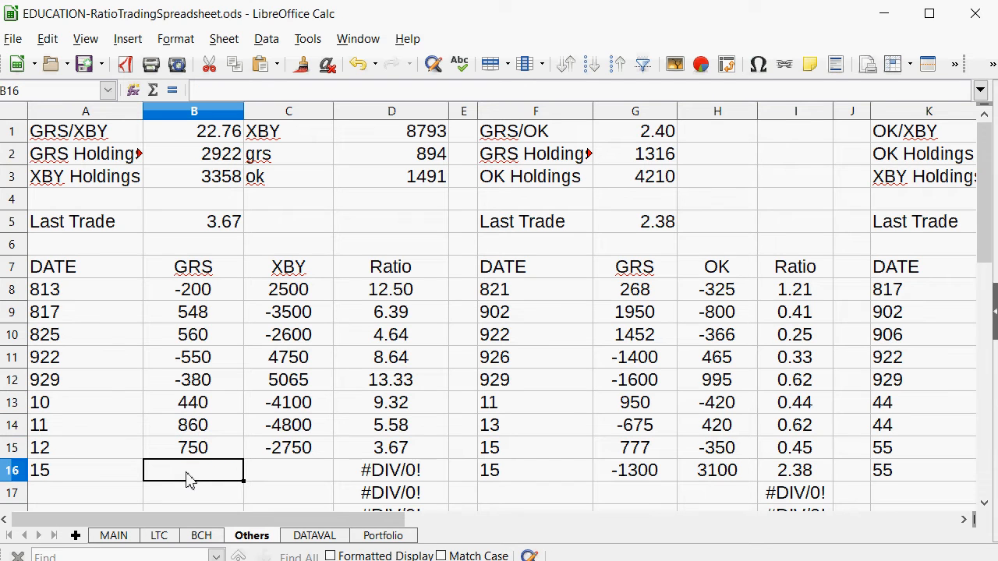
pyautogui.write('-1500')
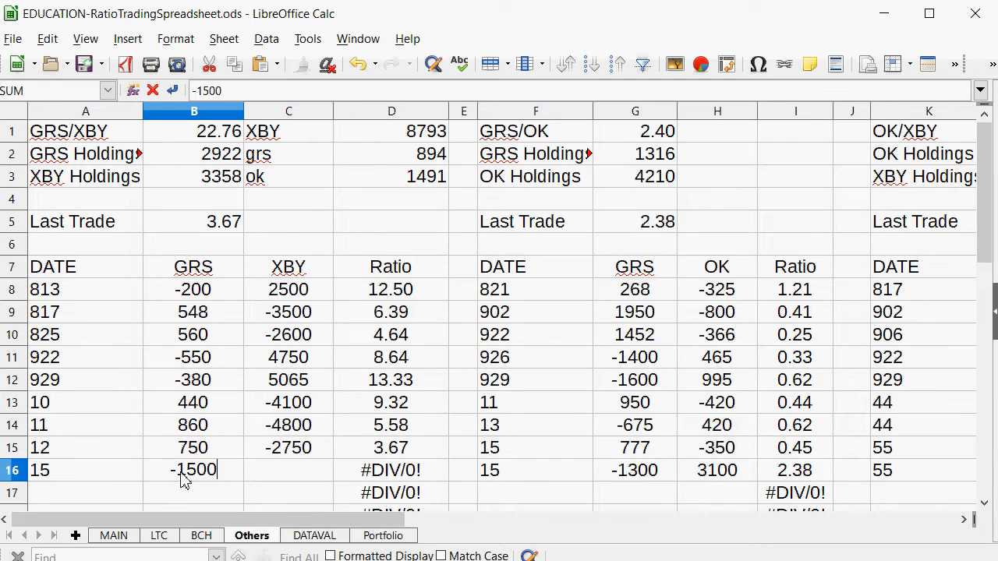
pyautogui.press('Tab')
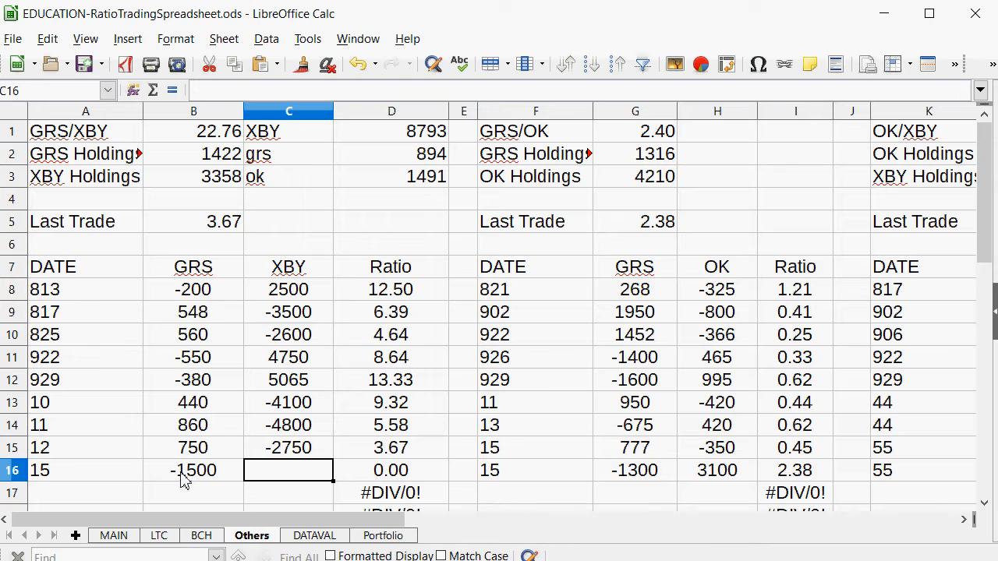
# Step: Calculate the XBY amount of the new GRS/XBY trade in C16 with the formula =B16*22.76
pyautogui.write('=')
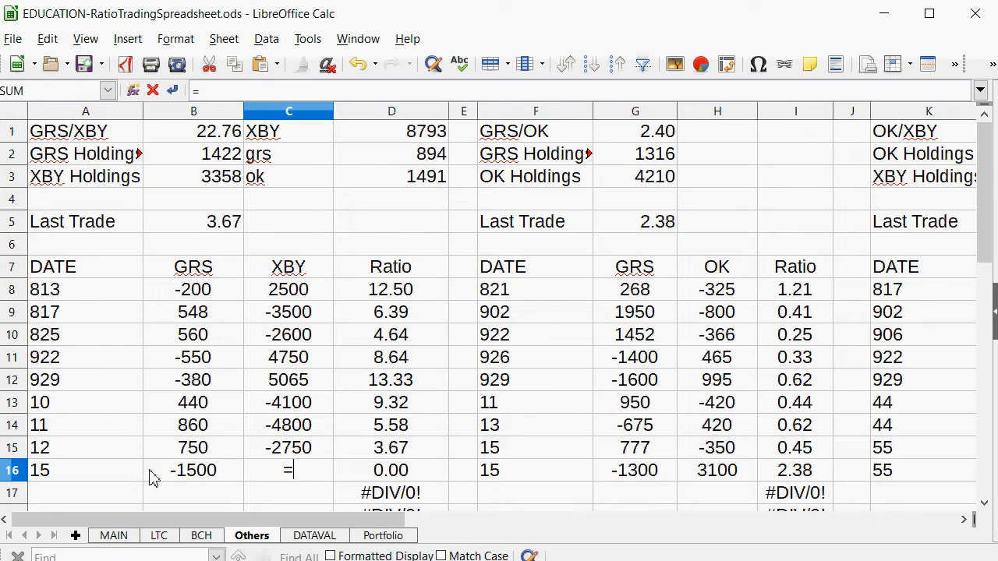
pyautogui.click(168, 476)
pyautogui.write('*22.76')
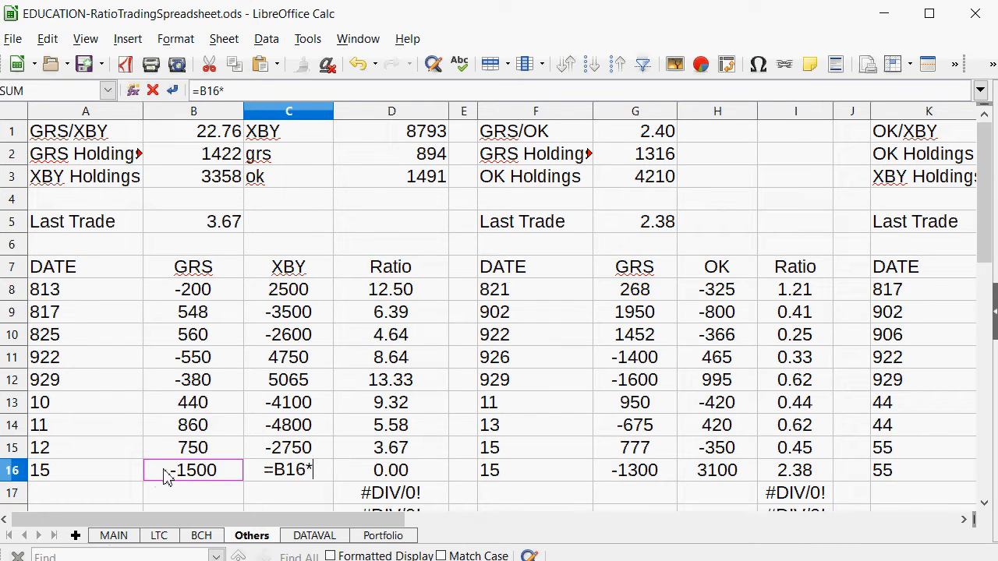
pyautogui.press('Return')
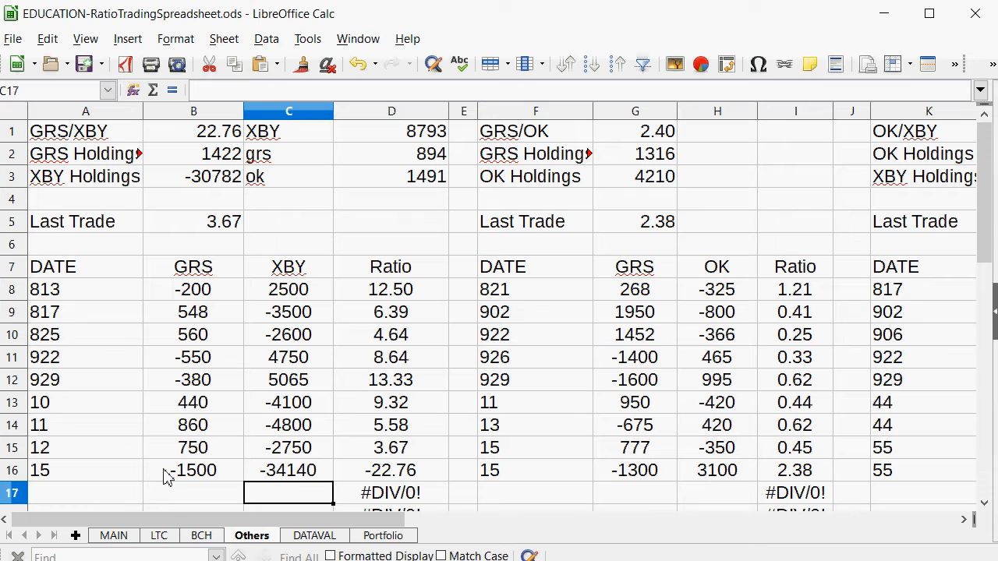
pyautogui.press('Up')
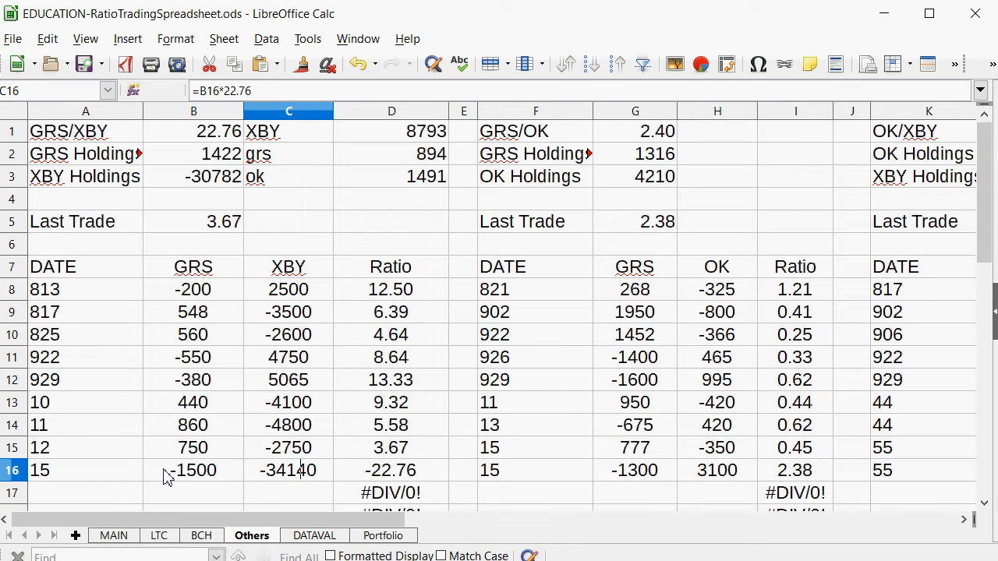
# Step: Replace the formula in C16 with a fixed XBY amount of 33750 and review the earlier XBY amounts
pyautogui.write('33750')
pyautogui.press('Return')
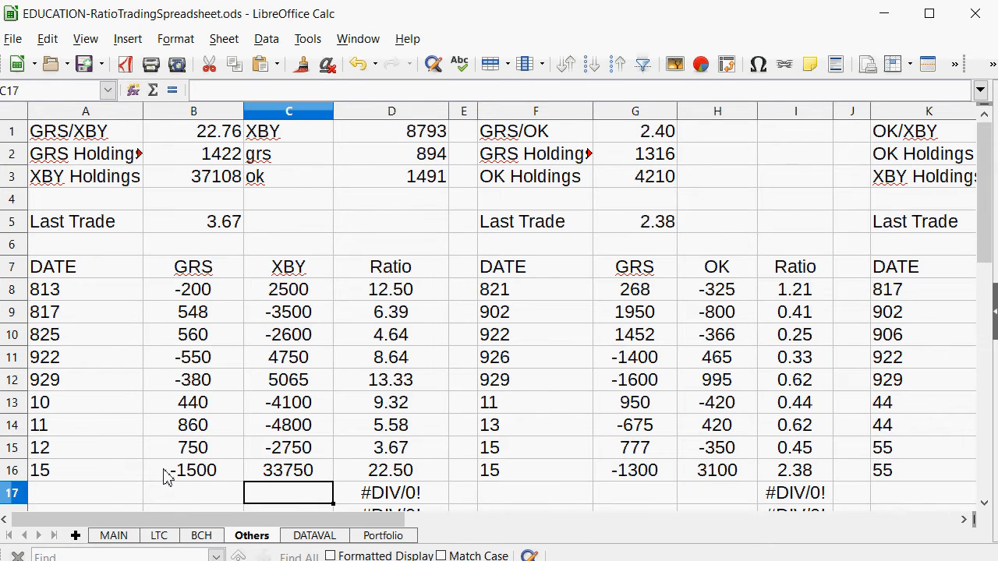
pyautogui.press('Up')
pyautogui.press('Up')
pyautogui.press('Up')
pyautogui.press('Up')
pyautogui.press('Up')
pyautogui.press('Up')
pyautogui.press('Up')
pyautogui.press('Up')
pyautogui.press('Down')
pyautogui.press('Down')
pyautogui.press('Down')
pyautogui.press('Down')
pyautogui.press('Down')
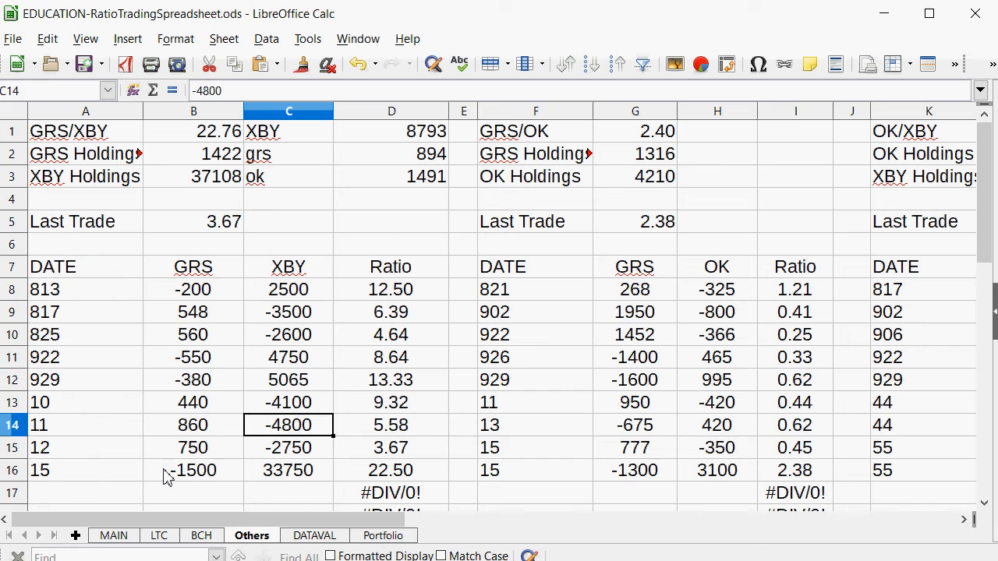
# Step: Correct the XBY amount of the new GRS/XBY trade in C16 to 33850
pyautogui.press('Down')
pyautogui.press('Down')
pyautogui.write('33')
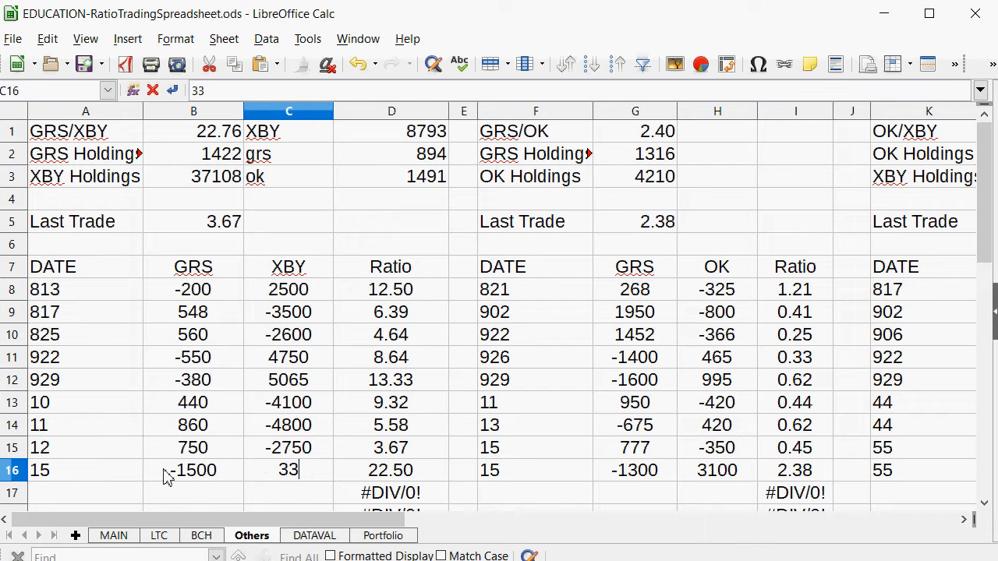
pyautogui.write('850')
pyautogui.press('Return')
pyautogui.press('Up')
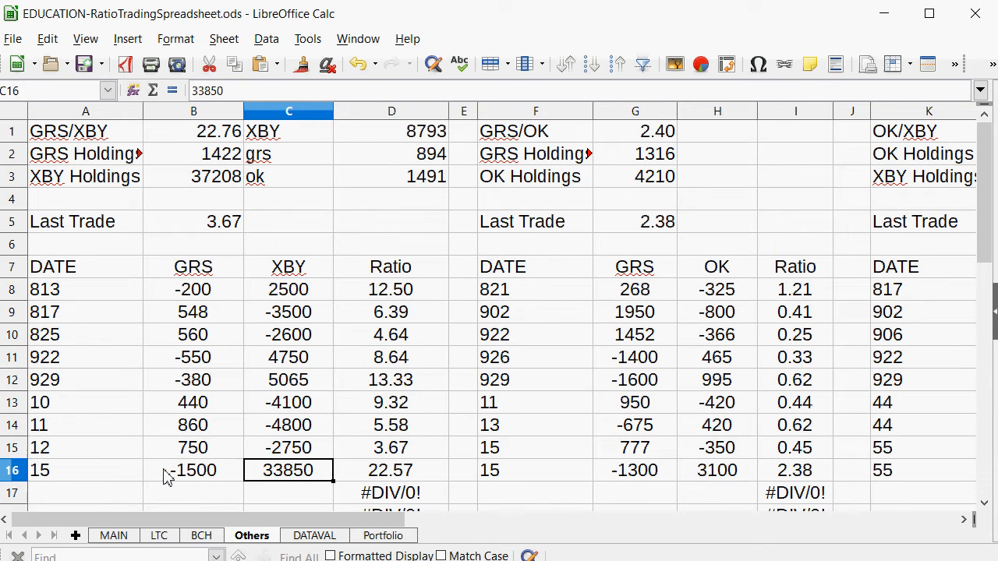
# Step: Set the GRS/XBY Last Trade ratio in B5 to 22.57
pyautogui.press('Up')
pyautogui.press('Up')
pyautogui.press('Up')
pyautogui.press('Up')
pyautogui.press('Up')
pyautogui.press('Up')
pyautogui.press('Up')
pyautogui.press('Up')
pyautogui.press('Up')
pyautogui.press('Left')
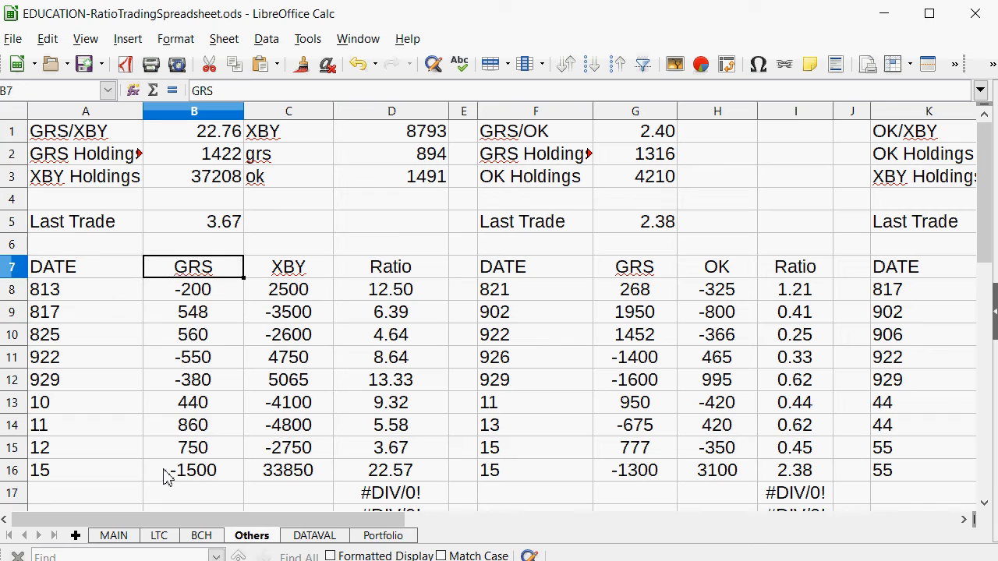
pyautogui.press('Up')
pyautogui.press('Up')
pyautogui.write('22.57')
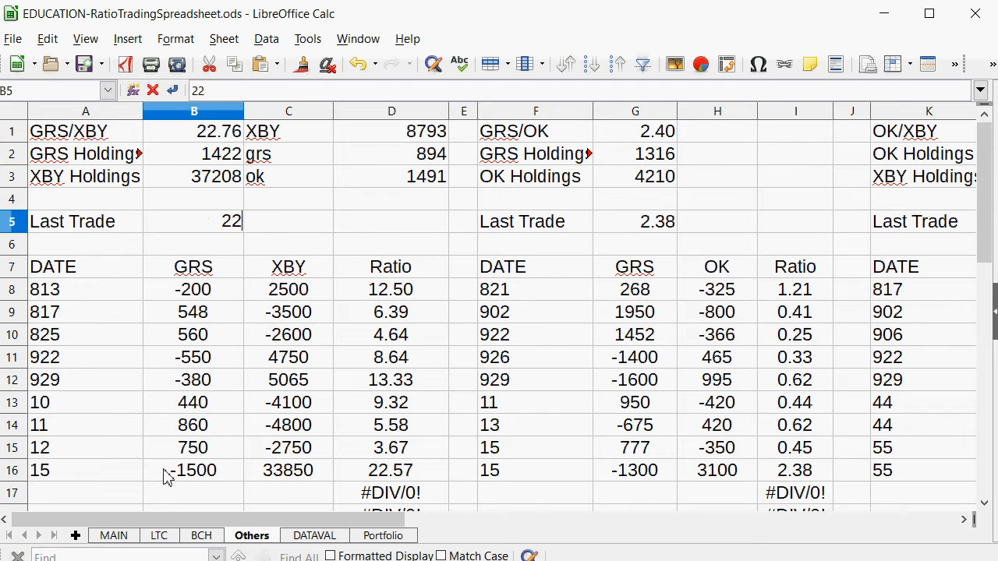
pyautogui.press('Return')
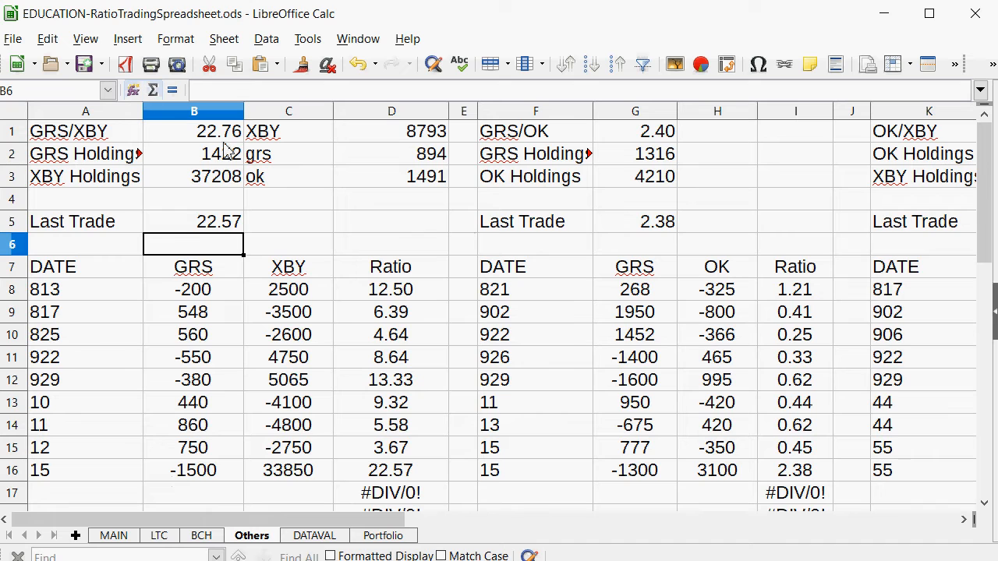
# Step: Compare the latest GRS/XBY trades with the current ratio, and examine the BCH/XBY and BCH/OK rows on the MAIN sheet
pyautogui.click(232, 230)
pyautogui.click(230, 134)
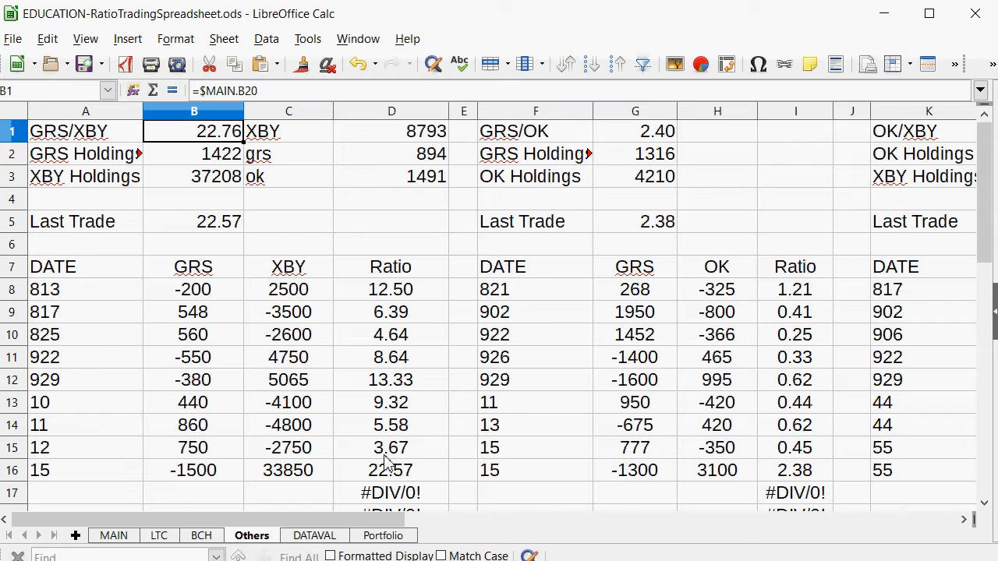
pyautogui.moveTo(396, 445); pyautogui.dragTo(47, 470)
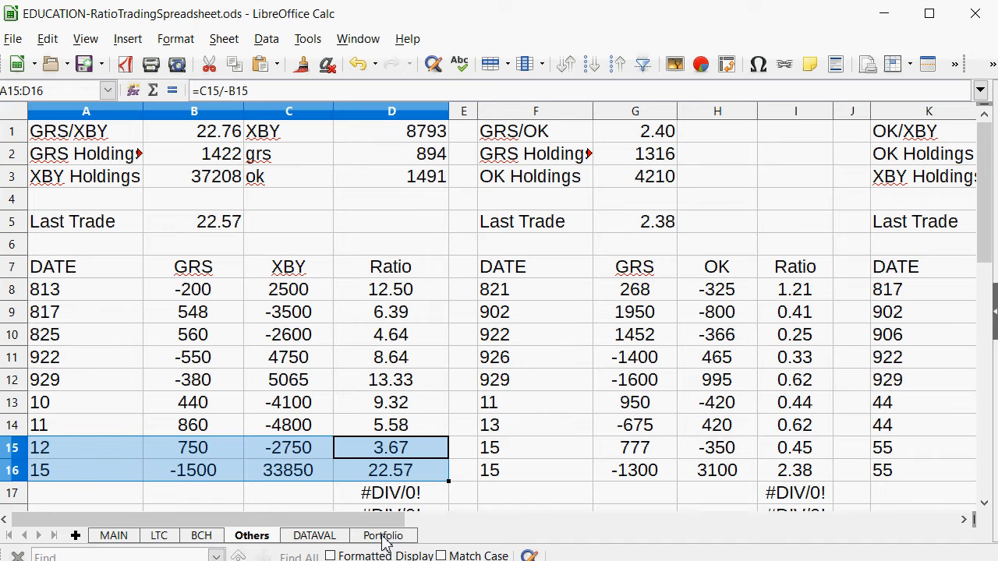
pyautogui.click(115, 537)
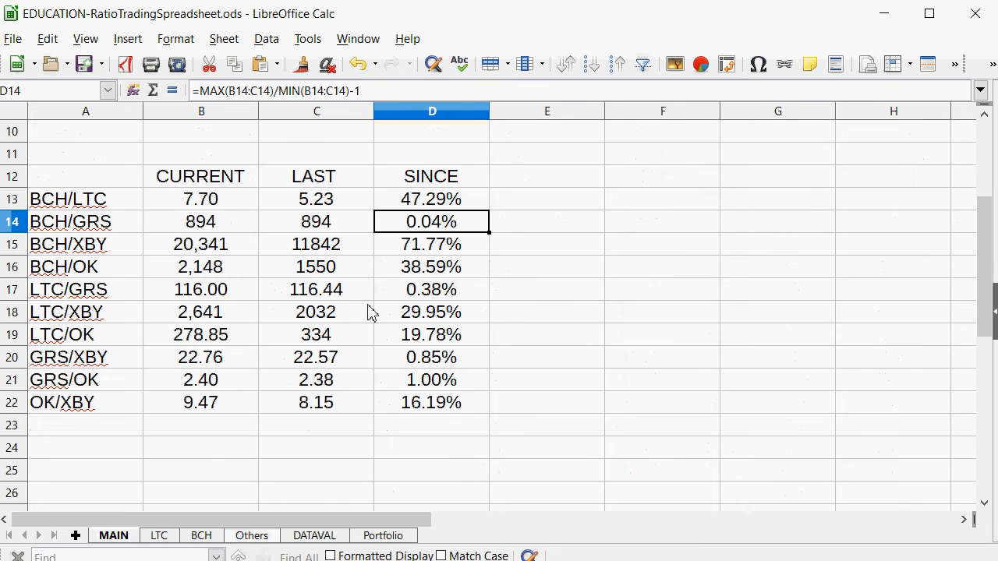
pyautogui.moveTo(449, 245); pyautogui.dragTo(78, 277)
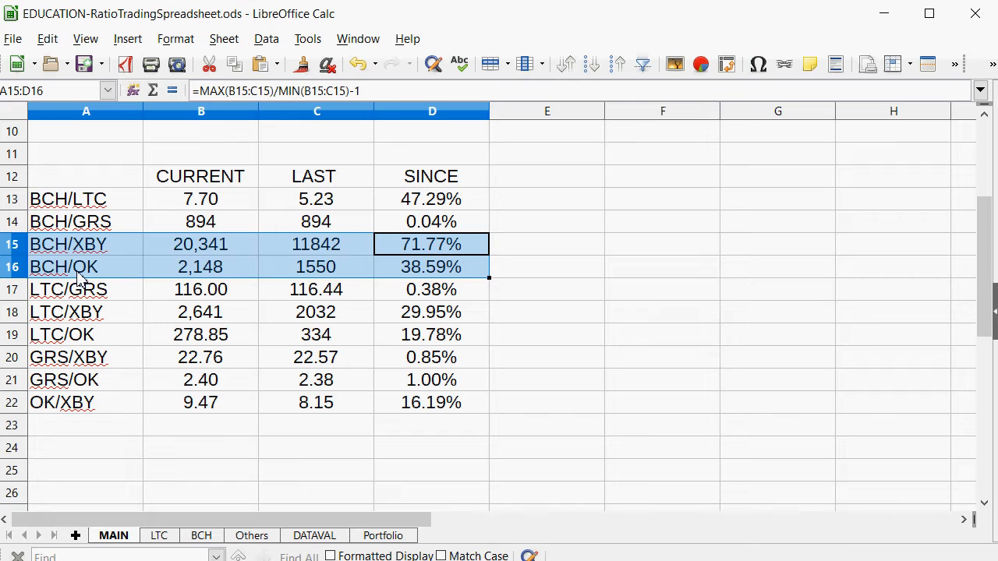
pyautogui.moveTo(452, 246); pyautogui.dragTo(77, 248)
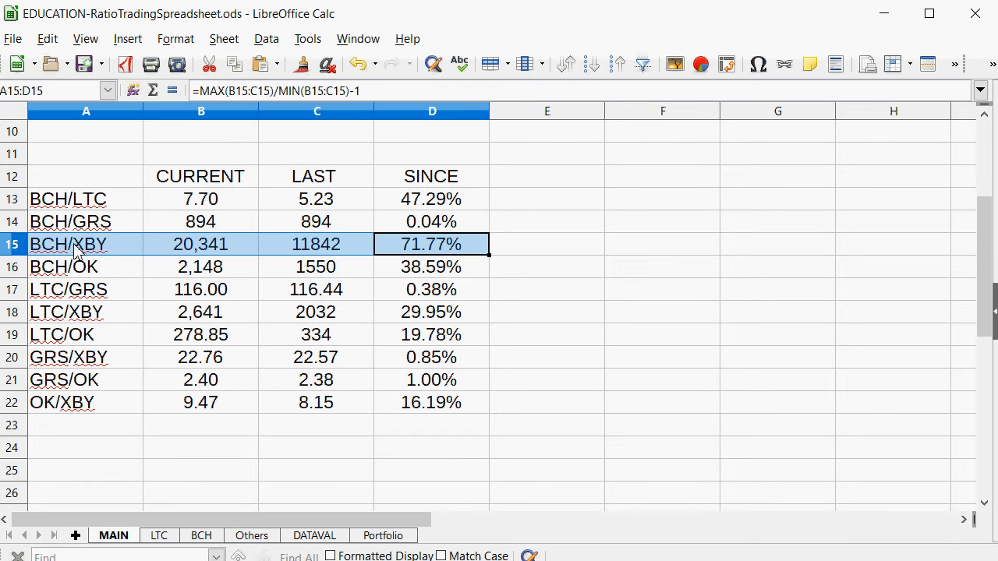
# Step: Start a new trade in row 13 of the BCH/LTC table on the LTC sheet with date 15
pyautogui.click(159, 536)
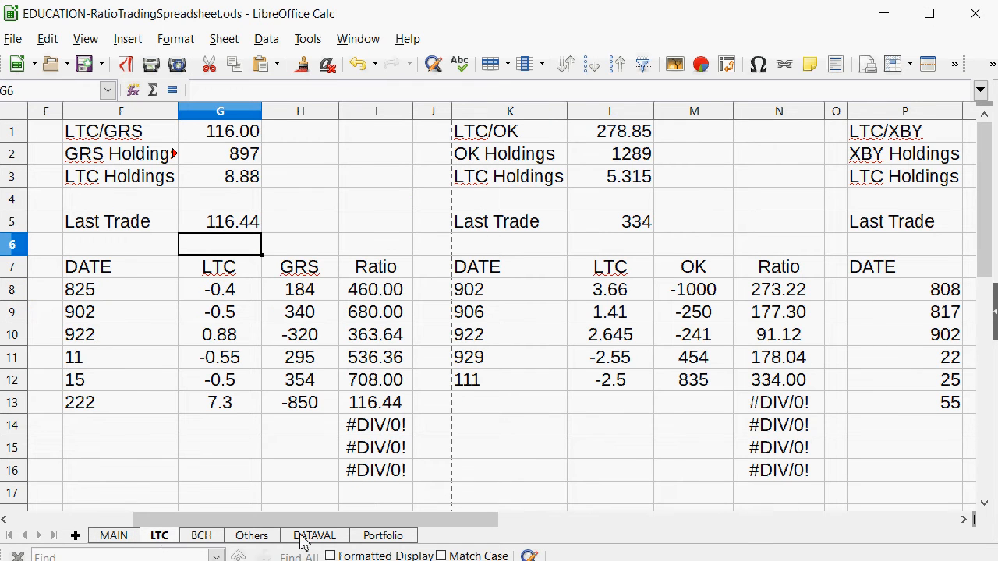
pyautogui.moveTo(296, 526); pyautogui.dragTo(171, 521)
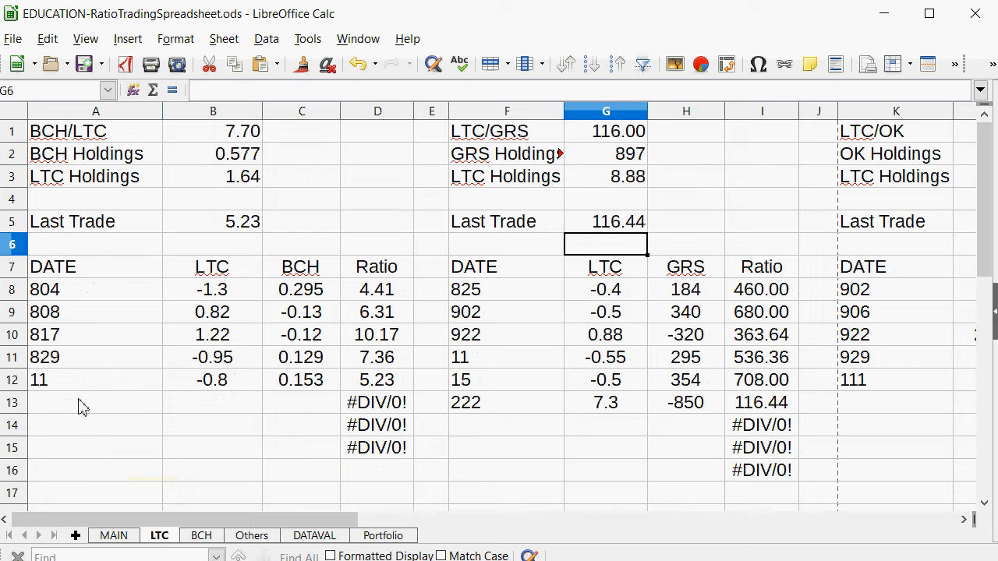
pyautogui.click(49, 406)
pyautogui.write('15')
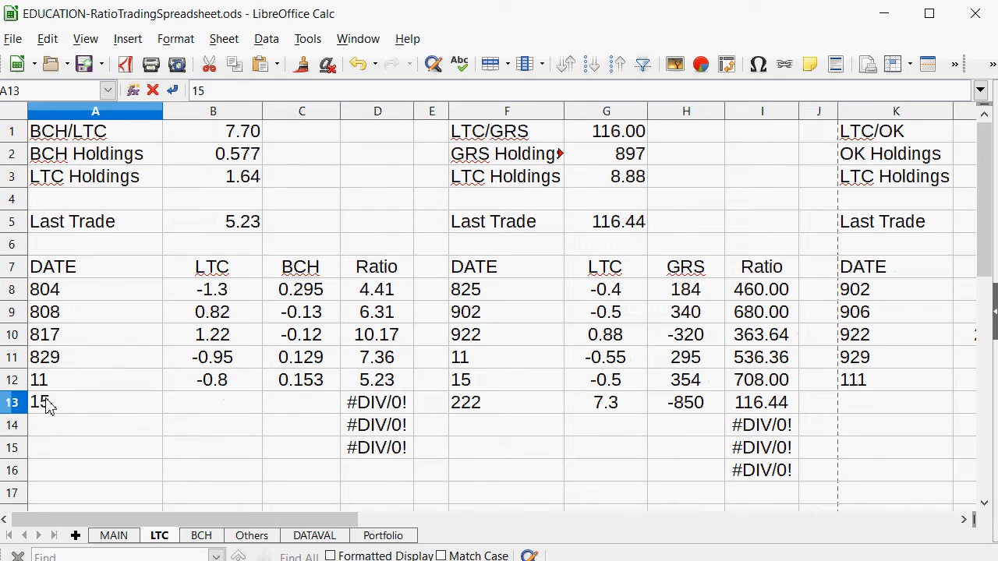
pyautogui.press('Tab')
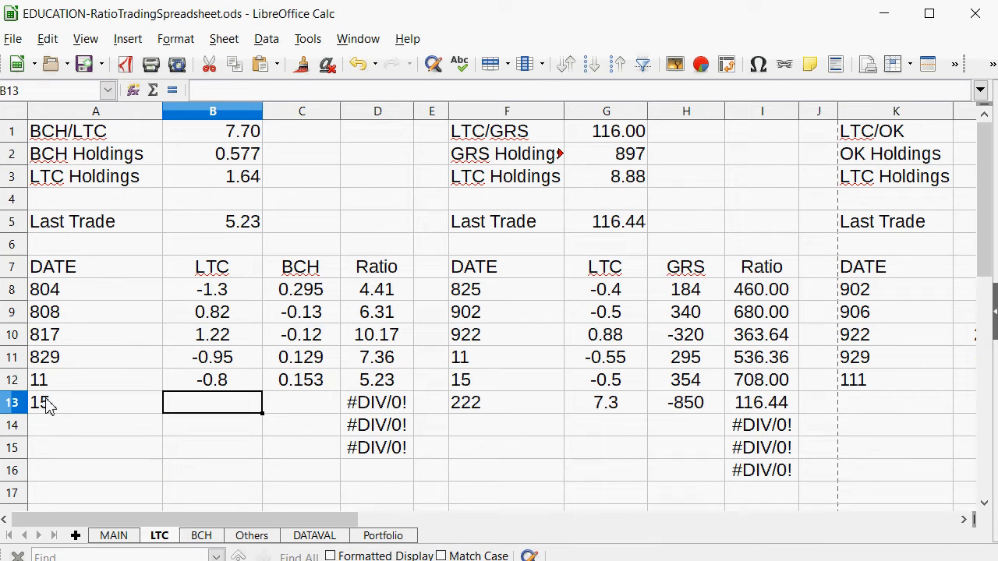
# Step: Check the LTC holdings of the BCH/LTC table, and enter -0.14 as the new trade's BCH amount in C13
pyautogui.press('Tab')
pyautogui.press('Left')
pyautogui.press('Up')
pyautogui.press('Up')
pyautogui.press('Up')
pyautogui.press('Up')
pyautogui.press('Up')
pyautogui.press('Up')
pyautogui.press('Up')
pyautogui.press('Up')
pyautogui.press('Up')
pyautogui.press('Up')
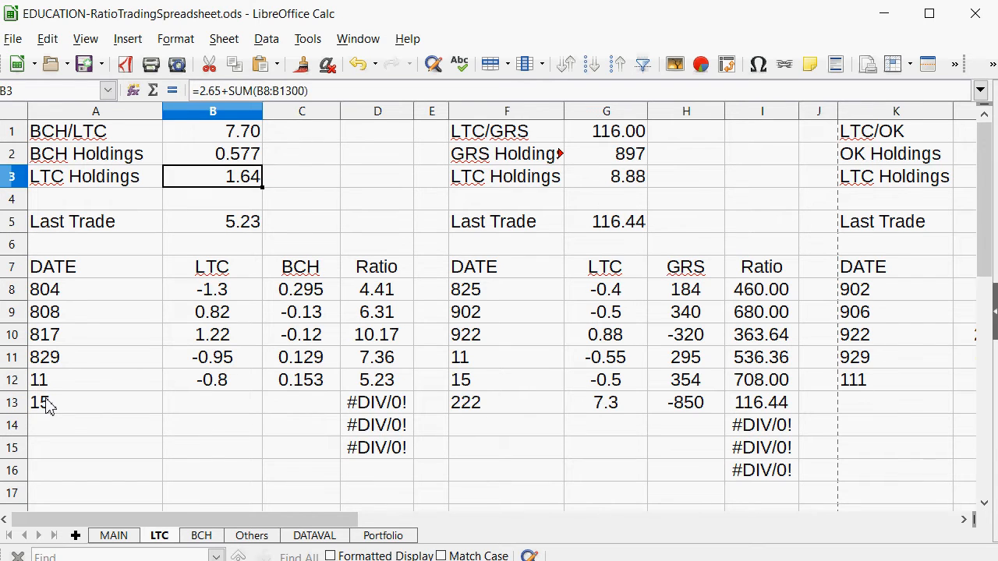
pyautogui.press('Down')
pyautogui.press('Down')
pyautogui.press('Down')
pyautogui.press('Down')
pyautogui.press('Down')
pyautogui.press('Down')
pyautogui.press('Down')
pyautogui.press('Down')
pyautogui.press('Down')
pyautogui.press('Down')
pyautogui.press('Right')
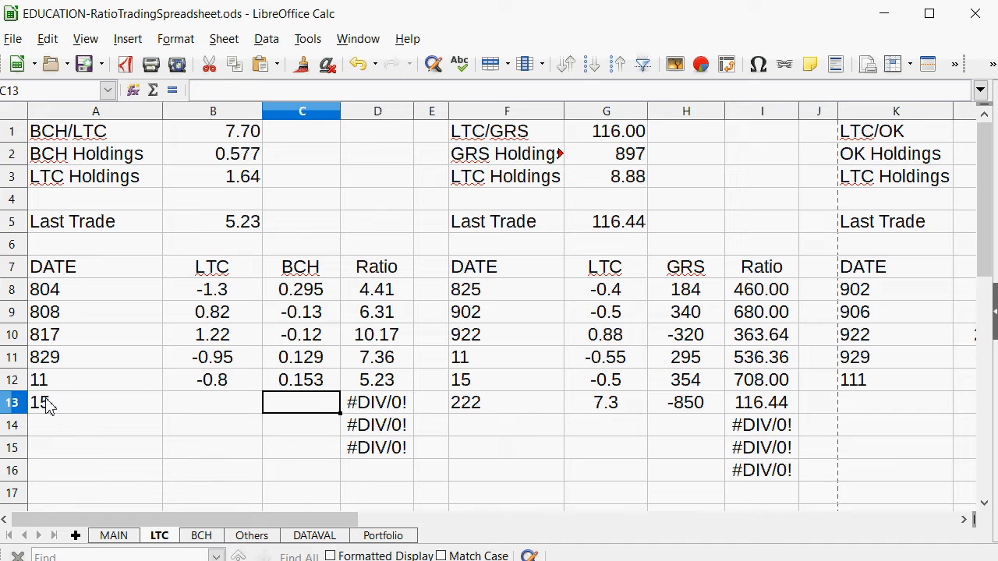
pyautogui.write('-.')
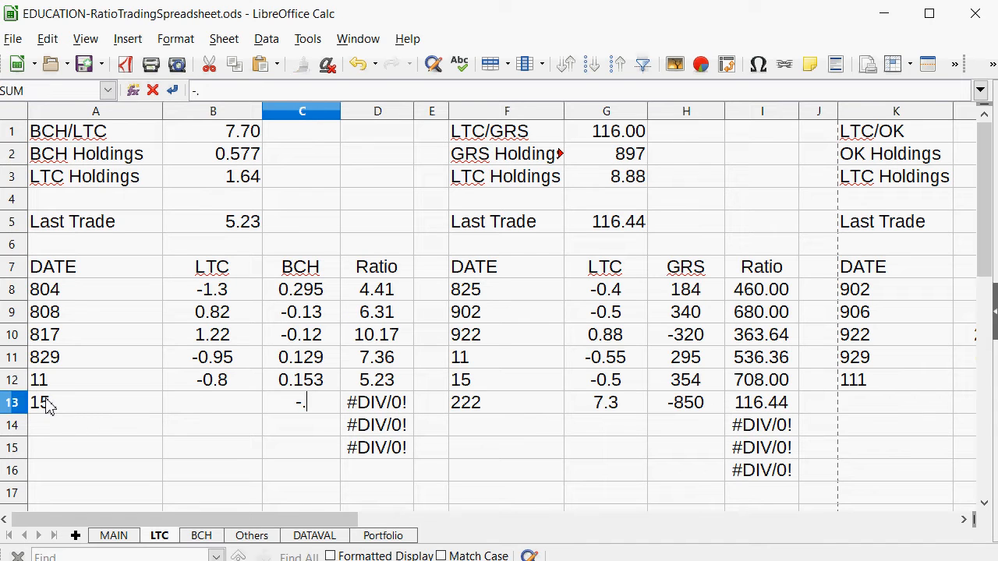
pyautogui.write('0')
pyautogui.press('BackSpace')
pyautogui.write('14')
pyautogui.press('Return')
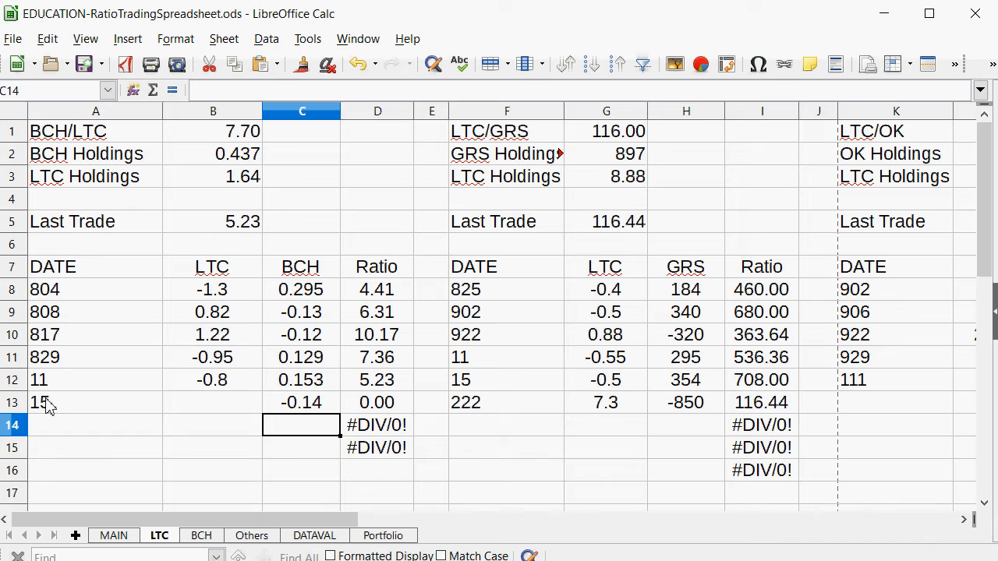
# Step: Calculate the new BCH/LTC trade's LTC amount in B13 with =C13*7.7, and replace the formula with the fixed value 1.072
pyautogui.press('Up')
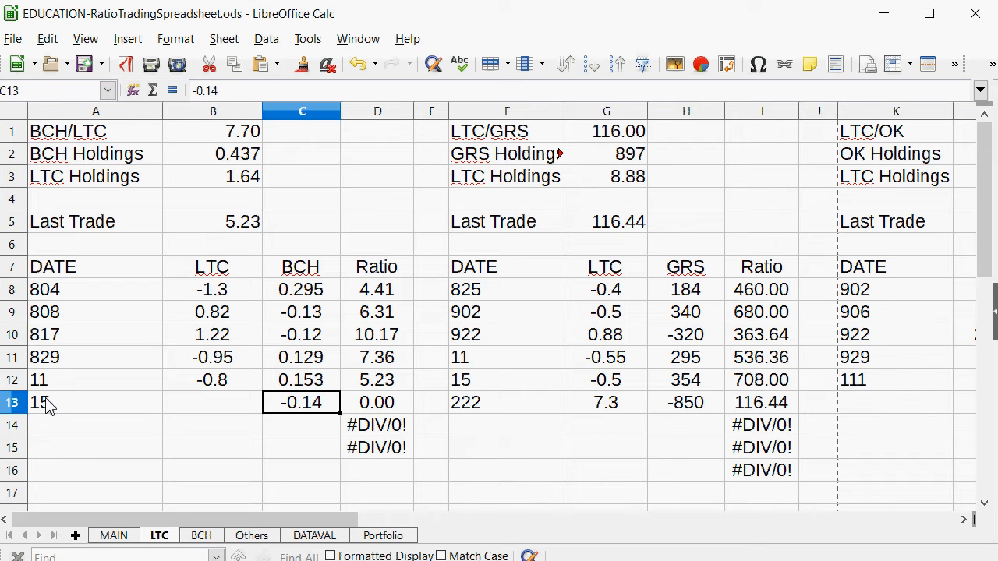
pyautogui.press('Left')
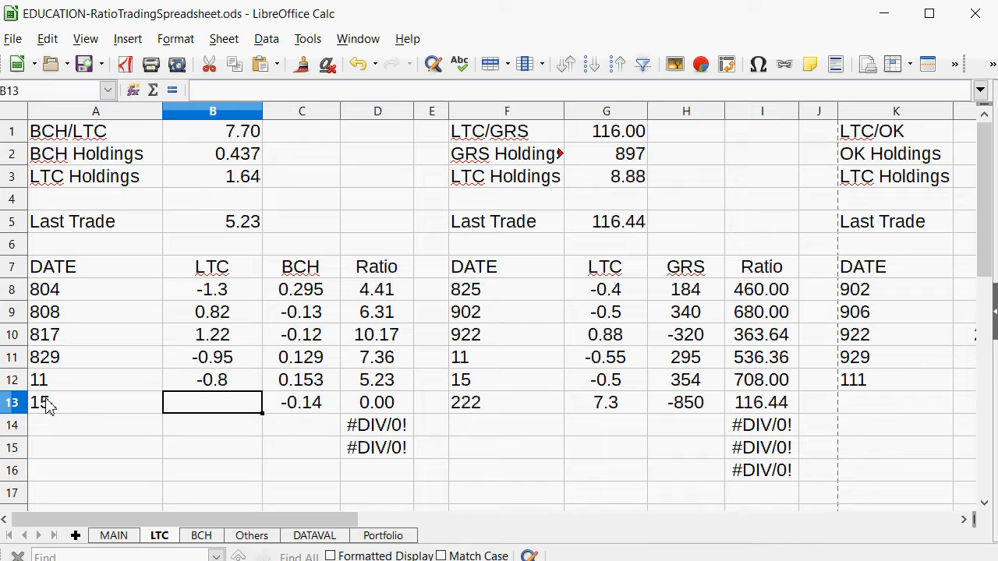
pyautogui.write('=')
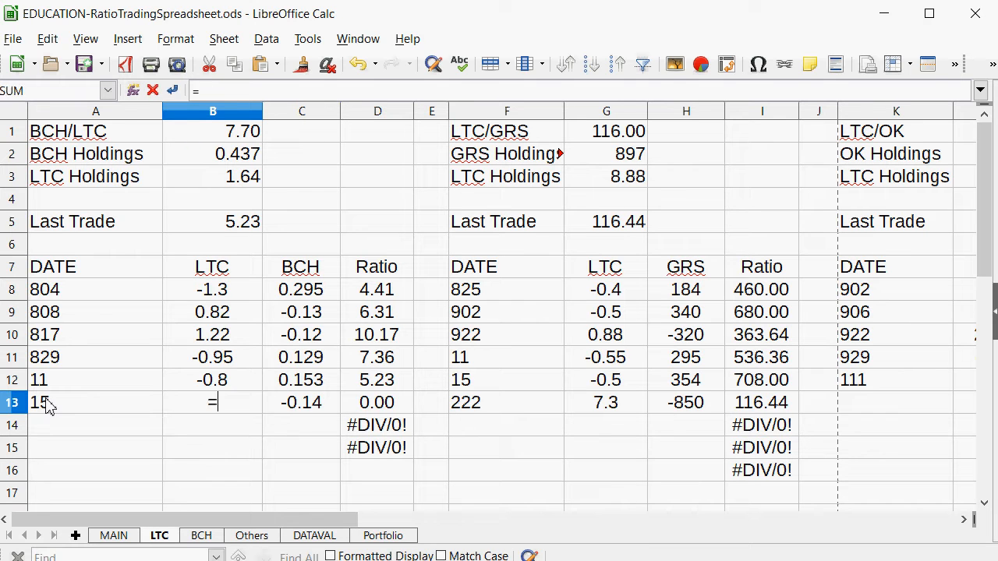
pyautogui.click(304, 414)
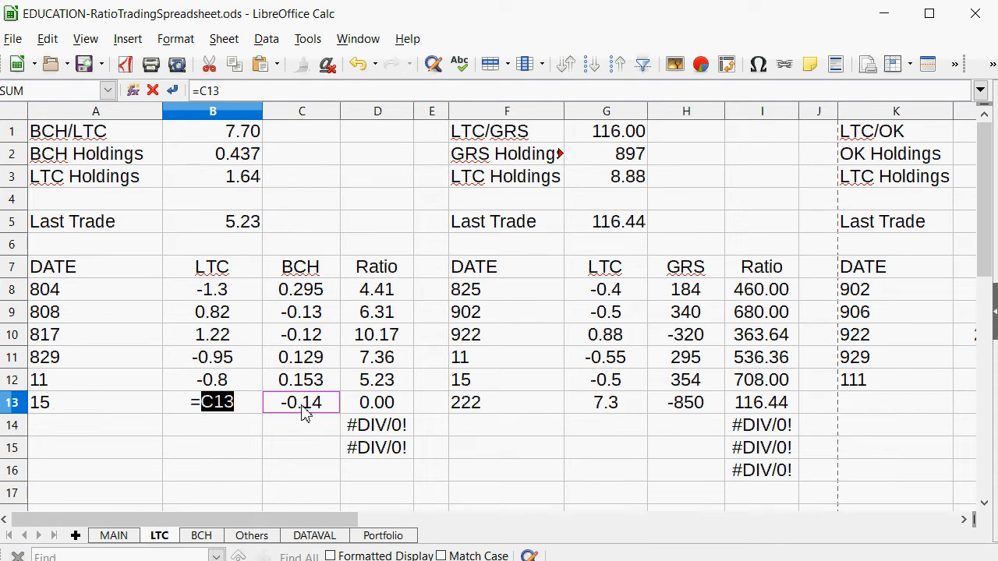
pyautogui.write('*7.7')
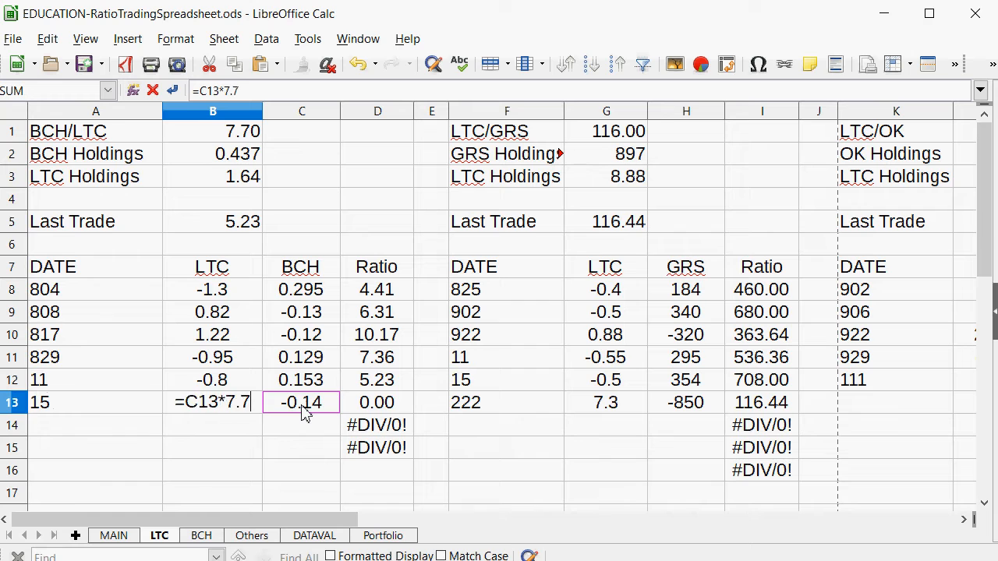
pyautogui.press('Return')
pyautogui.press('Up')
pyautogui.write('1.072')
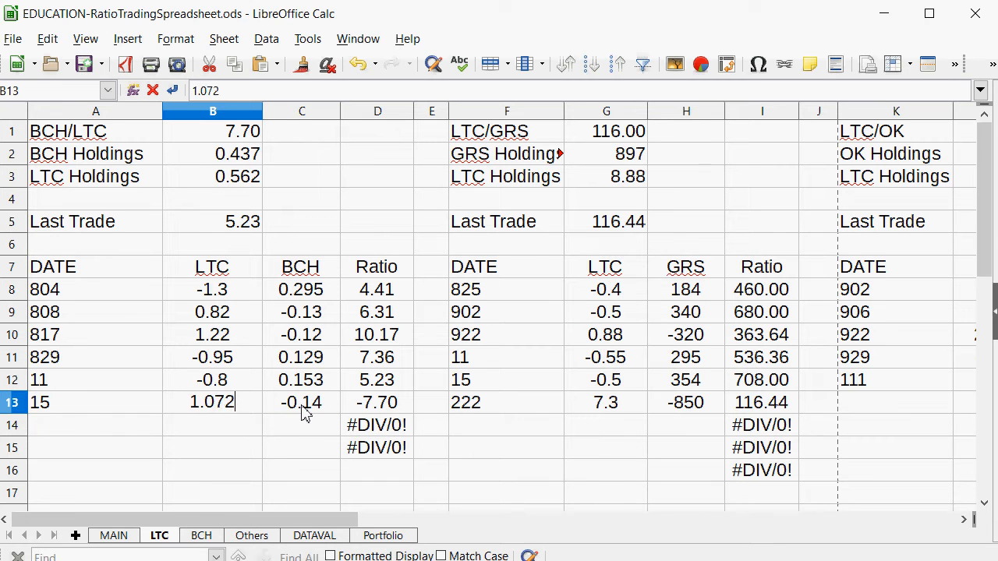
pyautogui.press('Return')
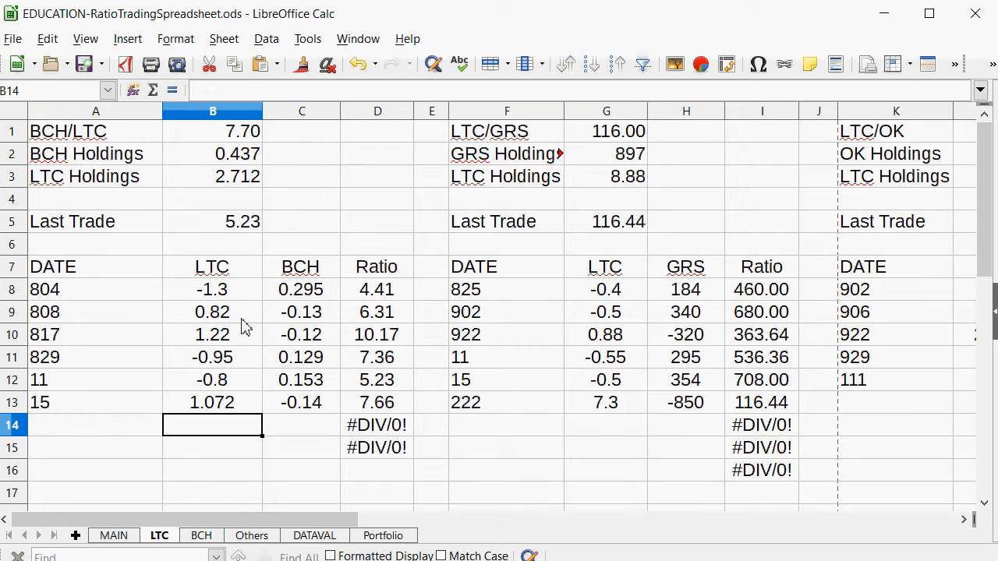
# Step: Set the BCH/LTC Last Trade ratio in B5 to 7.66
pyautogui.click(240, 228)
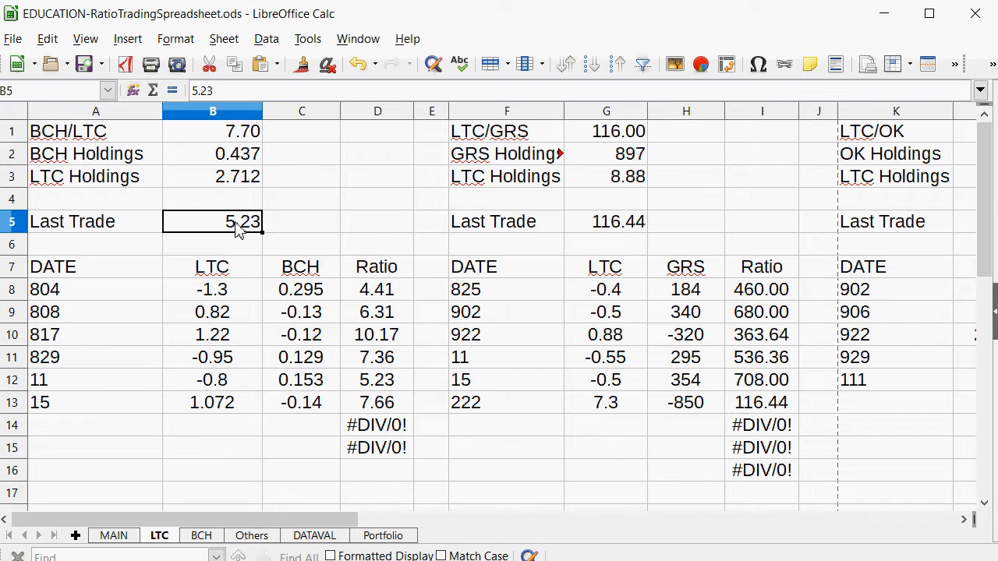
pyautogui.write('7.66')
pyautogui.press('Return')
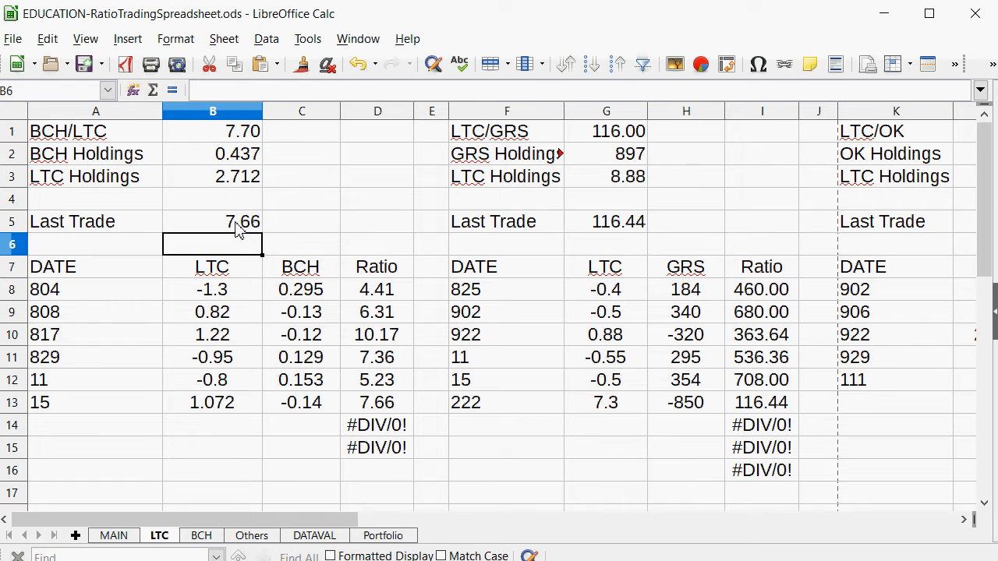
# Step: Start a new trade in row 15 of the BCH/XBY table on the BCH sheet with date 22
pyautogui.click(201, 536)
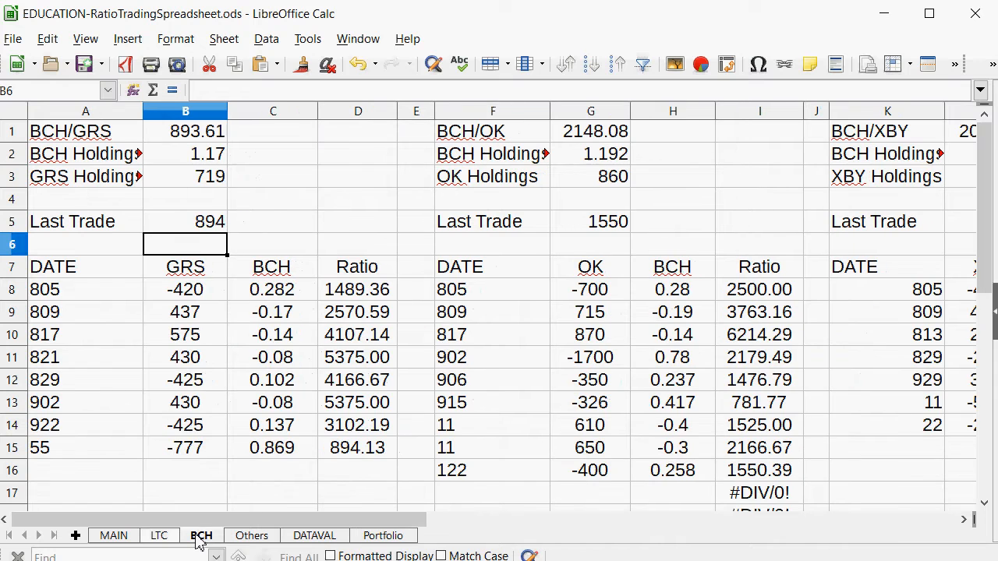
pyautogui.moveTo(197, 516); pyautogui.dragTo(374, 516)
pyautogui.click(486, 445)
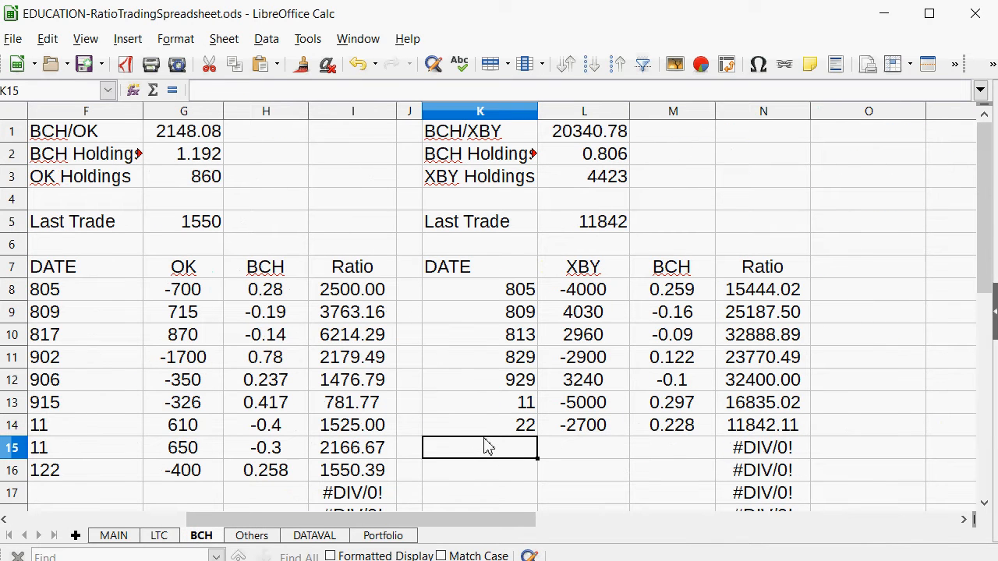
pyautogui.write('22')
pyautogui.press('Return')
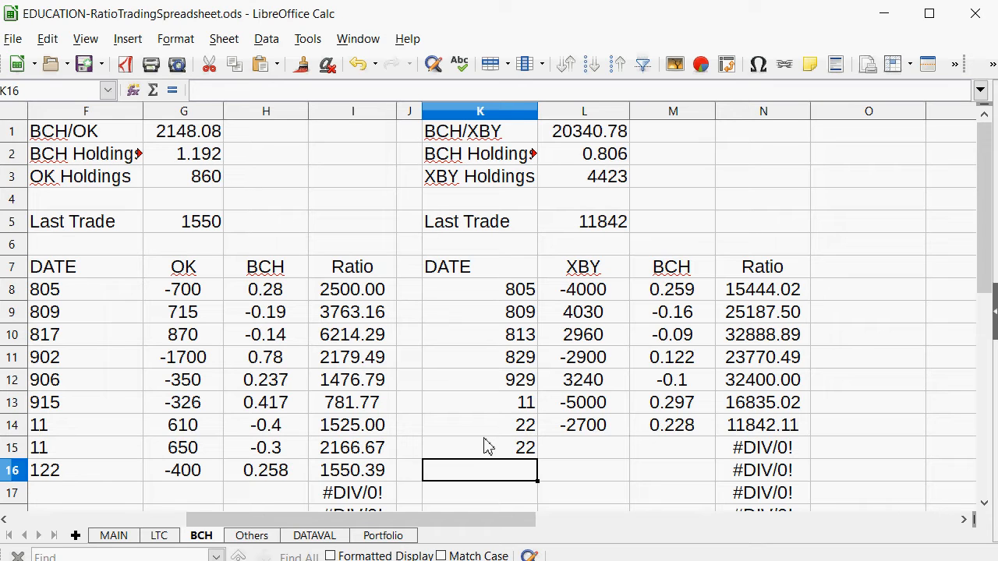
# Step: Enter -0.228 as the BCH amount of the new BCH/XBY trade in M15
pyautogui.press('Up')
pyautogui.press('Right')
pyautogui.press('Right')
pyautogui.press('Right')
pyautogui.press('Left')
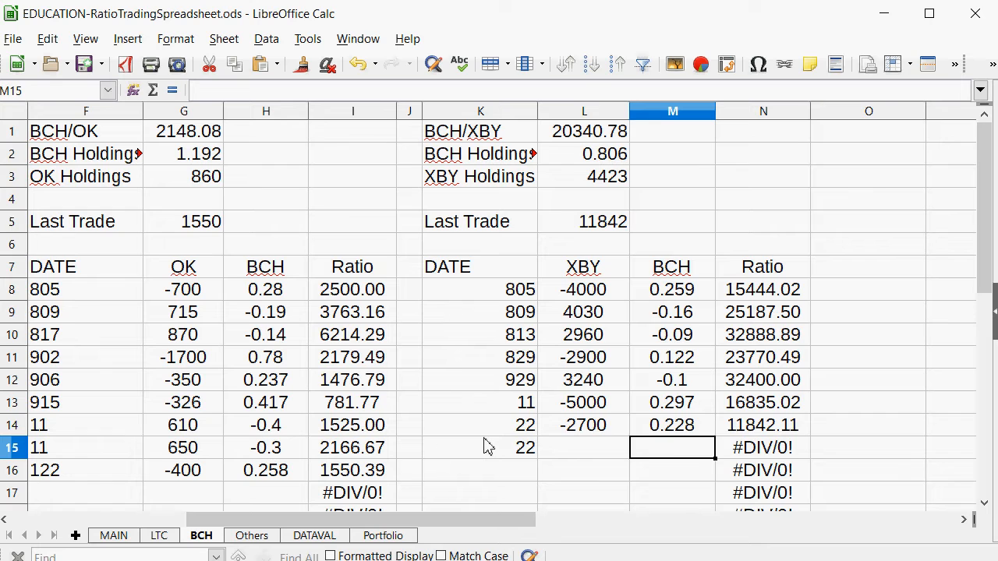
pyautogui.write('-.22')
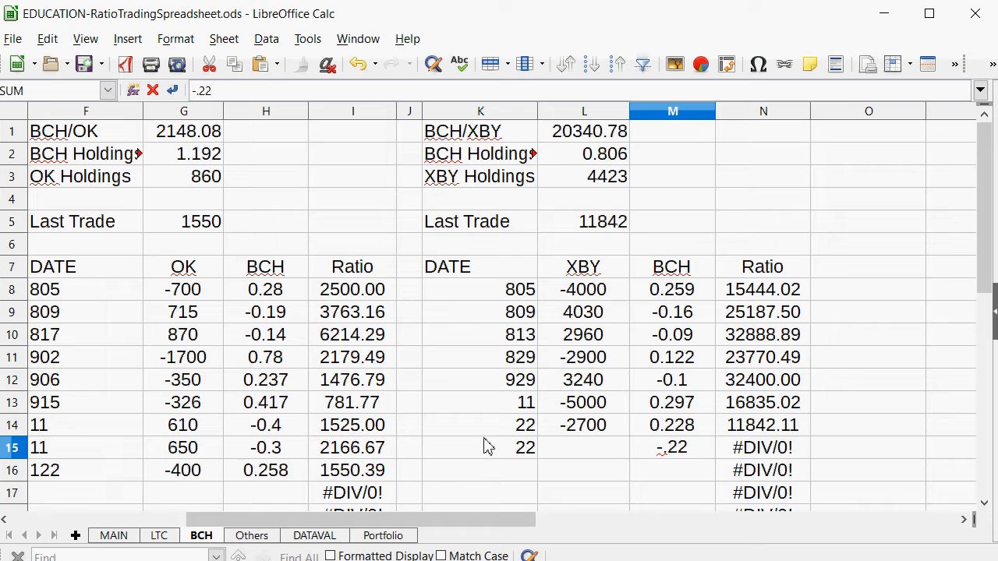
pyautogui.write('8')
pyautogui.press('Return')
pyautogui.press('Left')
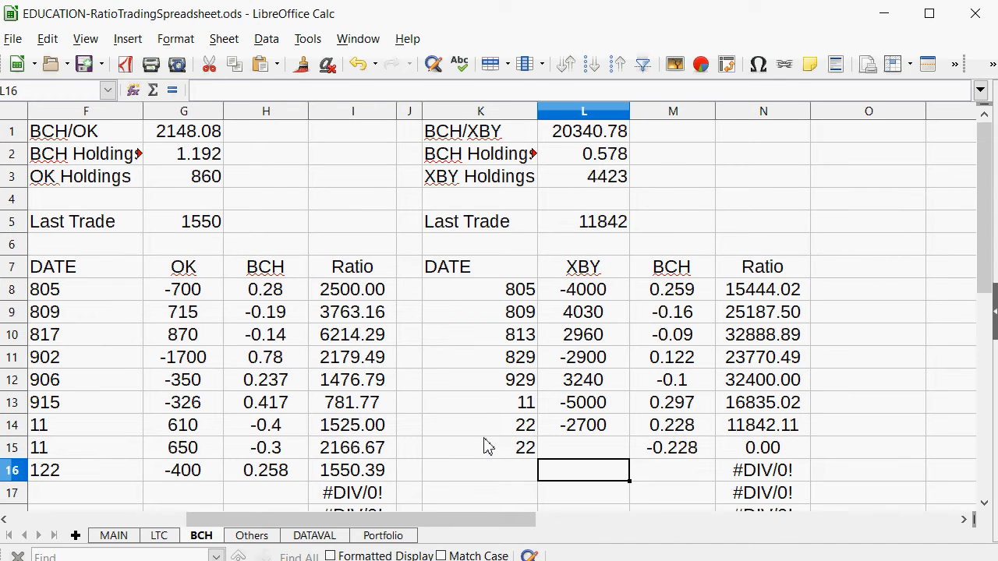
# Step: Calculate the new BCH/XBY trade's XBY amount in L15 with =M15*L1, and replace the formula with the fixed value 4610
pyautogui.press('Up')
pyautogui.write('=')
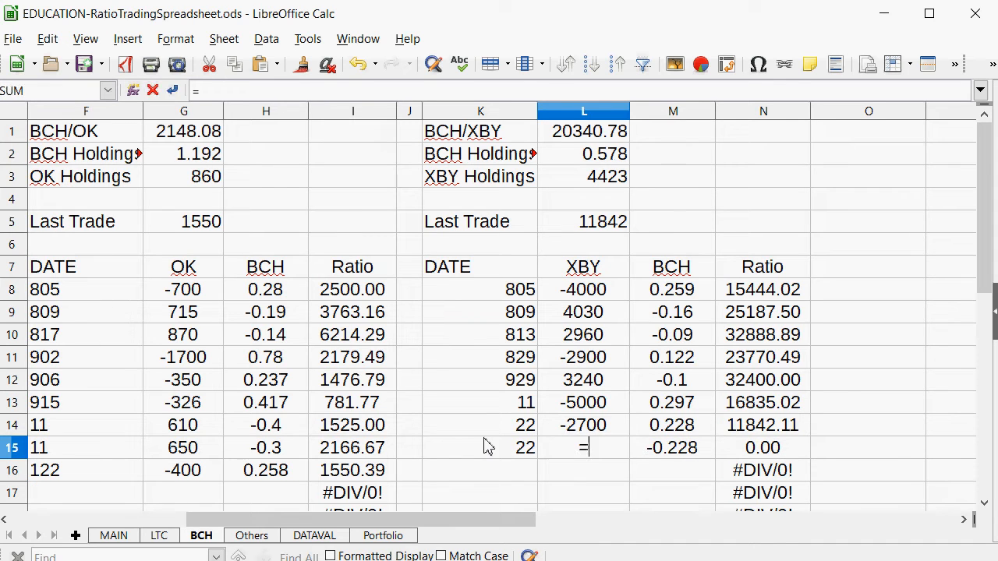
pyautogui.click(675, 455)
pyautogui.write('*')
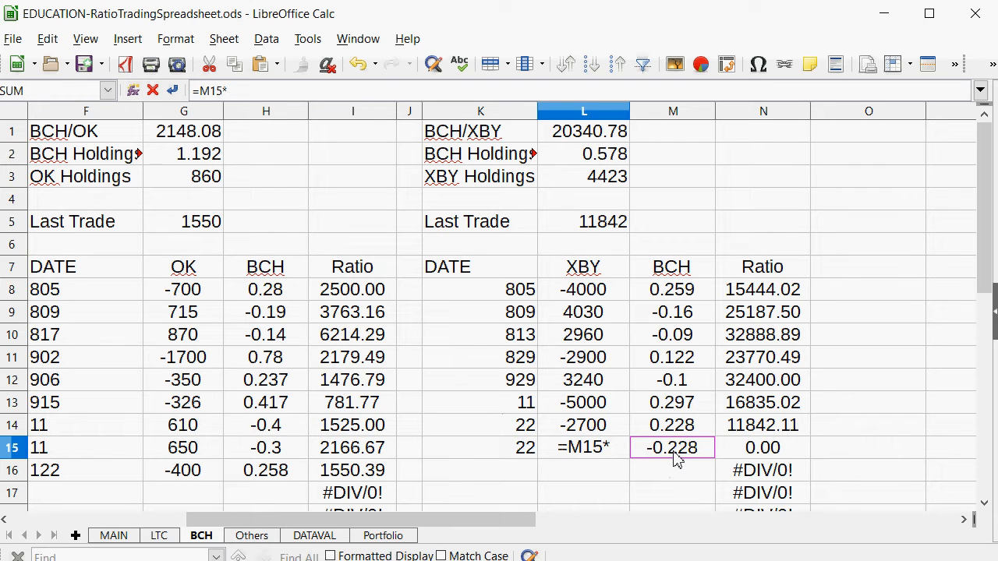
pyautogui.click(581, 144)
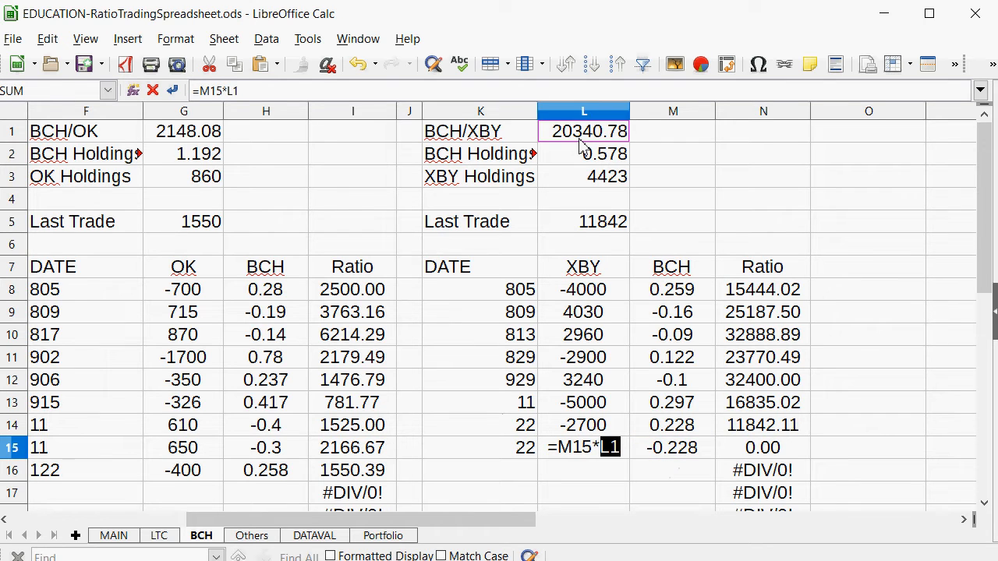
pyautogui.press('Return')
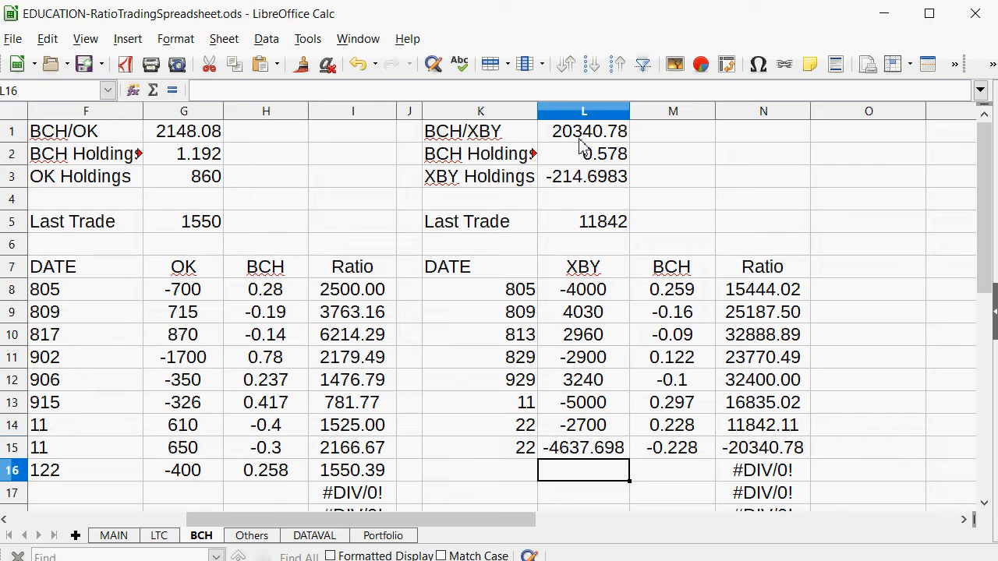
pyautogui.press('Up')
pyautogui.write('4610')
pyautogui.press('Return')
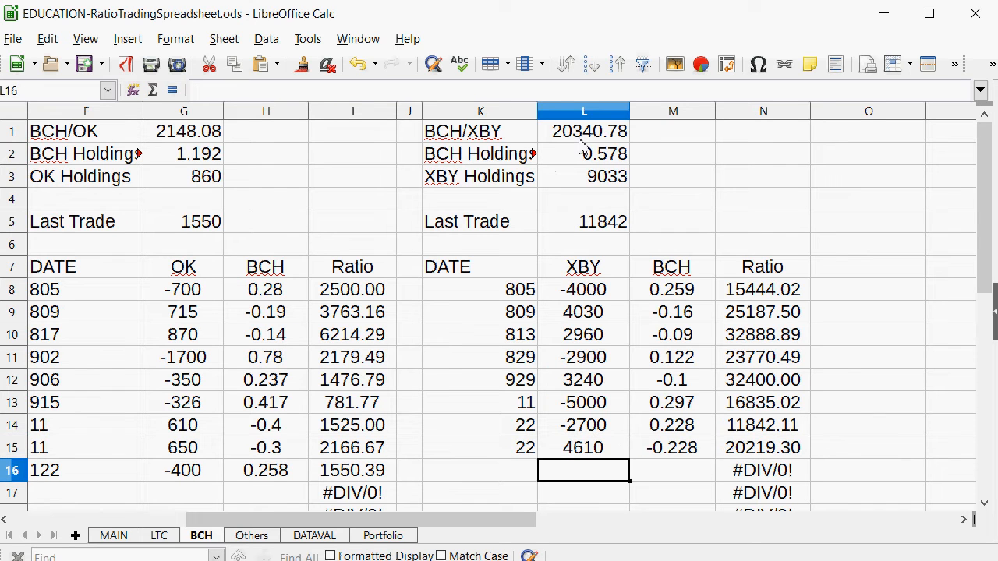
# Step: Set the BCH/XBY Last Trade ratio in L5 to 20219
pyautogui.press('Up')
pyautogui.press('Up')
pyautogui.press('Up')
pyautogui.press('Up')
pyautogui.press('Up')
pyautogui.press('Up')
pyautogui.press('Up')
pyautogui.press('Up')
pyautogui.press('Up')
pyautogui.press('Up')
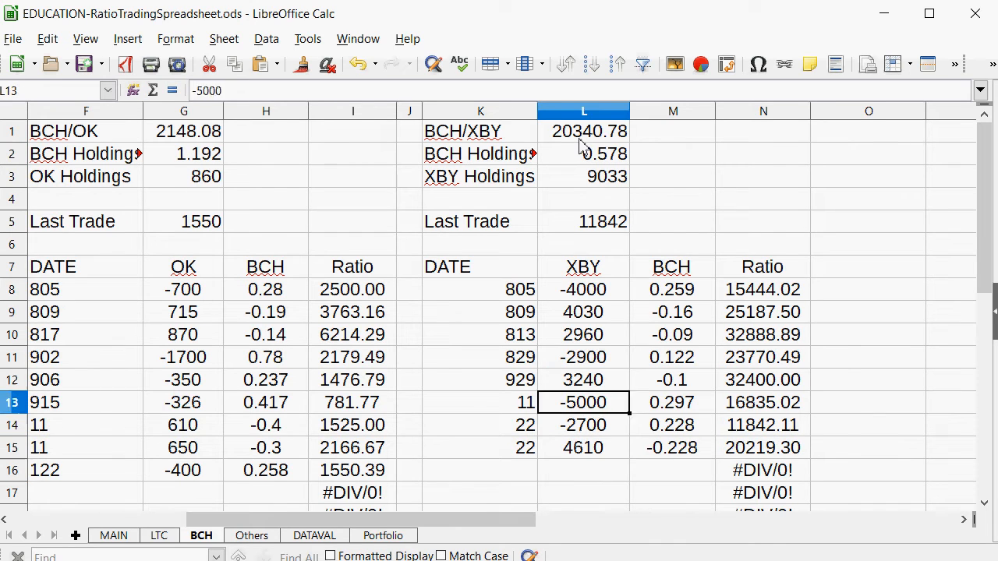
pyautogui.press('Up')
pyautogui.write('20219')
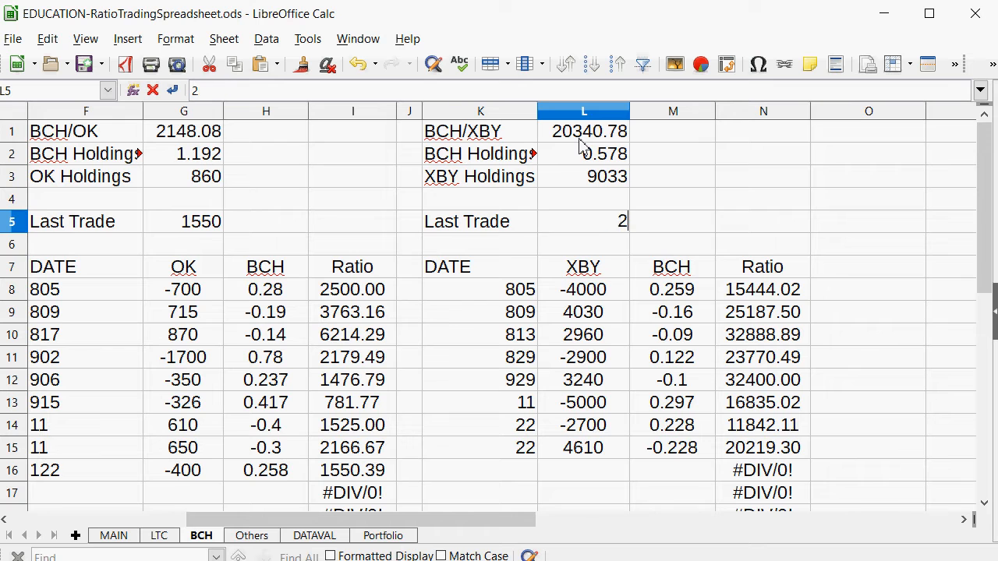
pyautogui.press('Return')
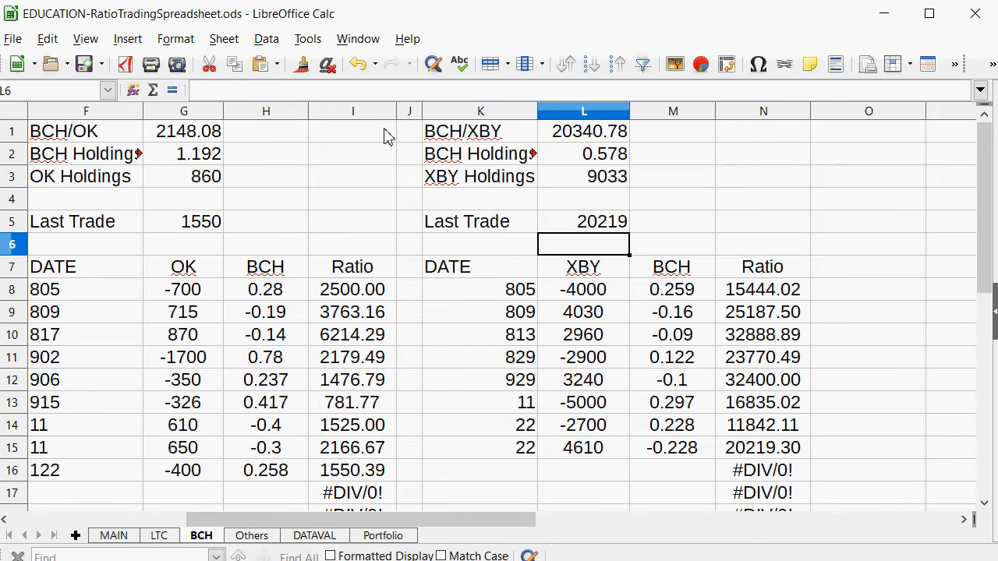
# Step: Check the BCH/OK row on the MAIN sheet, and enter -0.258 as the BCH amount of a new BCH/OK trade in H17 of the BCH sheet
pyautogui.click(113, 536)
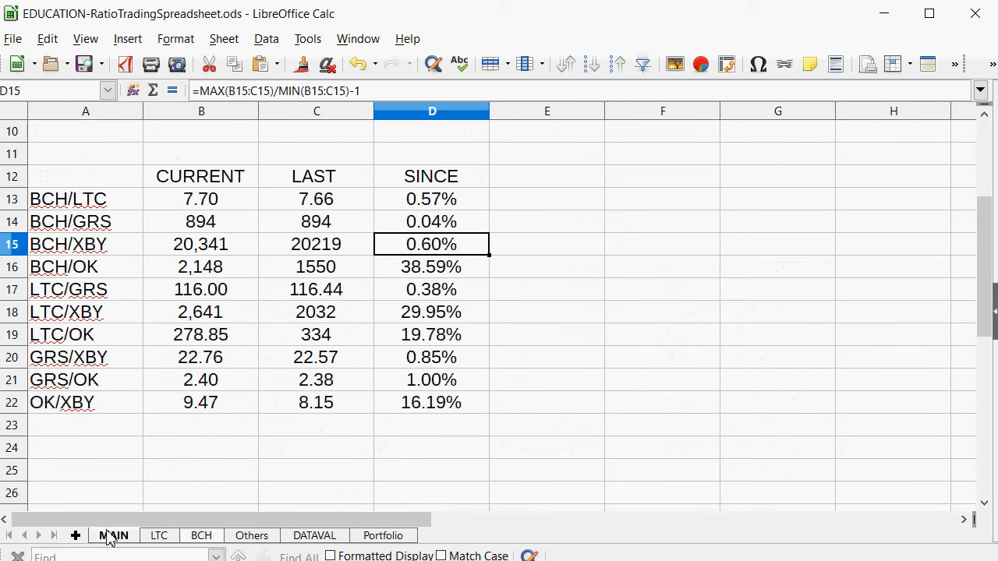
pyautogui.moveTo(425, 272); pyautogui.dragTo(4, 274)
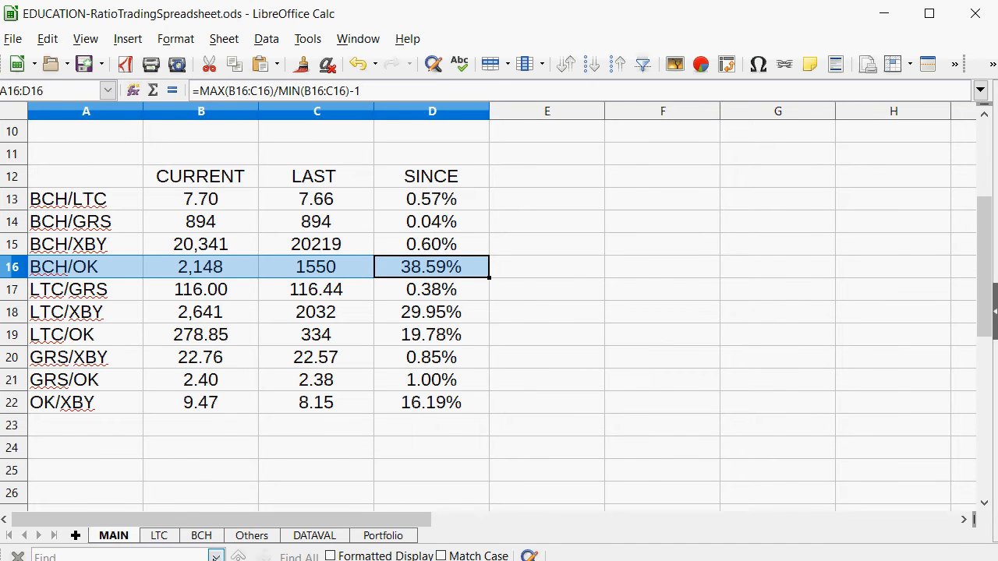
pyautogui.click(205, 536)
pyautogui.moveTo(218, 519); pyautogui.dragTo(117, 519)
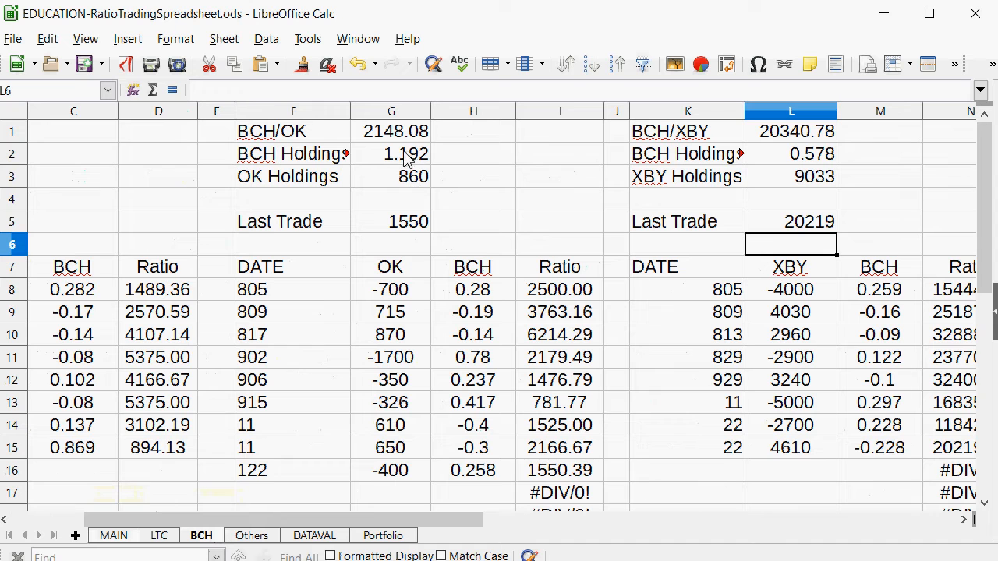
pyautogui.scroll(-2, 405, 219)
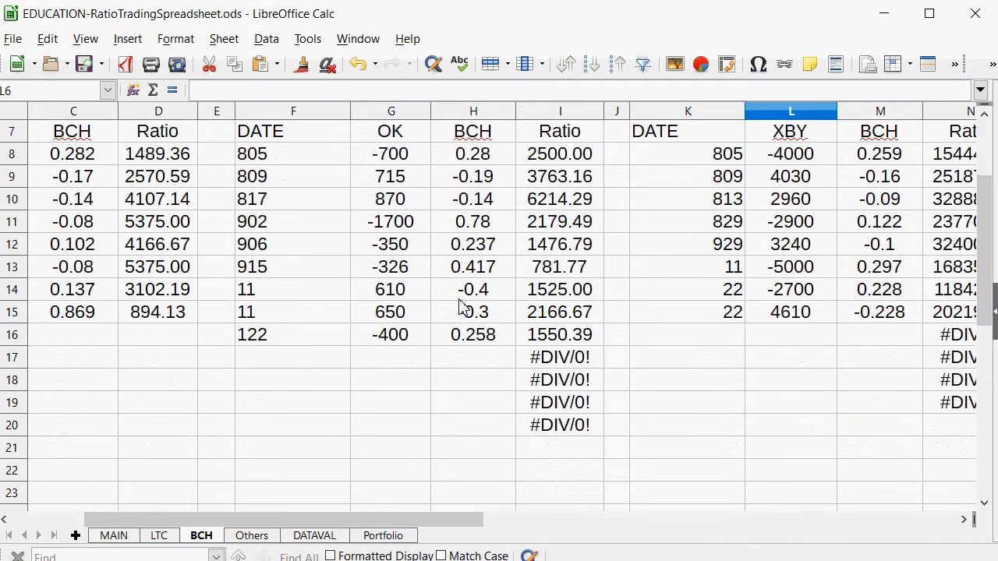
pyautogui.click(440, 360)
pyautogui.write('-.258')
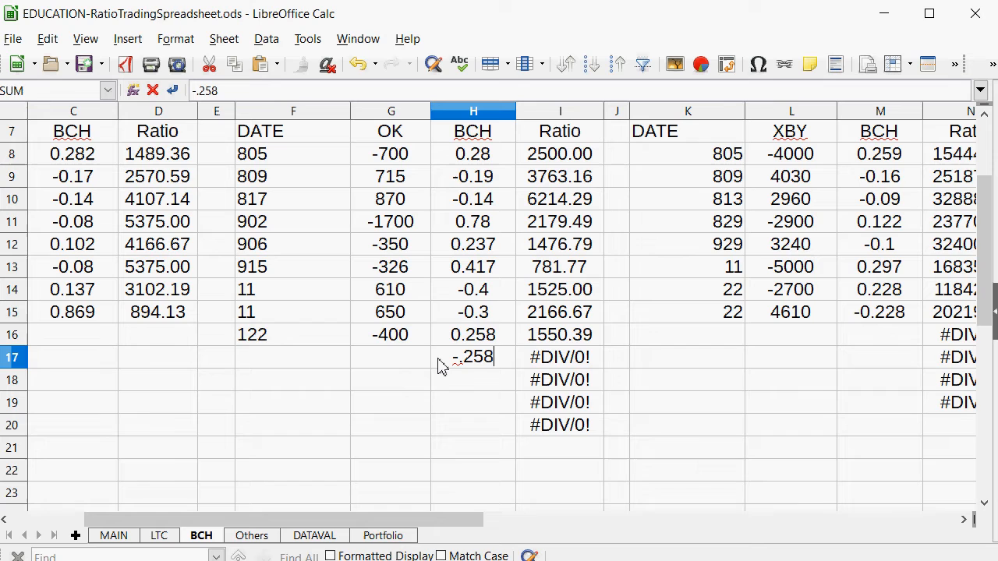
pyautogui.press('Up')
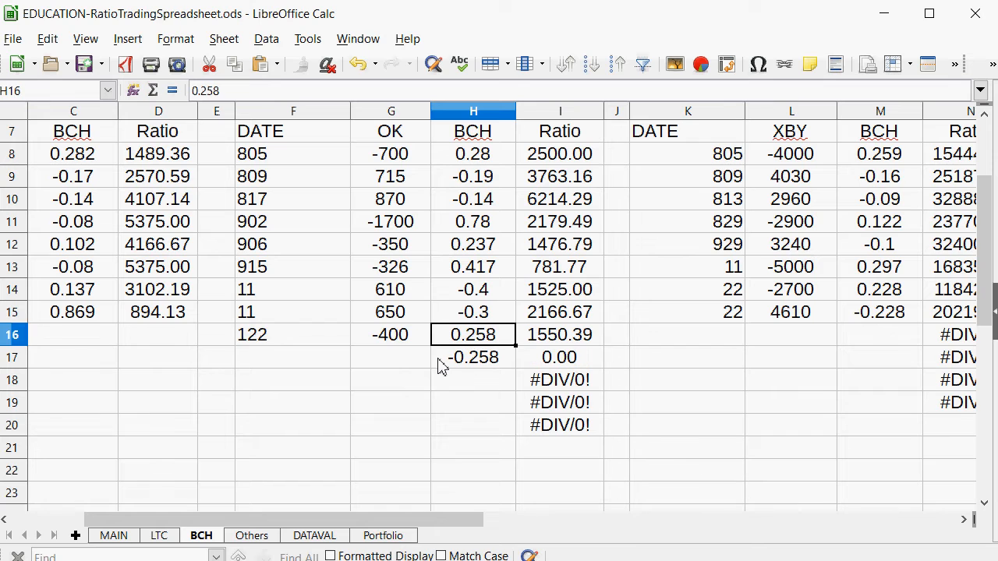
# Step: Enter 255 as the date of the new BCH/OK trade in F17
pyautogui.press('Left')
pyautogui.press('Right')
pyautogui.press('Left')
pyautogui.press('Left')
pyautogui.press('Down')
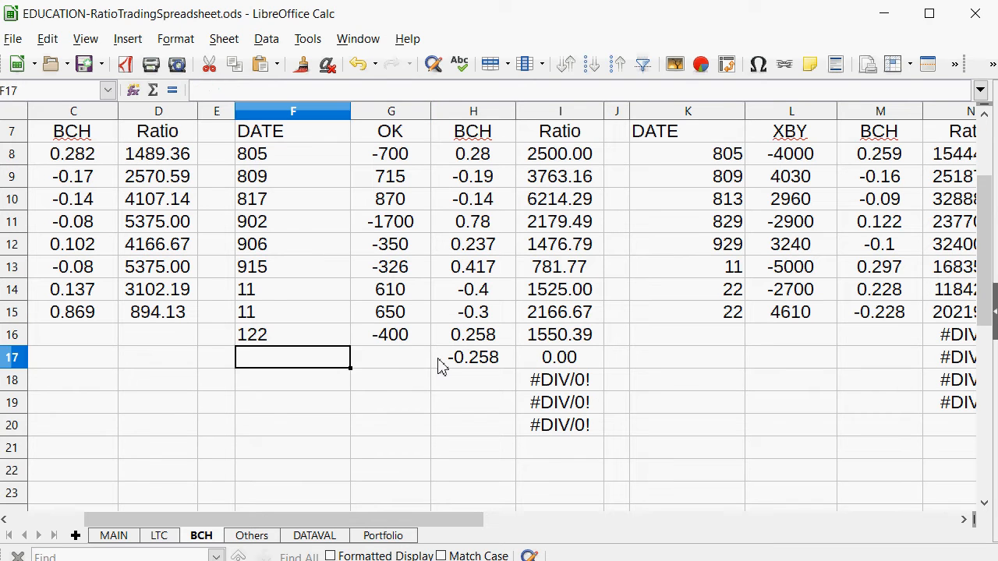
pyautogui.write('255')
pyautogui.press('Tab')
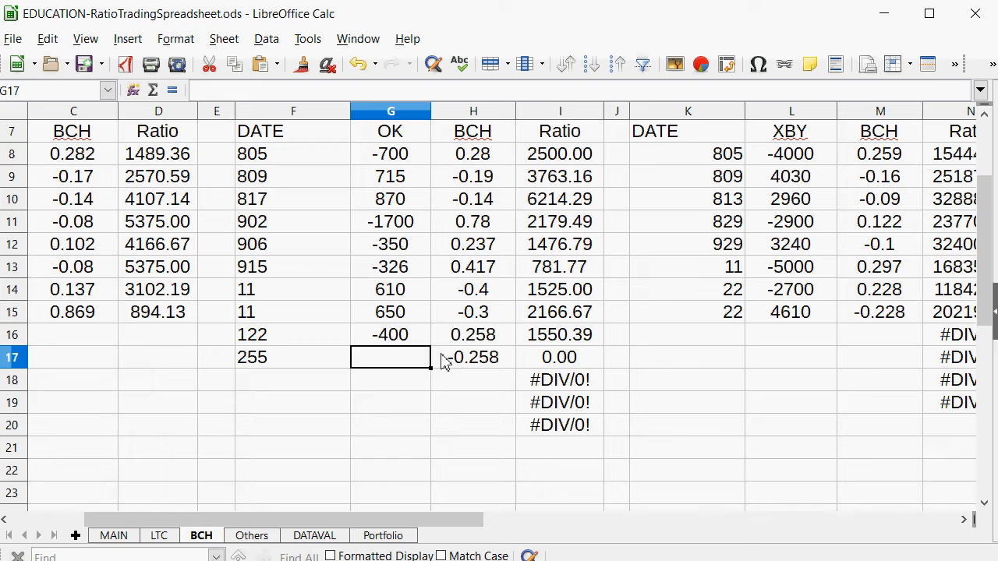
# Step: Calculate the new BCH/OK trade's OK amount in G17 with =H17*2148, and replace the formula with the fixed value 540
pyautogui.scroll(2, 433, 375)
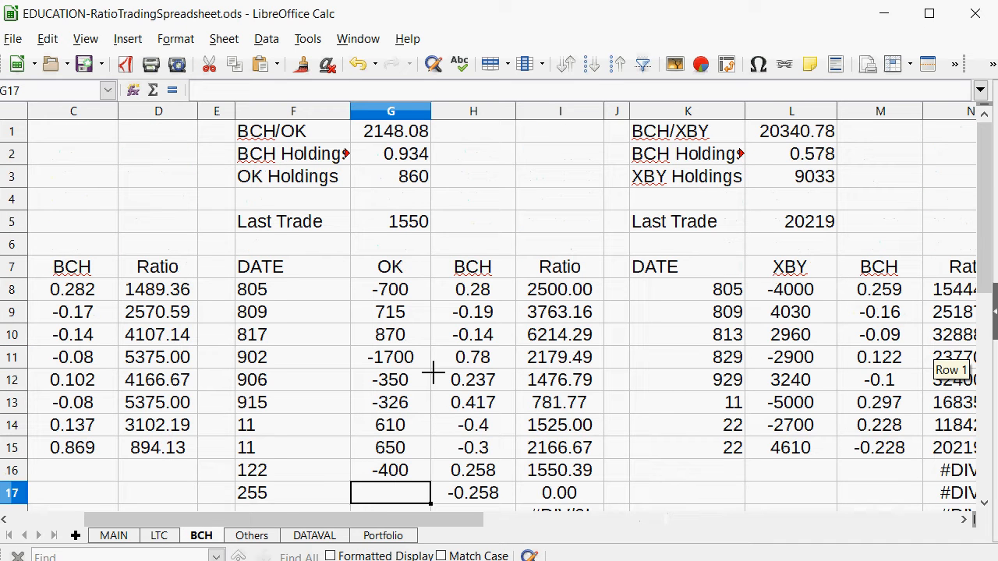
pyautogui.write('=')
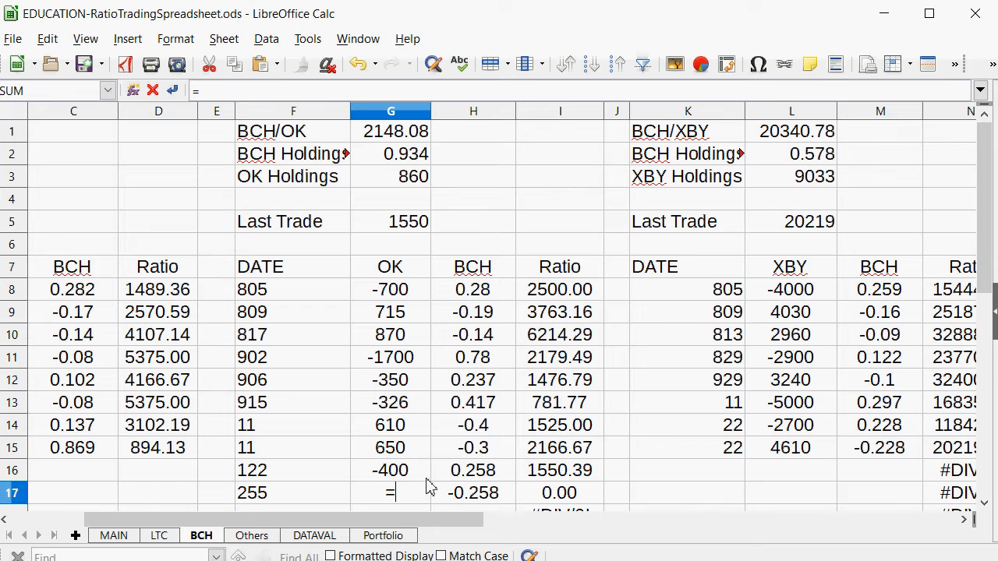
pyautogui.click(468, 499)
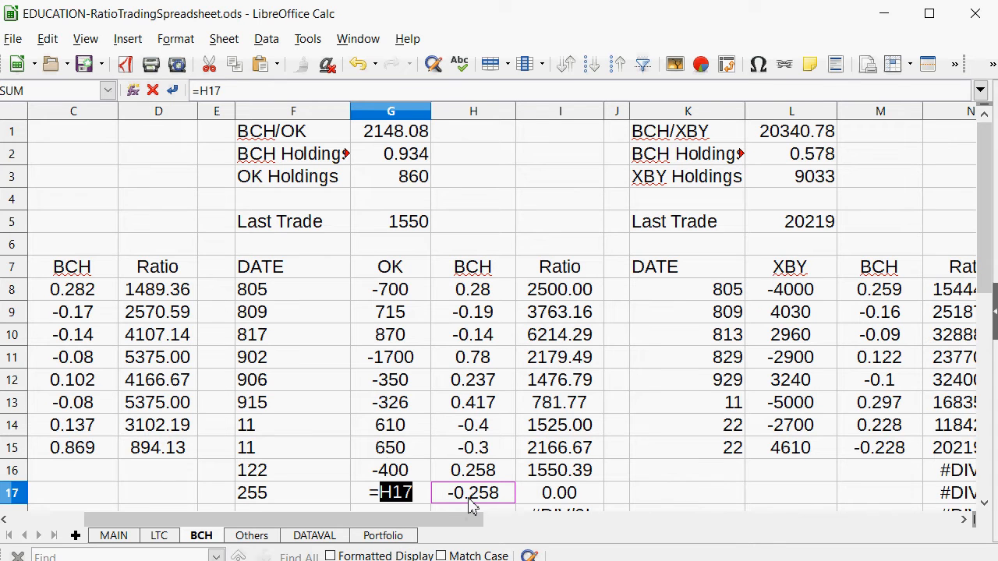
pyautogui.write('*2148')
pyautogui.press('Return')
pyautogui.press('Up')
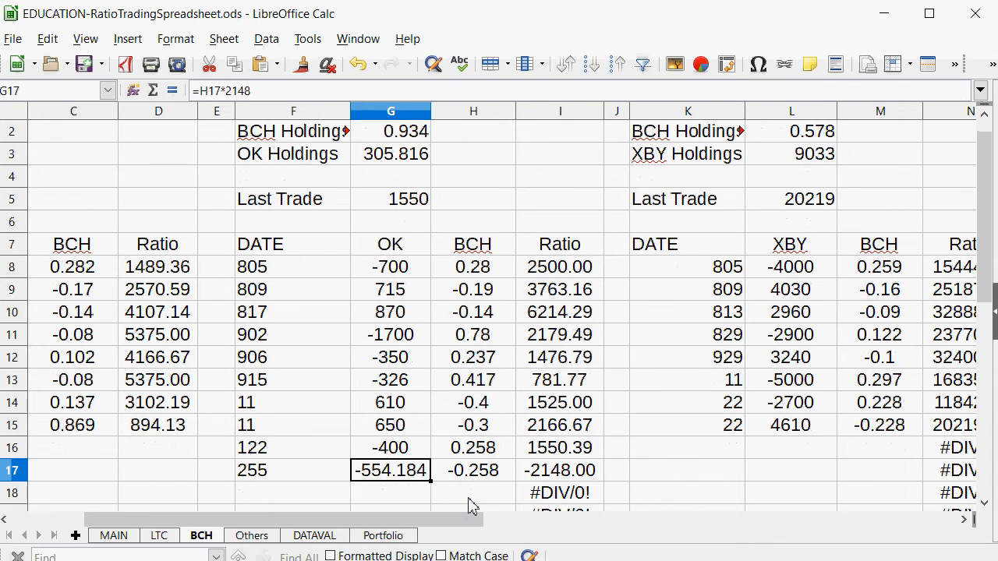
pyautogui.write('540')
pyautogui.press('Return')
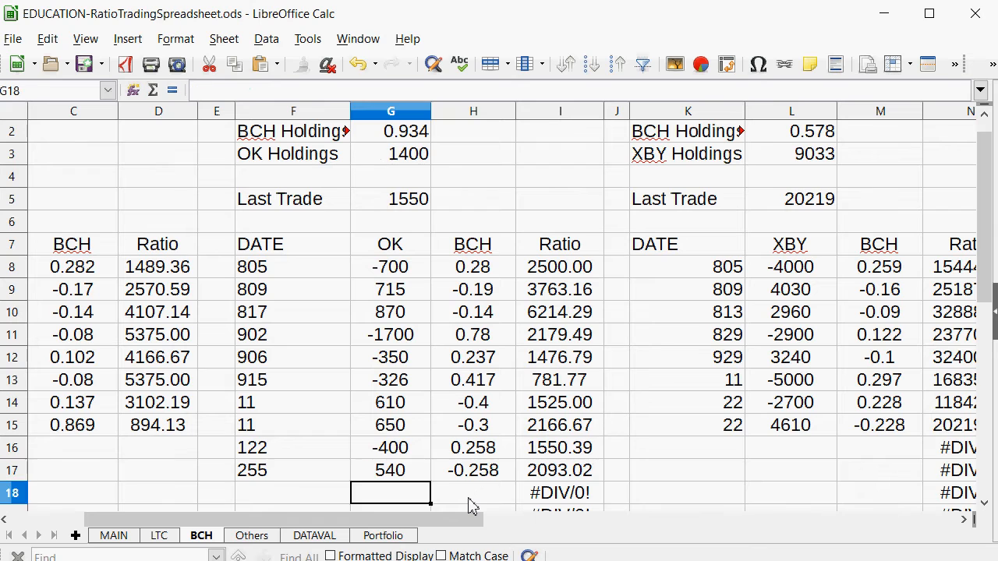
# Step: Set the BCH/OK Last Trade ratio in G5 to 2093
pyautogui.press('Up')
pyautogui.press('Up')
pyautogui.press('Up')
pyautogui.press('Up')
pyautogui.press('Up')
pyautogui.press('Up')
pyautogui.press('Up')
pyautogui.press('Up')
pyautogui.press('Up')
pyautogui.press('Up')
pyautogui.press('Up')
pyautogui.press('Up')
pyautogui.press('Up')
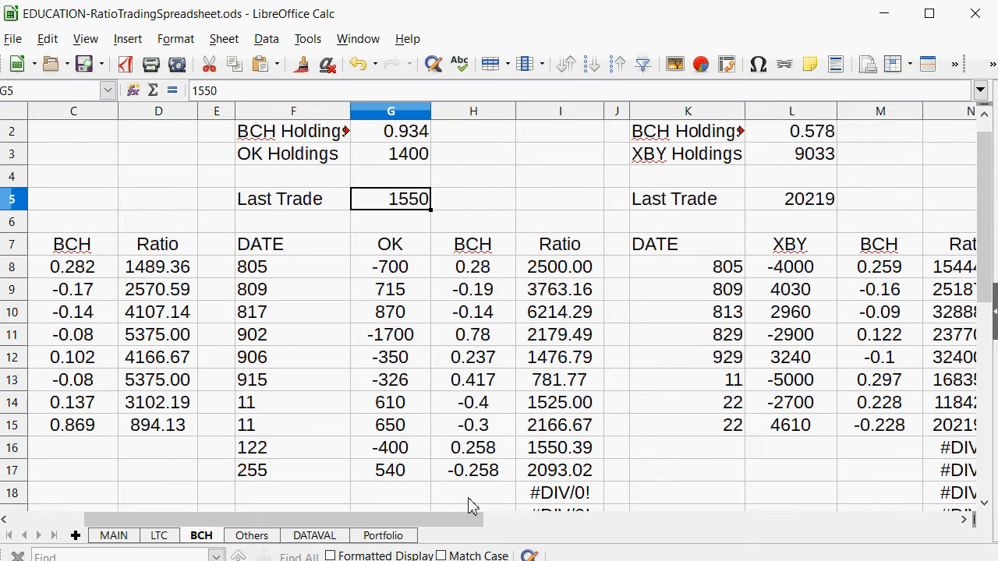
pyautogui.write('2093')
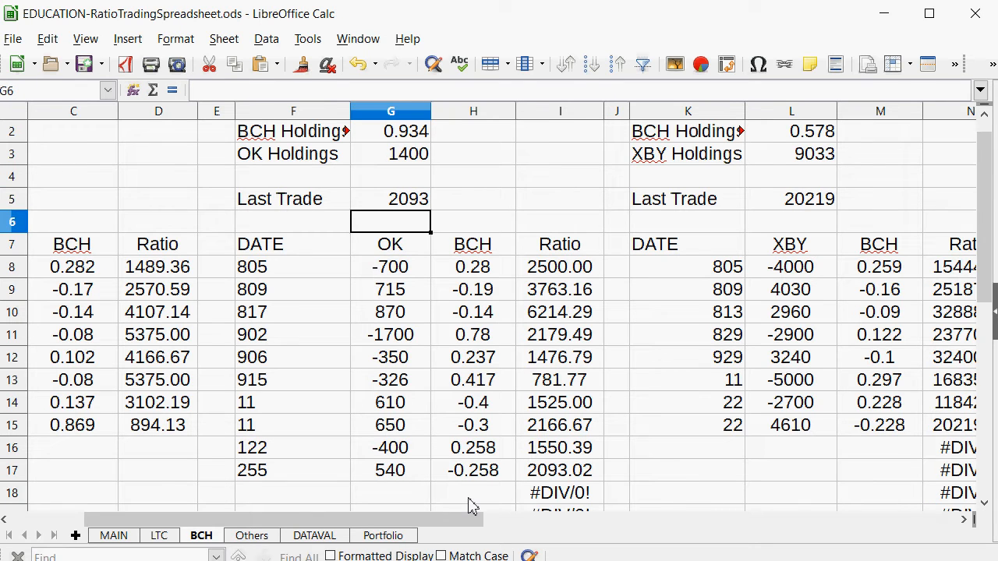
# Step: Review the LTC/XBY ratio row on the MAIN sheet and the Groestlcoin, XtraBytes and OKCash rows on the Portfolio sheet
pyautogui.click(113, 538)
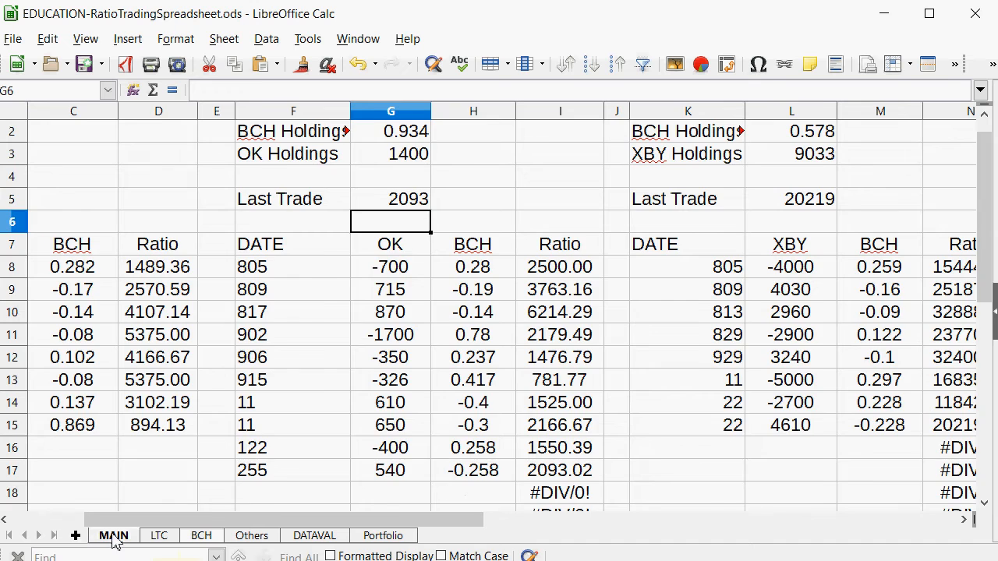
pyautogui.moveTo(428, 312); pyautogui.dragTo(71, 313)
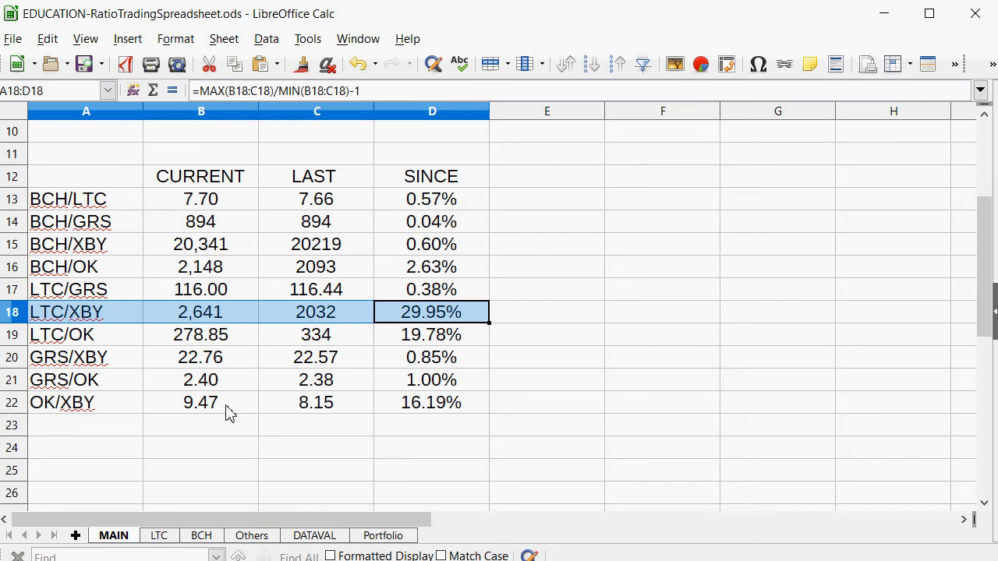
pyautogui.click(378, 538)
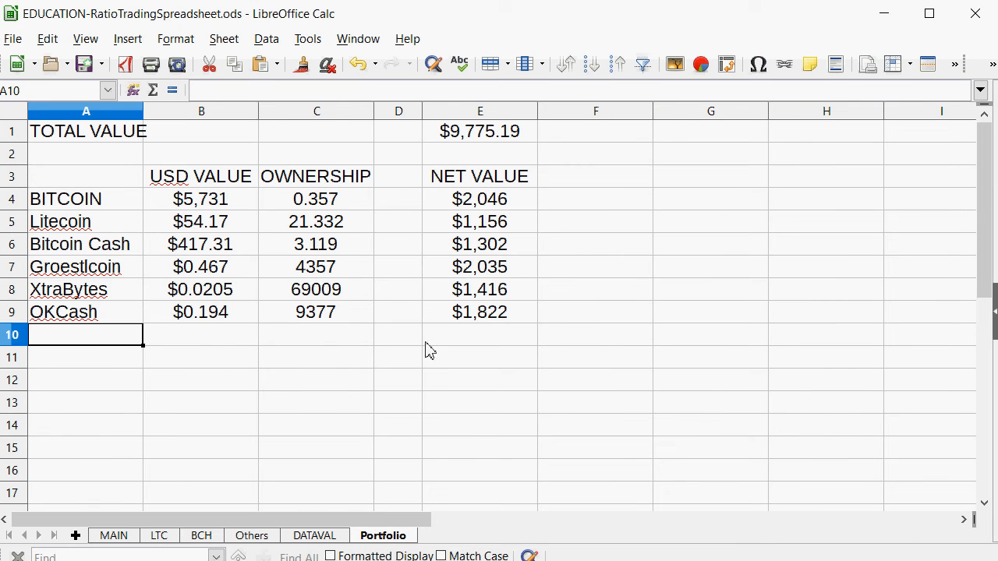
pyautogui.moveTo(489, 269); pyautogui.dragTo(6, 316)
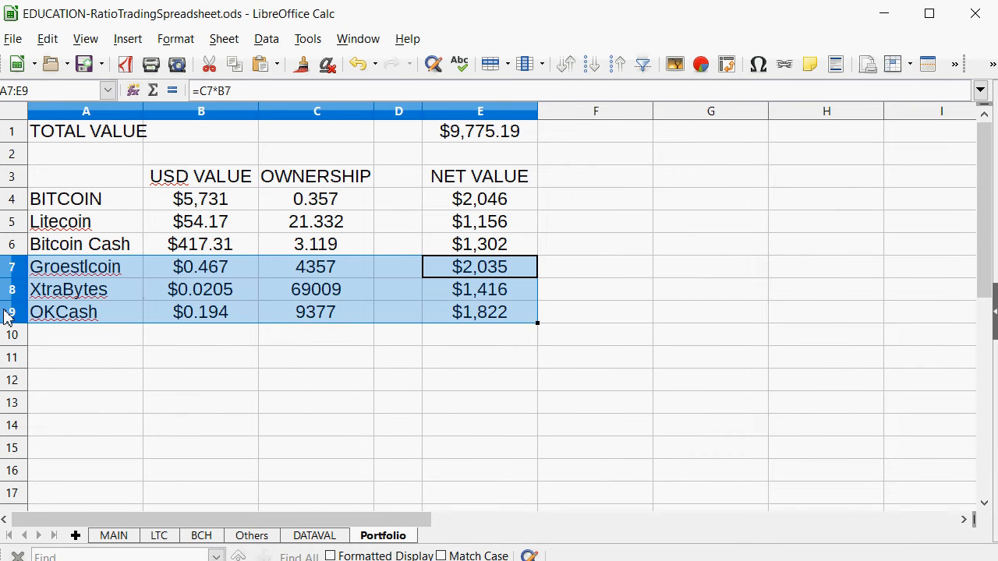
pyautogui.click(533, 353)
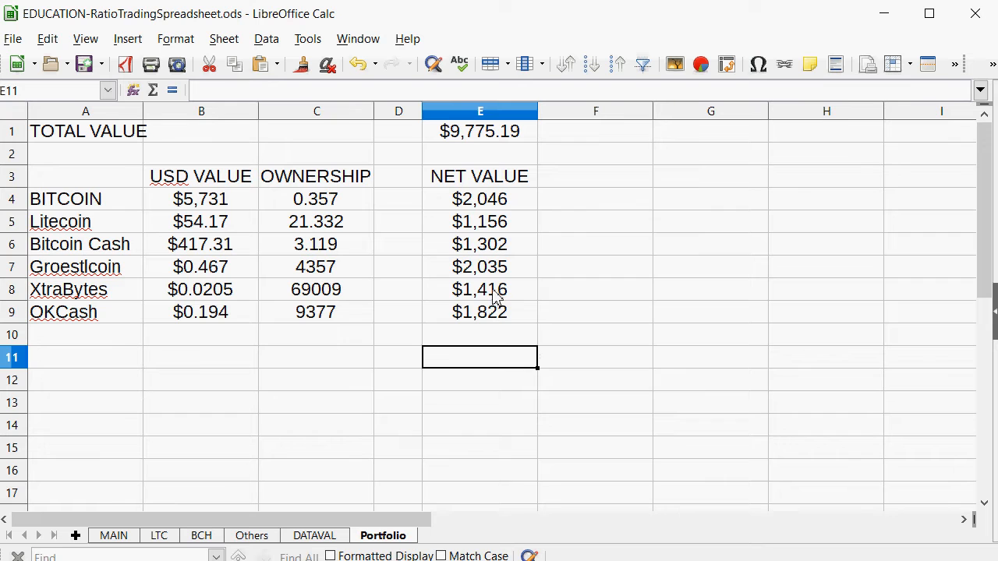
pyautogui.moveTo(494, 296); pyautogui.dragTo(138, 301)
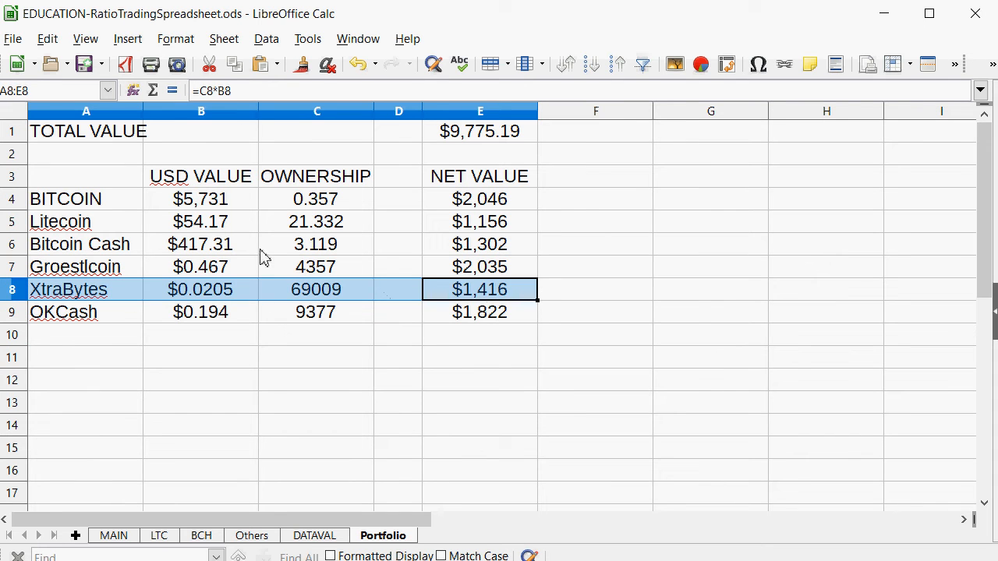
pyautogui.moveTo(472, 271); pyautogui.dragTo(3, 268)
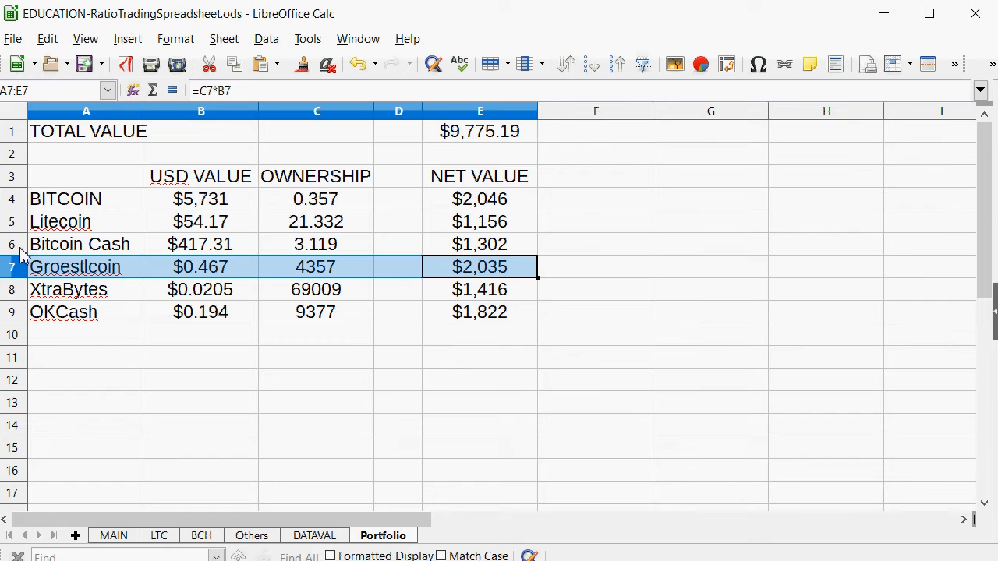
# Step: Add a USDT column heading in G1 of the DATAVAL sheet, beside XBY
pyautogui.click(315, 535)
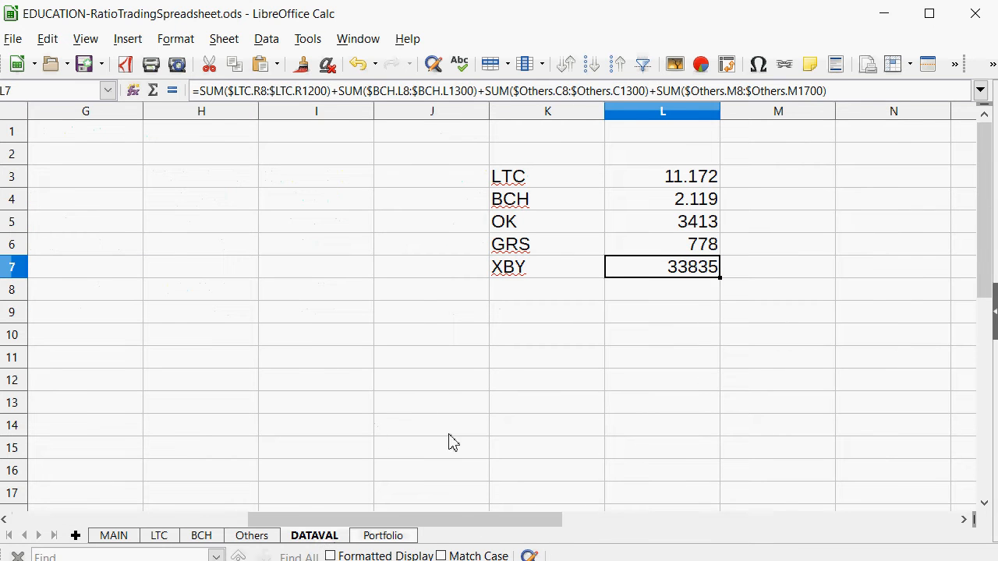
pyautogui.moveTo(430, 520); pyautogui.dragTo(131, 494)
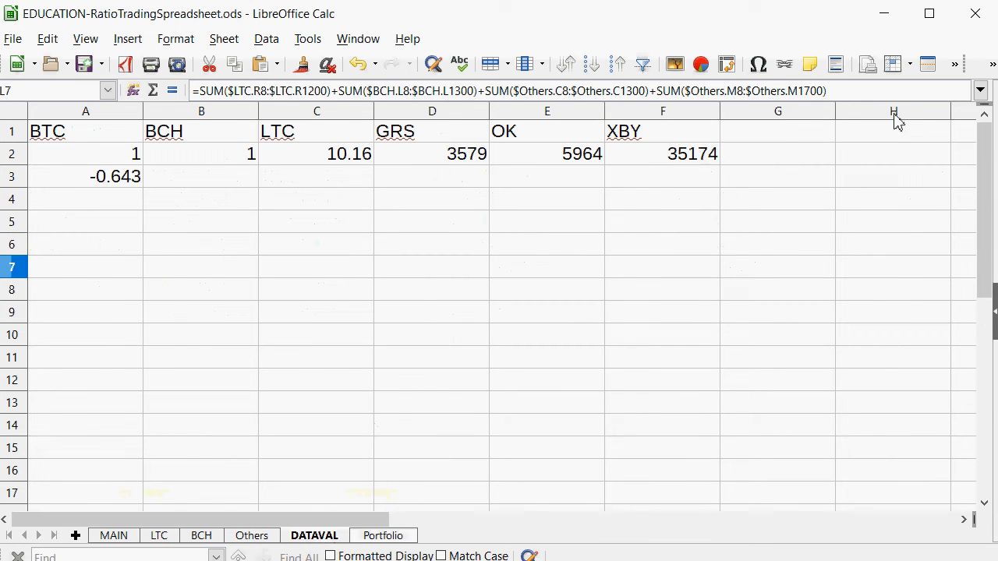
pyautogui.click(779, 137)
pyautogui.write('usd')
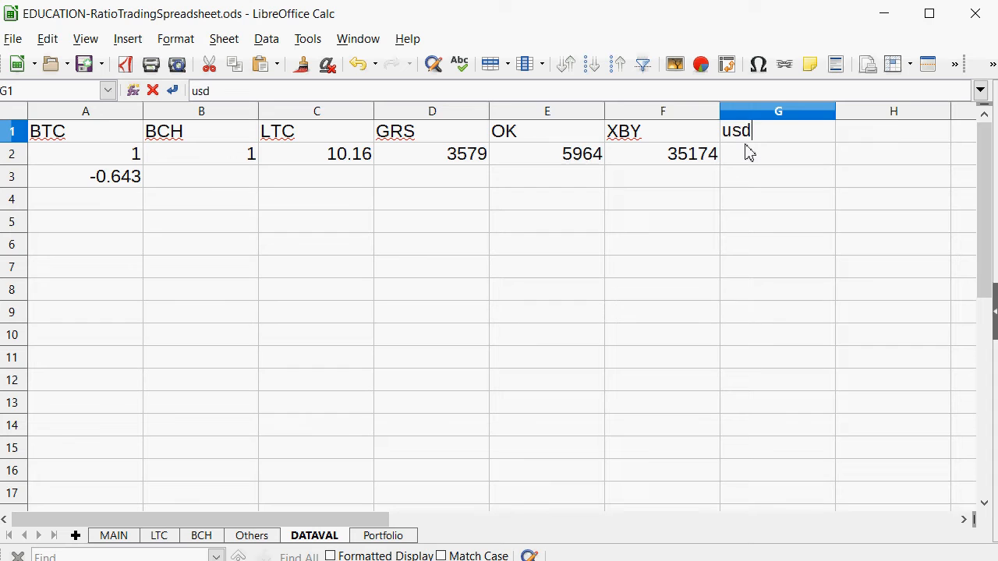
pyautogui.press('BackSpace')
pyautogui.press('BackSpace')
pyautogui.press('BackSpace')
pyautogui.write('US')
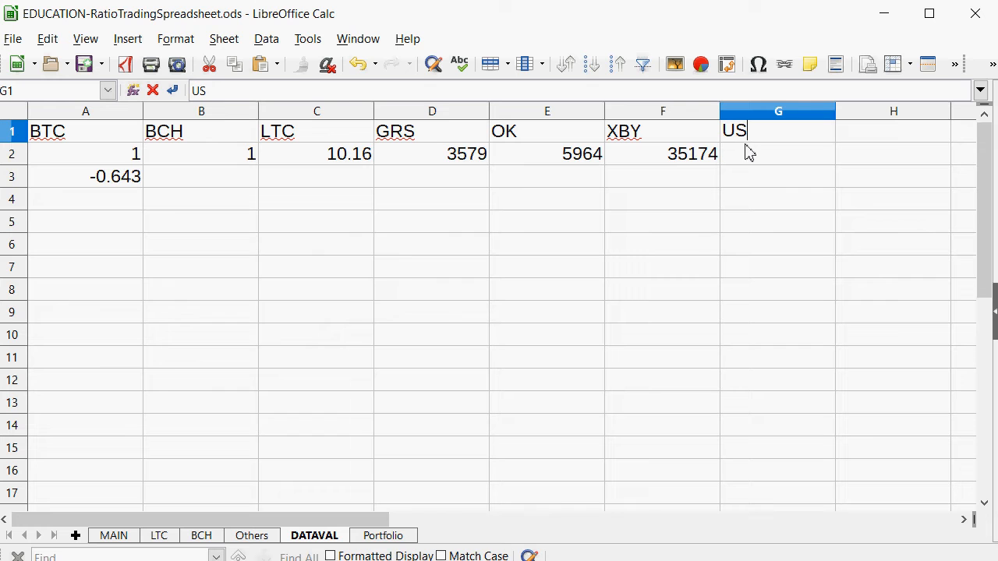
pyautogui.write('DT')
pyautogui.press('Return')
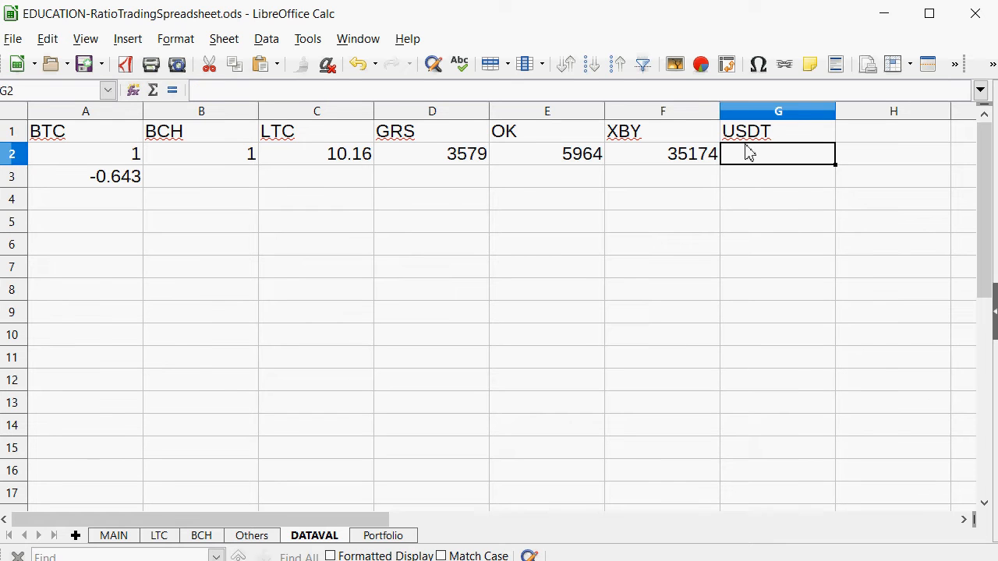
# Step: Insert a new sheet named USDT and place it between the DATAVAL and Portfolio sheets
pyautogui.doubleClick(434, 542)
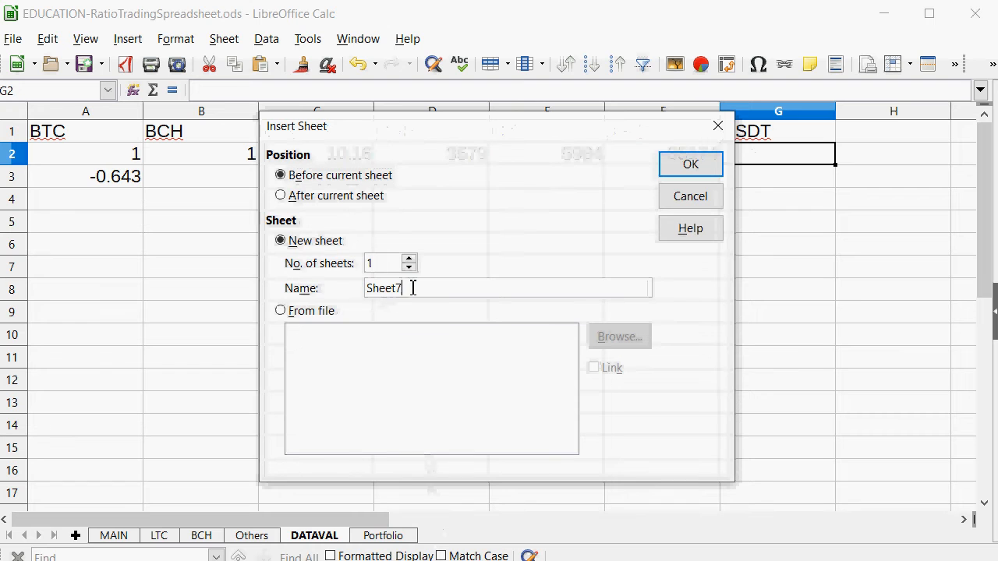
pyautogui.moveTo(410, 287); pyautogui.dragTo(202, 292)
pyautogui.write('US')
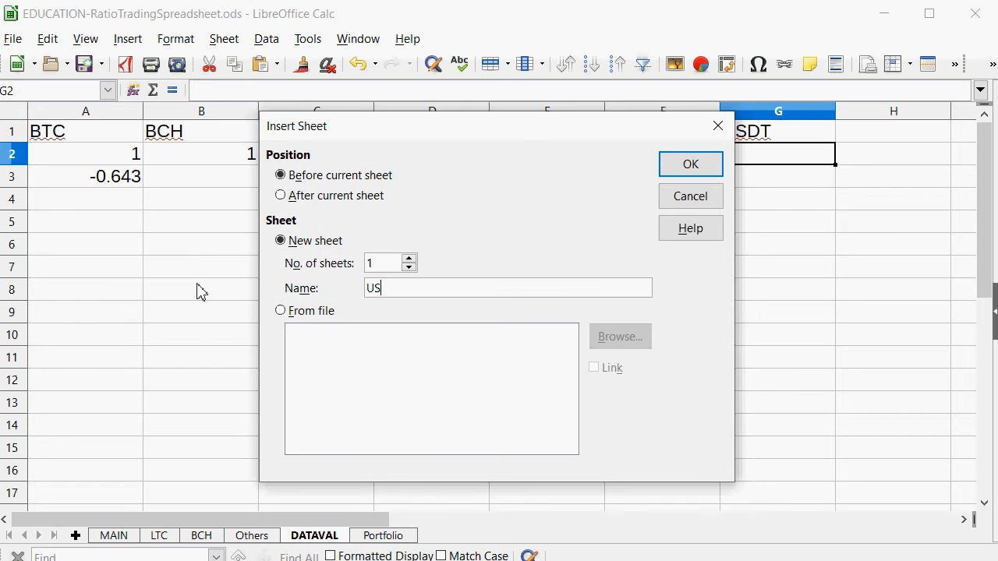
pyautogui.write('DT')
pyautogui.press('Return')
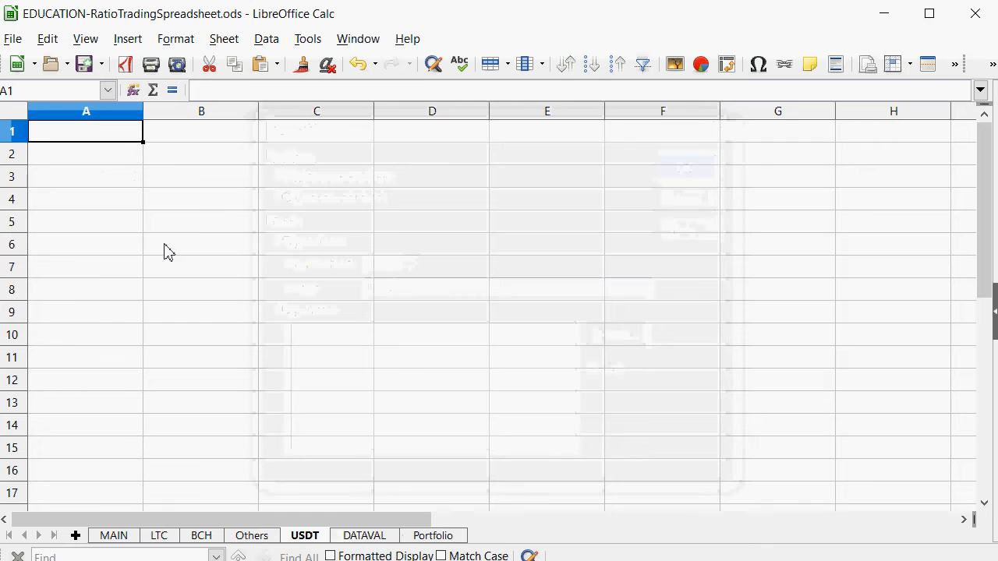
pyautogui.moveTo(305, 536); pyautogui.dragTo(419, 544)
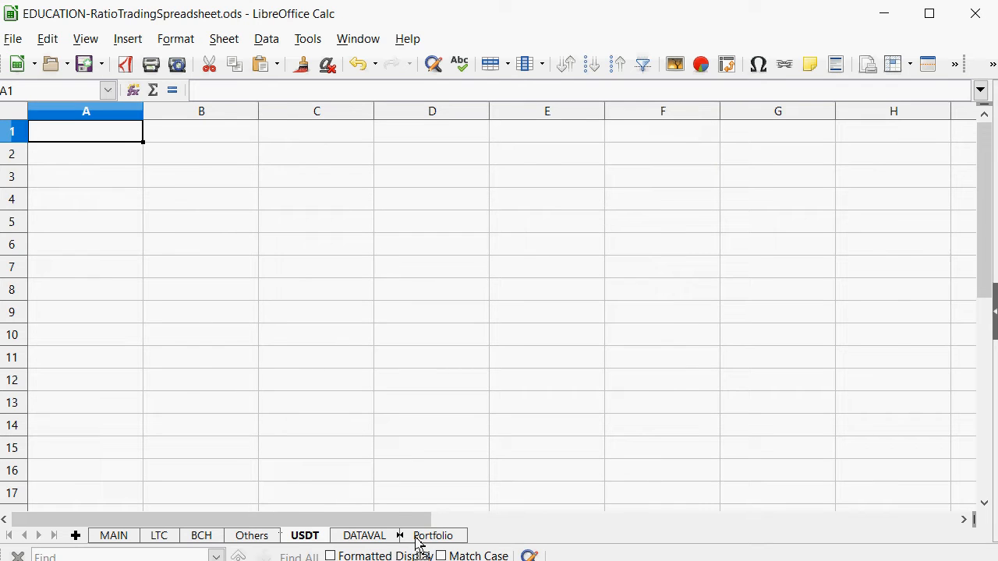
pyautogui.moveTo(419, 543); pyautogui.dragTo(419, 543)
pyautogui.click(314, 536)
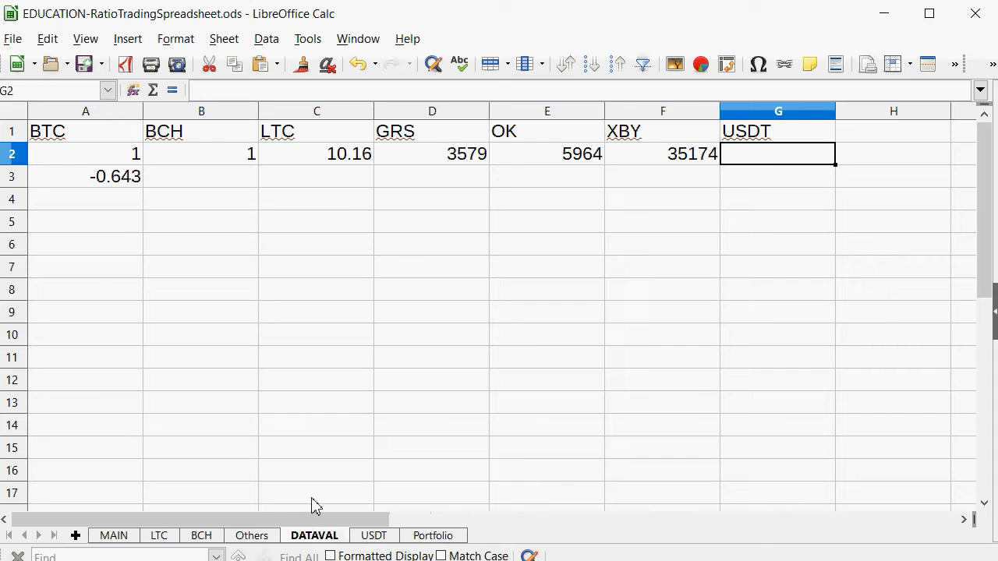
# Step: Enter the column headings COIN, PRICE and SOLD in A1 to C1 of the USDT sheet
pyautogui.click(374, 536)
pyautogui.click(119, 154)
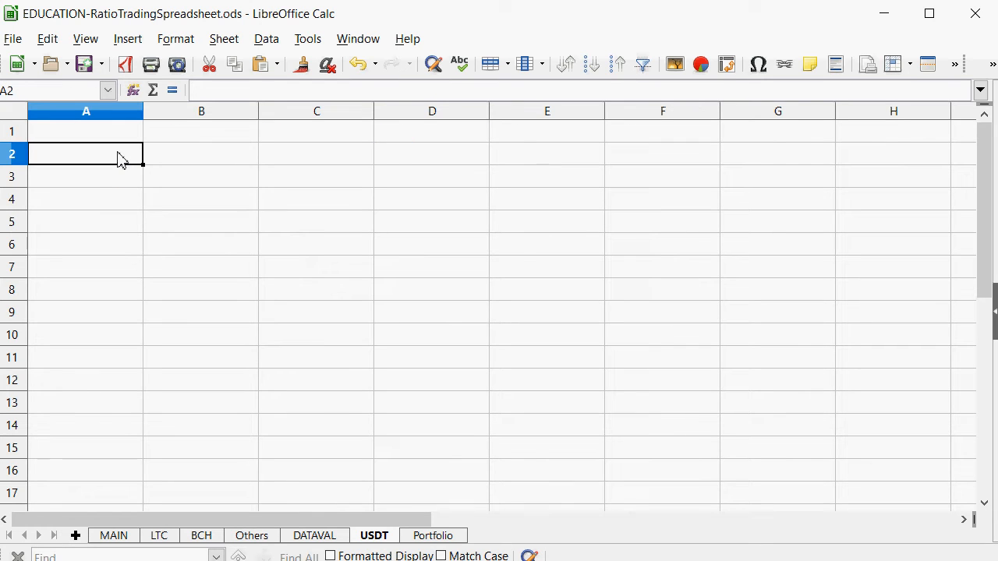
pyautogui.press('Up')
pyautogui.write('cOIN')
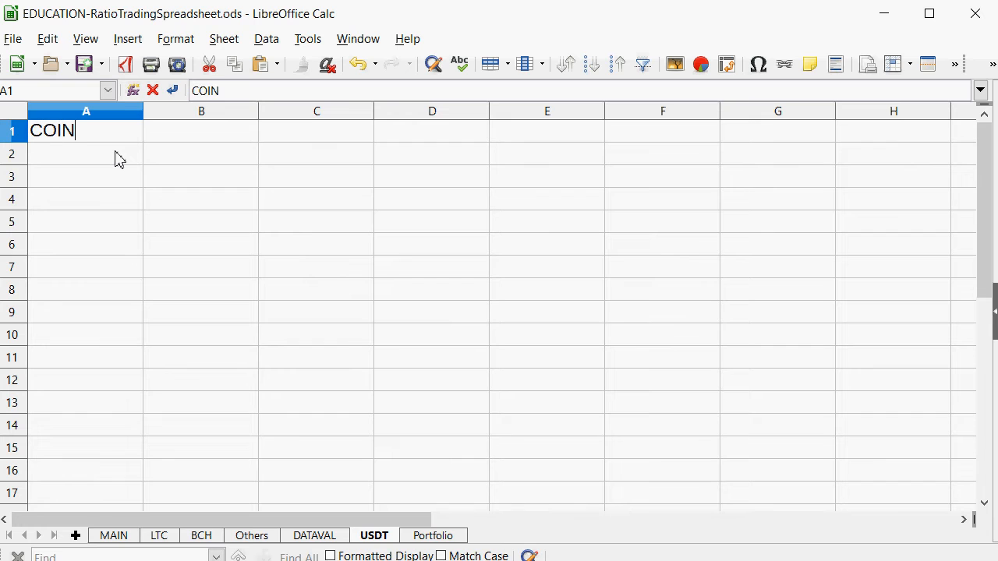
pyautogui.press('Tab')
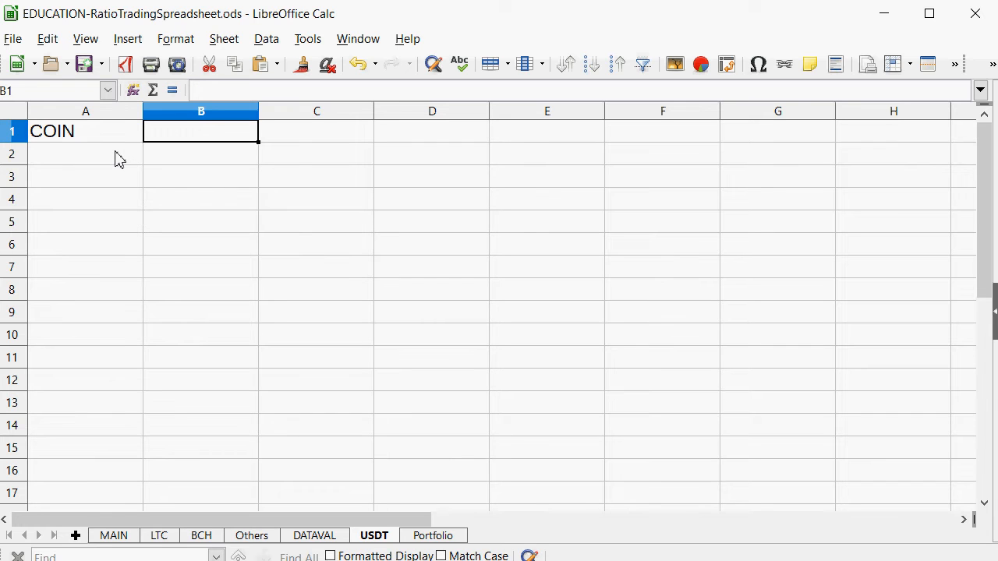
pyautogui.write('PRICE')
pyautogui.press('Tab')
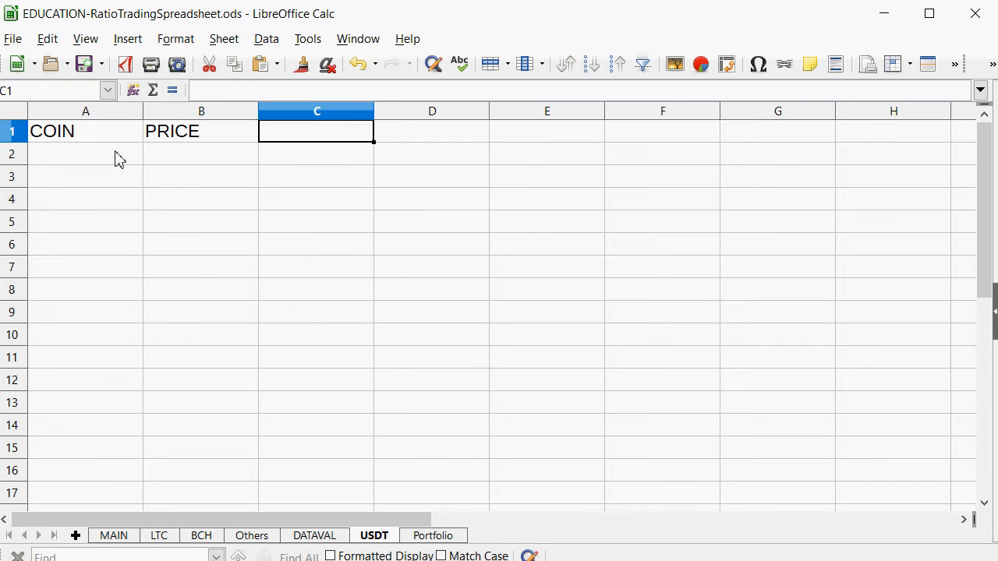
pyautogui.write('SOLD')
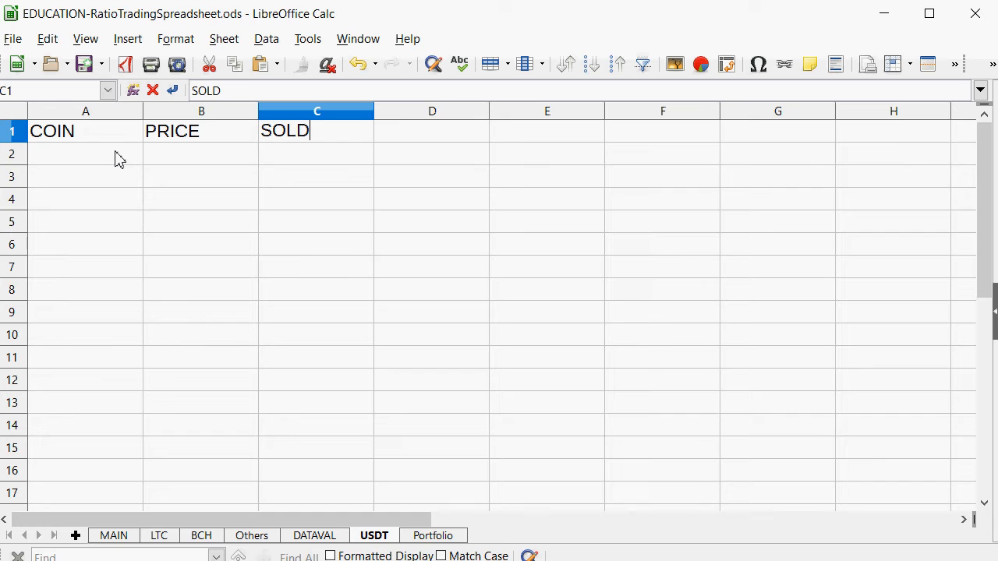
pyautogui.press('Tab')
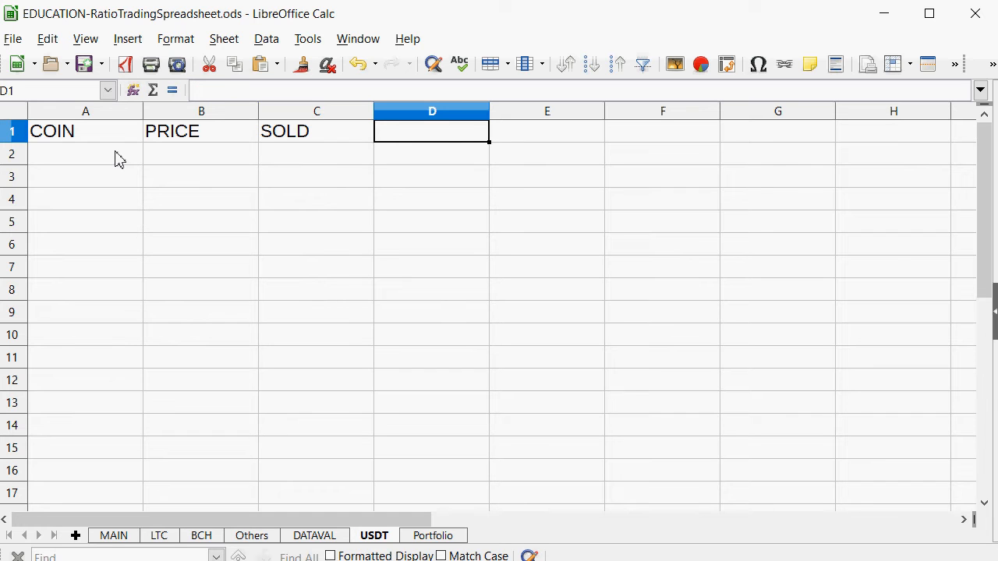
# Step: Enter the formula =B2*C2*.9975 in D2 of the USDT sheet to multiply price by amount sold, less the fee
pyautogui.press('Down')
pyautogui.write('=')
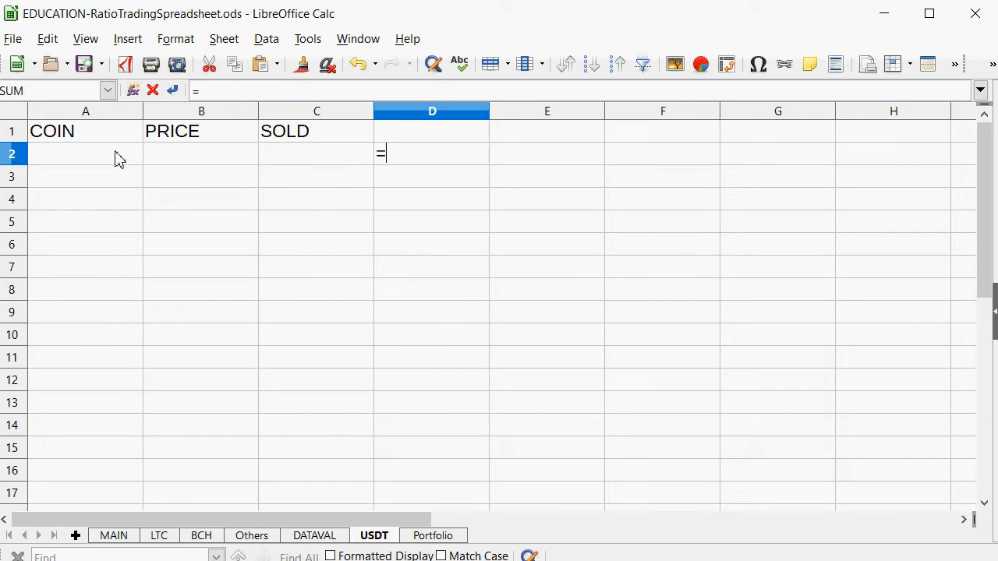
pyautogui.click(201, 157)
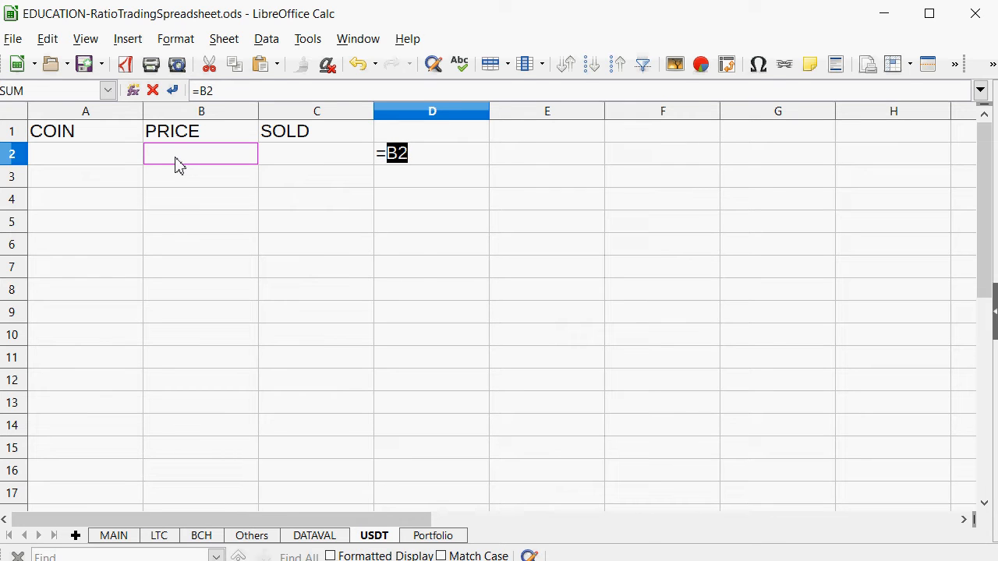
pyautogui.write('*')
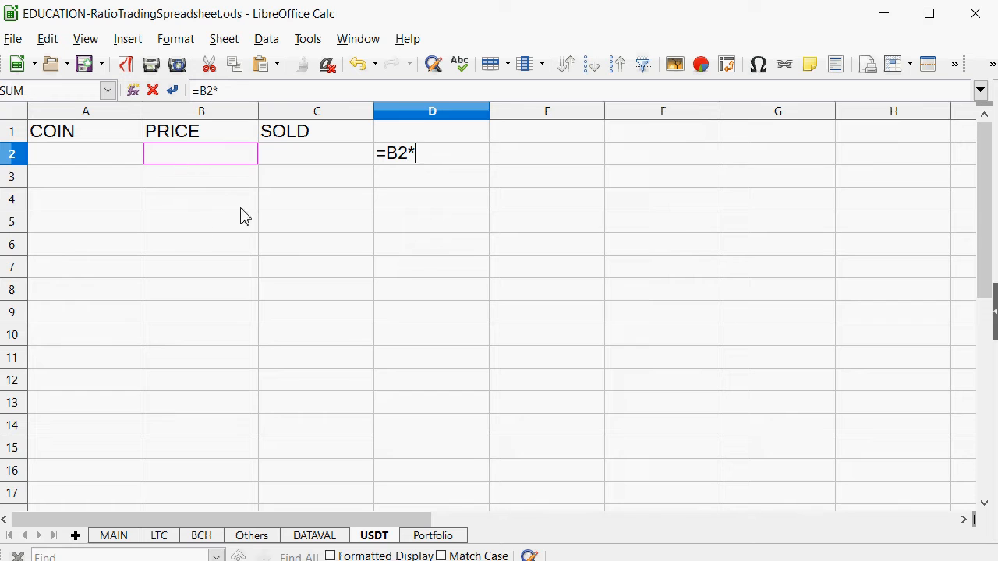
pyautogui.click(276, 153)
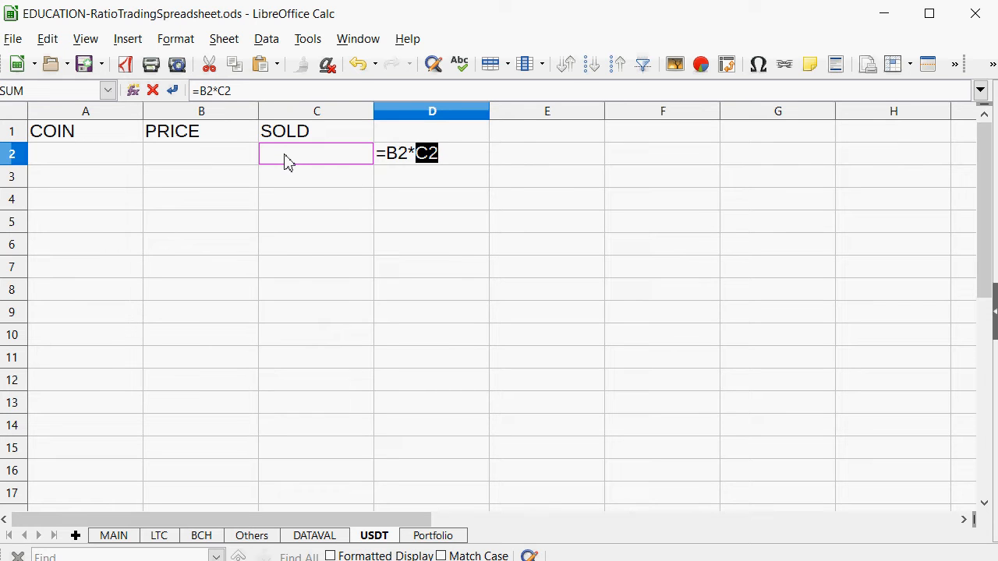
pyautogui.write('*.9975')
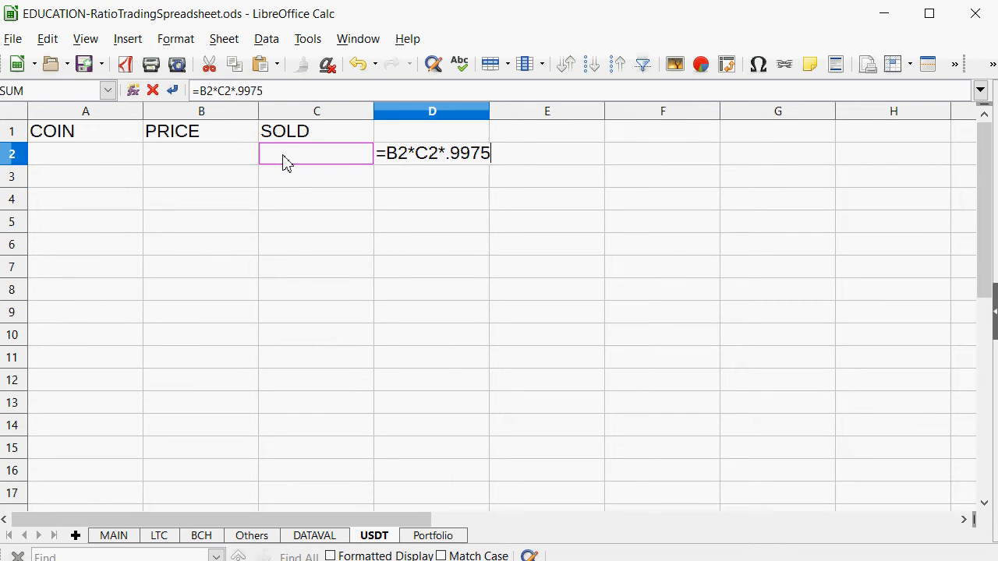
pyautogui.press('Return')
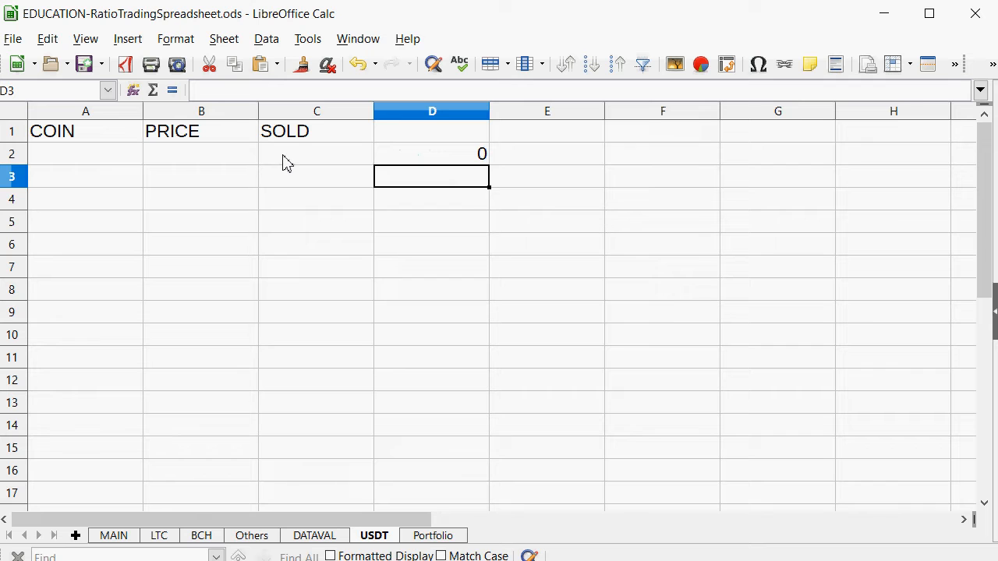
# Step: Record GRS as the coin in A2 of the USDT sheet with a price of .467 in B2, consulting the Portfolio sheet
pyautogui.click(75, 159)
pyautogui.write('GRS')
pyautogui.click(152, 266)
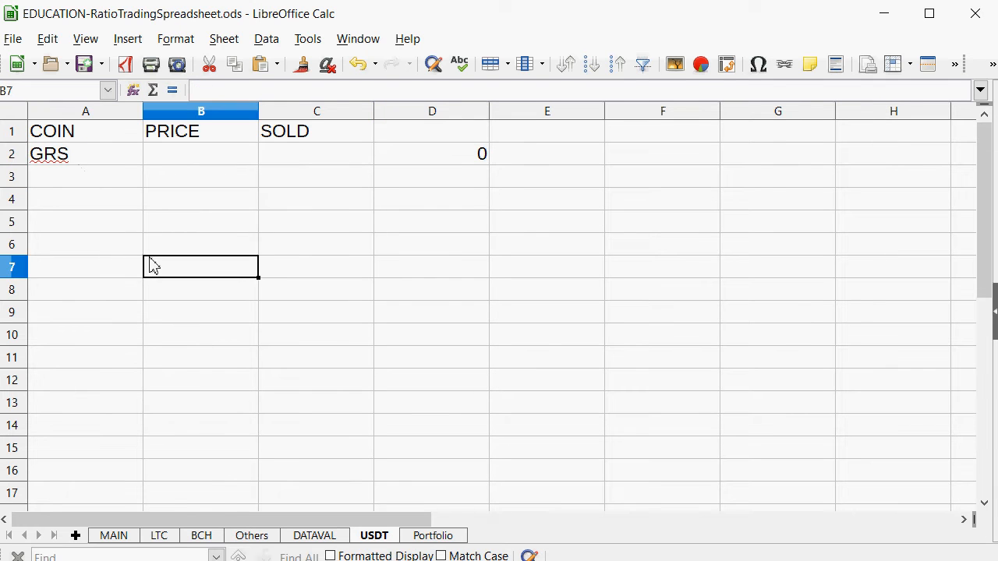
pyautogui.click(413, 534)
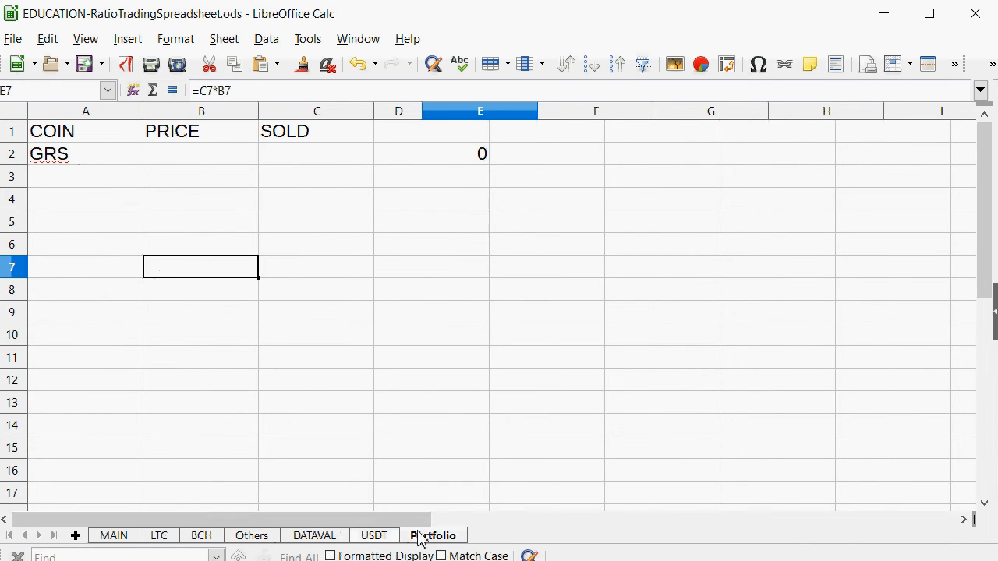
pyautogui.click(210, 274)
pyautogui.click(366, 538)
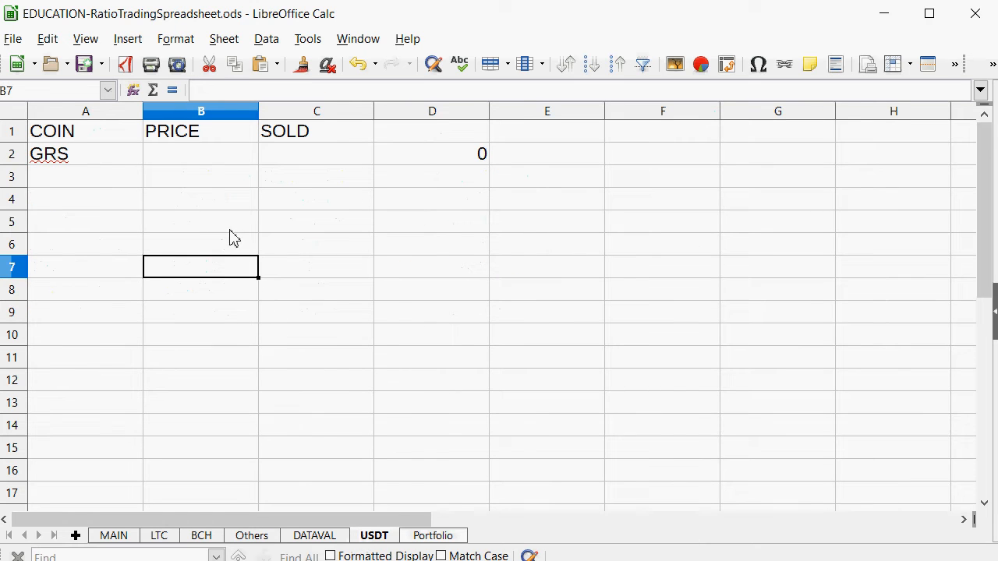
pyautogui.click(228, 169)
pyautogui.write('.467')
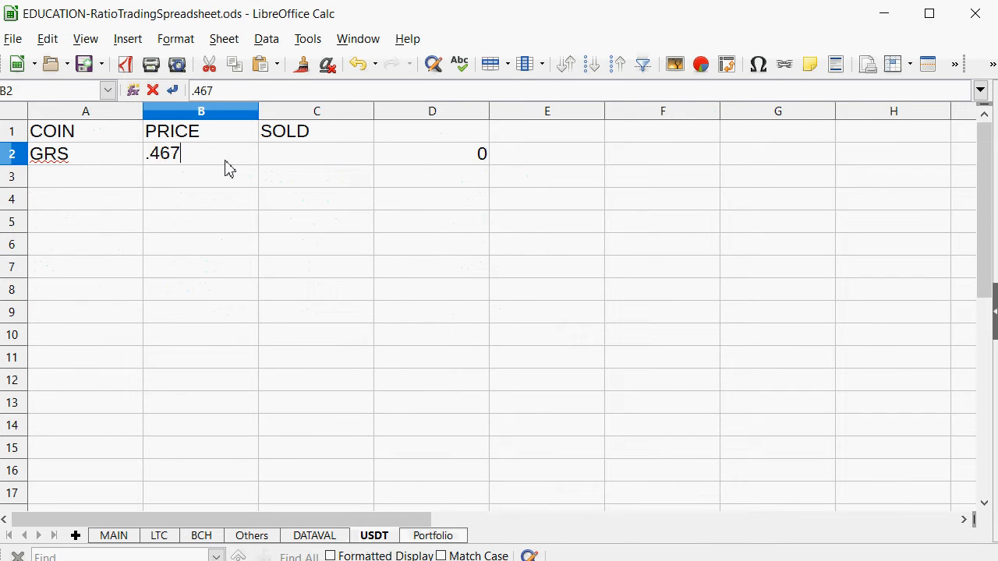
pyautogui.press('Return')
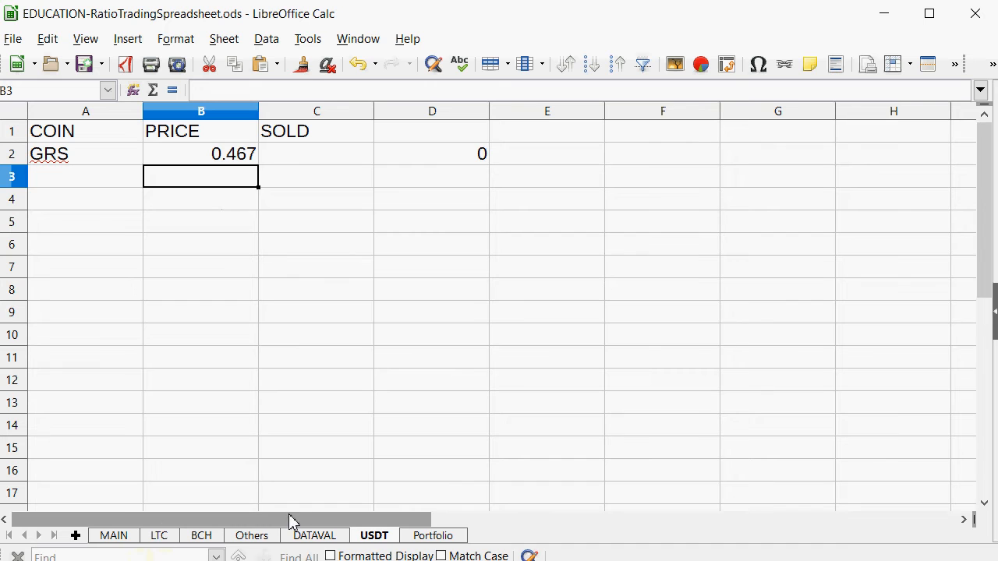
# Step: Check the Groestlcoin row on the Portfolio sheet and enter 800 as the GRS amount sold in C2 of the USDT sheet
pyautogui.click(411, 536)
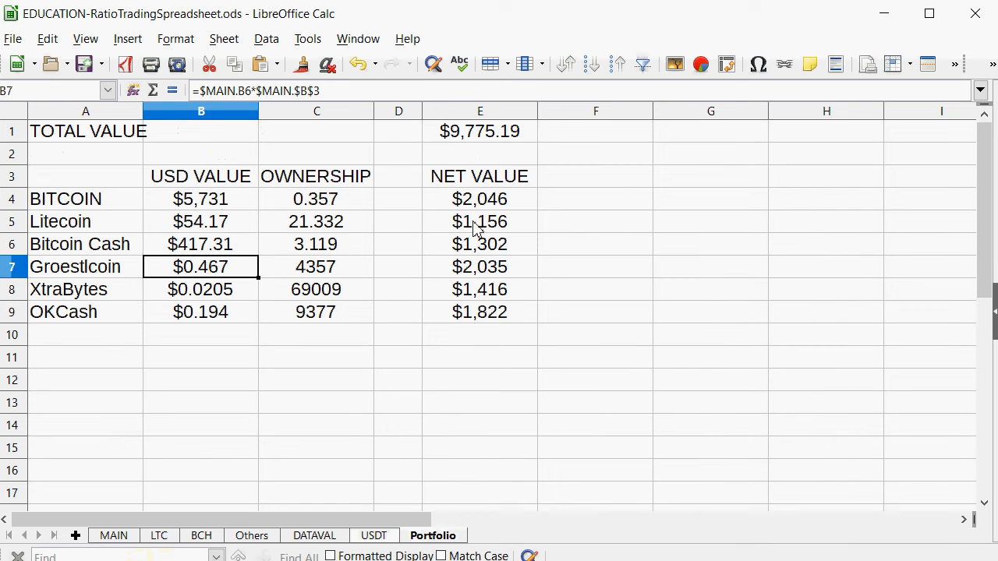
pyautogui.click(490, 266)
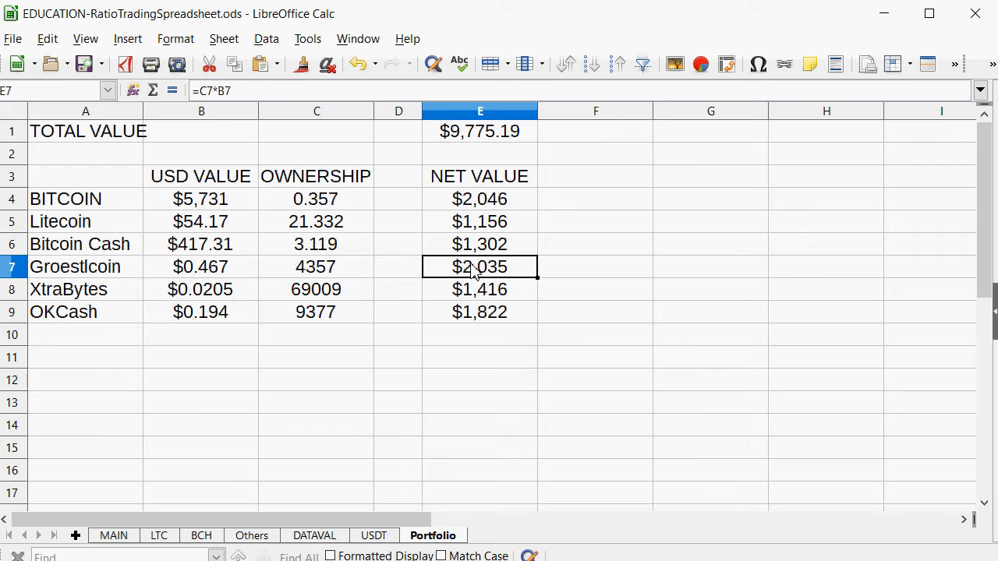
pyautogui.click(196, 267)
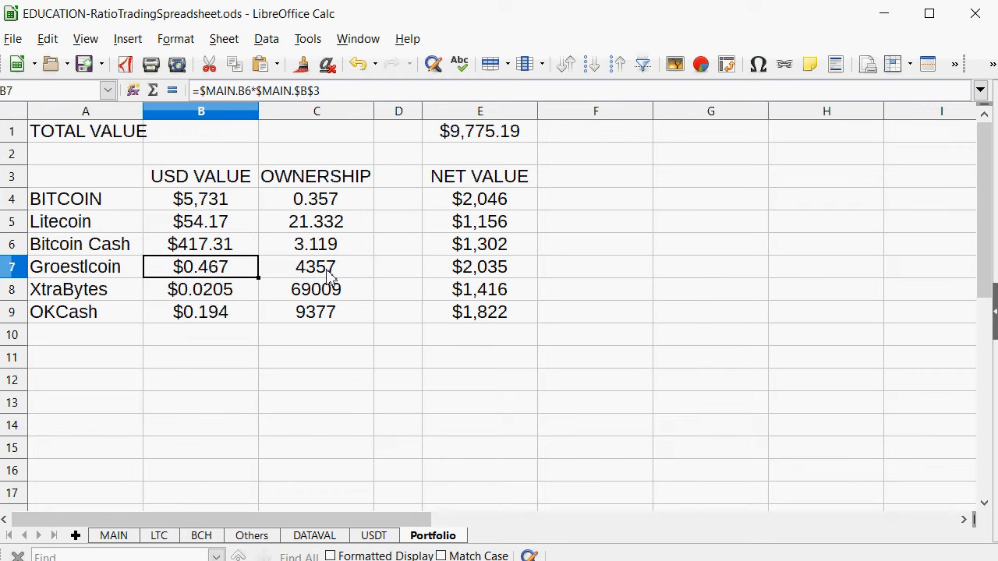
pyautogui.click(373, 538)
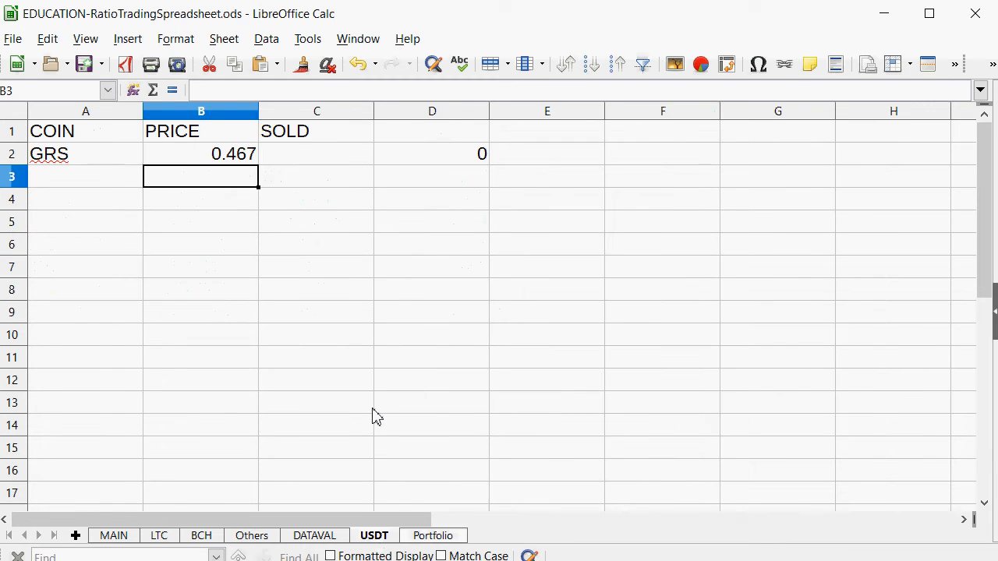
pyautogui.press('Right')
pyautogui.press('Up')
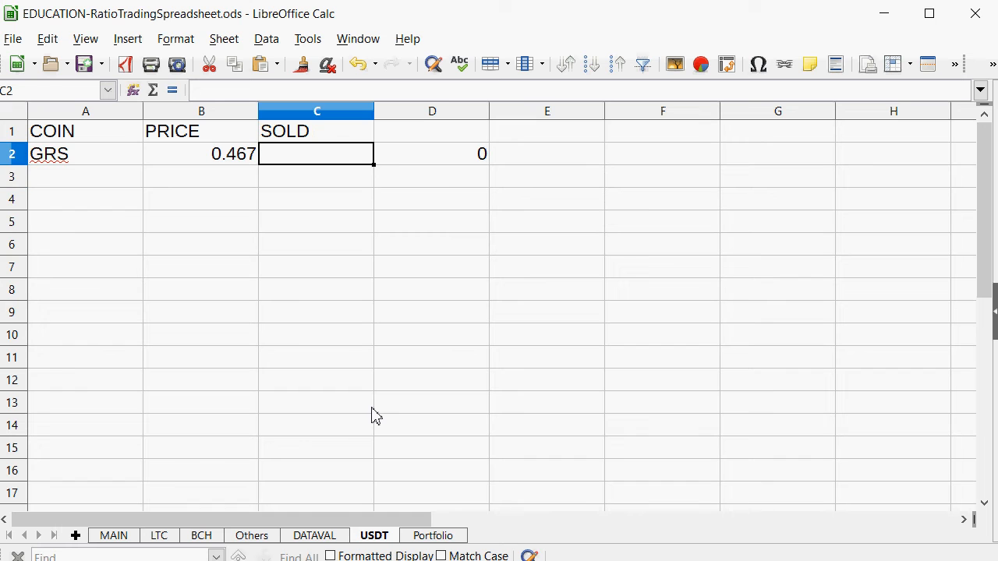
pyautogui.write('8000')
pyautogui.press('BackSpace')
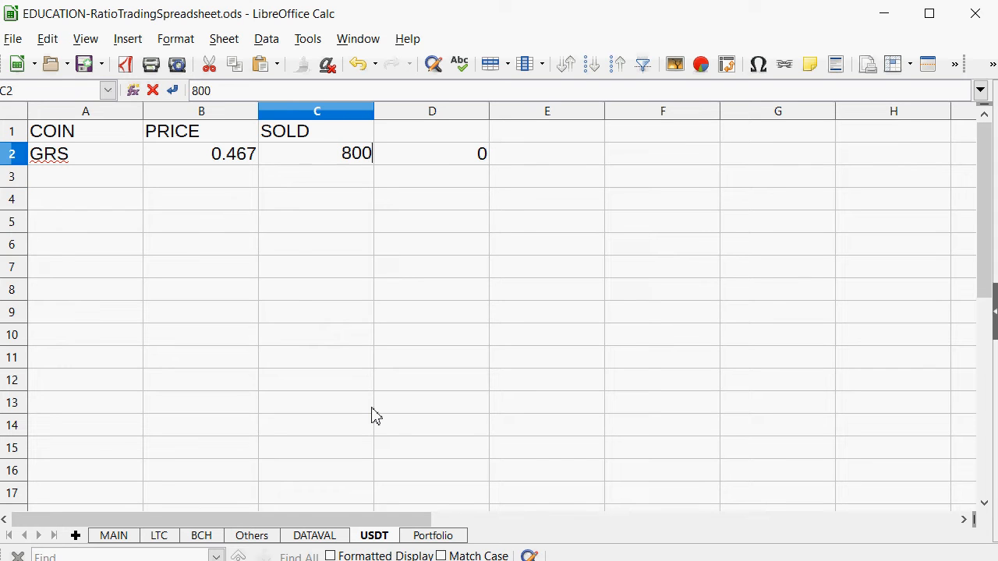
pyautogui.press('Tab')
# Step: Add the column heading USDT in D1, above the calculated proceeds
pyautogui.press('Up')
pyautogui.write('USDT')
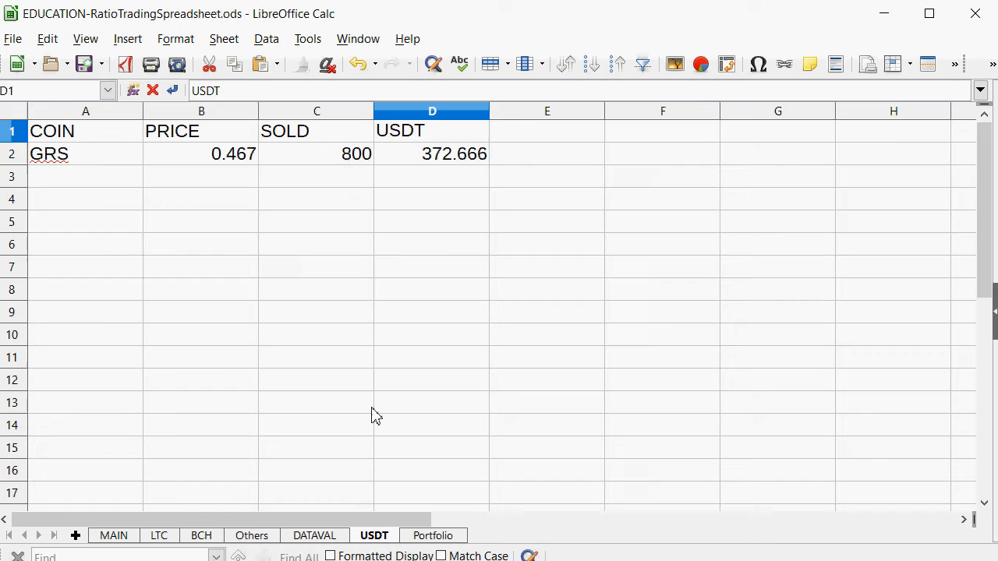
# Step: Confirm the USDT header in cell D1 and label cell A10 of the Portfolio sheet "Tether"
pyautogui.press('Return')
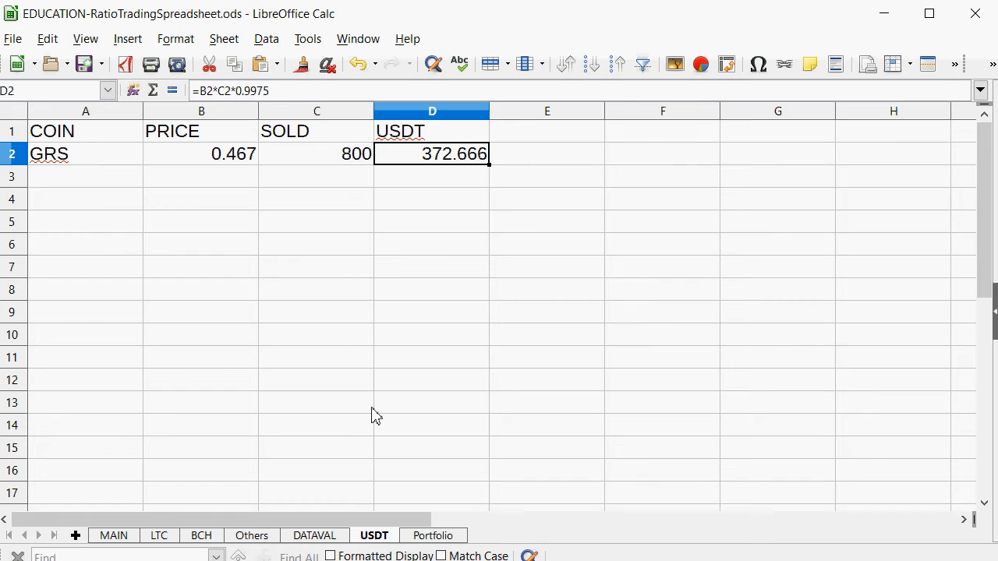
pyautogui.click(440, 541)
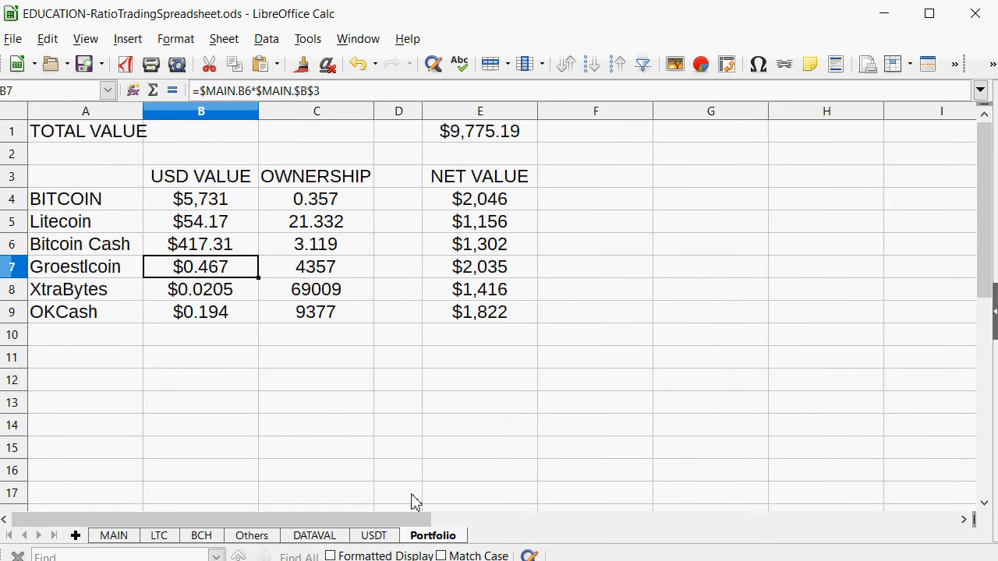
pyautogui.click(53, 333)
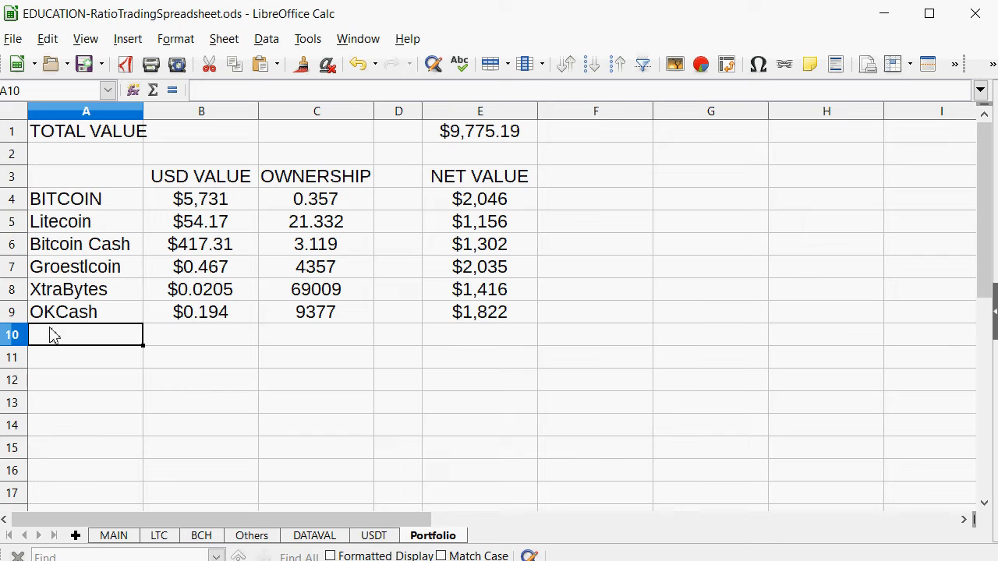
pyautogui.write('U')
pyautogui.press('BackSpace')
pyautogui.write('Tether')
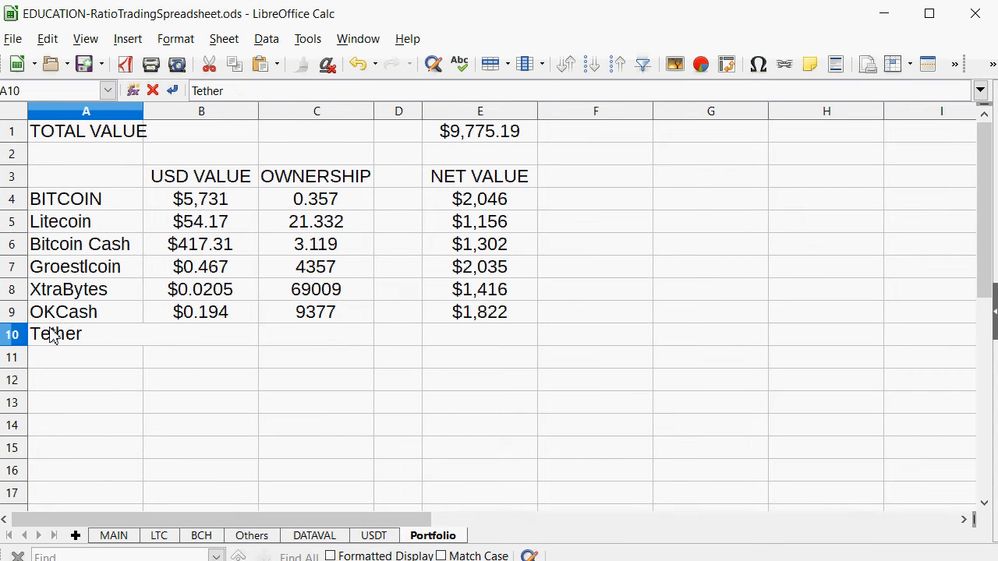
pyautogui.press('Tab')
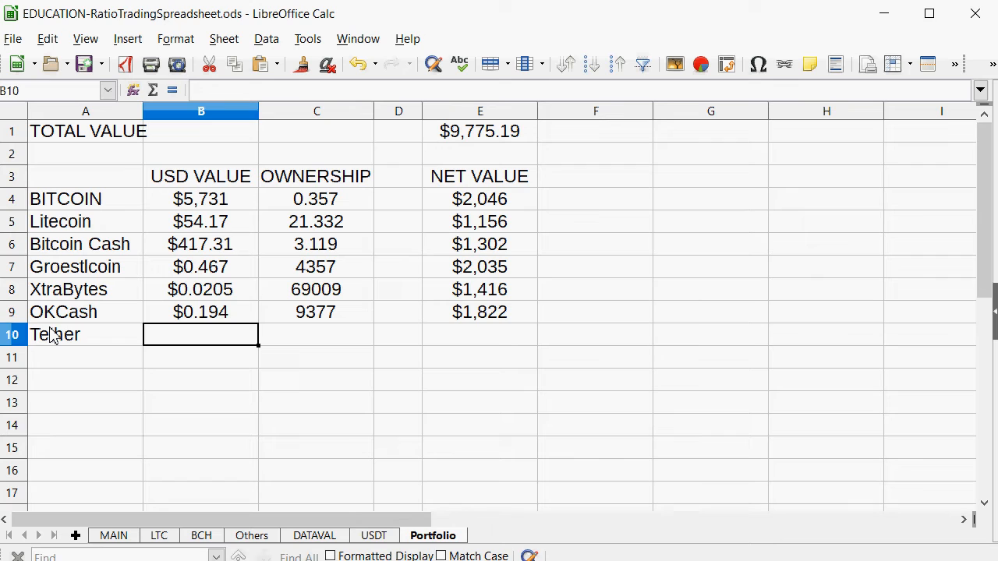
# Step: Enter a formula in Tether's OWNERSHIP cell C10 that sums D2:D1355 of the USDT sheet
pyautogui.press('Tab')
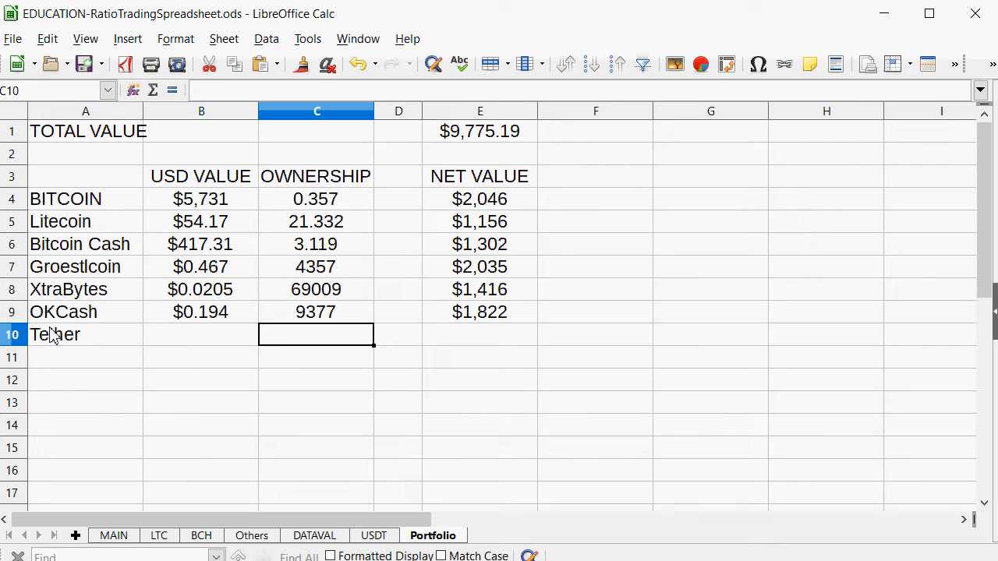
pyautogui.write('=')
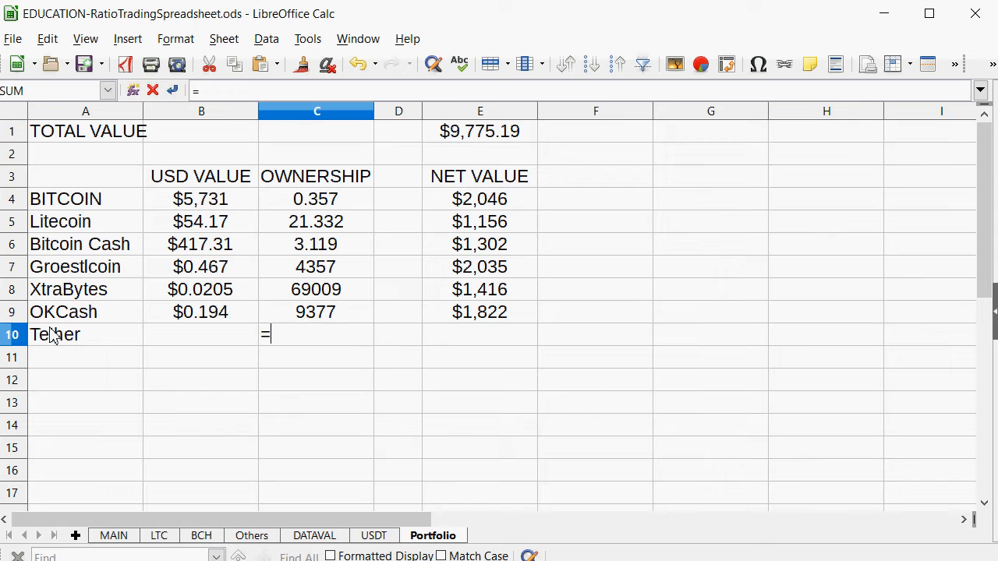
pyautogui.write('sum(')
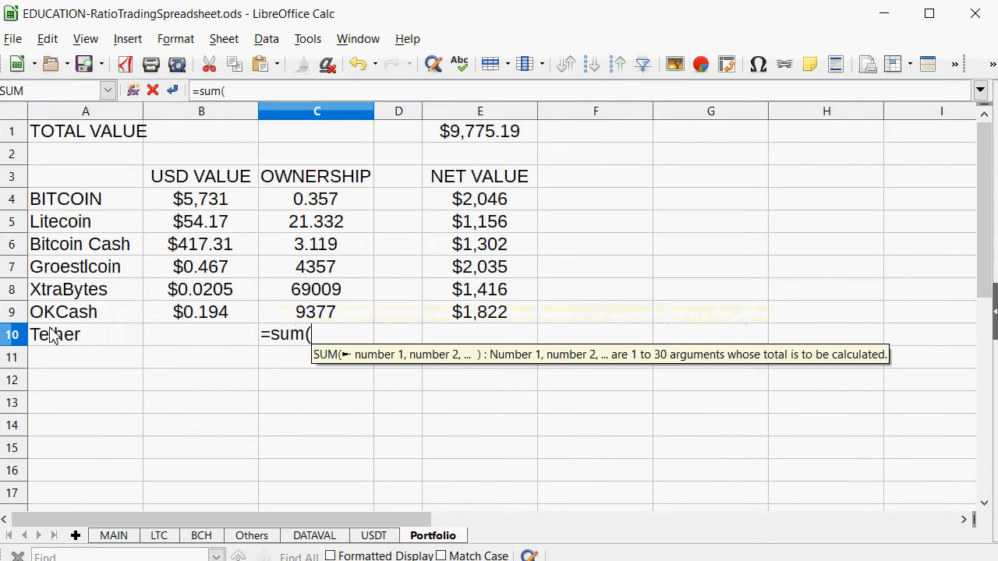
pyautogui.click(379, 540)
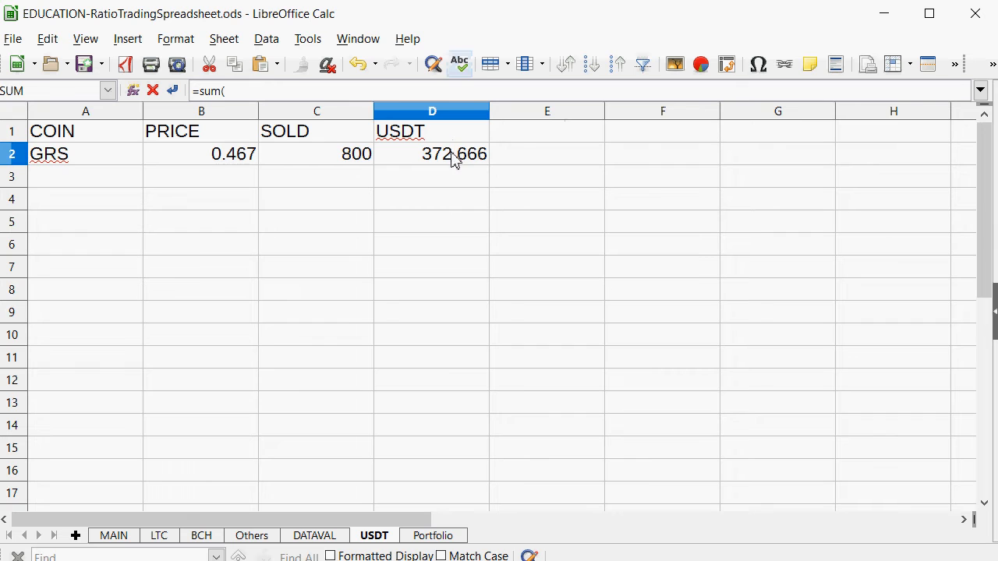
pyautogui.moveTo(452, 156); pyautogui.dragTo(444, 411)
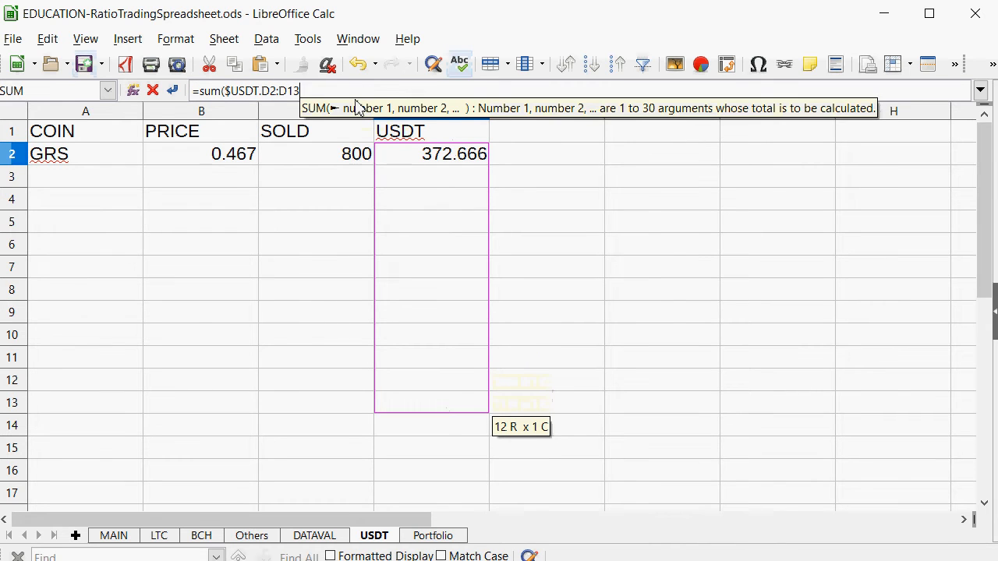
pyautogui.write('55')
pyautogui.press('Return')
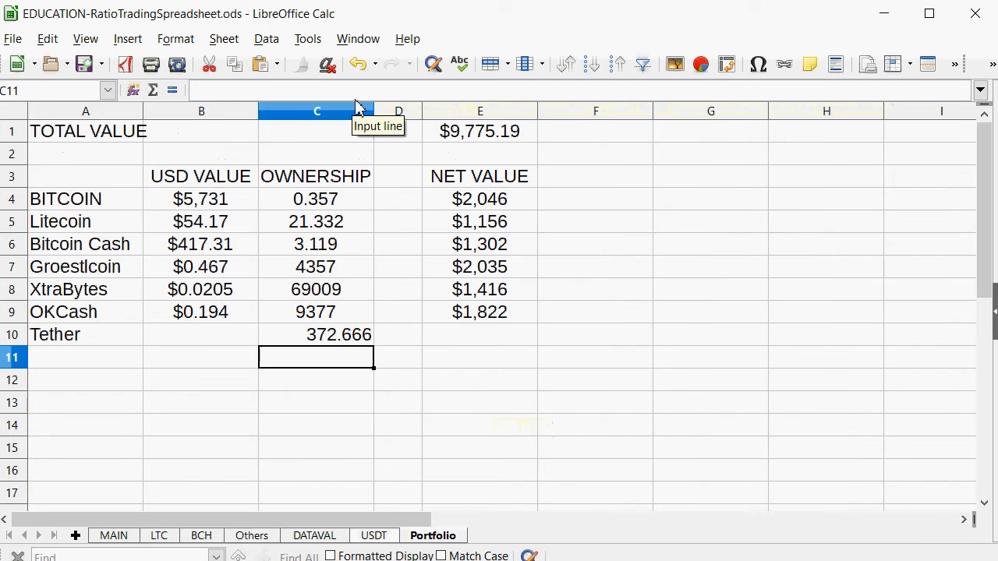
# Step: Format Tether's ownership value in C10 to two decimal places and centre it in the cell
pyautogui.press('Up')
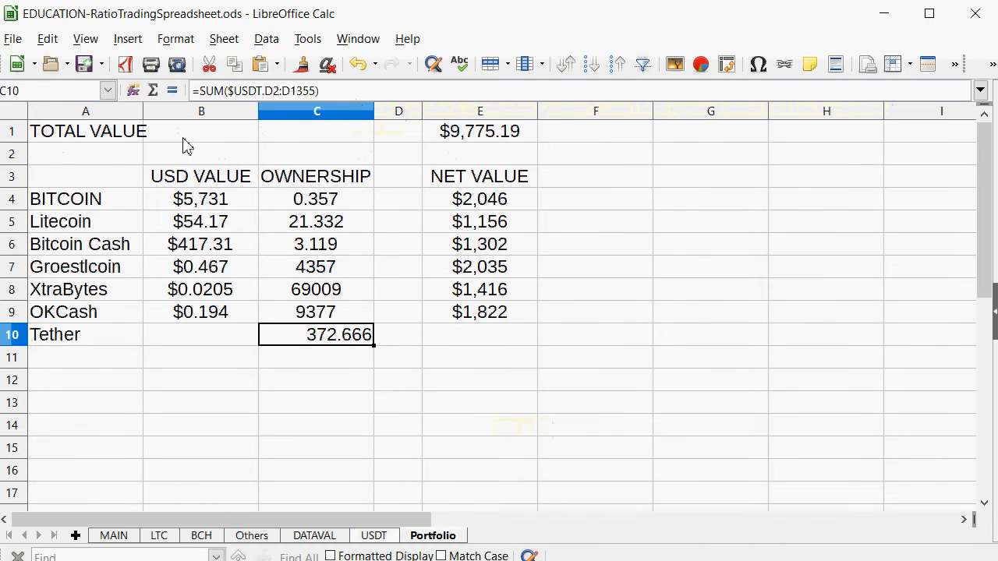
pyautogui.rightClick(315, 338)
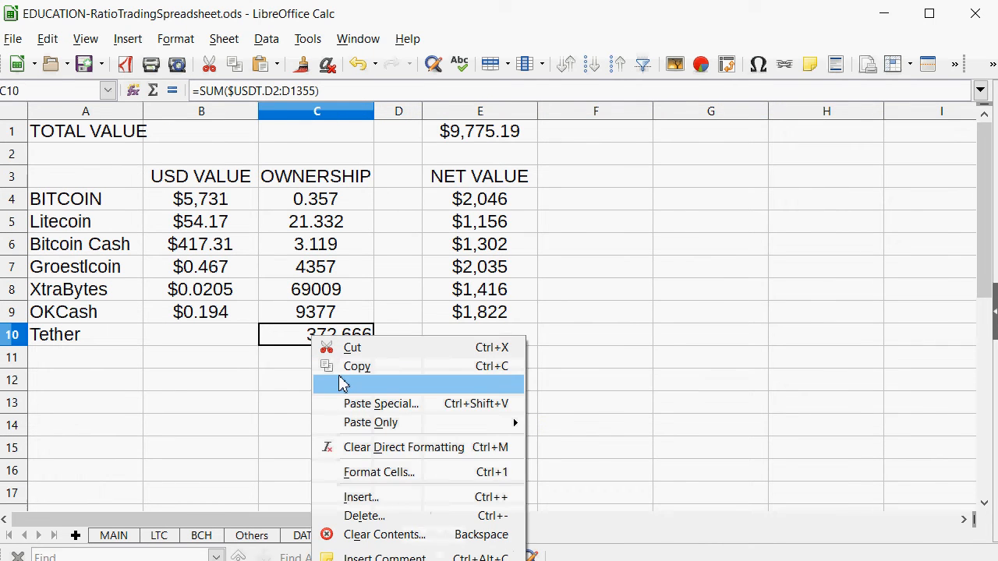
pyautogui.click(353, 472)
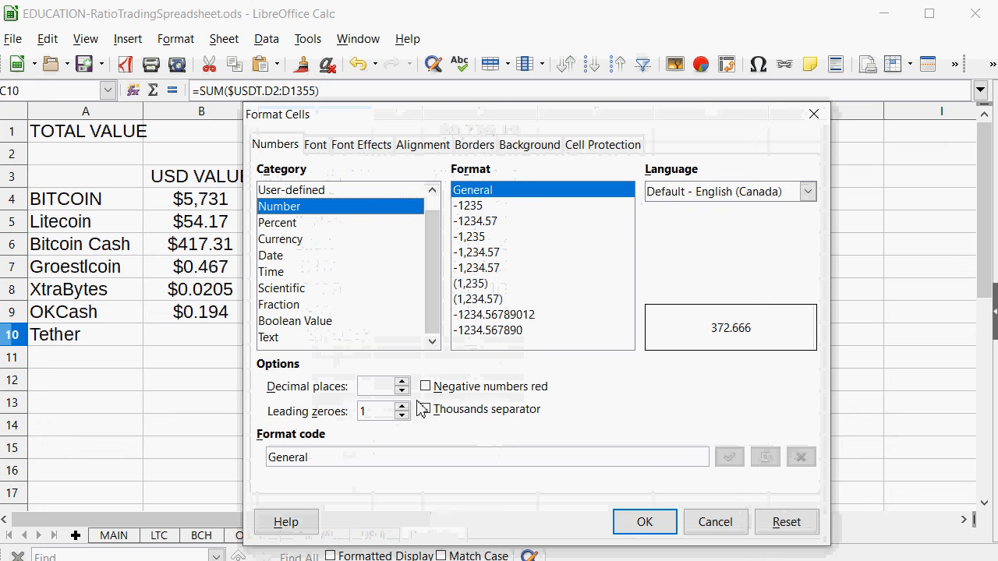
pyautogui.click(401, 382)
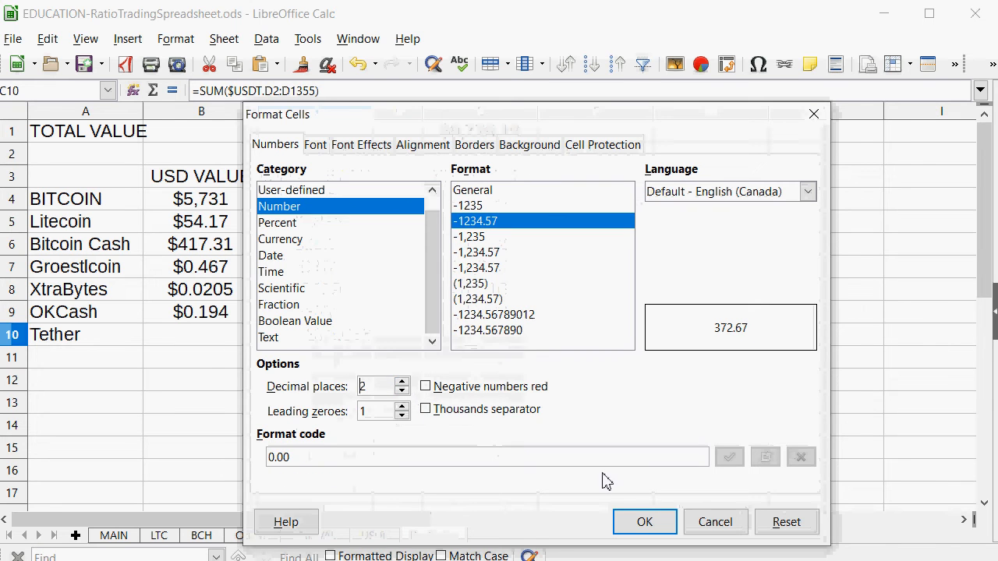
pyautogui.click(644, 522)
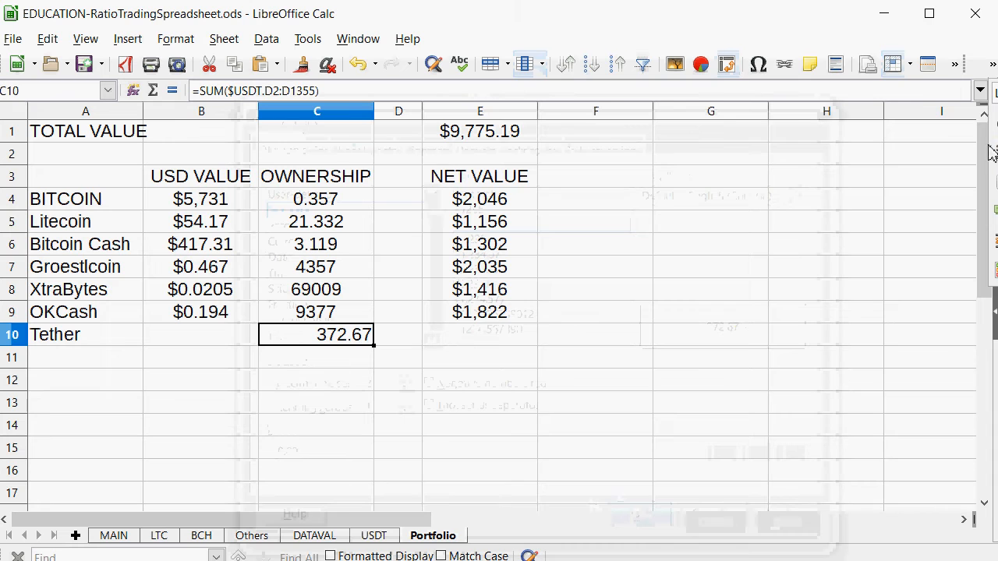
pyautogui.hotkey('ctrl', 'e')
pyautogui.click(229, 477)
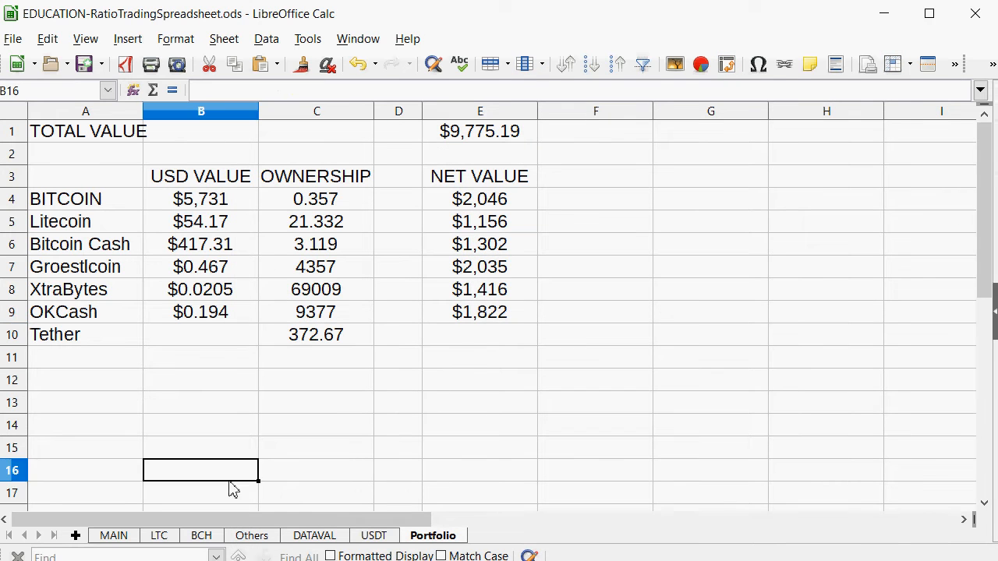
# Step: Set Tether's NET VALUE in cell E10 equal to its ownership cell with the formula =C10
pyautogui.click(509, 310)
pyautogui.click(494, 338)
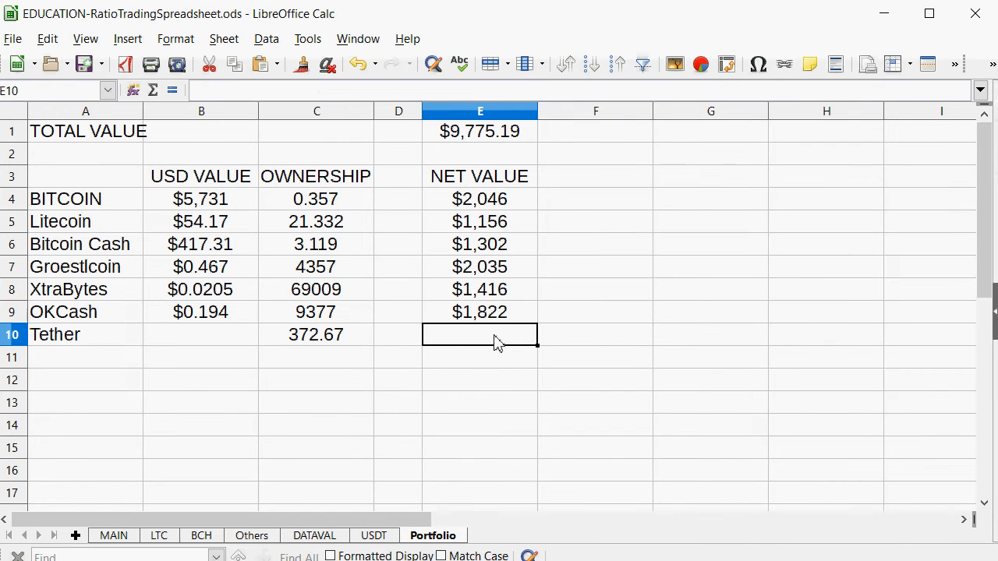
pyautogui.write('=')
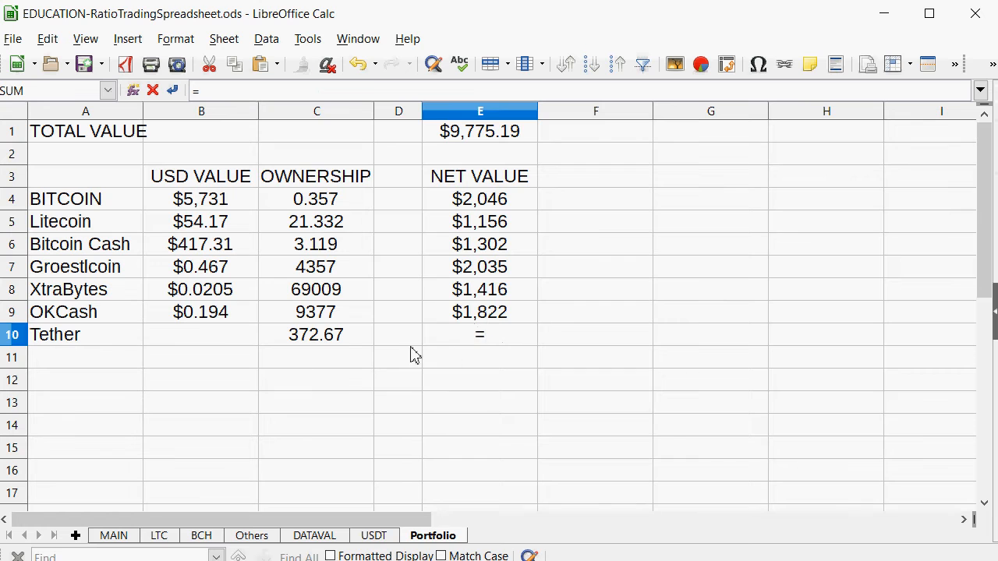
pyautogui.click(340, 343)
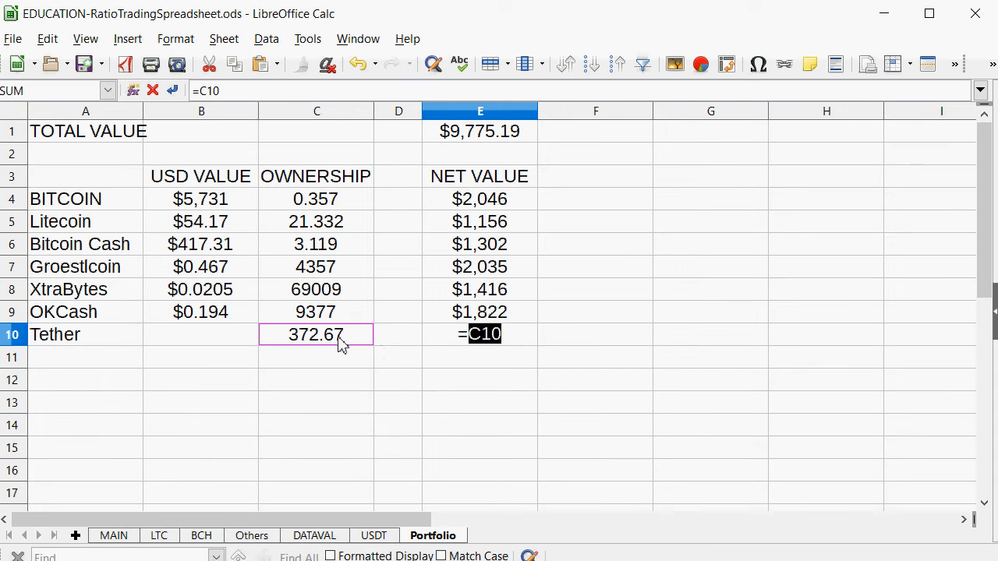
pyautogui.press('Return')
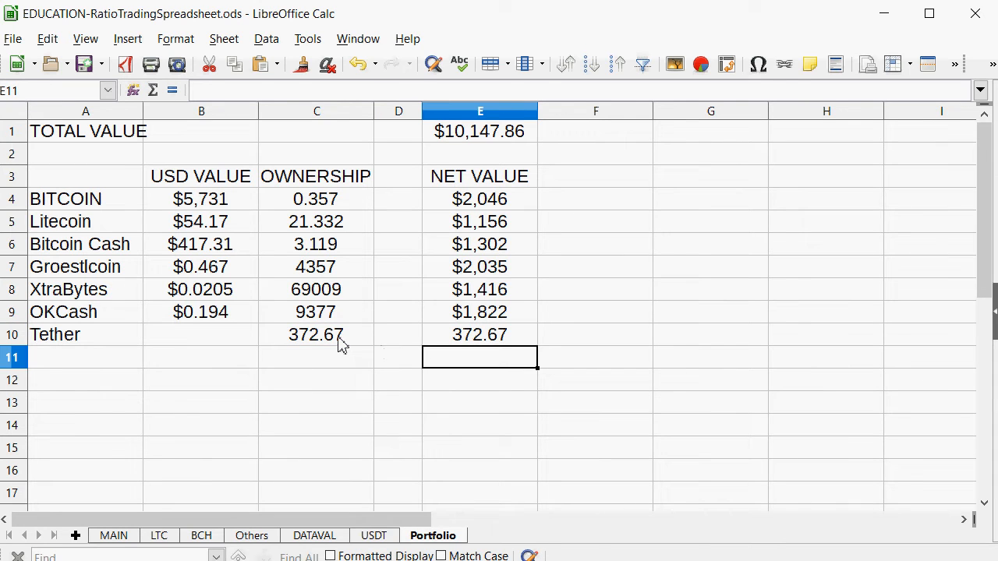
# Step: Record the GRS sale from the USDT sheet as -800 in cell D3 of the DATAVAL sheet
pyautogui.click(371, 538)
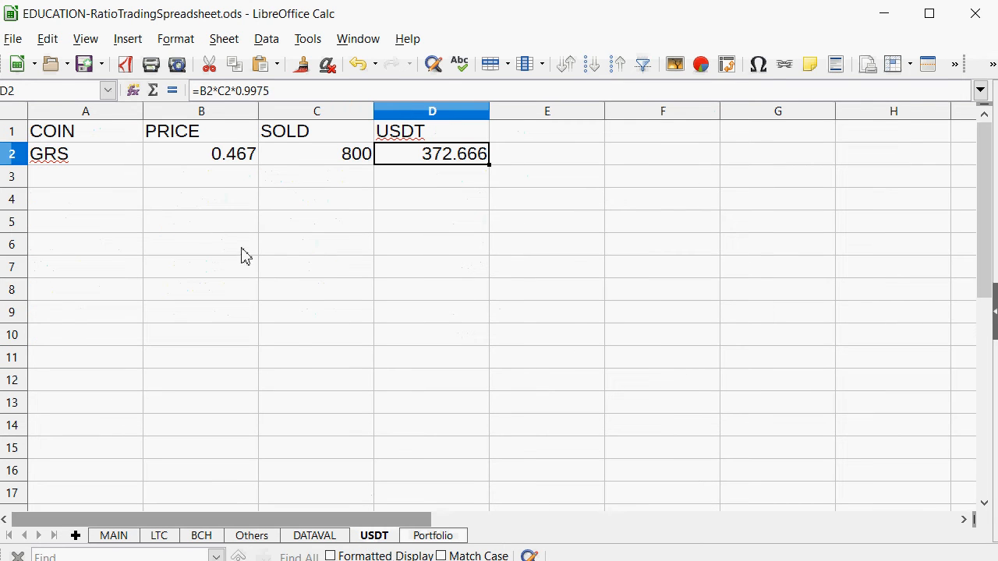
pyautogui.click(317, 160)
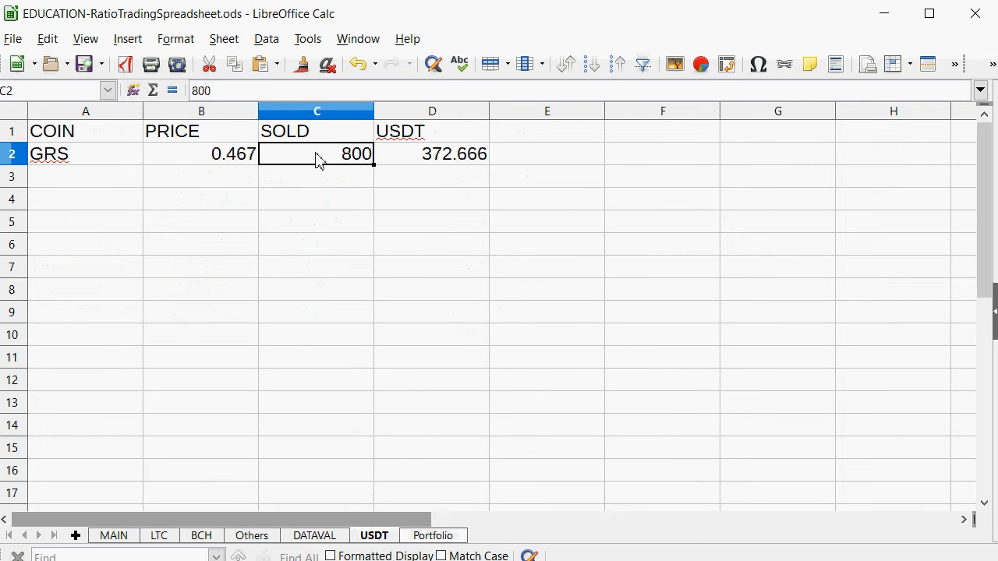
pyautogui.click(300, 536)
pyautogui.click(405, 166)
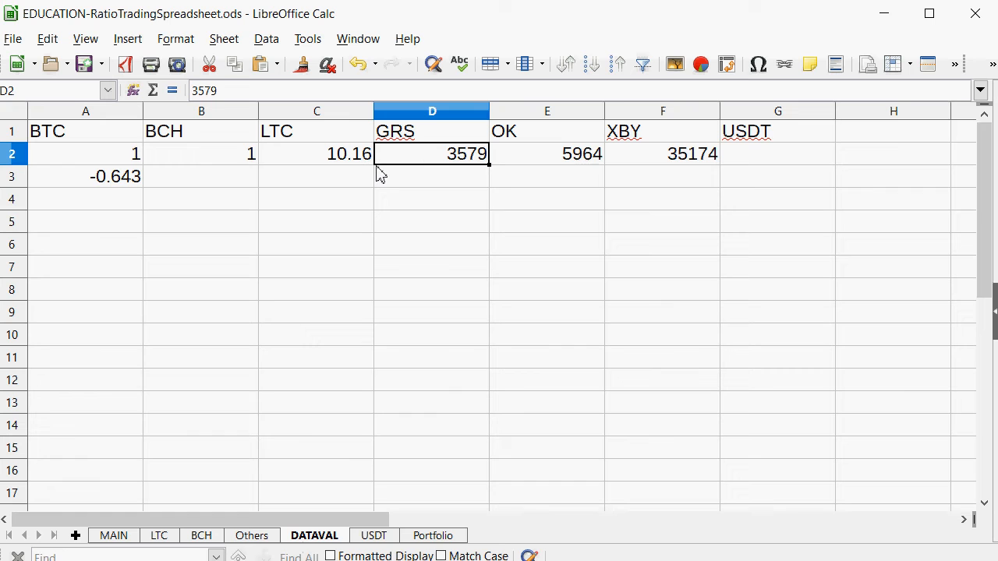
pyautogui.click(379, 175)
pyautogui.write('-800')
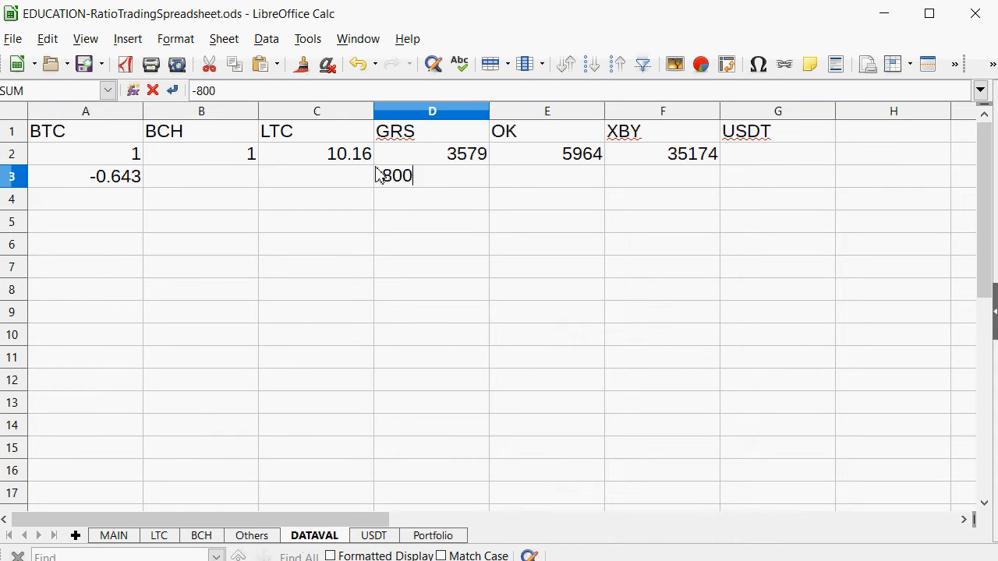
pyautogui.press('Return')
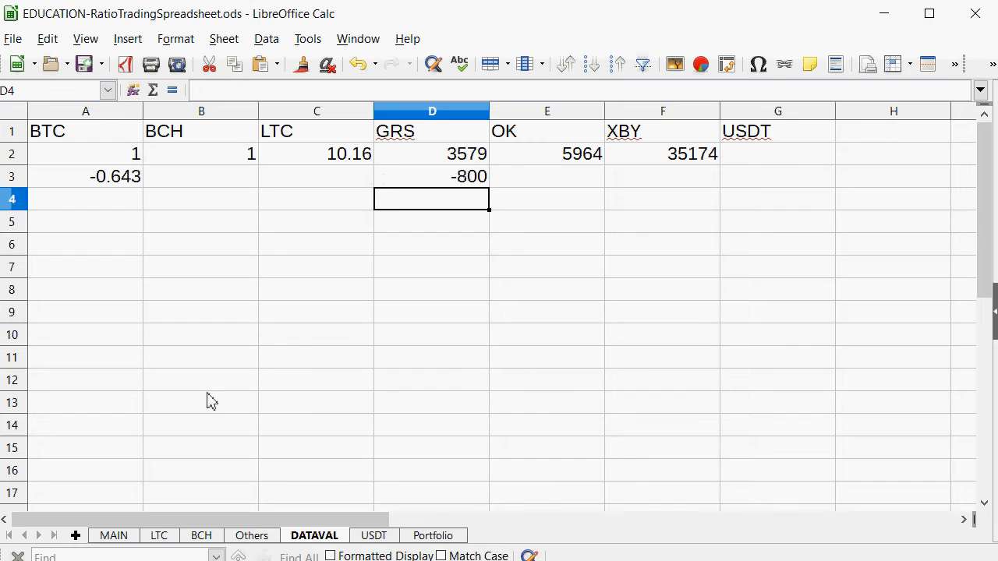
# Step: Examine the GRS Holdings formulas on the LTC, BCH and Others sheets and the sold amount on the USDT sheet
pyautogui.click(162, 535)
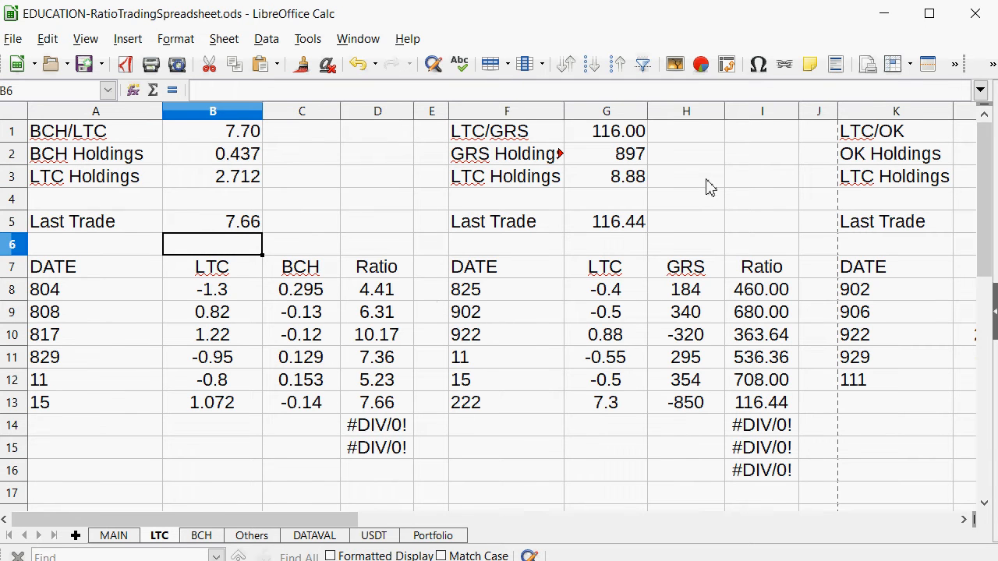
pyautogui.click(643, 162)
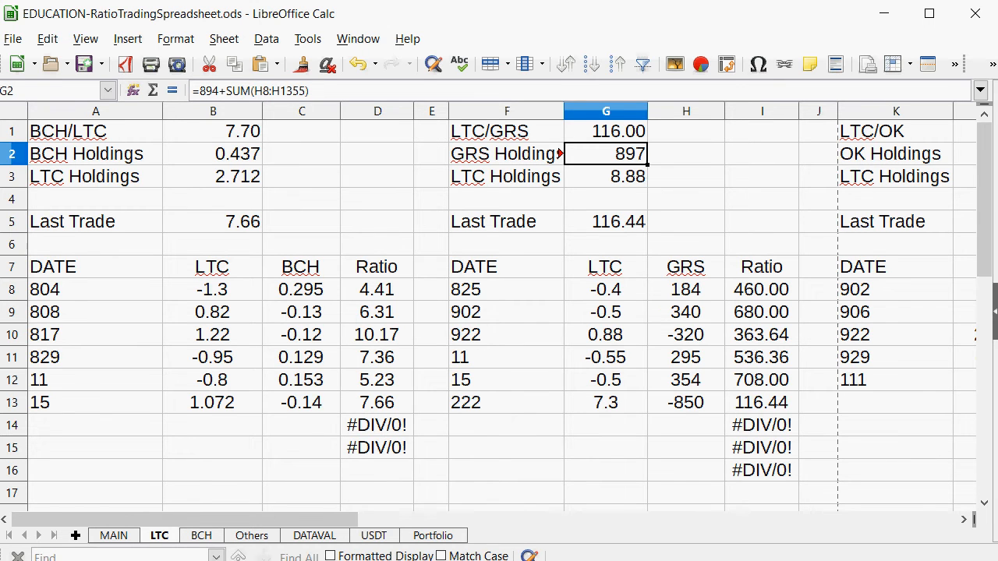
pyautogui.click(204, 536)
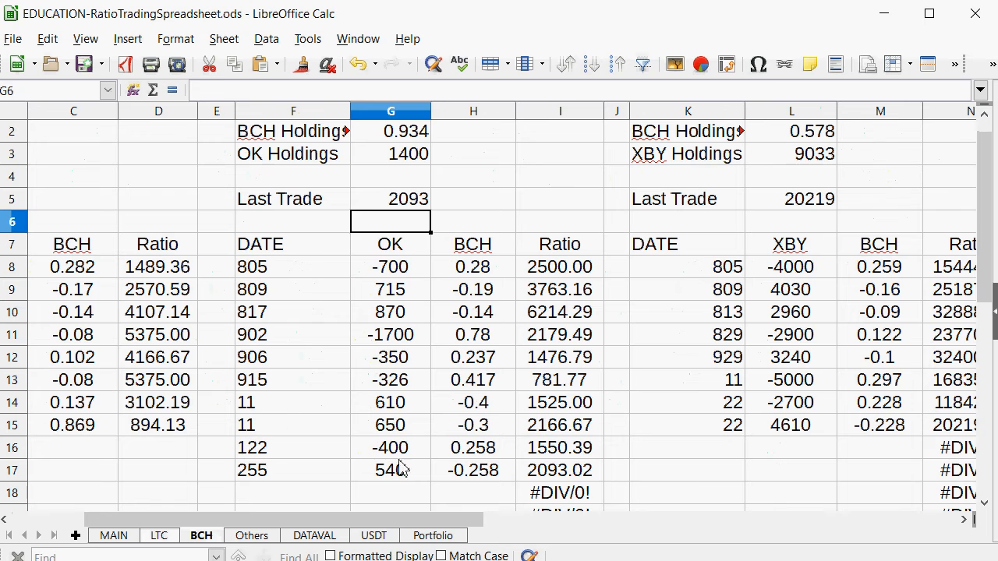
pyautogui.moveTo(403, 510); pyautogui.dragTo(304, 451)
pyautogui.scroll(6, 308, 390)
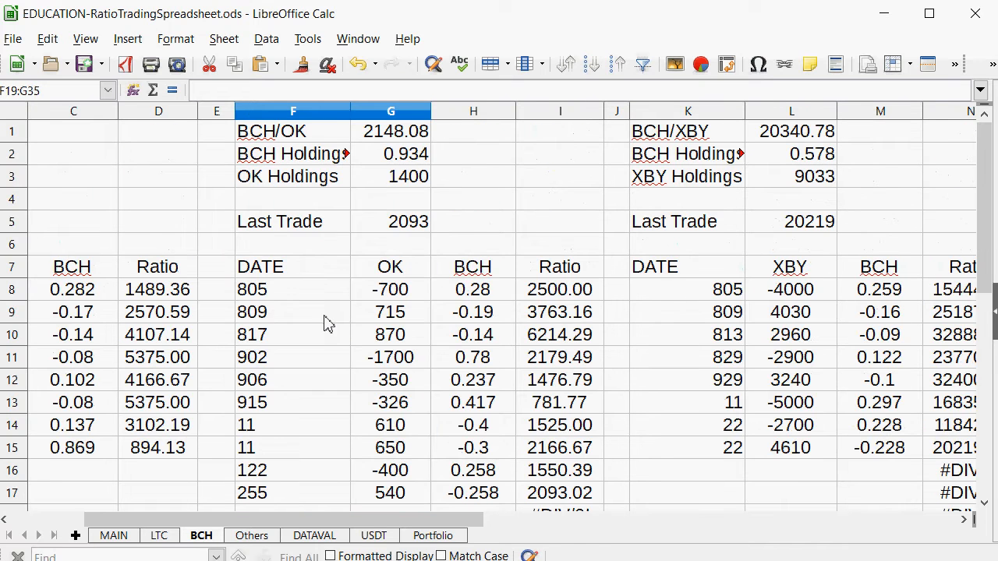
pyautogui.moveTo(305, 519); pyautogui.dragTo(124, 535)
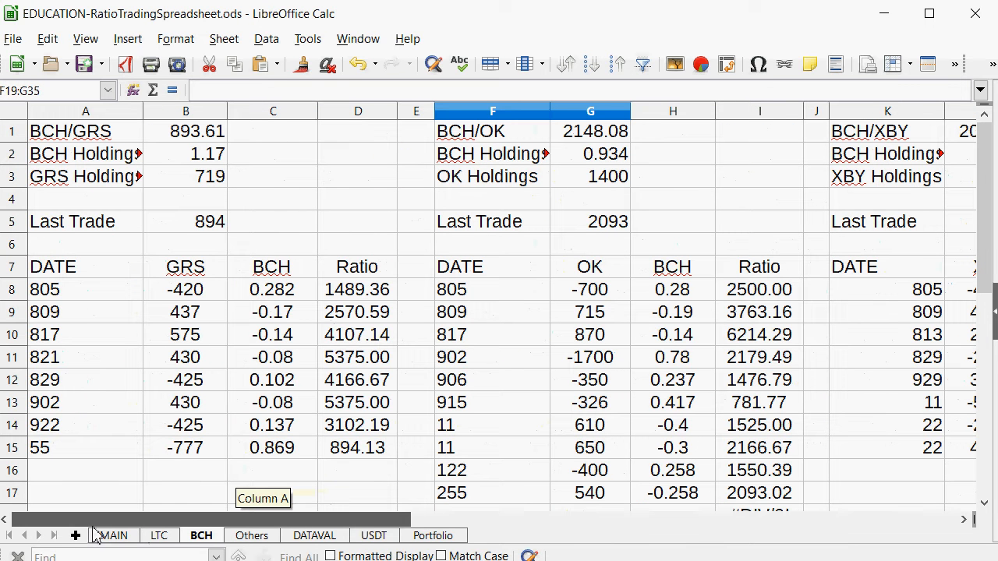
pyautogui.click(224, 179)
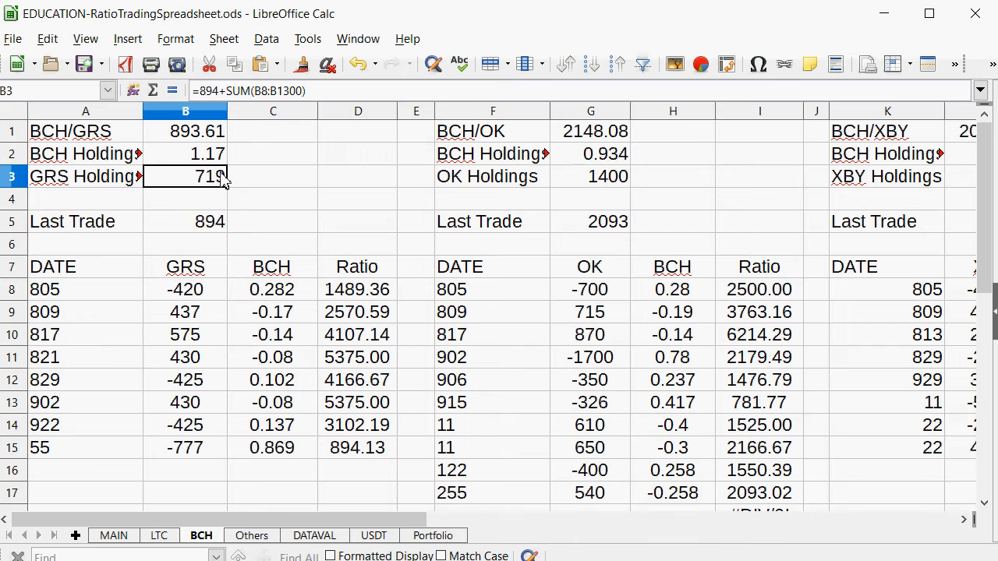
pyautogui.click(252, 537)
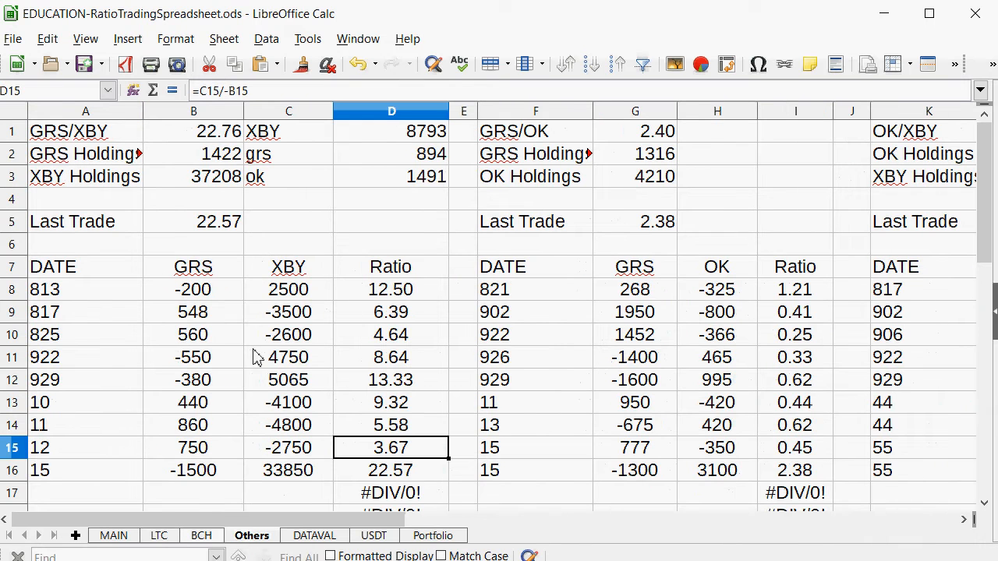
pyautogui.click(225, 157)
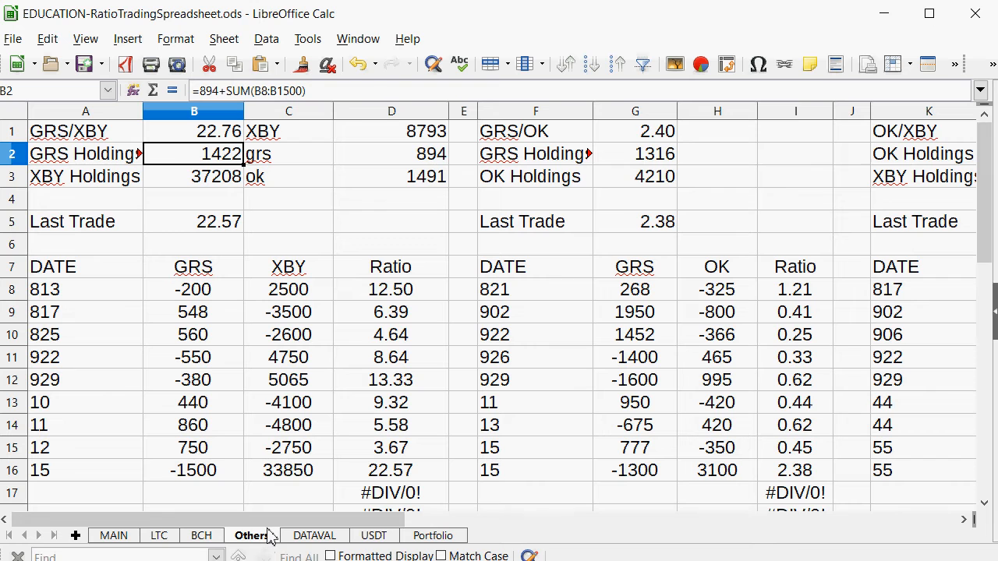
pyautogui.moveTo(267, 520); pyautogui.dragTo(391, 520)
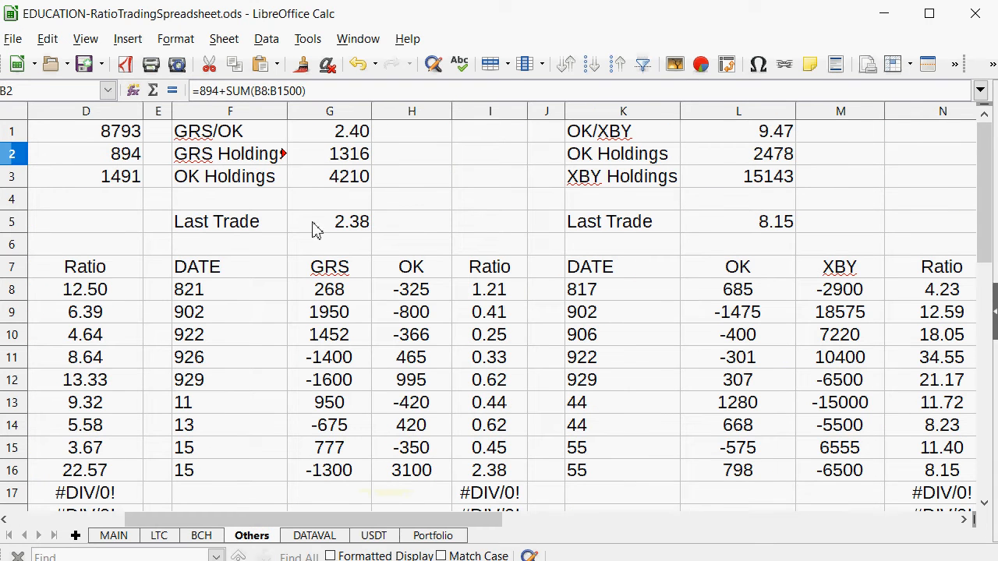
pyautogui.click(329, 160)
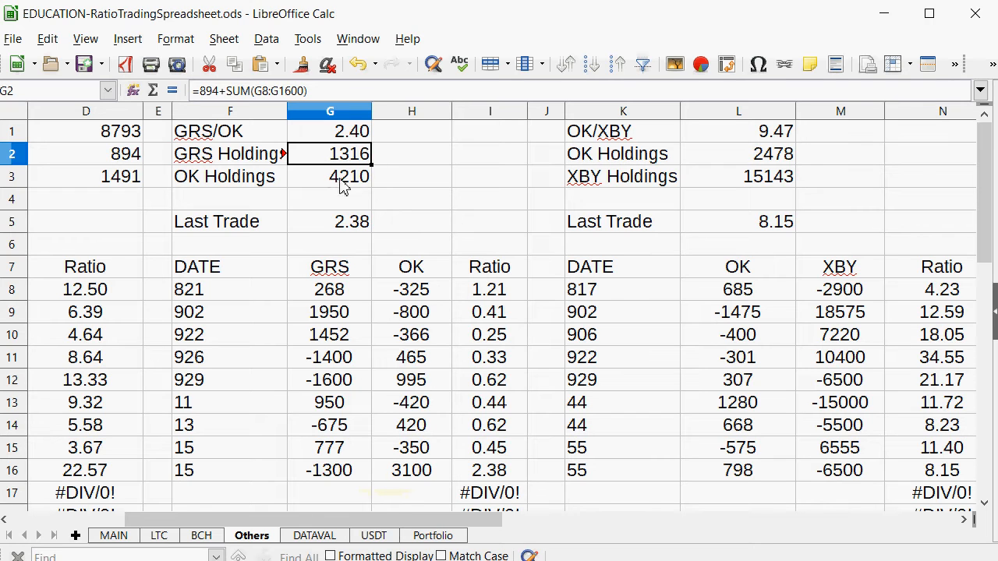
pyautogui.click(376, 538)
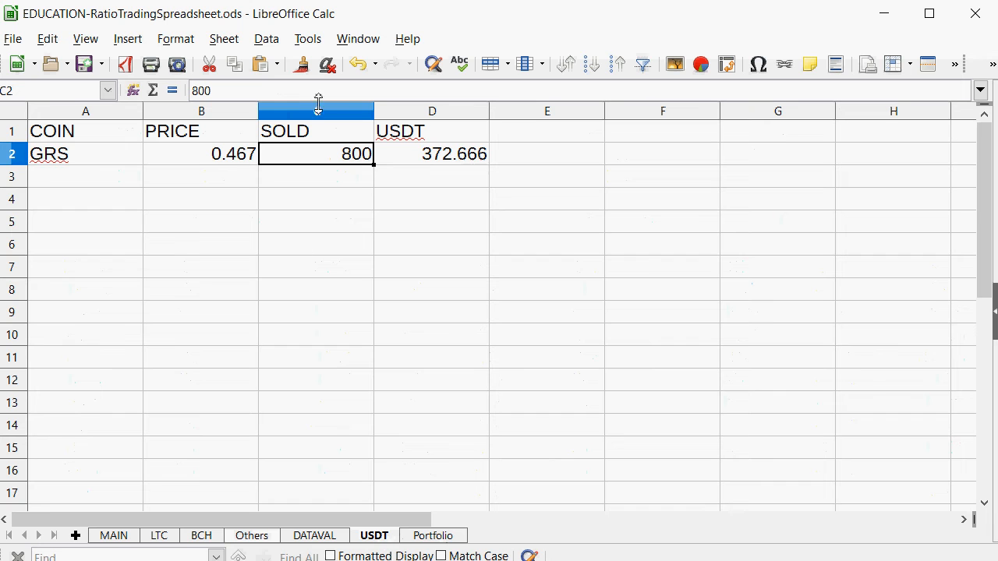
# Step: Subtract 450 at the end of the GRS Holdings formula in cell B2 of the Others sheet's GRS/XBY table
pyautogui.click(242, 538)
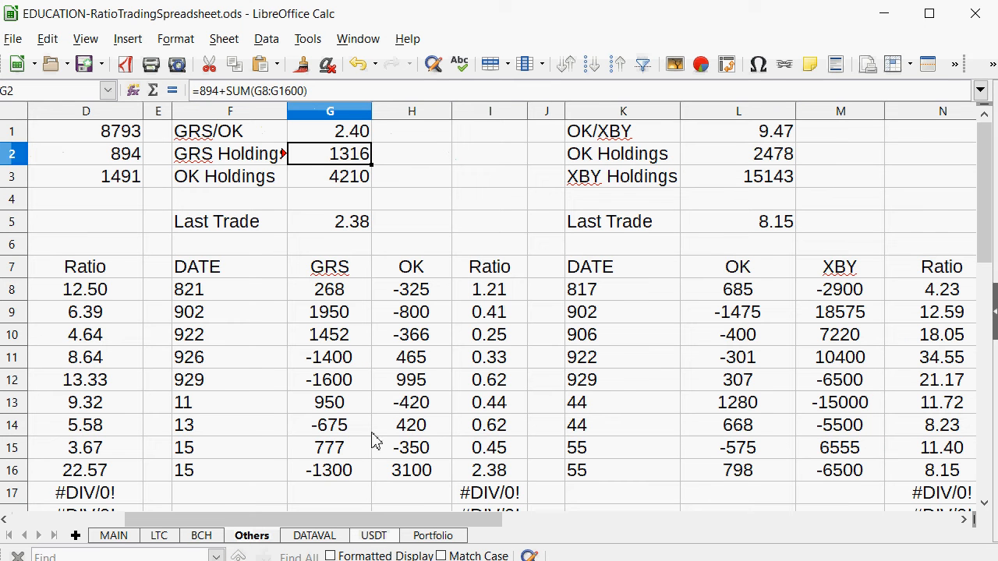
pyautogui.moveTo(417, 521); pyautogui.dragTo(252, 521)
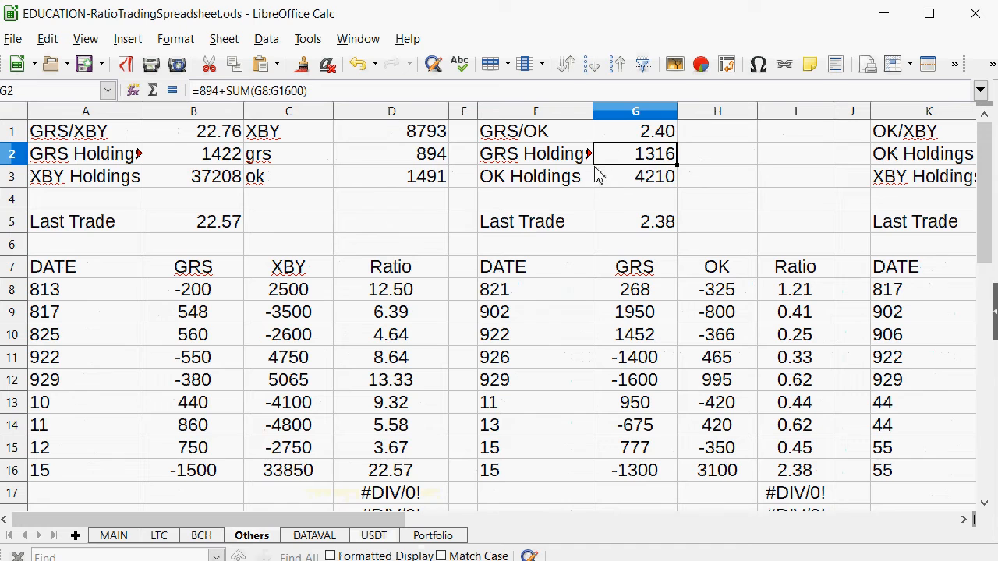
pyautogui.click(224, 158)
pyautogui.click(347, 90)
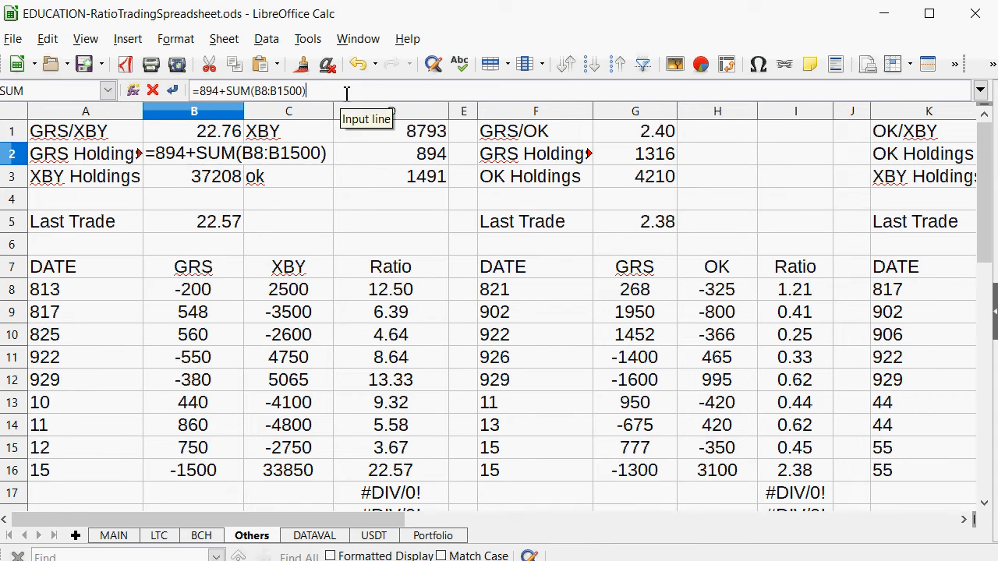
pyautogui.write('-450')
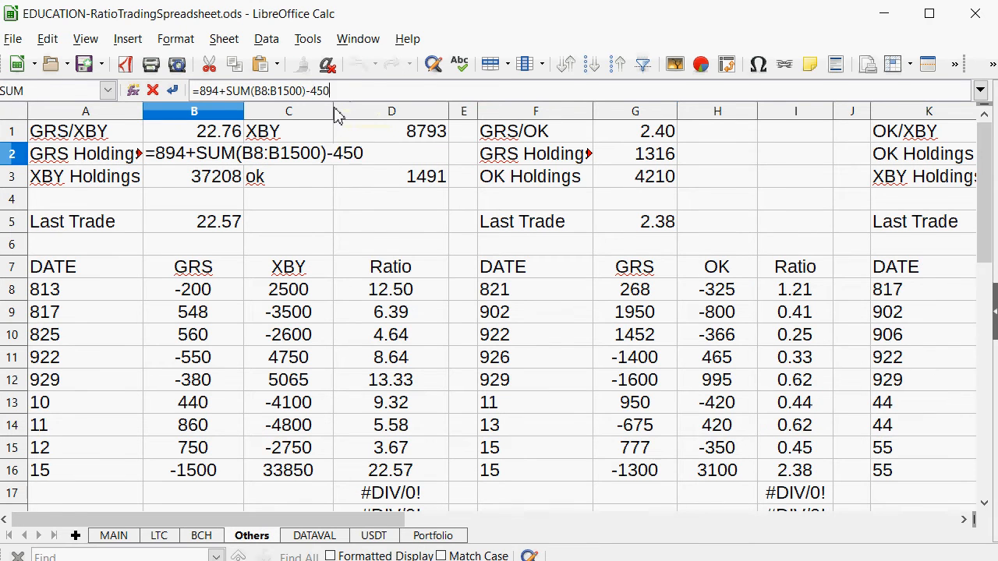
pyautogui.press('Return')
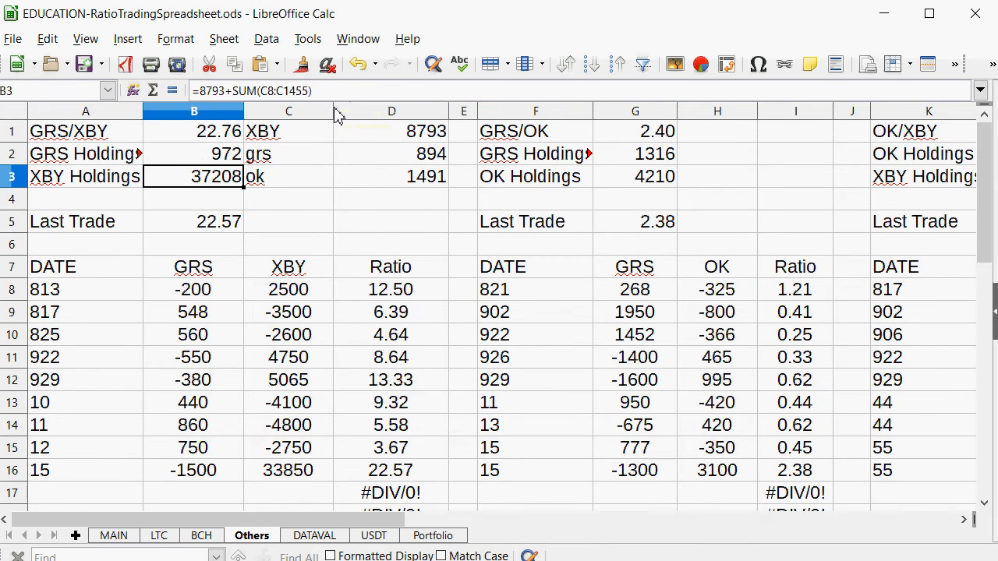
# Step: Subtract 350 at the end of the GRS Holdings formula in cell G2 of the GRS/OK table
pyautogui.click(630, 158)
pyautogui.click(365, 90)
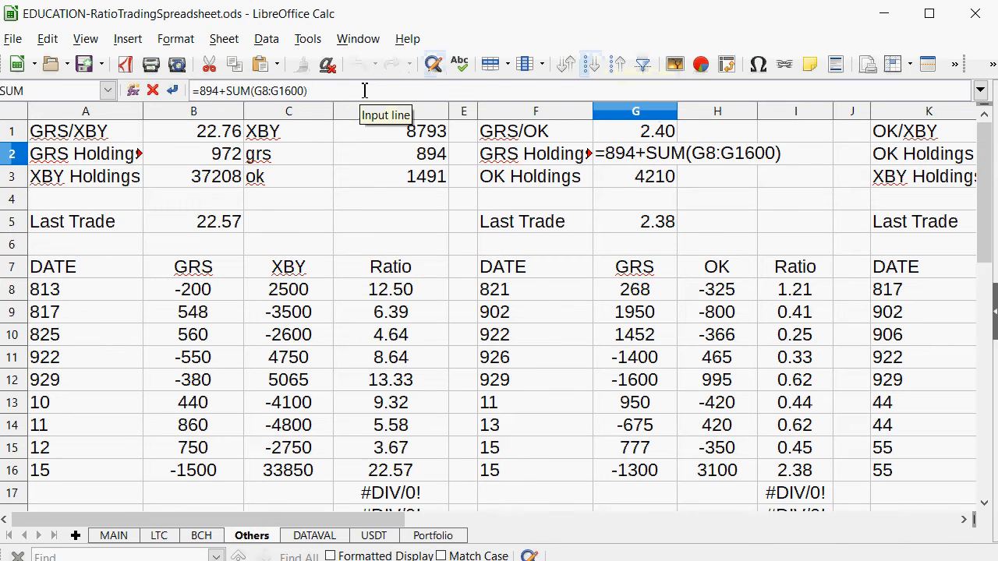
pyautogui.write('-35')
pyautogui.press('Return')
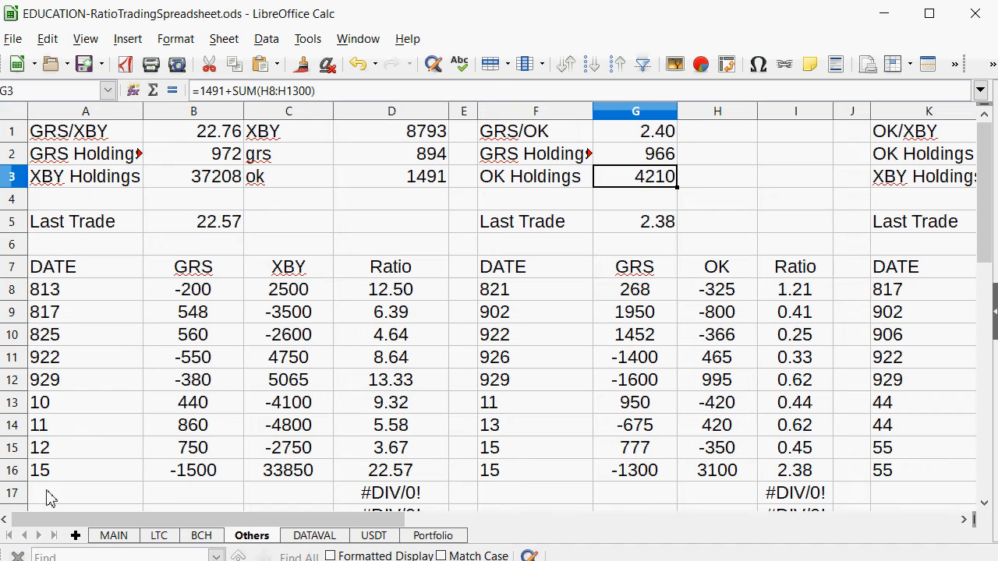
# Step: Return to the MAIN sheet, switch to the gamprices file in Notepad and add "done" on a new line below the 5730.69 price set
pyautogui.click(115, 537)
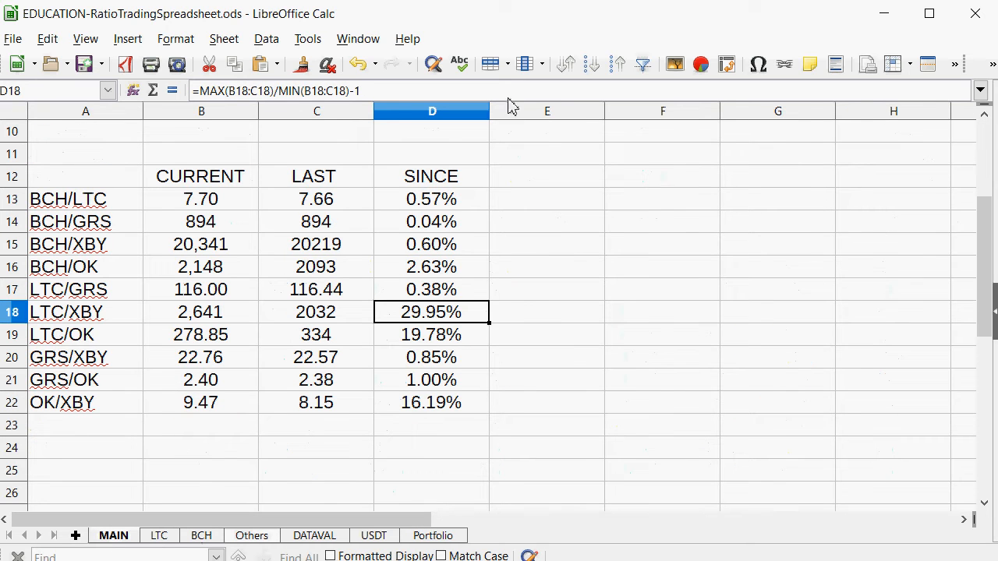
pyautogui.scroll(3, 239, 312)
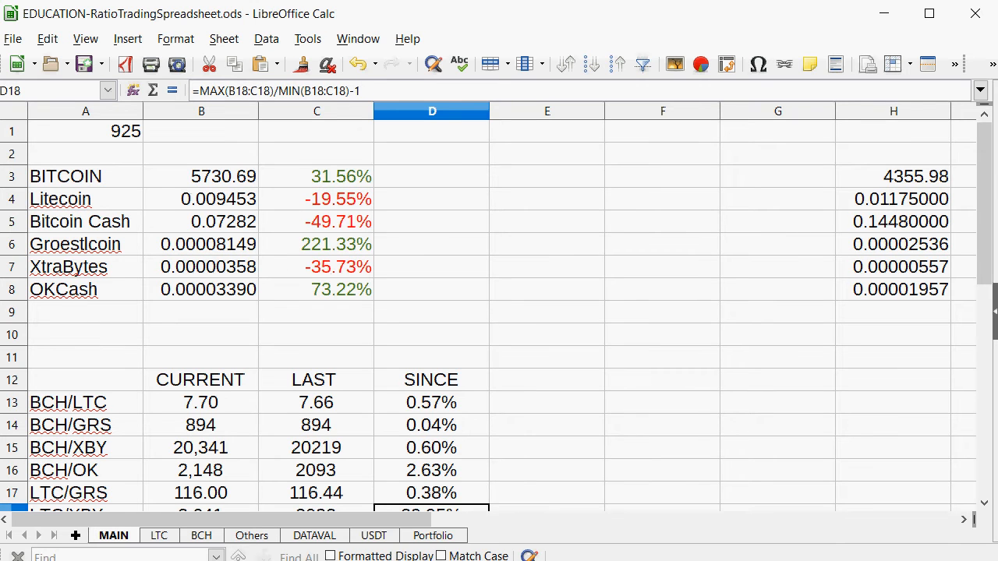
pyautogui.hotkey('alt', 'Tab')
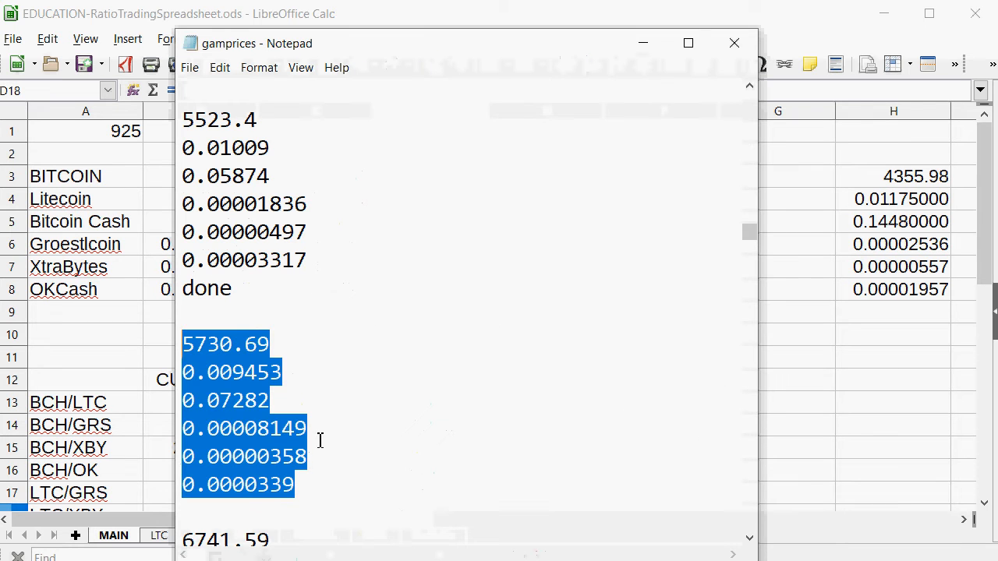
pyautogui.click(317, 492)
pyautogui.press('Return')
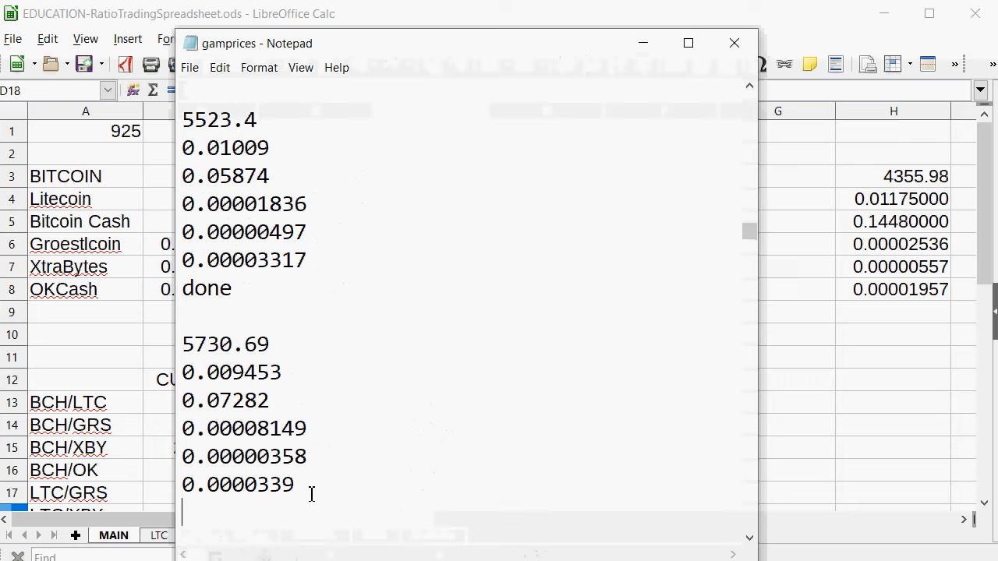
pyautogui.write('done')
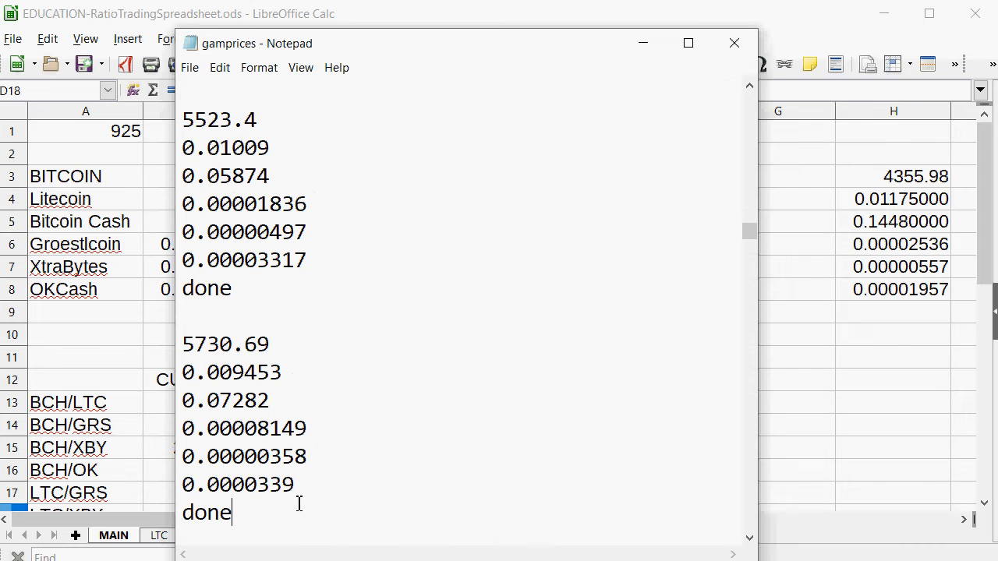
# Step: Compare each coin price in the set starting with 5730.69 against the set starting with 6741.59
pyautogui.scroll(-1, 303, 475)
pyautogui.scroll(-1, 297, 468)
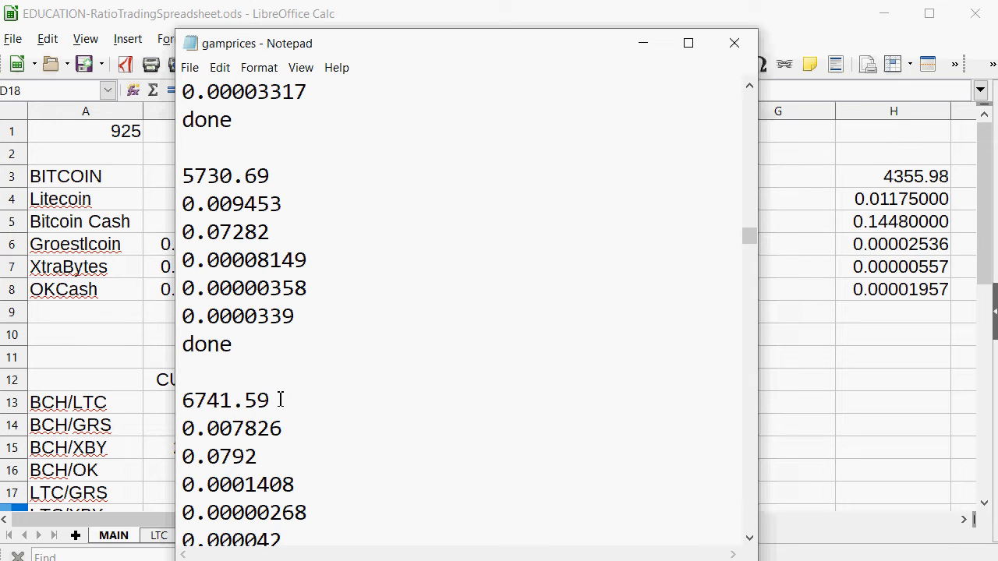
pyautogui.moveTo(280, 399); pyautogui.dragTo(200, 400)
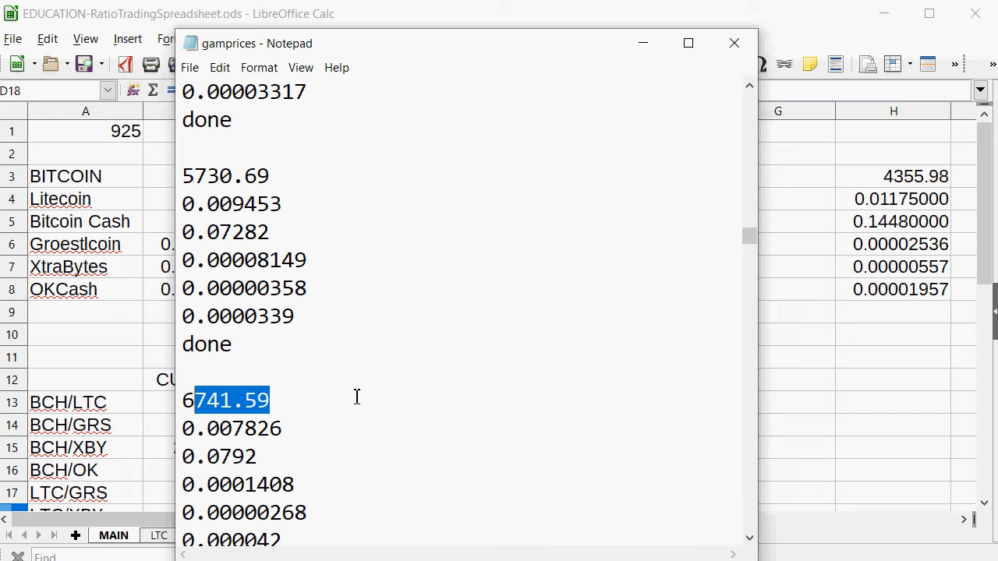
pyautogui.click(307, 434)
pyautogui.moveTo(307, 434); pyautogui.dragTo(228, 425)
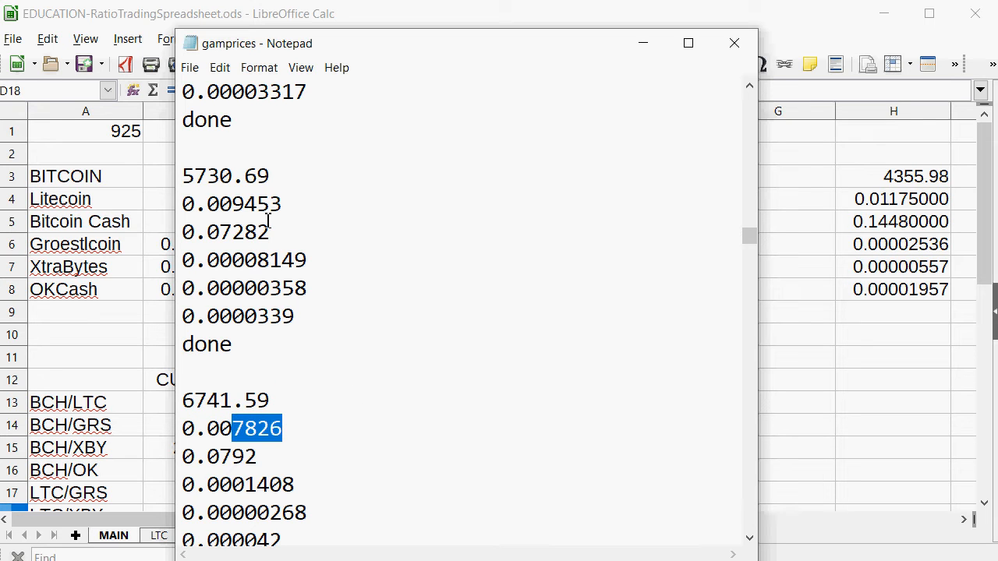
pyautogui.moveTo(220, 232); pyautogui.dragTo(269, 233)
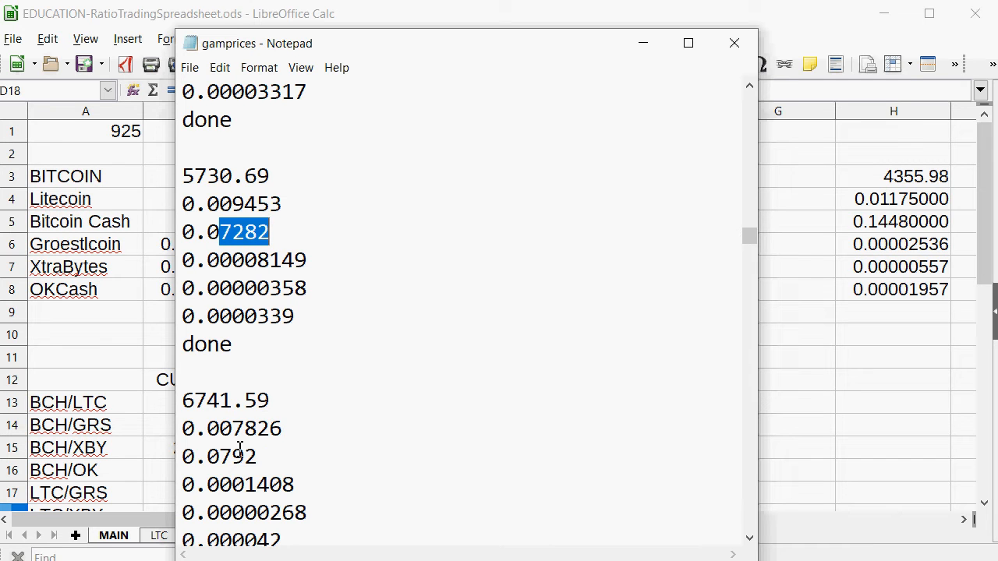
pyautogui.moveTo(220, 456); pyautogui.dragTo(266, 456)
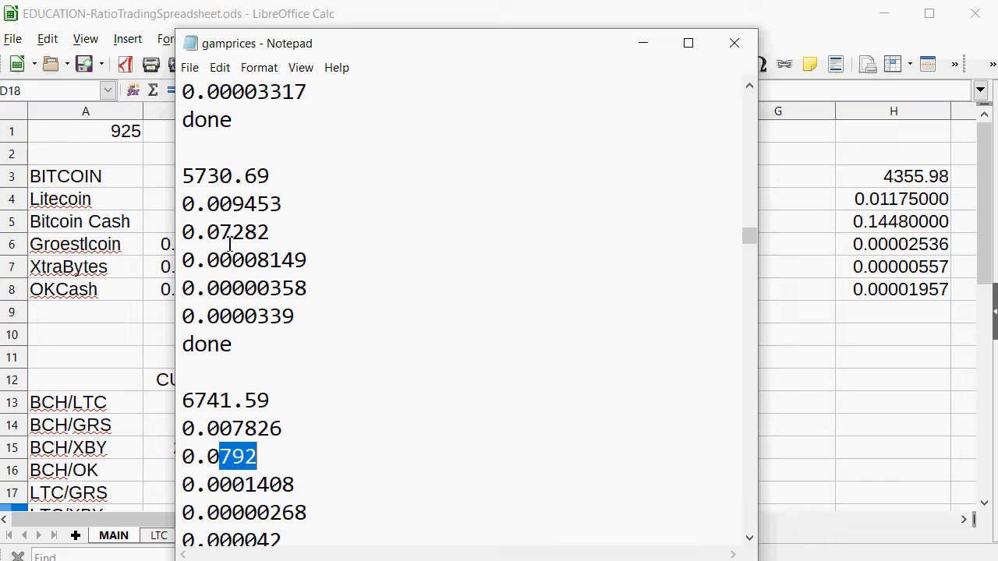
pyautogui.moveTo(322, 260); pyautogui.dragTo(244, 265)
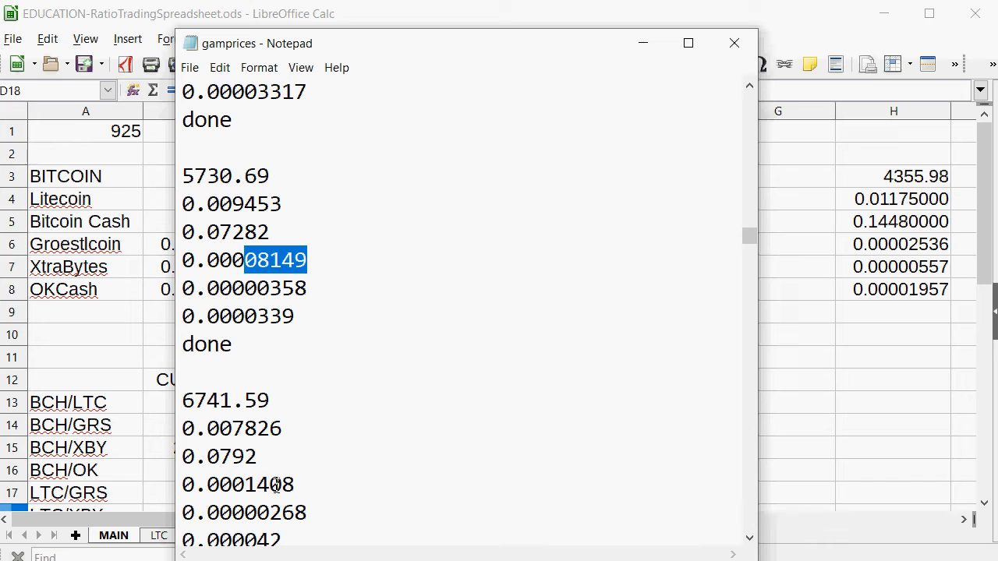
pyautogui.moveTo(270, 485); pyautogui.dragTo(249, 487)
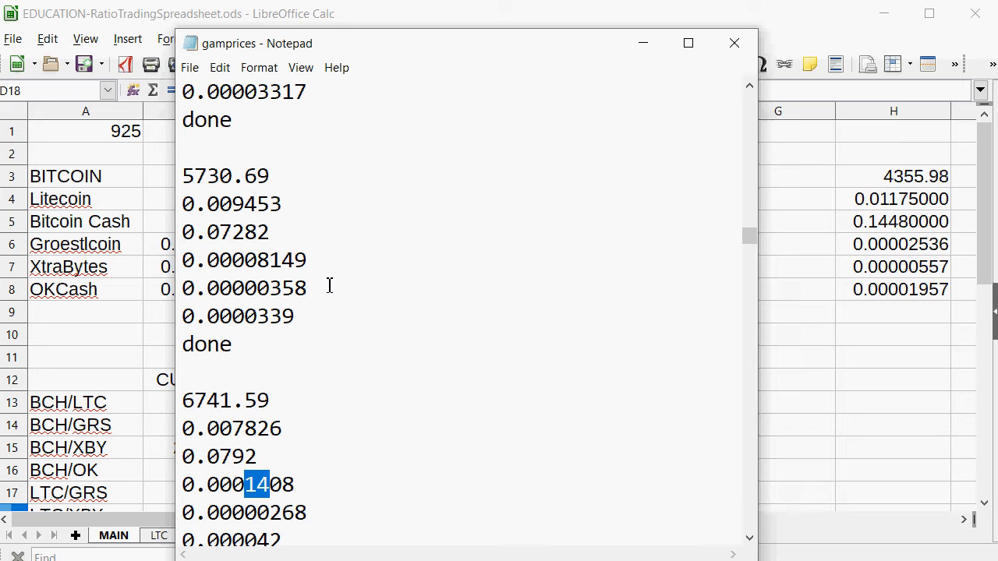
pyautogui.moveTo(315, 299); pyautogui.dragTo(276, 287)
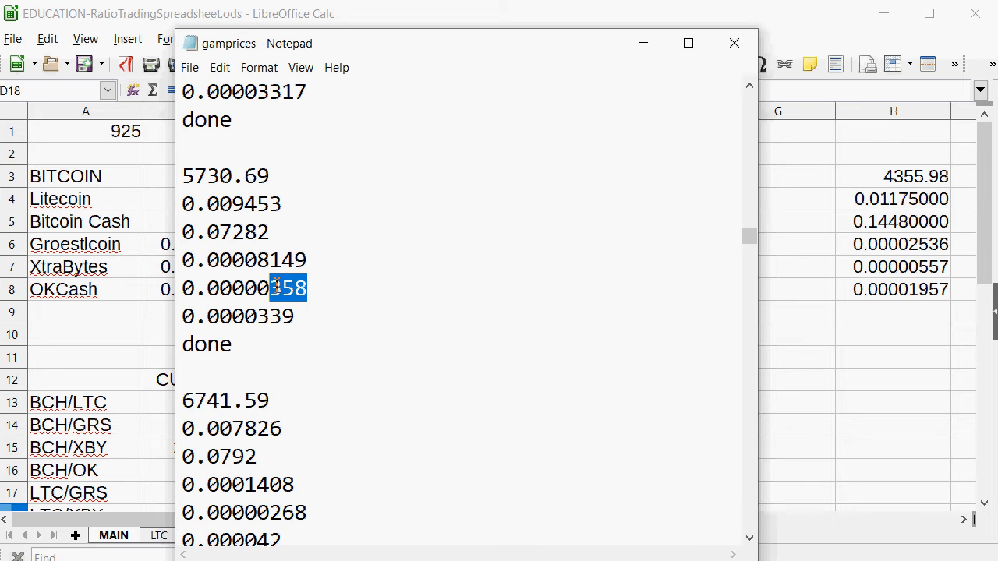
pyautogui.scroll(-1, 268, 283)
pyautogui.moveTo(319, 428); pyautogui.dragTo(270, 419)
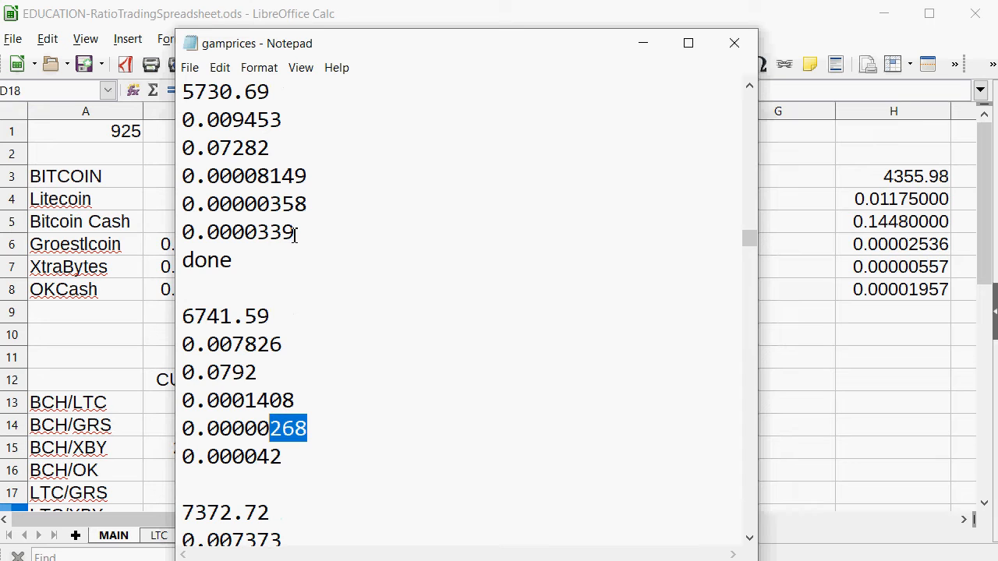
pyautogui.moveTo(303, 235); pyautogui.dragTo(270, 238)
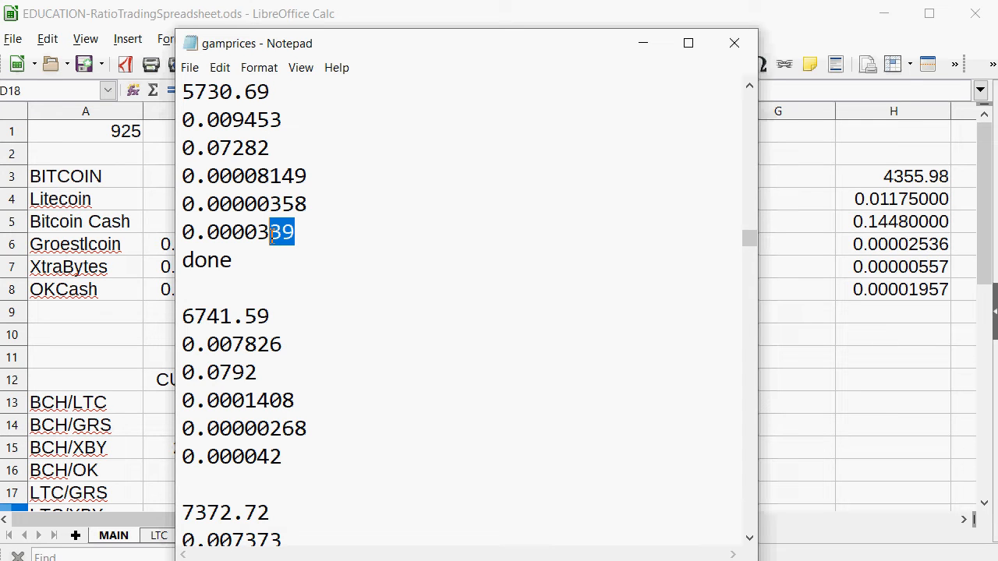
# Step: Copy the price set starting with 6741.59 from the Notepad file into MAIN from cell B3 down, keeping the default text import settings
pyautogui.moveTo(296, 454); pyautogui.dragTo(180, 312)
pyautogui.rightClick(251, 343)
pyautogui.click(281, 394)
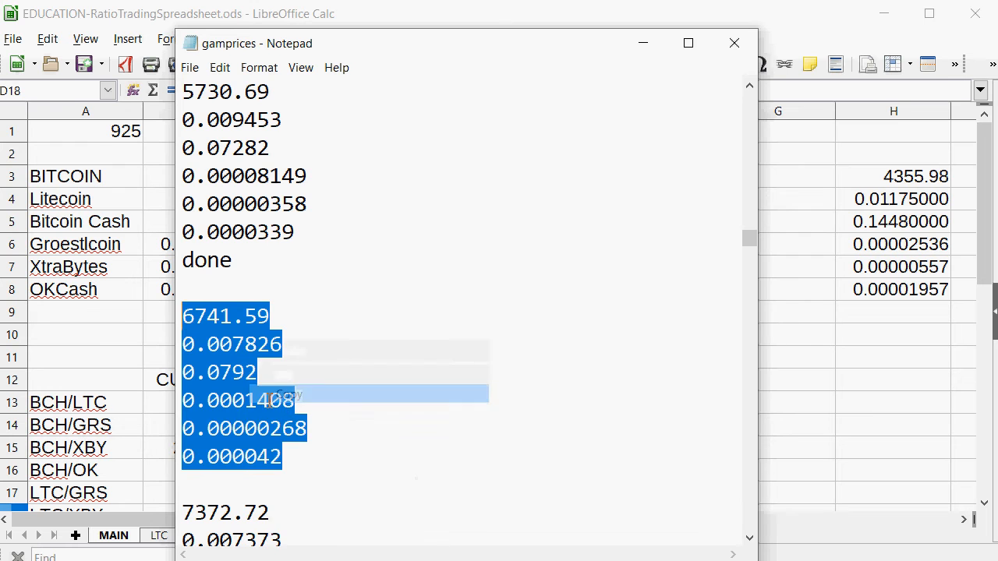
pyautogui.click(83, 310)
pyautogui.click(213, 176)
pyautogui.rightClick(212, 177)
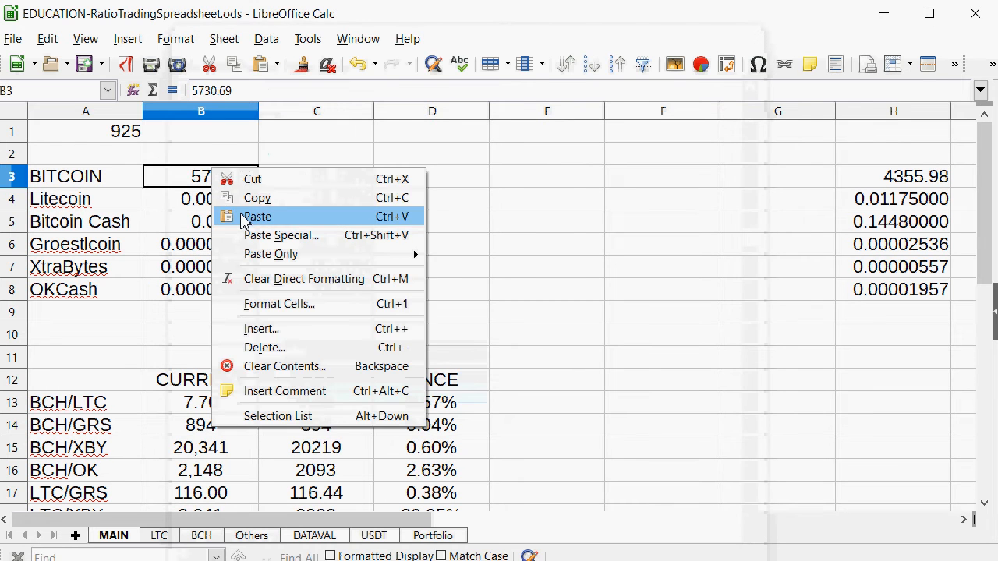
pyautogui.click(241, 216)
pyautogui.click(602, 543)
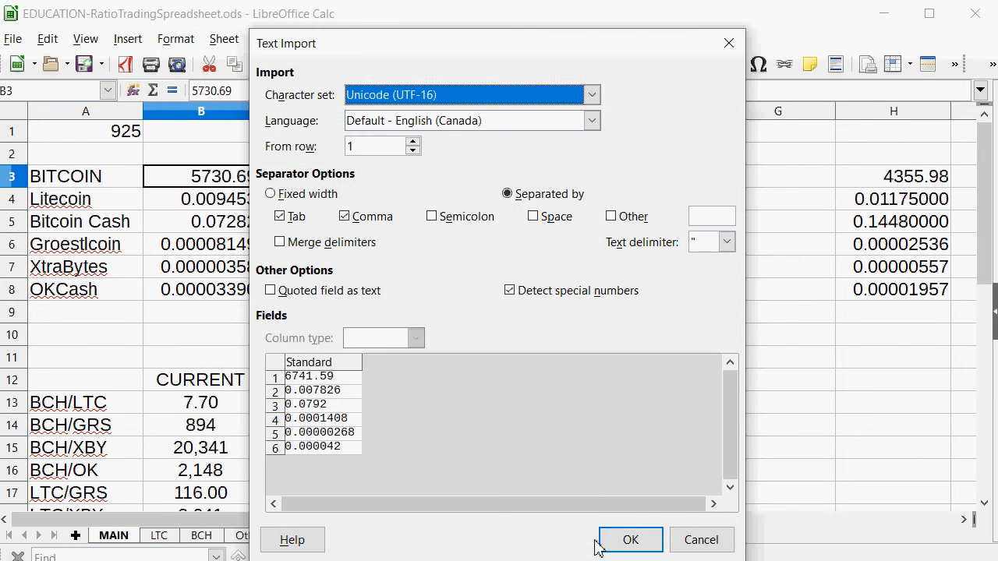
# Step: Examine the SINCE percentages in MAIN's ratio table, comparing the GRS/XBY and LTC/GRS rows
pyautogui.scroll(-3, 483, 336)
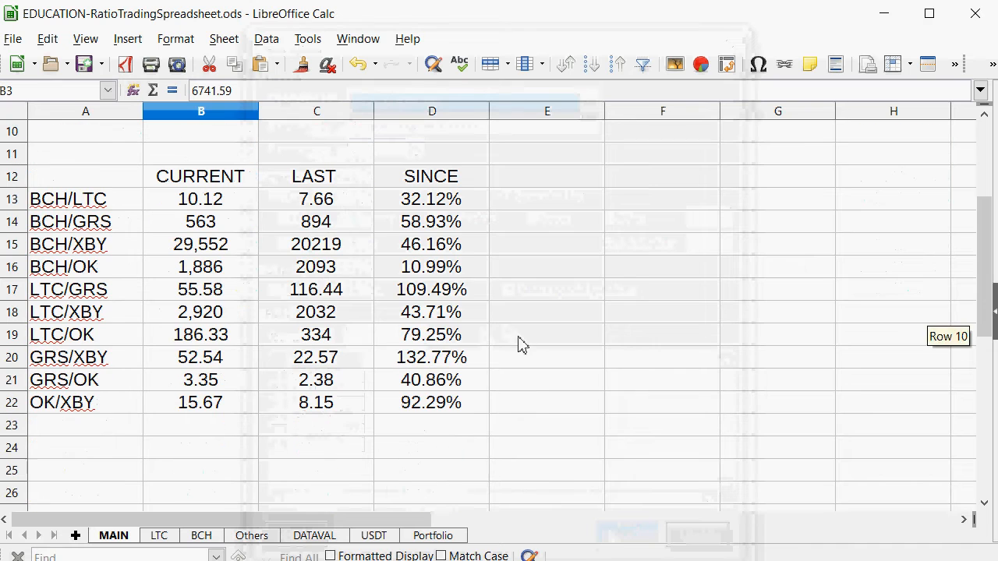
pyautogui.moveTo(452, 358); pyautogui.dragTo(13, 360)
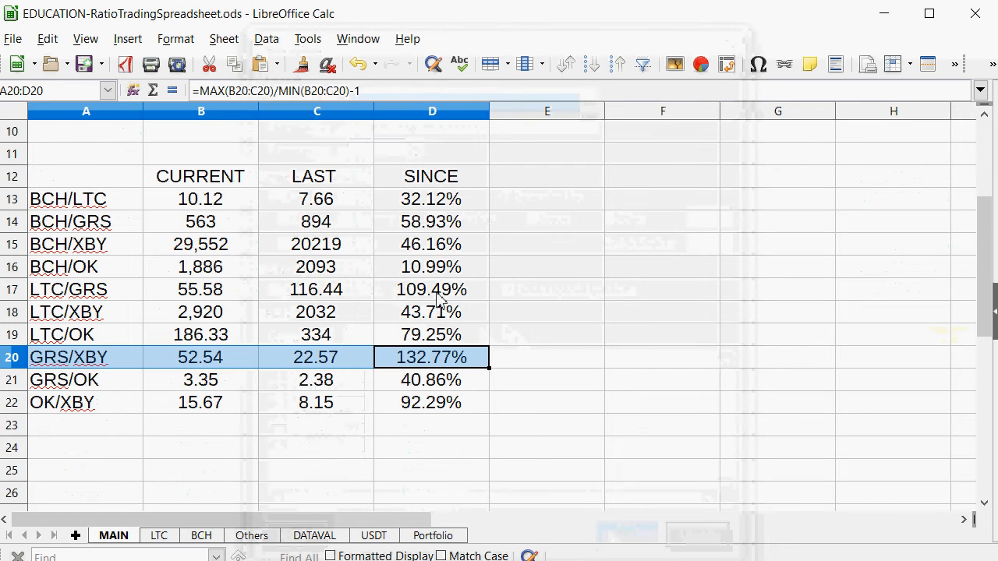
pyautogui.moveTo(442, 290); pyautogui.dragTo(120, 303)
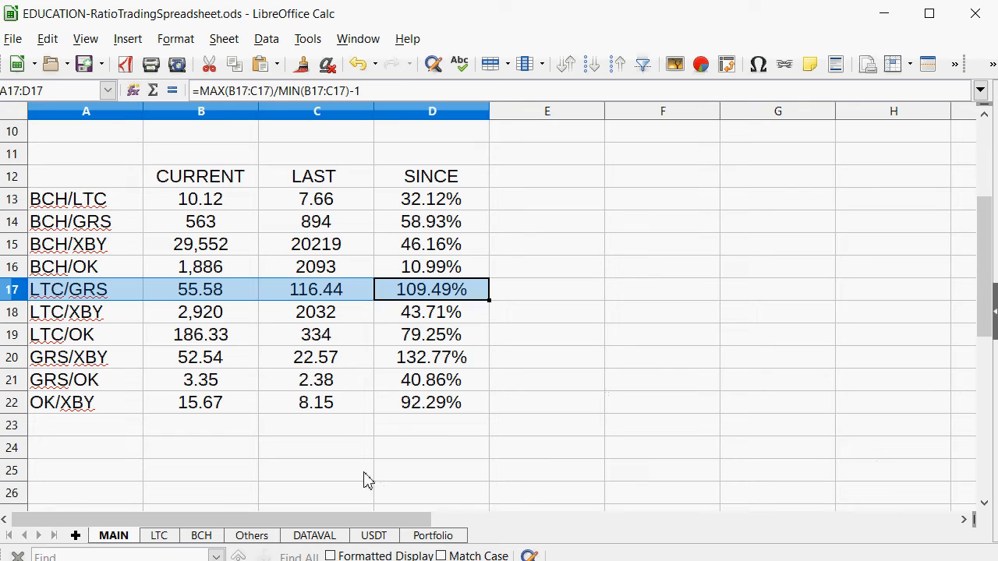
pyautogui.moveTo(435, 361); pyautogui.dragTo(115, 357)
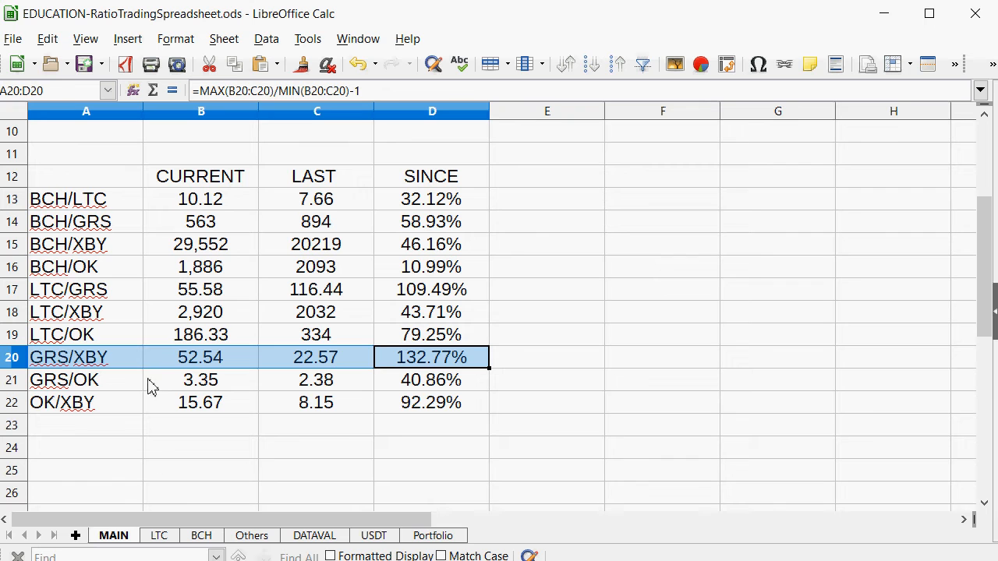
# Step: Record a new trade dated 15 with -450 GRS in row 17 of the Others sheet's GRS/XBY table
pyautogui.click(252, 537)
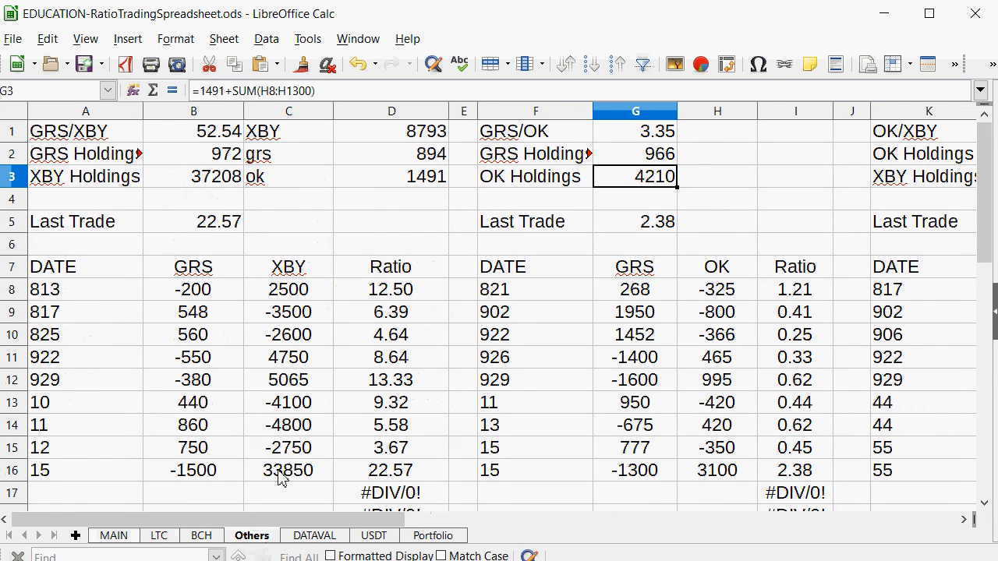
pyautogui.click(222, 162)
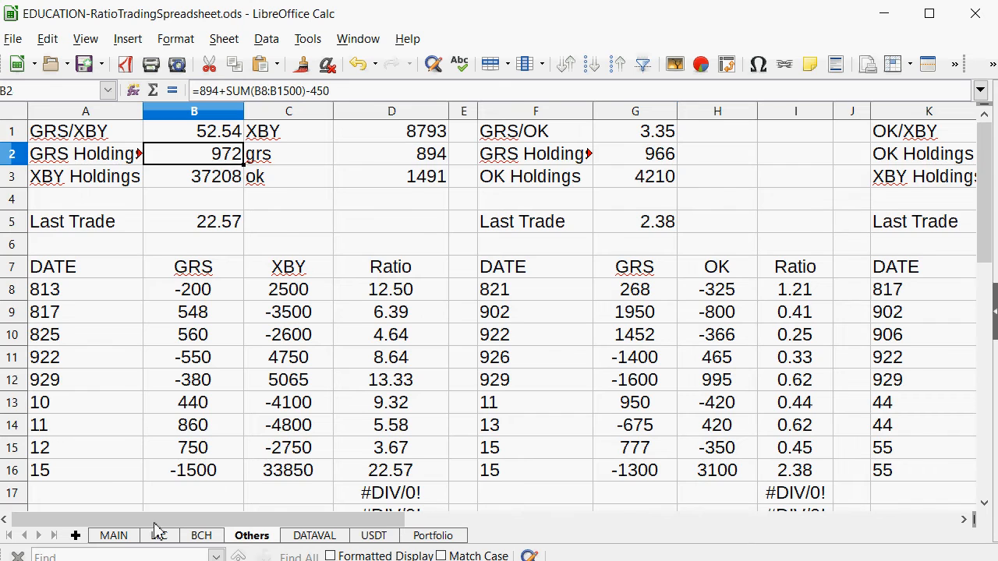
pyautogui.scroll(-1, 97, 472)
pyautogui.click(62, 433)
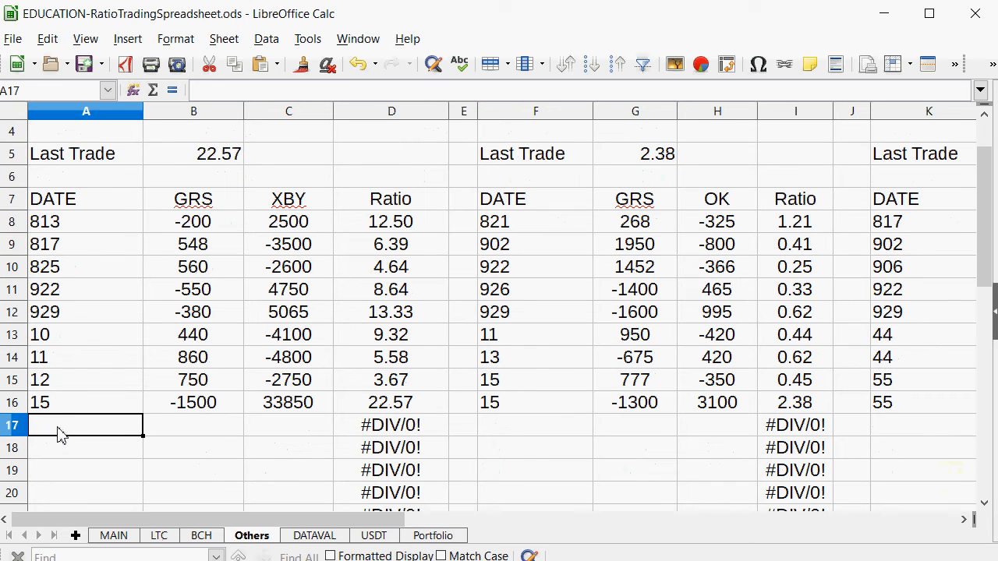
pyautogui.write('15')
pyautogui.press('Tab')
pyautogui.write('-40')
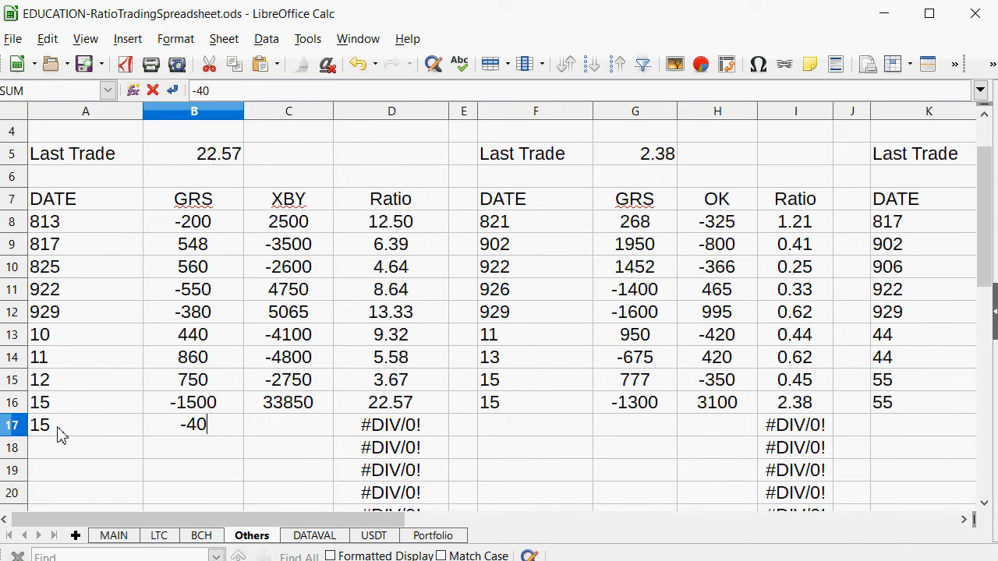
pyautogui.write('0')
pyautogui.press('BackSpace')
pyautogui.press('BackSpace')
pyautogui.write('50')
pyautogui.press('Return')
pyautogui.press('Right')
pyautogui.press('Up')
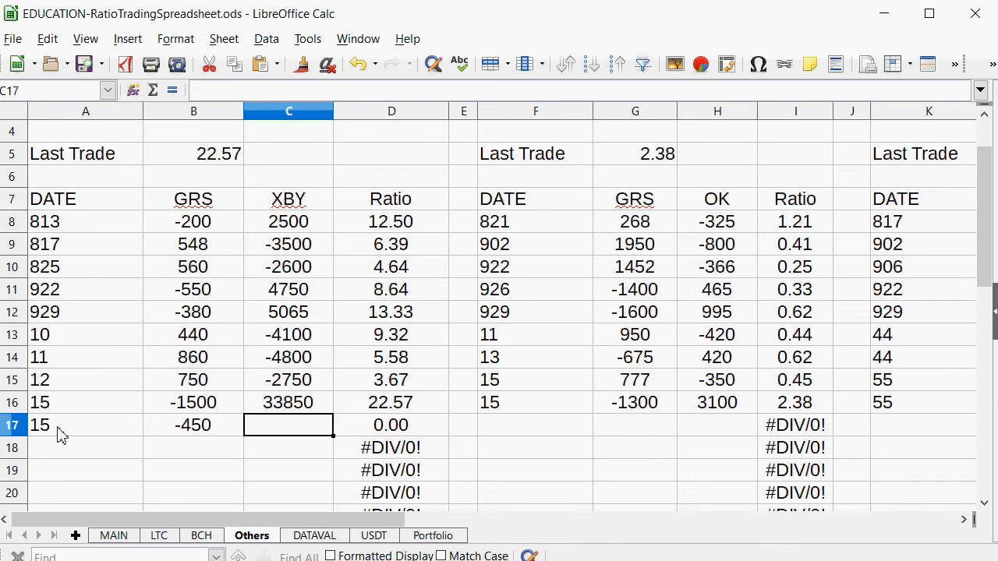
# Step: Calculate the trade's XBY amount in C17 with =B17*B1, and replace it with a rounded positive 23450
pyautogui.write('-')
pyautogui.press('BackSpace')
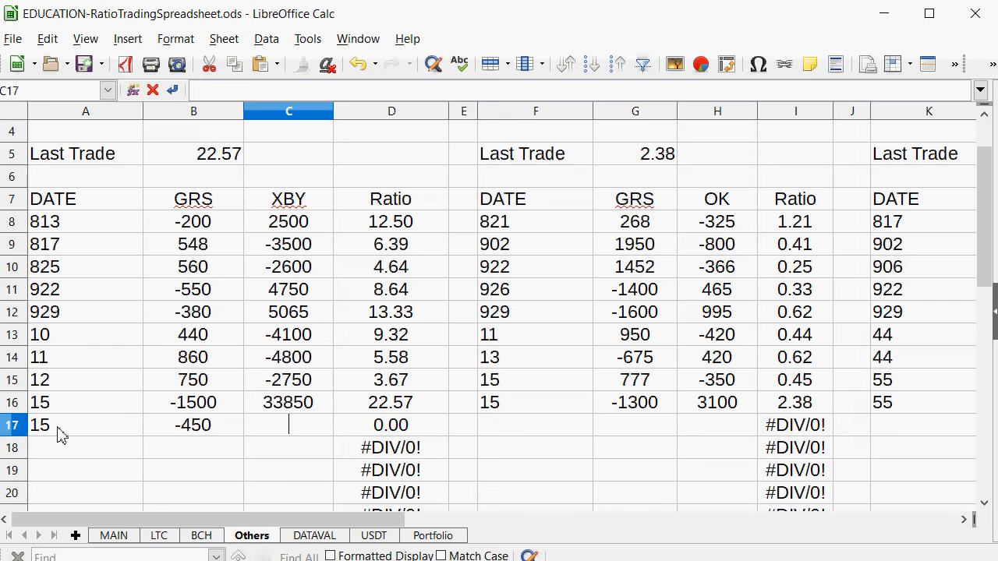
pyautogui.write('=')
pyautogui.scroll(1, 252, 285)
pyautogui.scroll(-1, 252, 285)
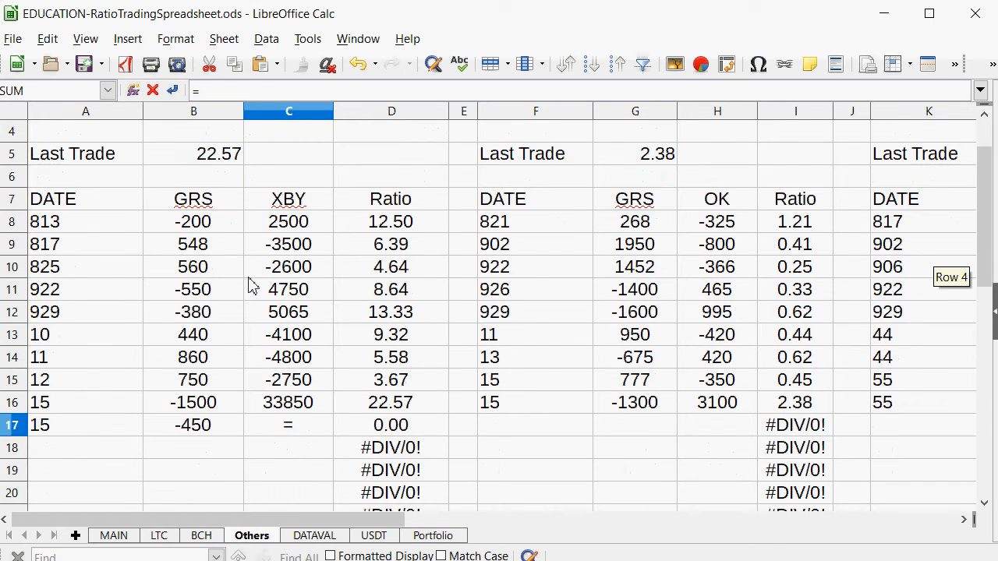
pyautogui.scroll(1, 252, 285)
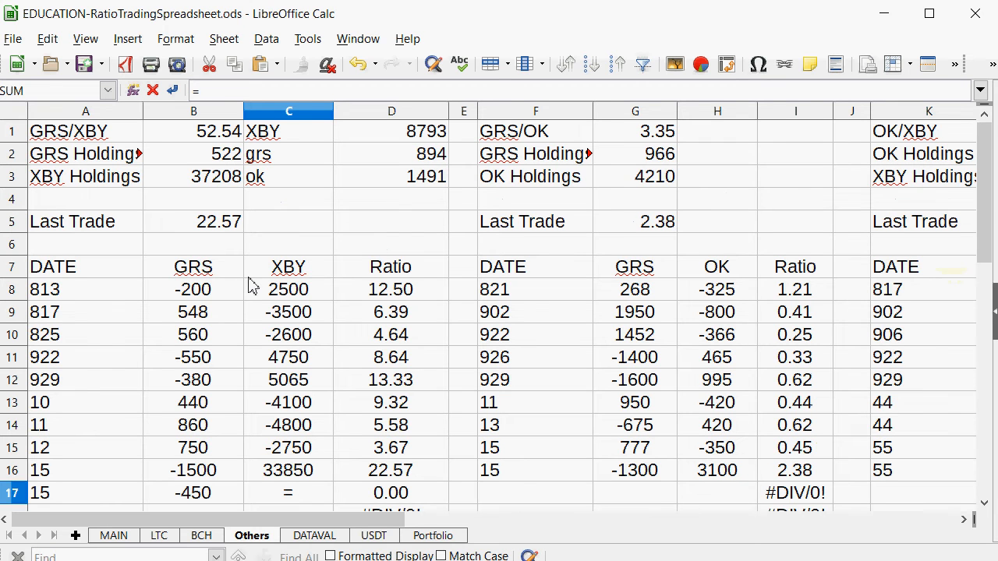
pyautogui.scroll(-1, 215, 225)
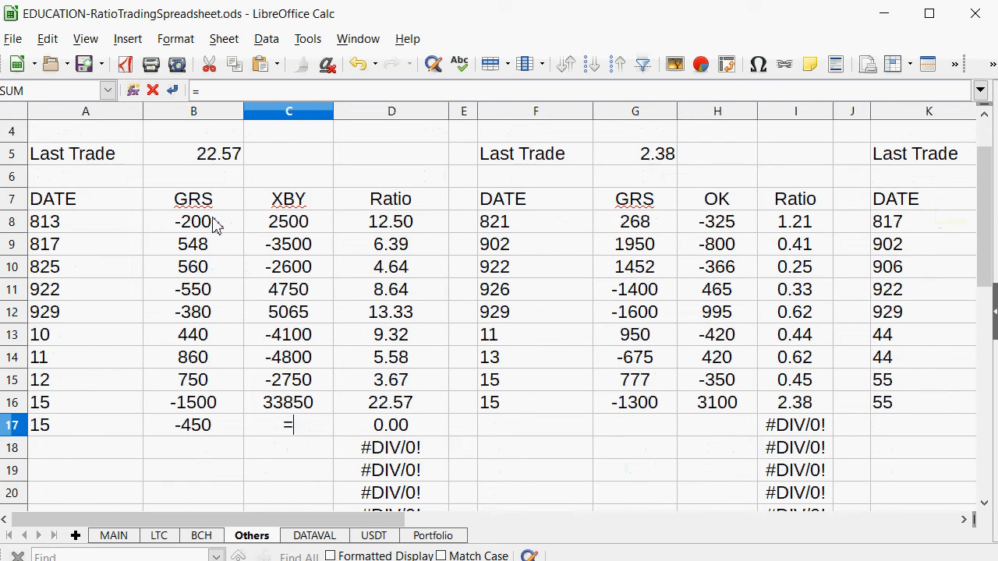
pyautogui.scroll(1, 215, 225)
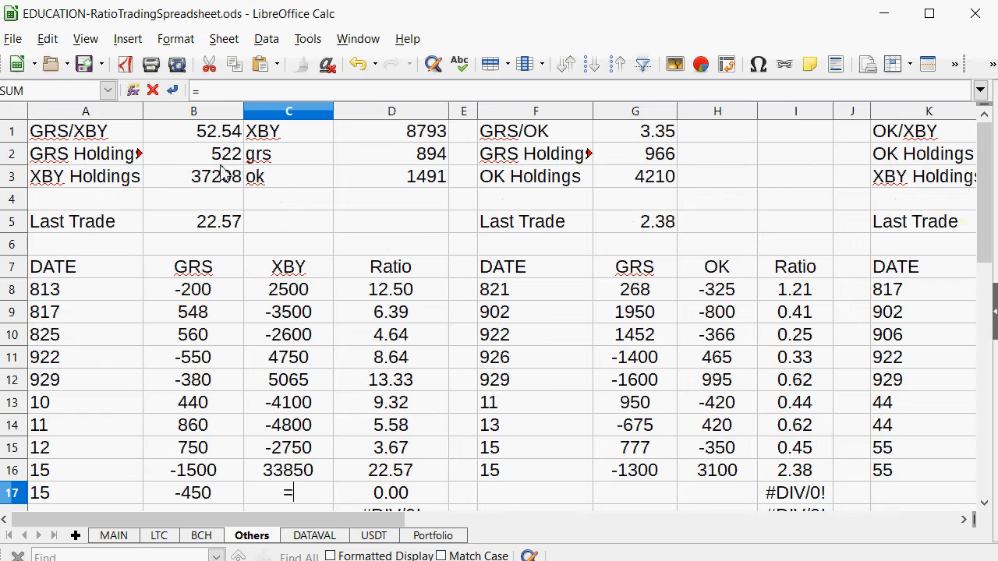
pyautogui.scroll(-1, 222, 172)
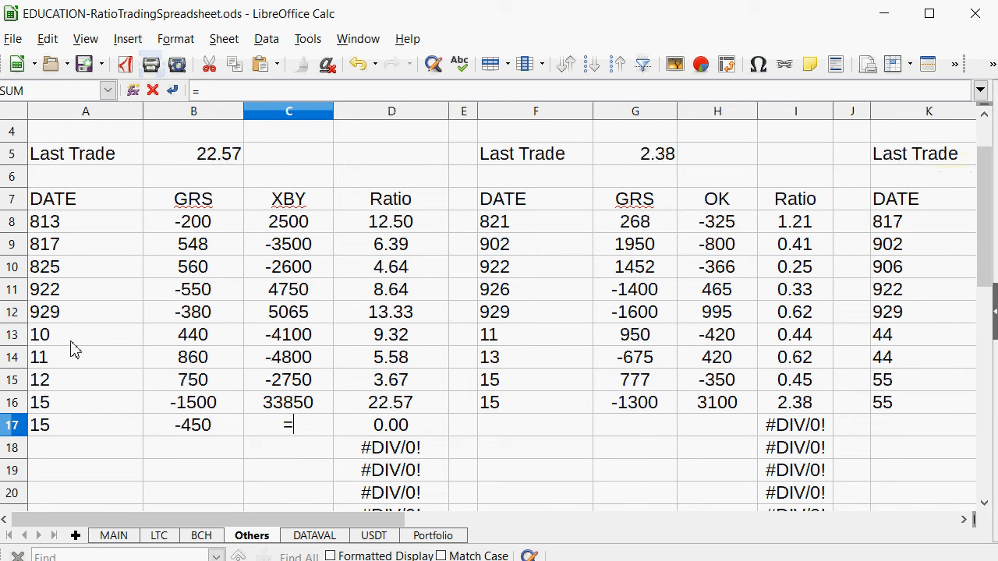
pyautogui.click(163, 425)
pyautogui.write('*')
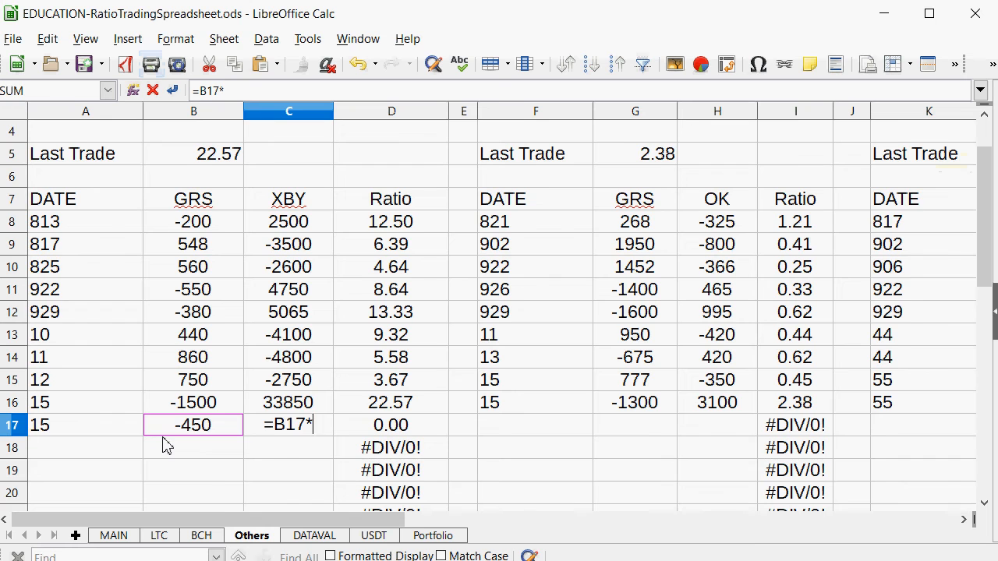
pyautogui.scroll(1, 267, 209)
pyautogui.click(201, 128)
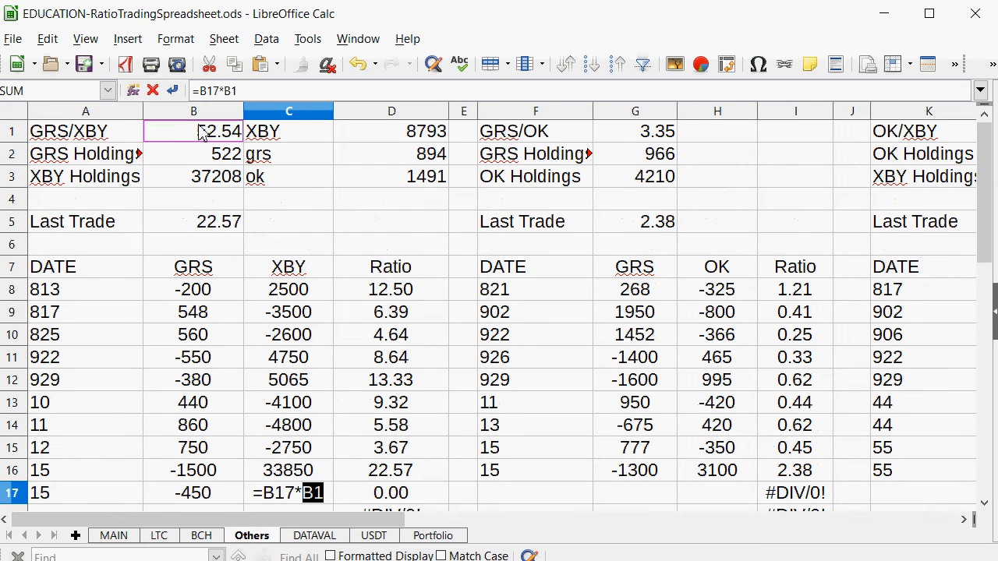
pyautogui.press('Return')
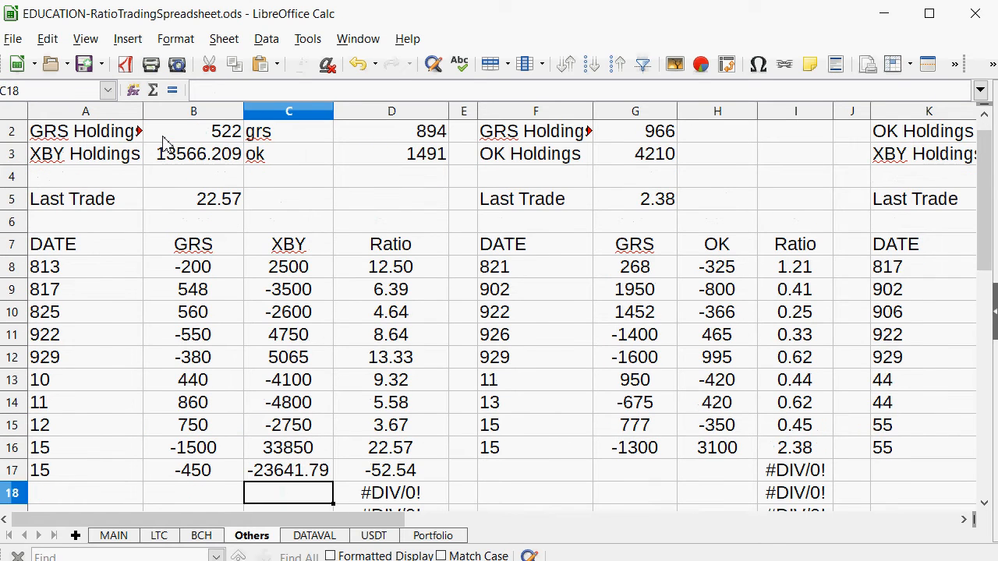
pyautogui.press('Up')
pyautogui.write('23450')
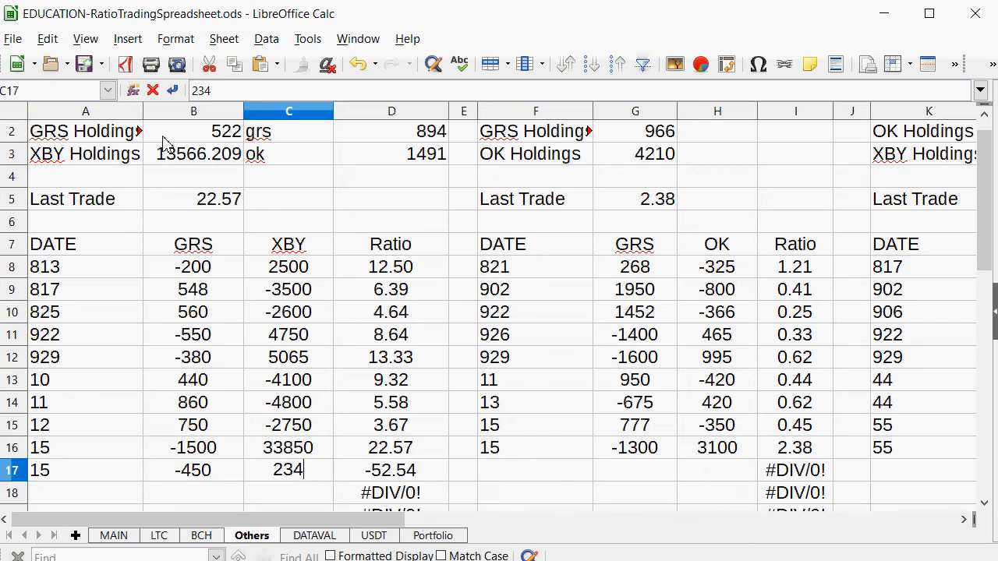
pyautogui.press('Return')
# Step: Set the GRS/XBY table's Last Trade value in B5 to 52.11
pyautogui.press('Up')
pyautogui.press('Up')
pyautogui.press('Up')
pyautogui.press('Up')
pyautogui.press('Up')
pyautogui.press('Up')
pyautogui.press('Up')
pyautogui.press('Up')
pyautogui.press('Up')
pyautogui.press('Up')
pyautogui.press('Up')
pyautogui.press('Up')
pyautogui.press('Up')
pyautogui.press('Up')
pyautogui.press('Up')
pyautogui.press('Up')
pyautogui.press('Up')
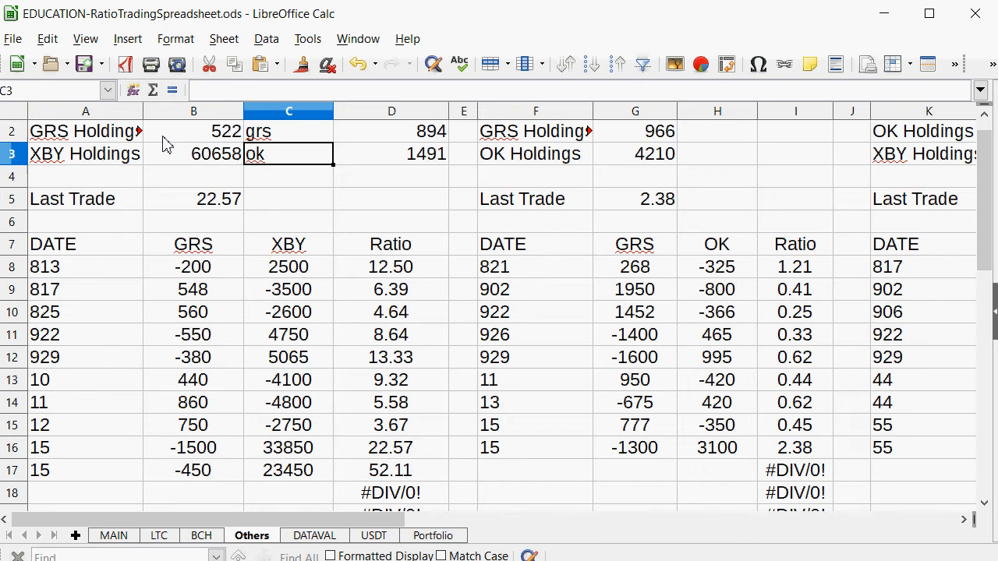
pyautogui.press('Down')
pyautogui.press('Down')
pyautogui.press('Down')
pyautogui.press('Left')
pyautogui.press('Up')
pyautogui.press('Down')
pyautogui.press('Down')
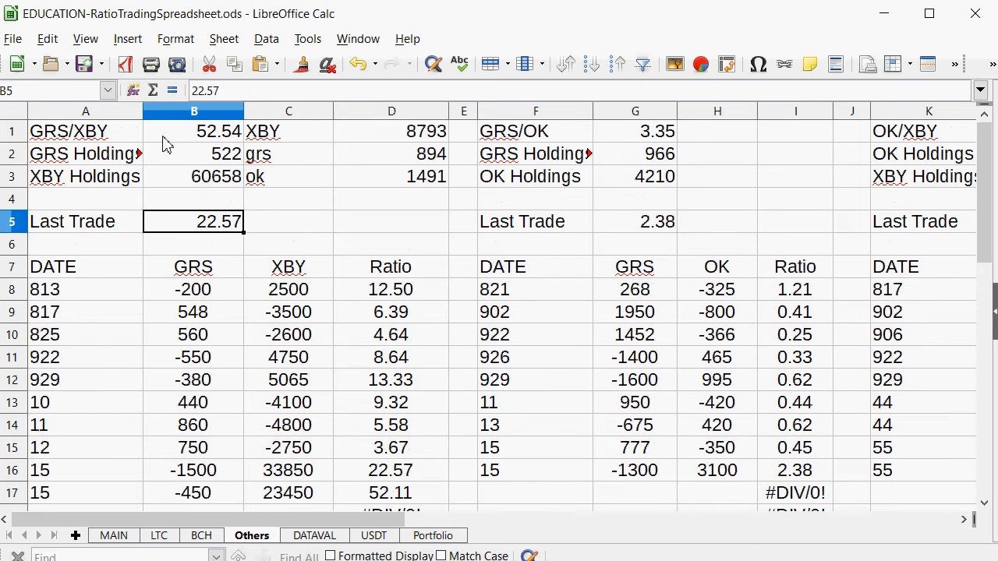
pyautogui.write('52.11')
pyautogui.press('Return')
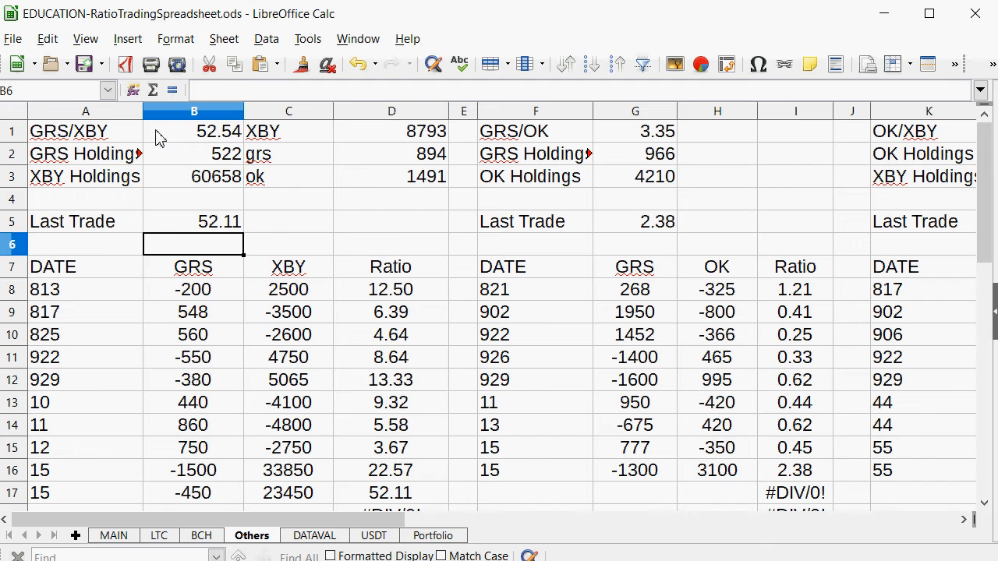
# Step: Check the LTC/GRS row in MAIN and record a trade dated 222 with -500 GRS in row 14 of the LTC sheet's LTC/GRS table
pyautogui.click(109, 536)
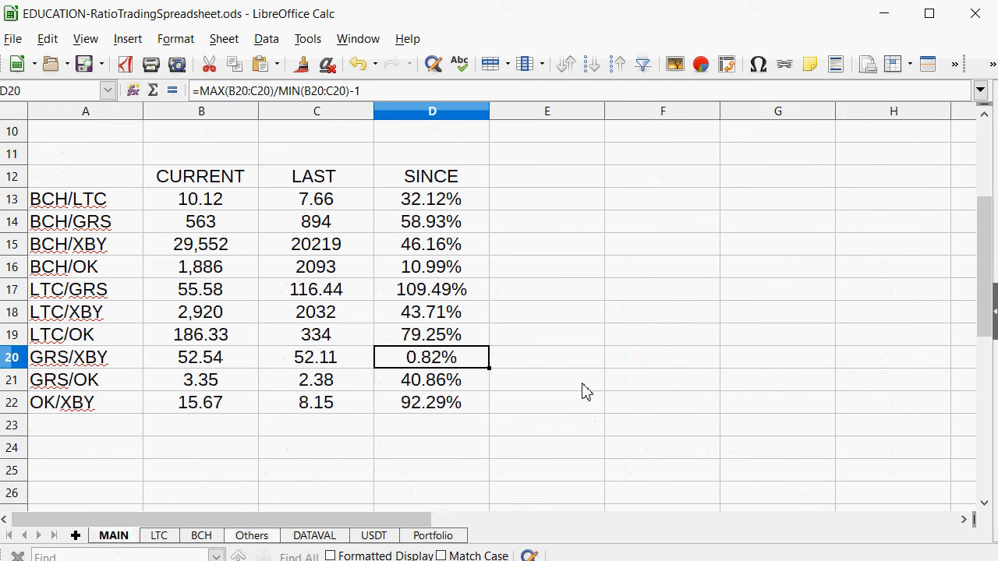
pyautogui.moveTo(460, 290); pyautogui.dragTo(33, 290)
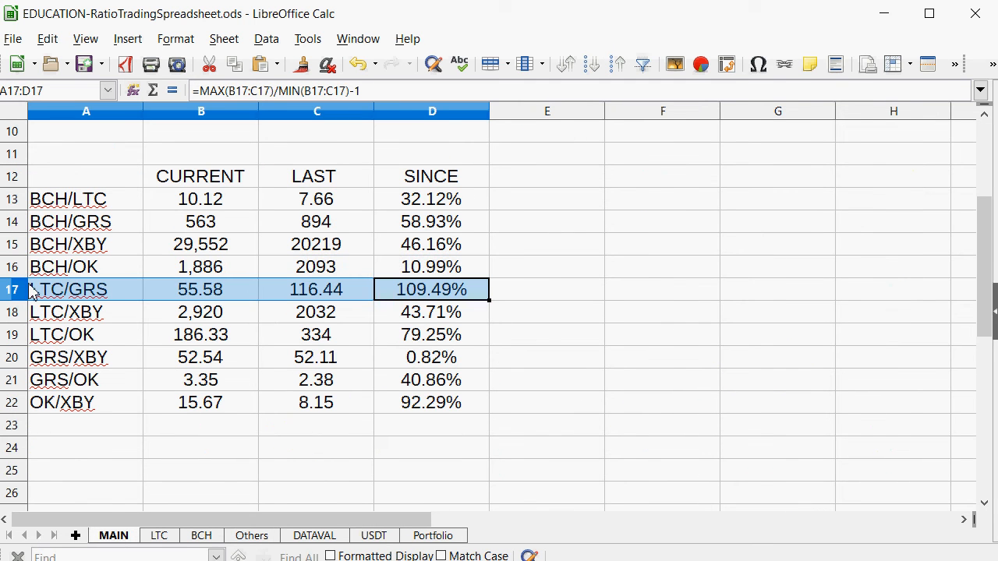
pyautogui.click(159, 536)
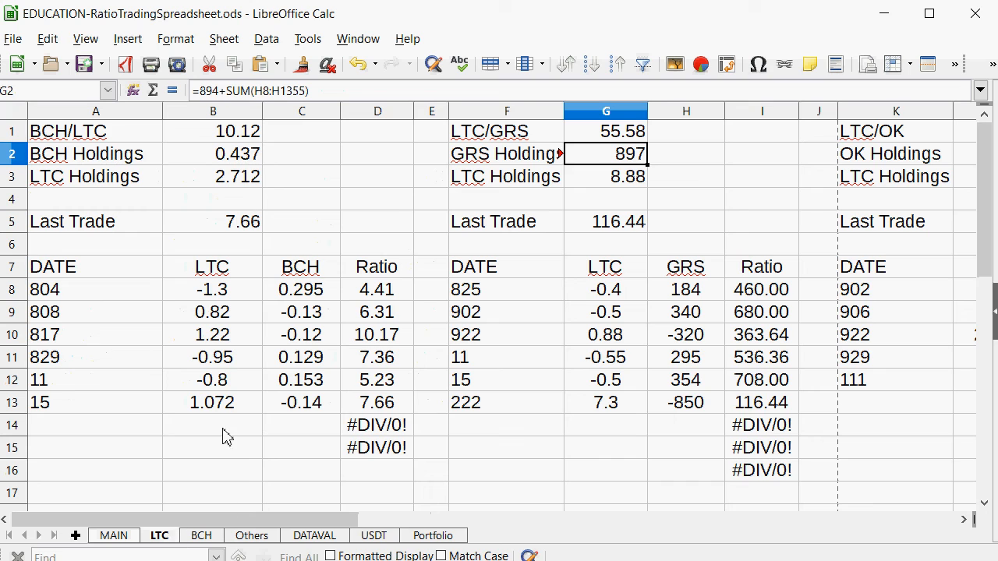
pyautogui.click(240, 160)
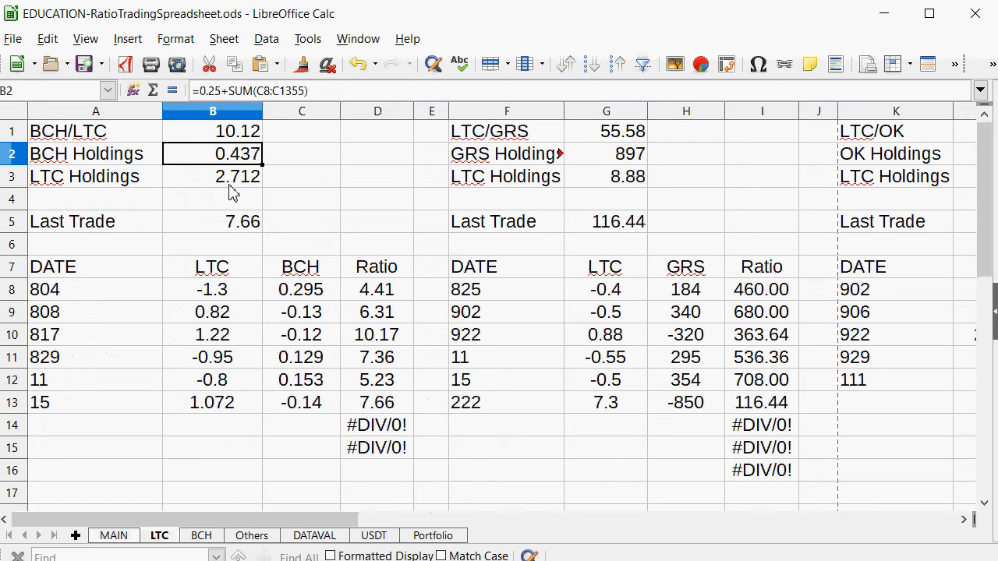
pyautogui.click(633, 158)
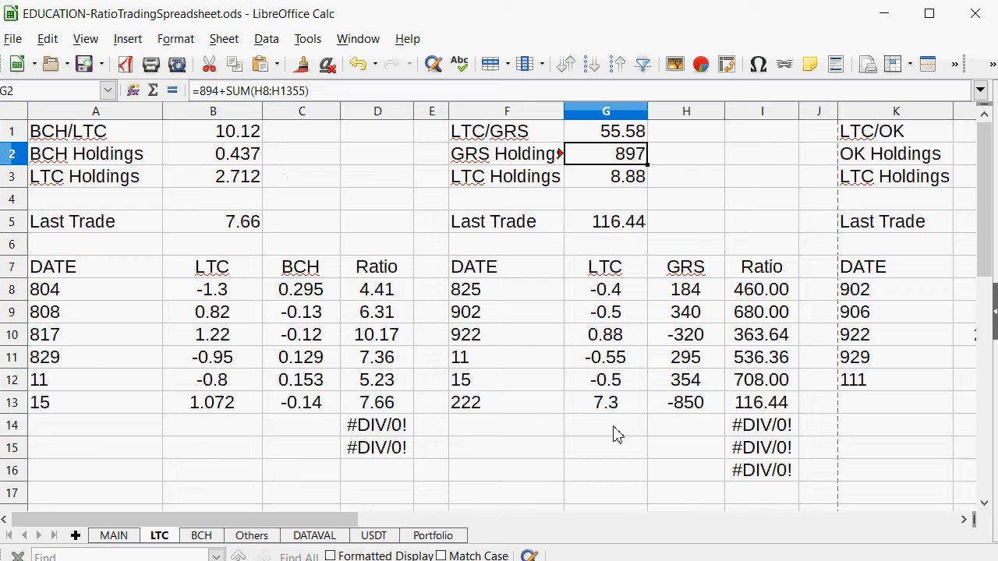
pyautogui.click(702, 427)
pyautogui.write('-')
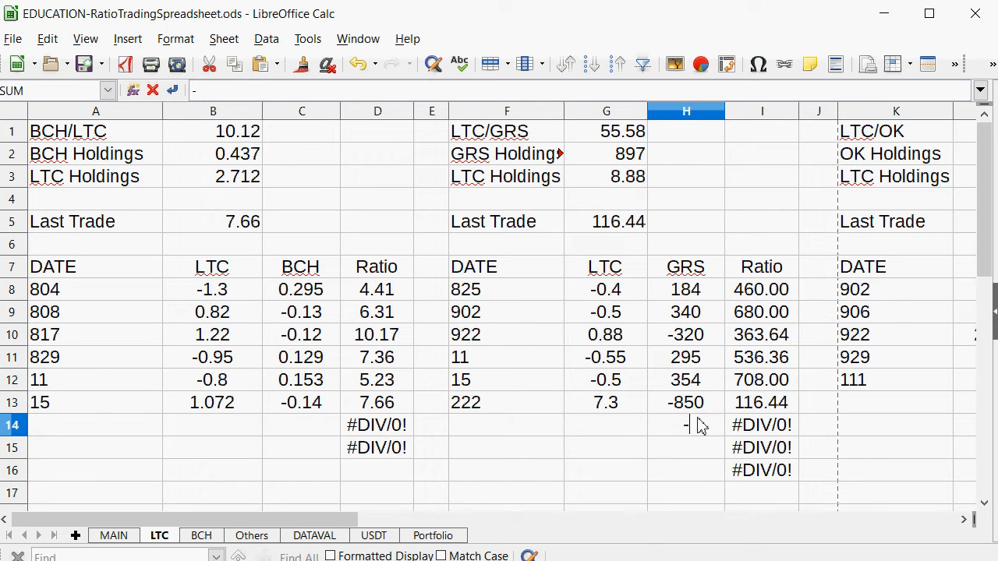
pyautogui.write('500')
pyautogui.press('Left')
pyautogui.press('Left')
pyautogui.write('2')
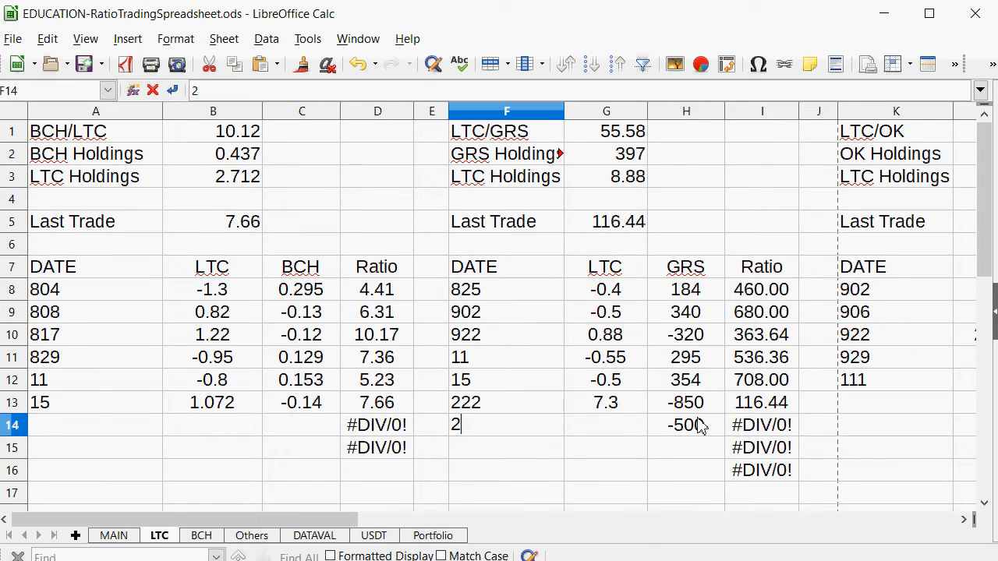
pyautogui.press('Tab')
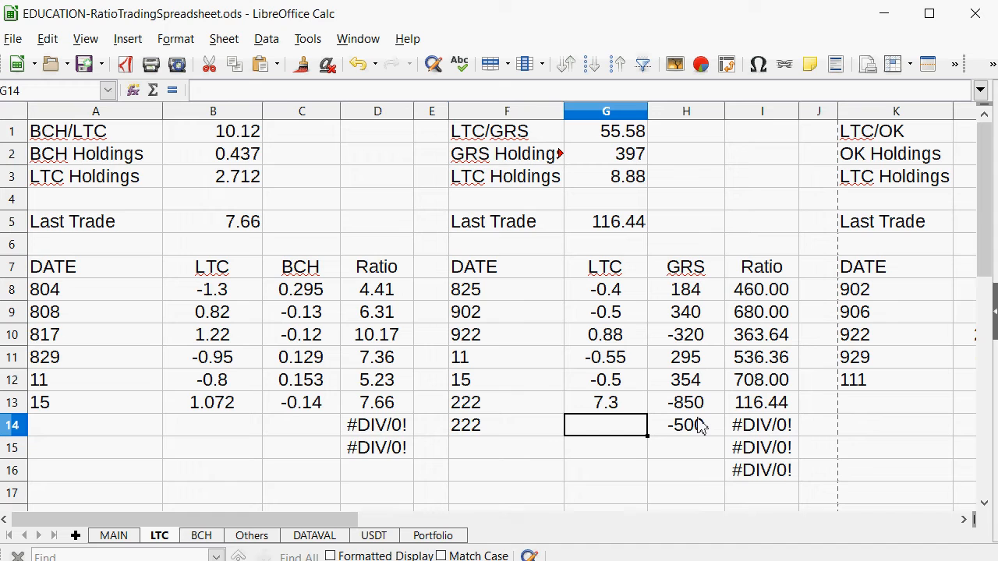
# Step: Calculate the new trade's LTC amount in G14 with =H14/G1, and replace it with a rounded positive 8.985
pyautogui.write('=')
pyautogui.click(696, 434)
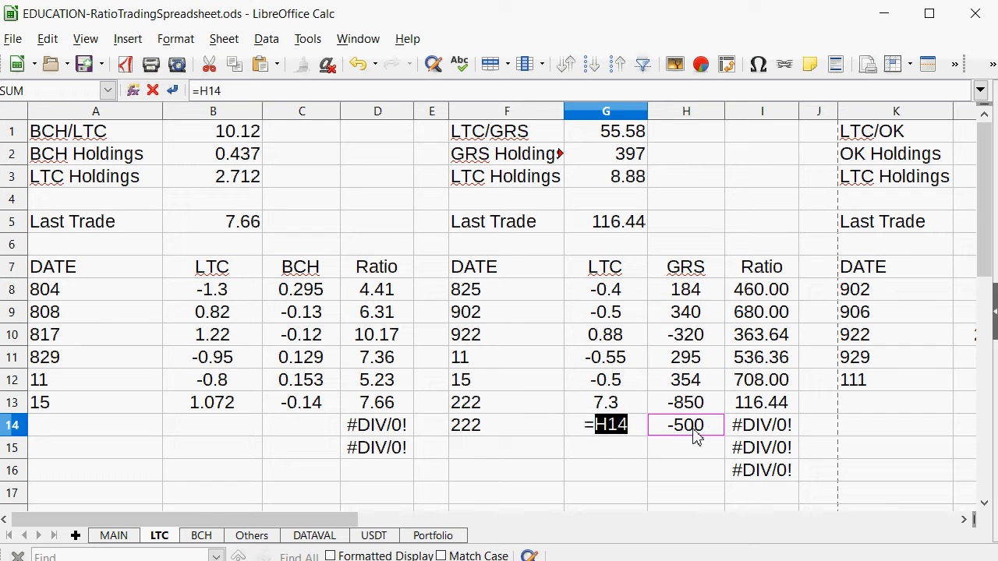
pyautogui.write('/')
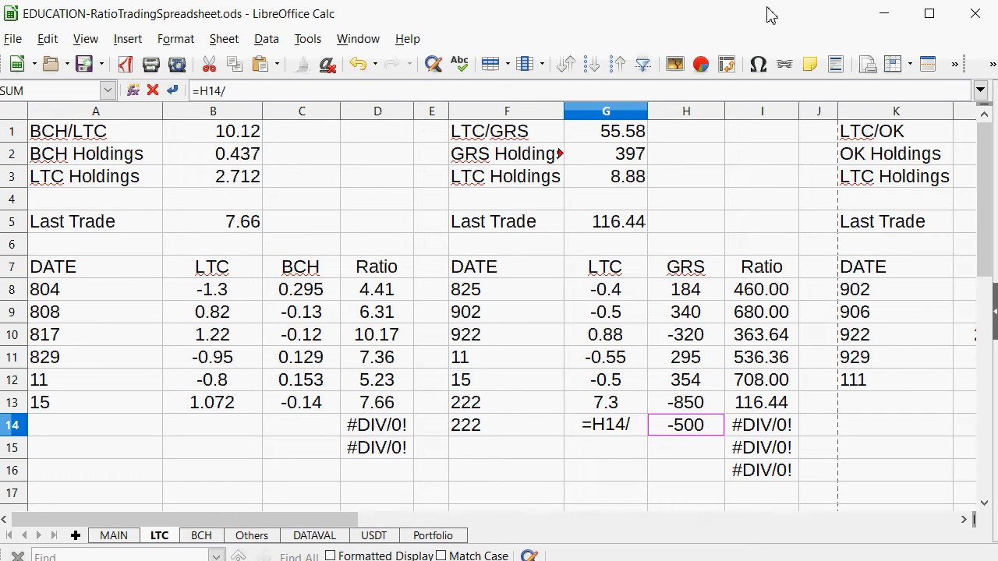
pyautogui.click(621, 133)
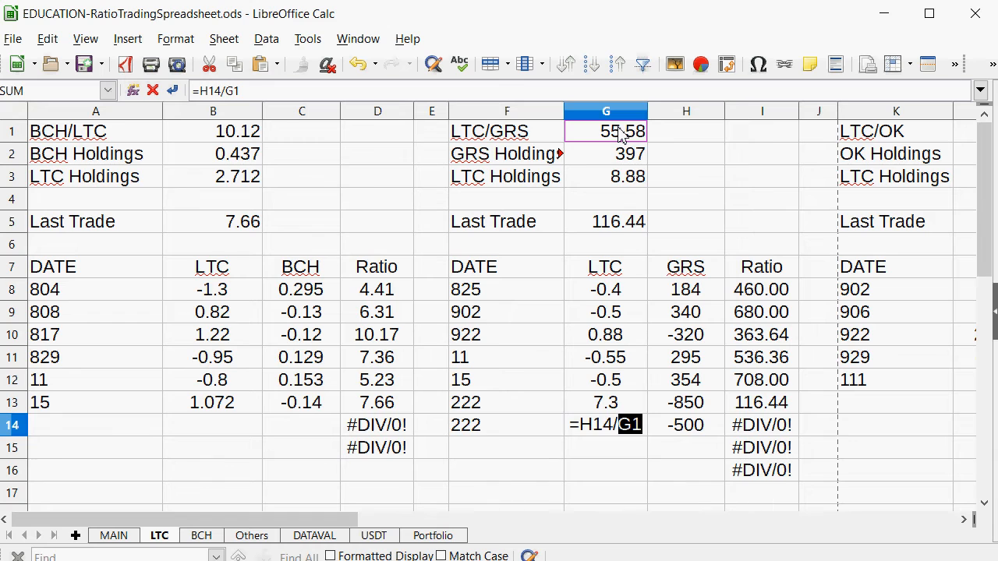
pyautogui.press('Return')
pyautogui.press('Up')
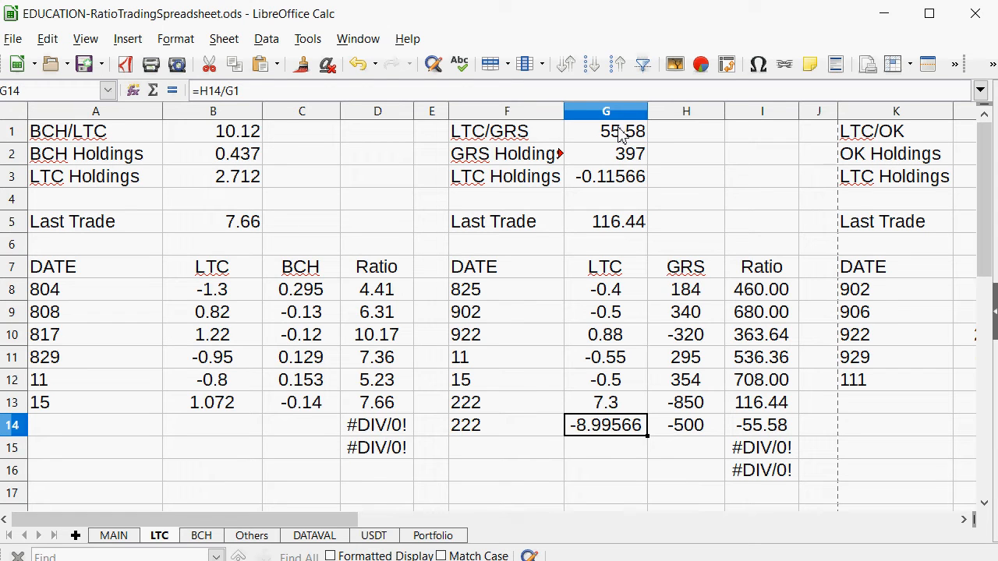
pyautogui.write('8.9')
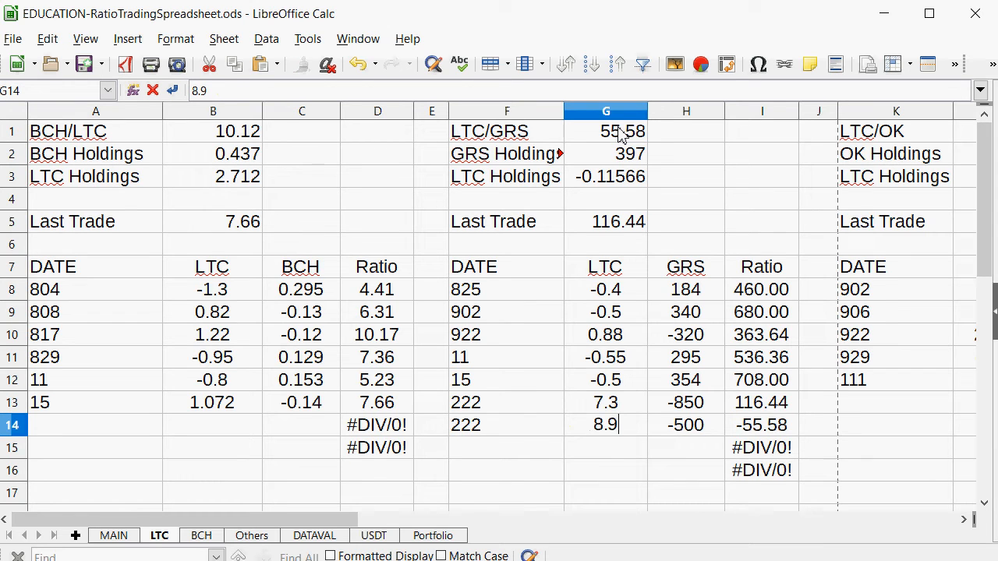
pyautogui.write('7')
pyautogui.press('BackSpace')
pyautogui.write('85')
pyautogui.press('Return')
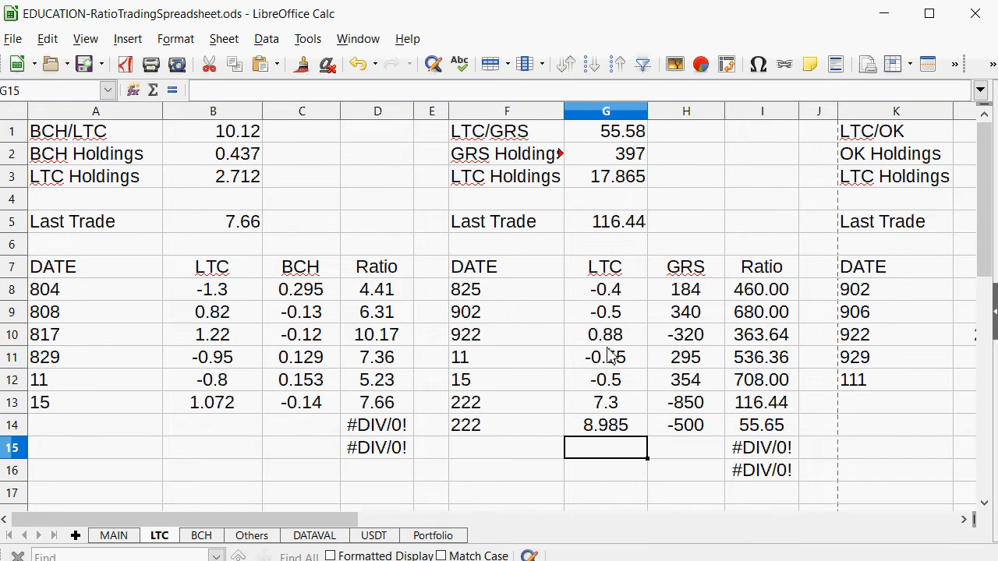
# Step: Lower the LTC amount of the new LTC/GRS trade in G14 to 8.975
pyautogui.moveTo(607, 402); pyautogui.dragTo(593, 426)
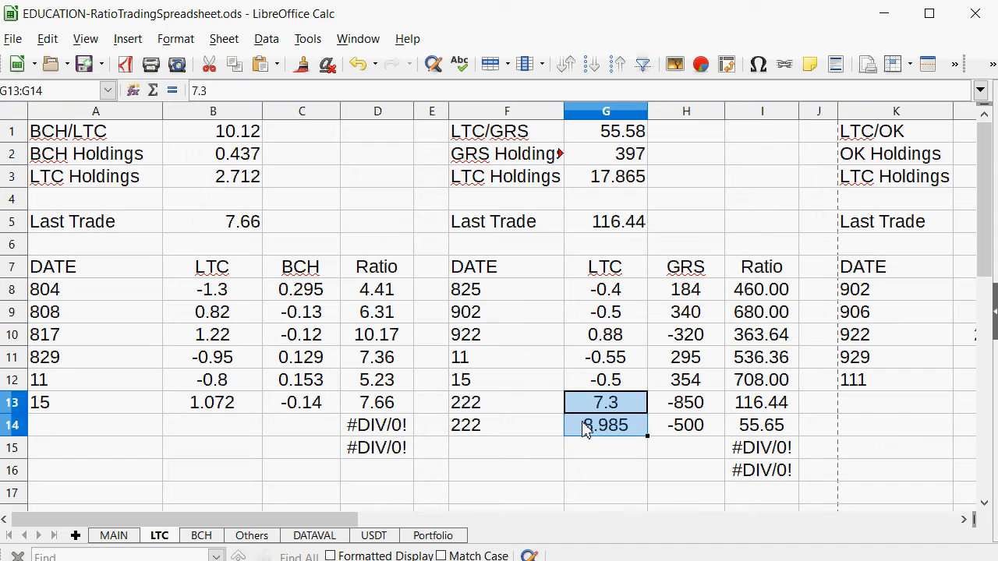
pyautogui.click(587, 431)
pyautogui.write('8')
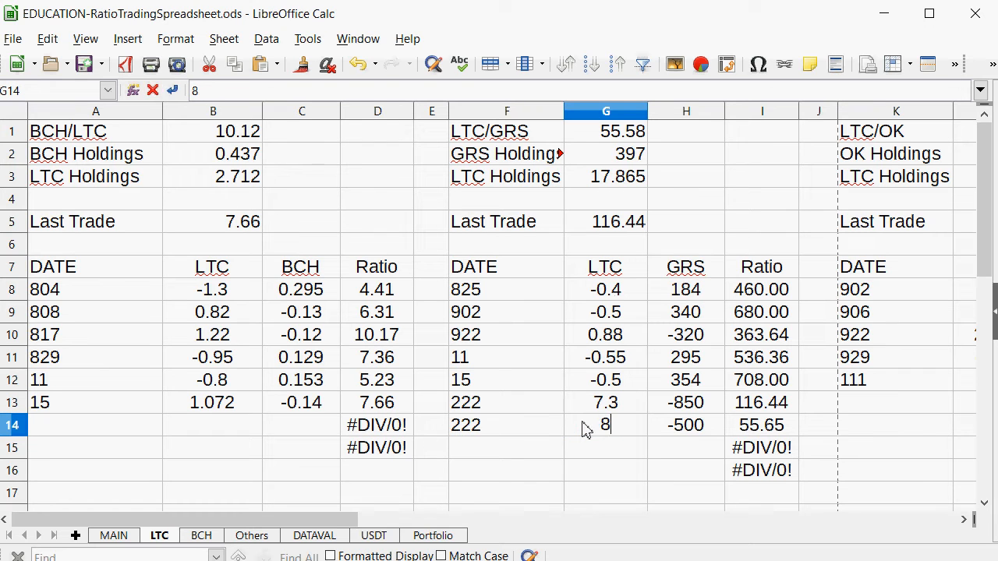
pyautogui.write('.975')
pyautogui.press('Return')
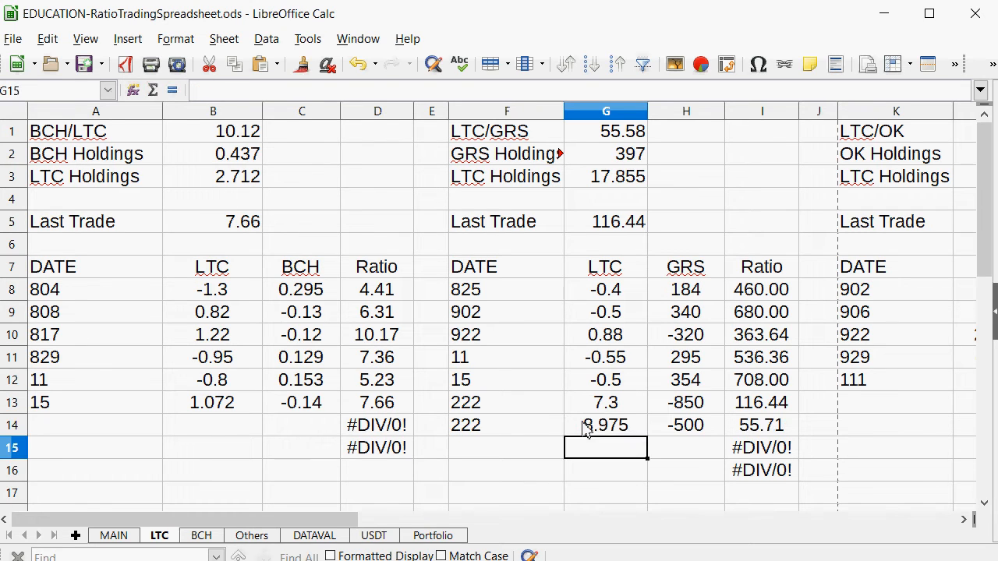
pyautogui.click(587, 432)
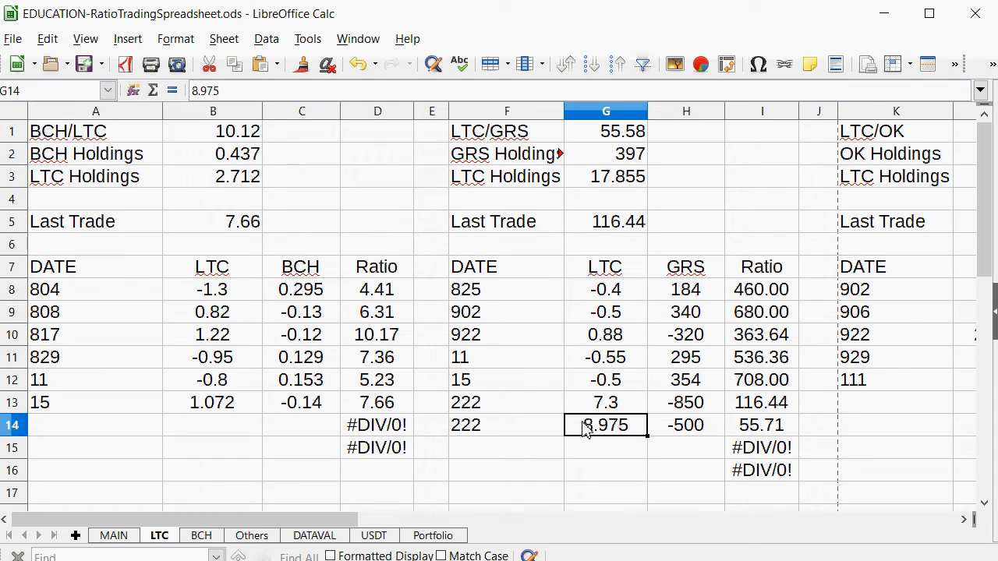
# Step: Set the LTC/GRS table's Last Trade value in G5 to 55.71
pyautogui.click(605, 248)
pyautogui.click(600, 222)
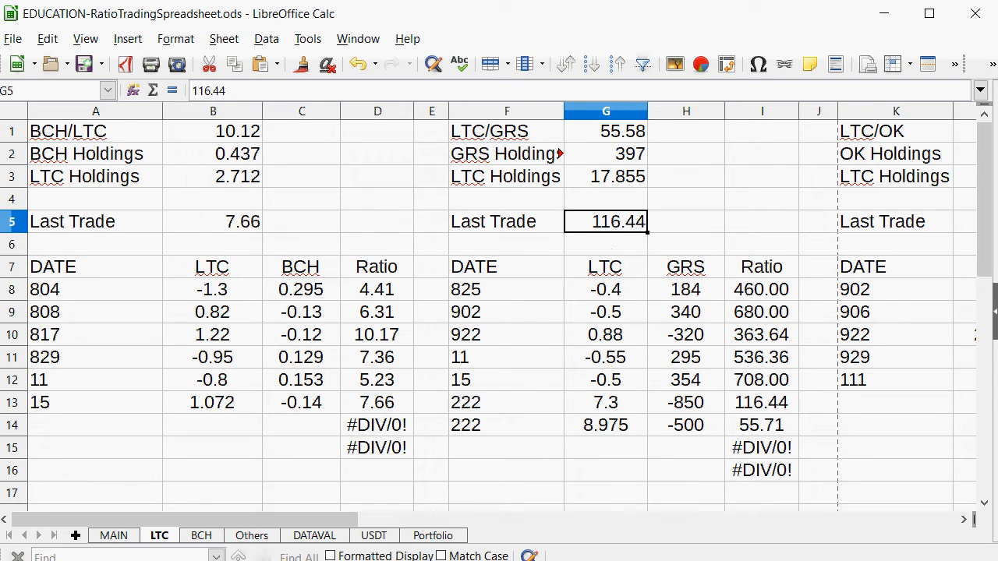
pyautogui.write('55.71')
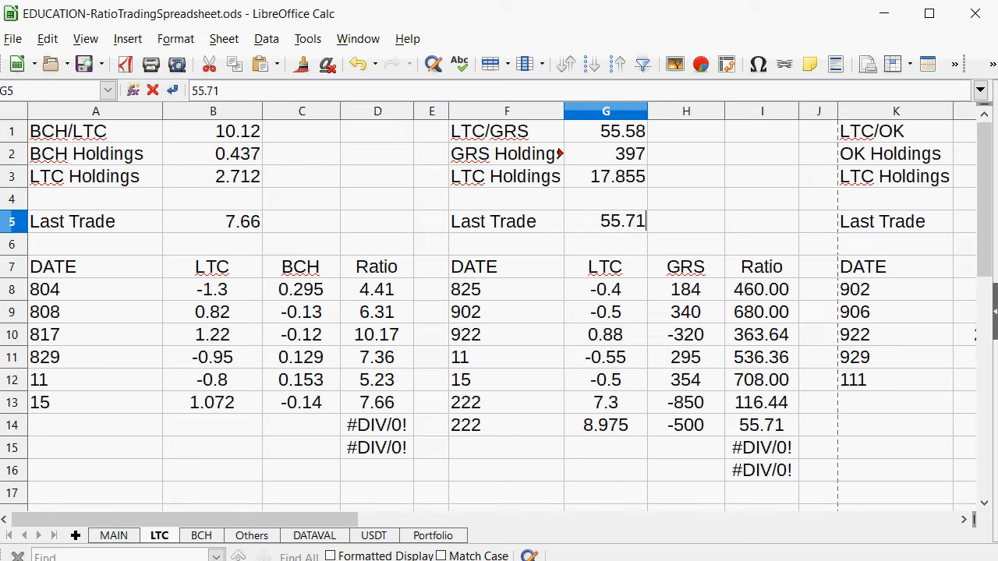
pyautogui.press('Return')
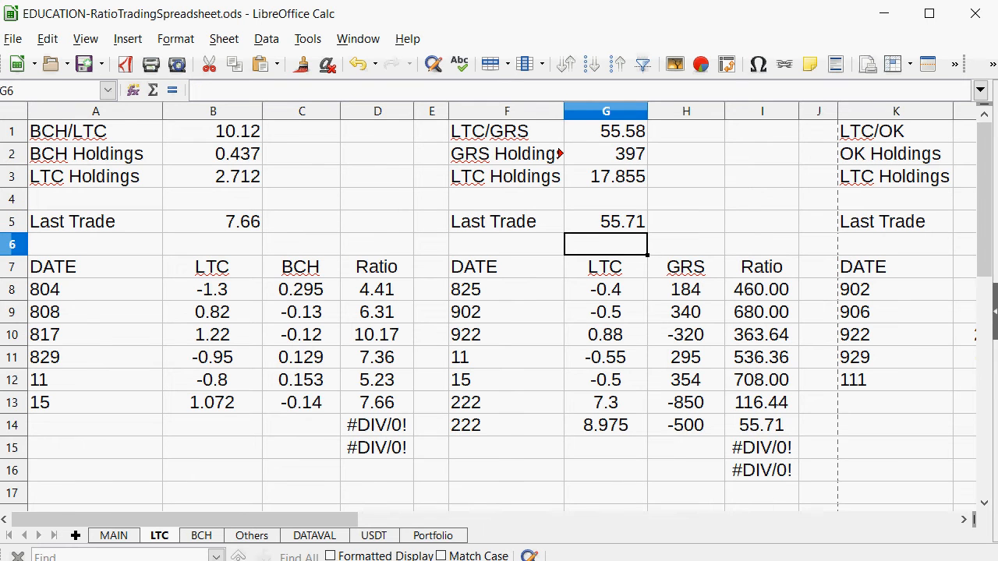
# Step: Examine the LTC/XBY, LTC/OK and GRS/OK rows in MAIN for their change since the last trade
pyautogui.click(129, 536)
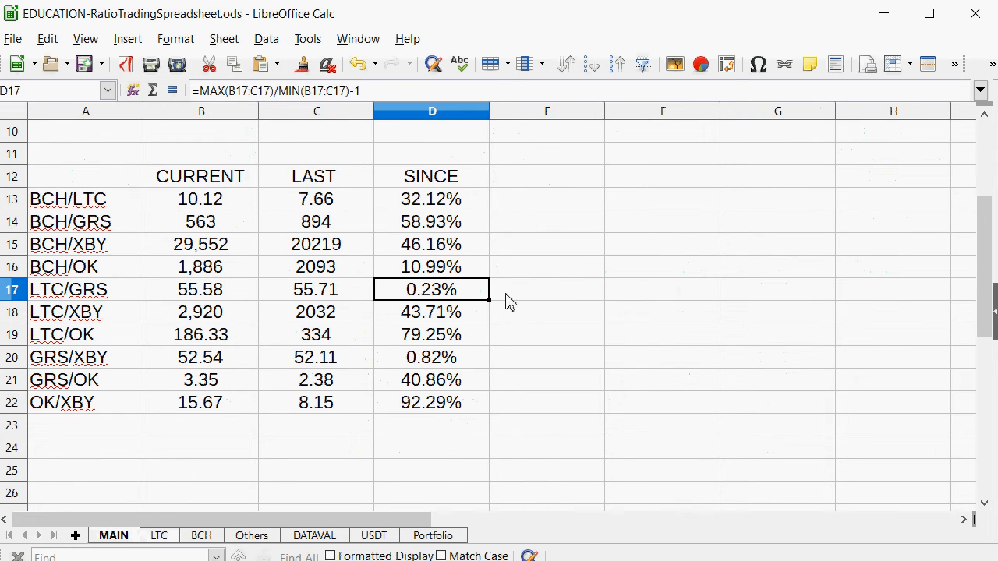
pyautogui.moveTo(434, 321); pyautogui.dragTo(37, 316)
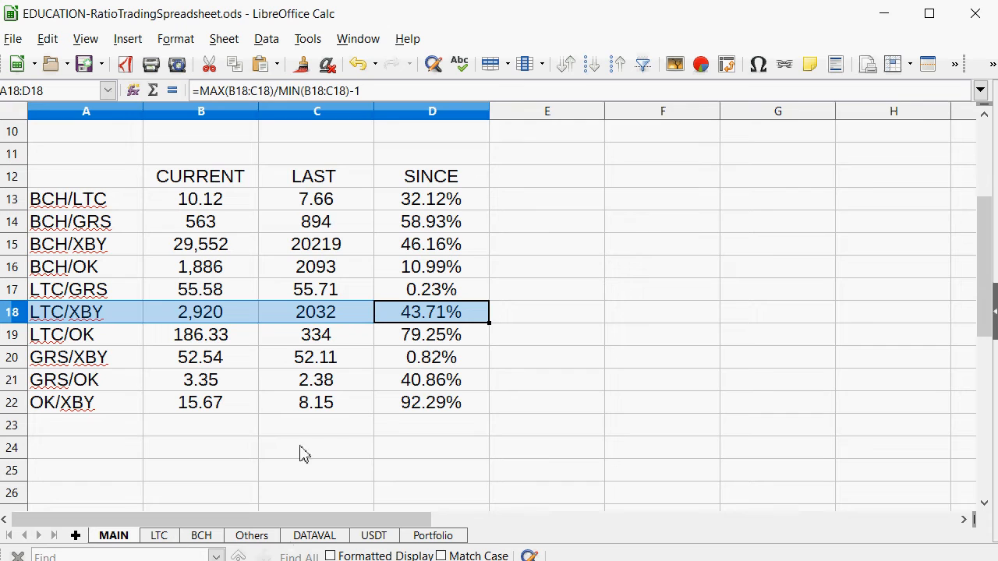
pyautogui.click(405, 343)
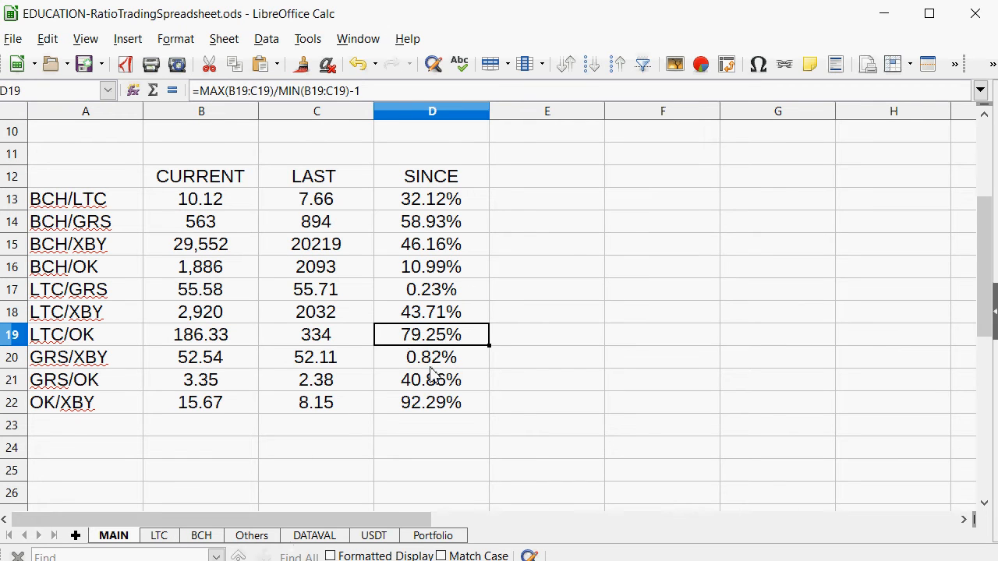
pyautogui.click(430, 367)
pyautogui.moveTo(432, 382); pyautogui.dragTo(69, 379)
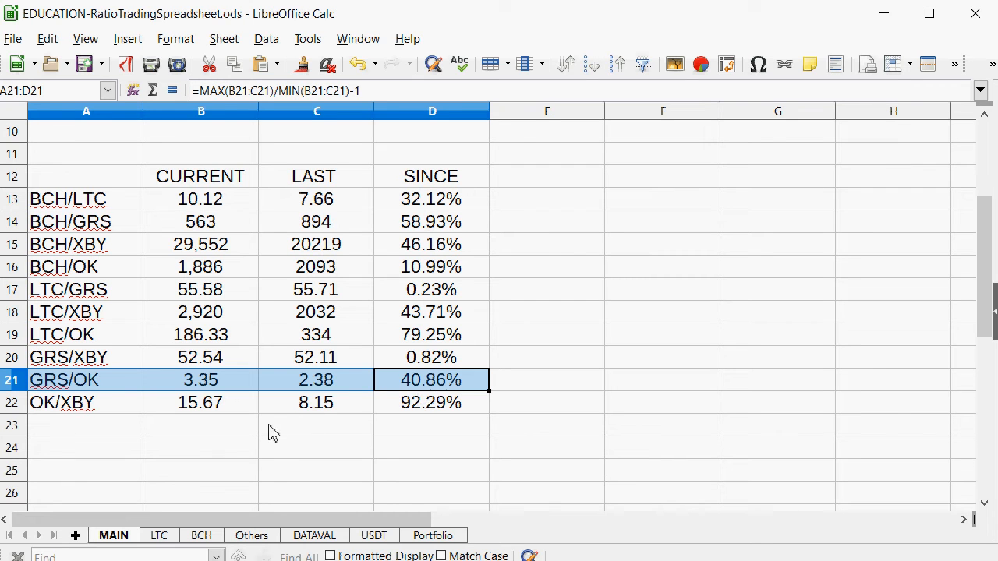
# Step: Record a new trade dated 15 with -575 GRS in row 17 of the Others sheet's GRS/OK table
pyautogui.click(248, 538)
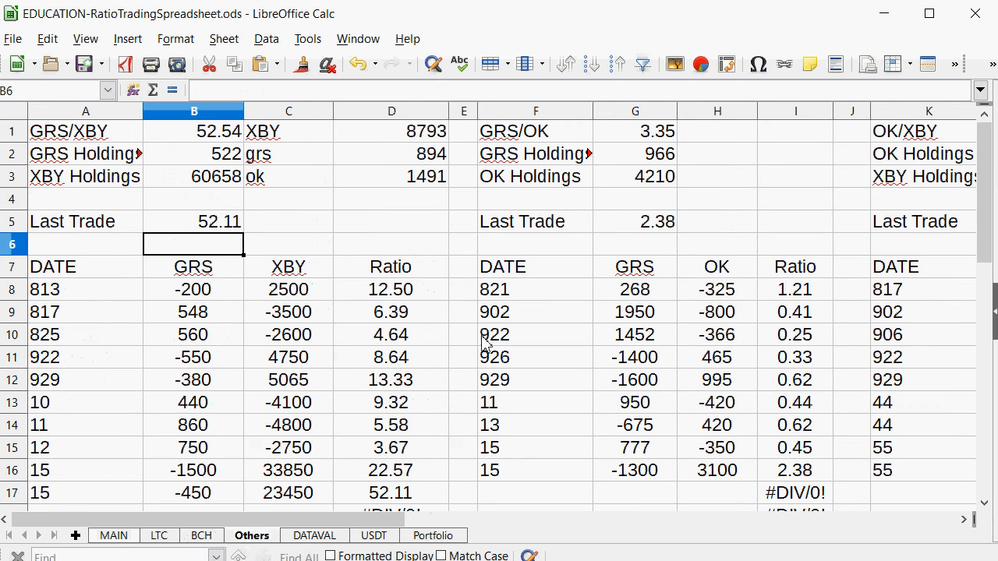
pyautogui.click(663, 160)
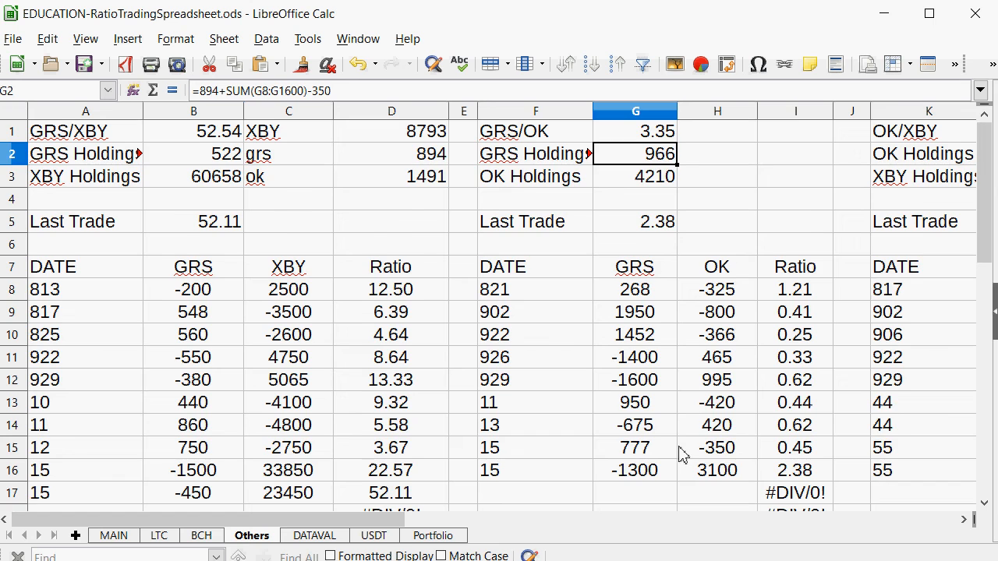
pyautogui.scroll(-1, 679, 452)
pyautogui.click(649, 425)
pyautogui.click(511, 405)
pyautogui.click(484, 424)
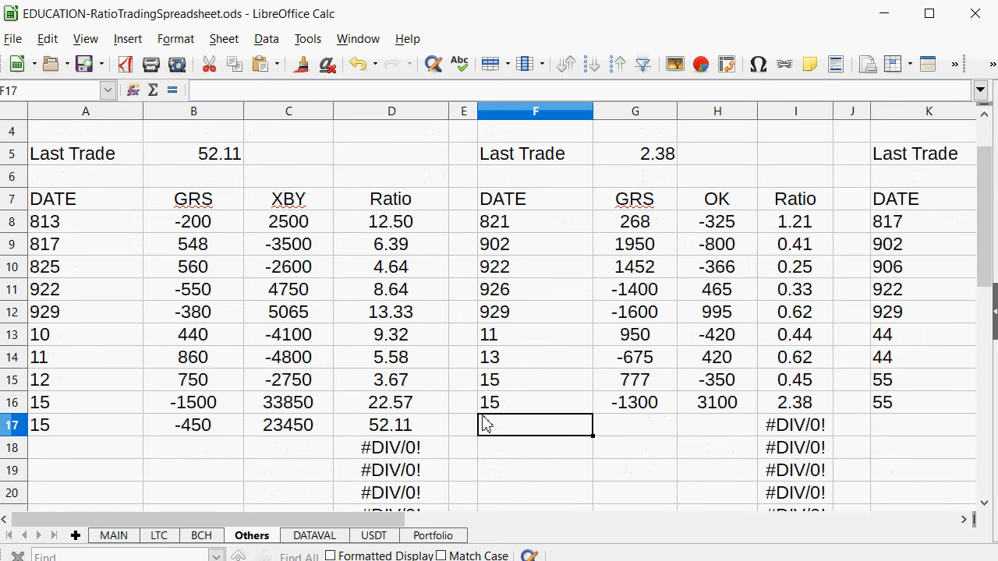
pyautogui.write('15')
pyautogui.press('Tab')
pyautogui.write('-')
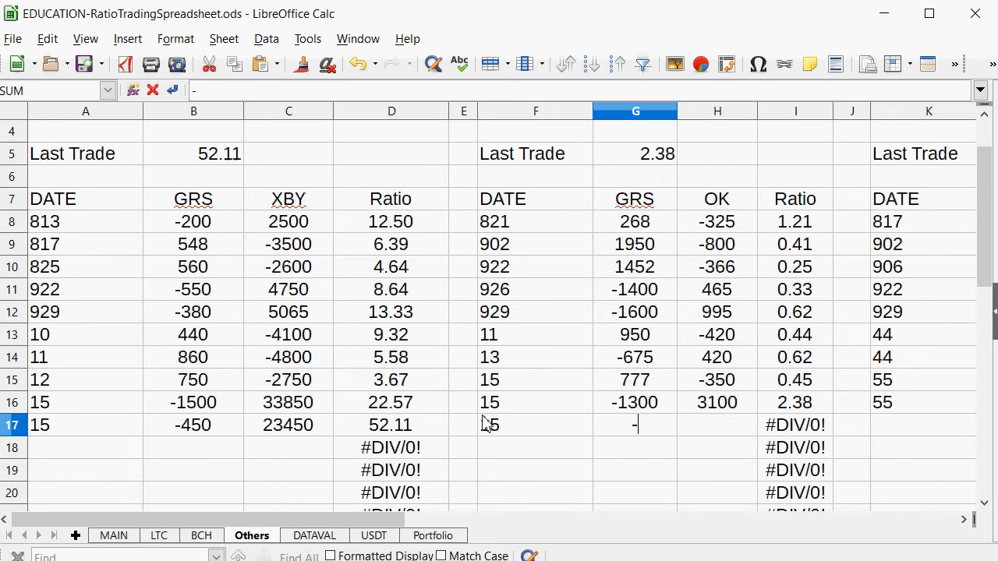
pyautogui.write('500')
pyautogui.press('BackSpace')
pyautogui.press('BackSpace')
pyautogui.write('75')
pyautogui.press('Return')
# Step: Calculate the trade's OK amount in H17 with =G17*3.35, and replace it with a rounded positive 1915
pyautogui.press('Right')
pyautogui.press('Up')
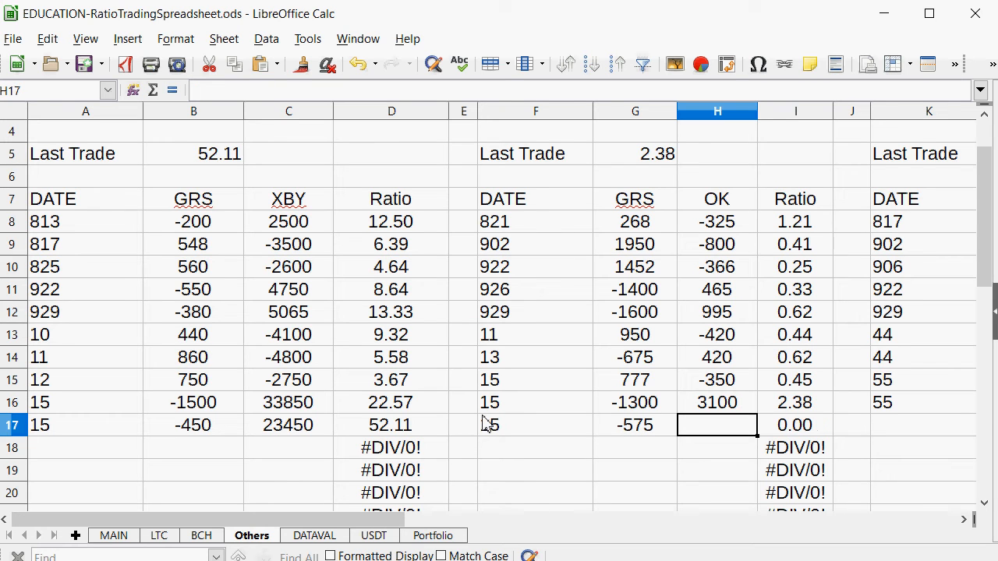
pyautogui.write('=')
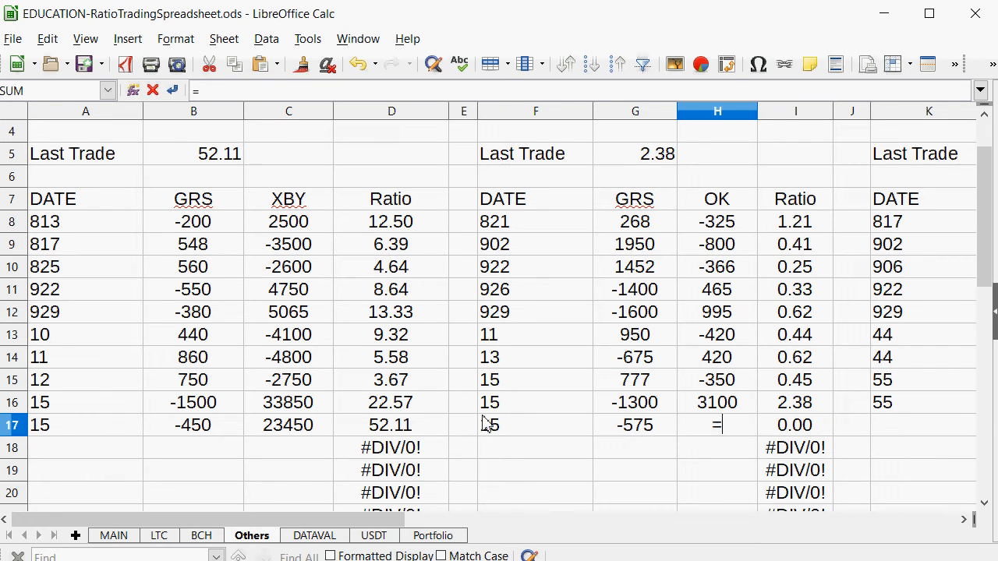
pyautogui.click(666, 424)
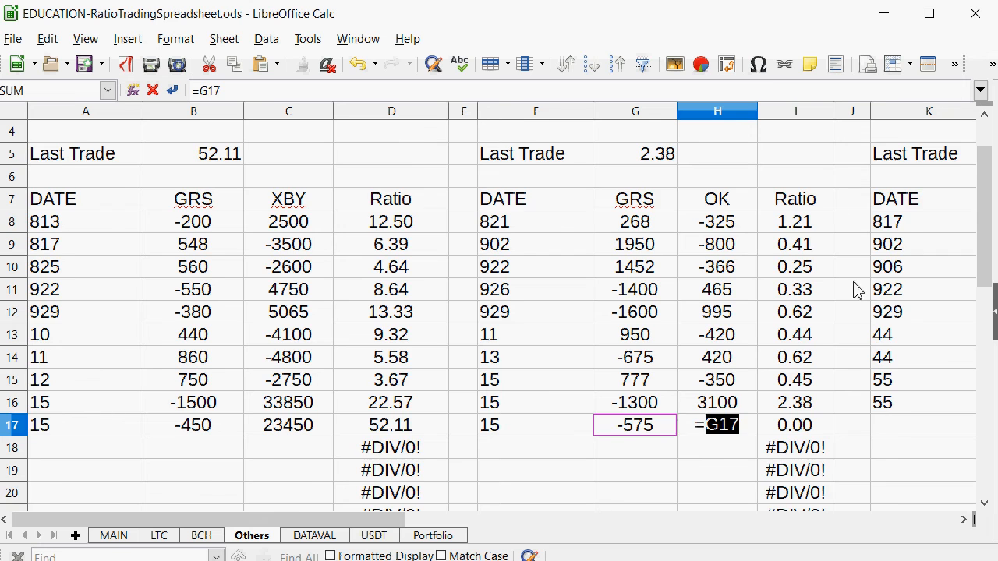
pyautogui.scroll(1, 853, 289)
pyautogui.write('*')
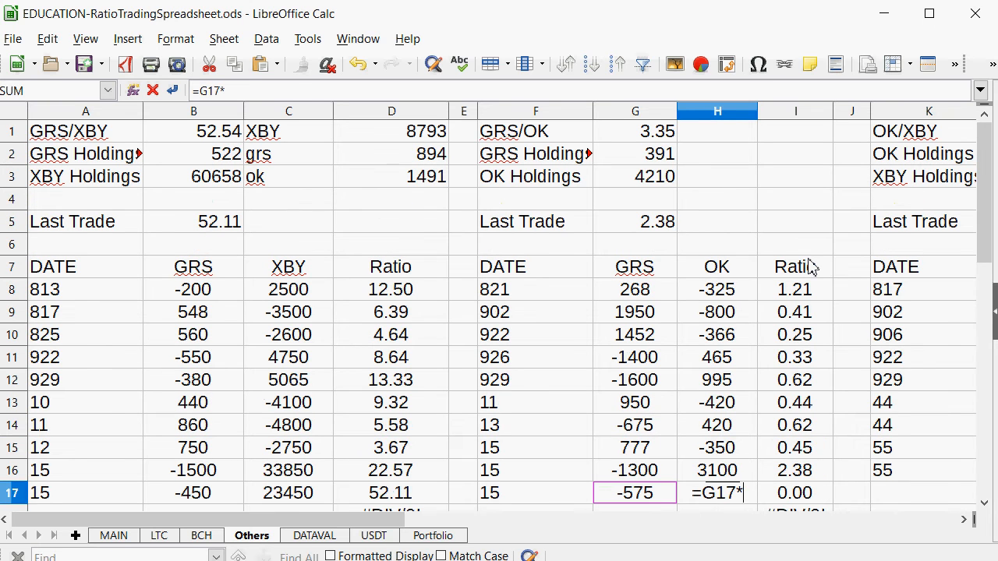
pyautogui.write('3.35')
pyautogui.press('Return')
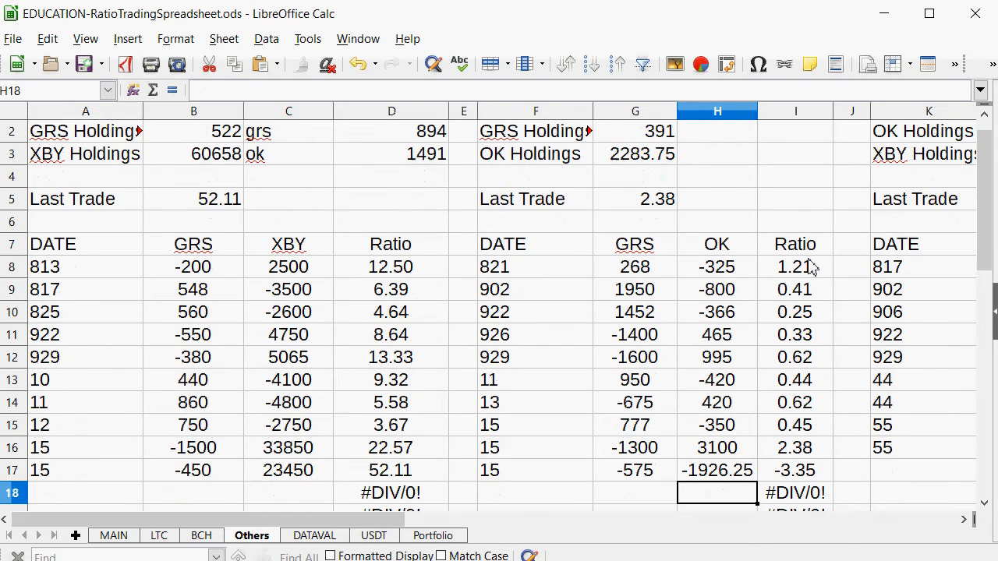
pyautogui.press('Up')
pyautogui.write('1915')
pyautogui.press('Return')
# Step: Set the GRS/OK table's Last Trade value in G5 to 3.33
pyautogui.press('Up')
pyautogui.press('Up')
pyautogui.press('Up')
pyautogui.press('Up')
pyautogui.press('Up')
pyautogui.press('Up')
pyautogui.press('Up')
pyautogui.press('Up')
pyautogui.press('Up')
pyautogui.press('Up')
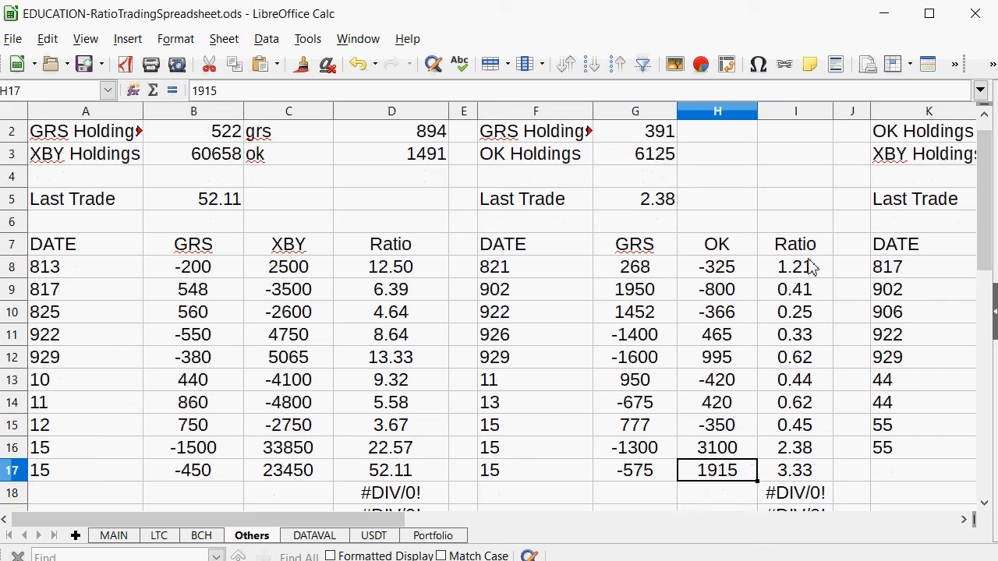
pyautogui.press('Up')
pyautogui.press('Up')
pyautogui.press('Left')
pyautogui.press('Up')
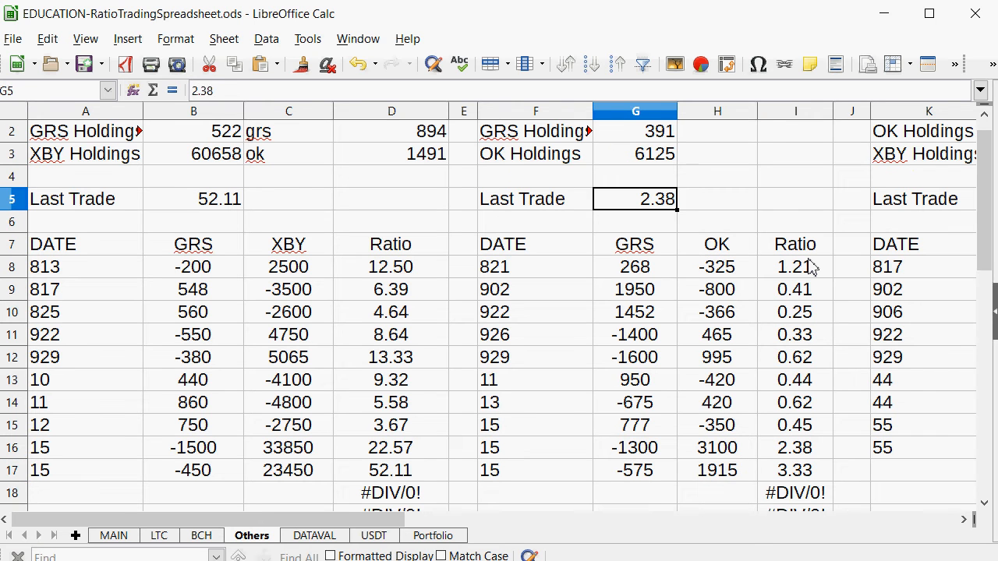
pyautogui.write('3.33')
pyautogui.press('Return')
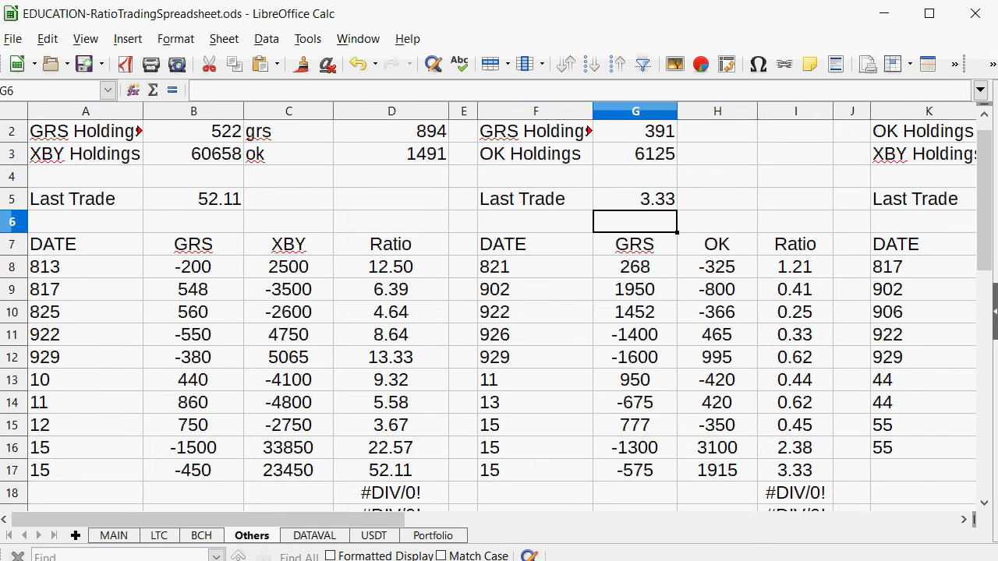
# Step: Check the BCH/GRS row in MAIN and record a trade dated 555 with -385 GRS in row 16 of the BCH sheet's BCH/GRS table
pyautogui.click(121, 536)
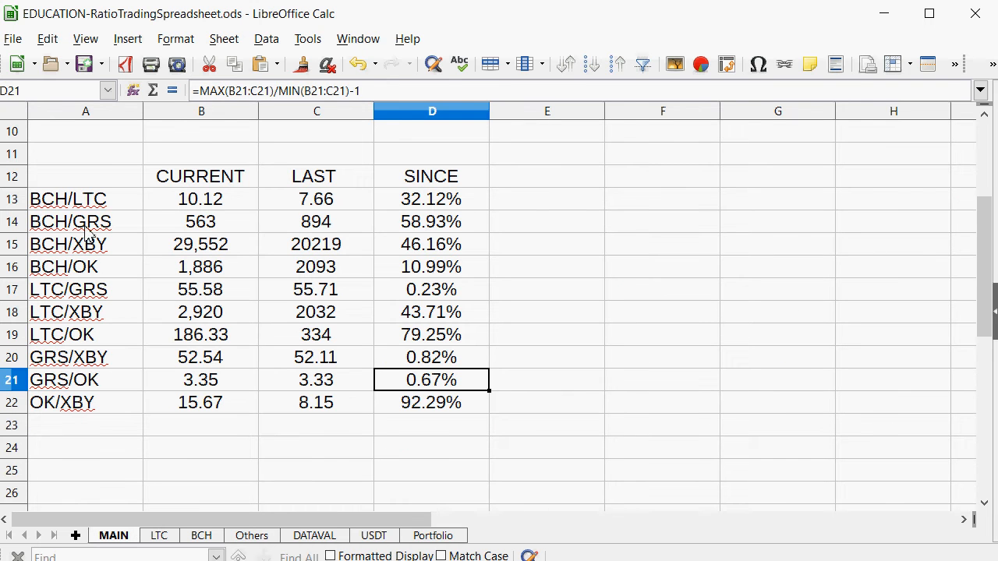
pyautogui.moveTo(89, 226); pyautogui.dragTo(421, 226)
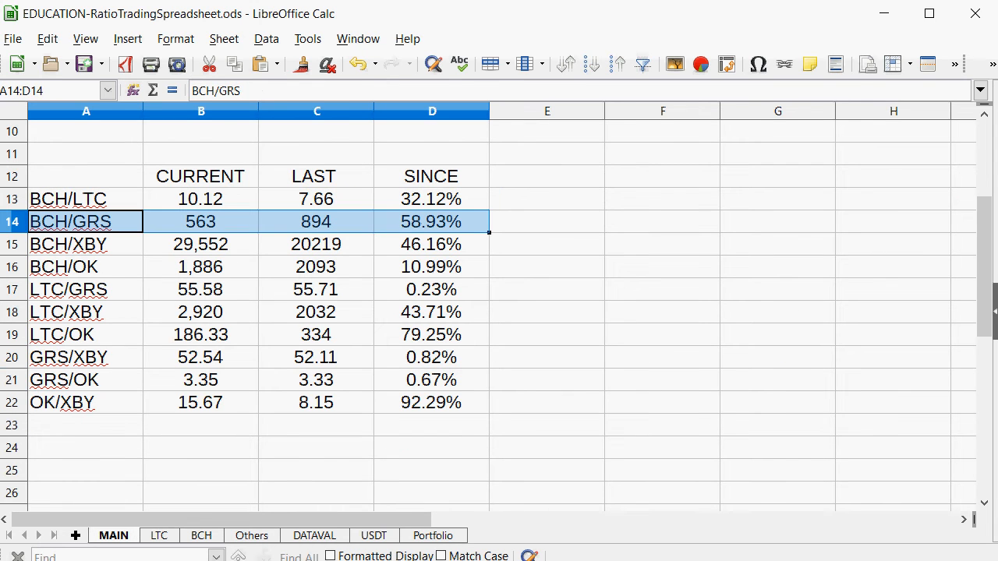
pyautogui.click(214, 537)
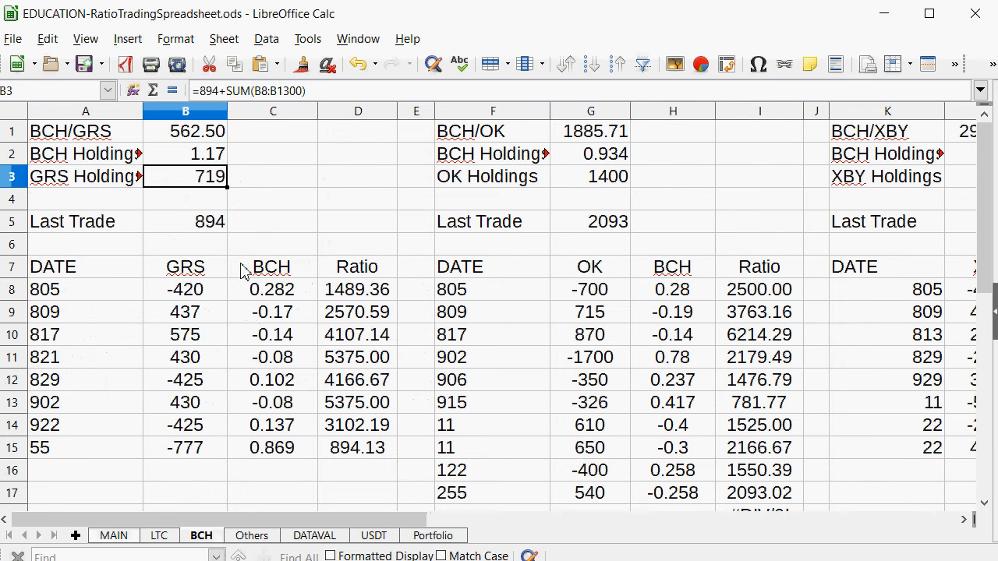
pyautogui.scroll(-2, 236, 342)
pyautogui.click(162, 337)
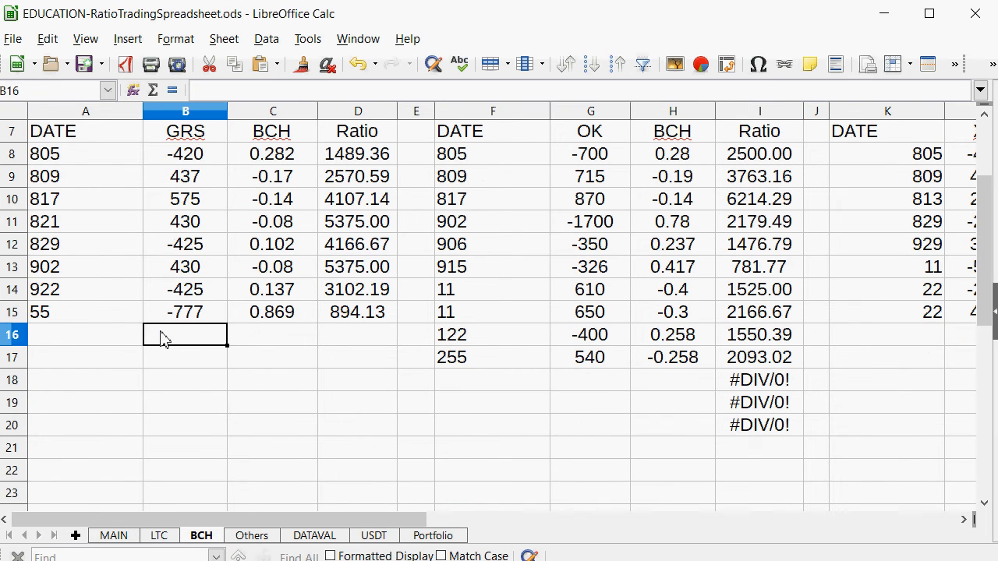
pyautogui.write('-385')
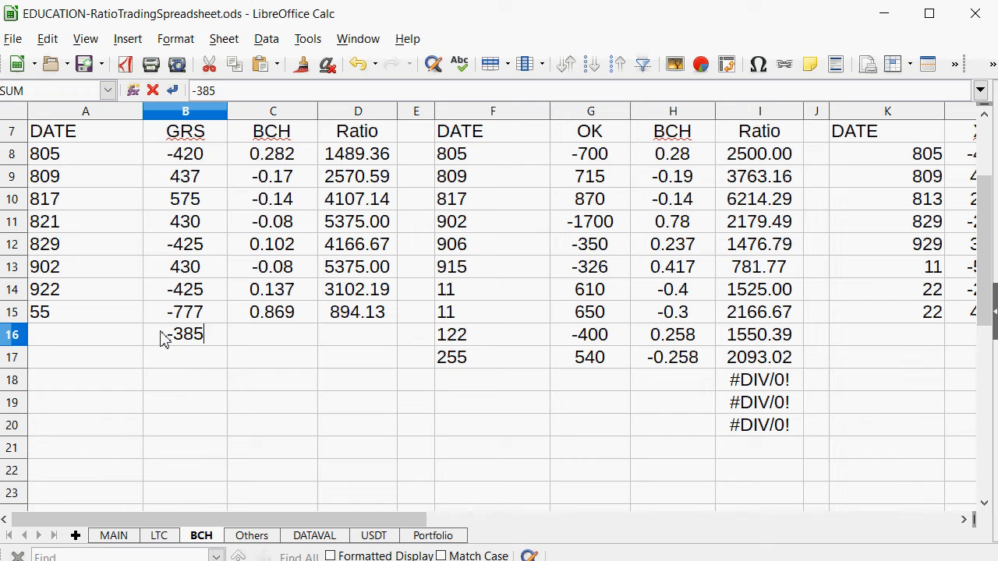
pyautogui.press('Left')
pyautogui.write('555')
pyautogui.press('Up')
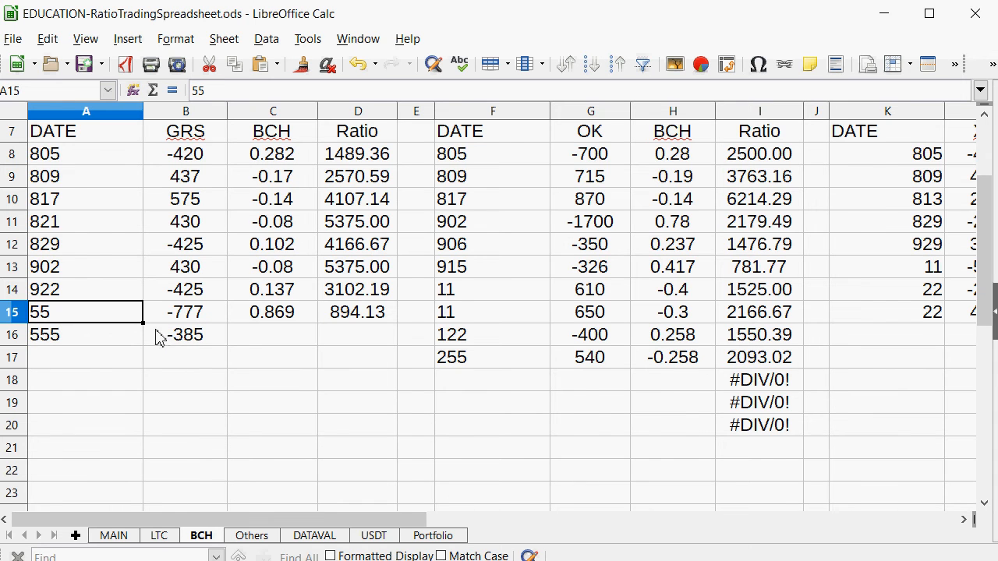
# Step: Calculate the new trade's BCH amount in C16 with =B16/B1, and replace it with a rounded positive .682
pyautogui.scroll(2, 160, 337)
pyautogui.click(179, 130)
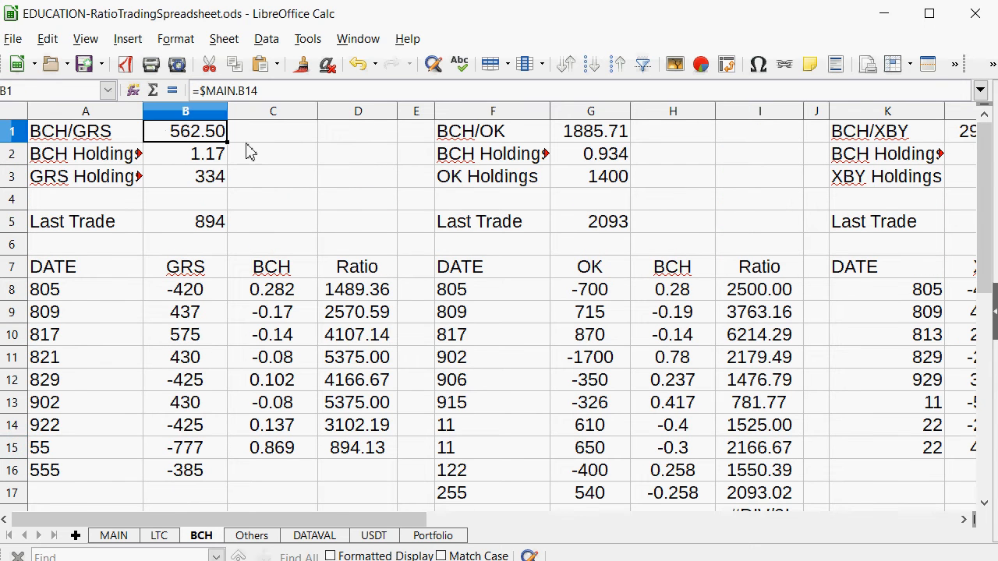
pyautogui.scroll(-2, 253, 184)
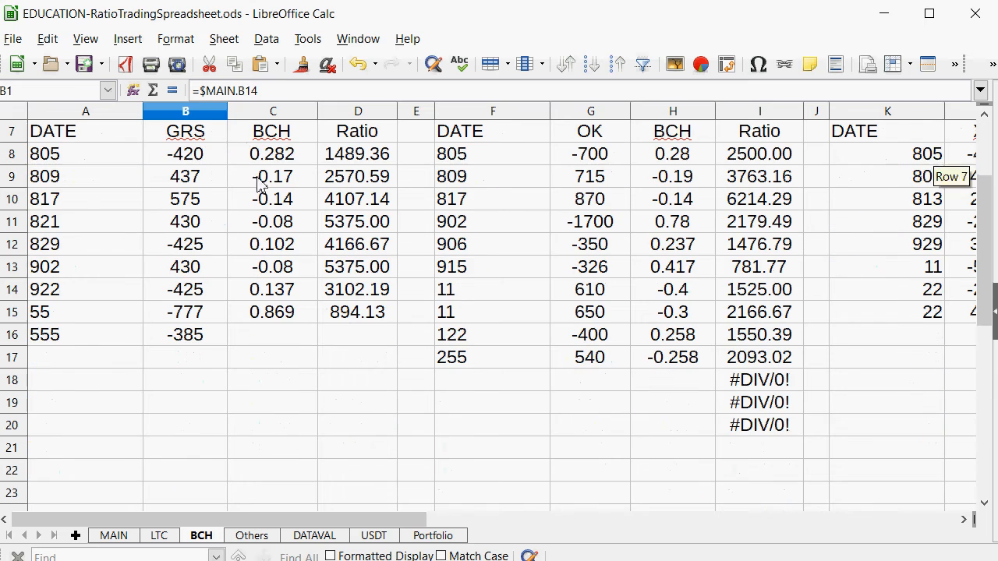
pyautogui.click(291, 345)
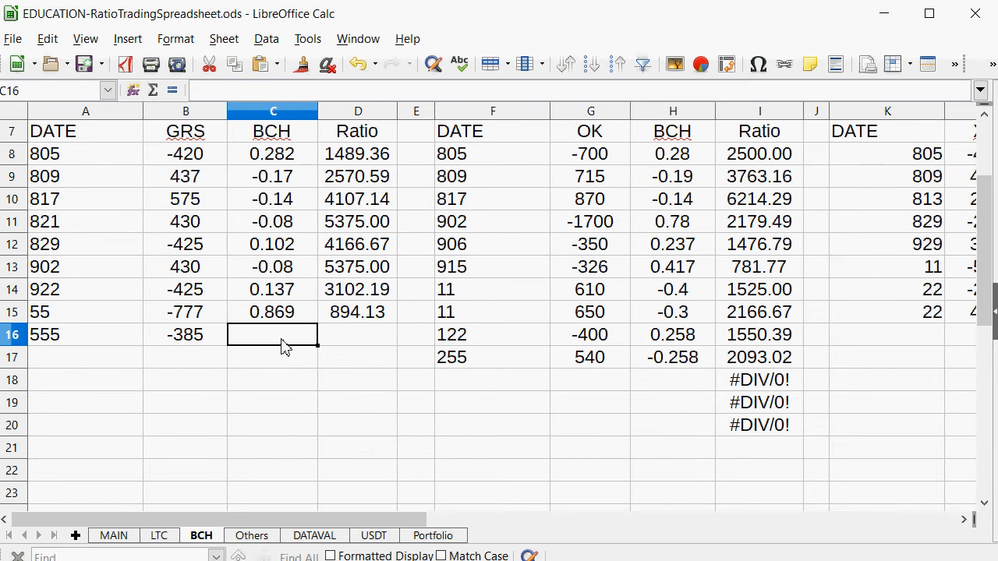
pyautogui.write('=')
pyautogui.click(200, 345)
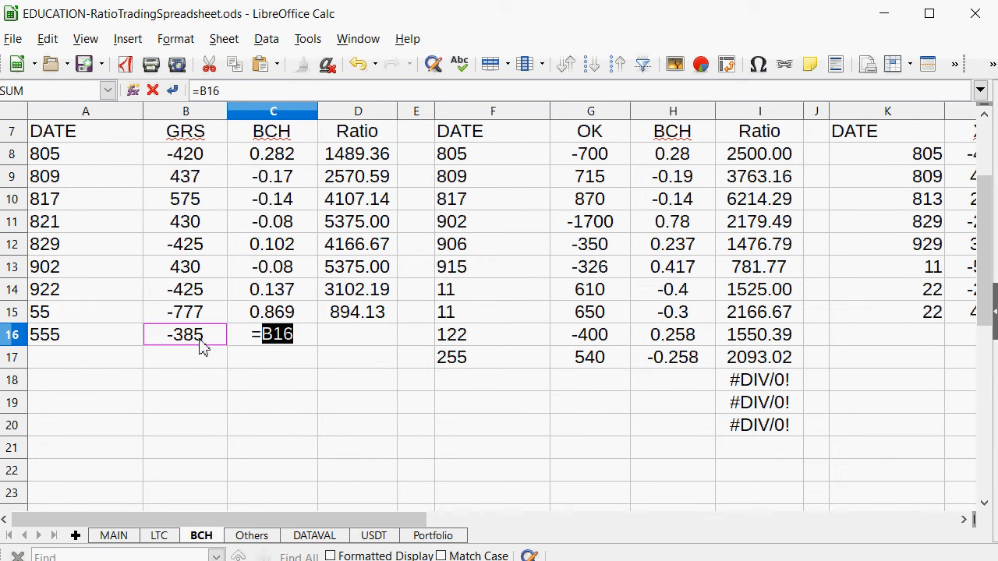
pyautogui.write('/')
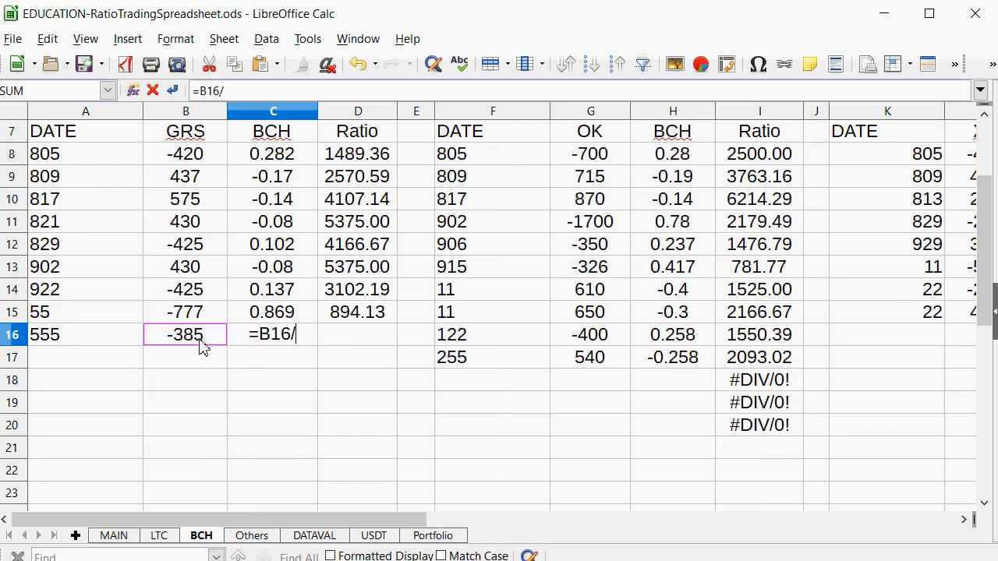
pyautogui.scroll(2, 253, 290)
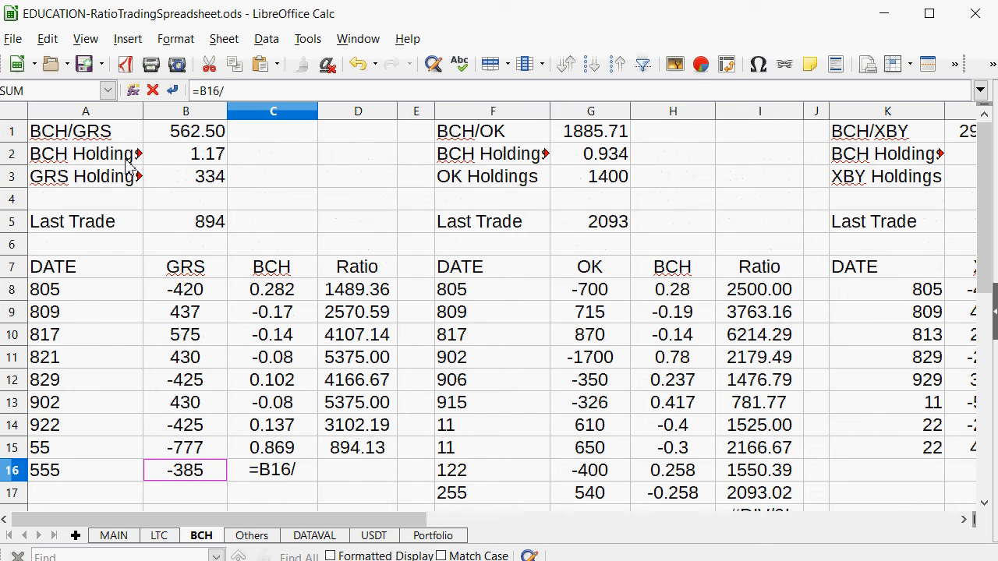
pyautogui.click(186, 139)
pyautogui.press('Return')
pyautogui.press('Up')
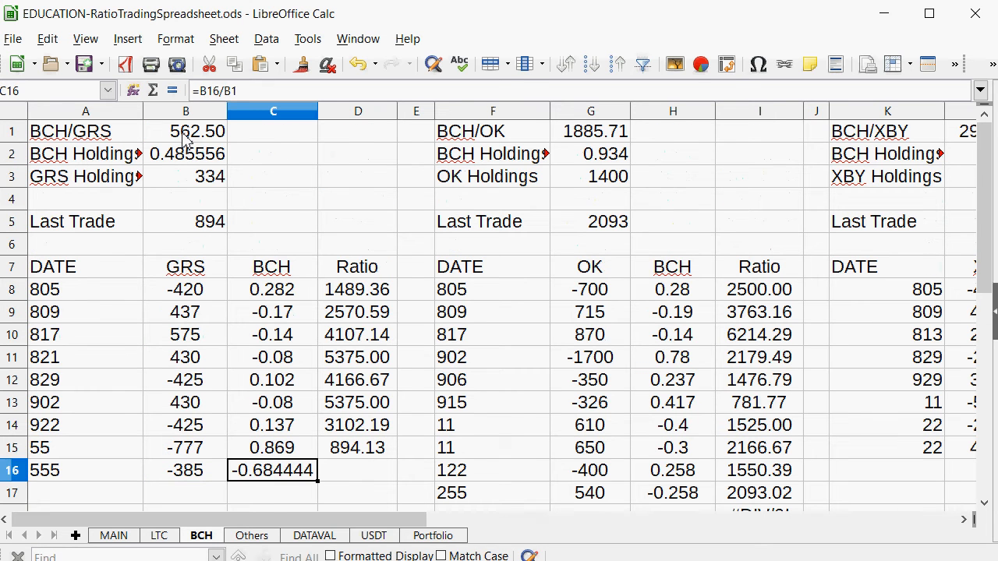
pyautogui.write('.68')
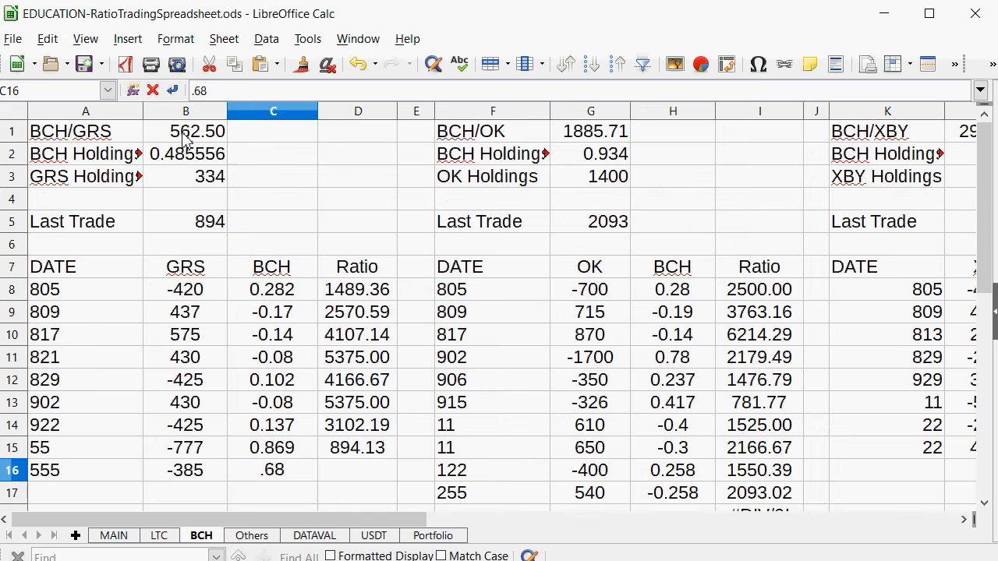
pyautogui.write('2')
pyautogui.press('Return')
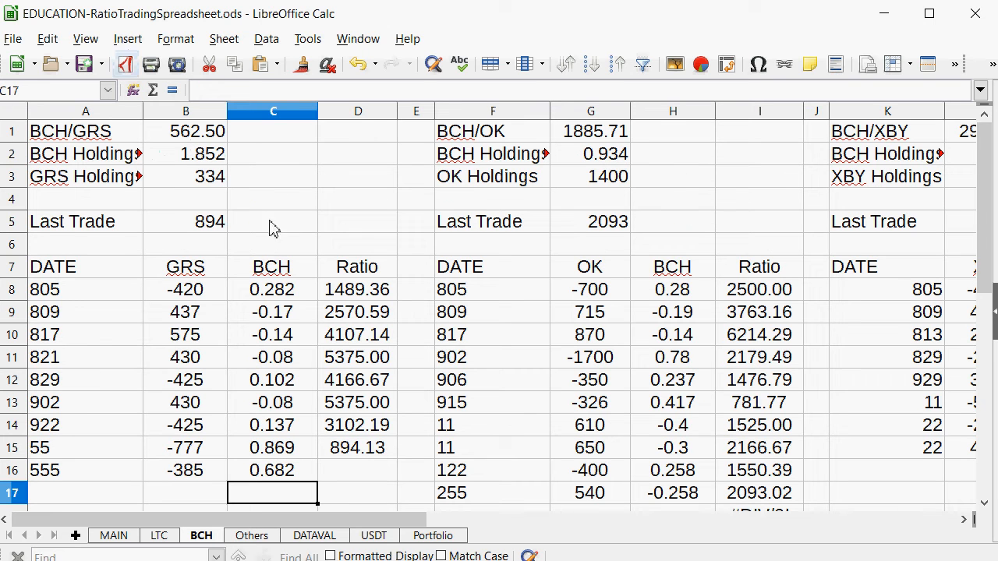
# Step: Copy the ratio formula from D14 into D16:D23 of the BCH/GRS table
pyautogui.rightClick(366, 427)
pyautogui.click(376, 448)
pyautogui.scroll(-2, 373, 357)
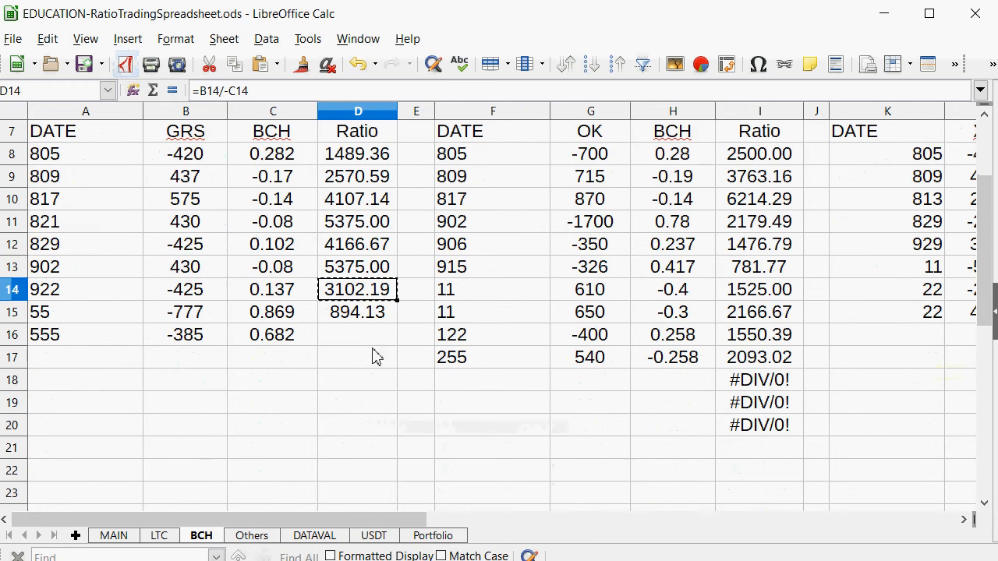
pyautogui.moveTo(373, 336); pyautogui.dragTo(367, 488)
pyautogui.rightClick(368, 488)
pyautogui.click(392, 489)
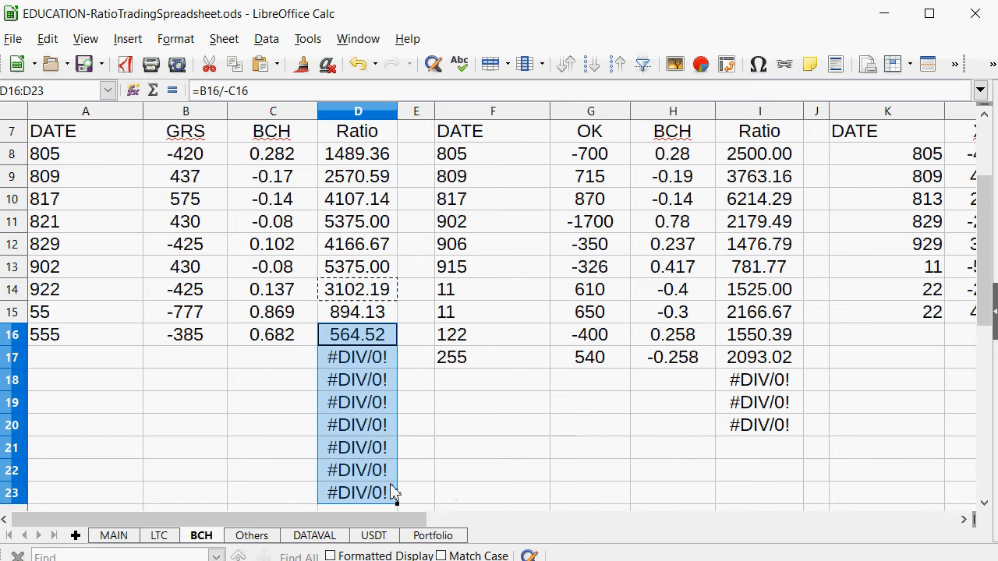
# Step: Set the BCH/GRS table's Last Trade value in B5 to 564
pyautogui.scroll(2, 343, 386)
pyautogui.click(167, 224)
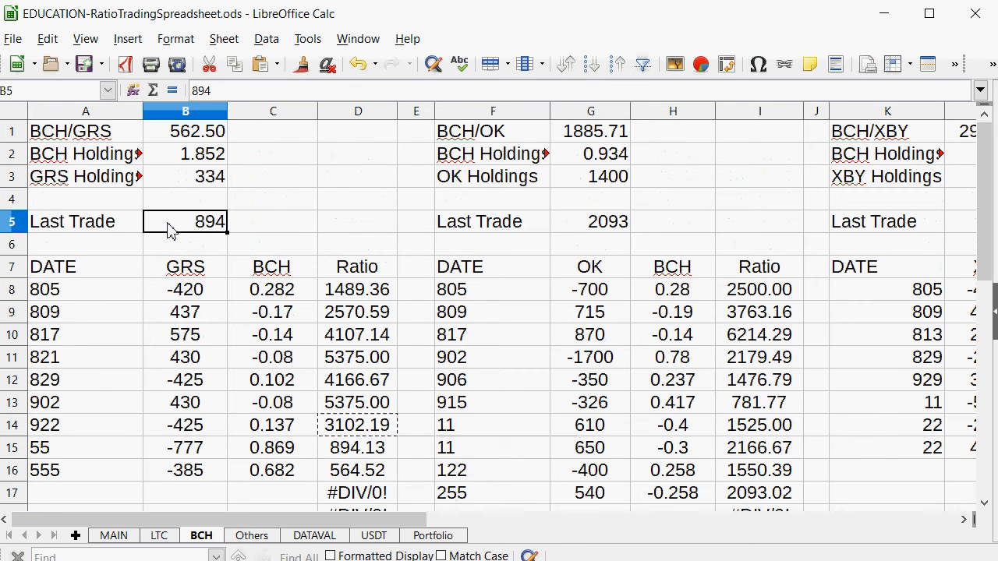
pyautogui.write('564')
pyautogui.press('Return')
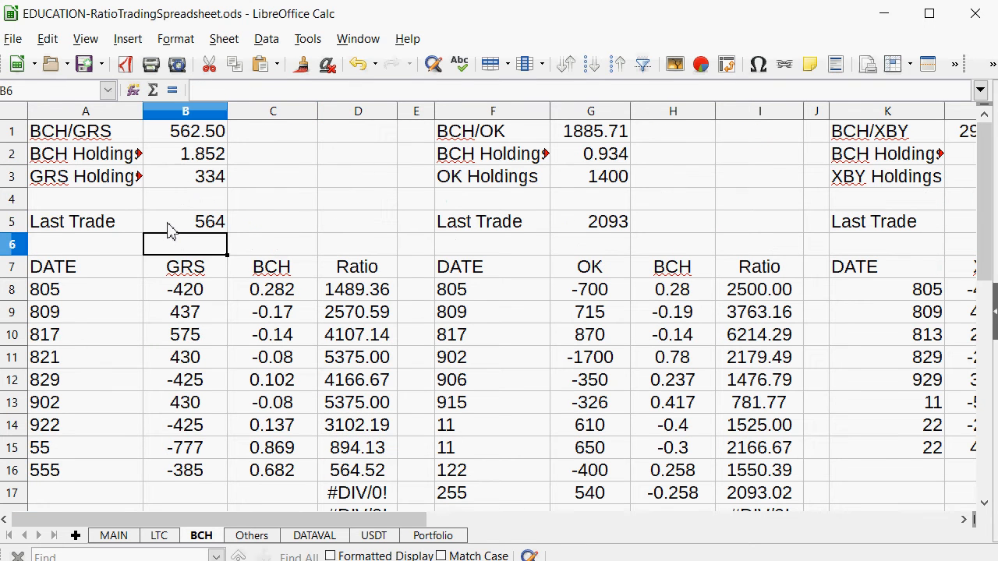
# Step: Compare the XBY and OK ratio rows in MAIN, and date a new trade 555 in K17 of the Others sheet's OK/XBY table
pyautogui.click(96, 537)
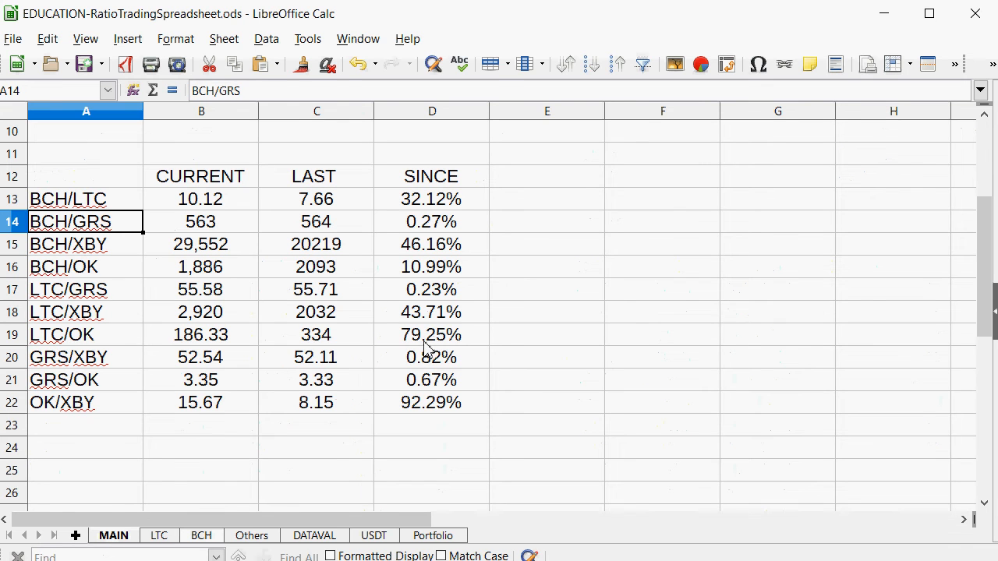
pyautogui.moveTo(424, 340); pyautogui.dragTo(123, 315)
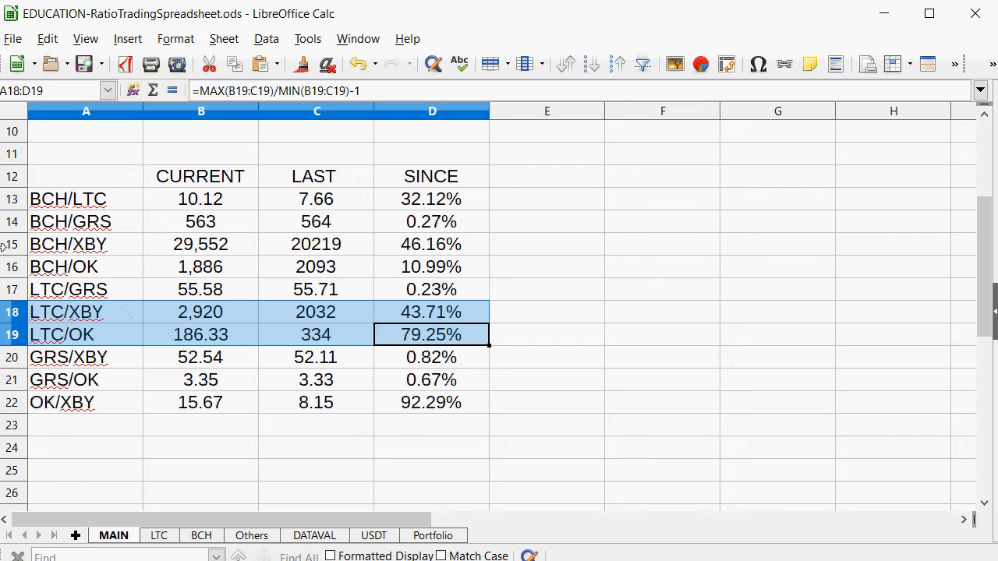
pyautogui.moveTo(78, 245); pyautogui.dragTo(415, 252)
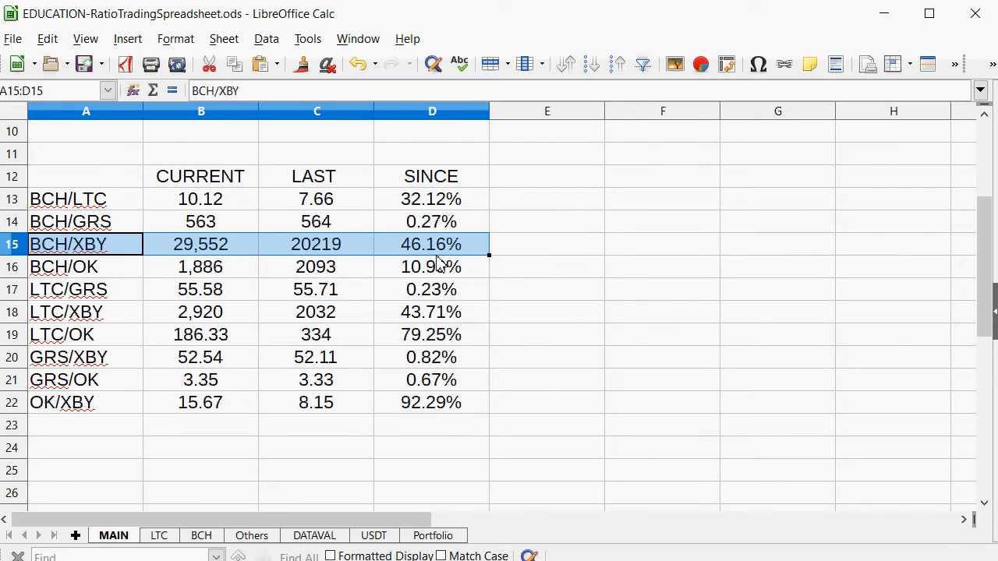
pyautogui.click(435, 411)
pyautogui.moveTo(434, 411); pyautogui.dragTo(129, 408)
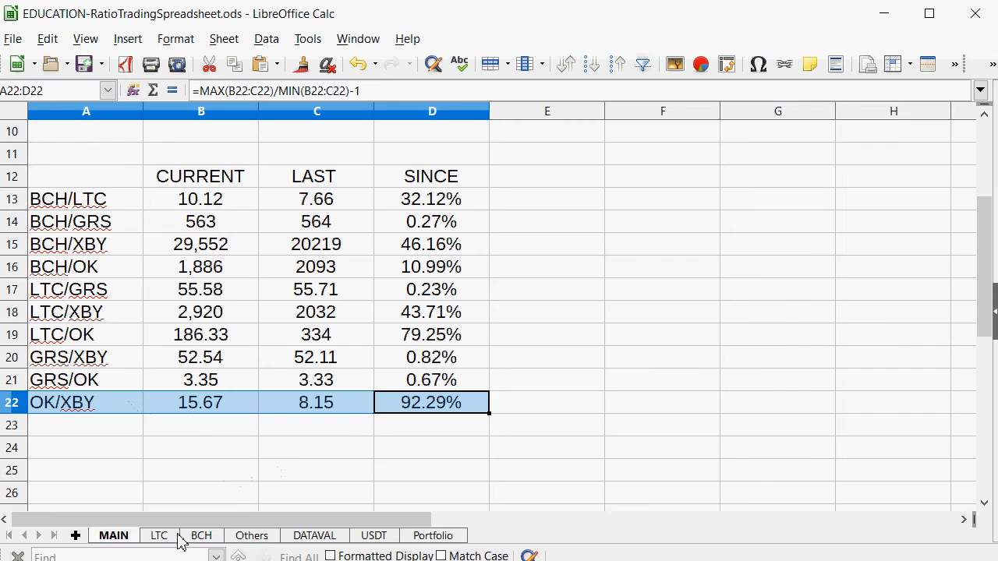
pyautogui.click(249, 535)
pyautogui.scroll(1, 421, 426)
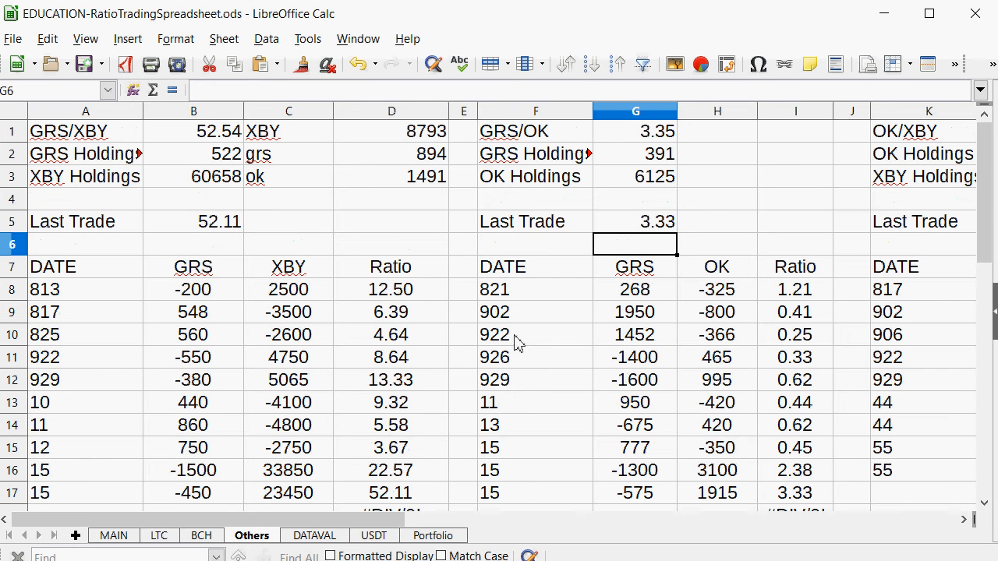
pyautogui.moveTo(308, 528); pyautogui.dragTo(517, 526)
pyautogui.scroll(-2, 535, 305)
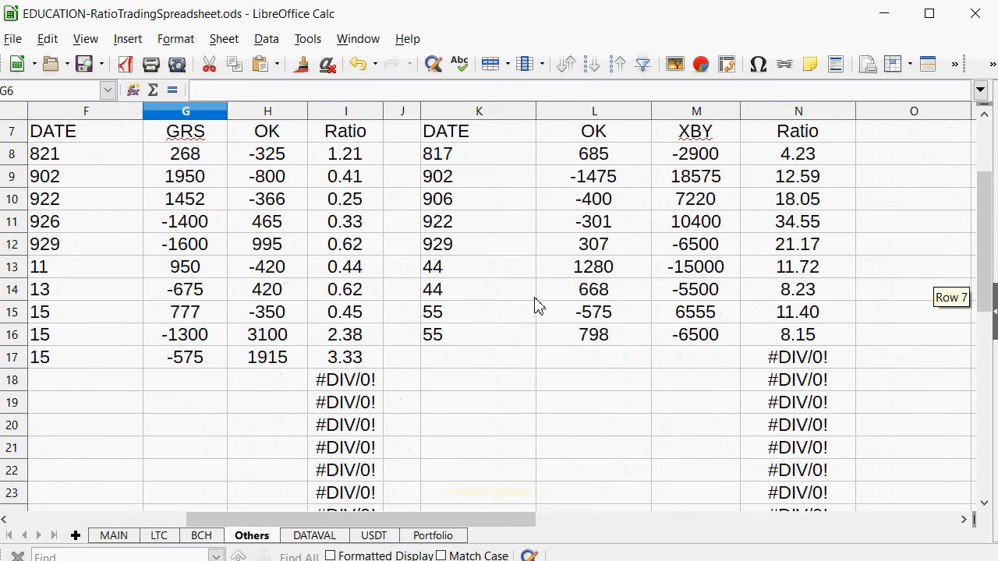
pyautogui.click(479, 361)
pyautogui.write('555')
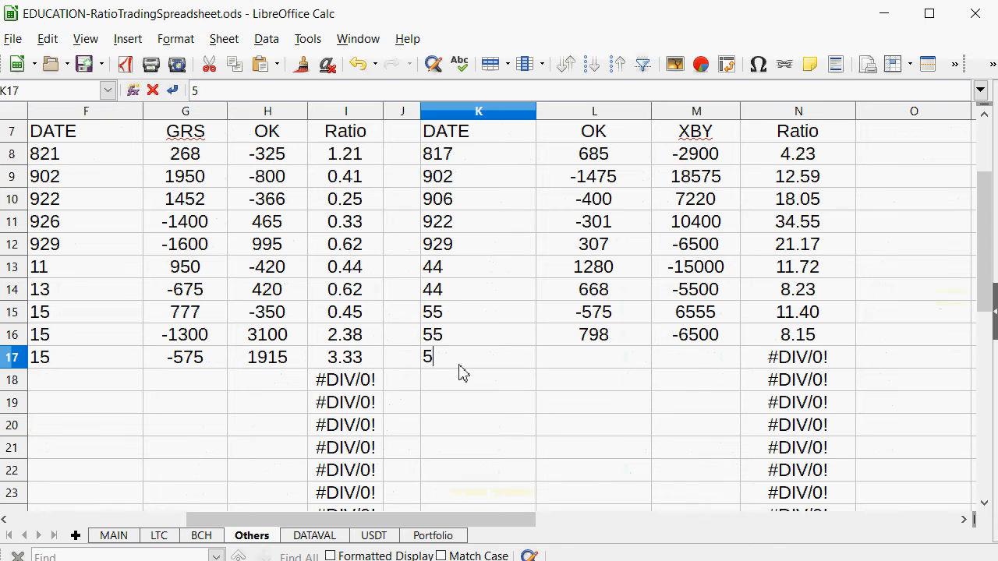
pyautogui.press('Return')
# Step: Check the OK Holdings in L2 and enter -1175 as the new OK/XBY trade's OK amount in L17
pyautogui.scroll(2, 623, 181)
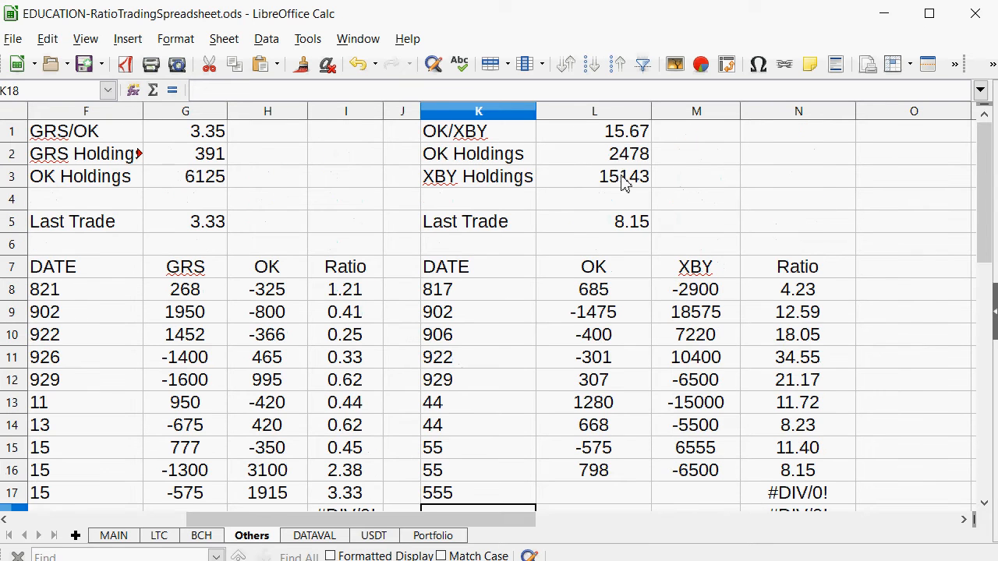
pyautogui.click(615, 160)
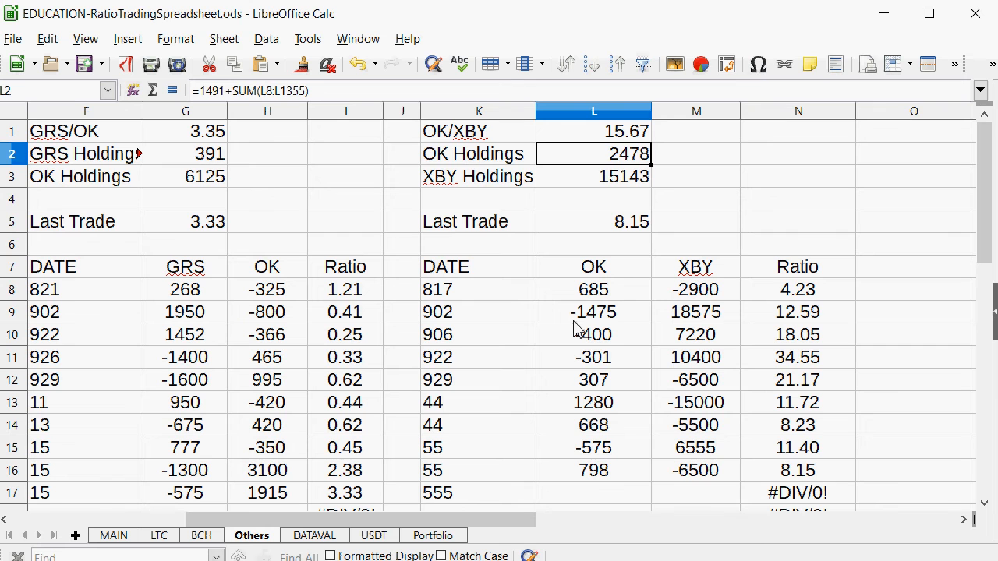
pyautogui.scroll(-1, 797, 312)
pyautogui.scroll(1, 811, 343)
pyautogui.scroll(-1, 602, 363)
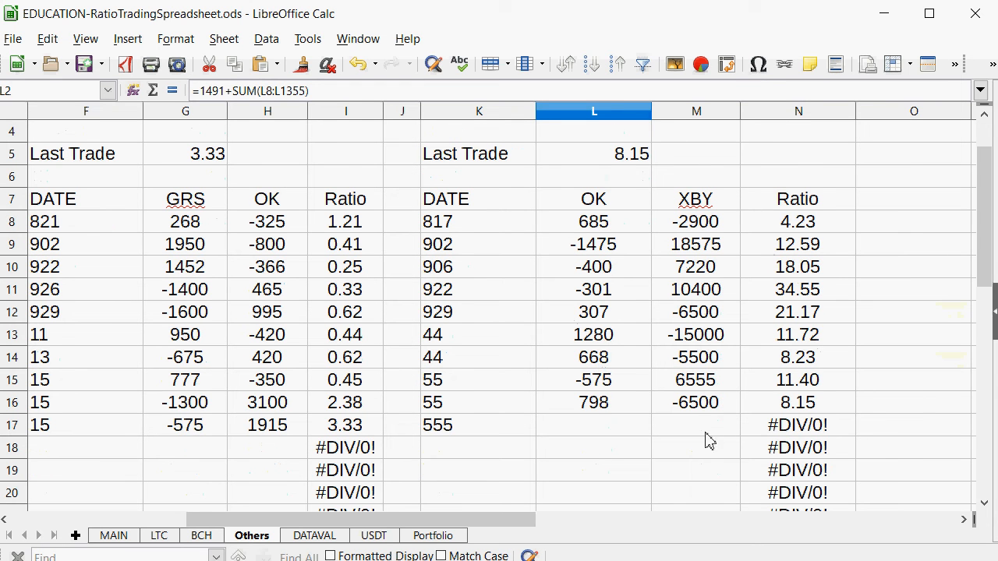
pyautogui.click(612, 439)
pyautogui.write('-')
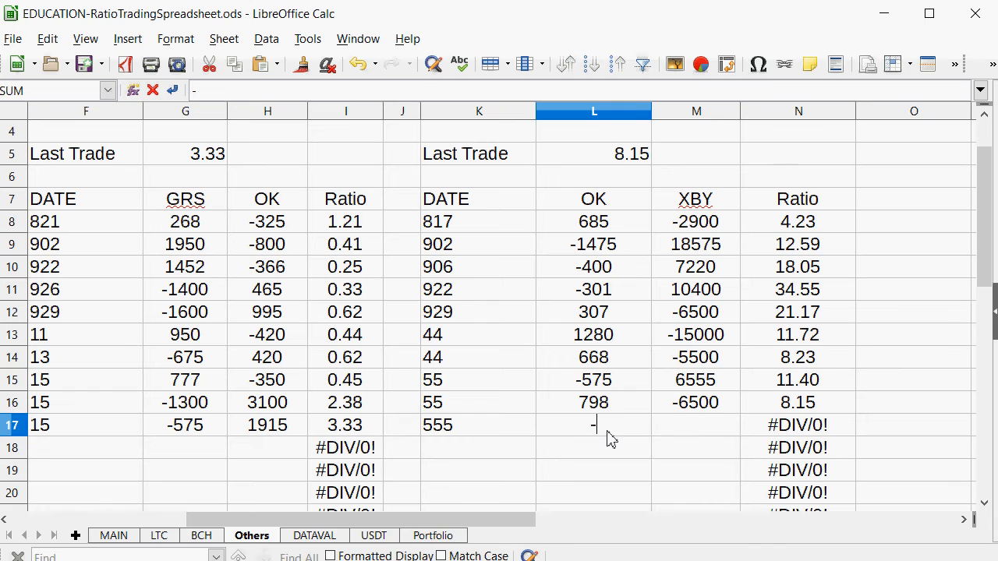
pyautogui.write('1175')
pyautogui.press('Tab')
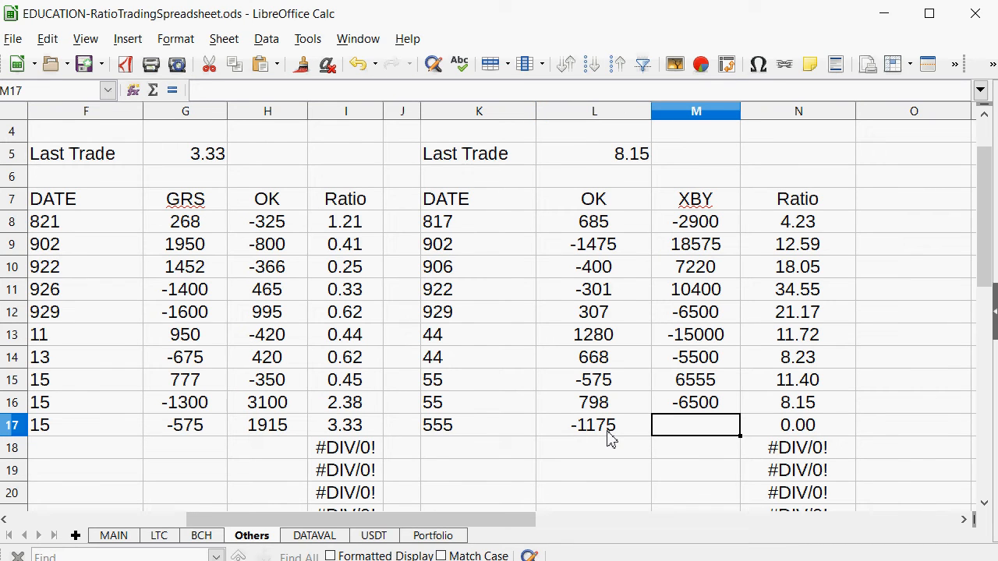
# Step: Calculate the trade's XBY amount in M17 with =L17*L1, and replace it with a rounded positive 18000
pyautogui.write('=')
pyautogui.click(604, 435)
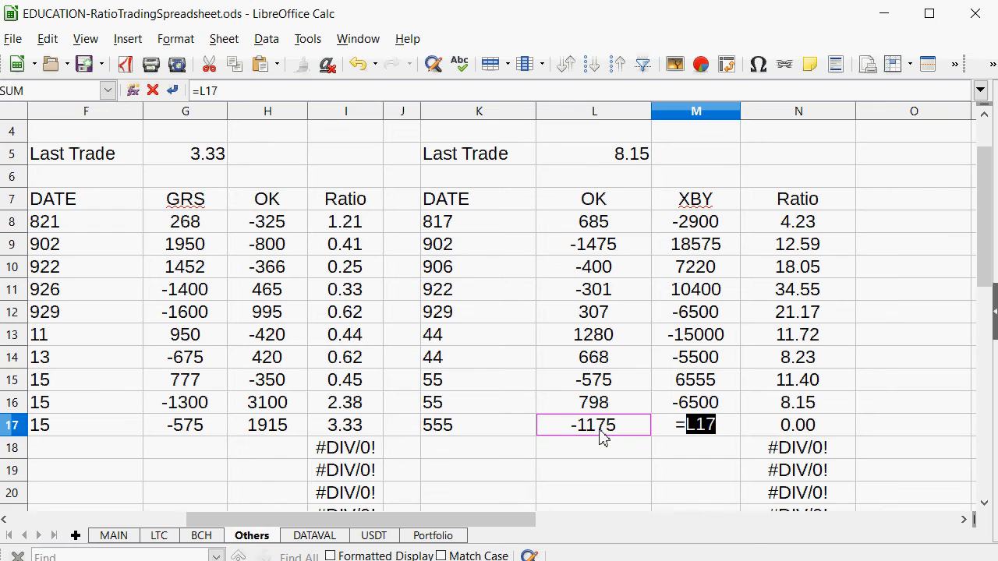
pyautogui.write('*')
pyautogui.scroll(1, 601, 436)
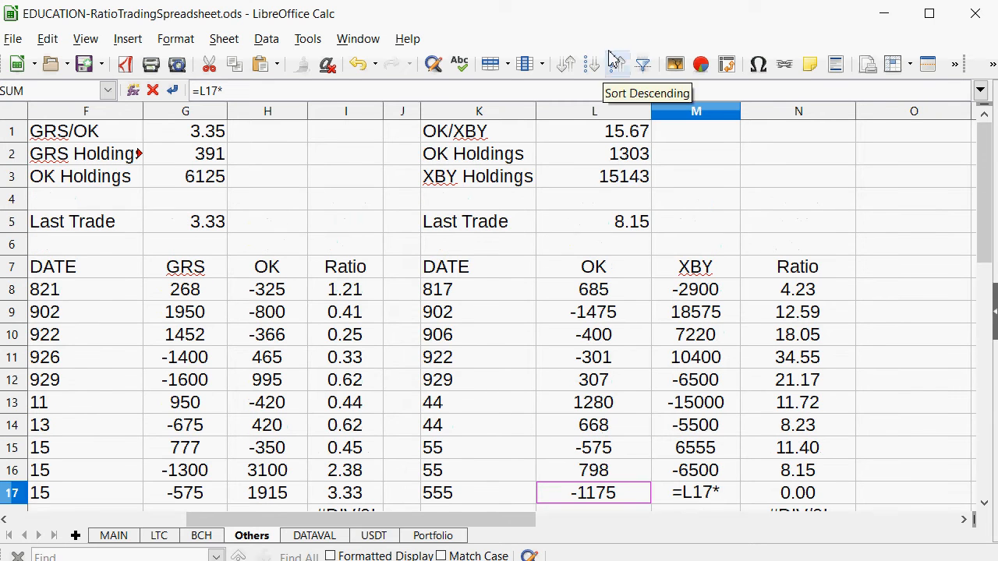
pyautogui.click(593, 139)
pyautogui.press('Return')
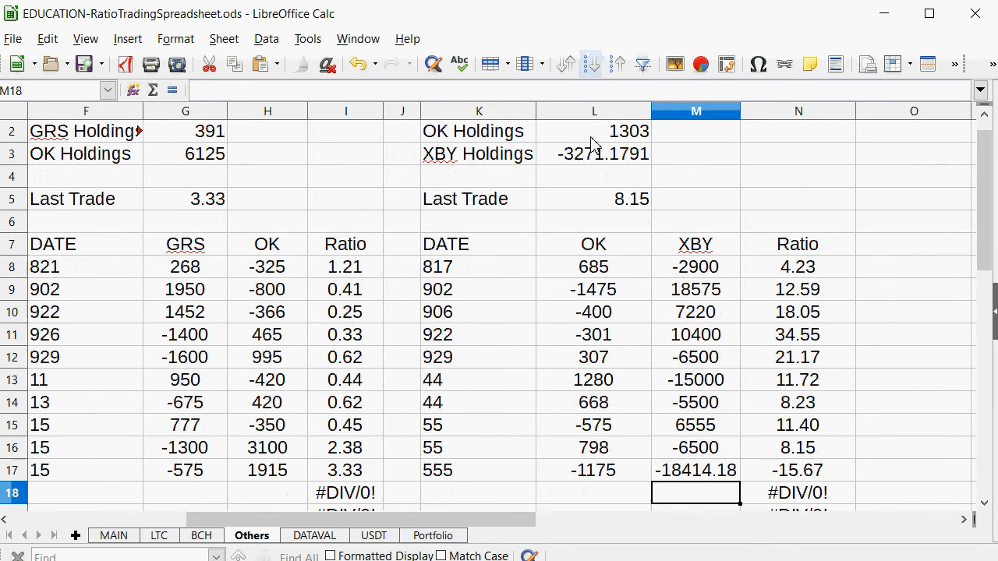
pyautogui.press('Up')
pyautogui.write('18000')
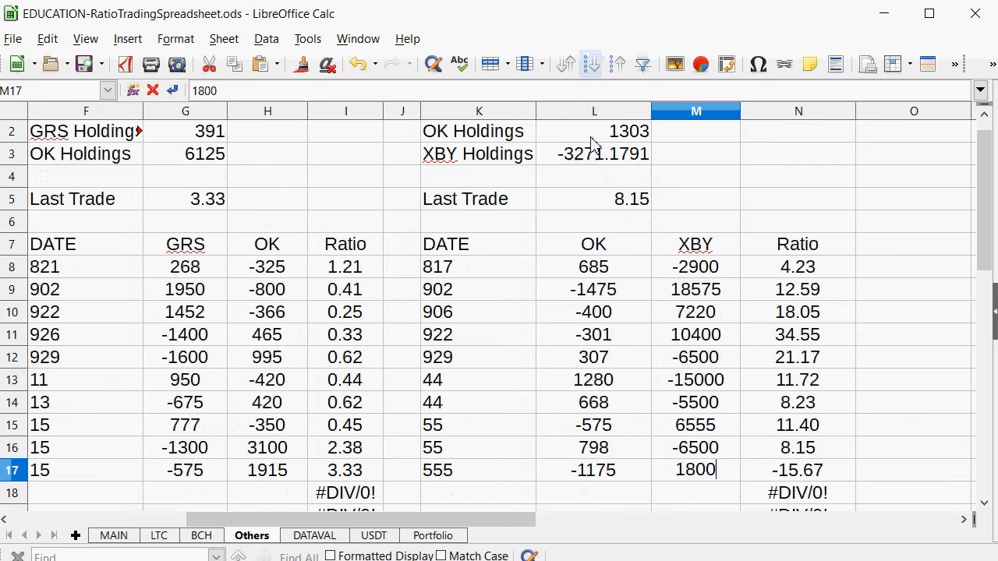
pyautogui.press('Return')
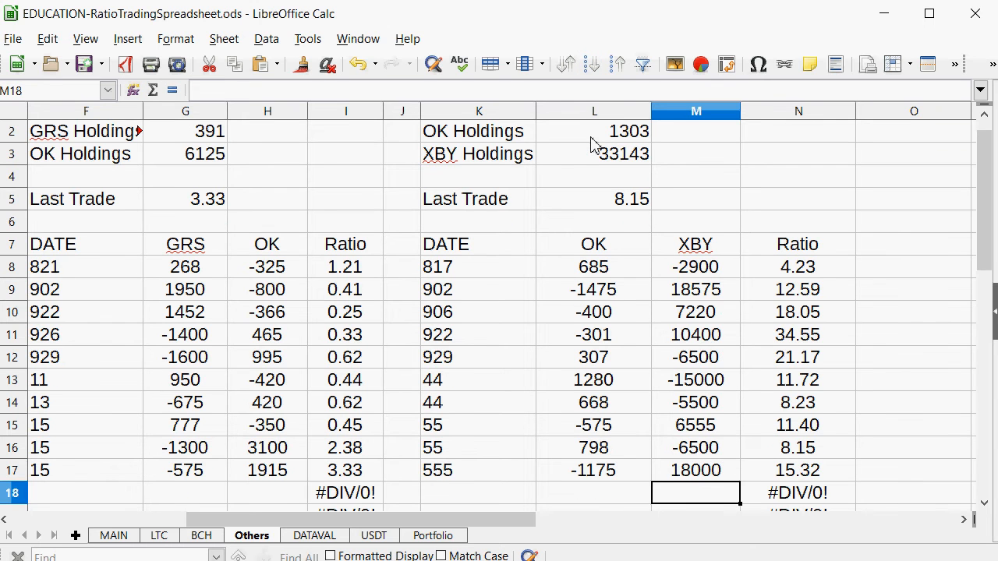
# Step: Set the OK/XBY trade's XBY amount in M17 to 18125
pyautogui.scroll(1, 593, 144)
pyautogui.scroll(-1, 630, 212)
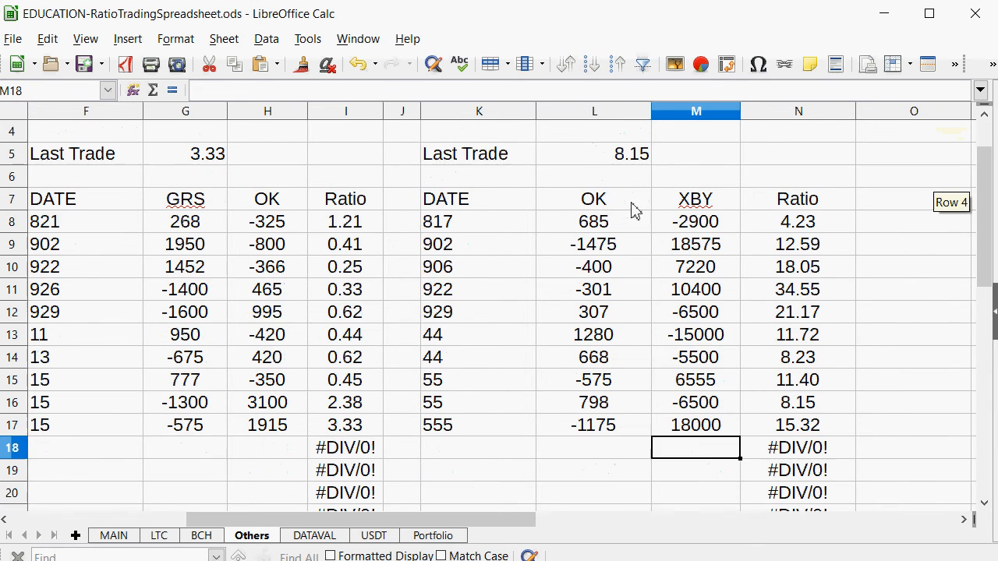
pyautogui.click(675, 410)
pyautogui.click(675, 430)
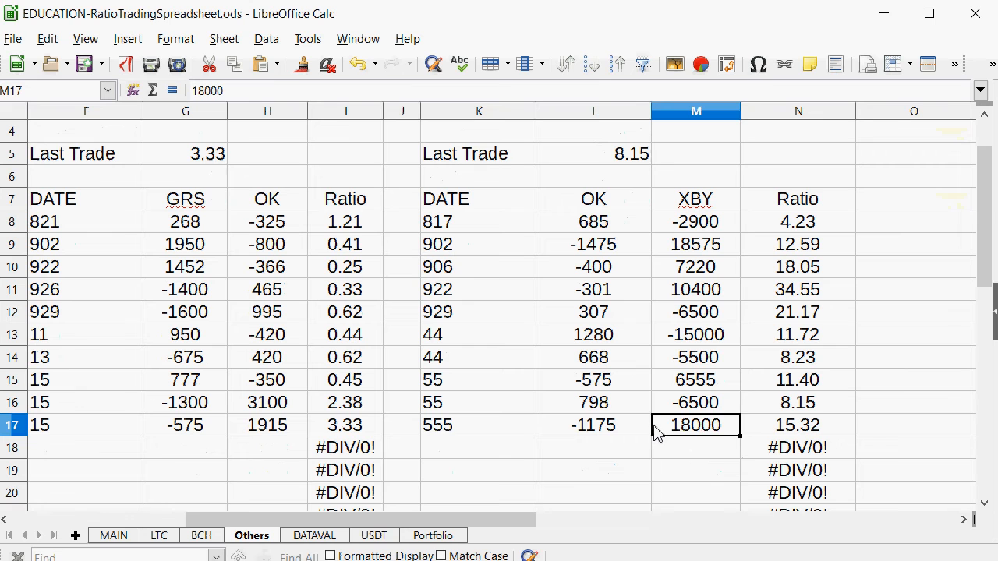
pyautogui.write('18125')
pyautogui.press('Return')
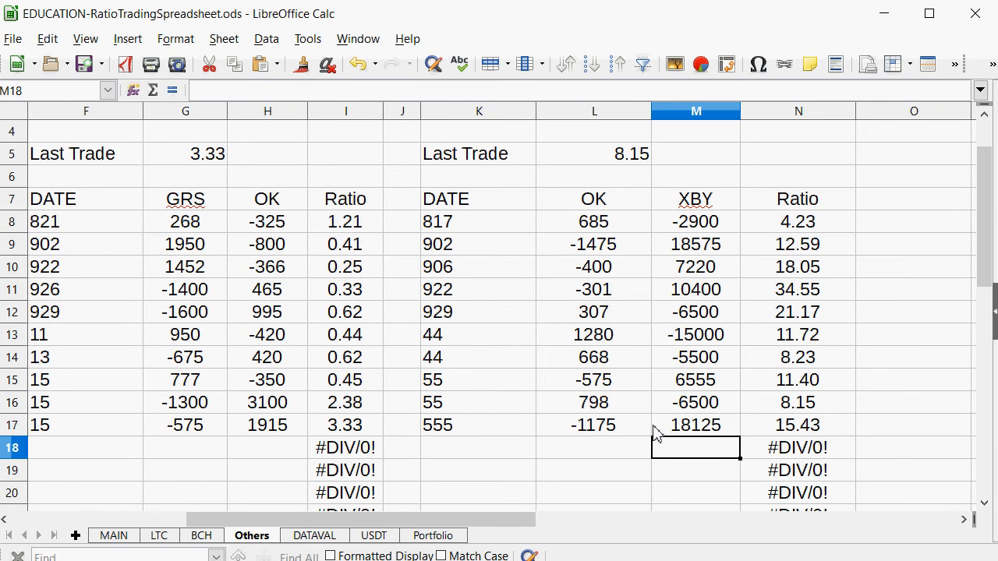
# Step: Set the OK/XBY Last Trade value in L5 of the Others sheet to 15.43
pyautogui.scroll(1, 655, 433)
pyautogui.click(628, 230)
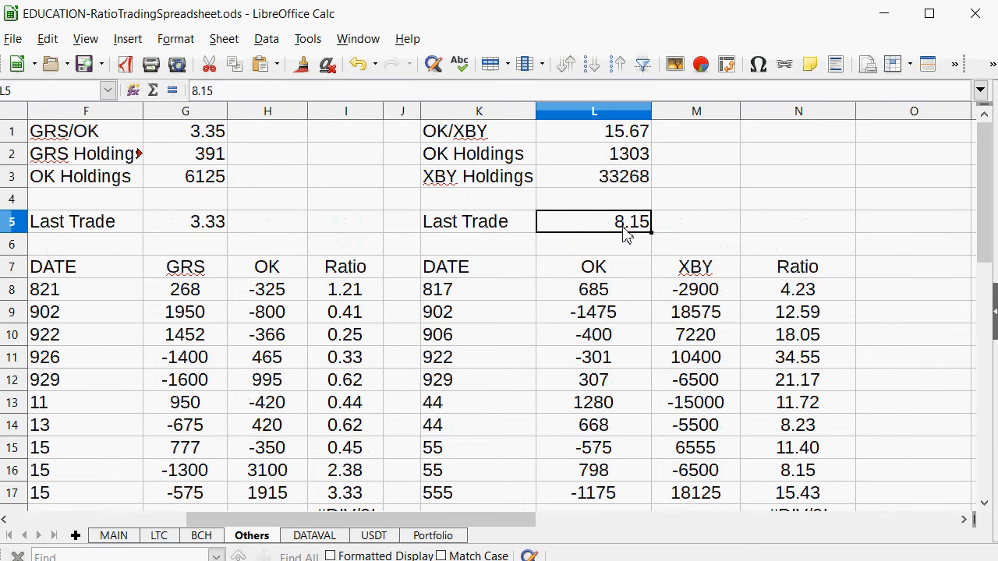
pyautogui.write('15.43')
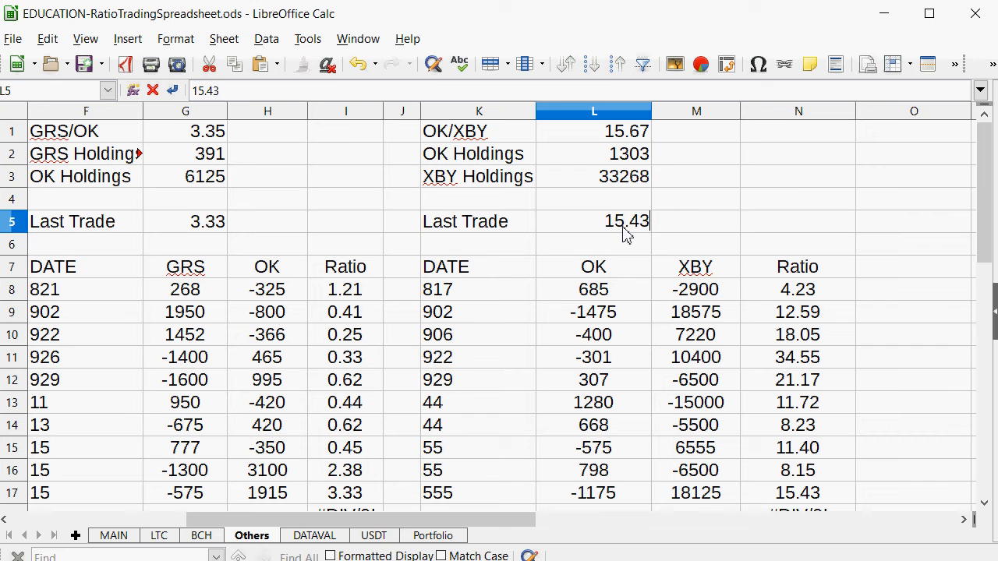
pyautogui.press('Return')
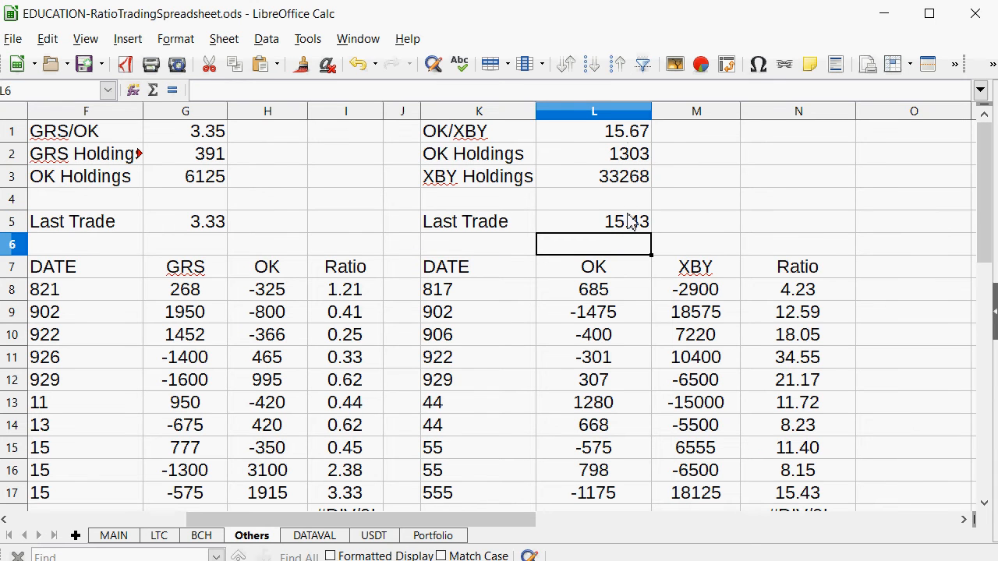
pyautogui.scroll(-1, 782, 293)
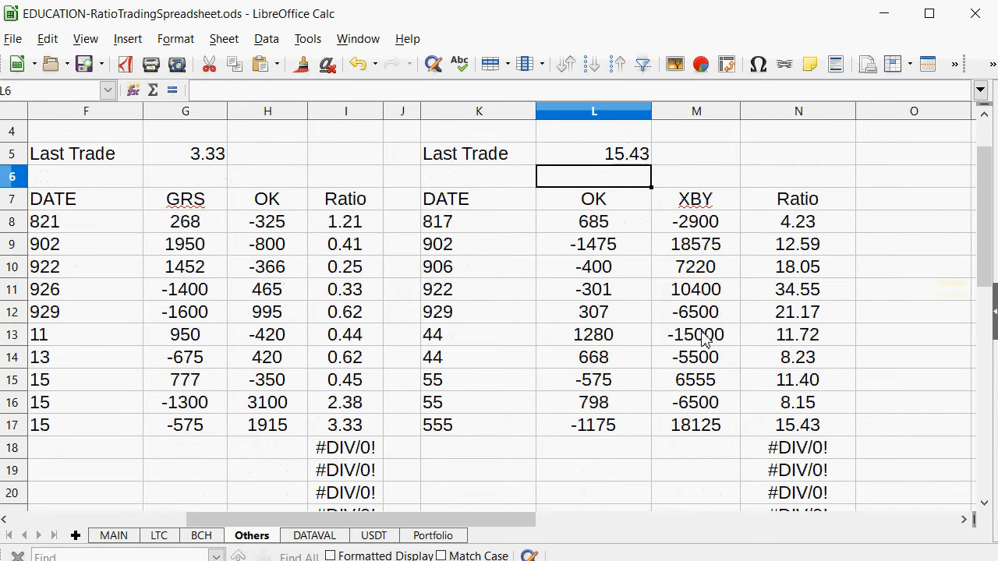
pyautogui.scroll(1, 687, 328)
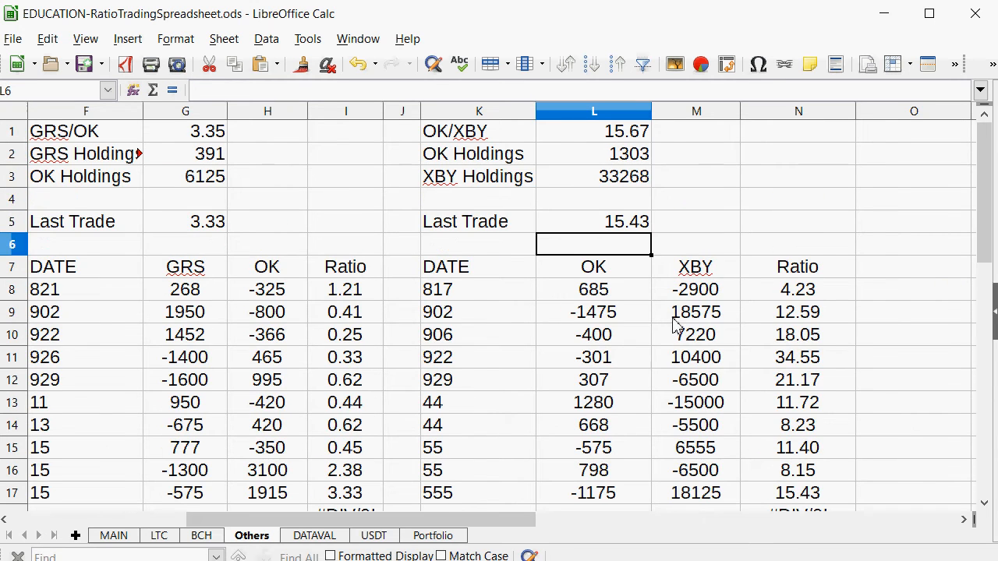
# Step: Check the LTC/OK ratio row in MAIN, and date a new trade 222 in K13 of the LTC sheet's LTC/OK table
pyautogui.click(113, 535)
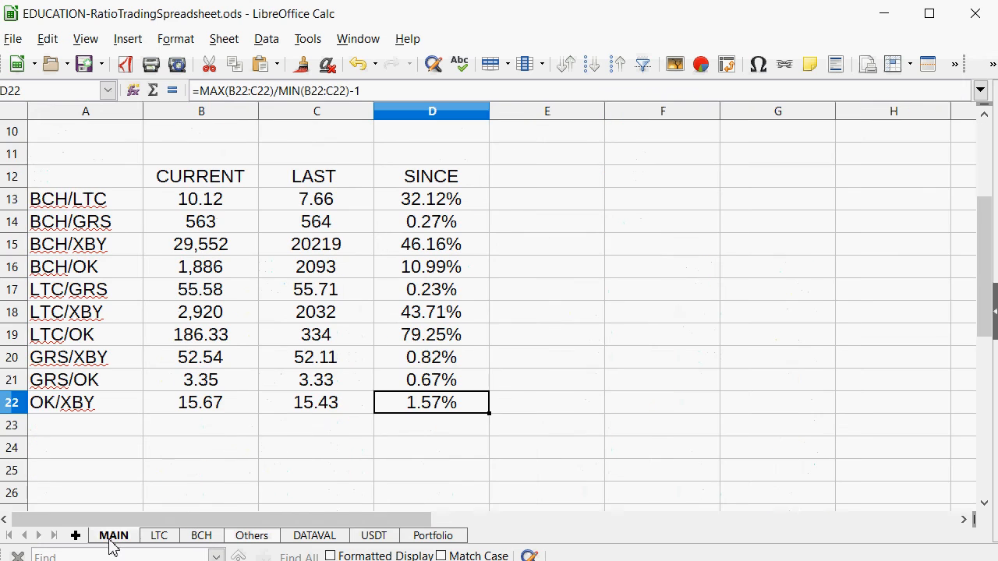
pyautogui.click(421, 330)
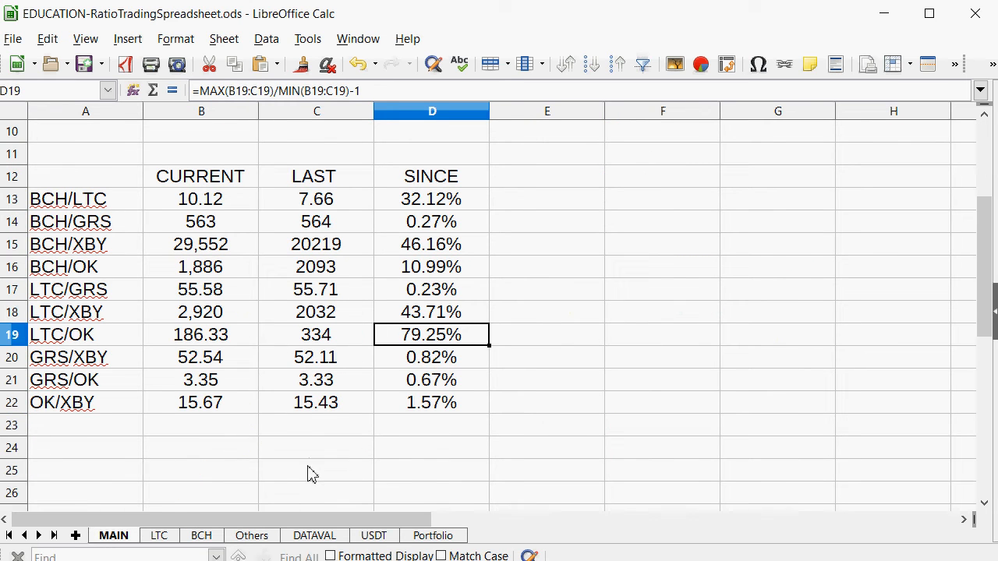
pyautogui.click(327, 339)
pyautogui.moveTo(332, 344); pyautogui.dragTo(94, 343)
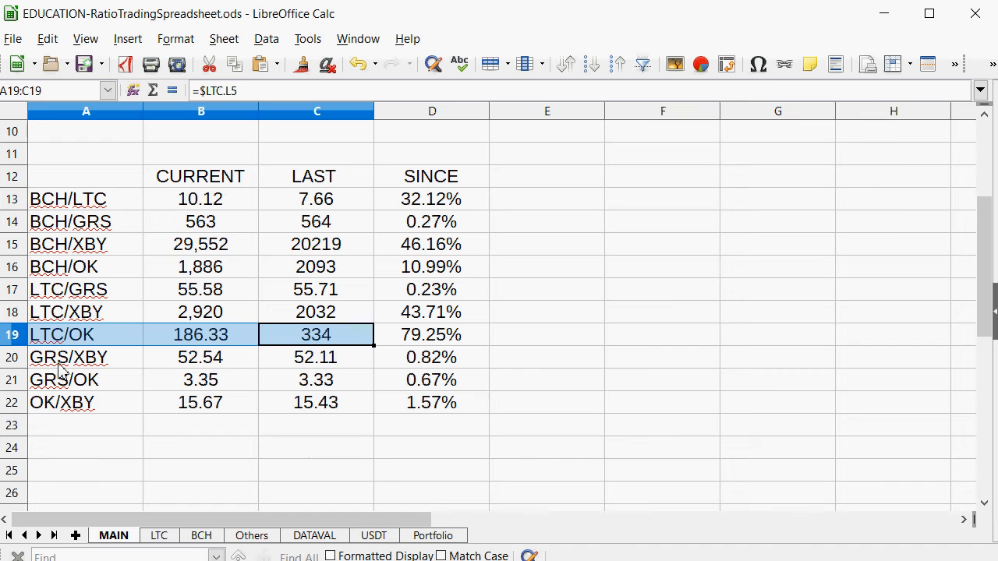
pyautogui.click(156, 535)
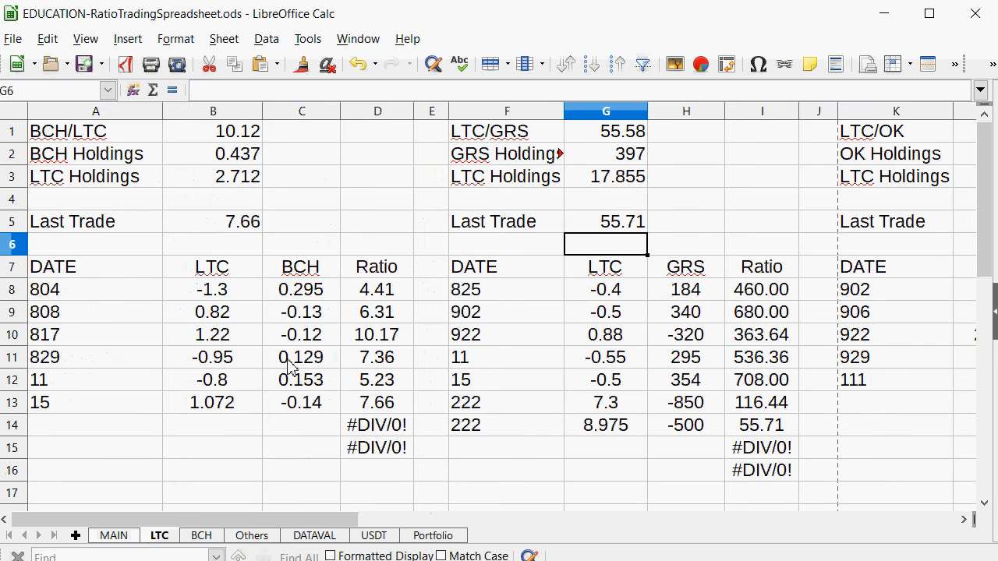
pyautogui.moveTo(252, 519); pyautogui.dragTo(386, 520)
pyautogui.click(505, 411)
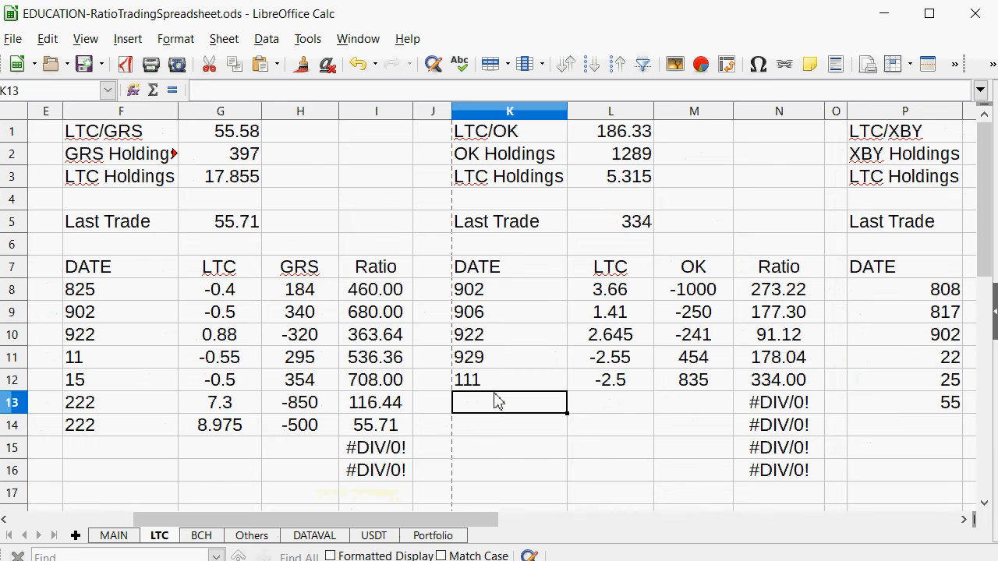
pyautogui.write('222')
pyautogui.press('Return')
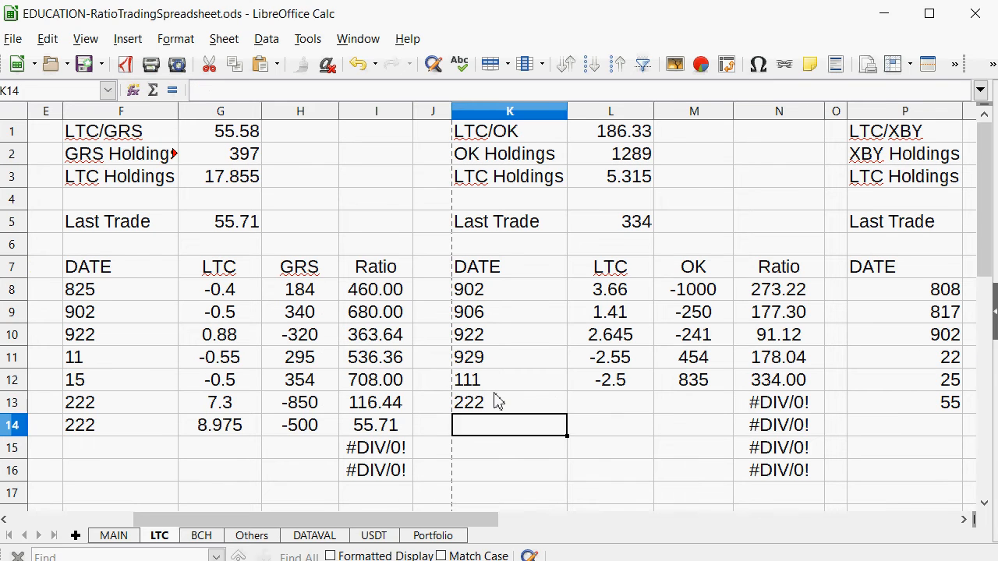
# Step: Enter -525 as the new LTC/OK trade's OK amount in M13
pyautogui.press('Up')
pyautogui.press('Up')
pyautogui.press('Right')
pyautogui.press('Right')
pyautogui.press('Down')
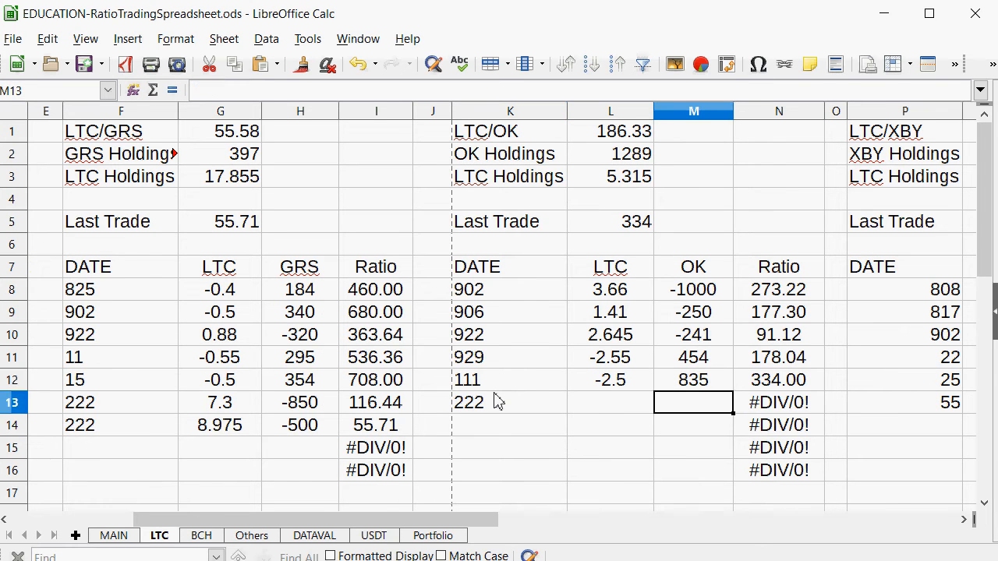
pyautogui.write('-')
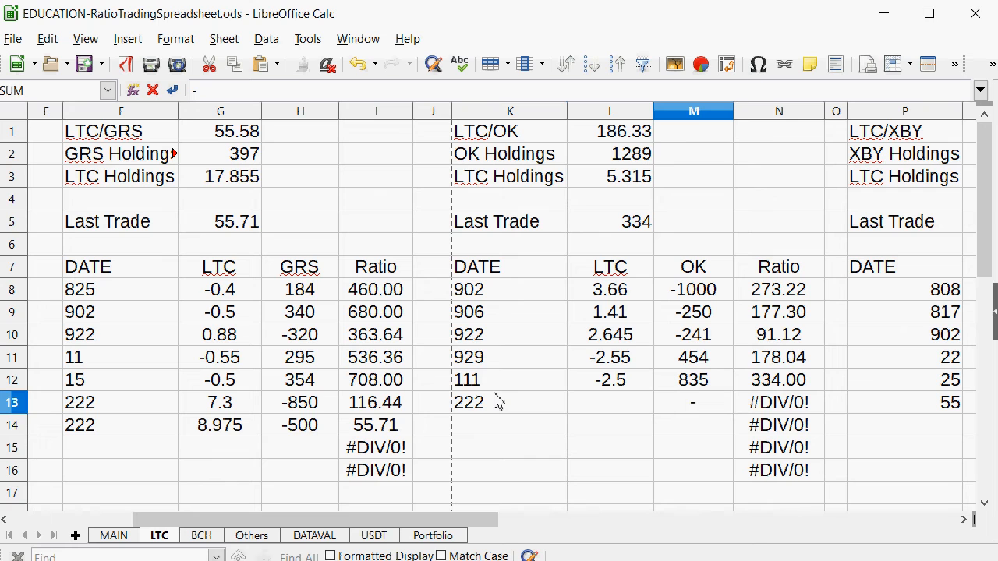
pyautogui.press('BackSpace')
pyautogui.write('525')
pyautogui.press('BackSpace')
pyautogui.press('BackSpace')
pyautogui.press('BackSpace')
pyautogui.write('-25')
pyautogui.press('BackSpace')
pyautogui.write('525')
pyautogui.press('Left')
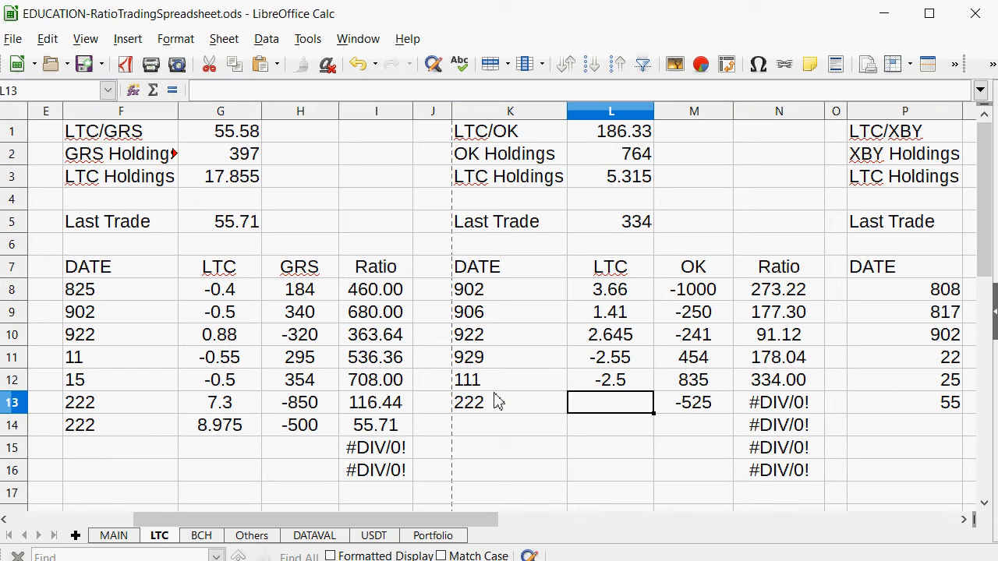
# Step: Calculate the trade's LTC amount in L13 with =M13/L1, and replace it with a rounded positive 2.81
pyautogui.write('=')
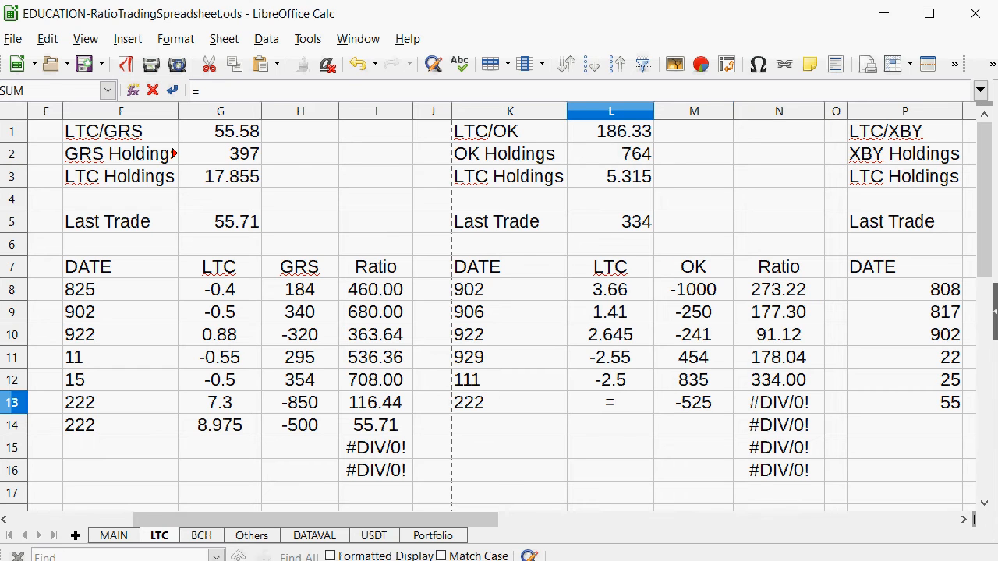
pyautogui.click(692, 402)
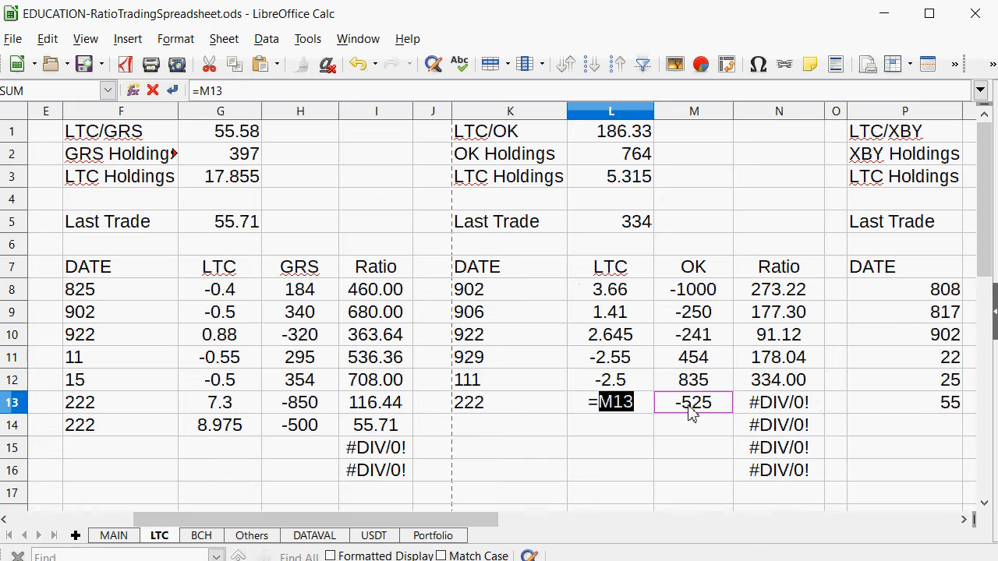
pyautogui.write('/')
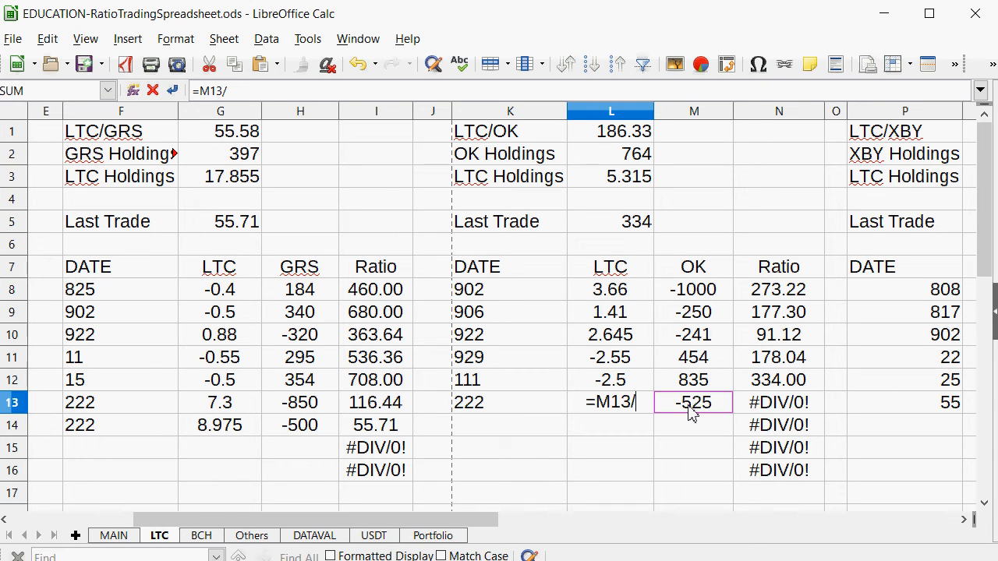
pyautogui.click(601, 137)
pyautogui.press('Return')
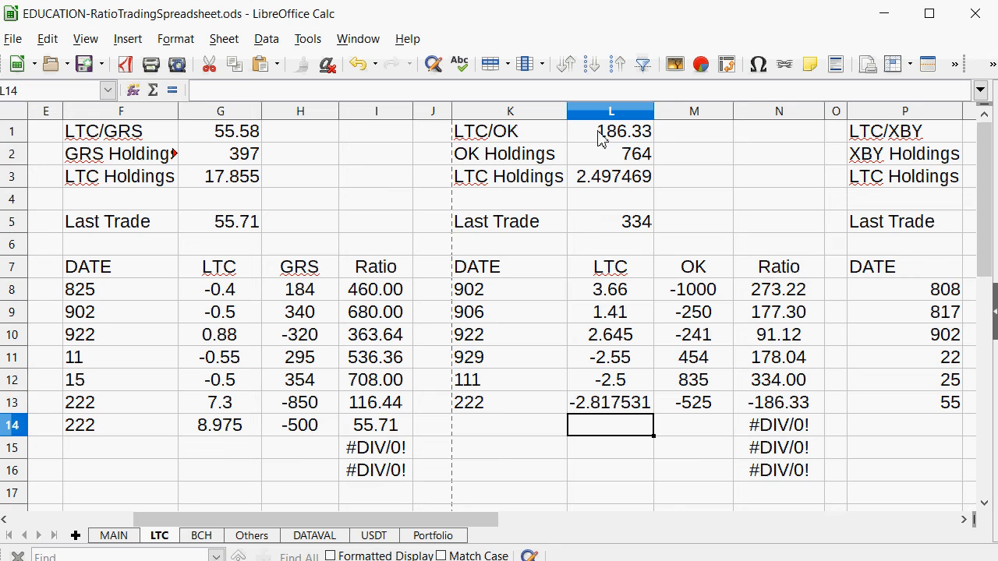
pyautogui.press('Up')
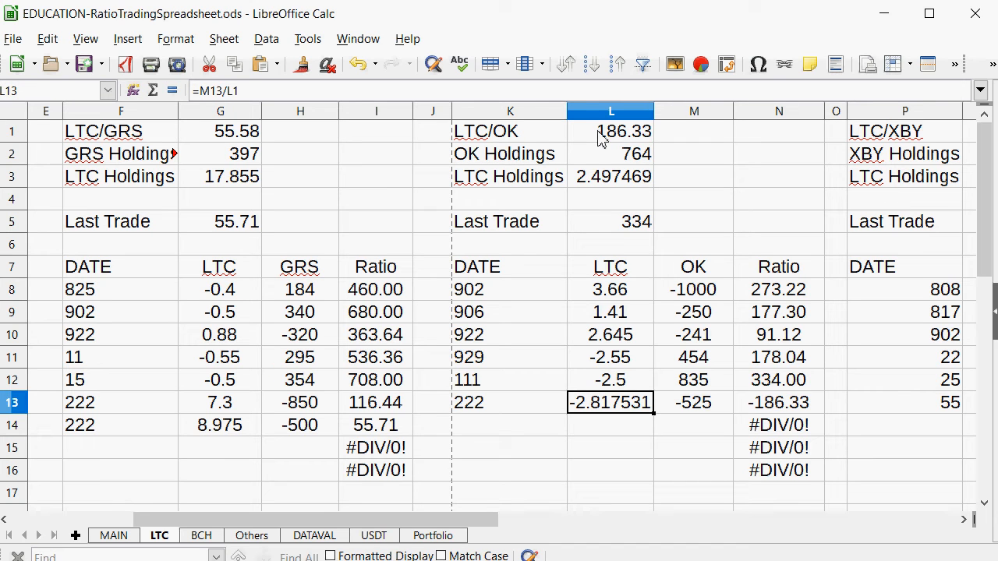
pyautogui.write('2.')
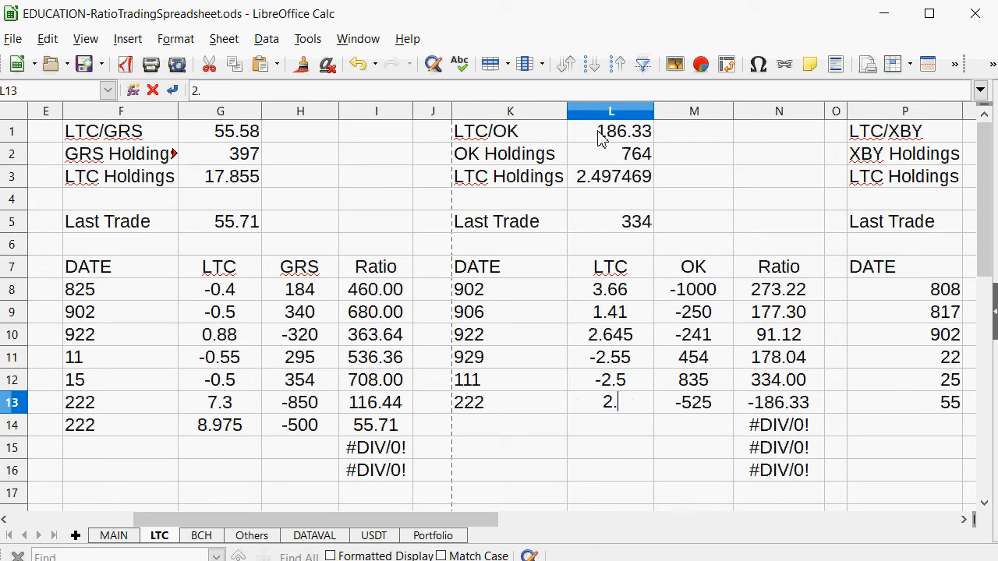
pyautogui.write('81')
pyautogui.press('Return')
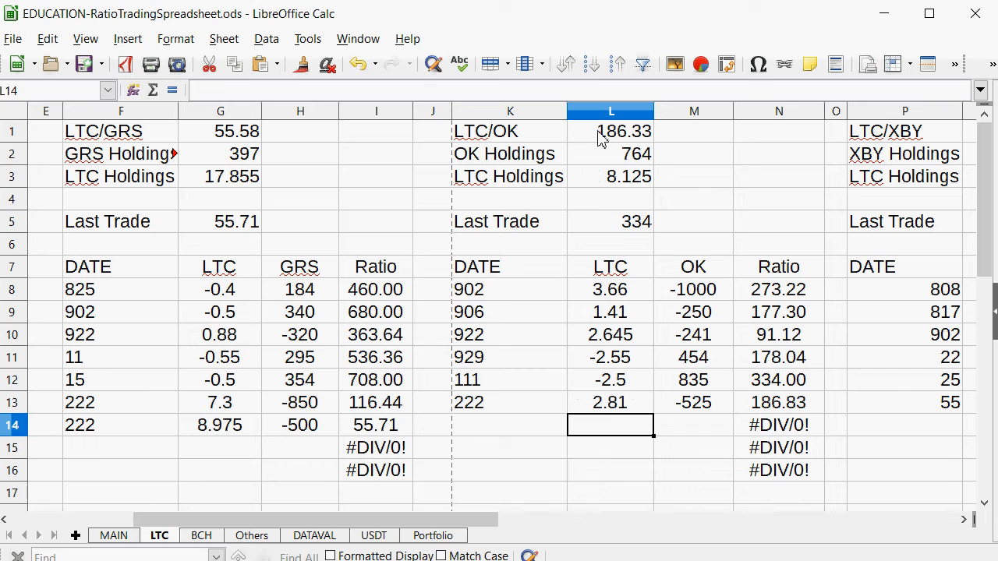
# Step: Set the LTC/OK Last Trade value in L5 of the LTC sheet to 186.83
pyautogui.click(633, 221)
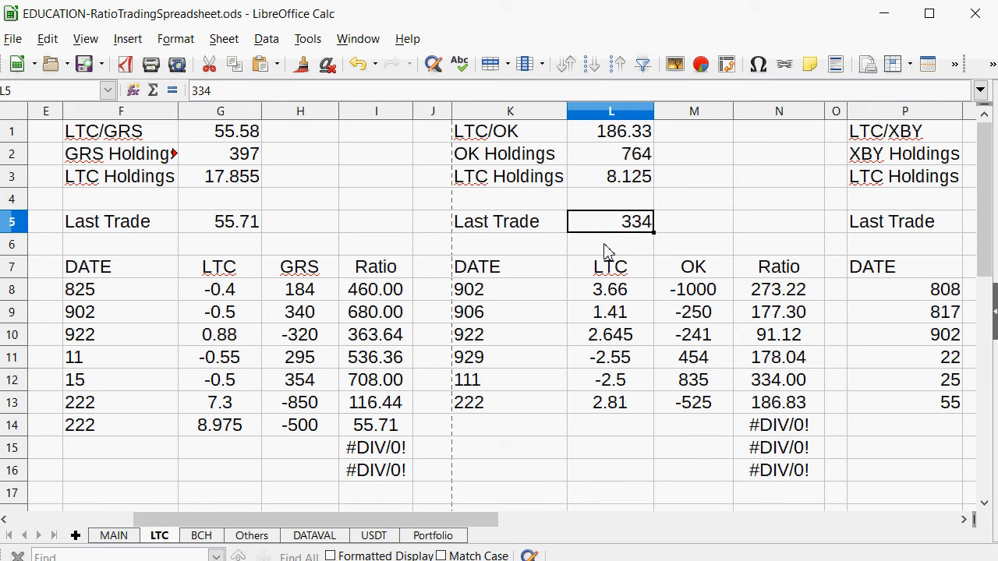
pyautogui.write('186.')
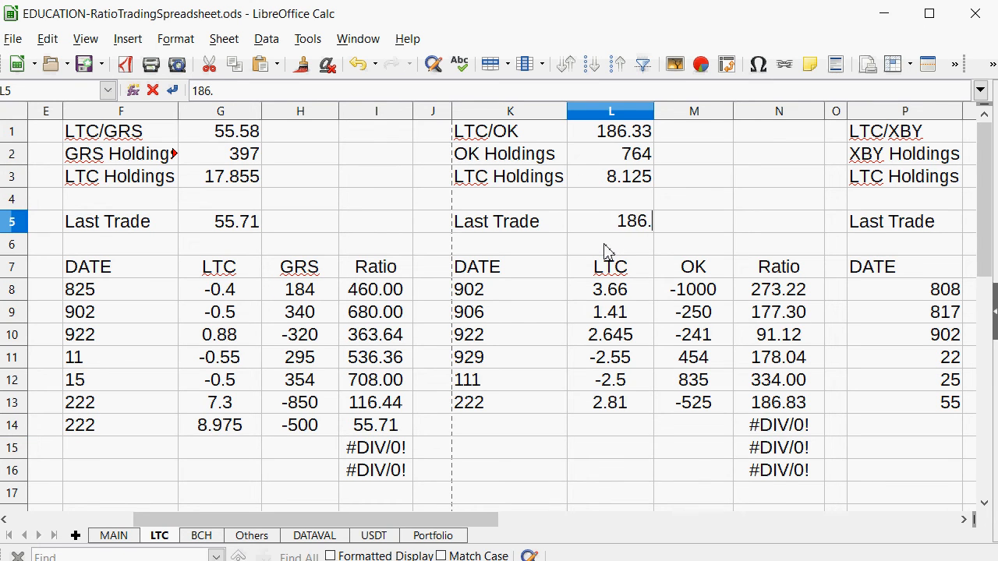
pyautogui.write('83')
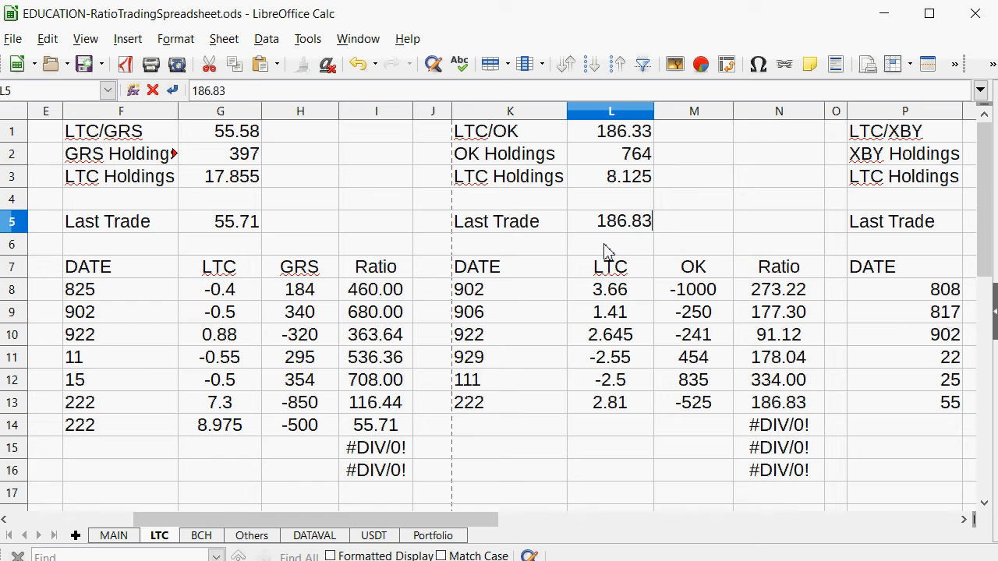
pyautogui.press('Return')
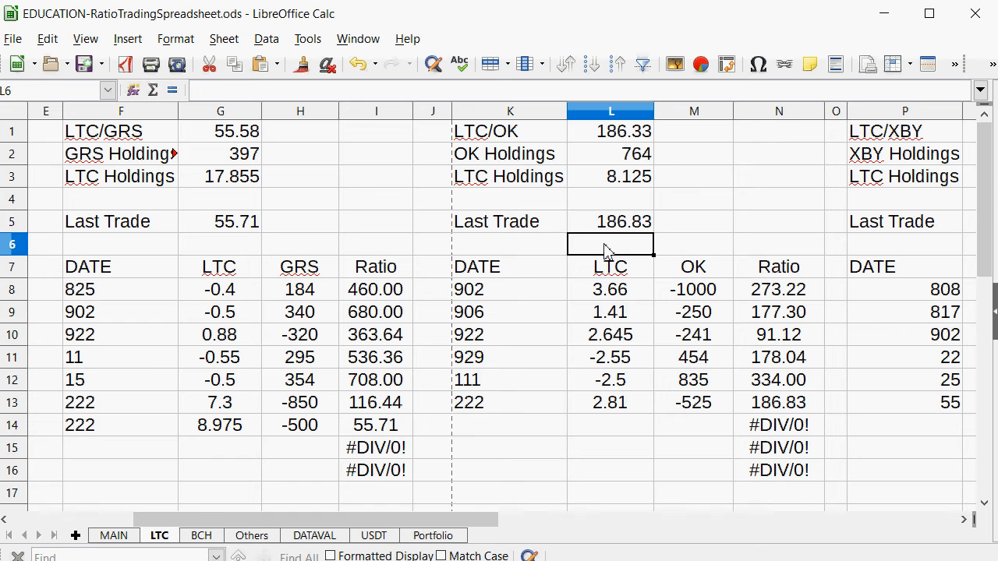
# Step: Check the BCH/XBY ratio row in MAIN, and date a new trade 55 in K16 of the BCH sheet's BCH/XBY table
pyautogui.click(115, 535)
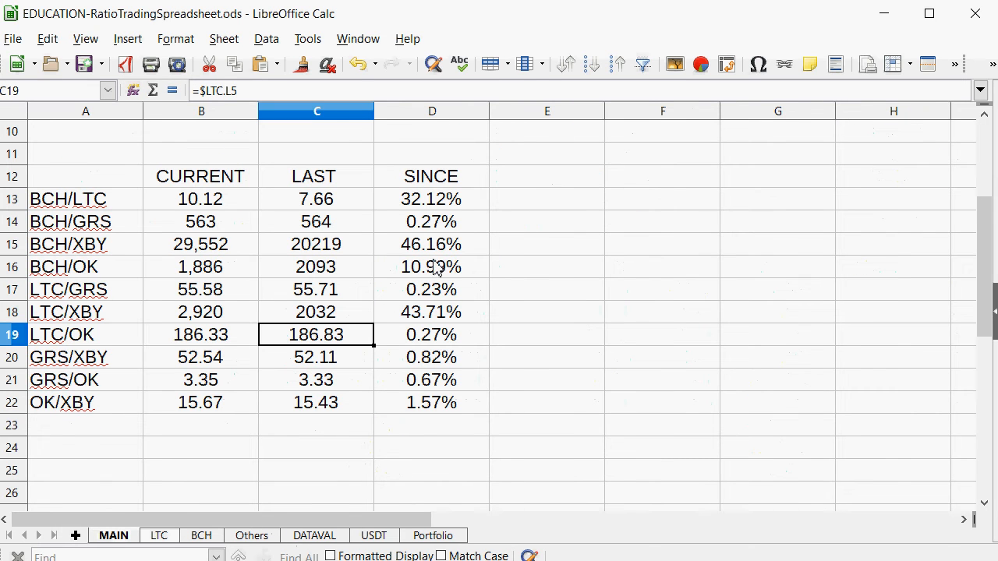
pyautogui.moveTo(433, 251); pyautogui.dragTo(83, 246)
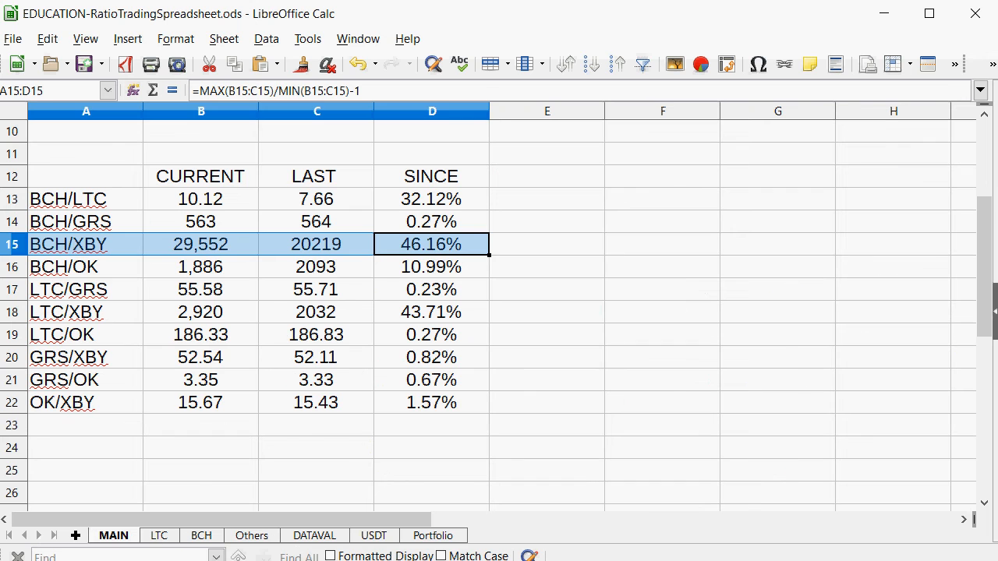
pyautogui.click(201, 537)
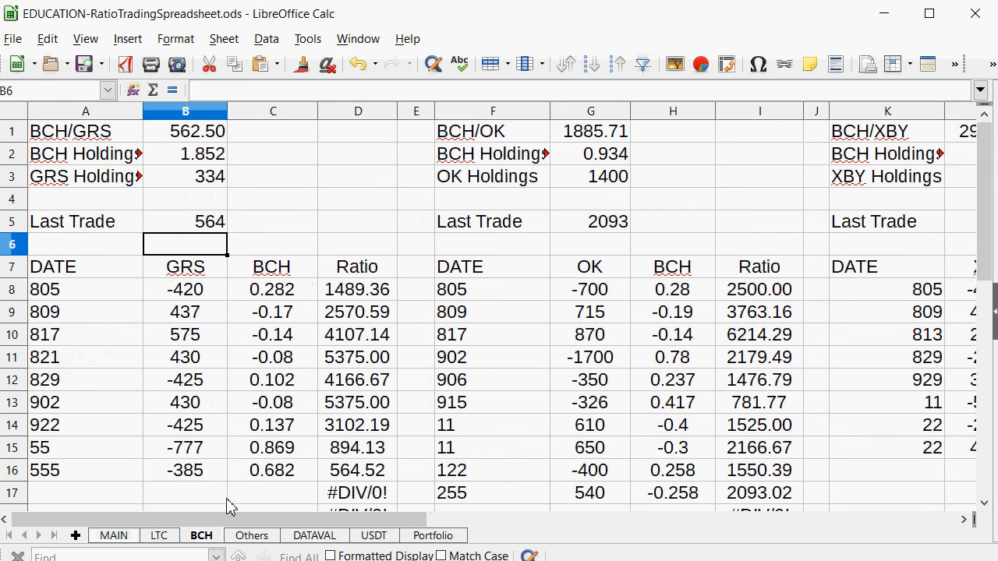
pyautogui.moveTo(226, 518); pyautogui.dragTo(366, 521)
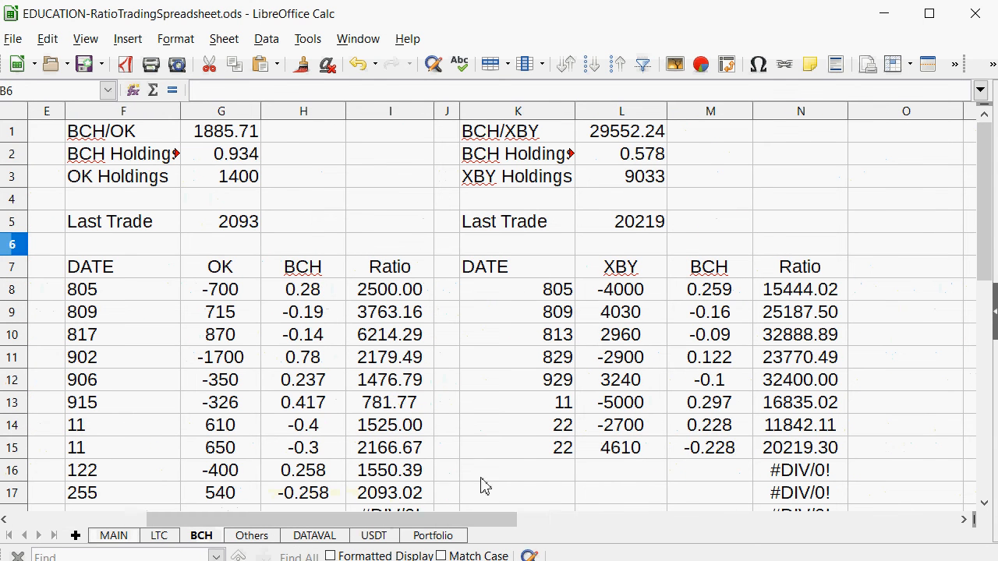
pyautogui.click(533, 478)
pyautogui.write('55')
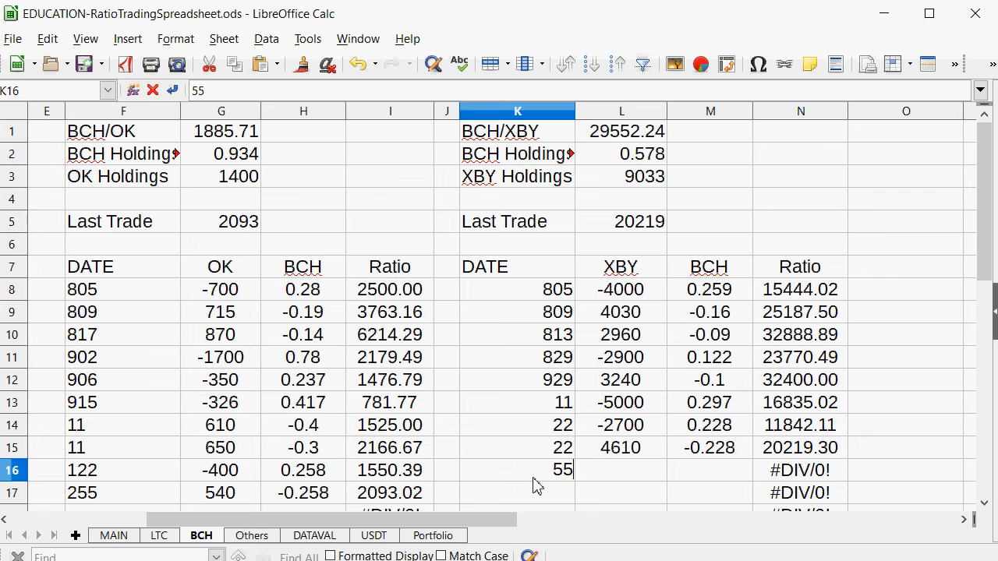
pyautogui.press('Return')
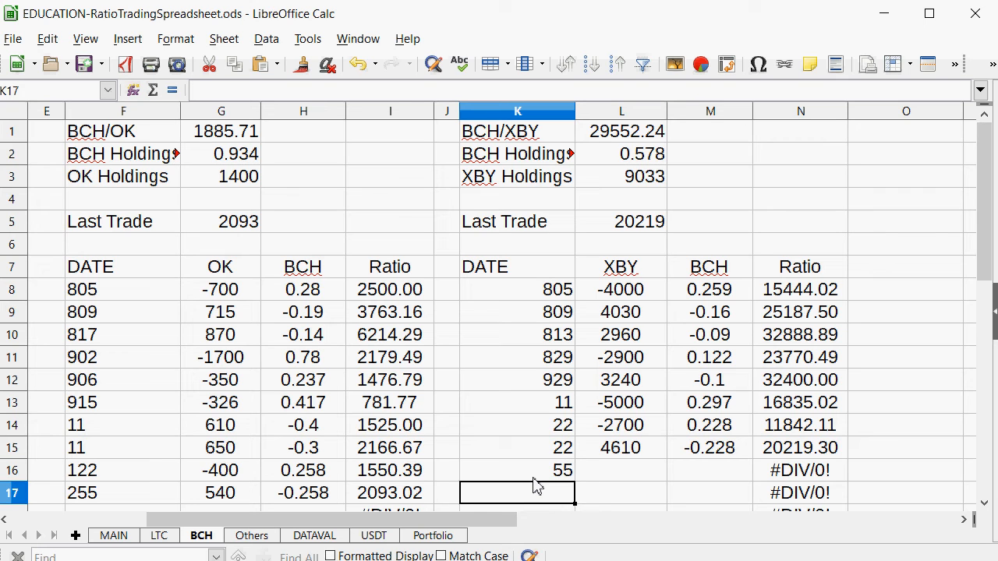
pyautogui.click(534, 479)
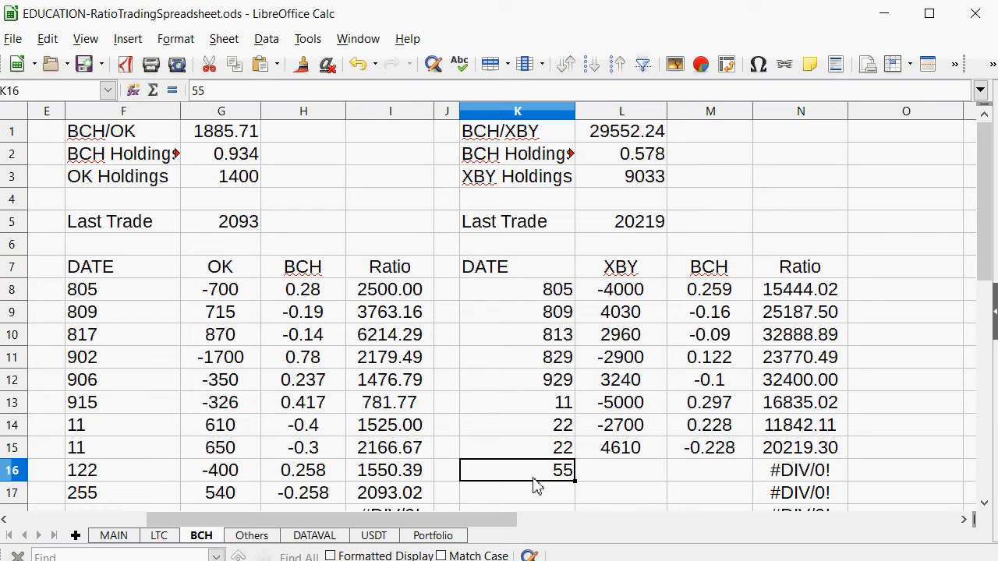
# Step: Enter -0.2 as the new BCH/XBY trade's BCH amount in M16
pyautogui.press('Right')
pyautogui.press('Right')
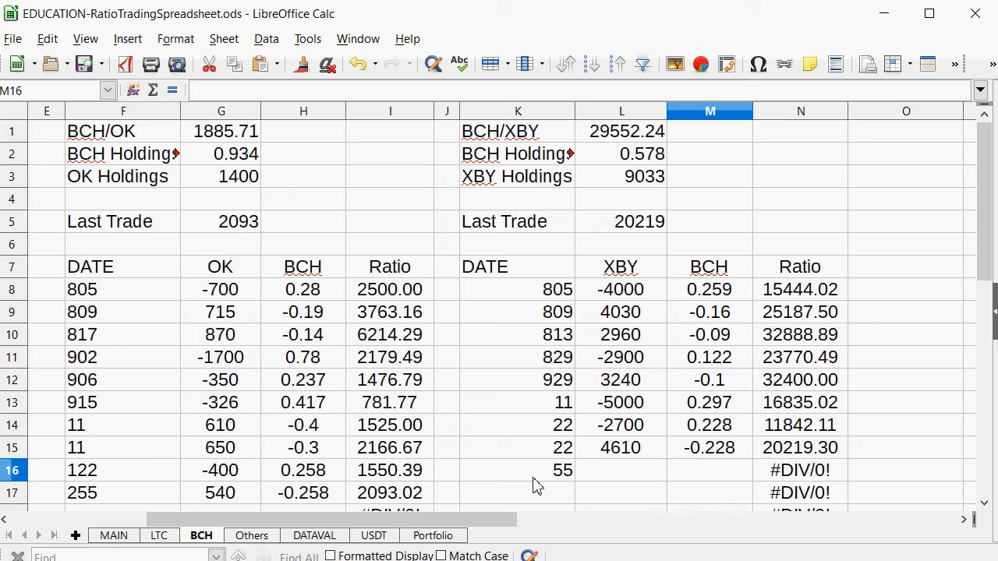
pyautogui.write('-0.')
pyautogui.write('2')
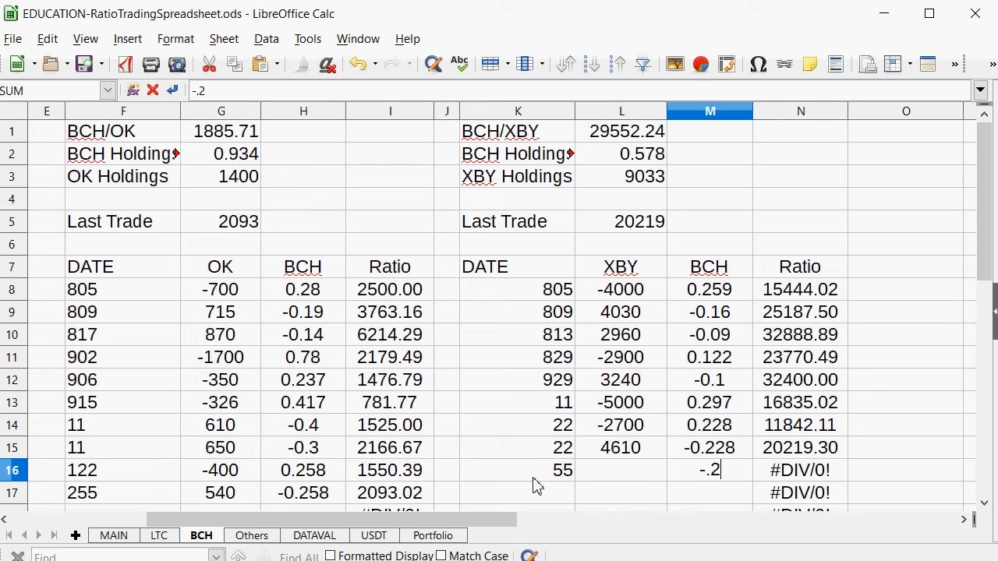
pyautogui.press('Return')
pyautogui.press('Left')
pyautogui.press('Up')
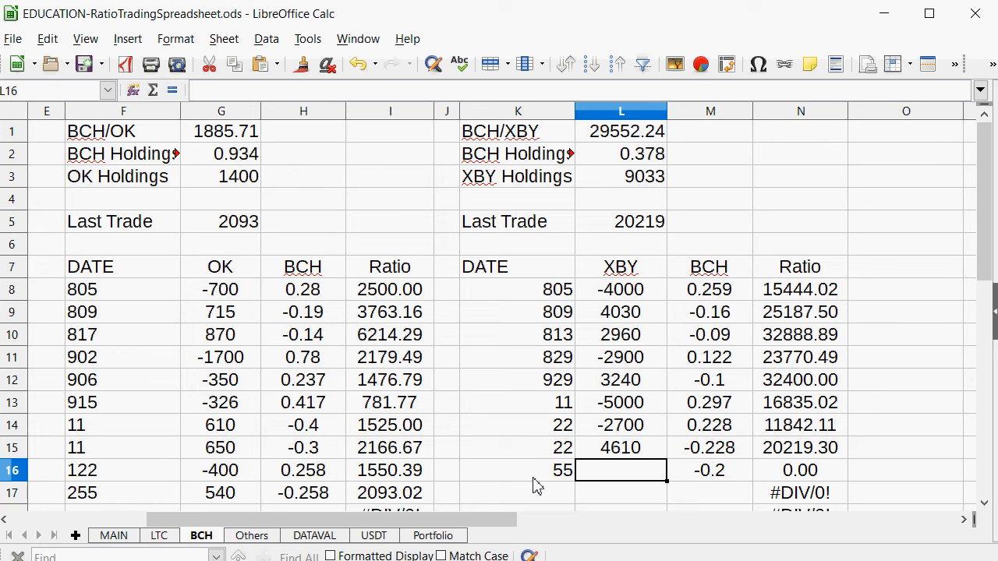
pyautogui.write('=')
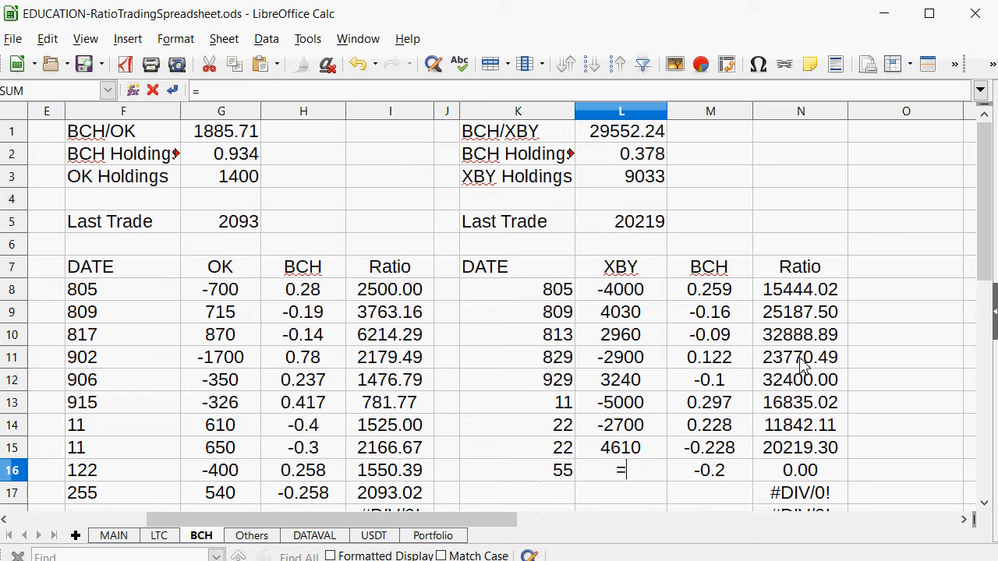
pyautogui.click(639, 114)
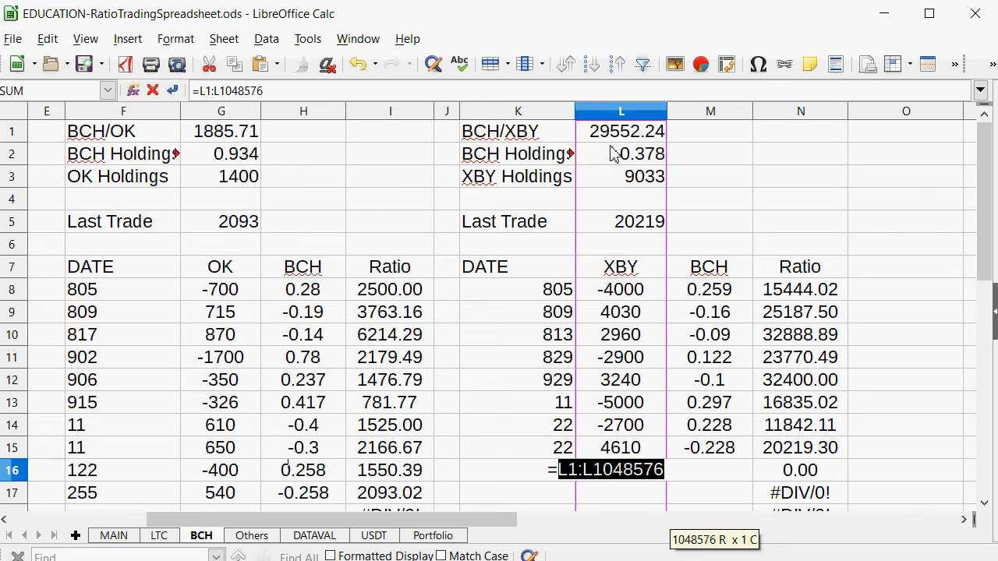
pyautogui.click(776, 452)
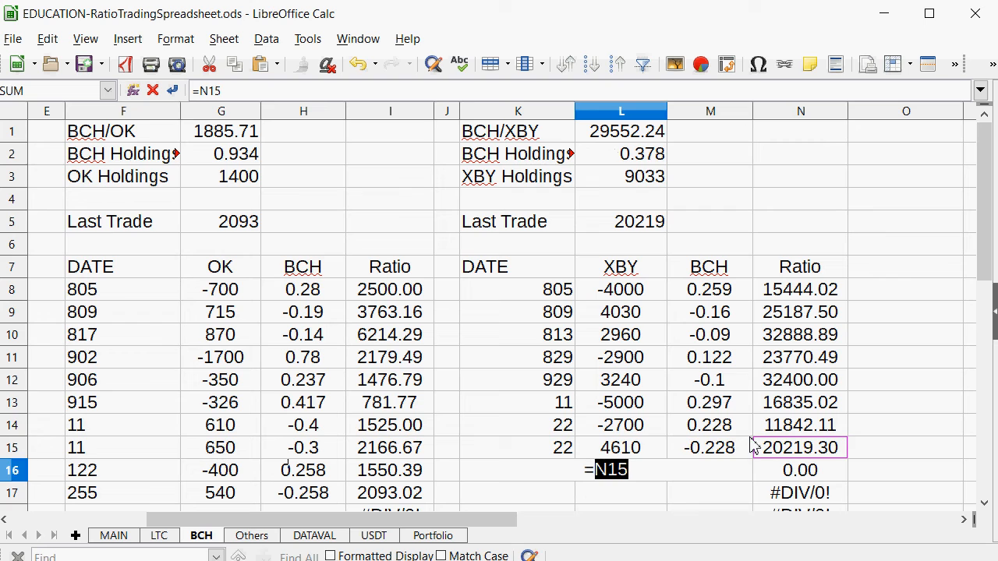
pyautogui.press('BackSpace')
pyautogui.press('BackSpace')
pyautogui.press('BackSpace')
pyautogui.press('BackSpace')
# Step: Enter 5888 as the new BCH/XBY trade's XBY amount in L16, and set that pair's Last Trade value in L5 to 29440
pyautogui.write('5888')
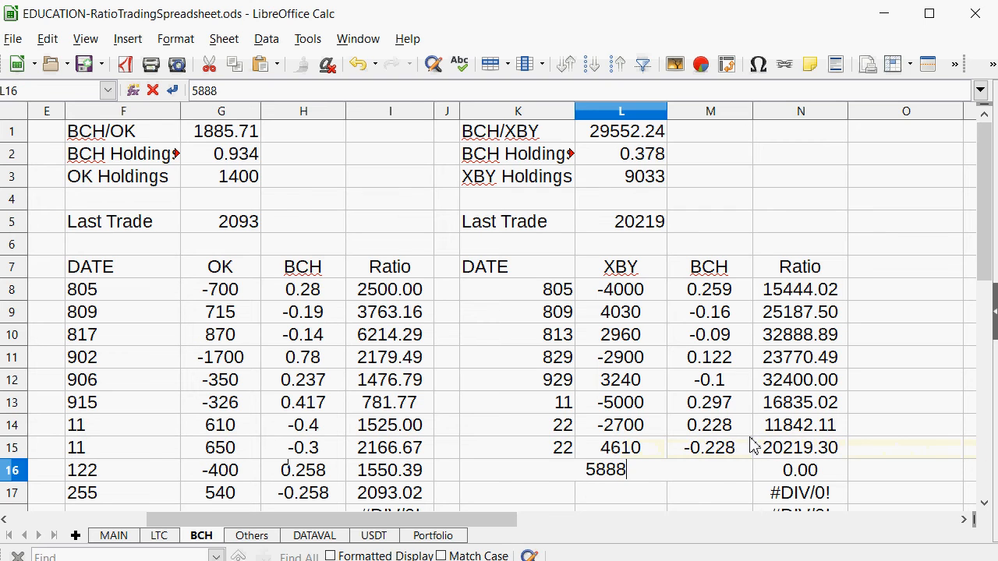
pyautogui.press('Return')
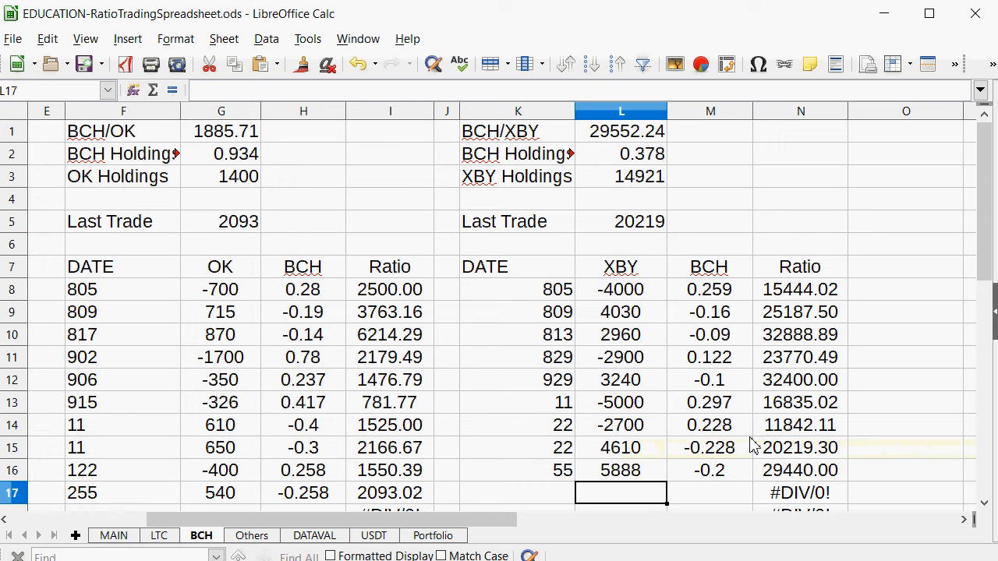
pyautogui.press('Up')
pyautogui.press('Up')
pyautogui.press('Up')
pyautogui.press('Up')
pyautogui.press('Up')
pyautogui.press('Up')
pyautogui.press('Up')
pyautogui.press('Up')
pyautogui.press('Up')
pyautogui.press('Up')
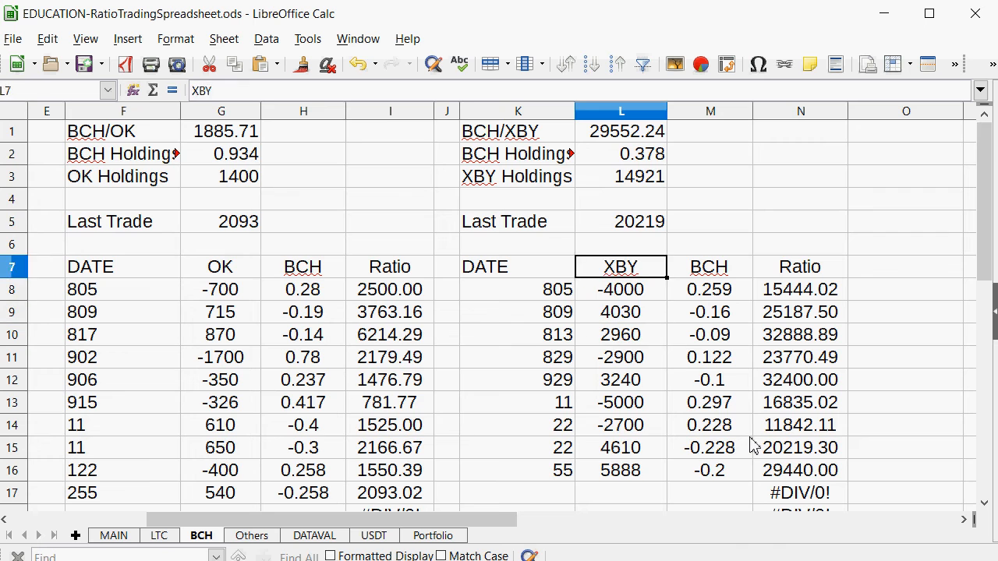
pyautogui.press('Up')
pyautogui.press('Up')
pyautogui.write('29440')
pyautogui.press('Return')
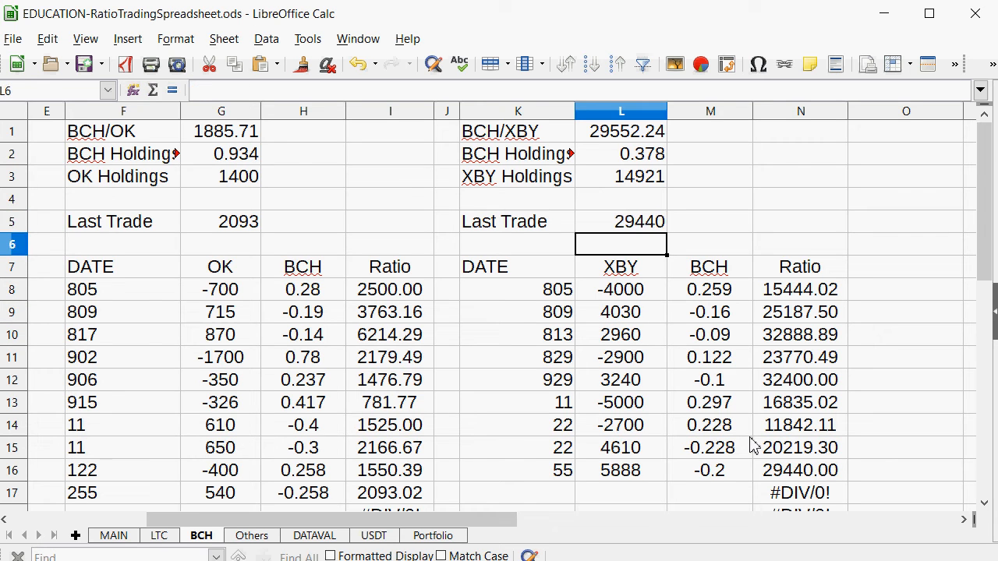
# Step: Check the LTC/XBY ratio row in MAIN, and enter -1.4 as a new trade's LTC amount in Q14 of the LTC sheet
pyautogui.click(113, 536)
pyautogui.moveTo(413, 315); pyautogui.dragTo(101, 322)
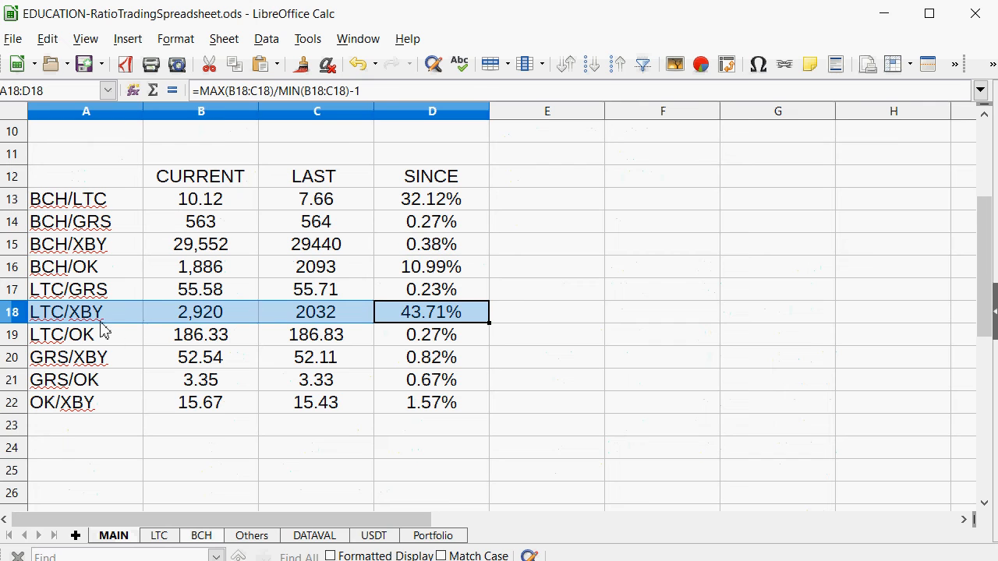
pyautogui.click(160, 536)
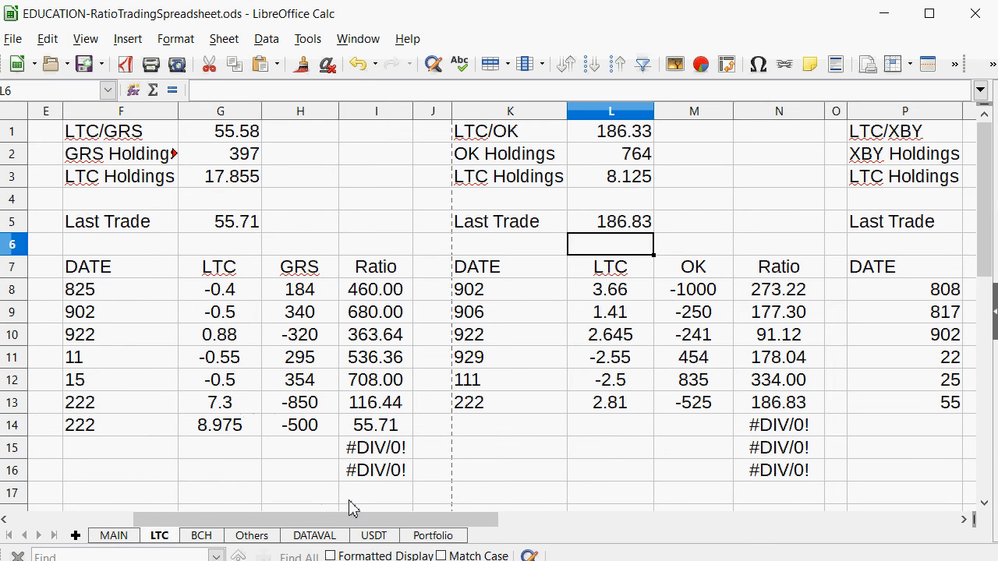
pyautogui.moveTo(344, 520); pyautogui.dragTo(458, 515)
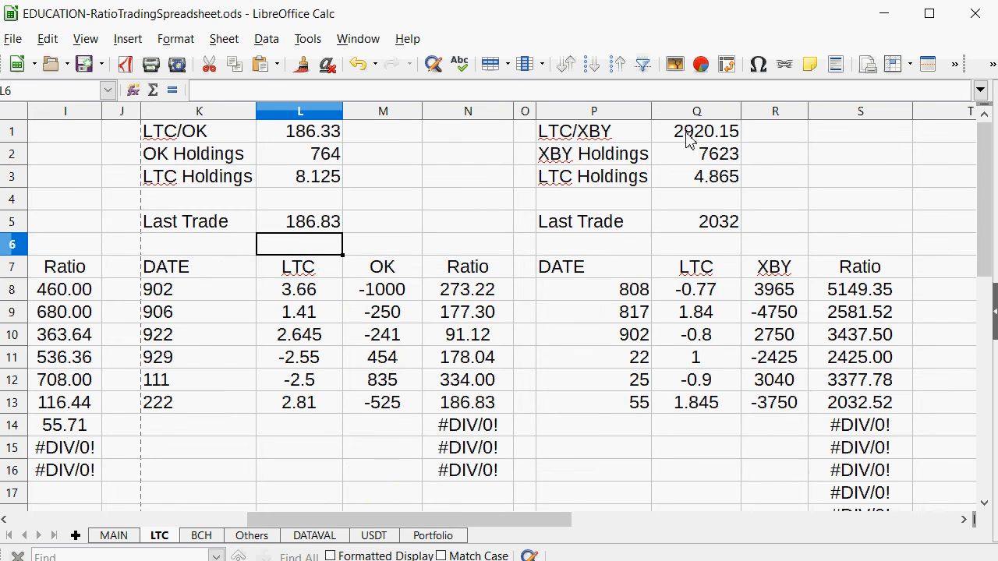
pyautogui.click(713, 222)
pyautogui.click(693, 132)
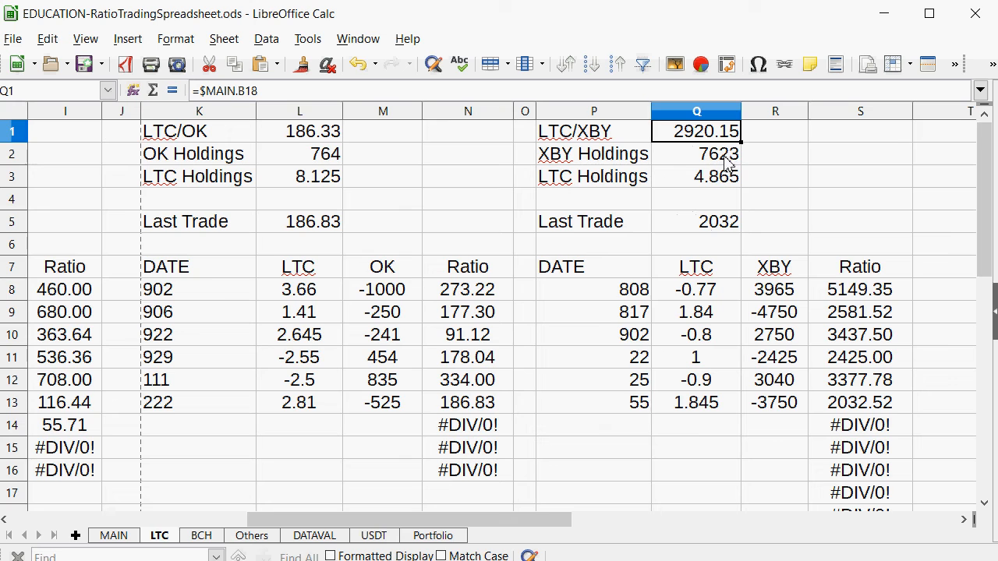
pyautogui.click(679, 187)
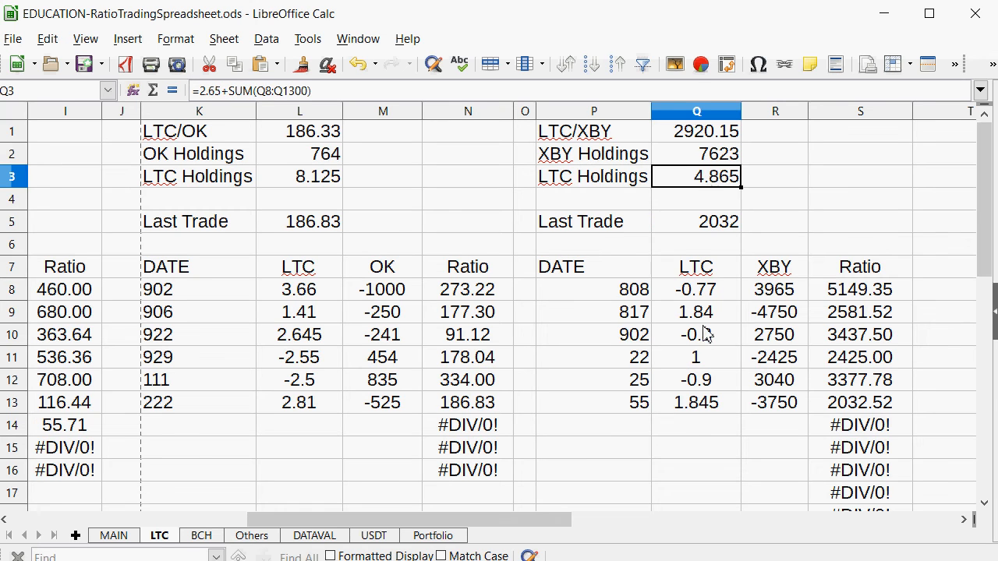
pyautogui.click(686, 425)
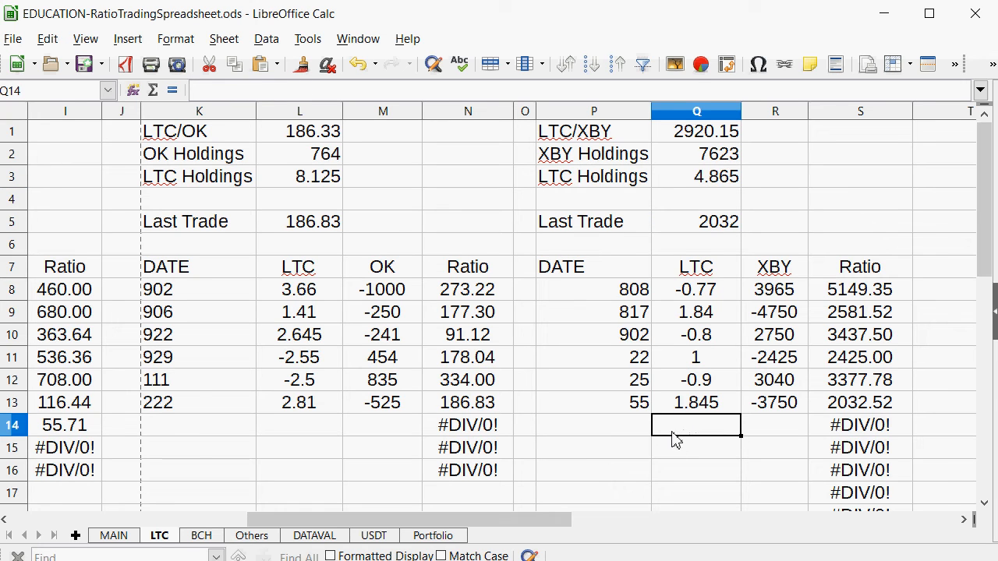
pyautogui.write('-')
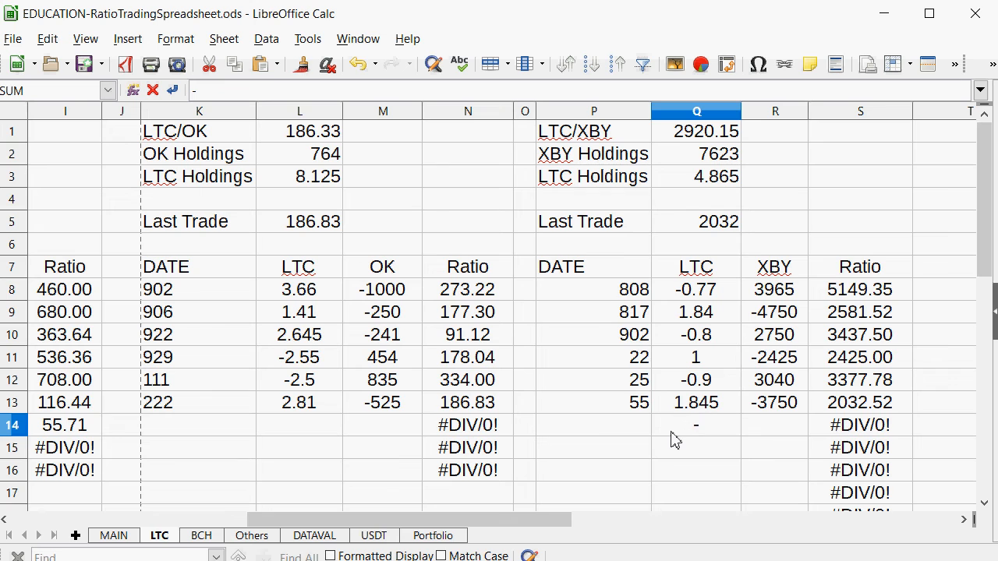
pyautogui.write('1.4')
pyautogui.press('Return')
# Step: Date the new LTC/XBY trade 555 in P14
pyautogui.press('Up')
pyautogui.press('Left')
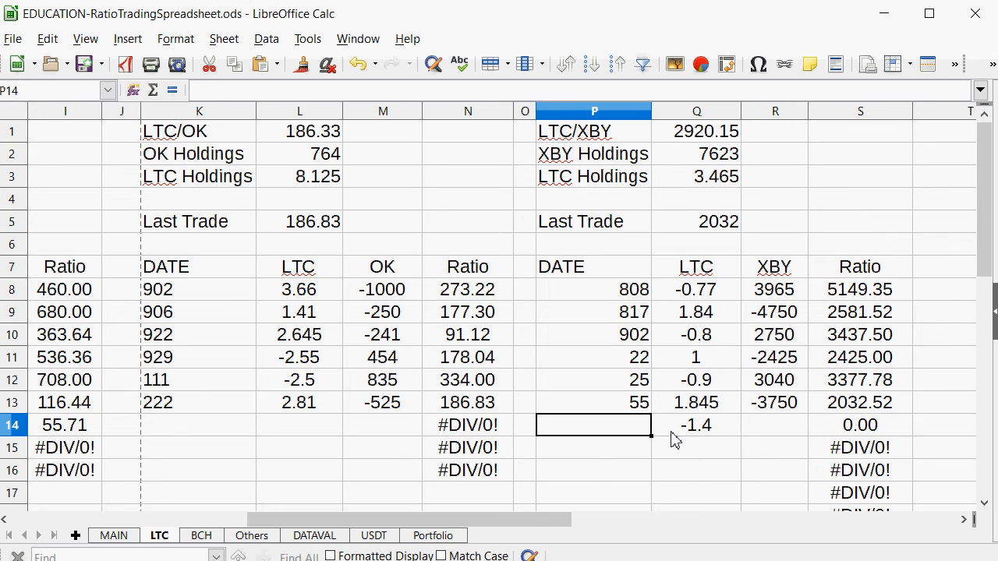
pyautogui.write('55')
pyautogui.press('Tab')
pyautogui.press('Tab')
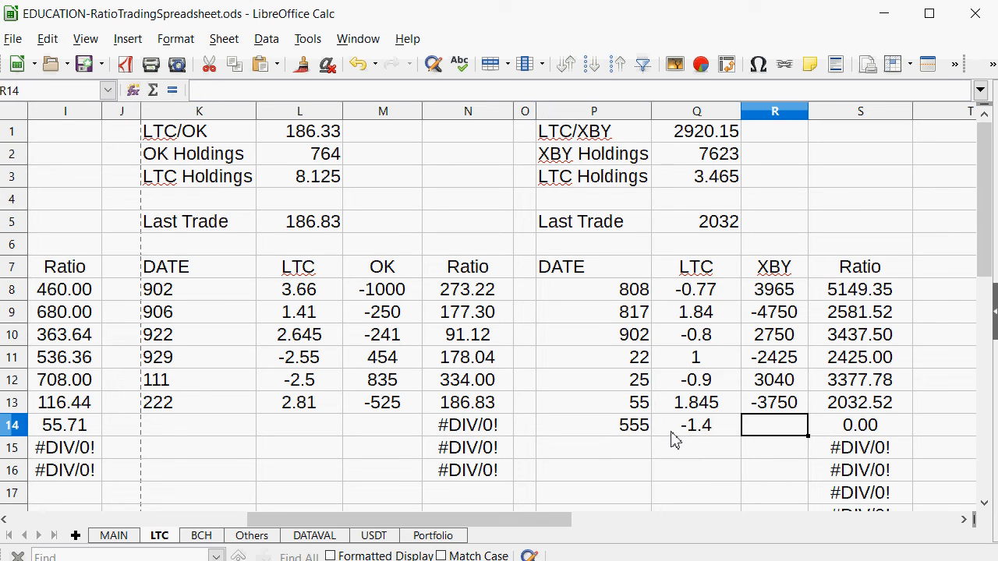
# Step: Calculate the trade's XBY amount in R14 with =Q1*1.4, and replace it with a rounded 4050
pyautogui.write('=')
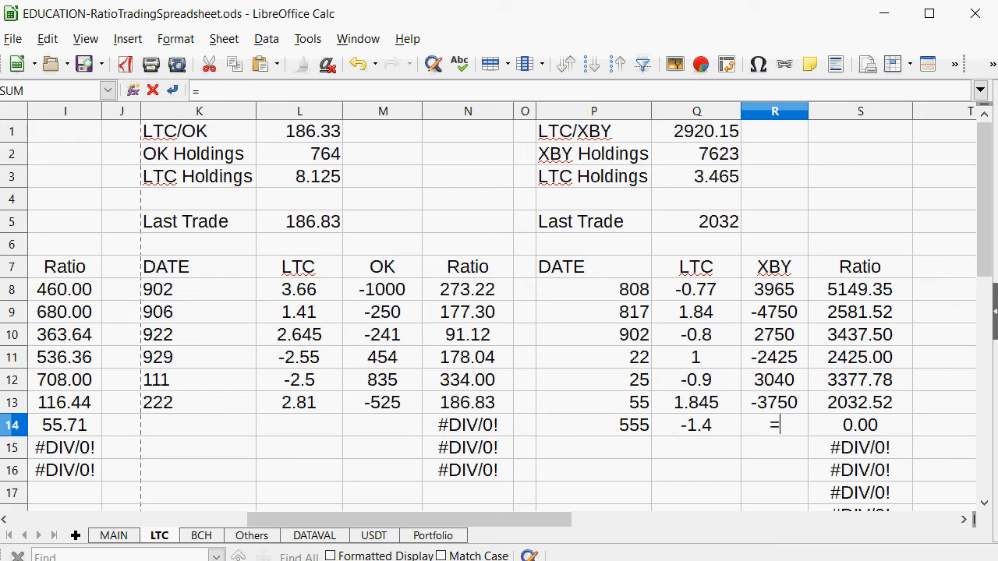
pyautogui.click(675, 141)
pyautogui.write('*1.4')
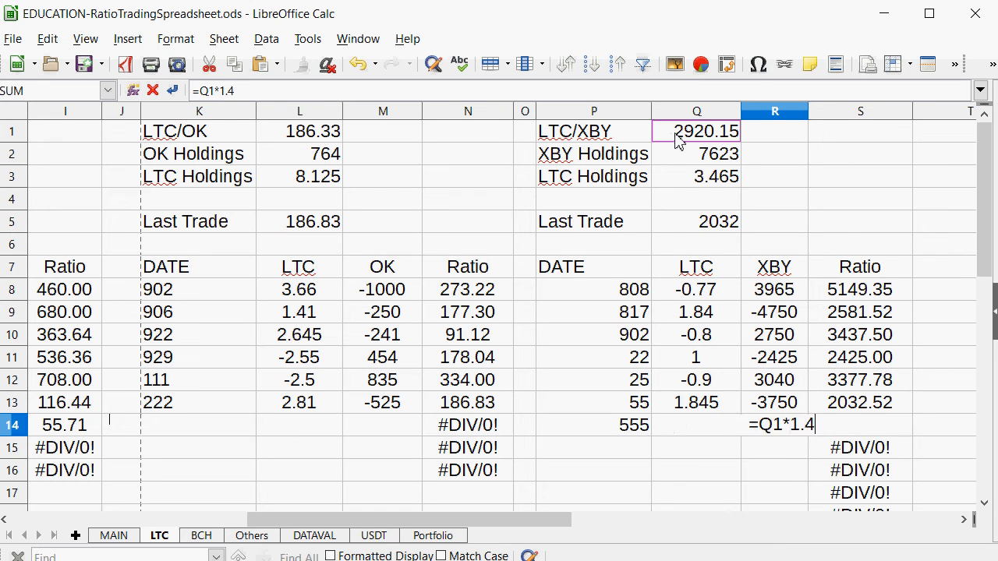
pyautogui.press('Return')
pyautogui.press('Up')
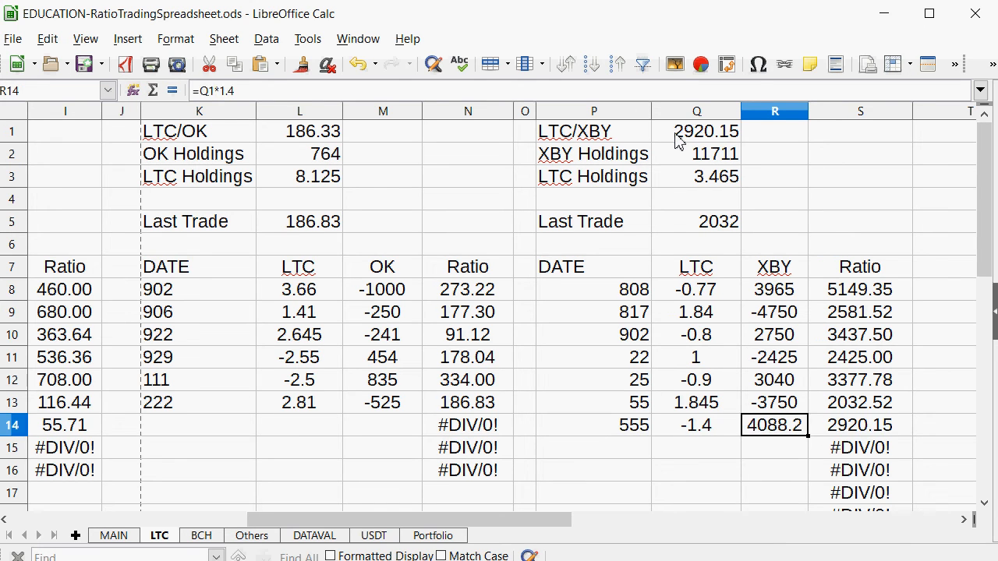
pyautogui.write('4050')
pyautogui.press('Return')
# Step: Set the LTC/XBY Last Trade value in Q5 to 2892
pyautogui.press('Up')
pyautogui.press('Up')
pyautogui.press('Up')
pyautogui.press('Up')
pyautogui.press('Up')
pyautogui.press('Up')
pyautogui.press('Up')
pyautogui.press('Up')
pyautogui.press('Up')
pyautogui.press('Up')
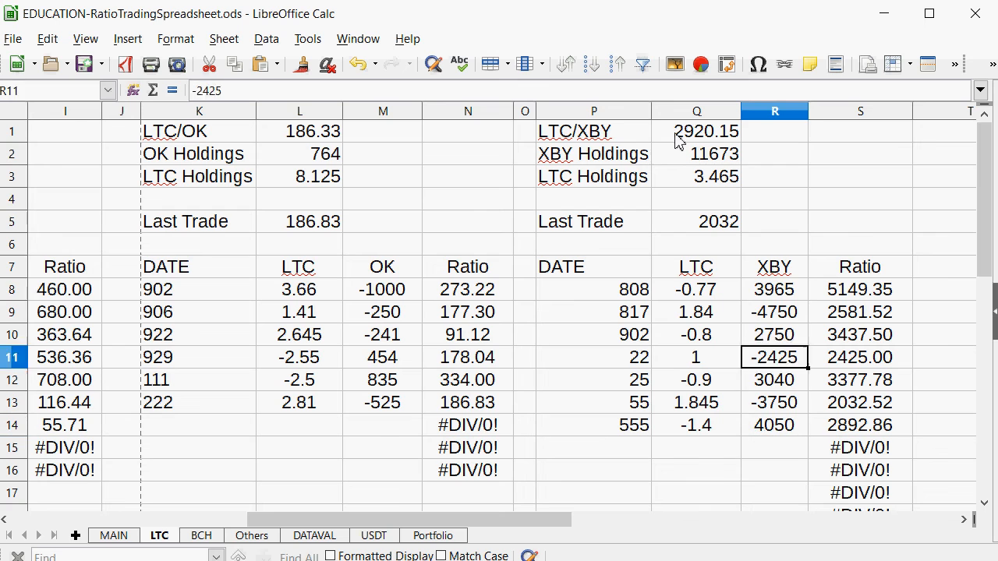
pyautogui.press('Left')
pyautogui.press('Up')
pyautogui.press('Down')
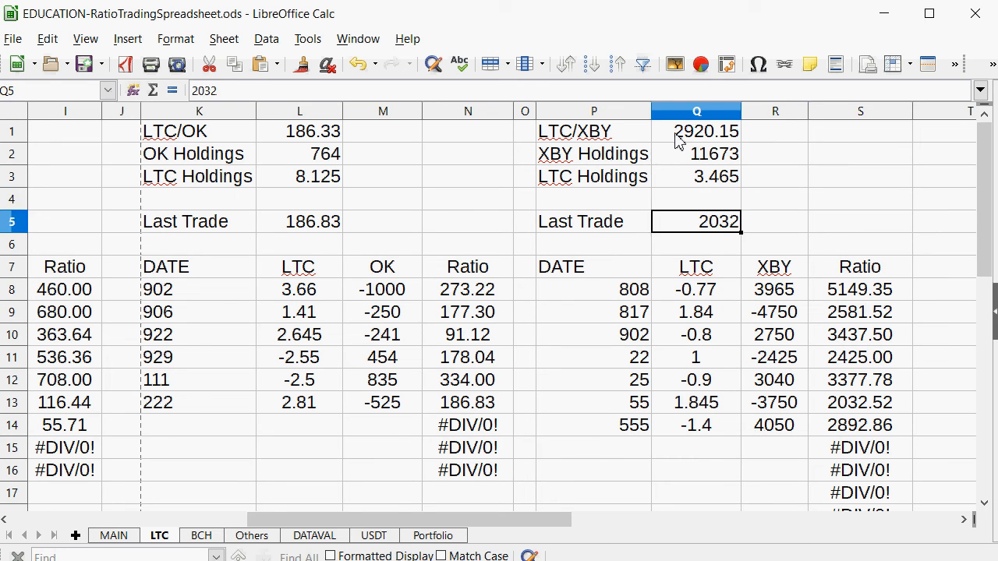
pyautogui.write('2892')
pyautogui.press('Return')
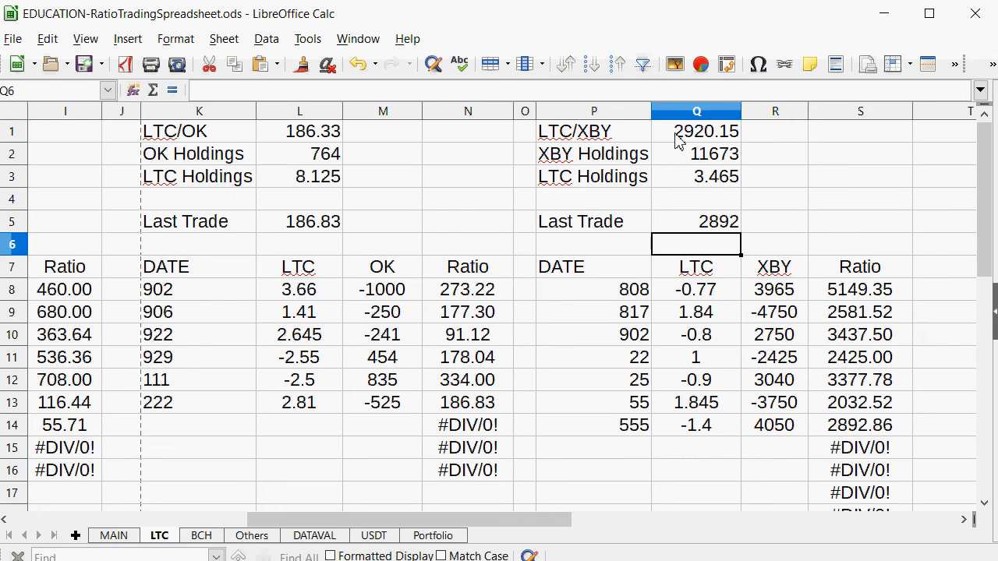
# Step: Check the BCH/LTC ratio row in MAIN, and date a new trade 55 in A14 of the LTC sheet's BCH/LTC table
pyautogui.click(111, 536)
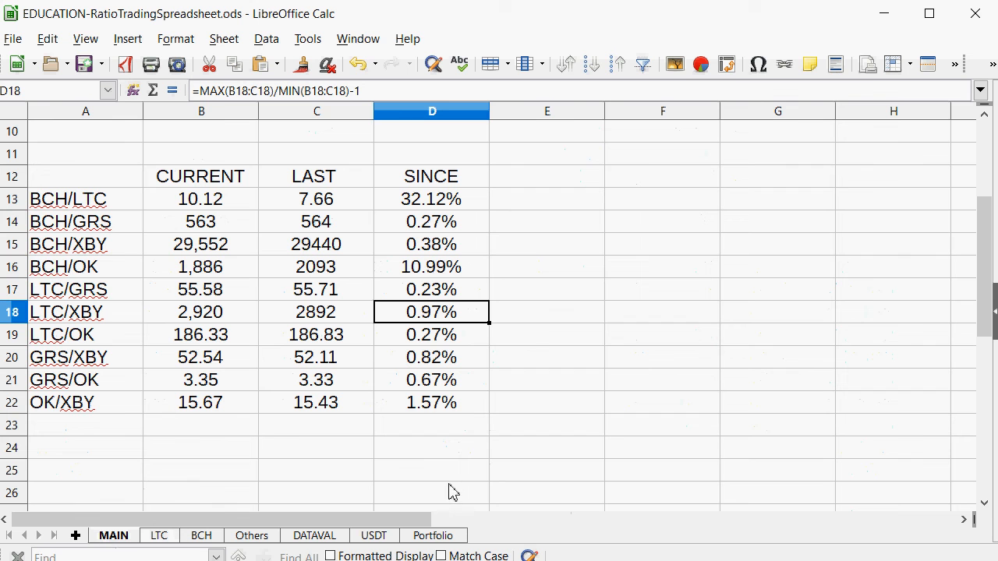
pyautogui.moveTo(439, 197); pyautogui.dragTo(77, 204)
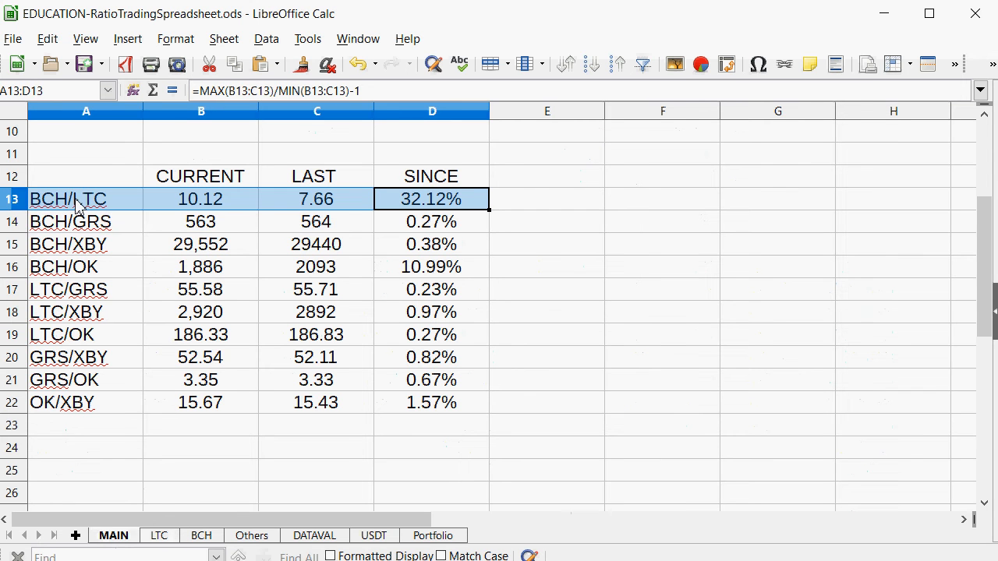
pyautogui.click(159, 537)
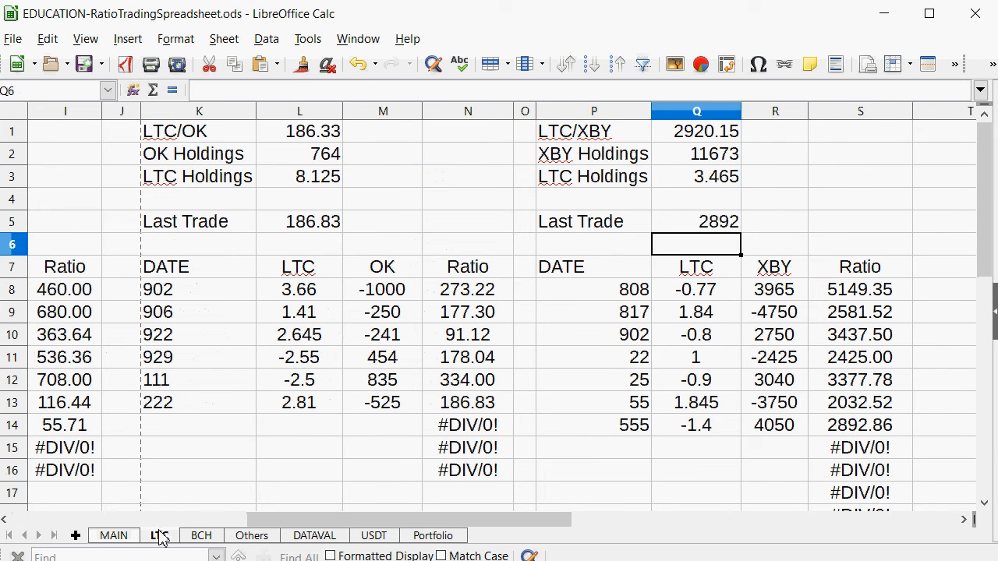
pyautogui.moveTo(343, 520); pyautogui.dragTo(41, 506)
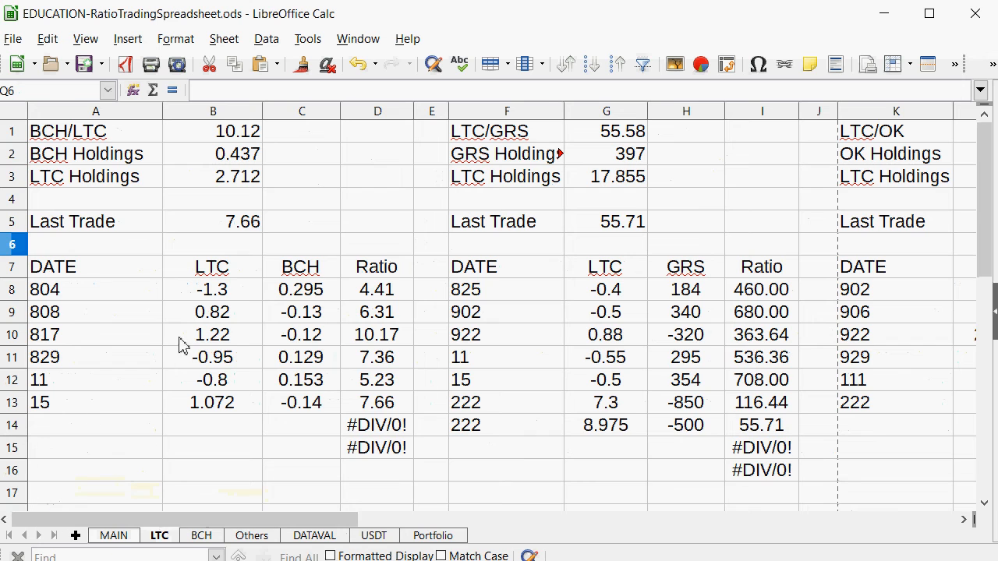
pyautogui.scroll(-1, 308, 287)
pyautogui.scroll(1, 300, 284)
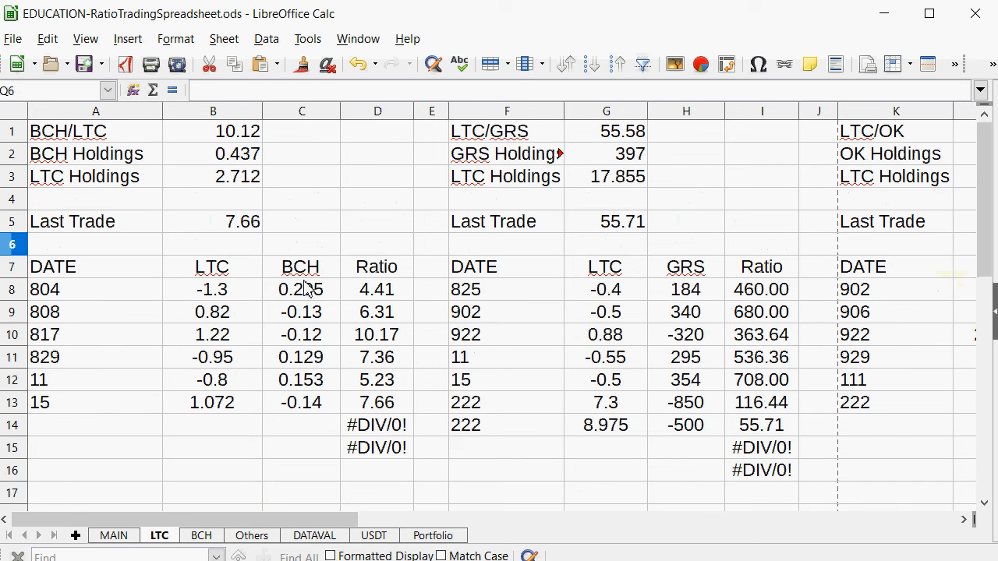
pyautogui.click(237, 224)
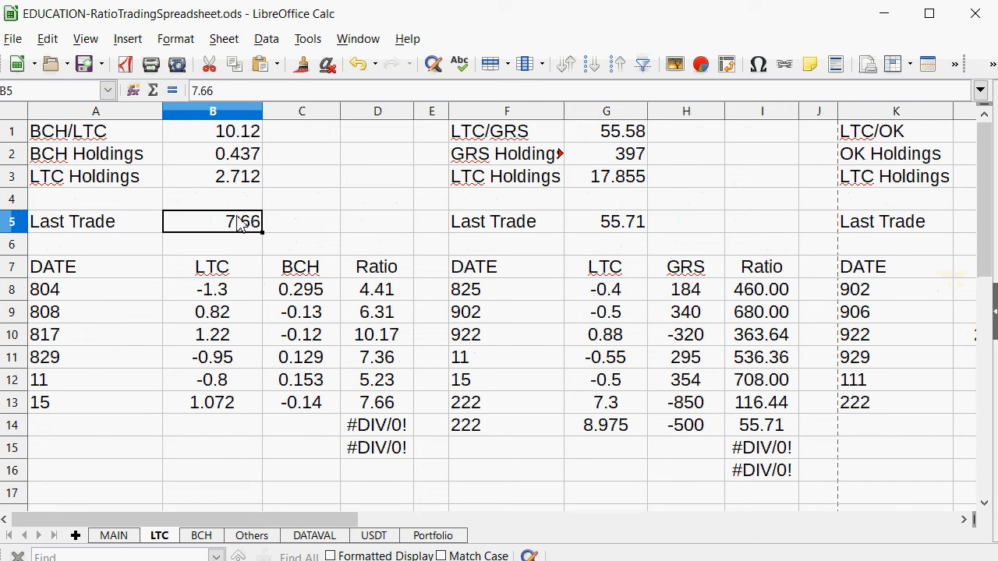
pyautogui.click(238, 142)
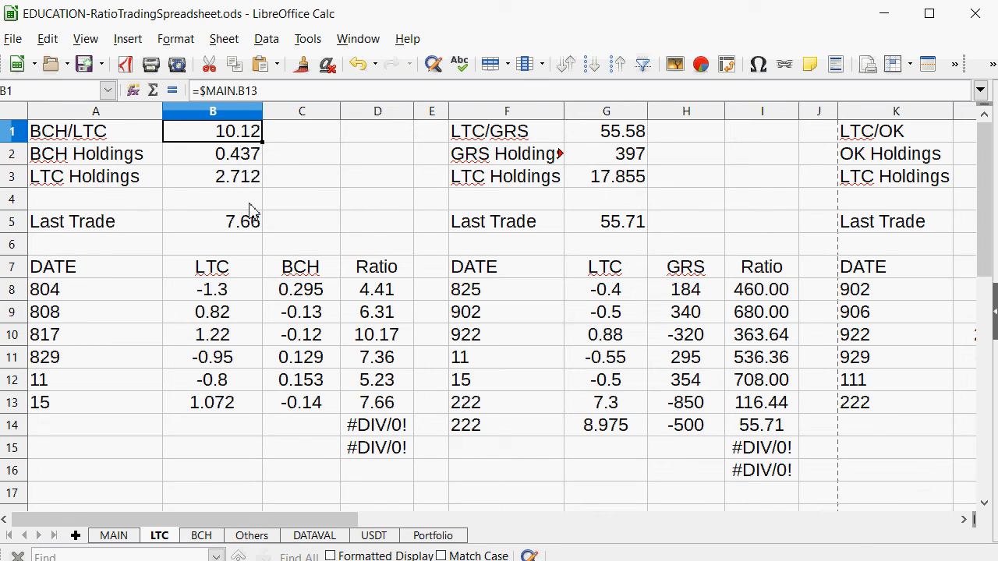
pyautogui.click(141, 444)
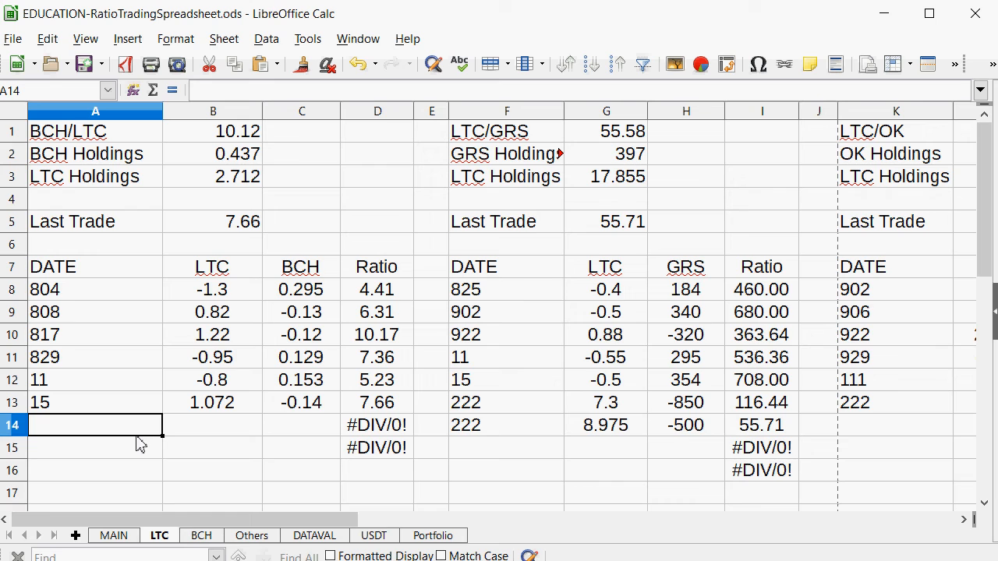
pyautogui.write('55')
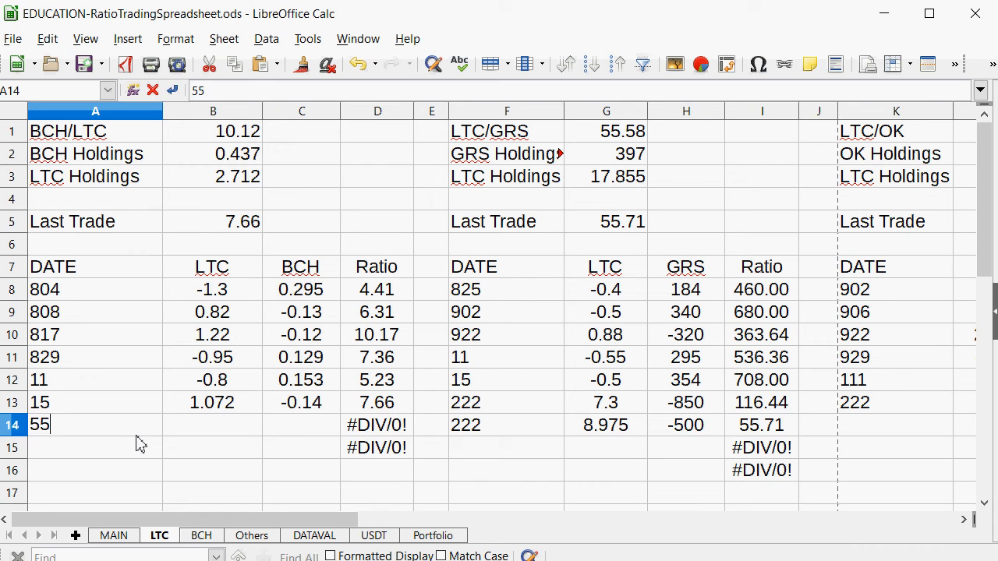
pyautogui.press('Tab')
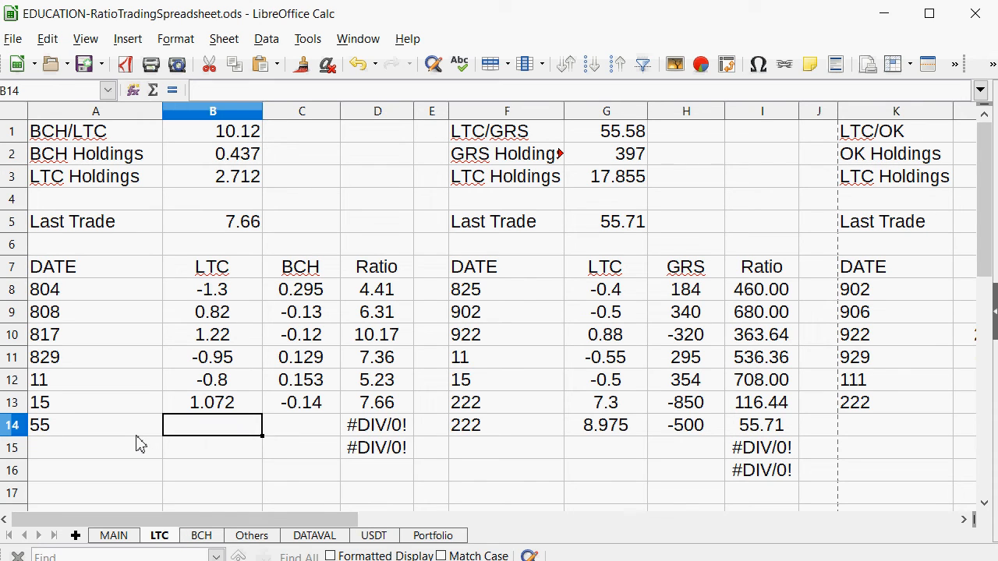
# Step: Enter -0.11 as the new BCH/LTC trade's BCH amount in C14
pyautogui.press('Tab')
pyautogui.press('Tab')
pyautogui.press('Left')
pyautogui.write('-0.')
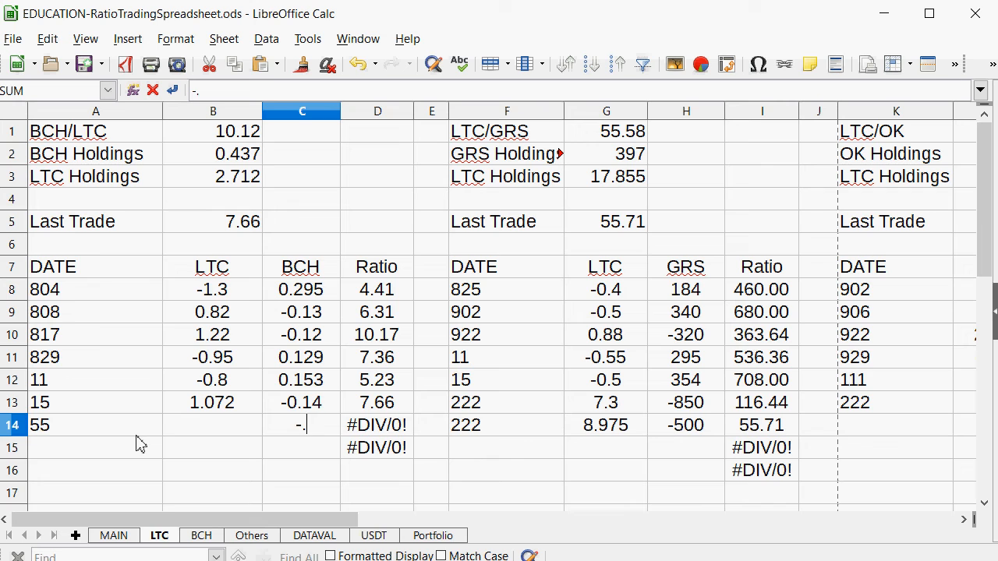
pyautogui.write('11')
pyautogui.press('Up')
# Step: Calculate the BCH/LTC trade's LTC amount in B14 with =B1*.11, and replace it with a rounded 1.111
pyautogui.press('Left')
pyautogui.press('Down')
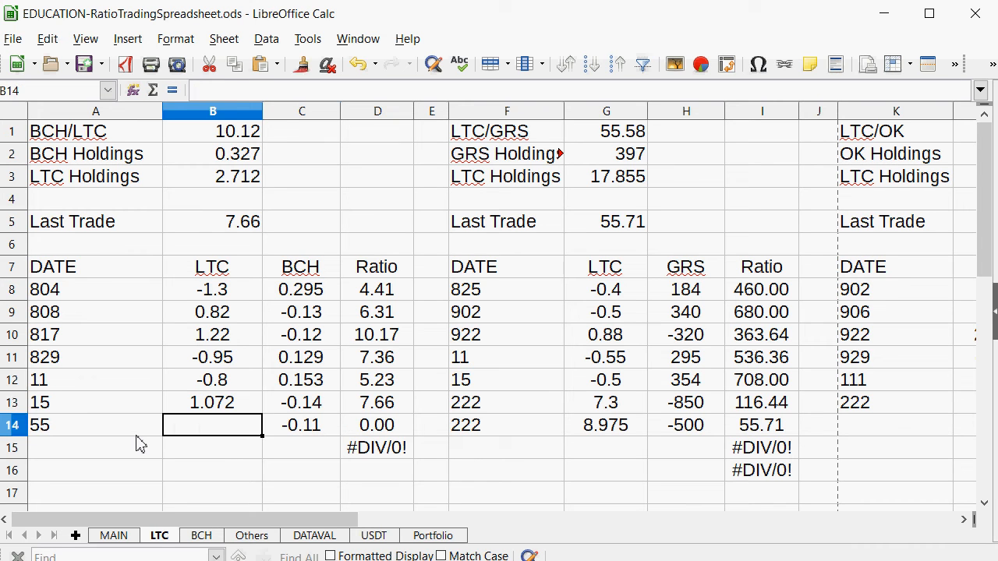
pyautogui.write('=')
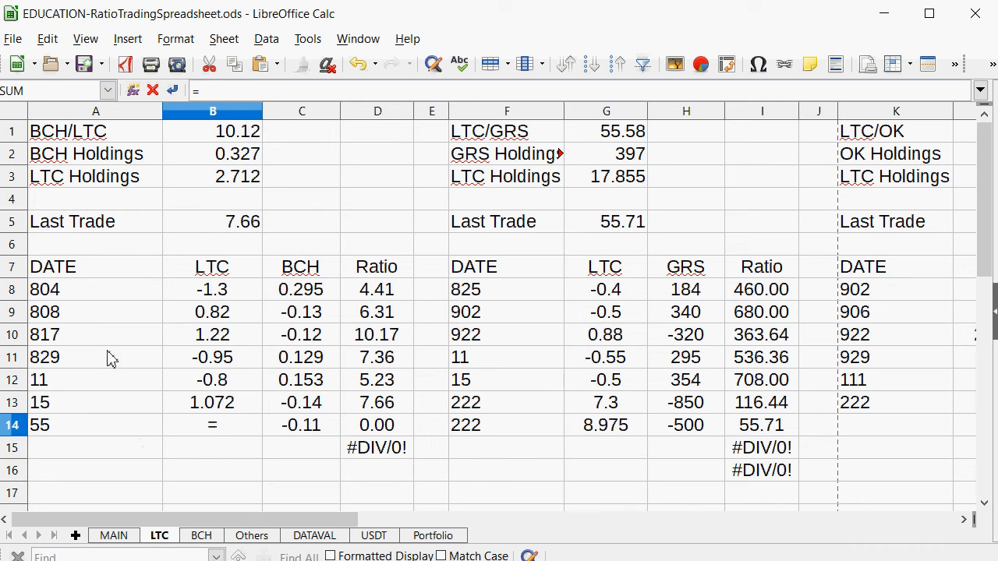
pyautogui.click(255, 139)
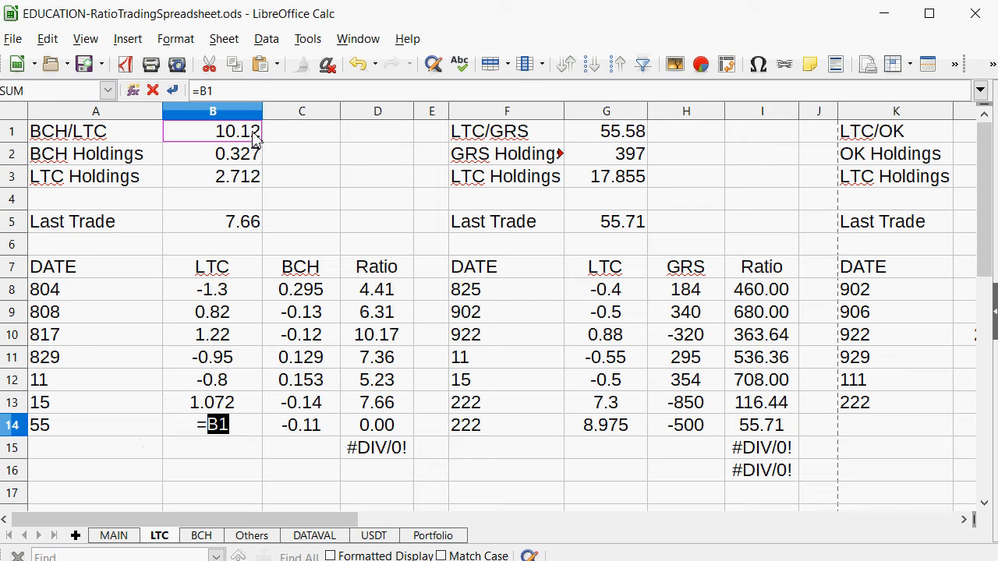
pyautogui.write('*.11')
pyautogui.press('Return')
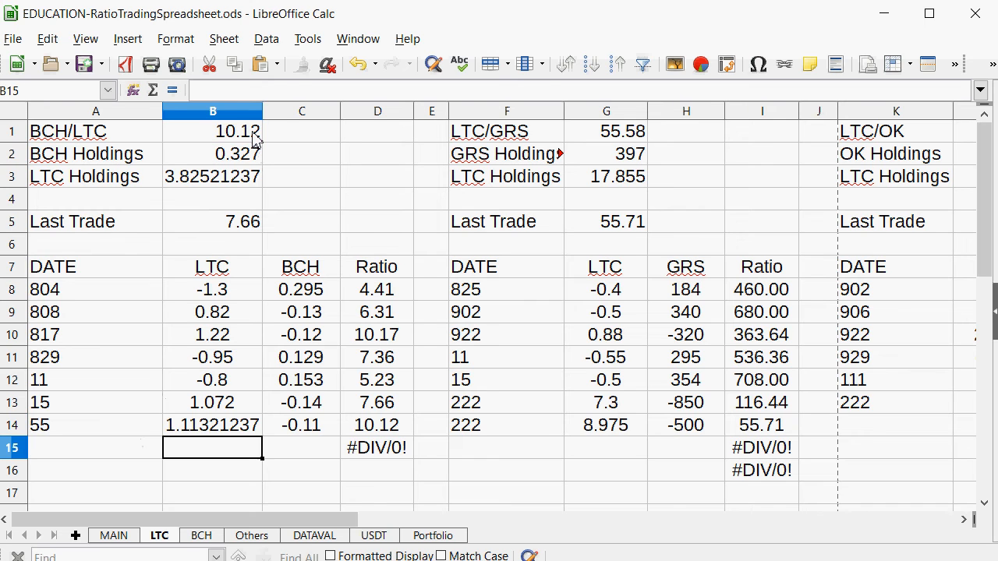
pyautogui.press('Up')
pyautogui.write('1.11')
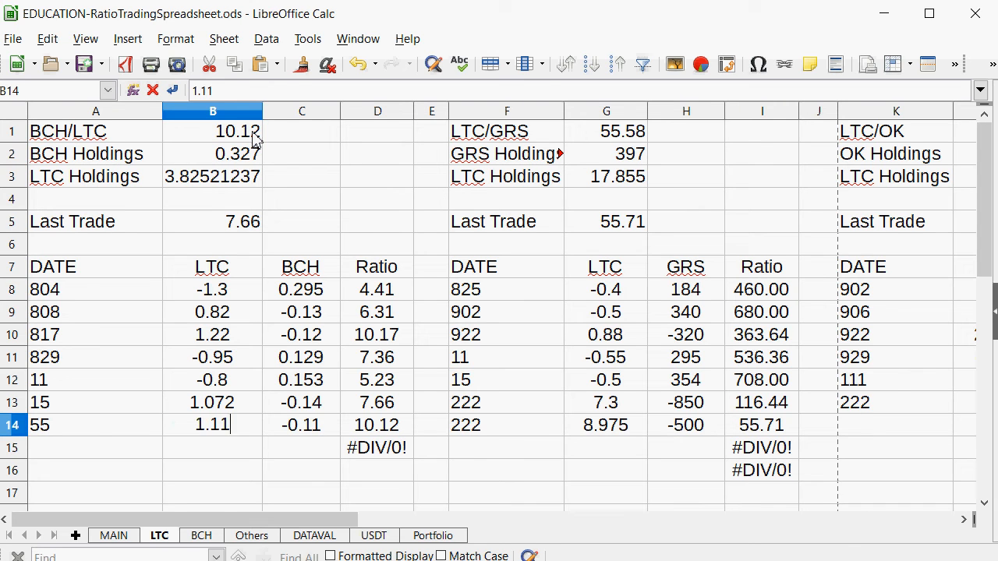
pyautogui.write('1')
pyautogui.press('Return')
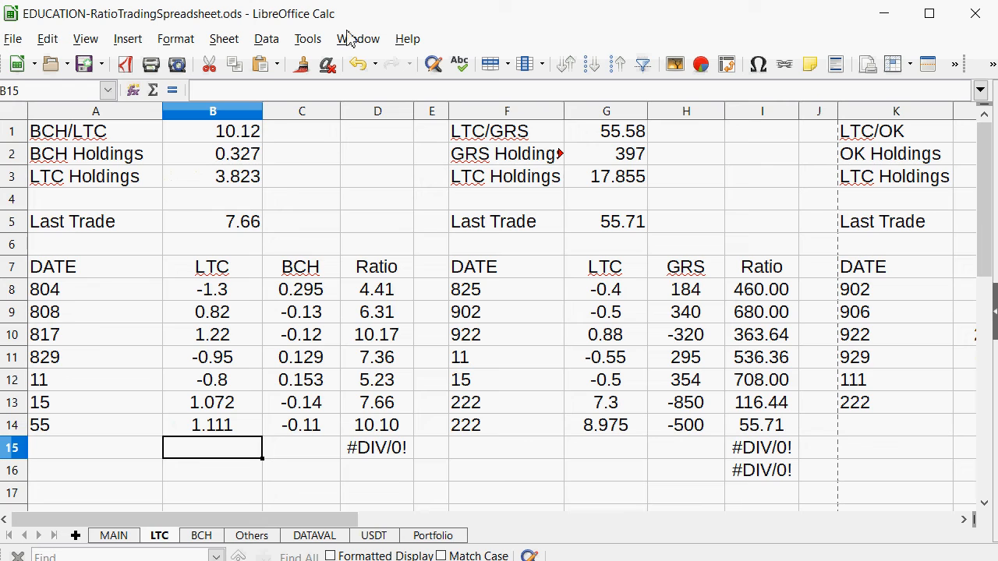
# Step: Set the BCH/LTC Last Trade value in B5 to 10.1
pyautogui.click(239, 221)
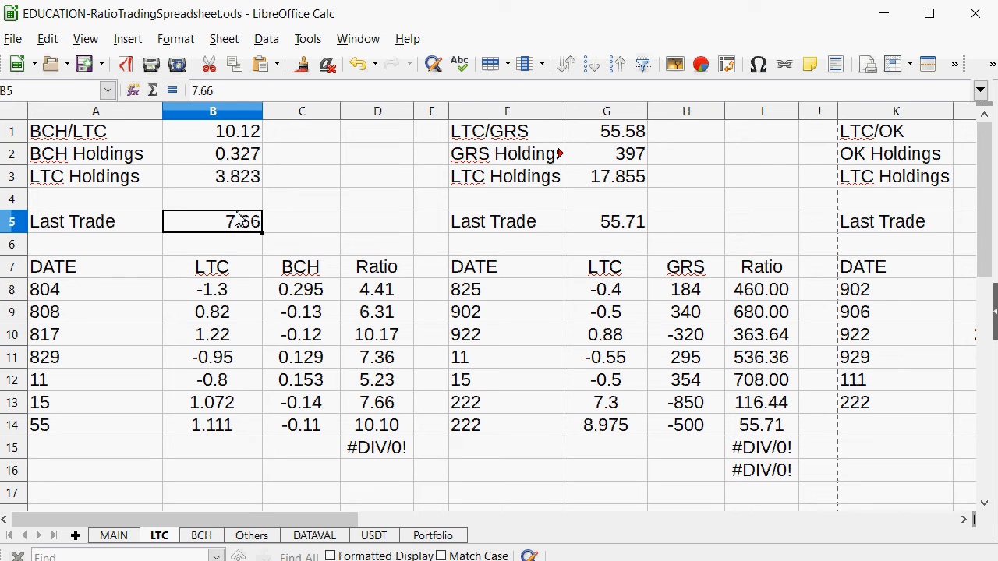
pyautogui.write('10.1')
pyautogui.press('Return')
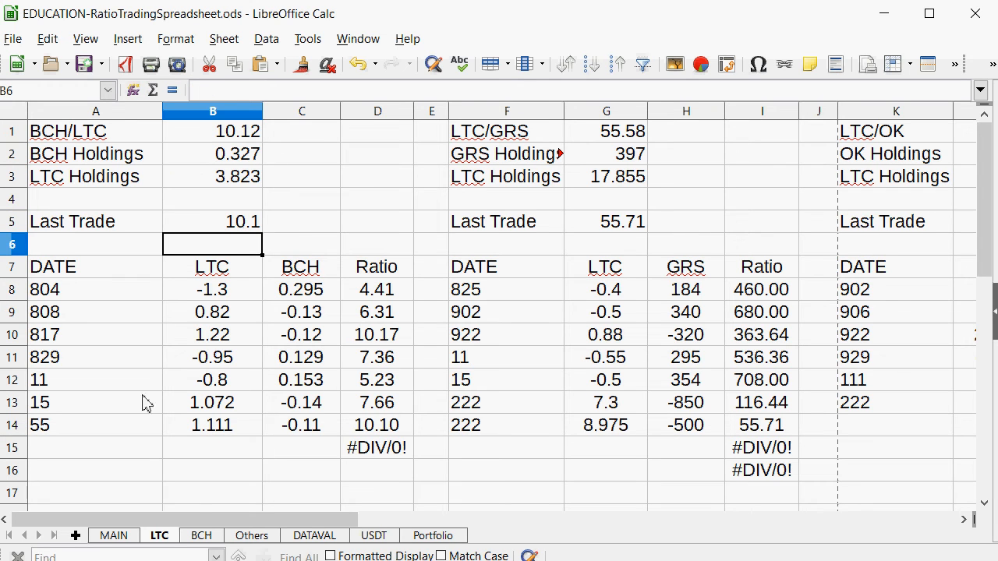
# Step: Review the Portfolio sheet's total value and each coin's net value, paying particular attention to the Groestlcoin row
pyautogui.click(433, 535)
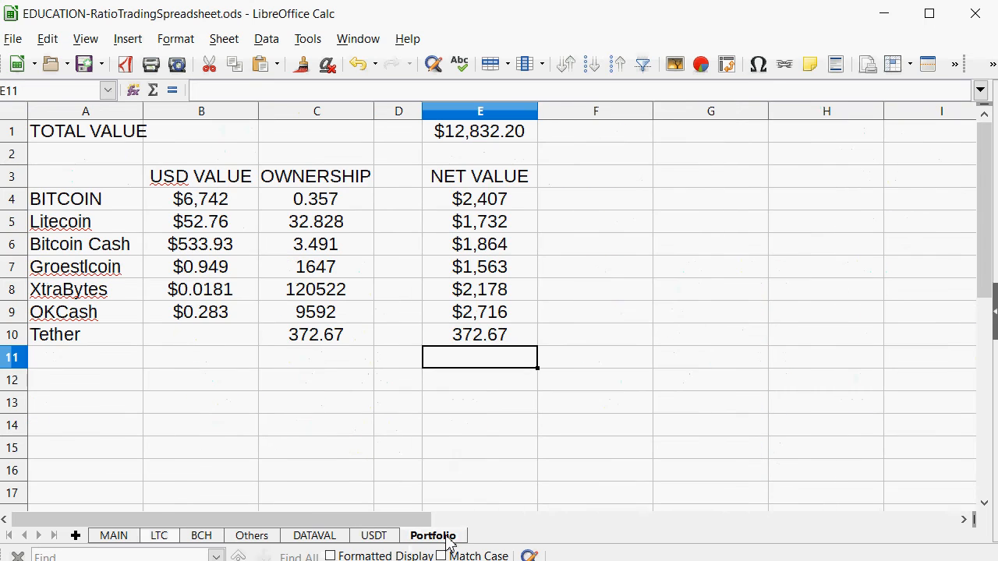
pyautogui.moveTo(66, 269); pyautogui.dragTo(440, 281)
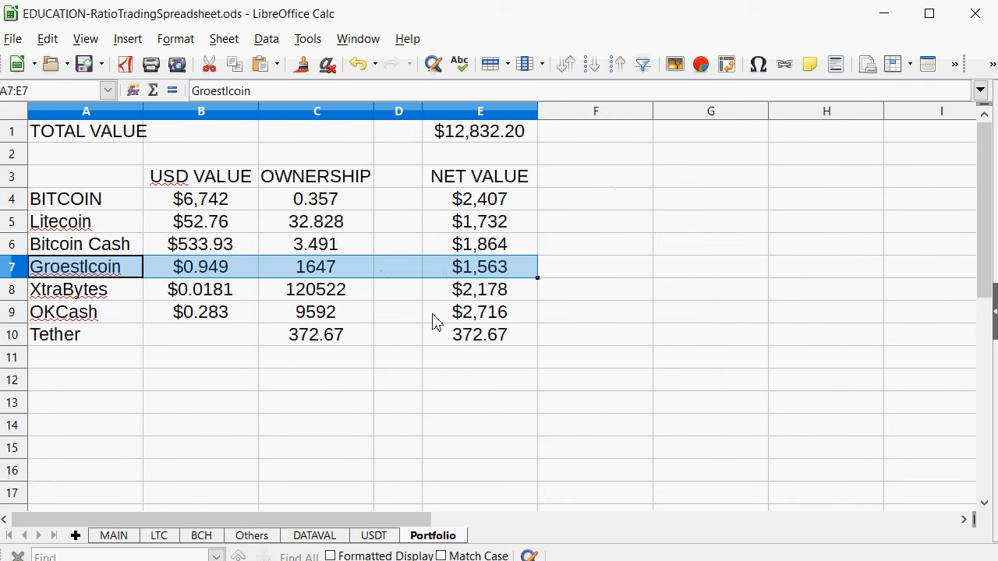
pyautogui.moveTo(90, 272)
pyautogui.mouseDown()
pyautogui.moveTo(392, 275)
pyautogui.moveTo(98, 285)
pyautogui.moveTo(95, 273)
pyautogui.mouseUp()
pyautogui.click(740, 220)
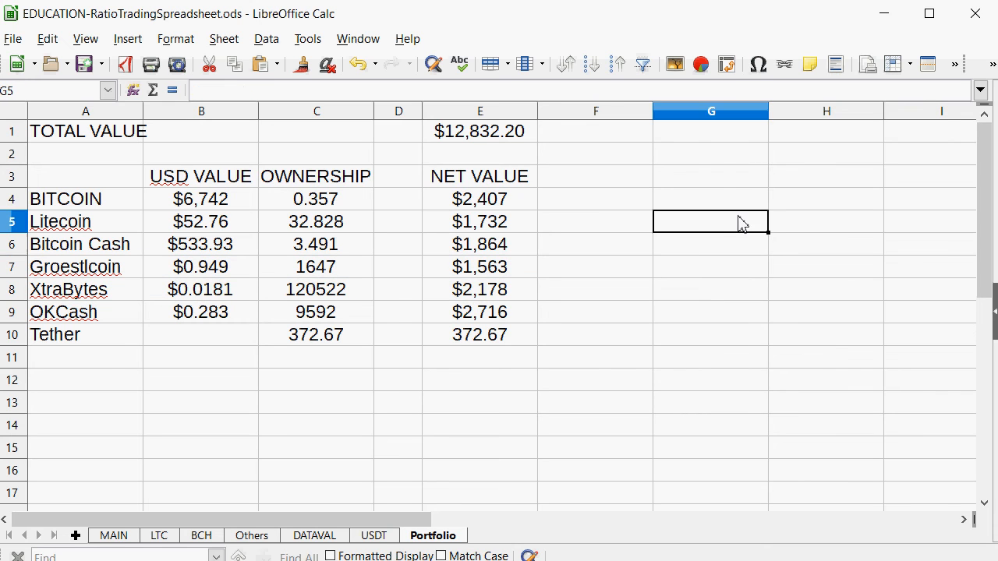
pyautogui.moveTo(472, 138); pyautogui.dragTo(86, 139)
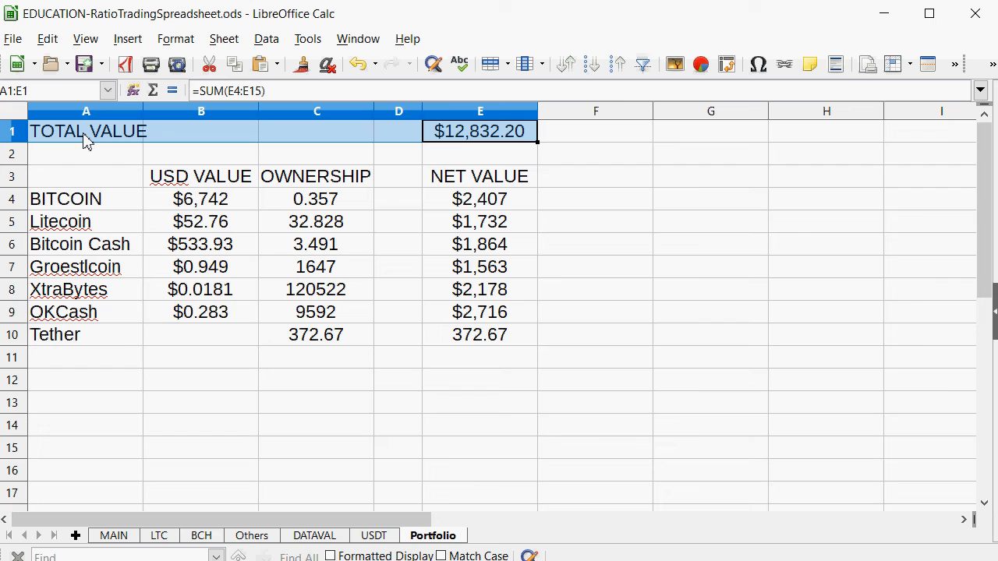
pyautogui.moveTo(485, 222); pyautogui.dragTo(483, 314)
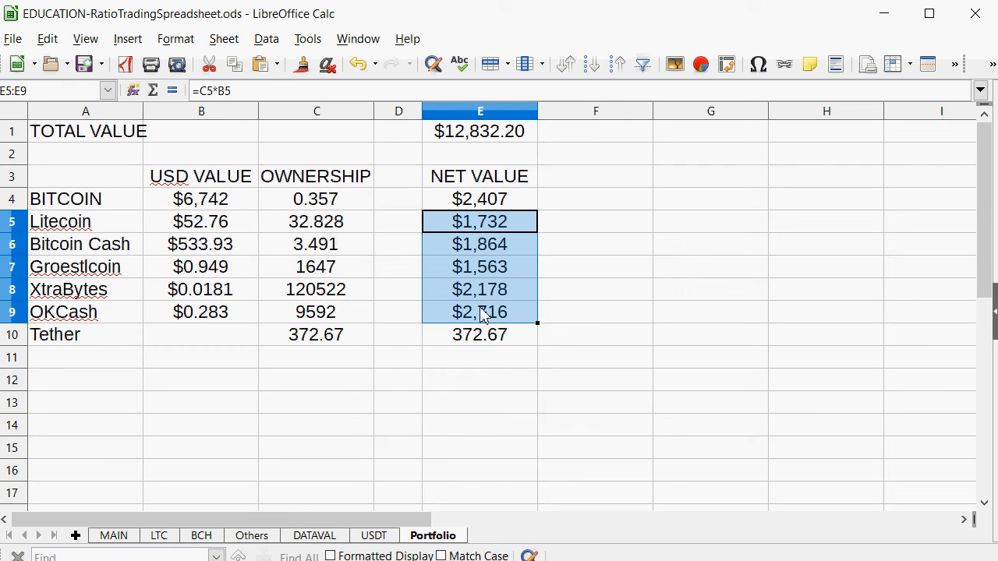
pyautogui.click(565, 232)
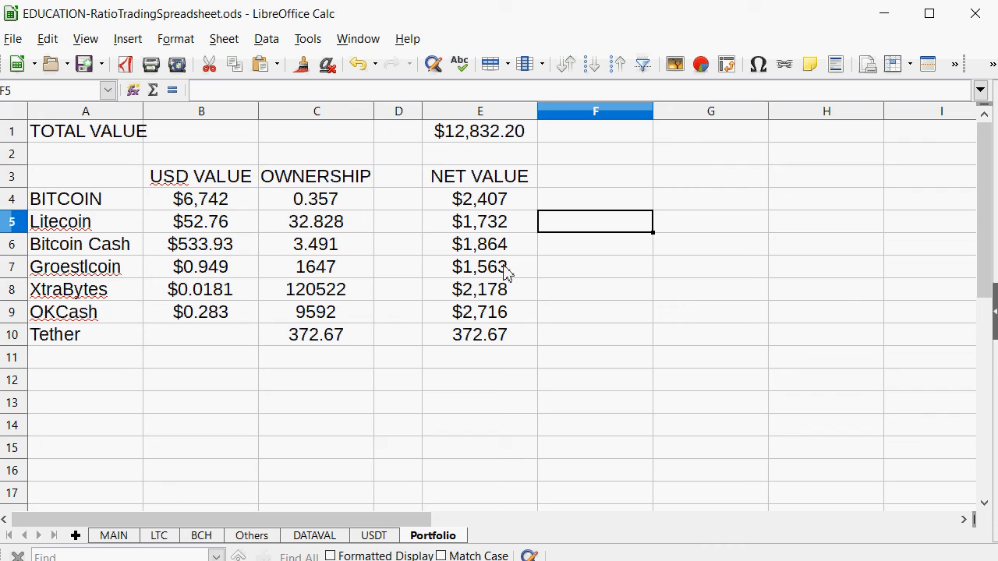
pyautogui.moveTo(505, 271); pyautogui.dragTo(86, 267)
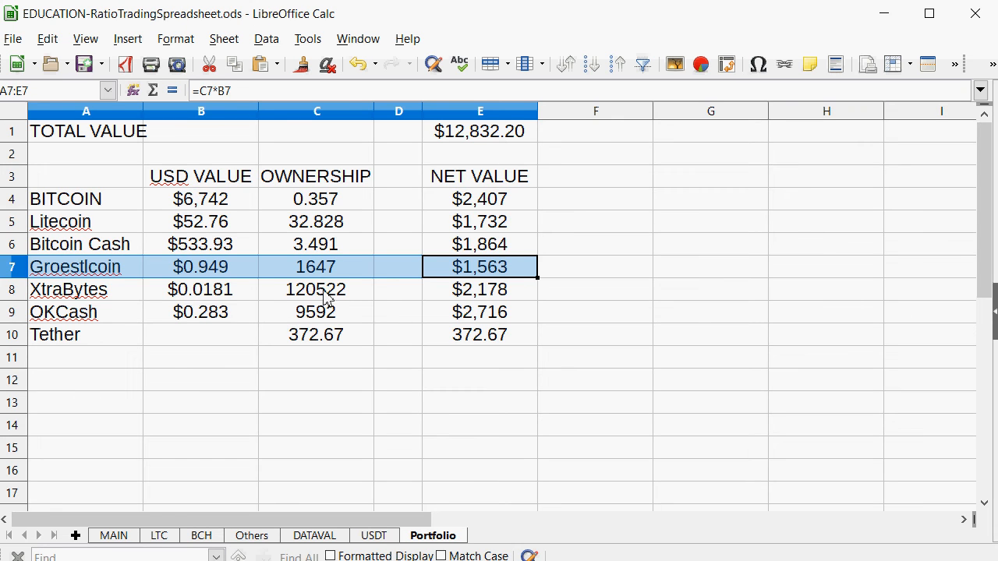
pyautogui.click(602, 295)
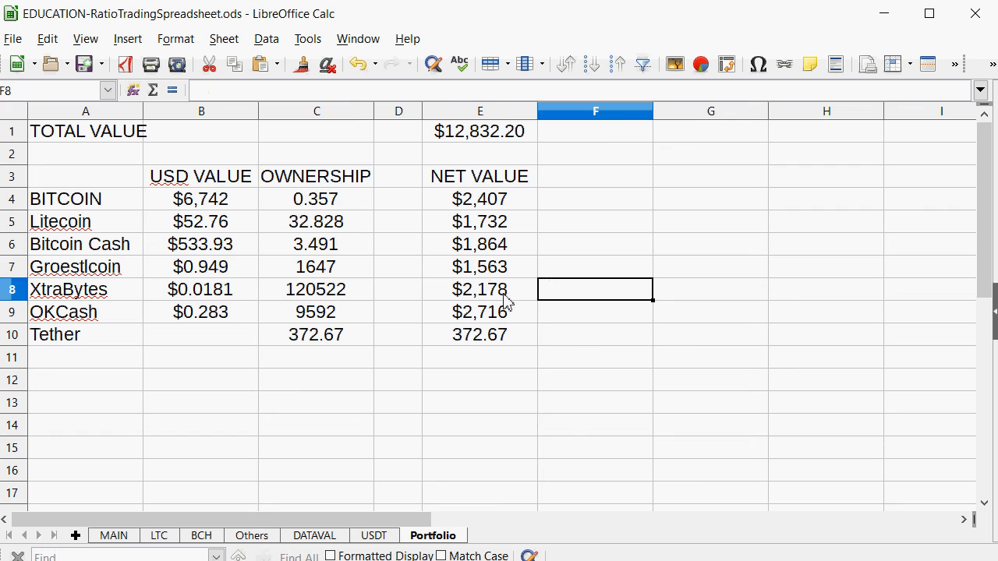
# Step: Check the USDT sheet's sale records, and review the coin prices and the ratio table A13:D22 in MAIN
pyautogui.click(374, 535)
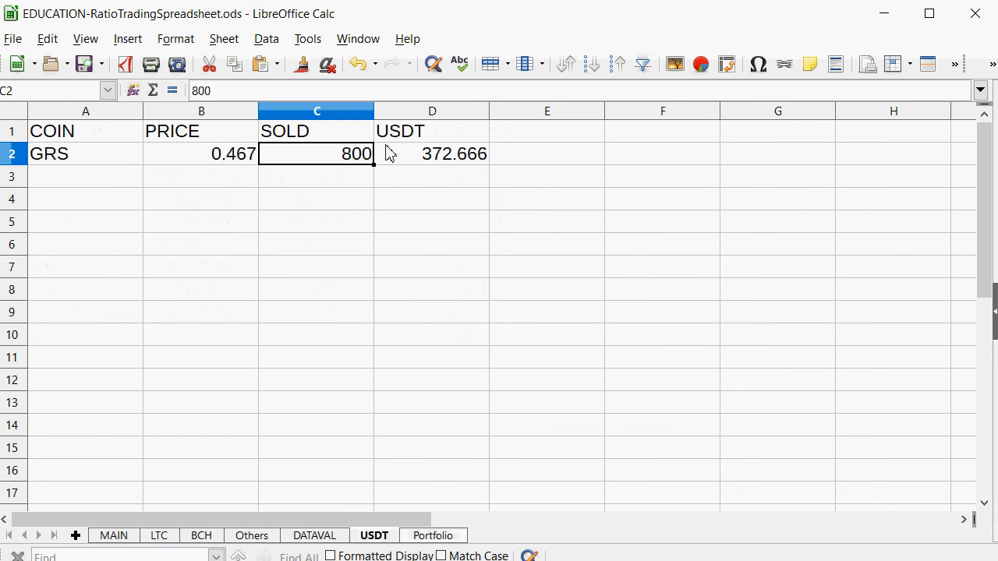
pyautogui.moveTo(406, 178); pyautogui.dragTo(34, 177)
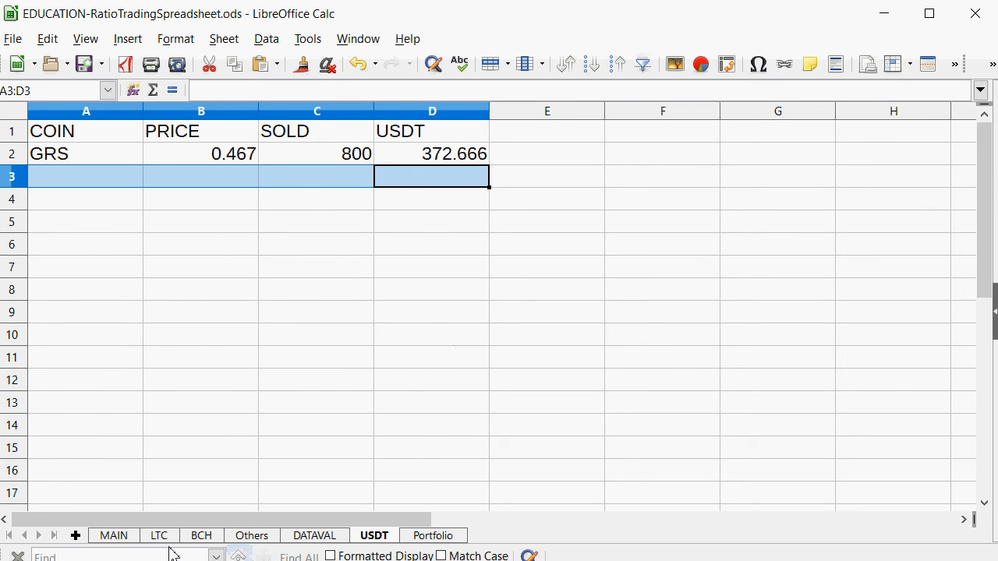
pyautogui.click(113, 536)
pyautogui.scroll(4, 428, 360)
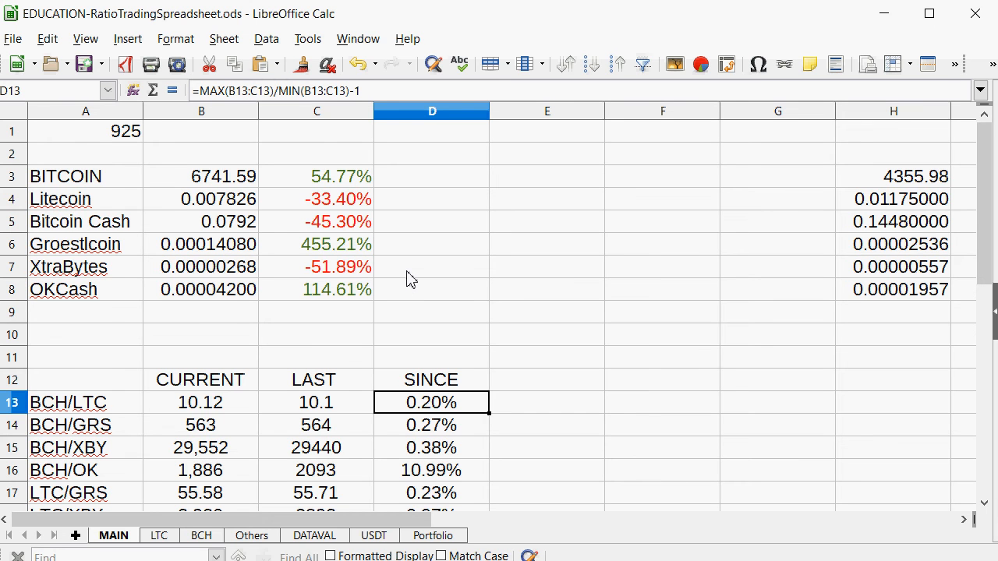
pyautogui.scroll(-3, 428, 285)
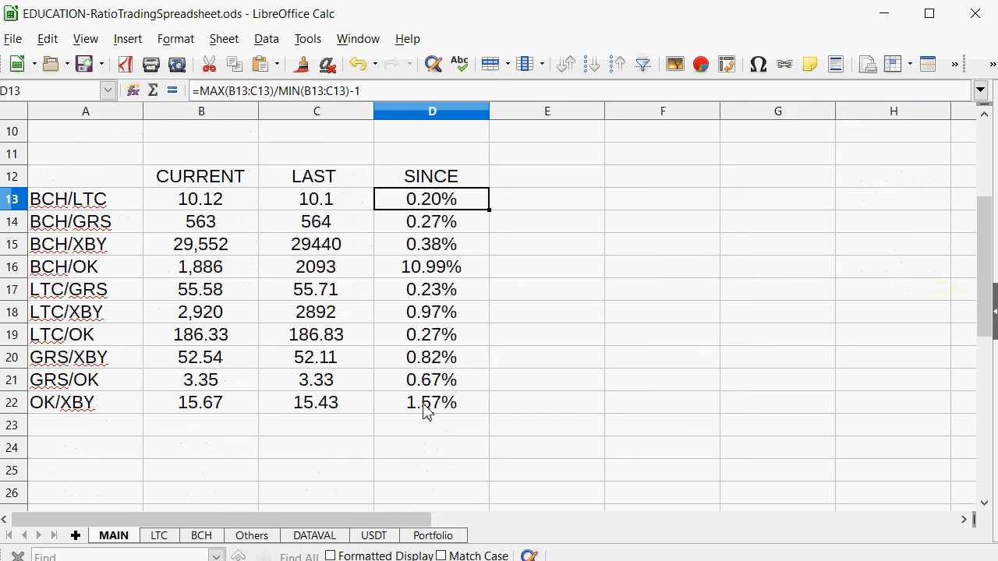
pyautogui.moveTo(423, 410); pyautogui.dragTo(78, 200)
pyautogui.scroll(3, 803, 205)
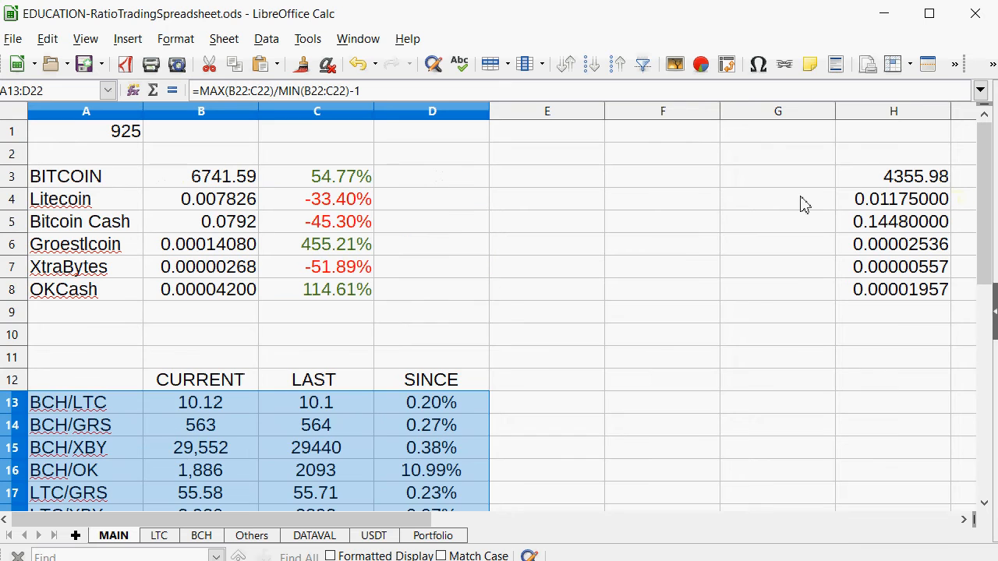
# Step: Switch to the gamprices file in Notepad and add a line reading done below the 6741.59 price block
pyautogui.hotkey('alt', 'Tab')
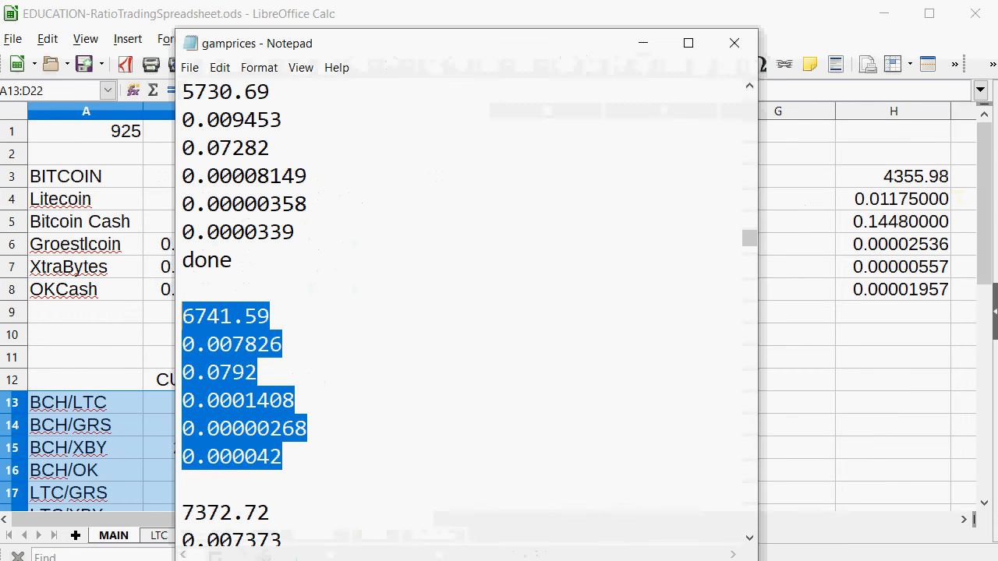
pyautogui.click(305, 451)
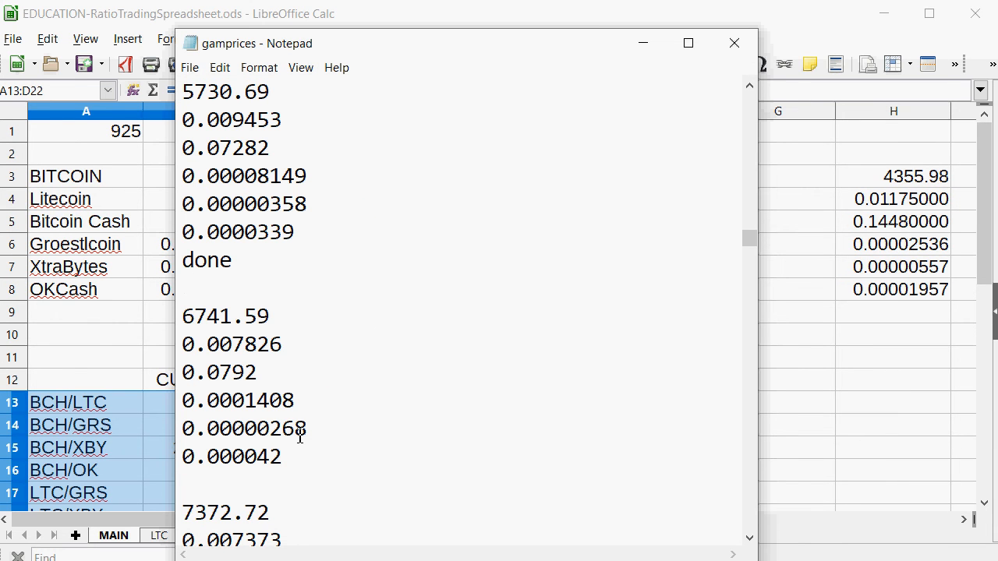
pyautogui.press('Return')
pyautogui.write('d')
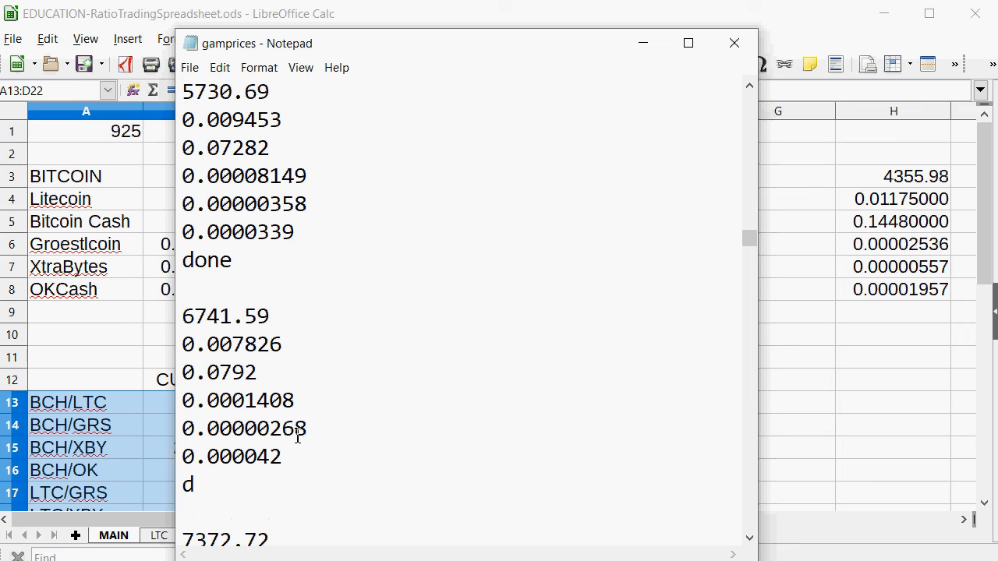
pyautogui.write('on3')
pyautogui.press('BackSpace')
pyautogui.write('e')
# Step: Look through the upcoming price blocks in gamprices, and return to the blocks starting with 6741.59 and 7372.72
pyautogui.scroll(-15, 390, 301)
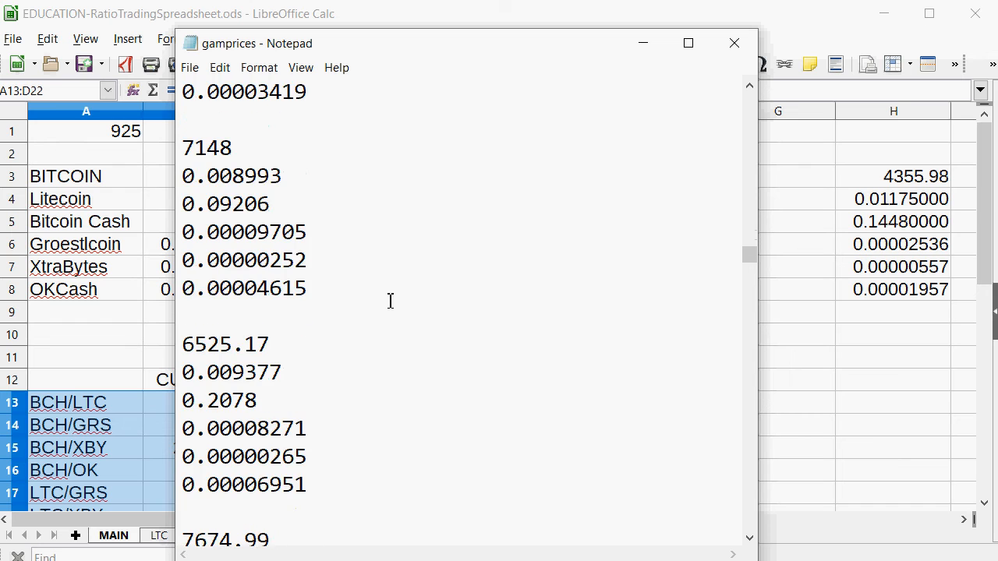
pyautogui.scroll(-7, 390, 301)
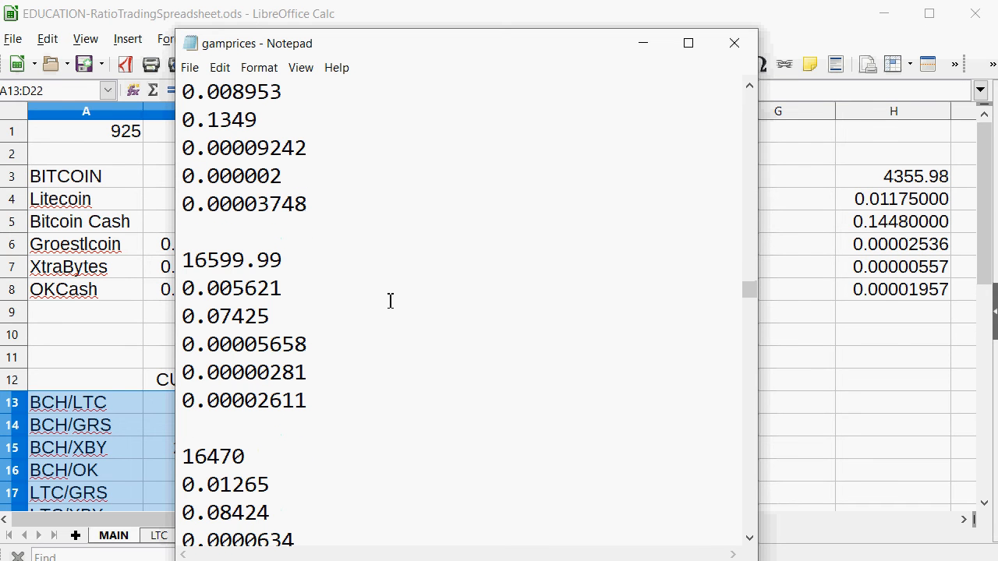
pyautogui.moveTo(311, 300); pyautogui.dragTo(172, 258)
pyautogui.click(388, 323)
pyautogui.scroll(15, 388, 322)
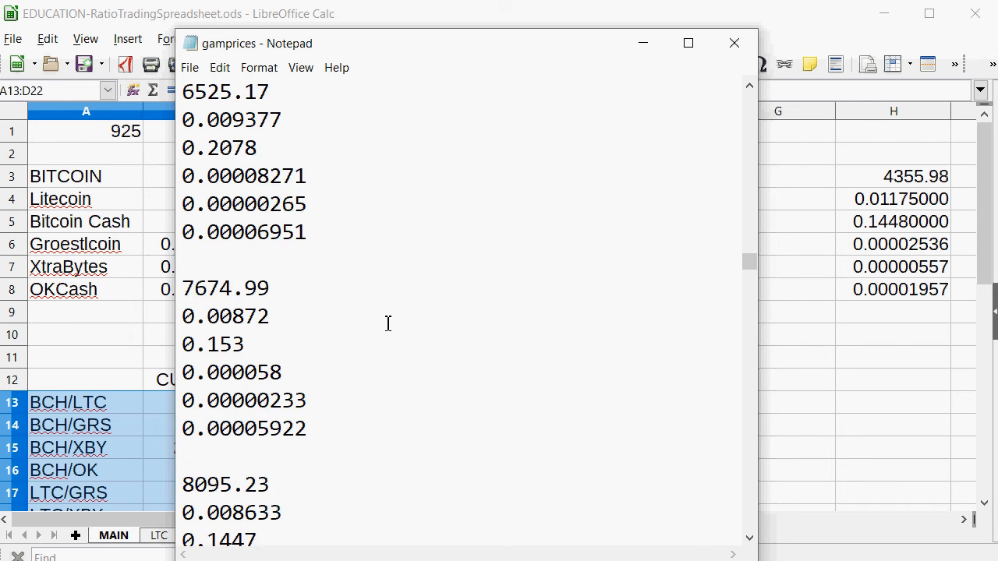
pyautogui.scroll(4, 388, 323)
pyautogui.scroll(-1, 368, 325)
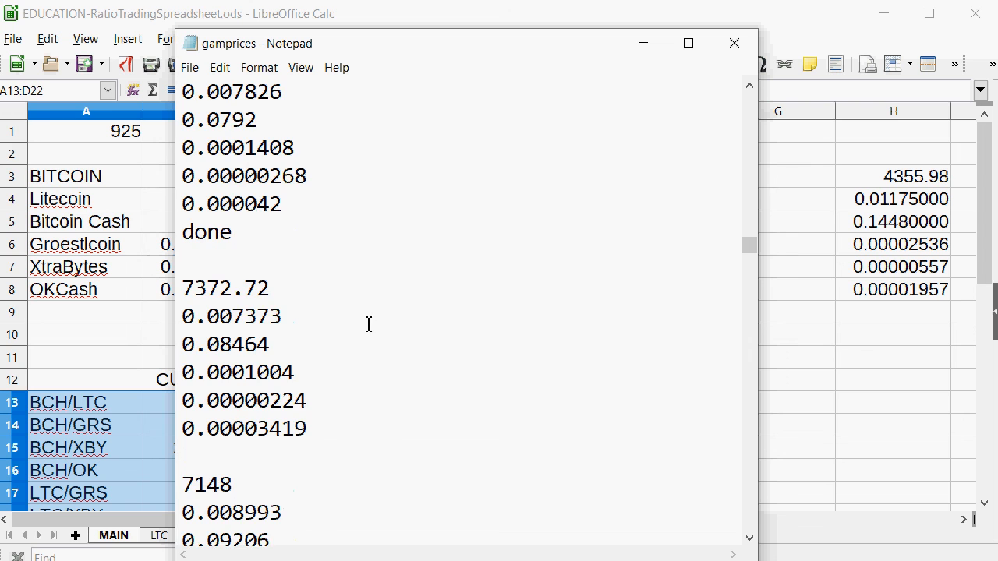
pyautogui.scroll(1, 356, 320)
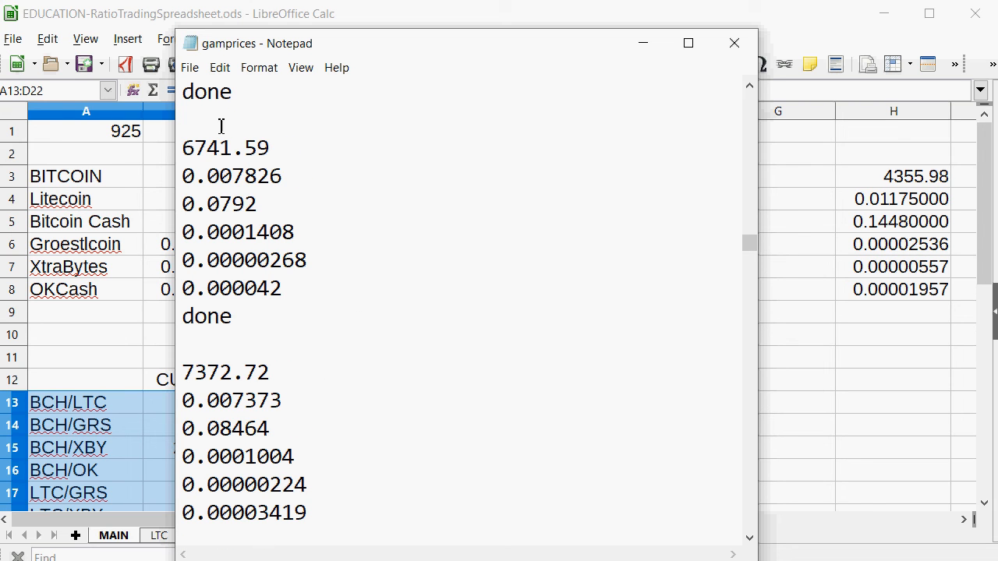
# Step: Compare the coin prices in the 6741.59 block with those in the 7372.72 block of gamprices line by line
pyautogui.moveTo(232, 172); pyautogui.dragTo(283, 174)
pyautogui.moveTo(232, 401); pyautogui.dragTo(293, 401)
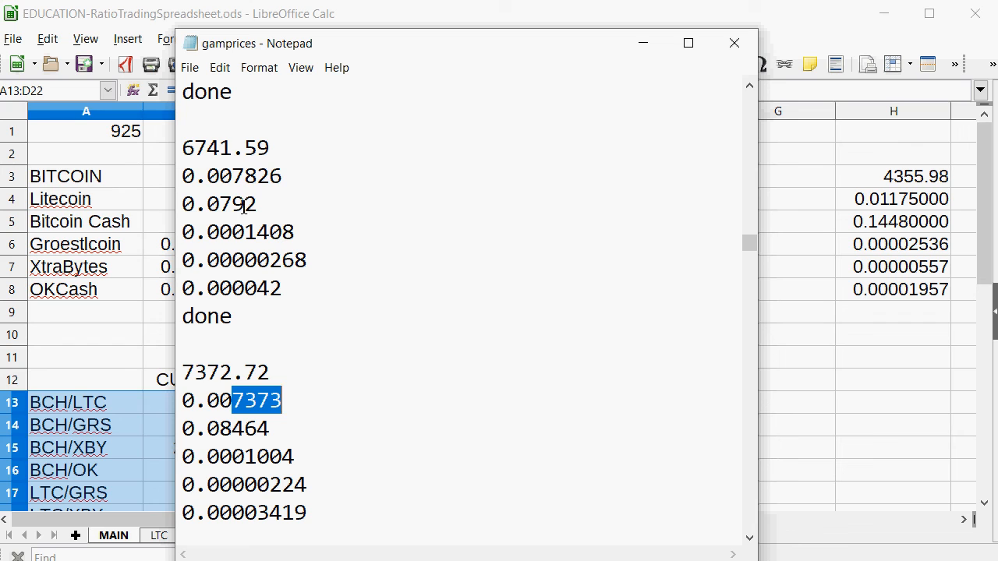
pyautogui.moveTo(220, 204); pyautogui.dragTo(255, 218)
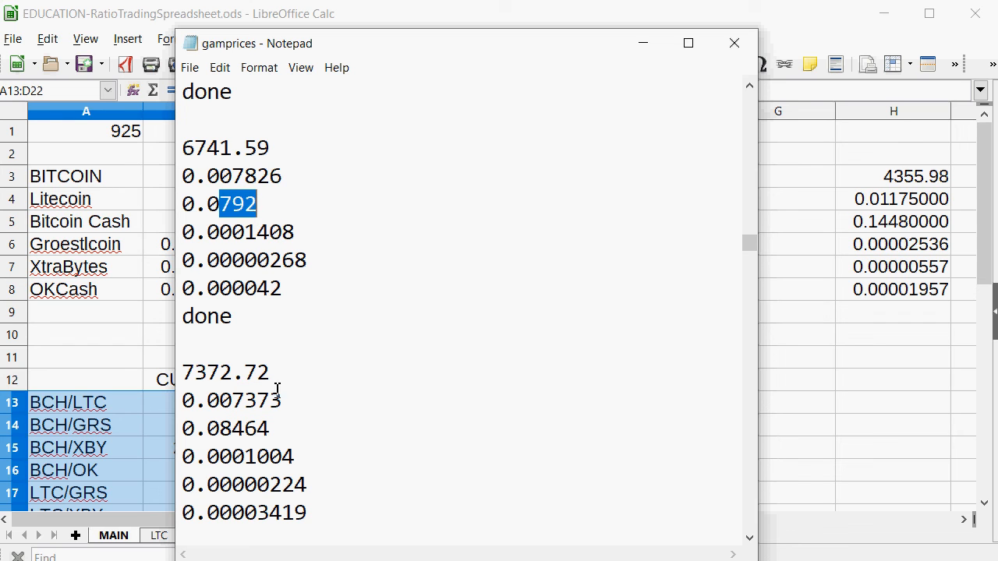
pyautogui.moveTo(277, 436); pyautogui.dragTo(231, 430)
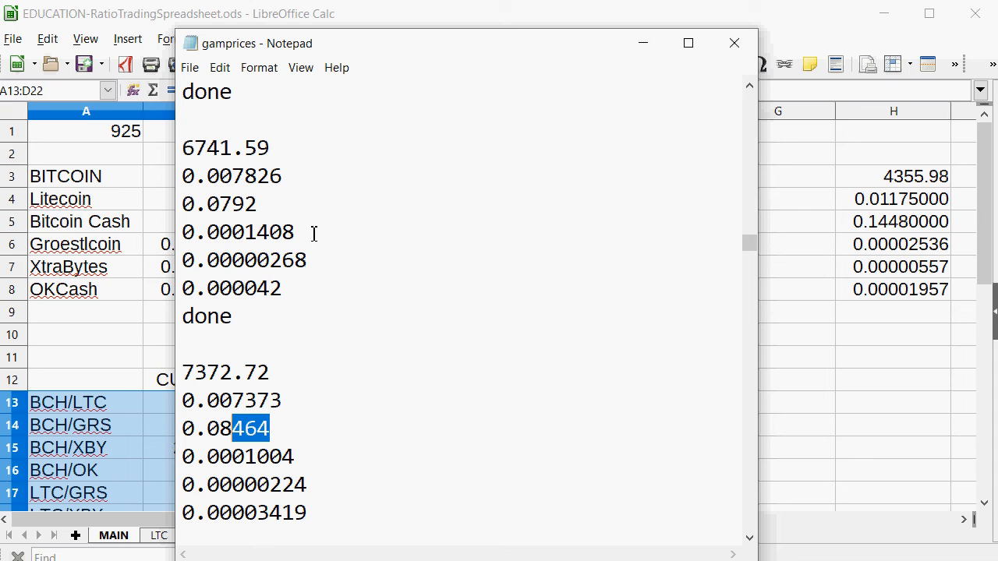
pyautogui.moveTo(314, 237); pyautogui.dragTo(244, 234)
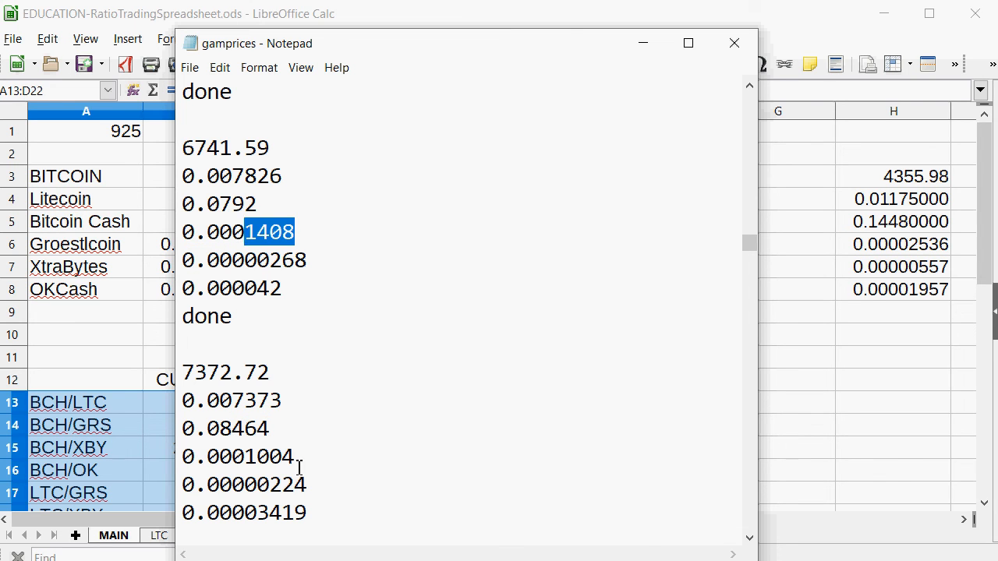
pyautogui.moveTo(299, 466); pyautogui.dragTo(249, 441)
pyautogui.click(338, 262)
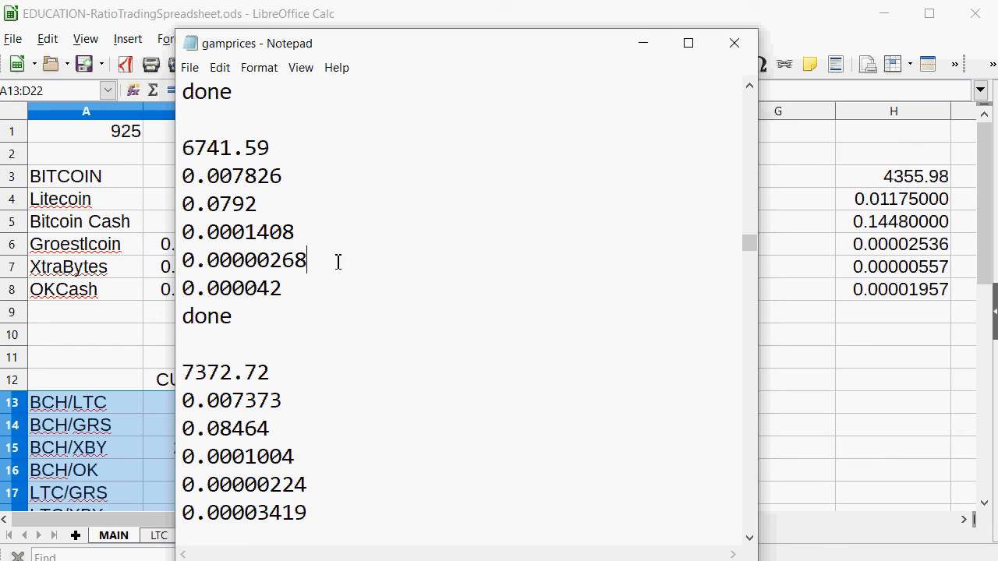
pyautogui.moveTo(338, 262); pyautogui.dragTo(272, 264)
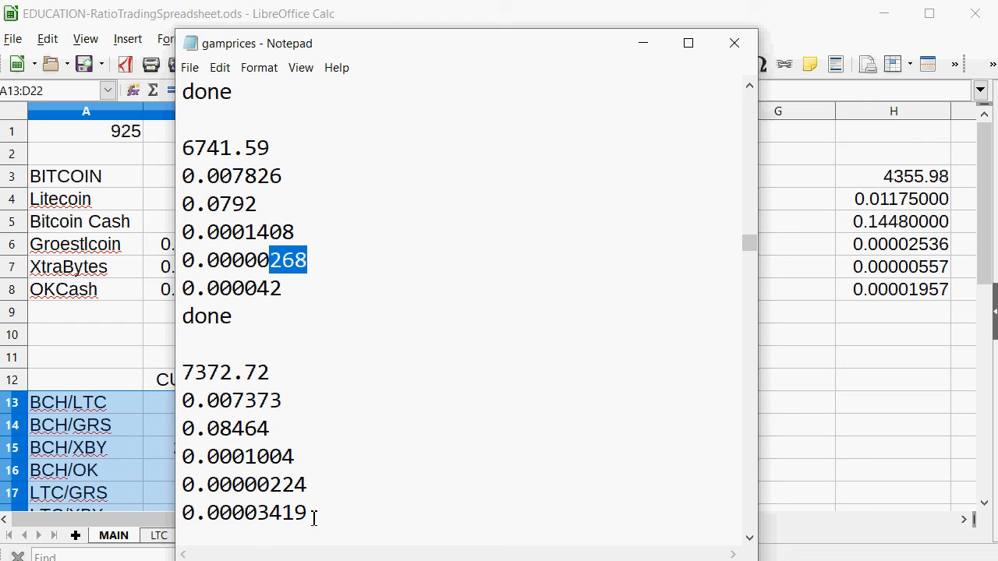
# Step: Copy the six prices of the 7372.72 block and paste them into the MAIN sheet from B3, accepting the text import settings
pyautogui.moveTo(314, 518); pyautogui.dragTo(180, 377)
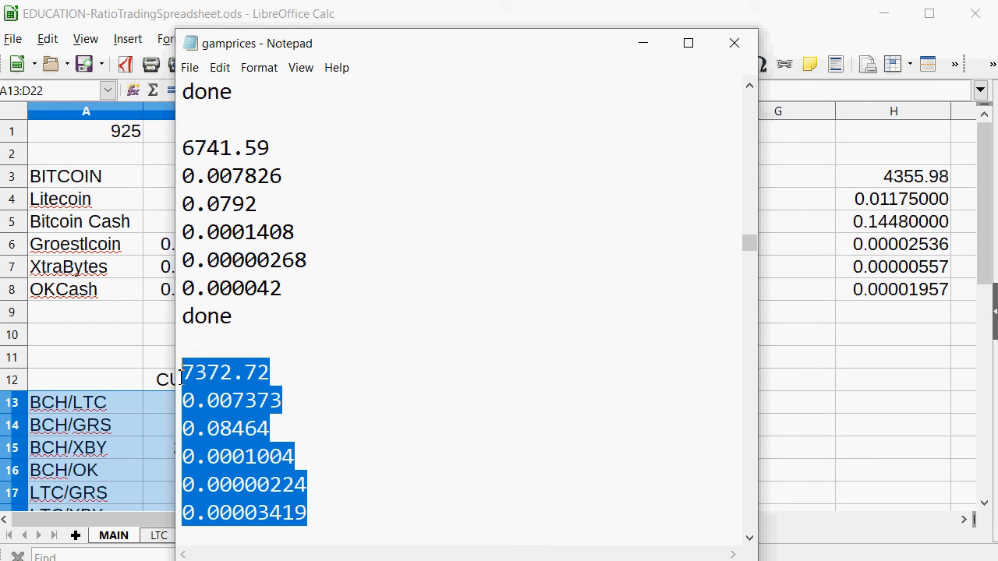
pyautogui.rightClick(227, 380)
pyautogui.click(257, 432)
pyautogui.click(119, 335)
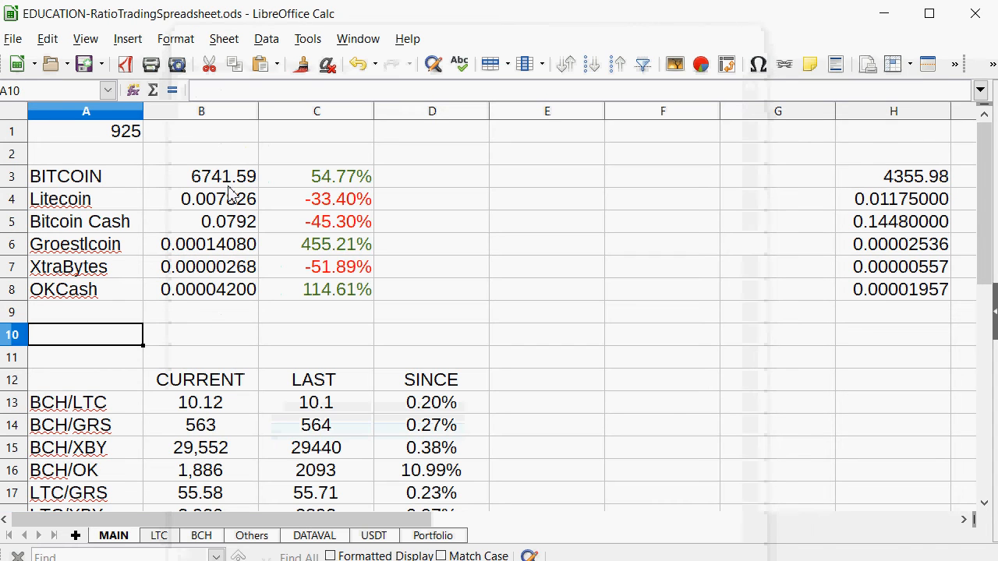
pyautogui.rightClick(223, 177)
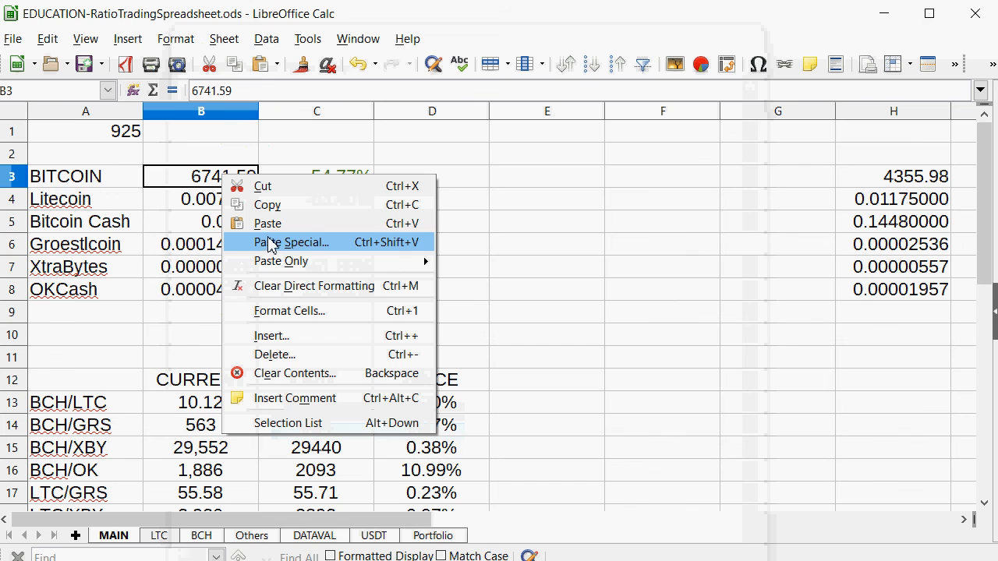
pyautogui.click(263, 224)
pyautogui.click(624, 537)
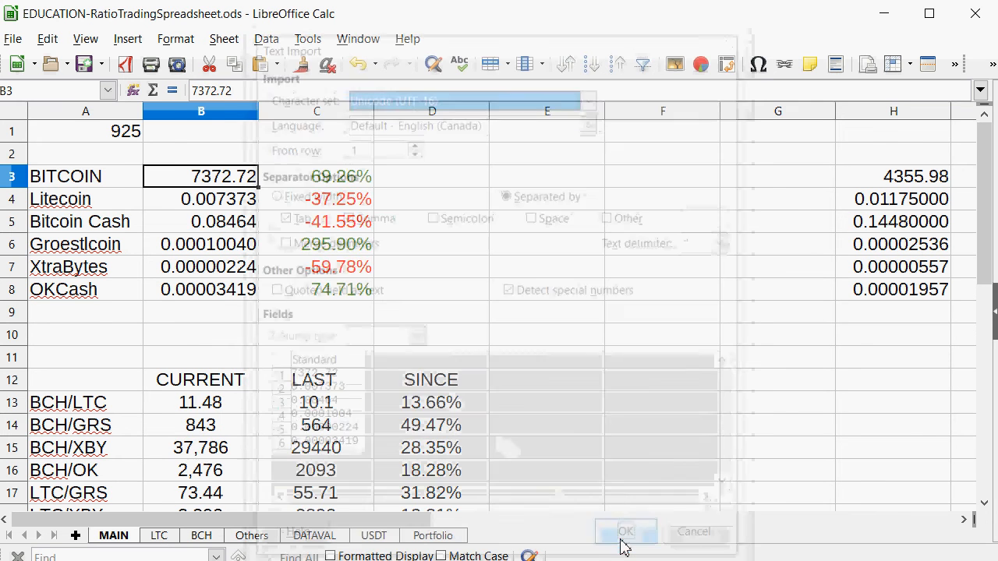
# Step: Review the BCH/GRS row in MAIN's ratio table, and compare the pair's current ratio with its Last Trade on the BCH sheet
pyautogui.scroll(-2, 528, 314)
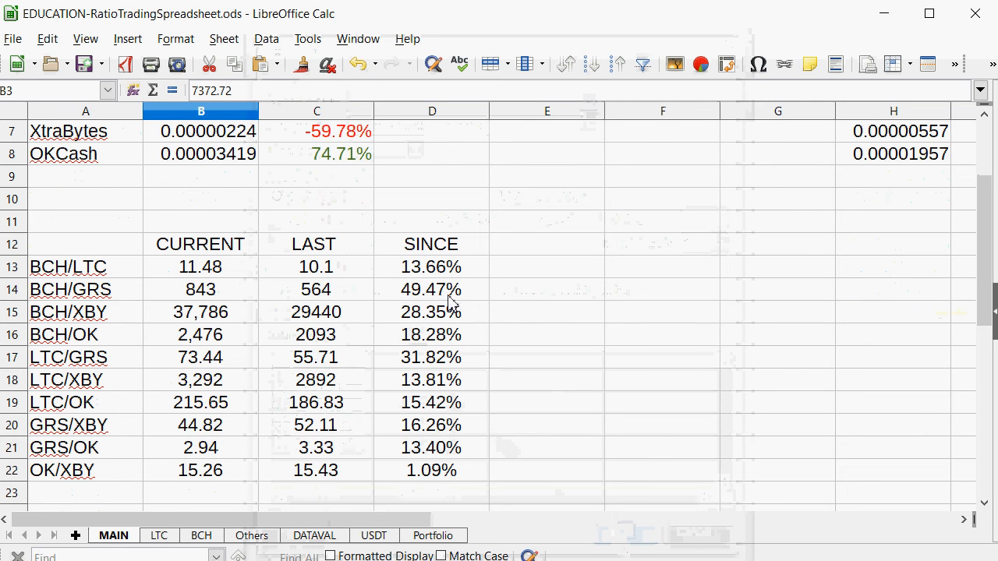
pyautogui.moveTo(448, 296); pyautogui.dragTo(72, 297)
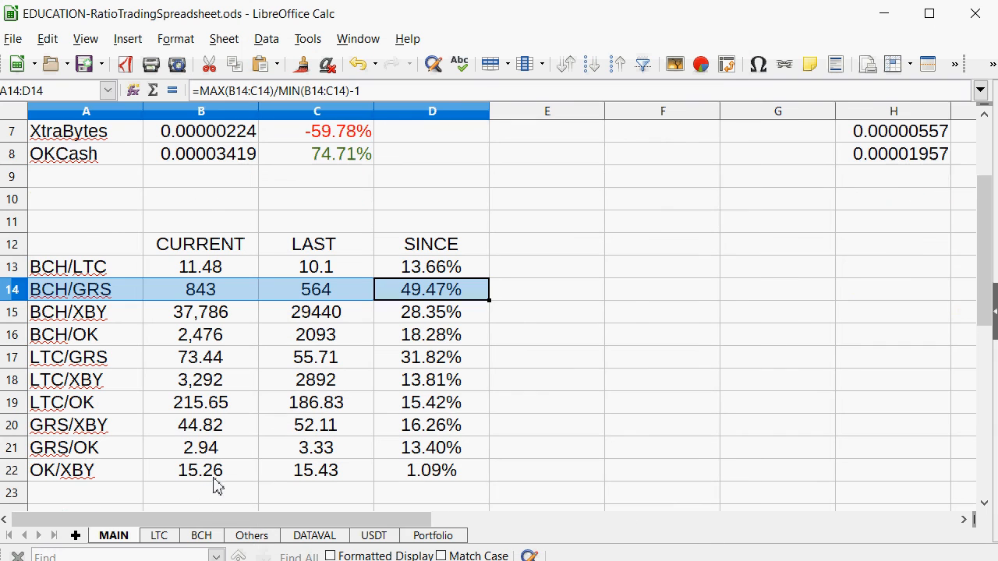
pyautogui.click(202, 536)
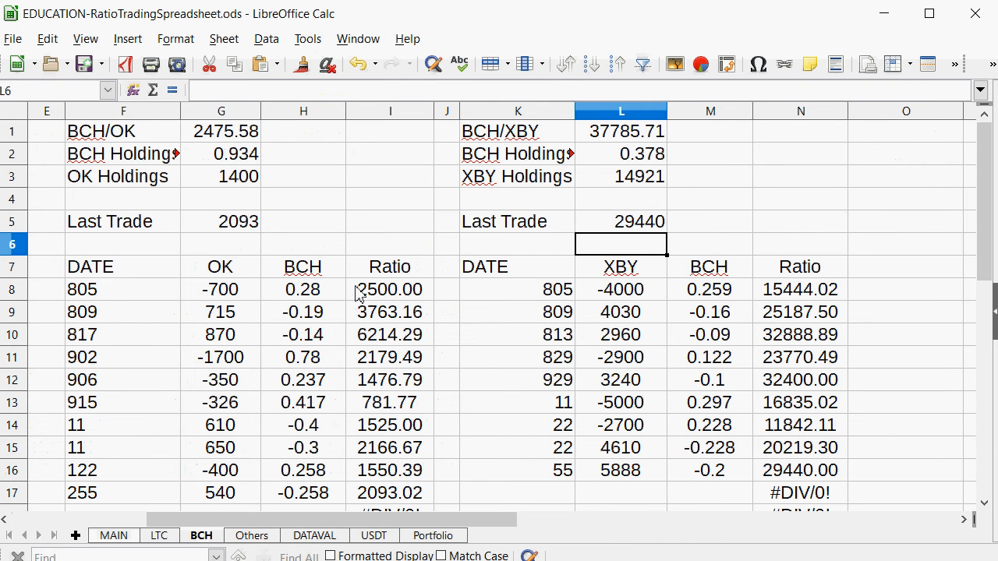
pyautogui.moveTo(265, 519); pyautogui.dragTo(92, 516)
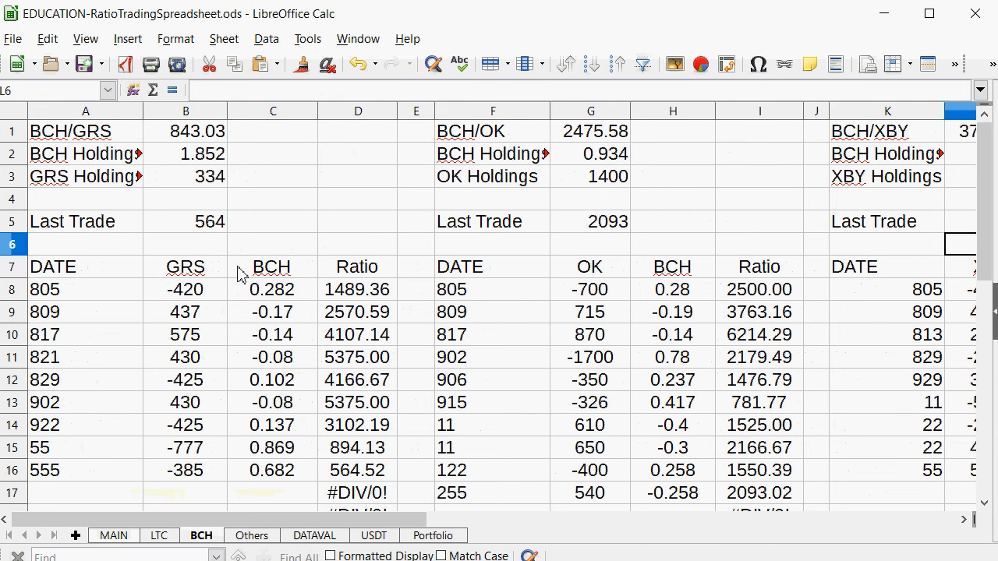
pyautogui.click(218, 242)
pyautogui.click(221, 227)
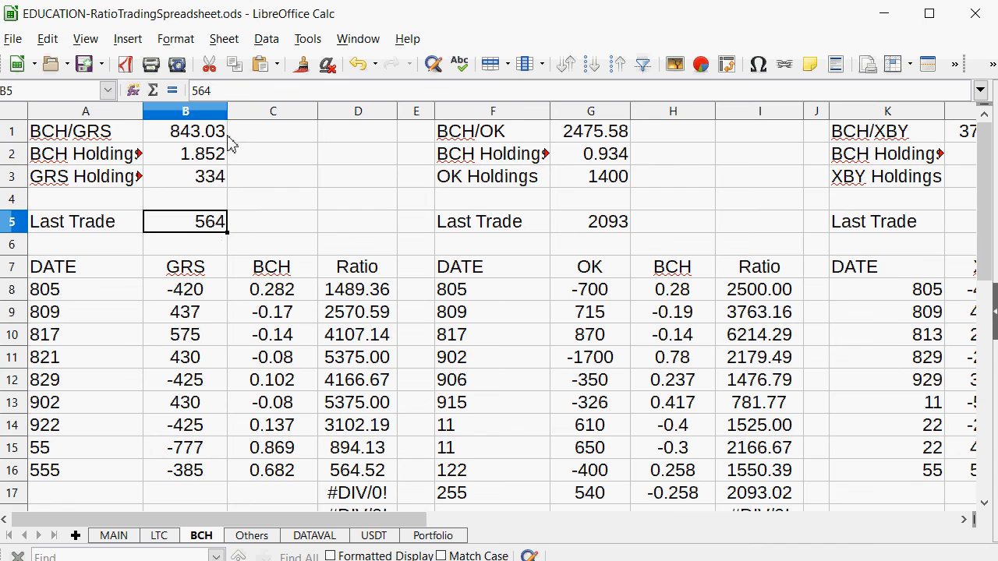
pyautogui.click(201, 139)
# Step: Examine the recent BCH/GRS trades in C15:C16 and the pair's BCH Holdings, and check the coin prices in MAIN
pyautogui.scroll(-2, 218, 320)
pyautogui.scroll(2, 217, 322)
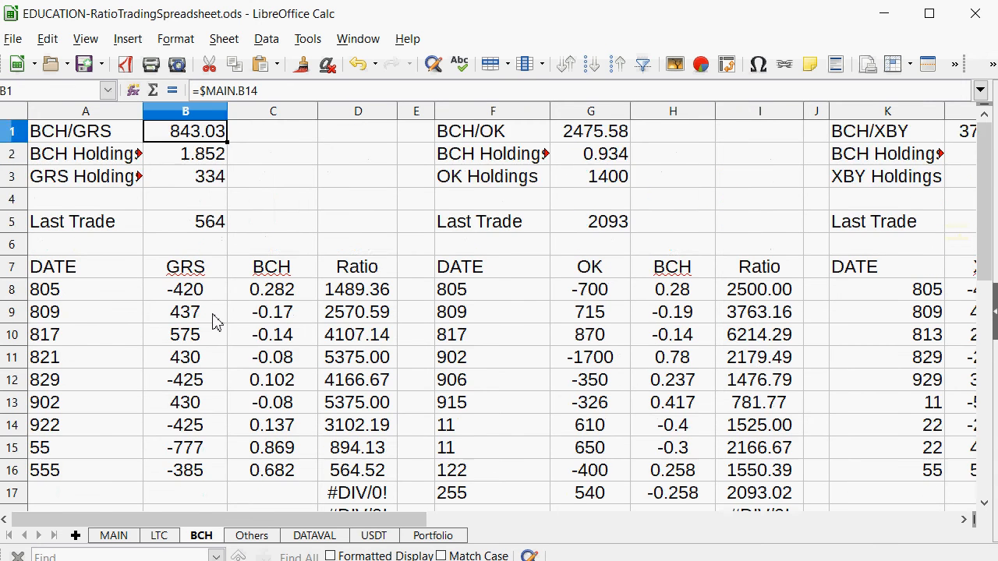
pyautogui.scroll(-1, 301, 429)
pyautogui.moveTo(285, 407); pyautogui.dragTo(262, 383)
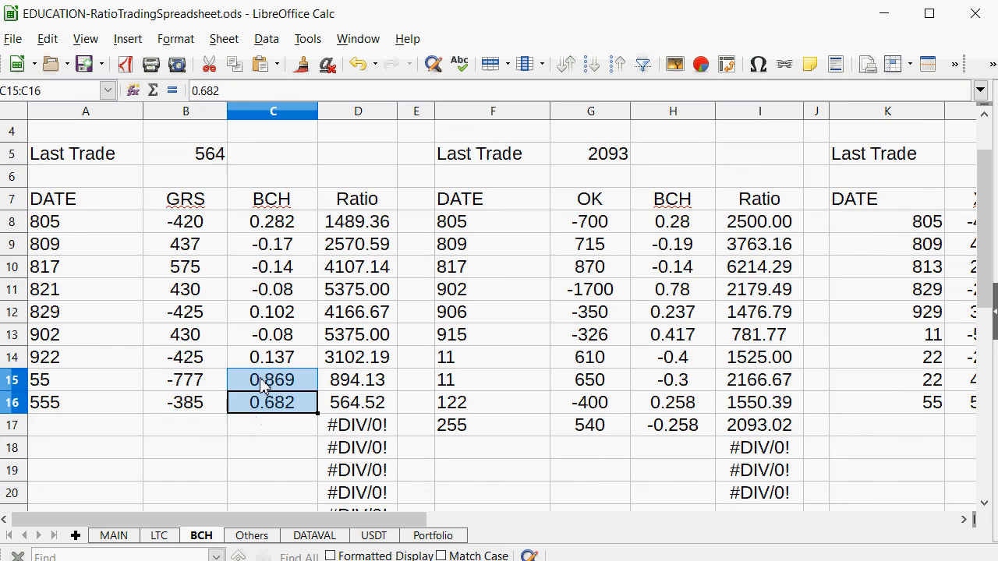
pyautogui.click(242, 452)
pyautogui.scroll(3, 31, 234)
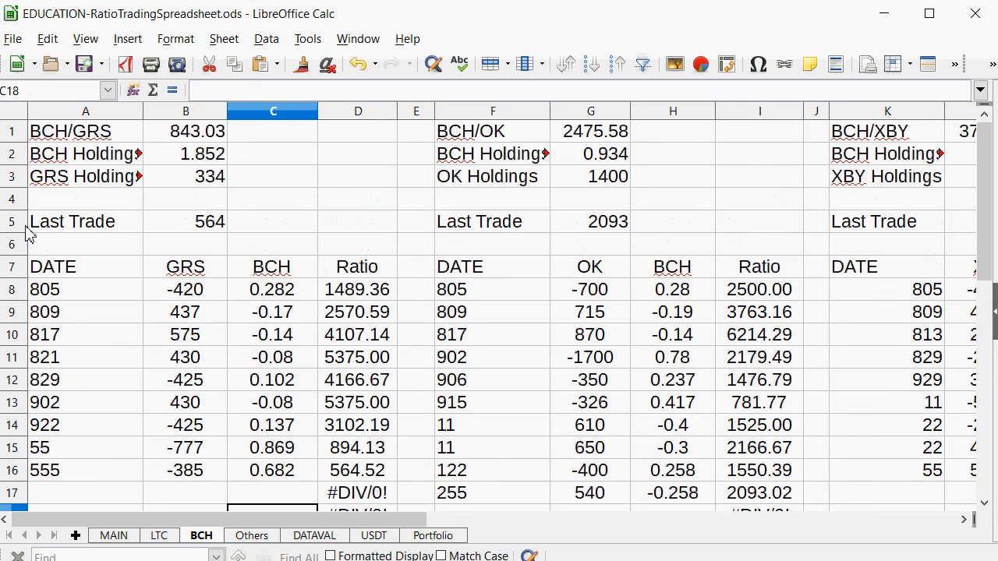
pyautogui.click(178, 156)
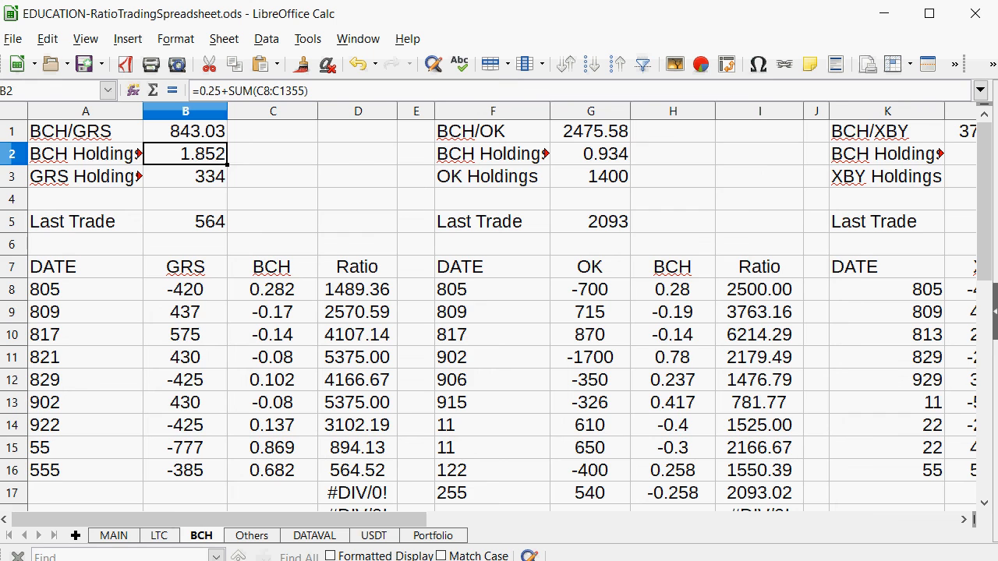
pyautogui.click(110, 537)
pyautogui.scroll(2, 262, 162)
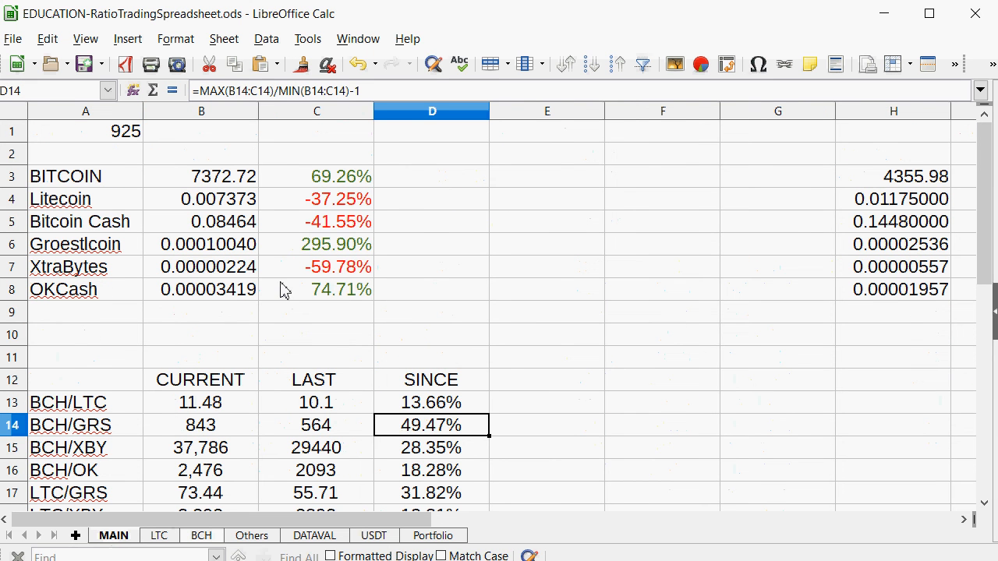
# Step: Enter a BCH amount of -0.5 in C17 of the BCH/GRS trade table on the BCH sheet
pyautogui.click(214, 537)
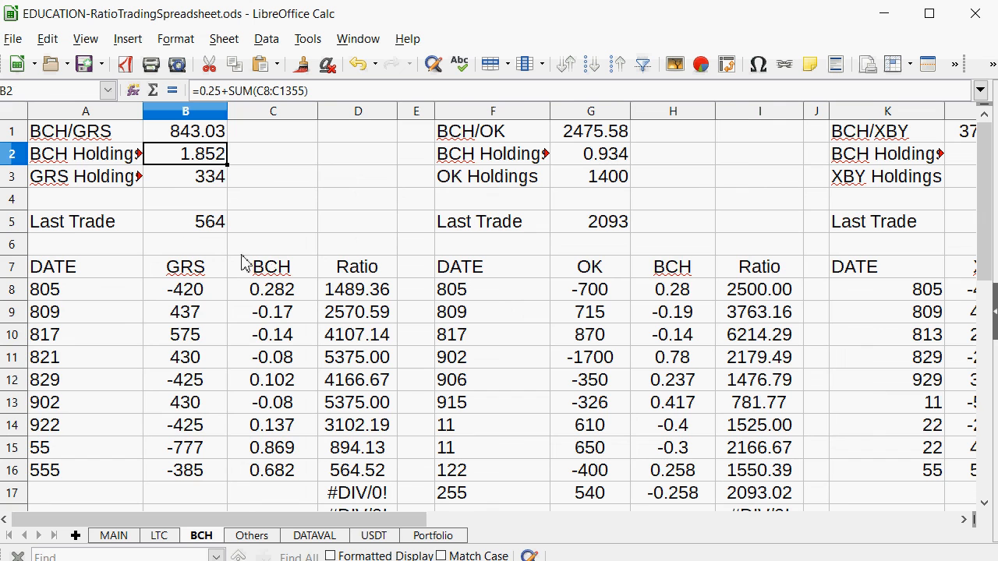
pyautogui.scroll(-2, 265, 312)
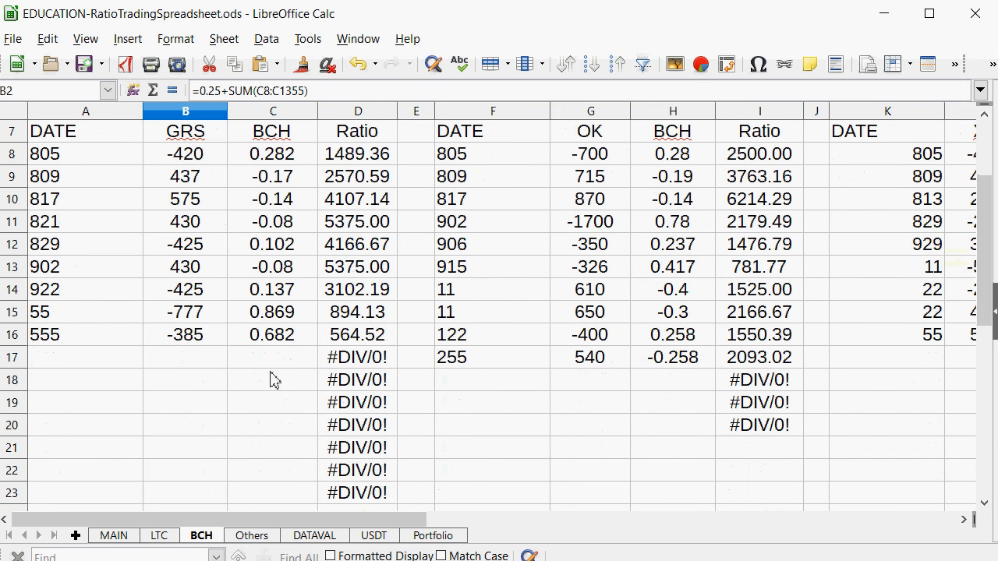
pyautogui.click(285, 378)
pyautogui.click(284, 363)
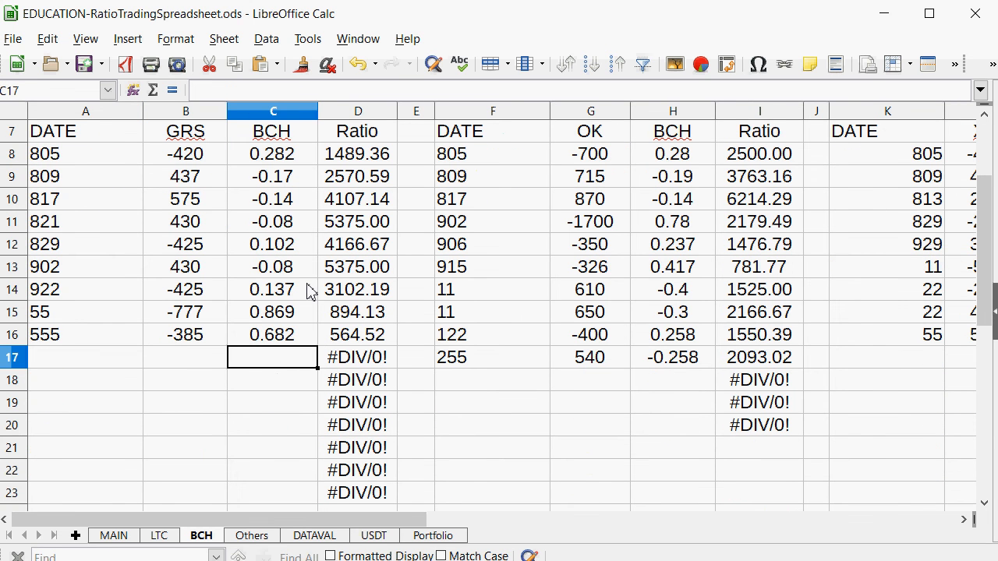
pyautogui.write('-0.5')
pyautogui.press('Return')
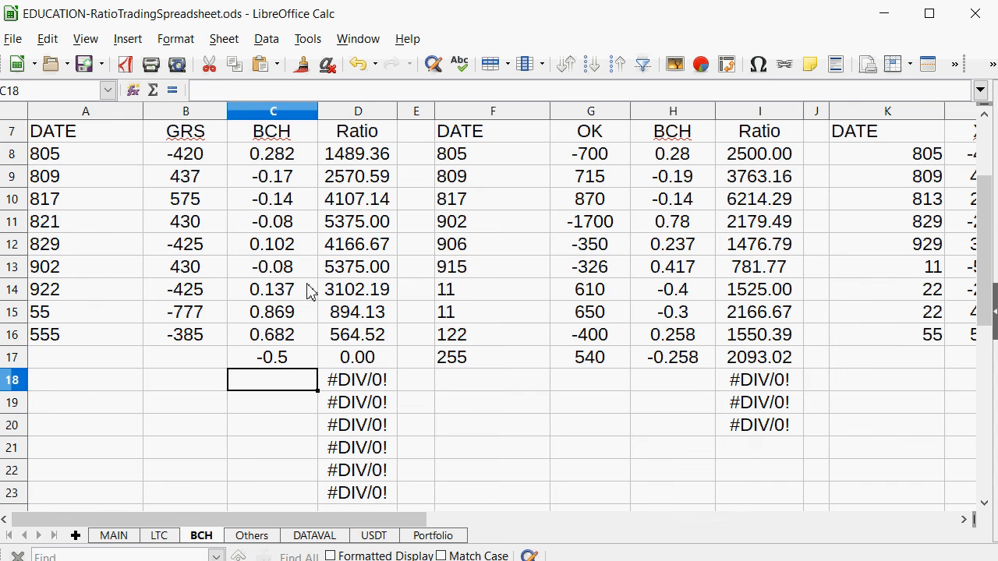
# Step: Complete the BCH/GRS trade in row 17 with a GRS amount of 420 and the date 566
pyautogui.scroll(2, 446, 184)
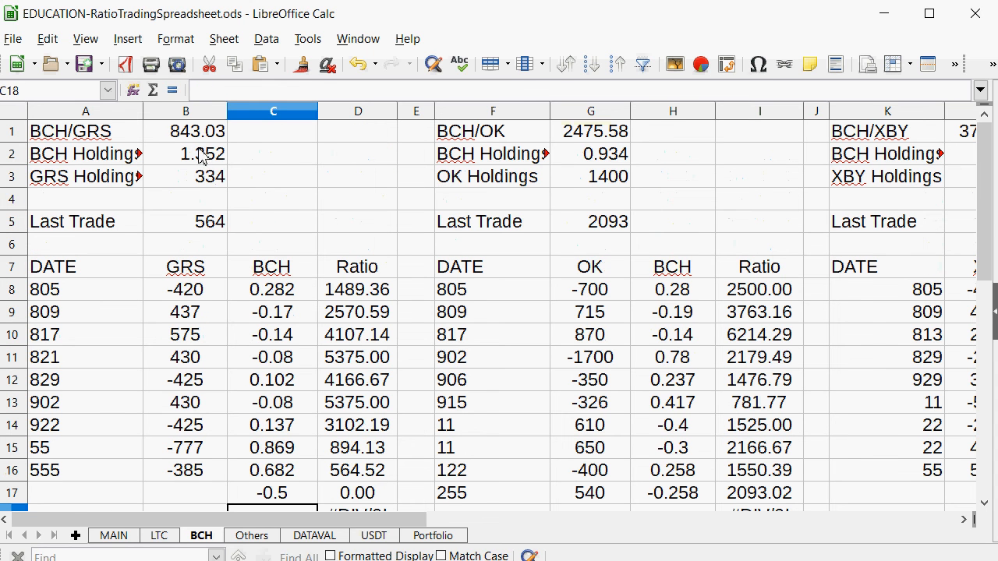
pyautogui.scroll(-2, 224, 234)
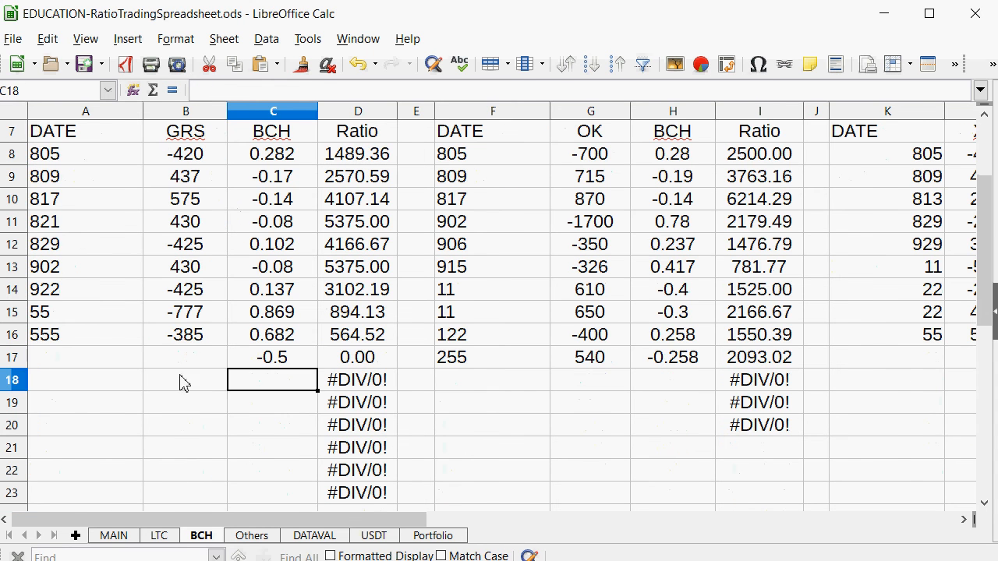
pyautogui.click(205, 357)
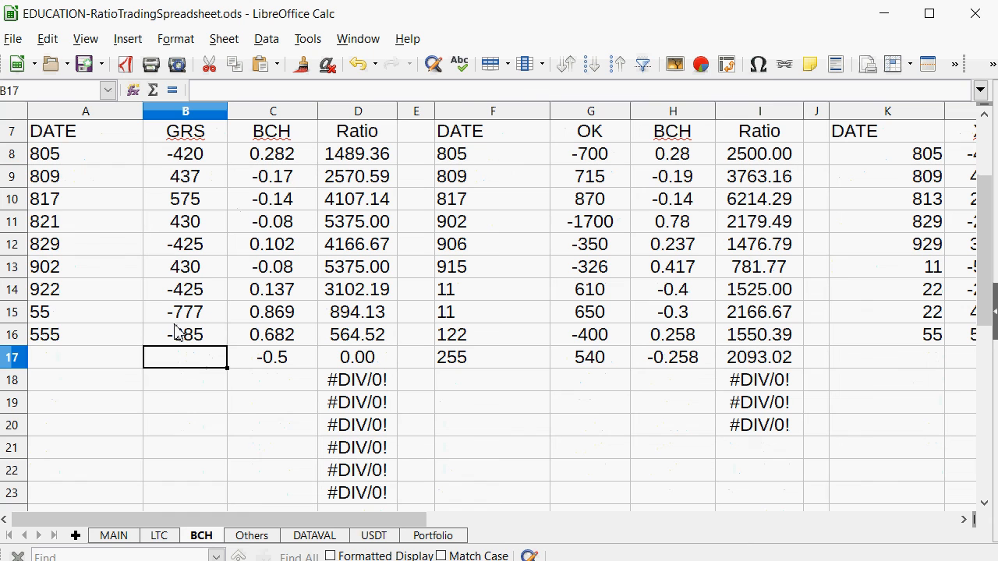
pyautogui.write('420')
pyautogui.press('Left')
pyautogui.write('566')
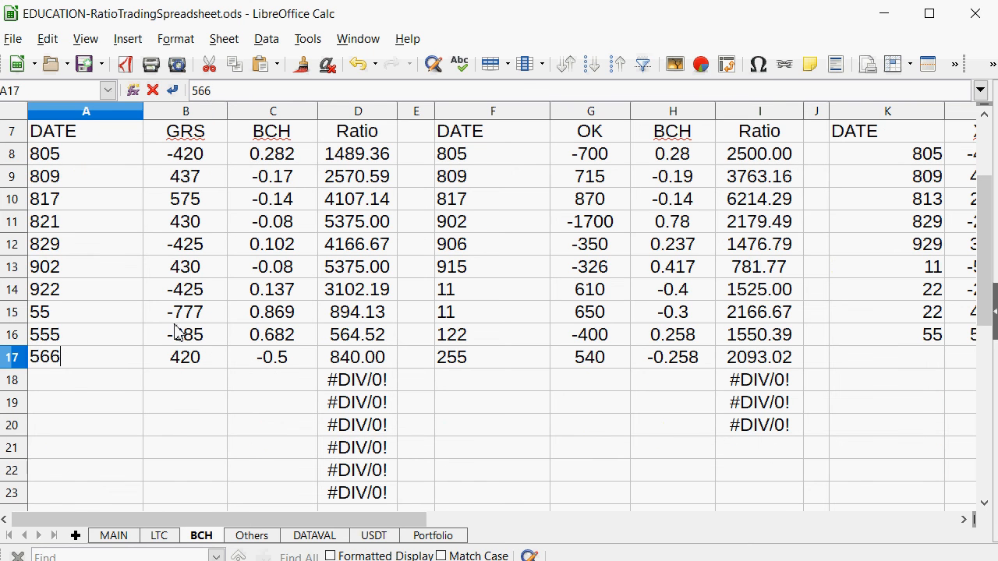
pyautogui.press('Up')
# Step: Set the BCH/GRS Last Trade value in B5 to 840
pyautogui.hotkey('ctrl', 'Home')
pyautogui.press('Right')
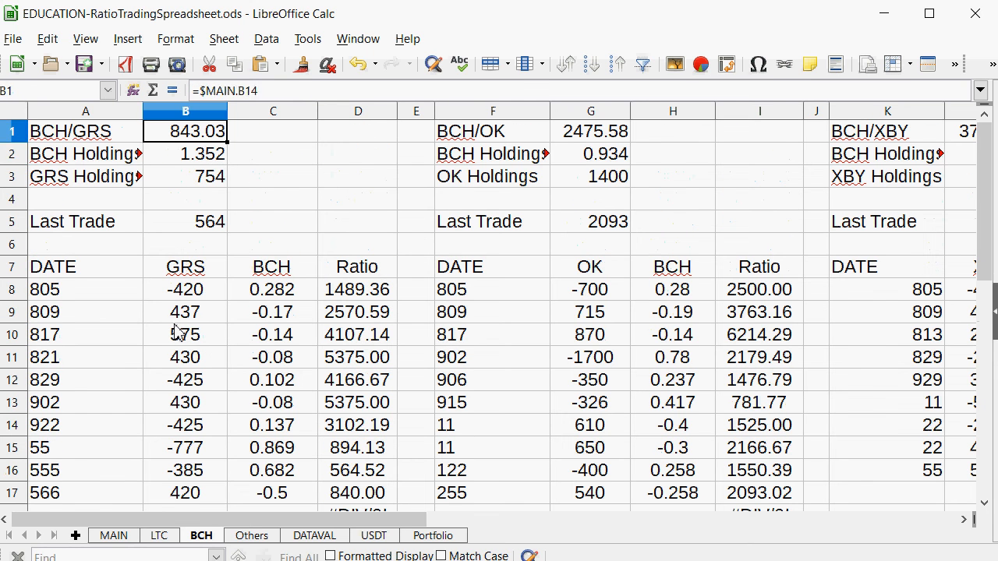
pyautogui.press('Down')
pyautogui.press('Down')
pyautogui.press('Down')
pyautogui.press('Down')
pyautogui.write('840')
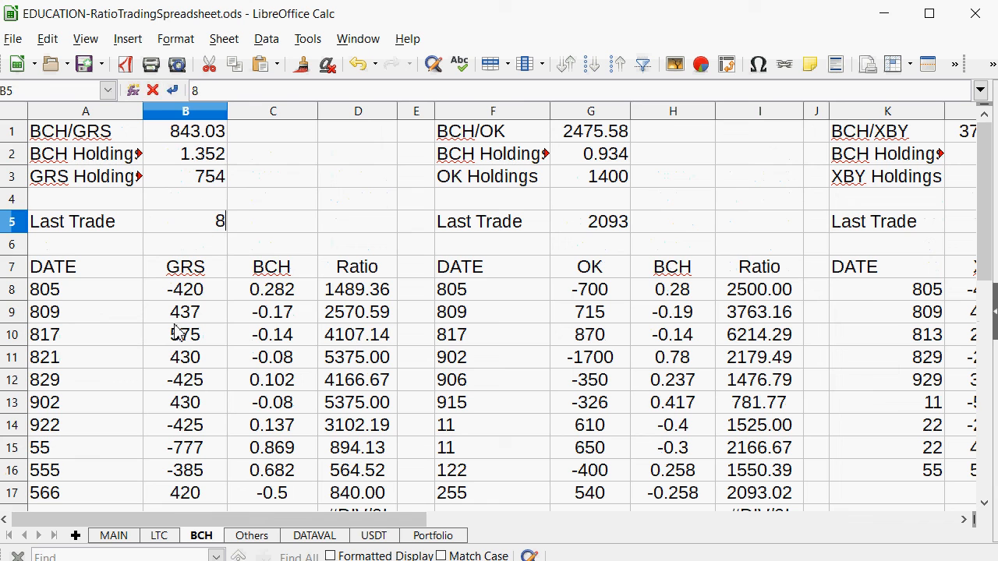
pyautogui.press('Return')
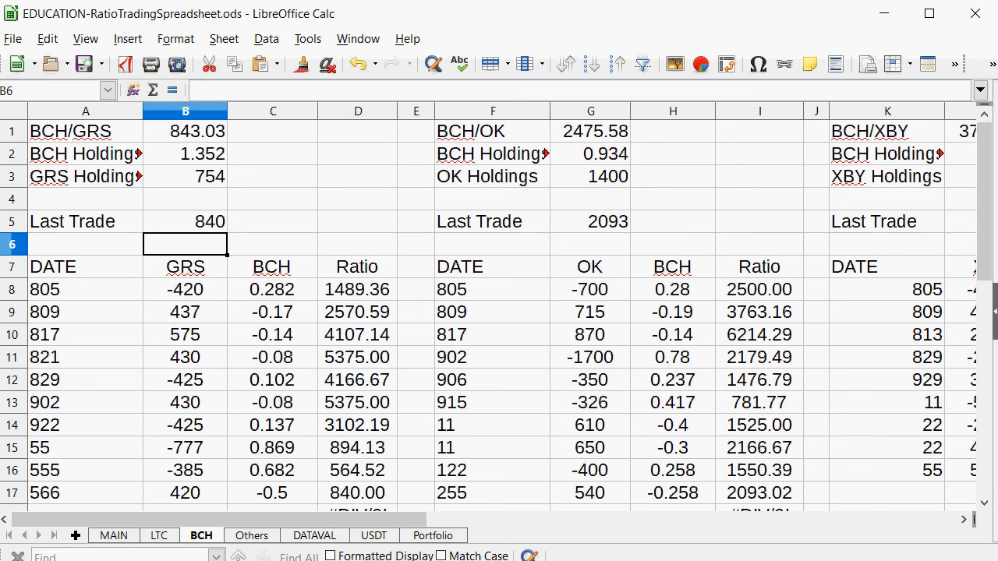
# Step: Review the updated ratio table in MAIN, paying attention to the LTC/GRS row, and open the LTC sheet
pyautogui.click(109, 536)
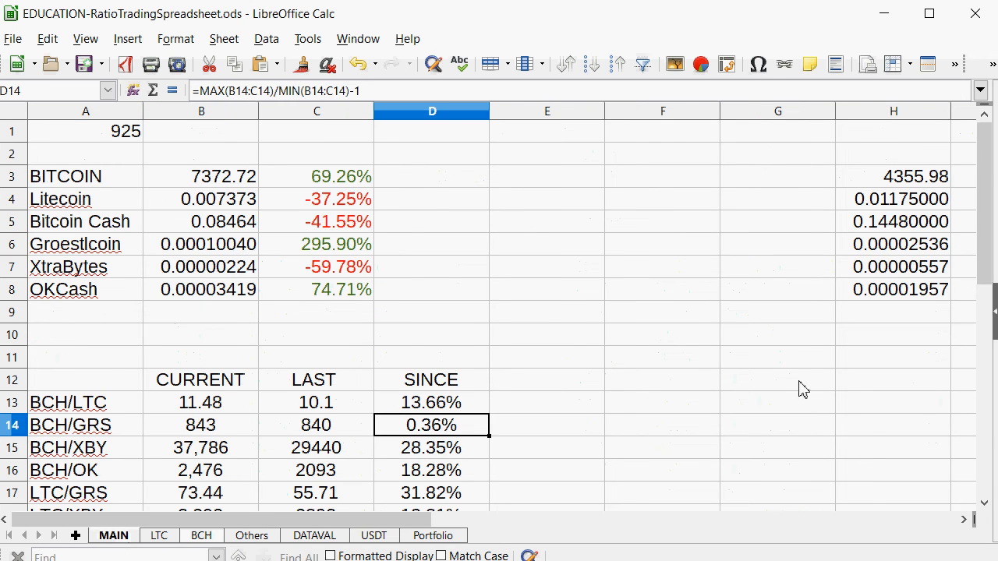
pyautogui.scroll(-2, 588, 359)
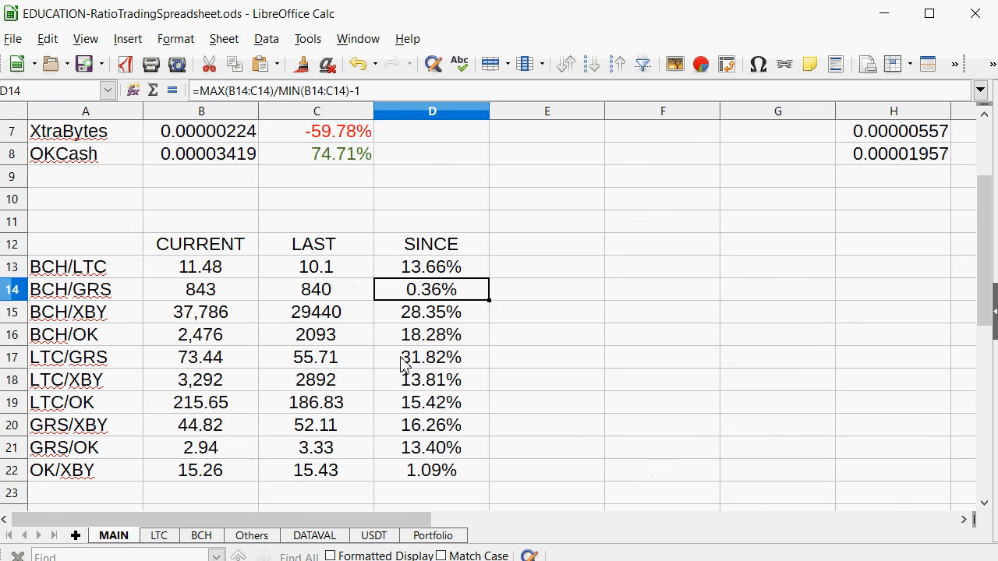
pyautogui.moveTo(403, 364); pyautogui.dragTo(83, 374)
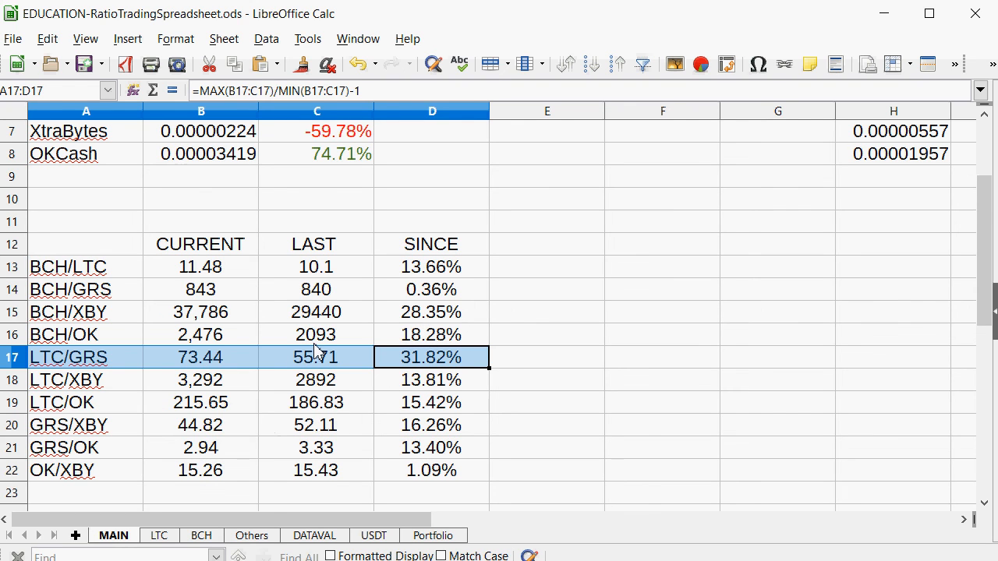
pyautogui.click(160, 536)
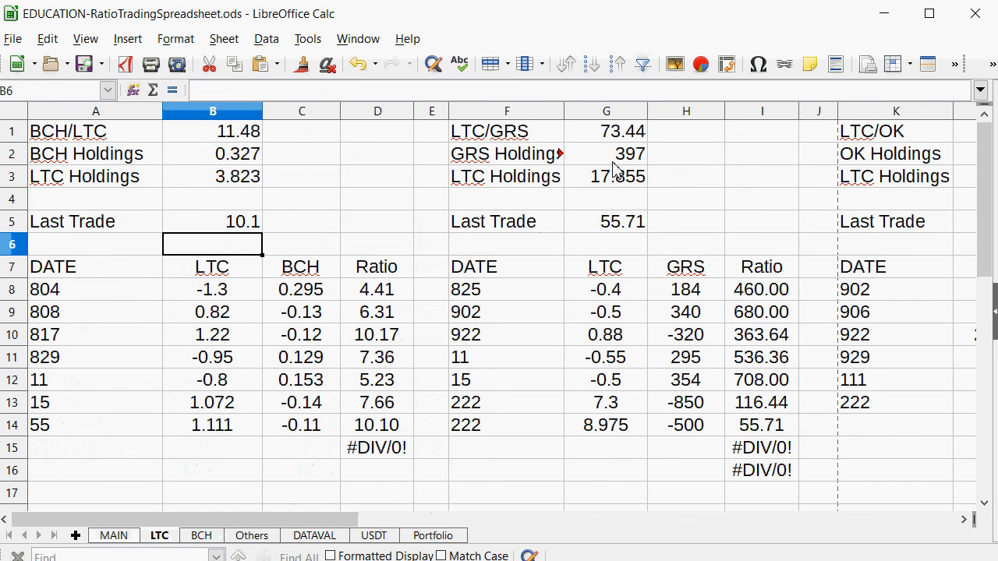
# Step: Start the LTC/GRS trade in row 15 of the LTC sheet with the date 885 and an LTC amount of -4.5
pyautogui.click(595, 184)
pyautogui.moveTo(611, 408); pyautogui.dragTo(617, 430)
pyautogui.click(505, 457)
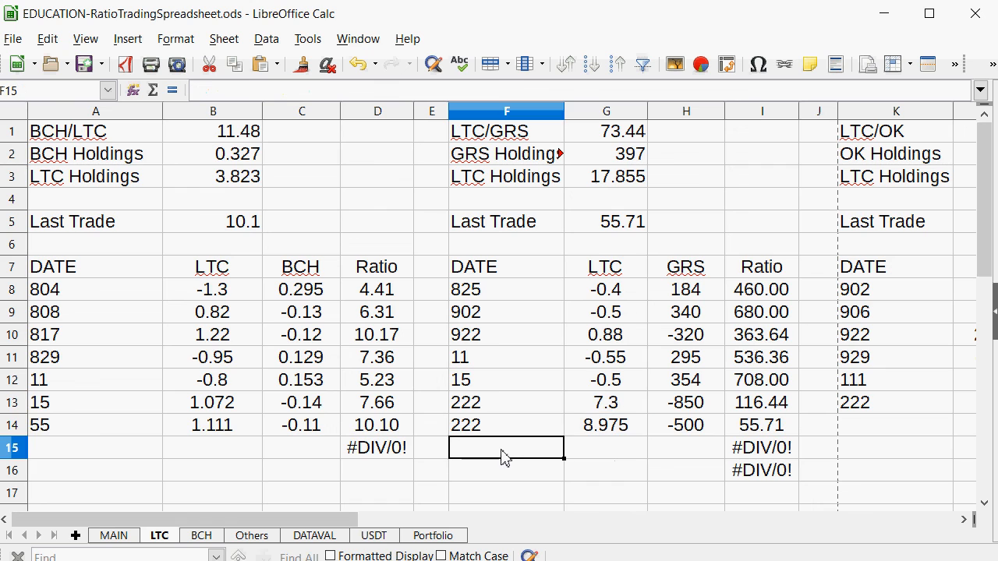
pyautogui.write('885')
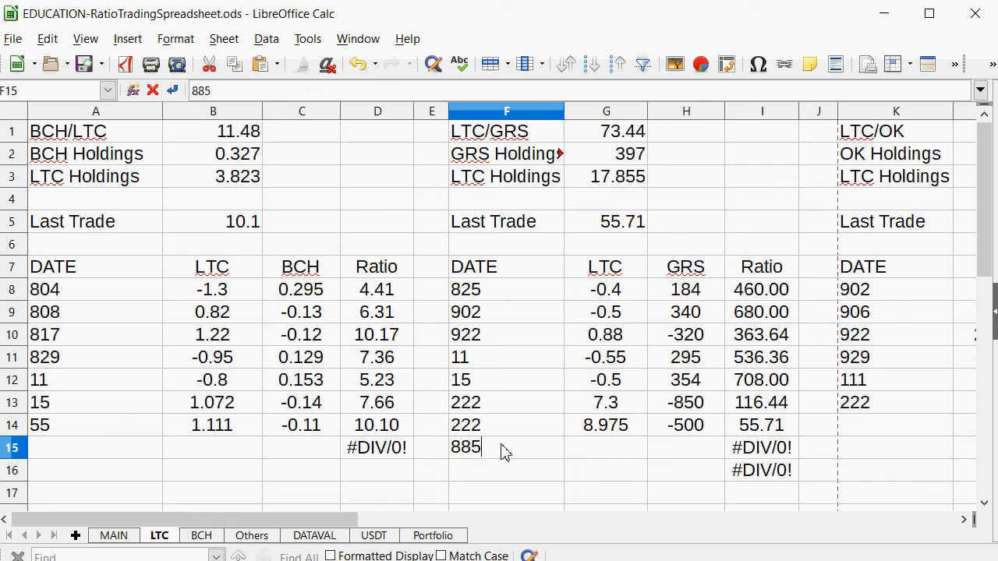
pyautogui.press('Return')
pyautogui.press('Right')
pyautogui.press('Up')
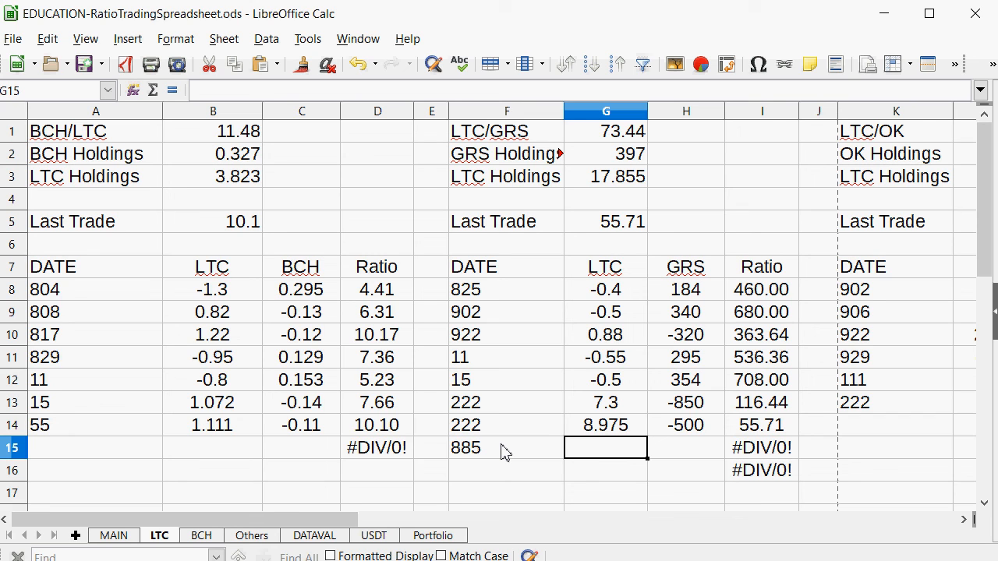
pyautogui.write('-4.')
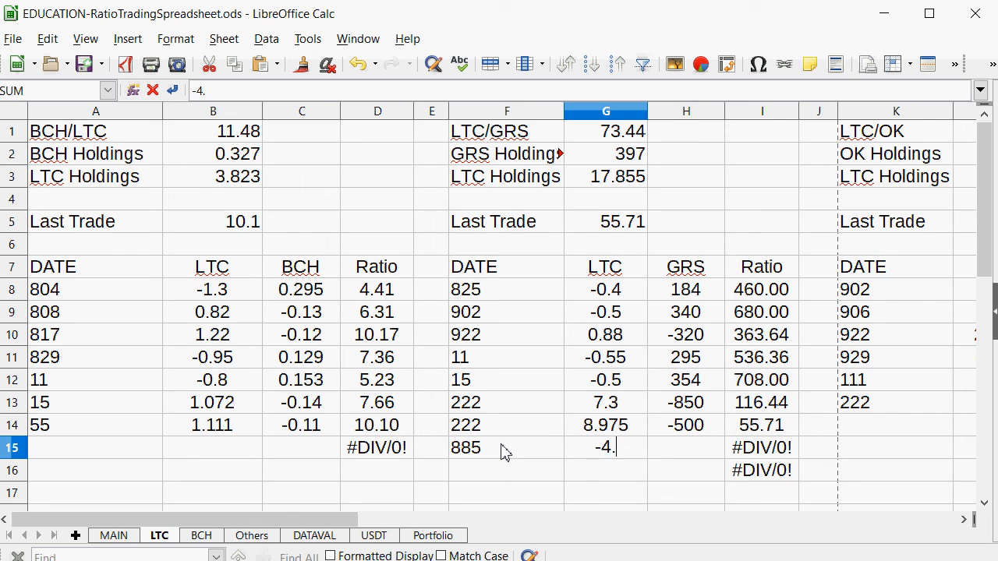
pyautogui.write('5')
pyautogui.press('Return')
pyautogui.press('Up')
# Step: Calculate the matching GRS amount in H15 with the formula =G15*73.44
pyautogui.press('Right')
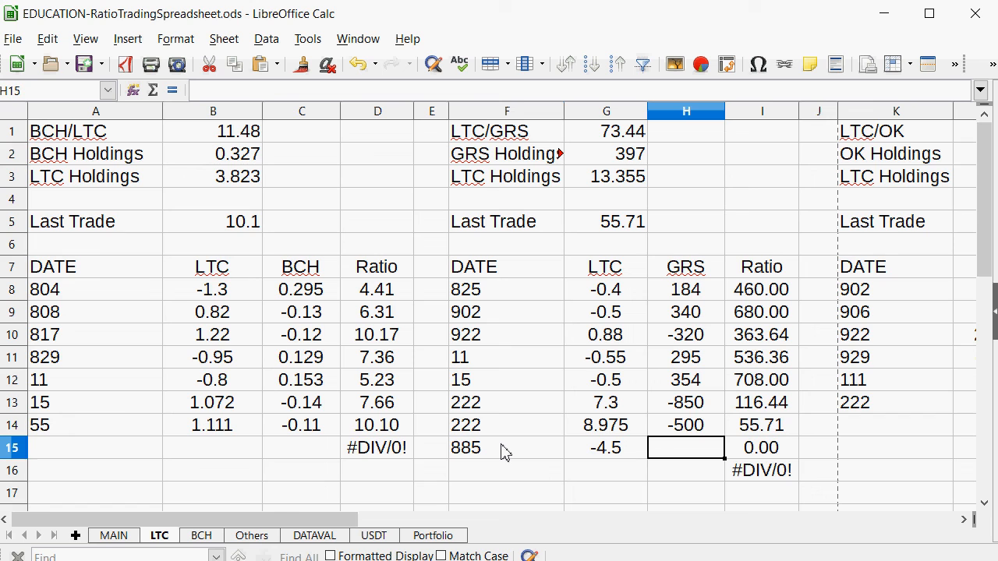
pyautogui.write('=')
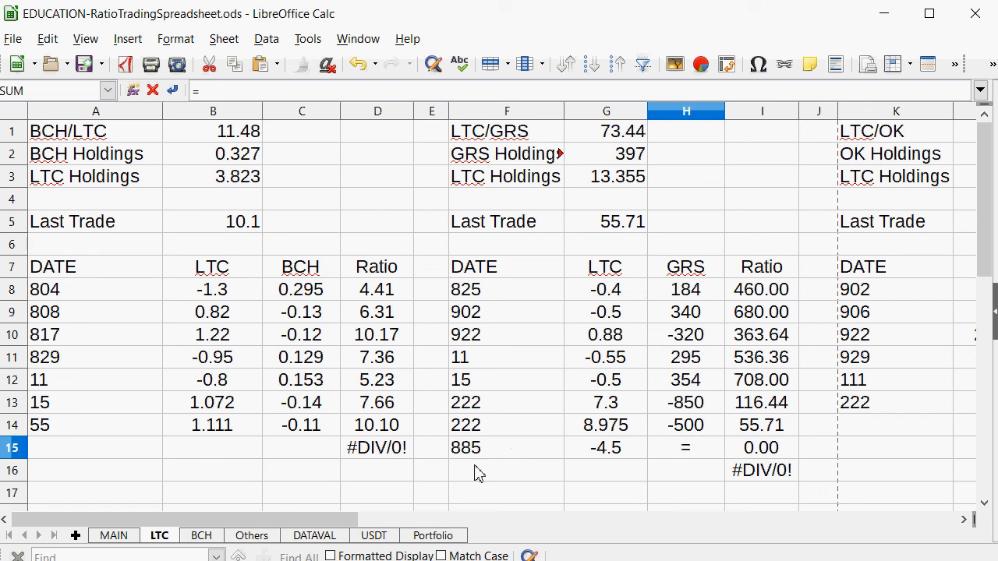
pyautogui.click(614, 459)
pyautogui.write('*73.44')
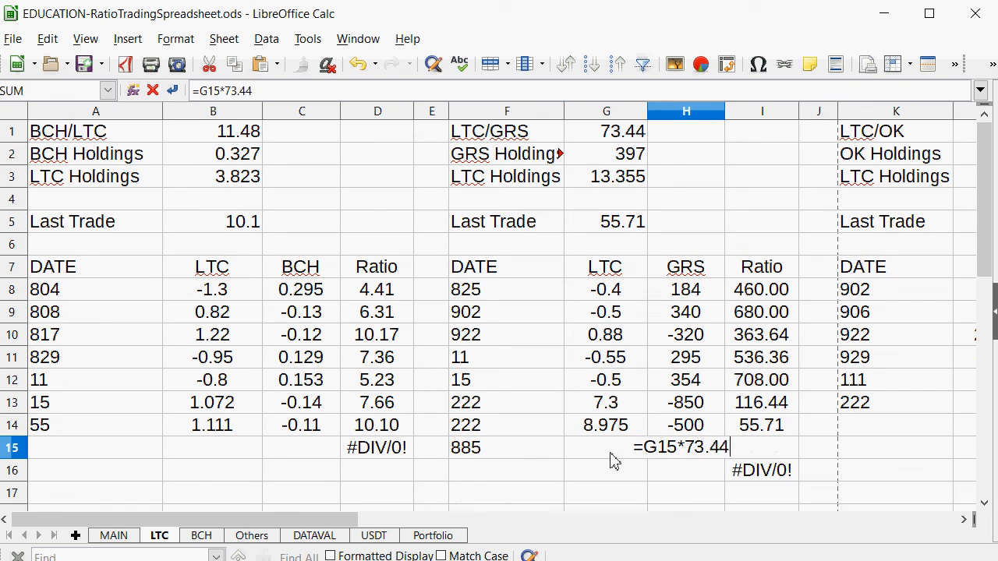
pyautogui.press('Return')
pyautogui.press('Up')
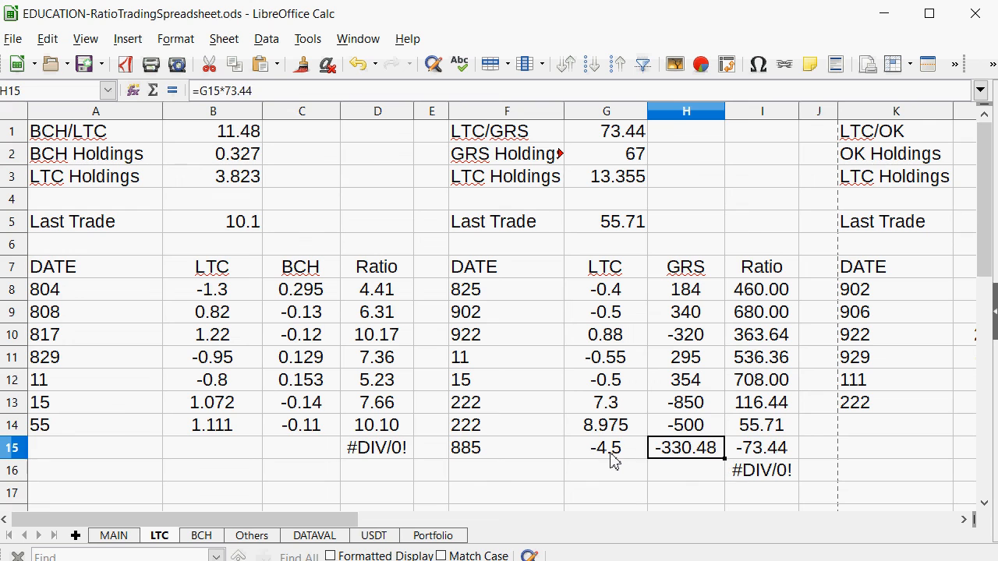
# Step: Replace the formula in H15 with a GRS amount of 325
pyautogui.write('325')
pyautogui.press('Return')
pyautogui.press('Up')
pyautogui.press('Up')
pyautogui.press('Up')
pyautogui.press('Up')
pyautogui.press('Up')
pyautogui.press('Up')
pyautogui.press('Up')
pyautogui.press('Up')
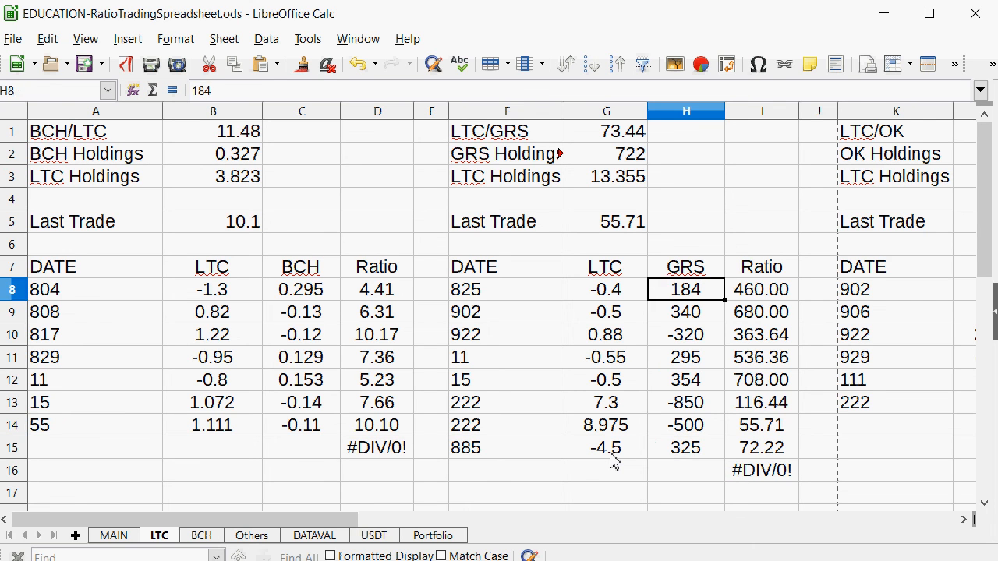
# Step: Set the GRS amount of the row 15 LTC/GRS trade to 329
pyautogui.press('Down')
pyautogui.press('Down')
pyautogui.press('Down')
pyautogui.press('Down')
pyautogui.press('Down')
pyautogui.press('Down')
pyautogui.press('Down')
pyautogui.write('329')
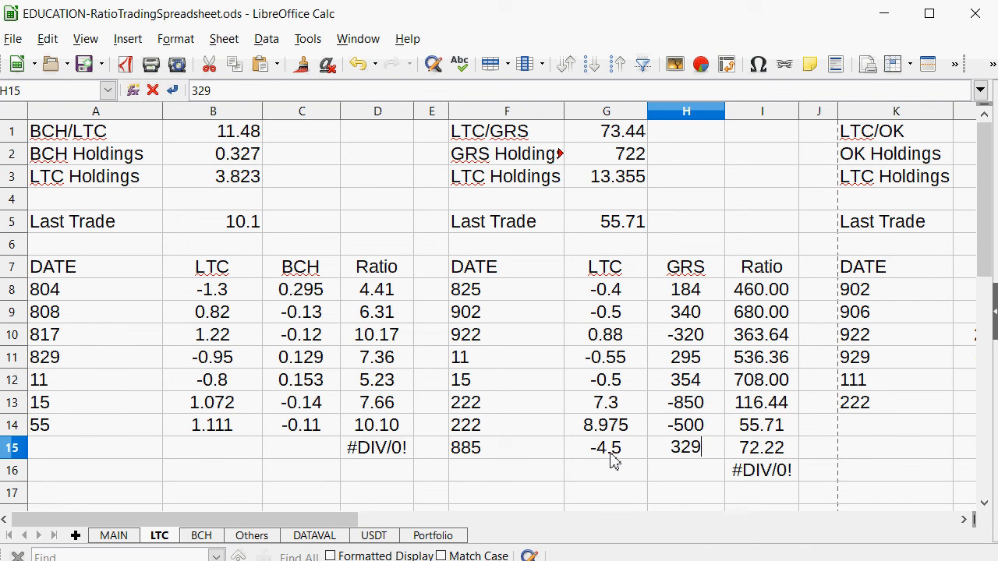
pyautogui.press('Return')
# Step: Set the LTC/GRS Last Trade value in G5 to 73.11
pyautogui.press('Up')
pyautogui.press('Up')
pyautogui.press('Up')
pyautogui.press('Up')
pyautogui.press('Up')
pyautogui.press('Up')
pyautogui.press('Up')
pyautogui.press('Up')
pyautogui.press('Up')
pyautogui.press('Up')
pyautogui.press('Up')
pyautogui.press('Left')
pyautogui.press('Up')
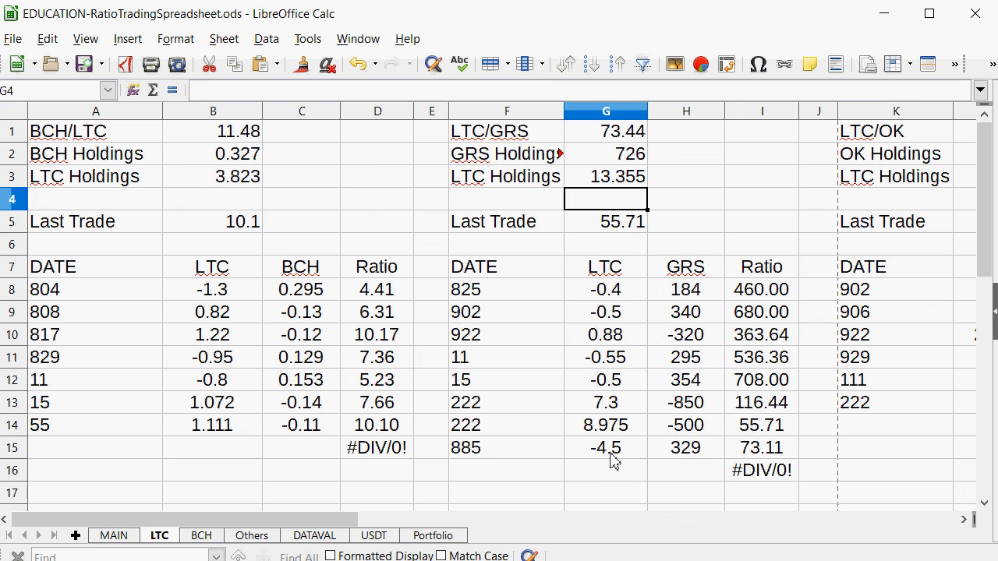
pyautogui.press('Down')
pyautogui.write('73.11')
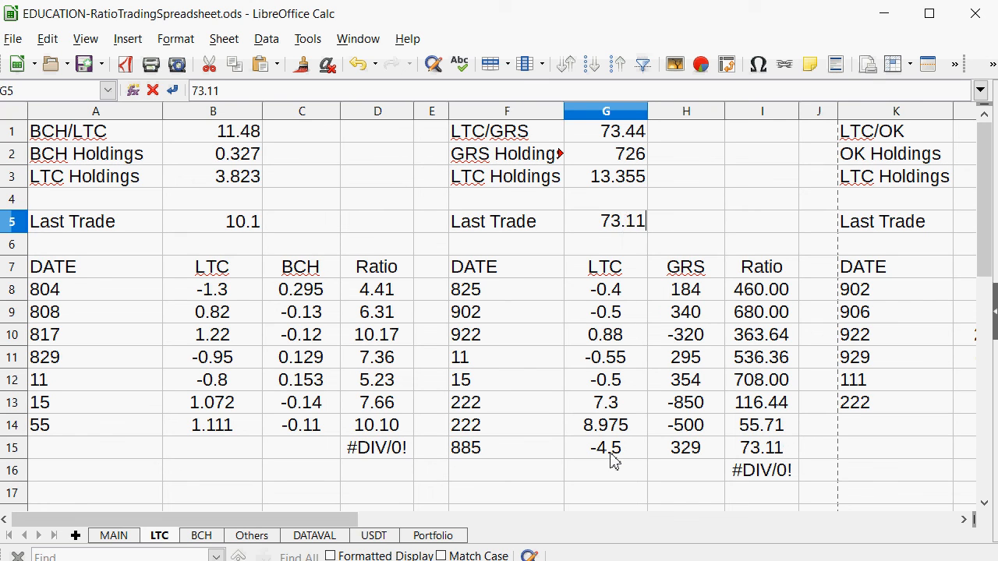
pyautogui.press('Return')
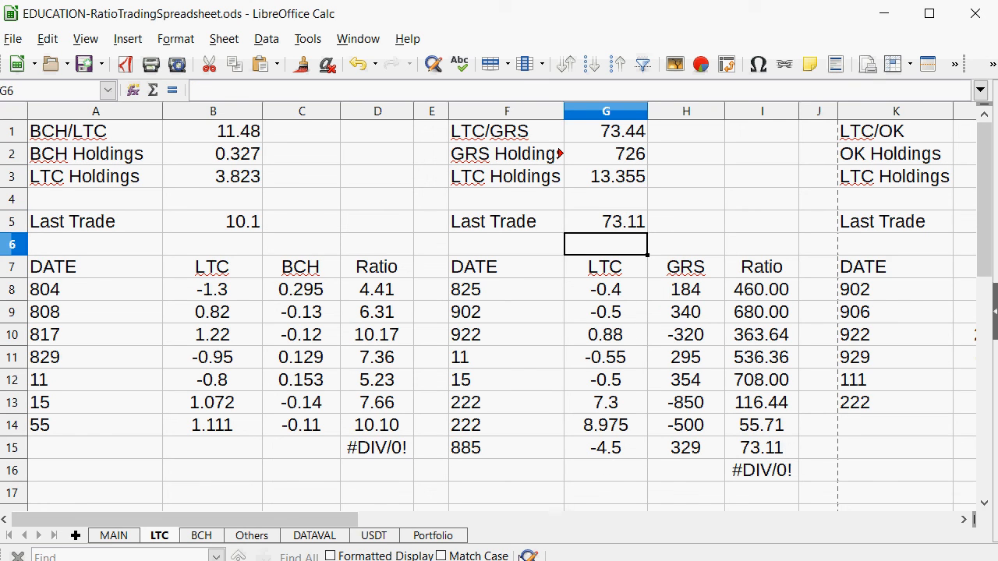
# Step: Check the ratio table in MAIN, and examine the net values, Bitcoin price and total value on the Portfolio sheet
pyautogui.click(123, 538)
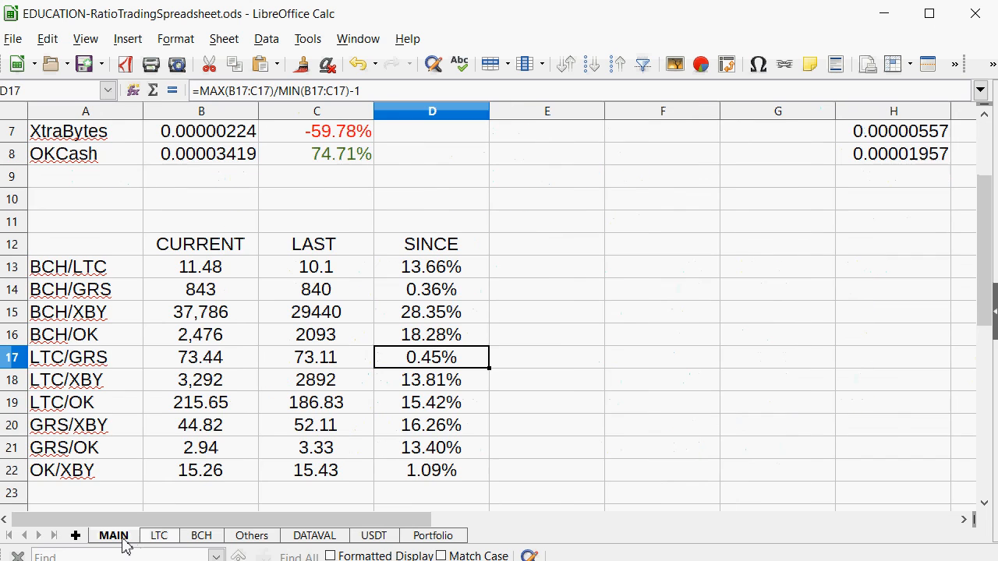
pyautogui.click(425, 538)
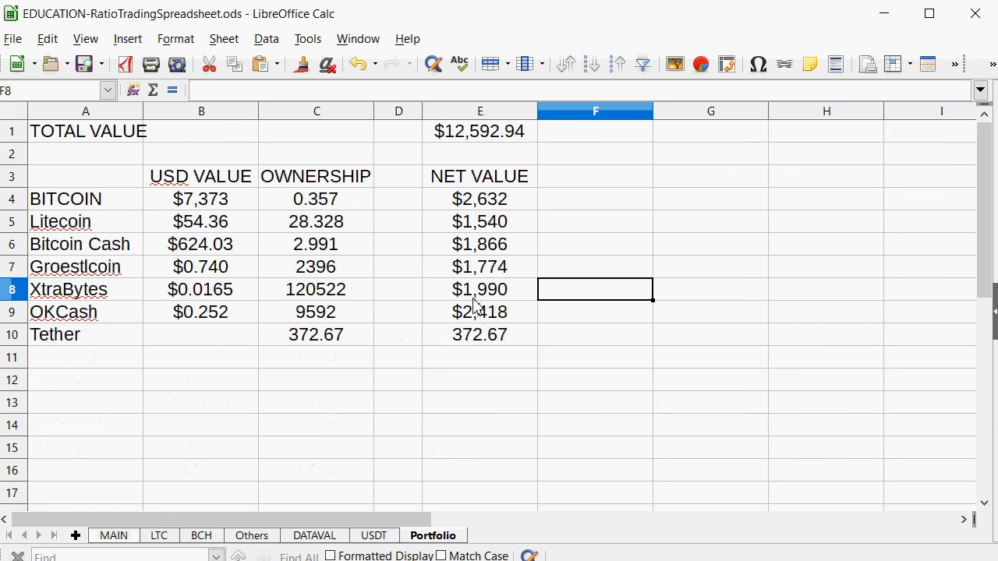
pyautogui.moveTo(492, 204); pyautogui.dragTo(499, 331)
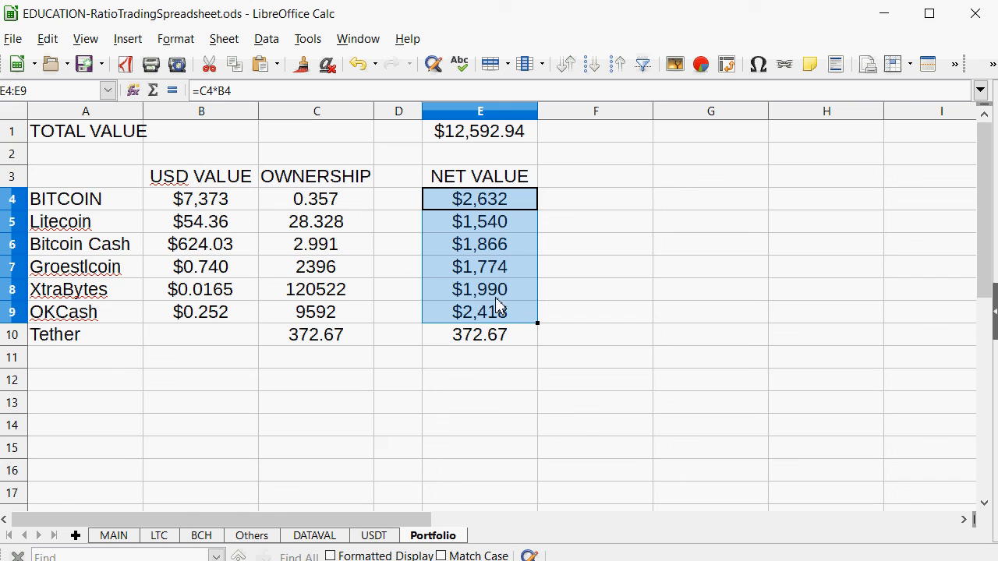
pyautogui.click(205, 204)
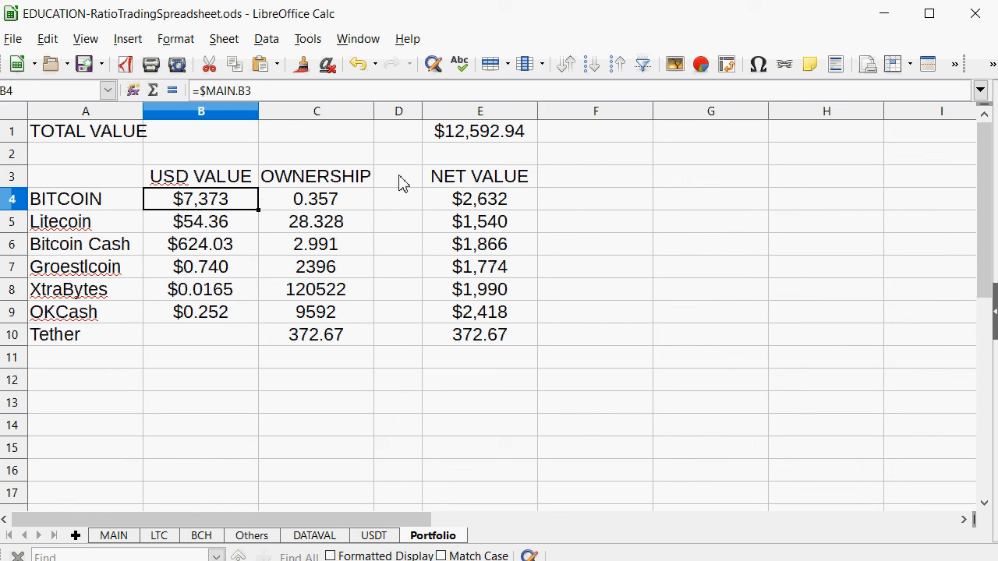
pyautogui.click(461, 141)
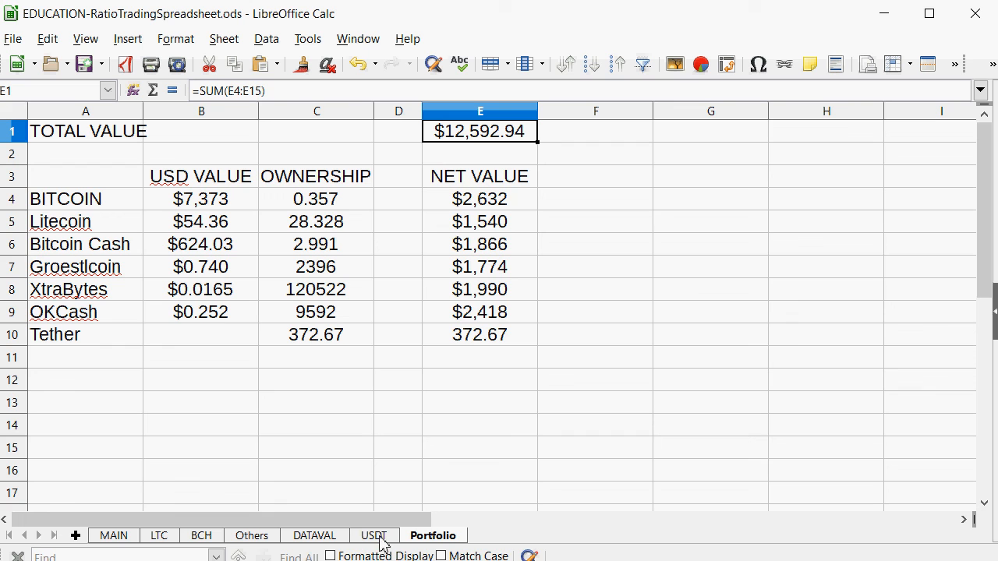
# Step: Examine the coin totals in K3:L7 of DATAVAL and the Groestlcoin and Litecoin USD value formulas in Portfolio
pyautogui.click(340, 536)
pyautogui.moveTo(295, 520); pyautogui.dragTo(589, 460)
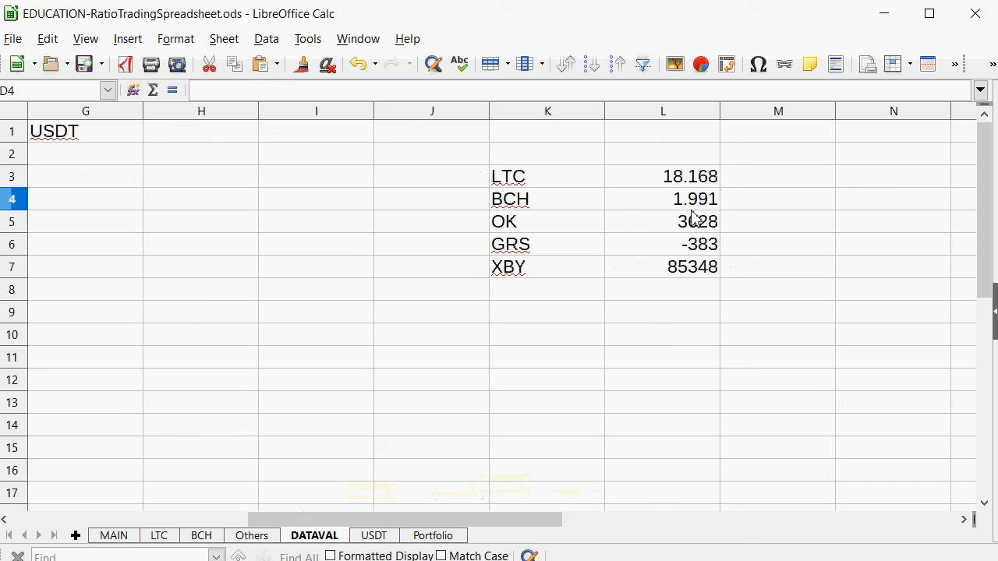
pyautogui.moveTo(706, 270); pyautogui.dragTo(587, 179)
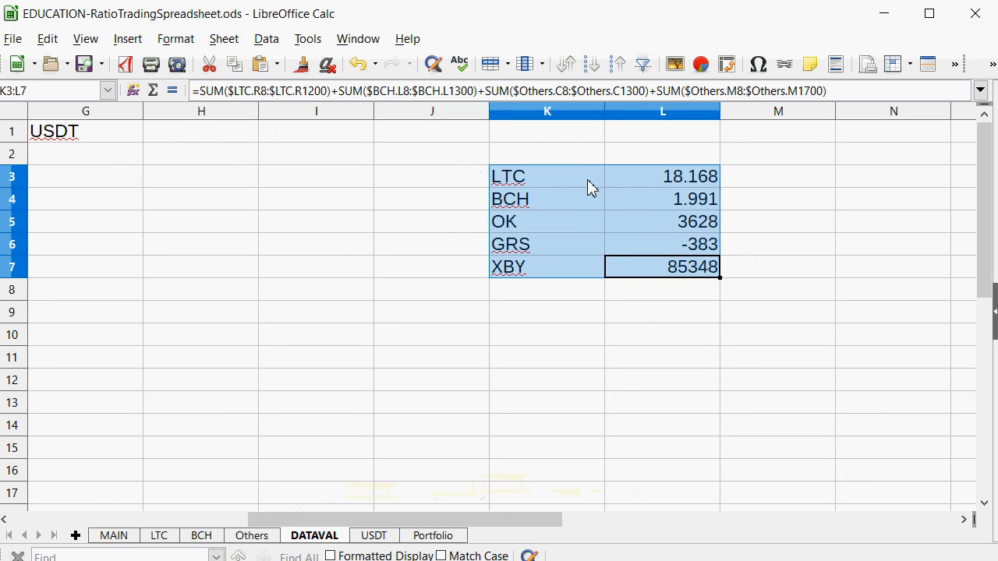
pyautogui.click(684, 246)
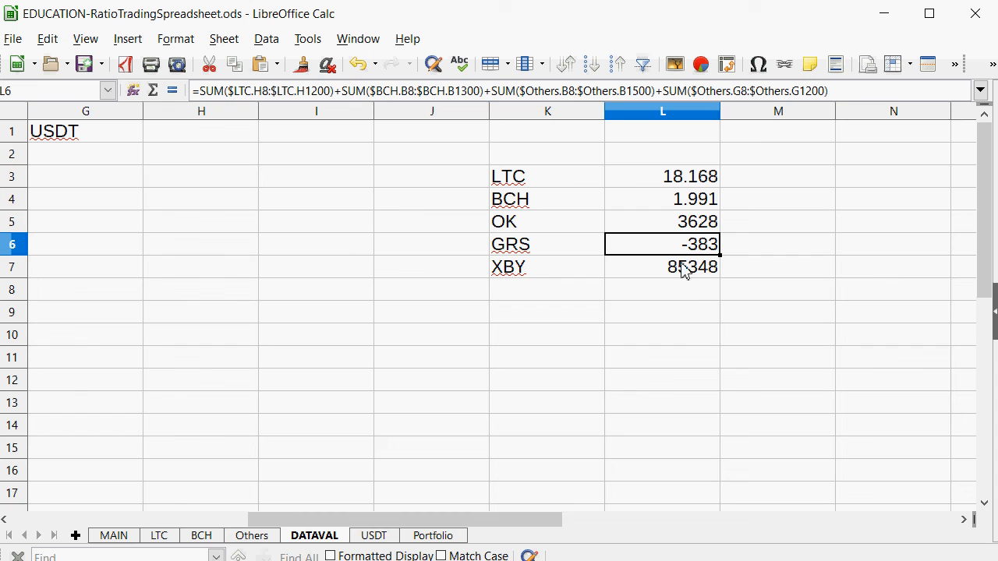
pyautogui.click(691, 177)
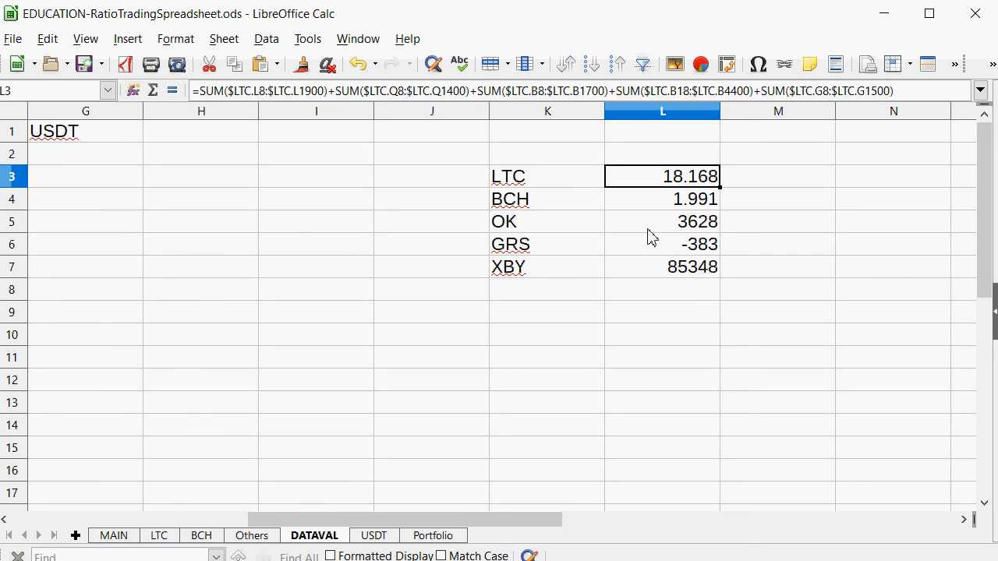
pyautogui.click(431, 541)
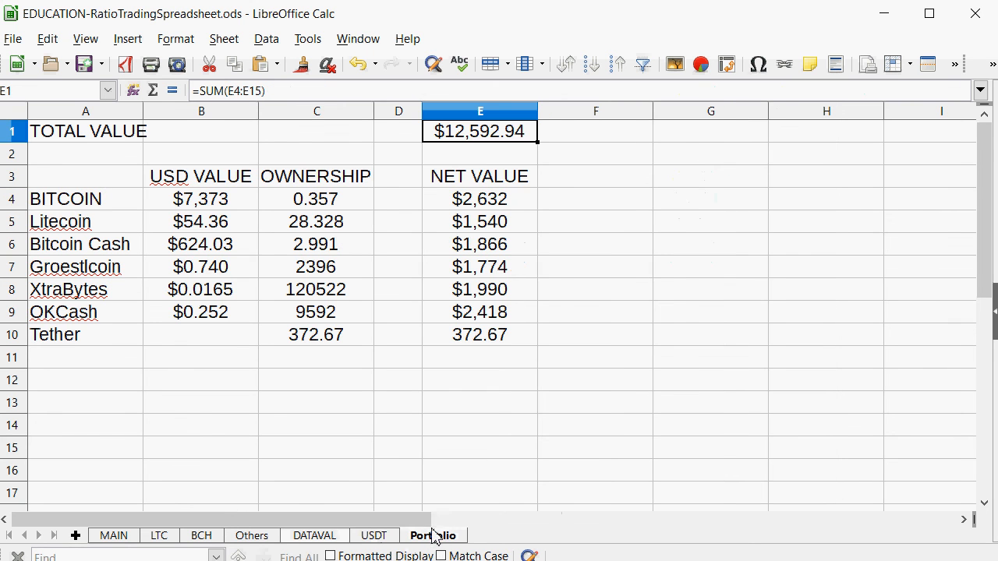
pyautogui.click(209, 273)
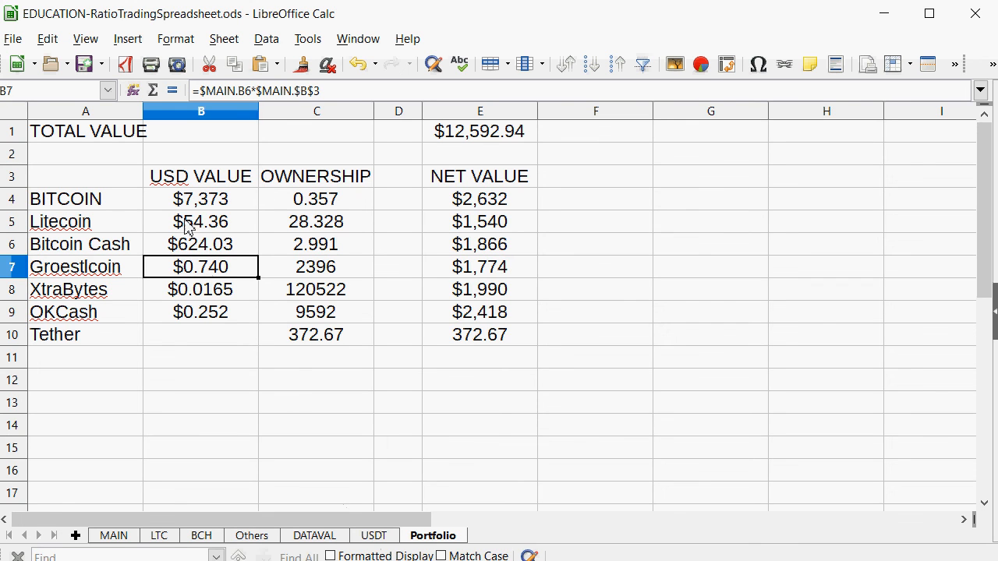
pyautogui.moveTo(216, 226); pyautogui.dragTo(156, 229)
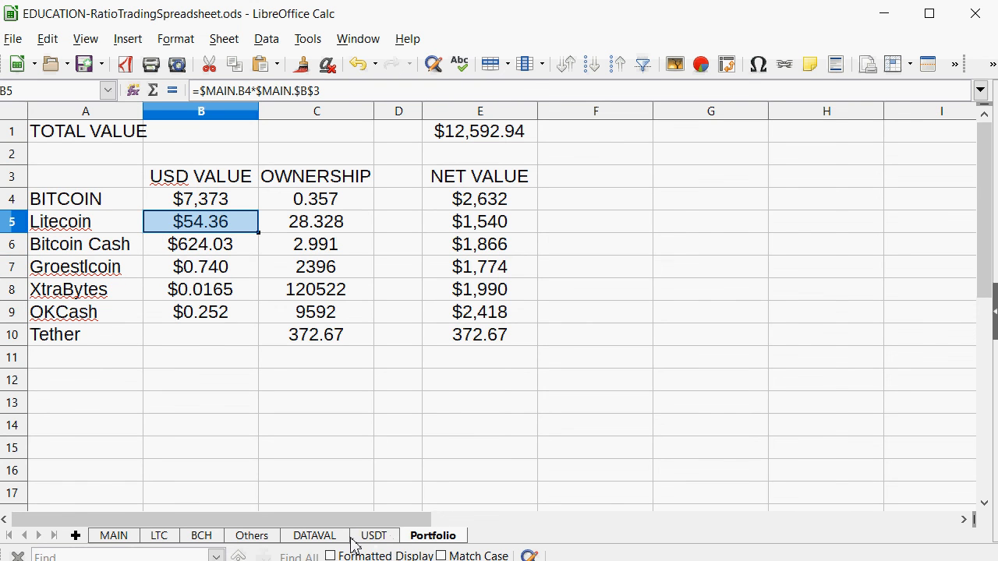
# Step: Compare the BCH, OK and XBY totals in DATAVAL with the holdings listed on the Portfolio sheet
pyautogui.click(328, 538)
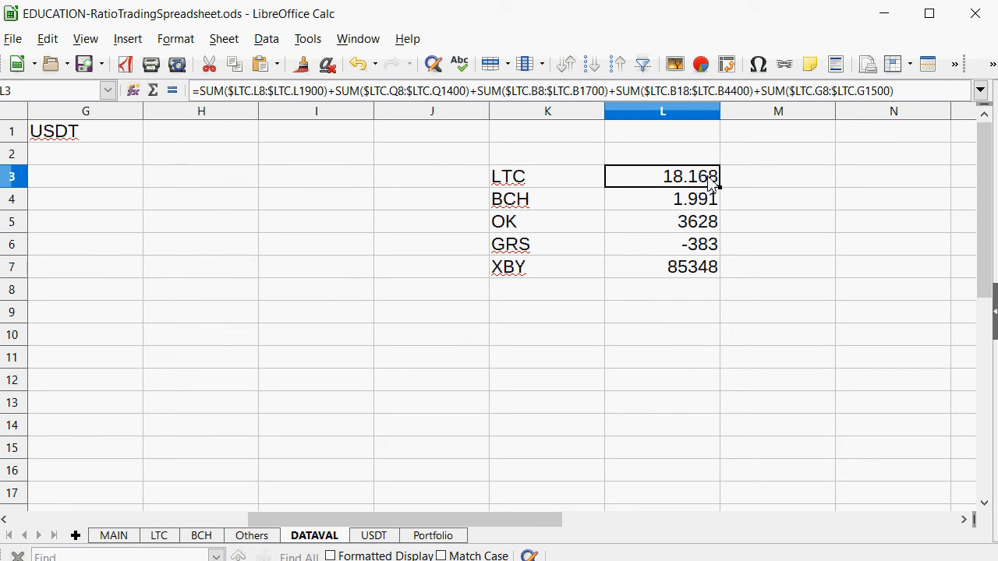
pyautogui.click(686, 200)
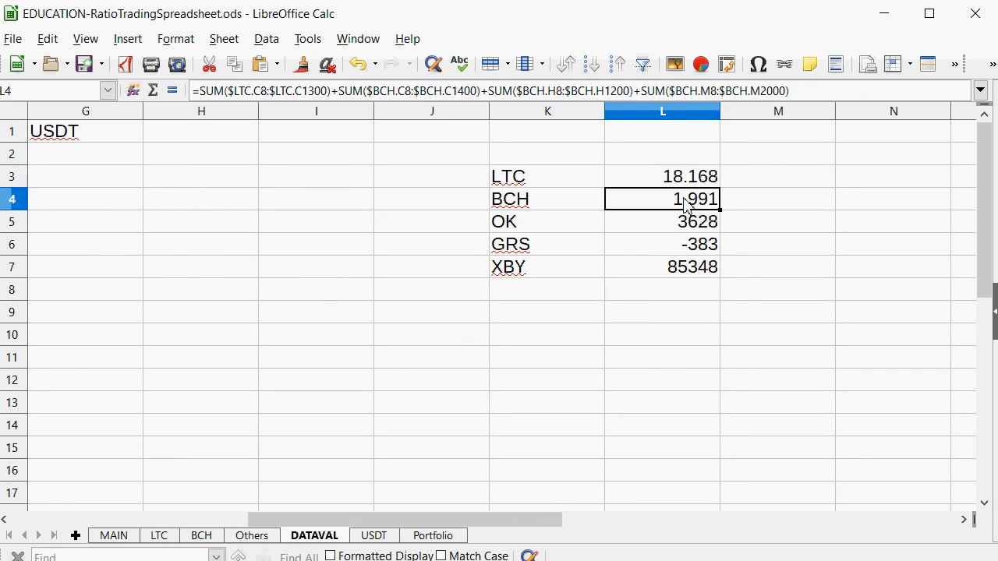
pyautogui.click(431, 537)
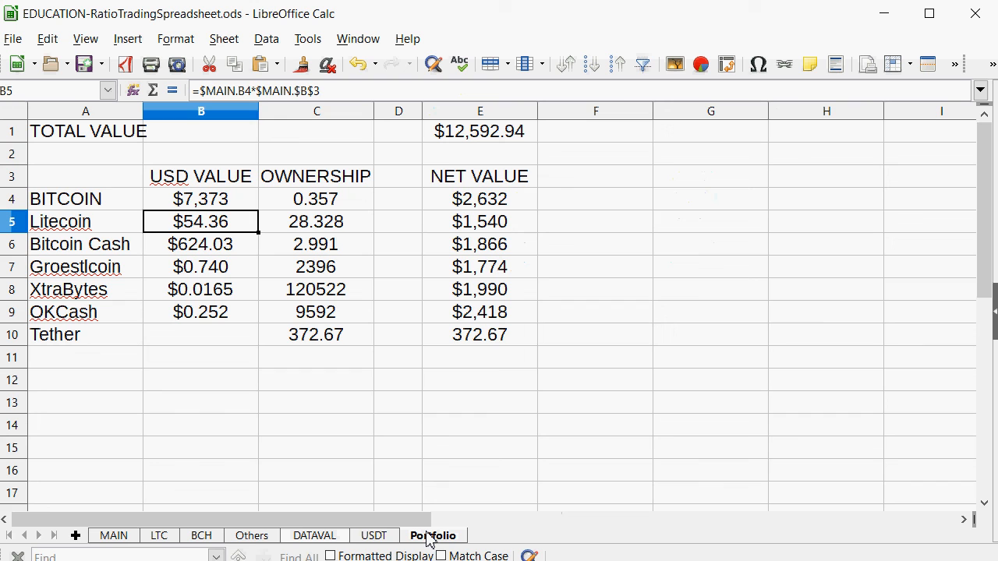
pyautogui.click(374, 537)
pyautogui.click(314, 536)
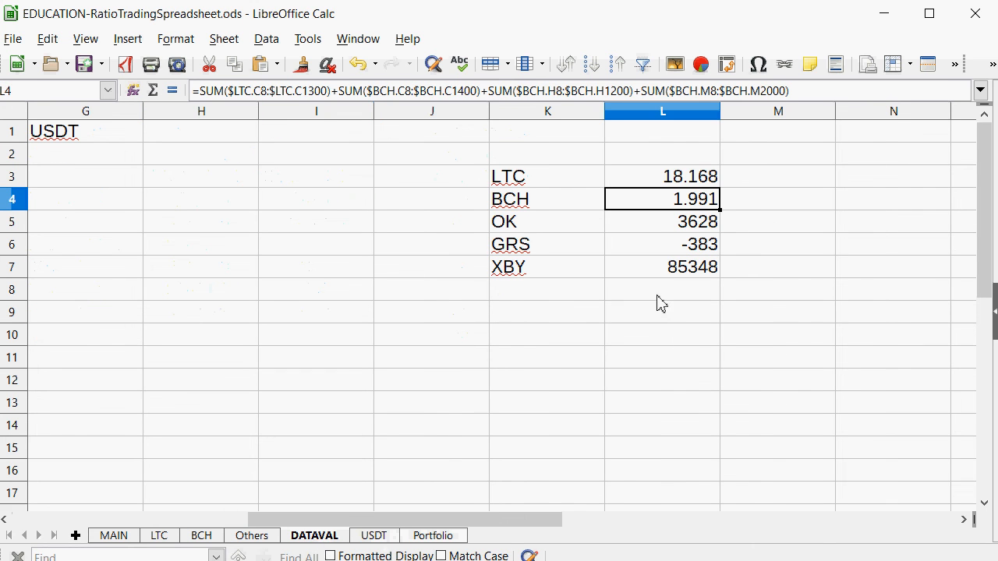
pyautogui.moveTo(701, 224); pyautogui.dragTo(577, 230)
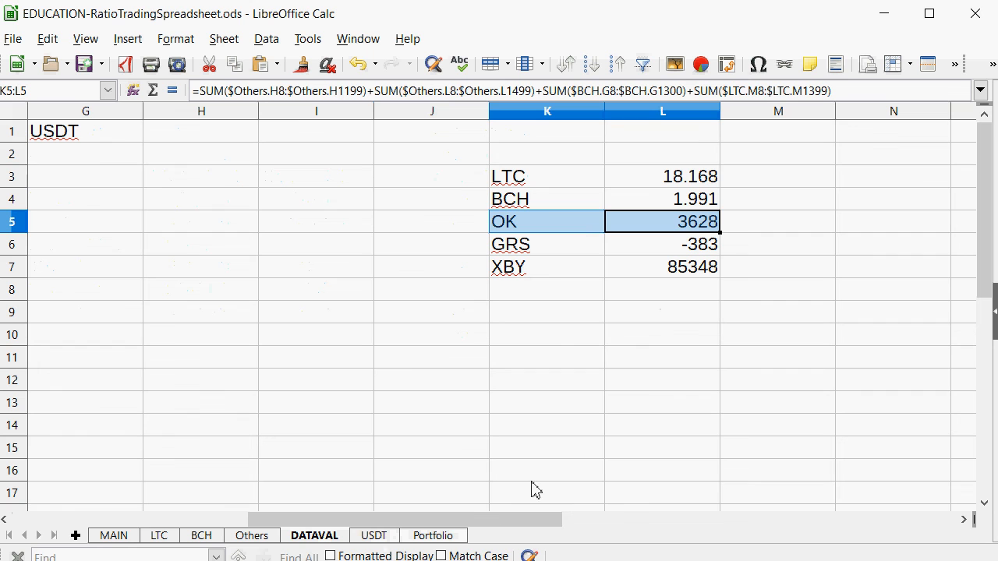
pyautogui.click(432, 535)
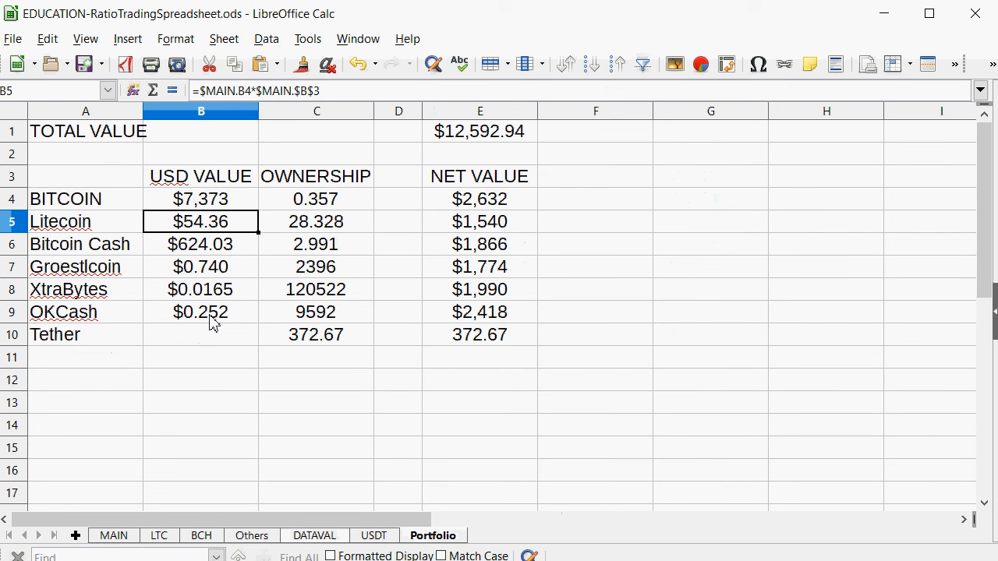
pyautogui.click(373, 537)
pyautogui.click(322, 538)
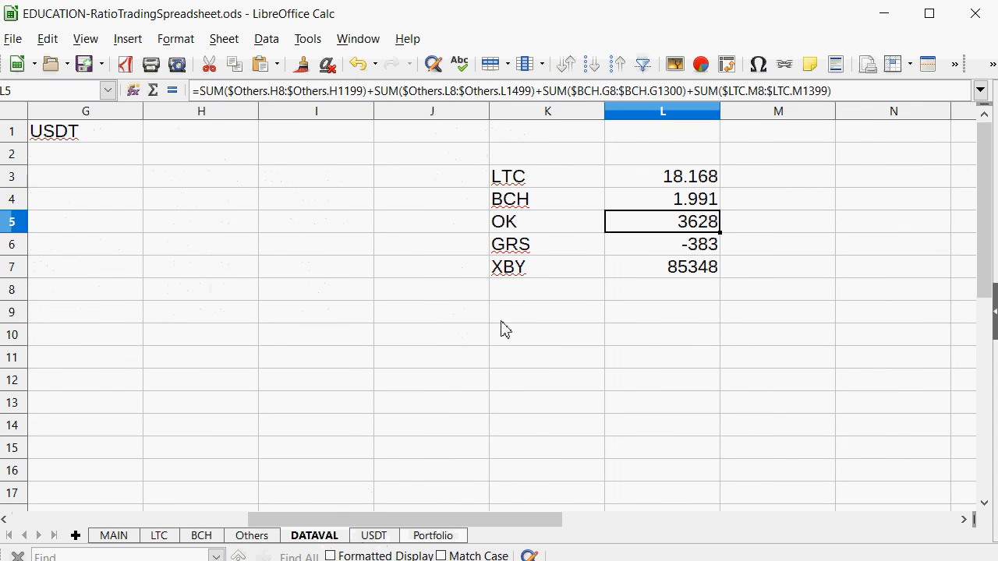
pyautogui.moveTo(673, 273); pyautogui.dragTo(515, 280)
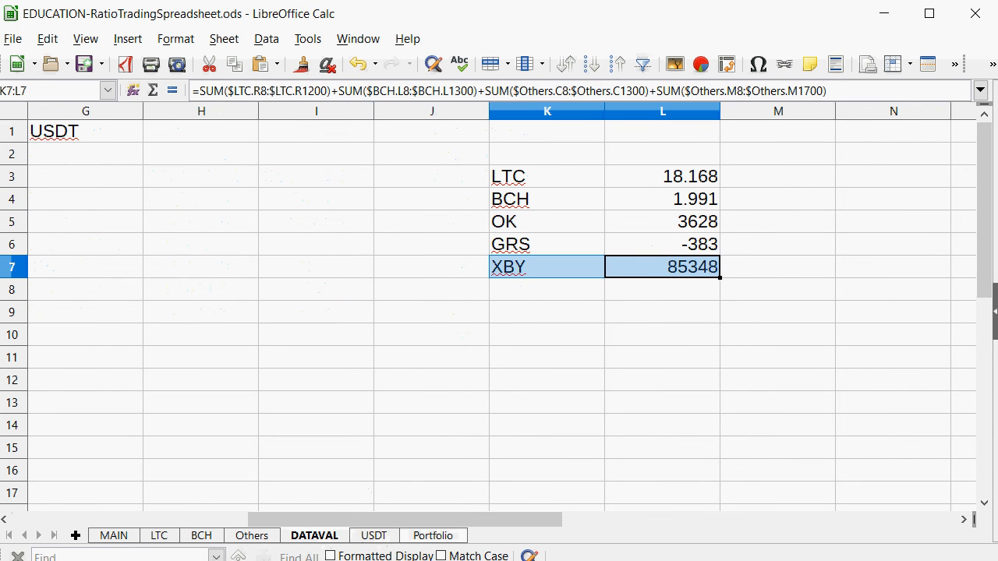
# Step: Review the whole Portfolio table in A1:E10 and the total value formula in E1
pyautogui.click(433, 536)
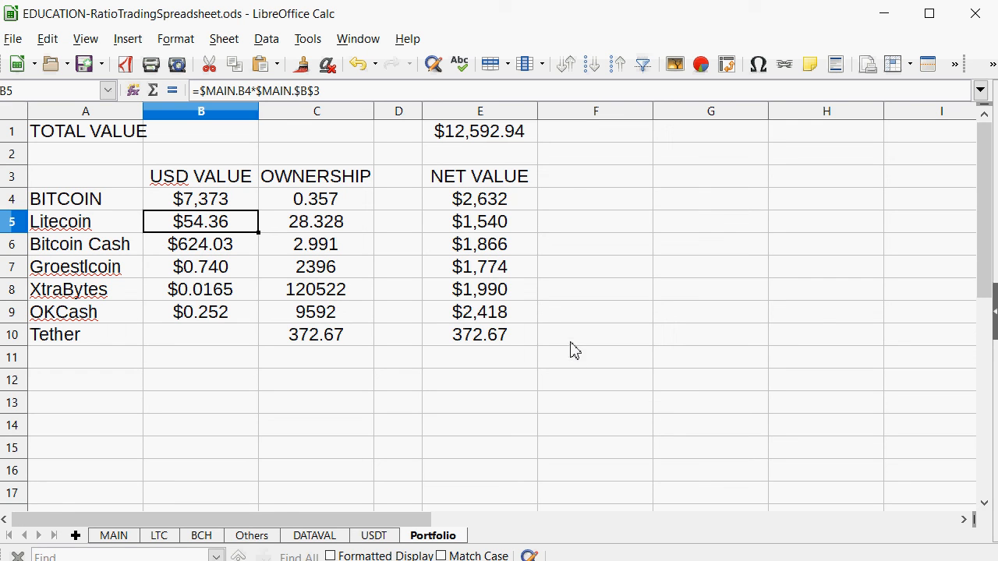
pyautogui.moveTo(501, 343); pyautogui.dragTo(63, 131)
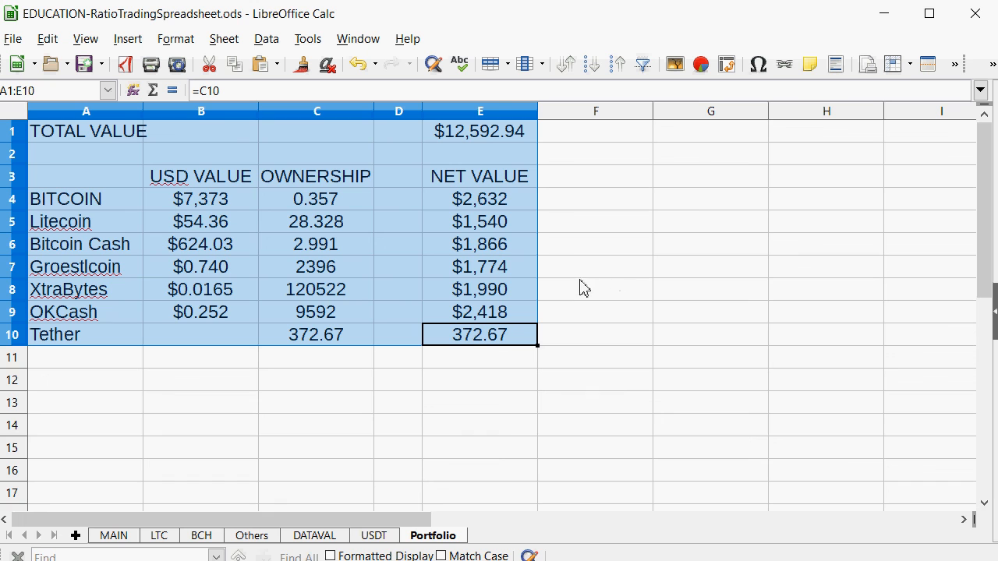
pyautogui.click(534, 377)
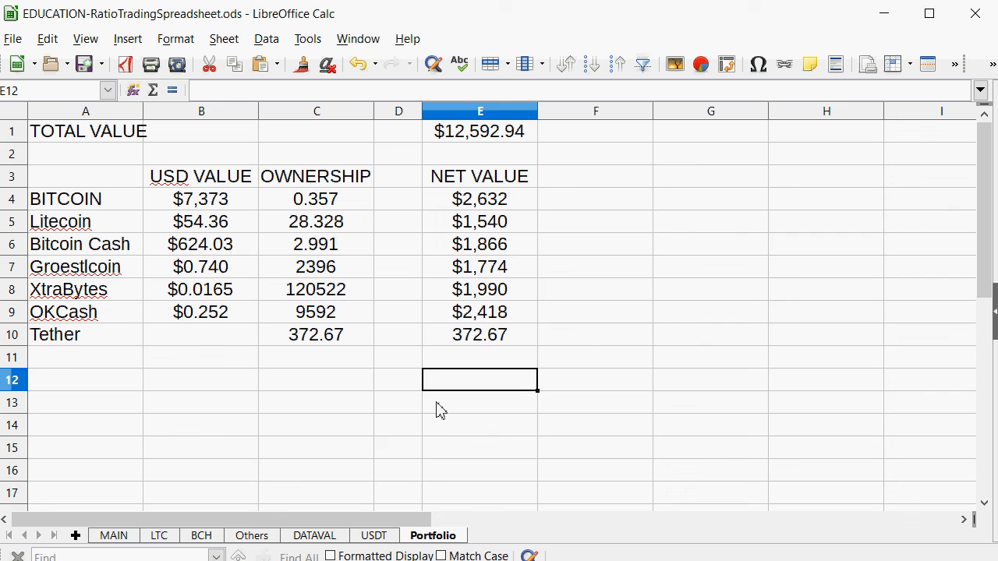
pyautogui.click(473, 137)
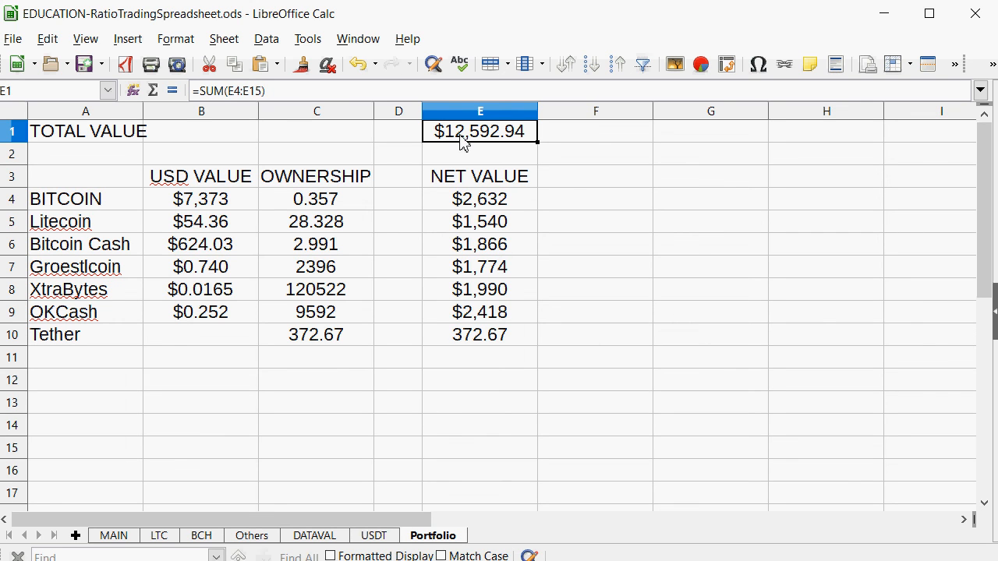